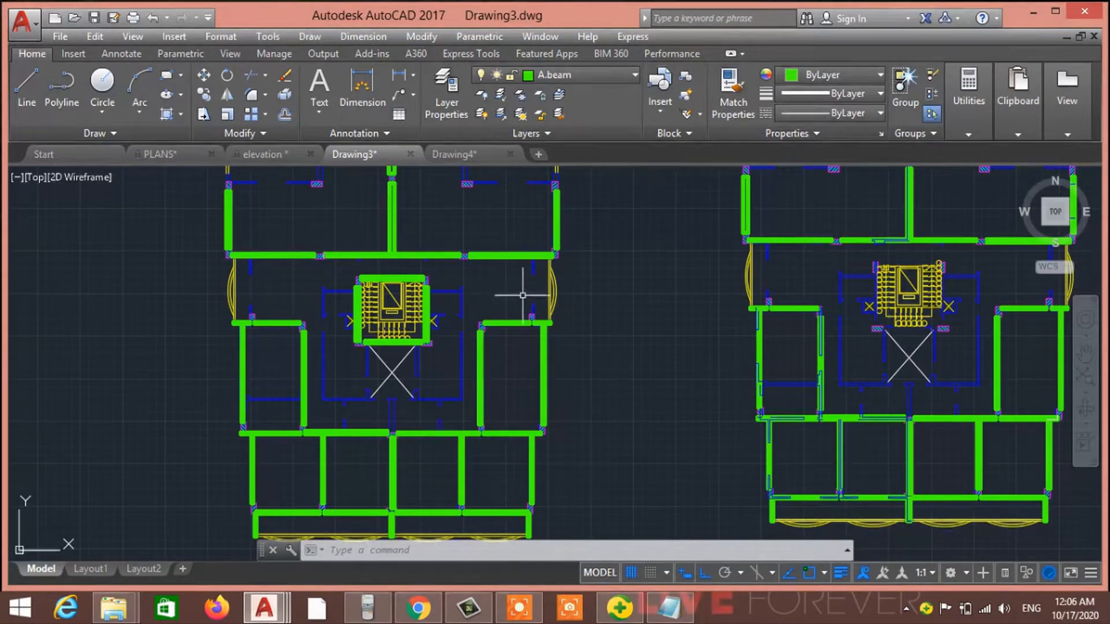
Step: Move the hatched column at the stairwell's upper-right corner so its bottom-right corner meets the top end of the blue wall east of the stairs
middle_drag(448, 385, 425, 482)
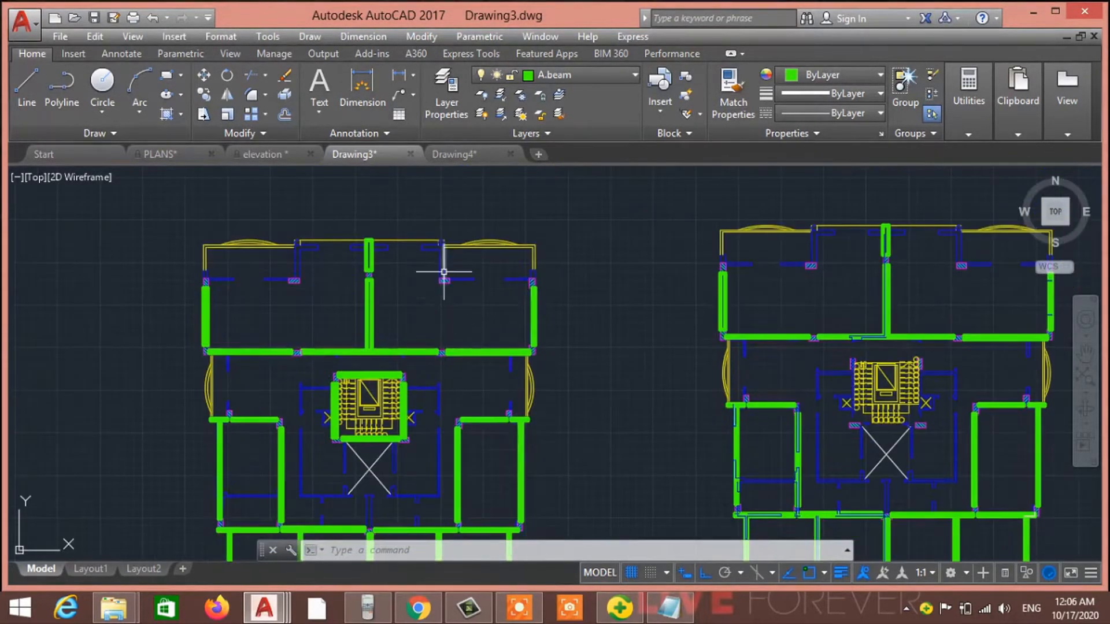
scroll(440, 416, down, 3)
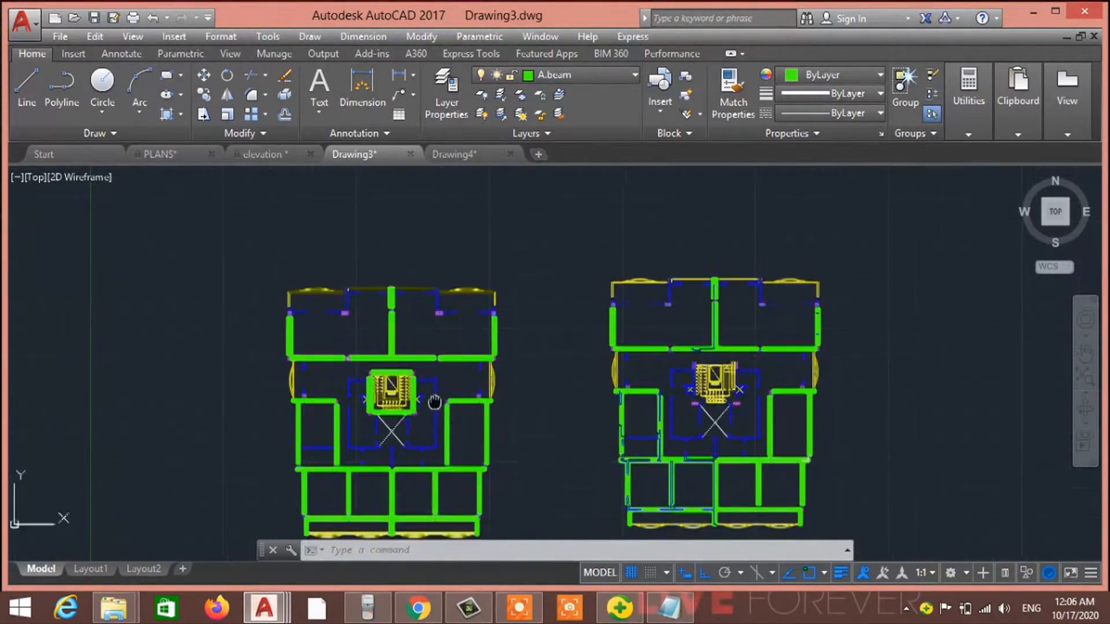
scroll(413, 398, up, 3)
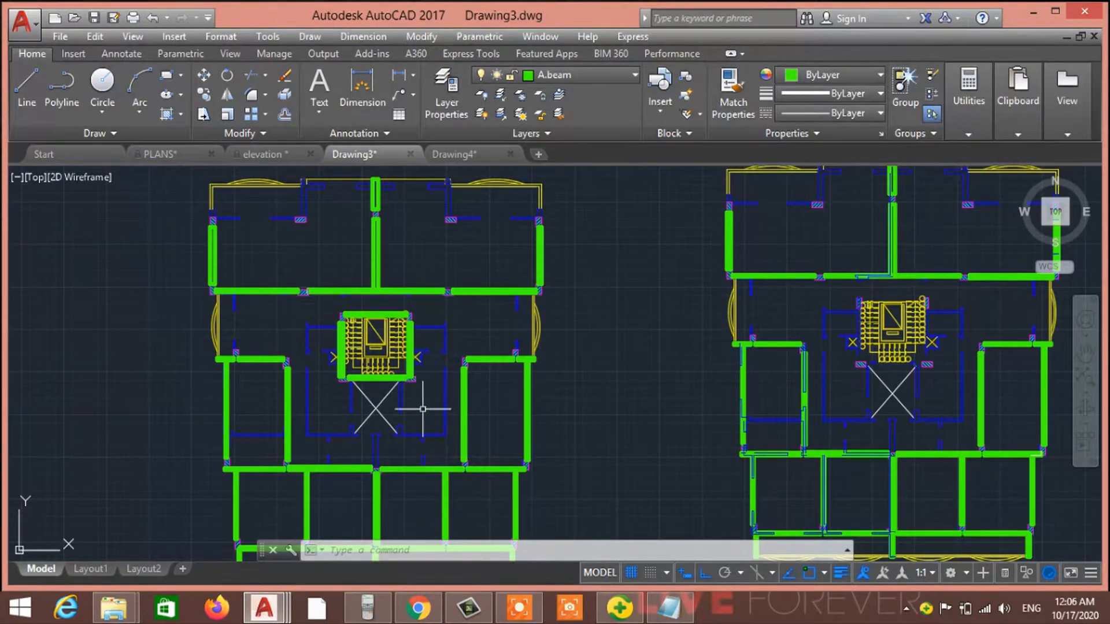
scroll(422, 408, up, 2)
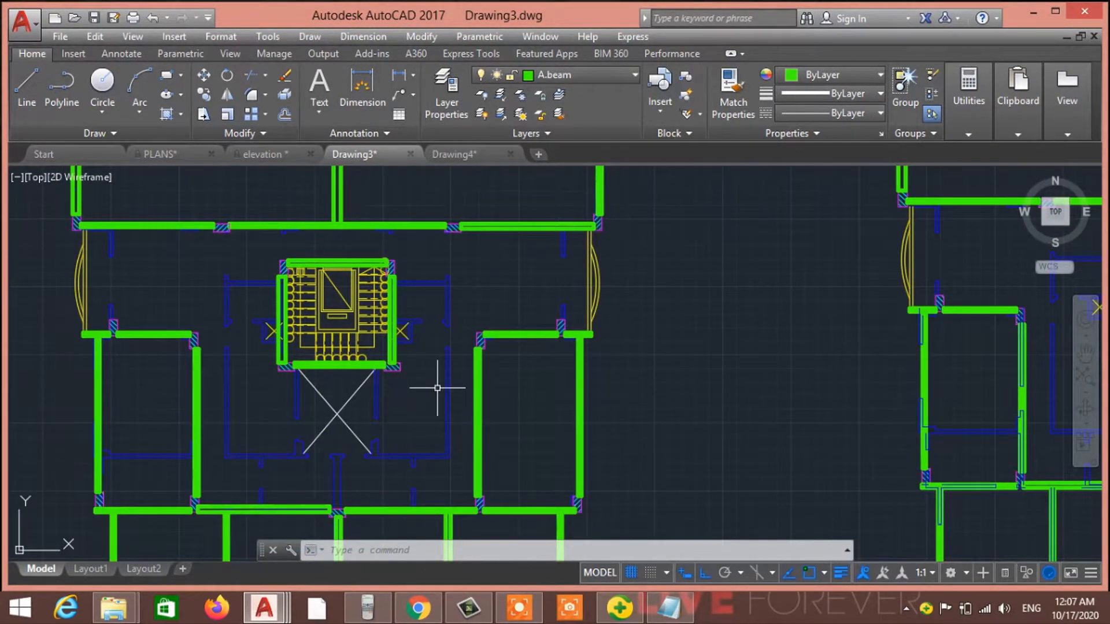
scroll(428, 317, up, 4)
click(368, 257)
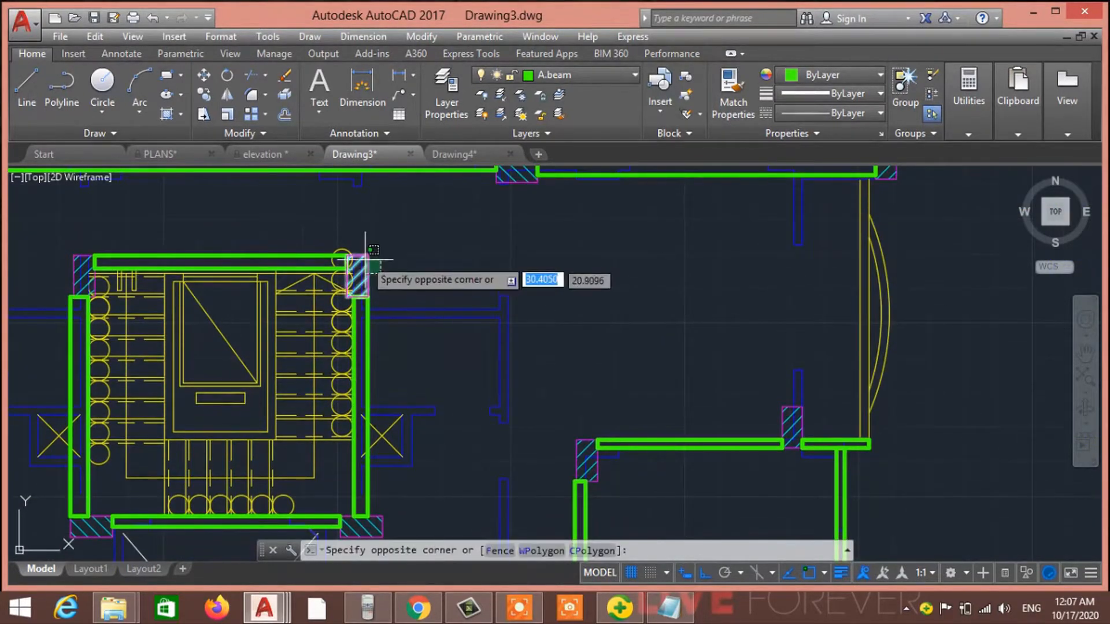
click(439, 262)
text(M)
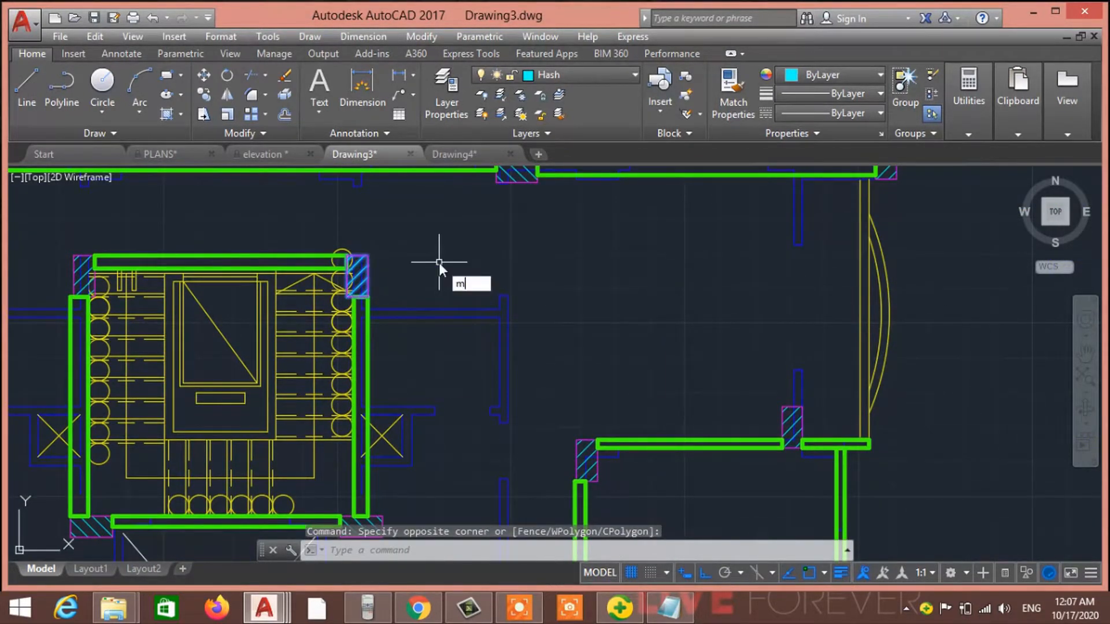
key(Return)
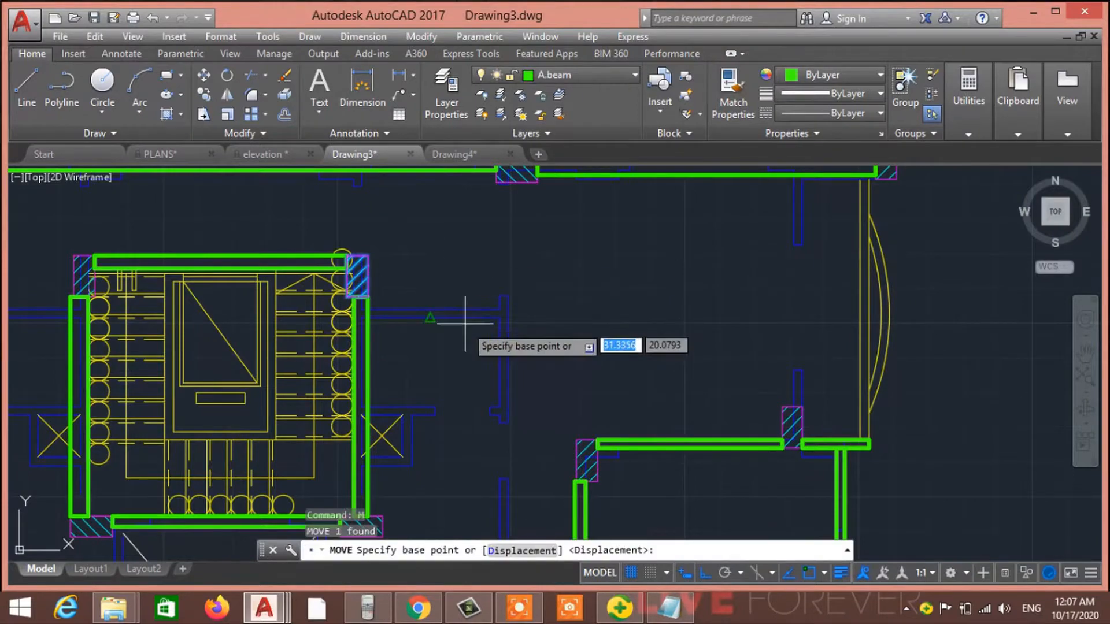
scroll(461, 315, down, 4)
scroll(439, 358, up, 6)
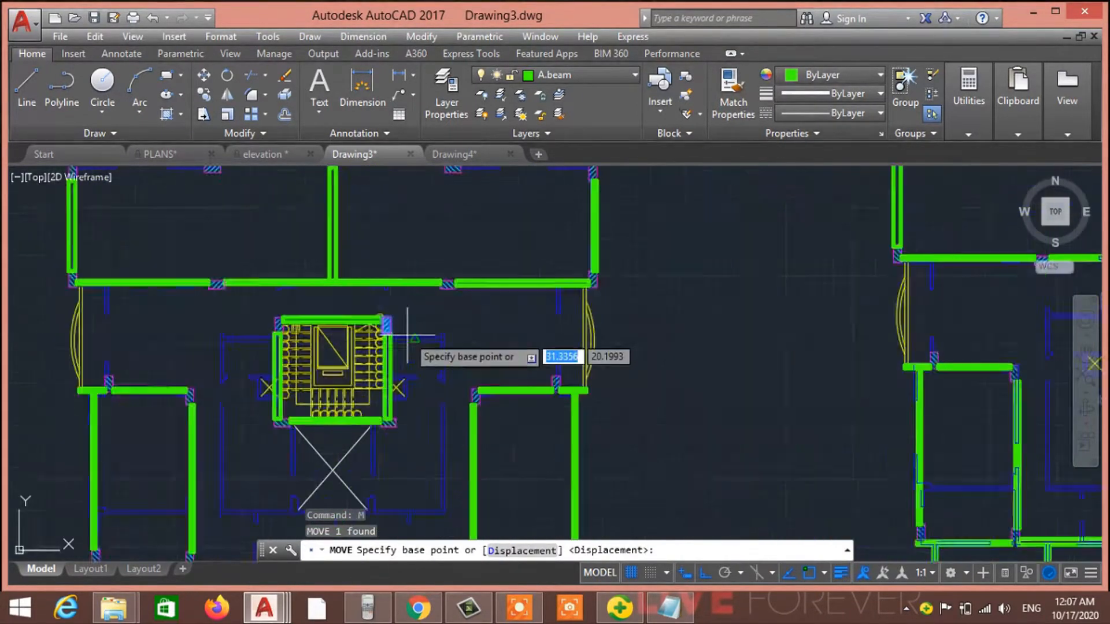
click(322, 308)
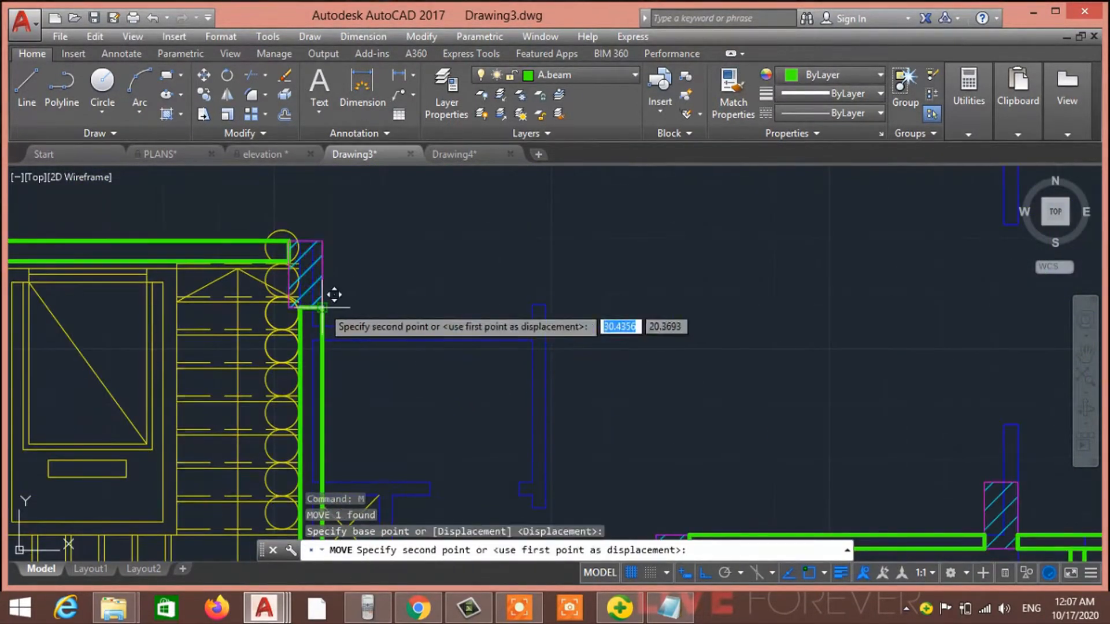
click(542, 303)
Step: Copy the moved column from its top-right corner down to the lower-right corner of the blue walls below the stairs
middle_drag(572, 450, 551, 305)
scroll(549, 306, down, 4)
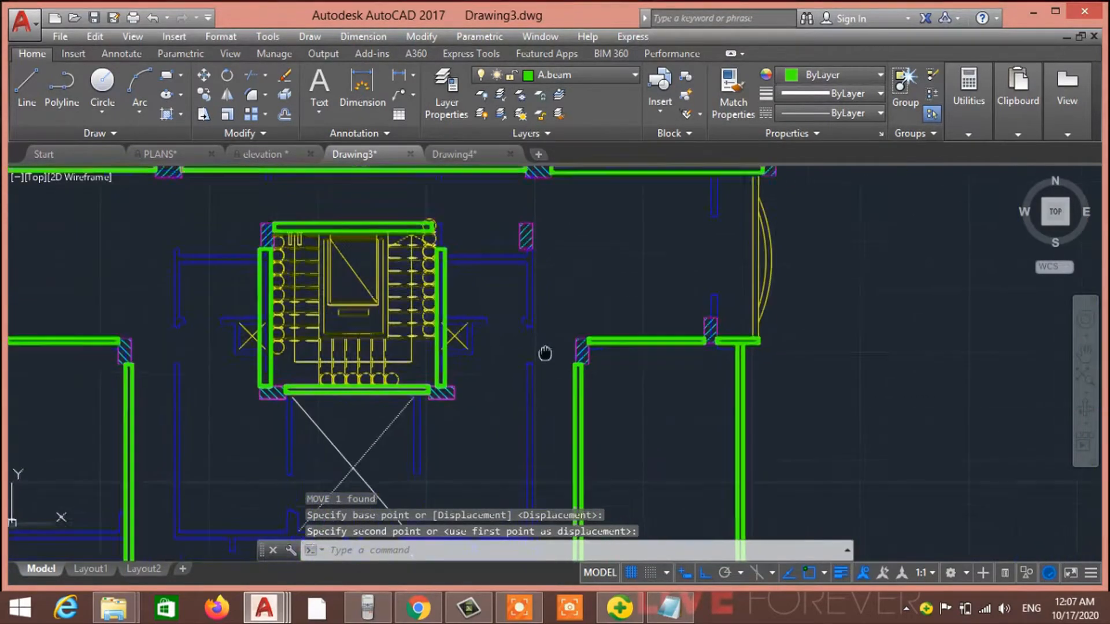
middle_drag(545, 354, 545, 333)
middle_drag(549, 416, 535, 299)
middle_drag(537, 250, 537, 409)
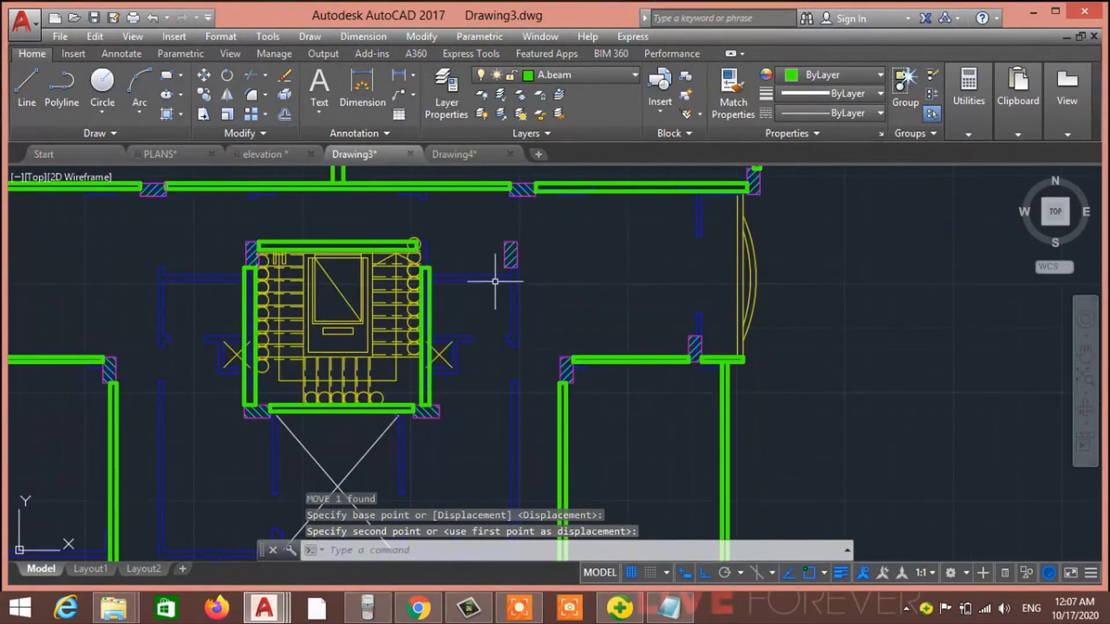
click(511, 254)
text(co)
key(Return)
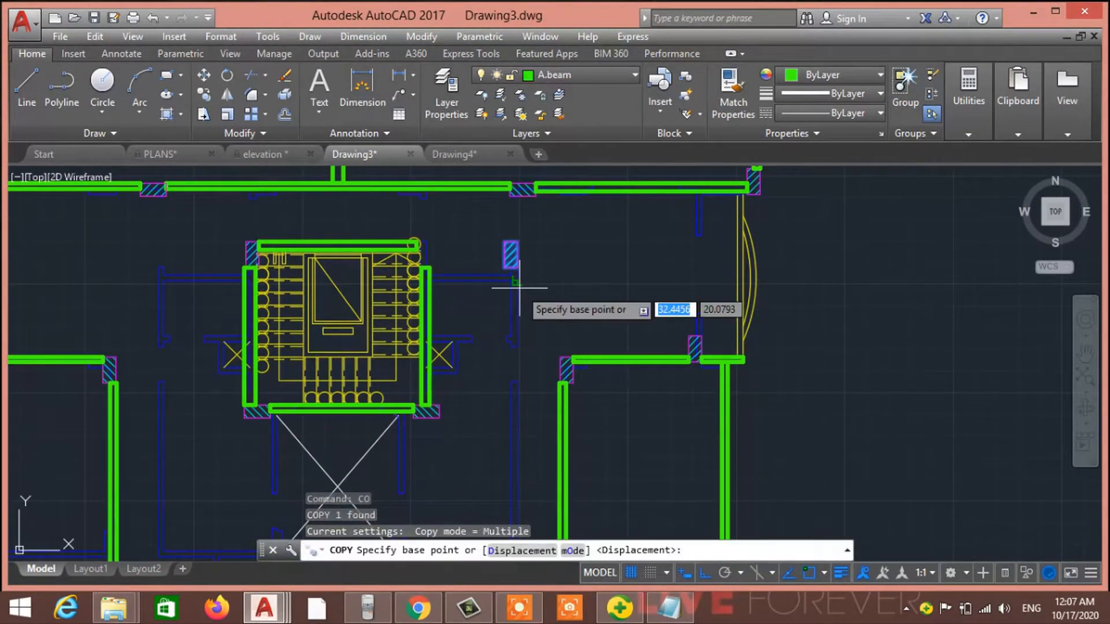
click(517, 242)
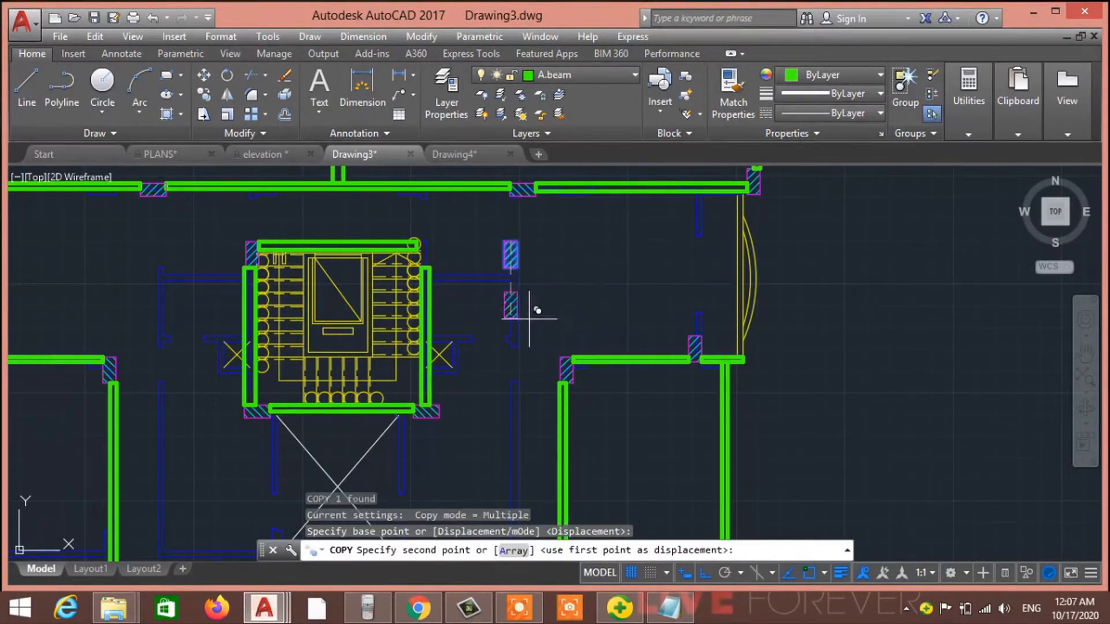
middle_drag(537, 440, 526, 180)
scroll(502, 280, up, 4)
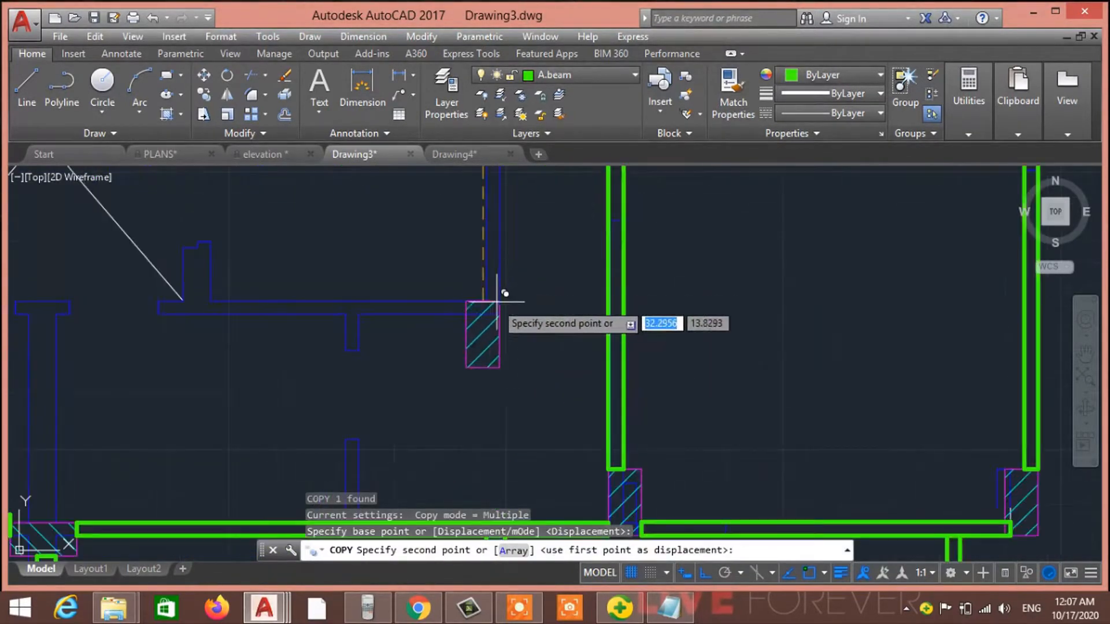
click(517, 315)
key(Escape)
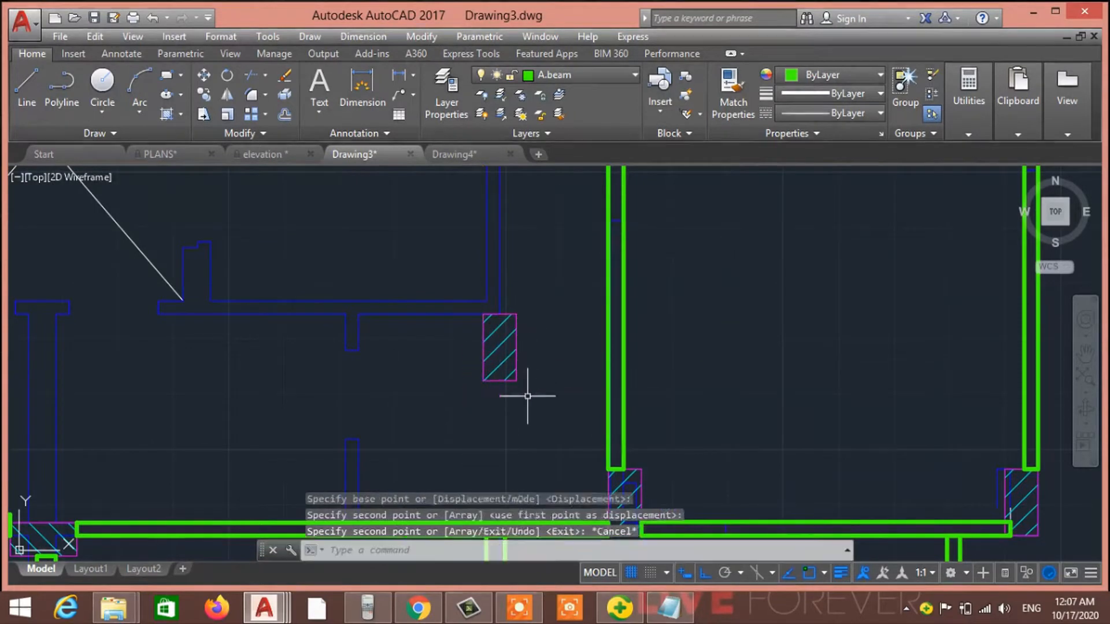
Step: Move the copied column by its top midpoint onto the inner corner where the two blue walls meet
click(520, 389)
click(499, 364)
key(Return)
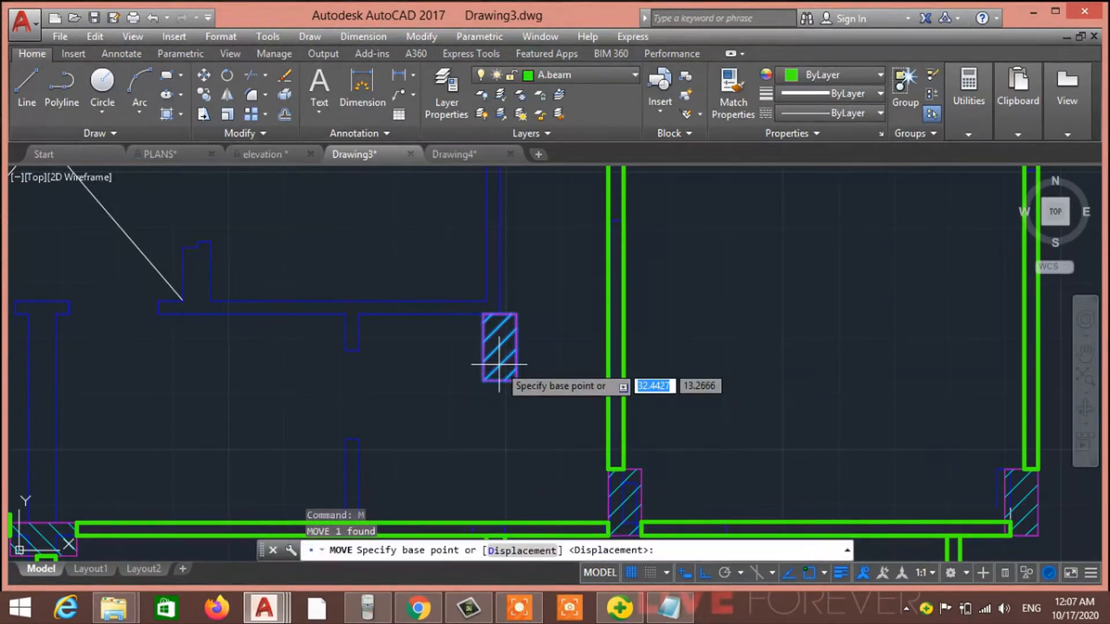
click(499, 314)
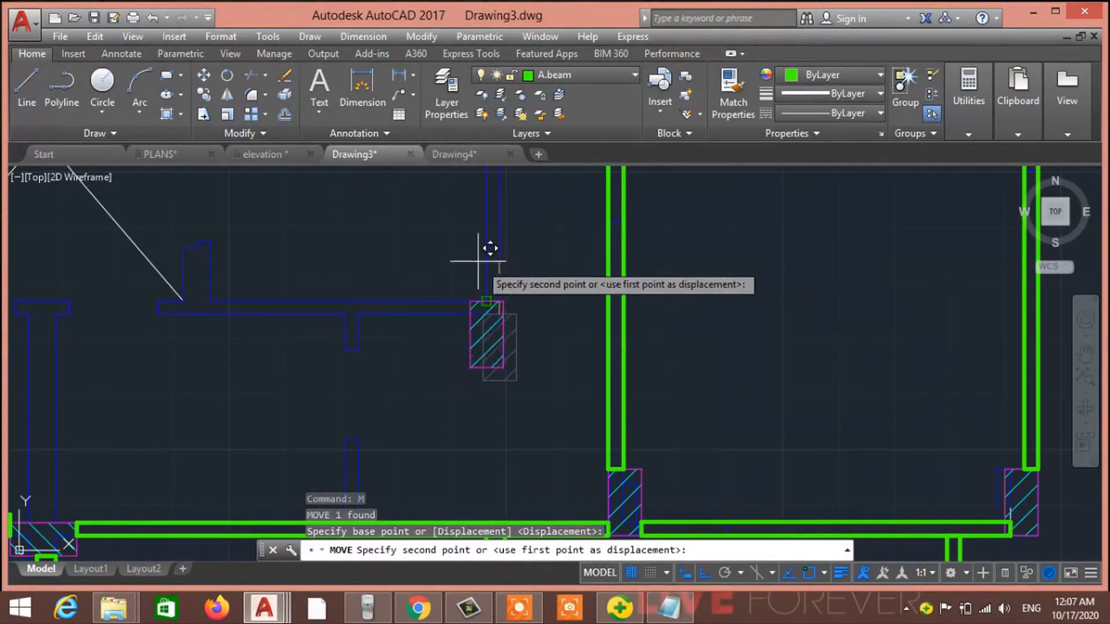
click(524, 309)
Step: Turn Ortho off and place the copied column again by its top midpoint on the blue walls' inner corner
click(523, 381)
click(490, 334)
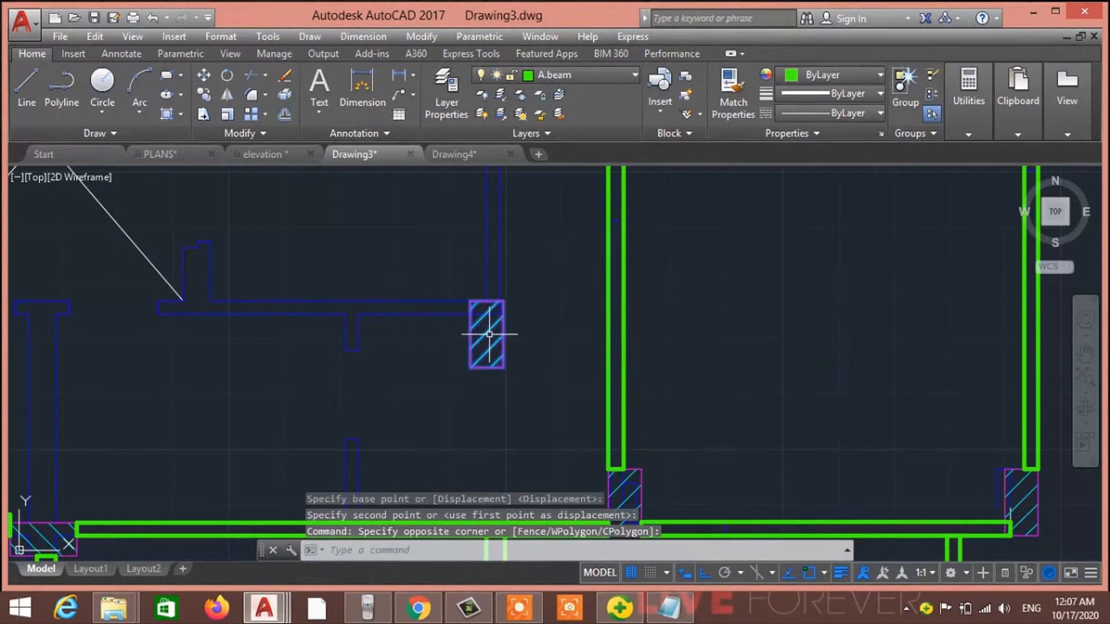
click(704, 573)
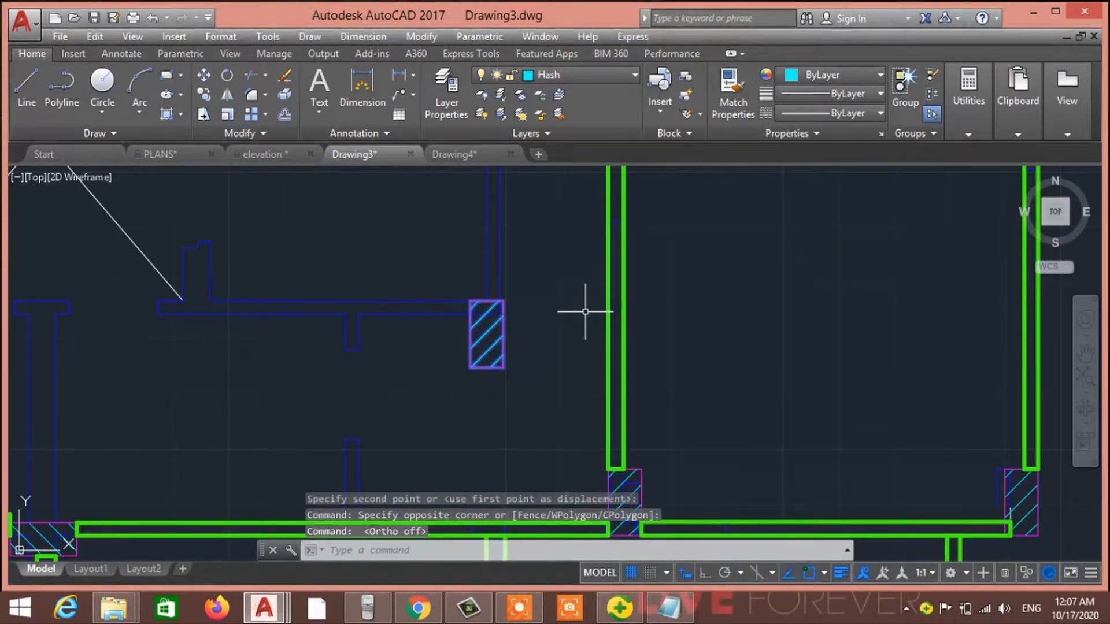
key(Return)
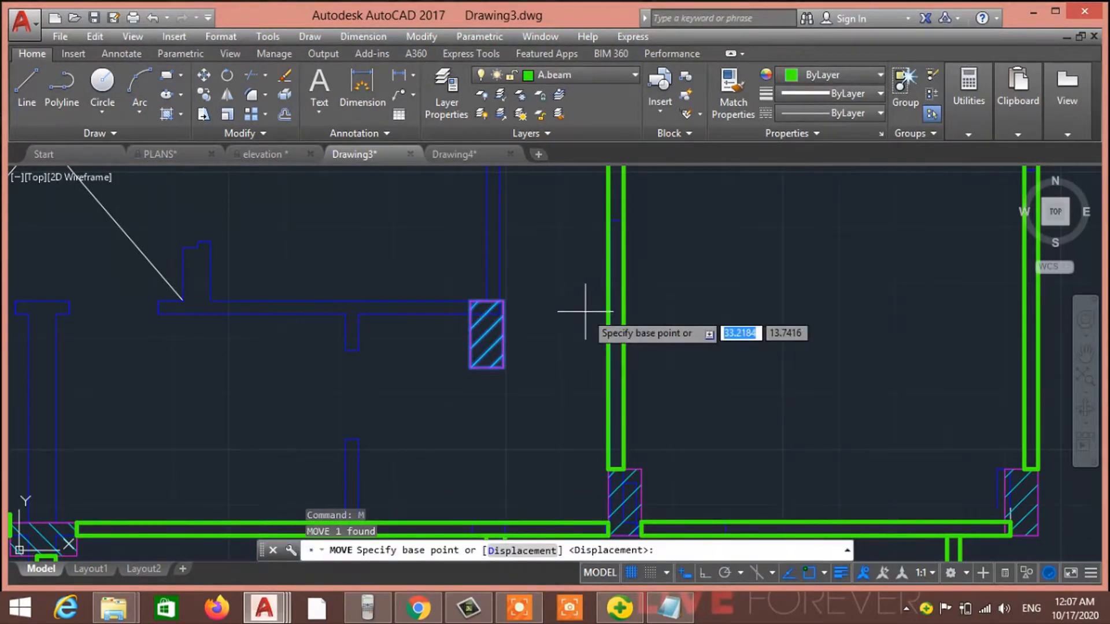
click(490, 301)
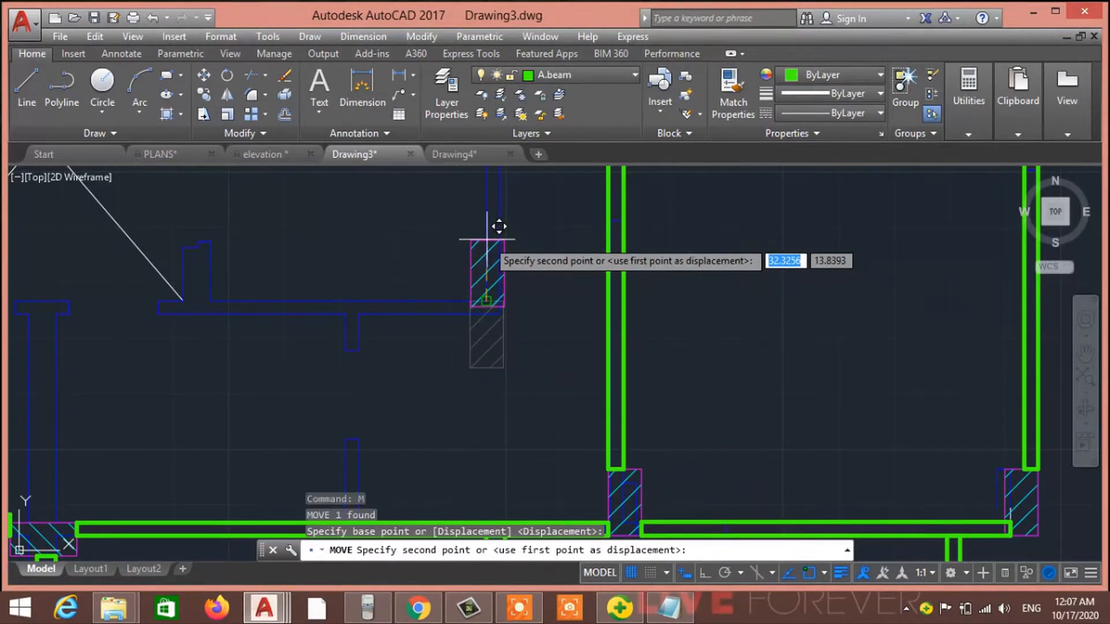
click(491, 301)
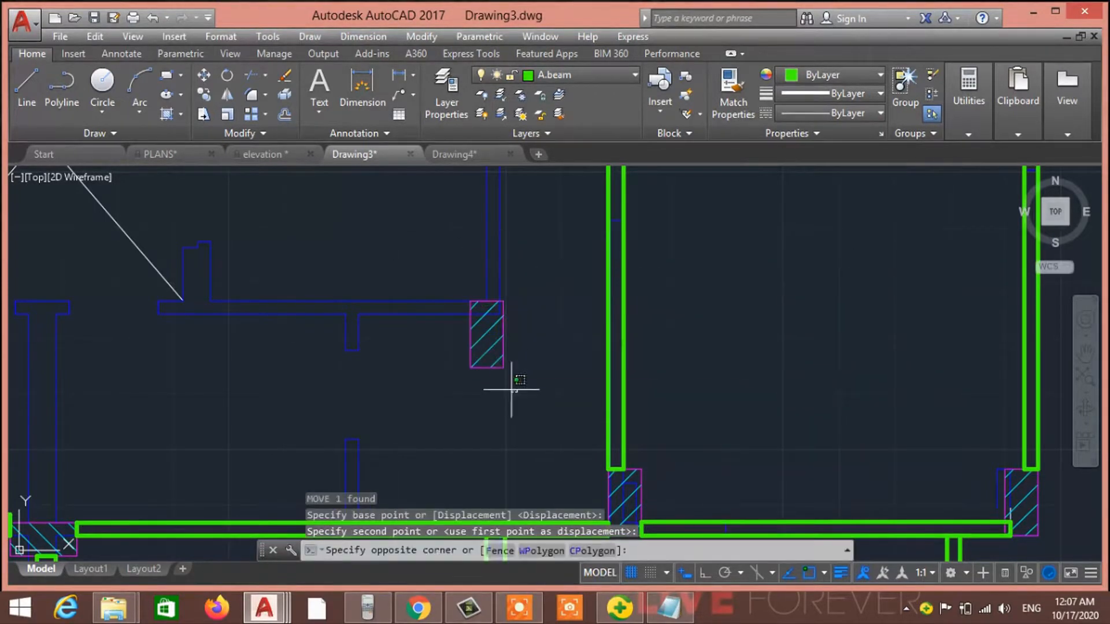
Step: Move the copied column right so its top midpoint lies on the vertical blue wall's outer face
click(493, 338)
text(m)
key(Return)
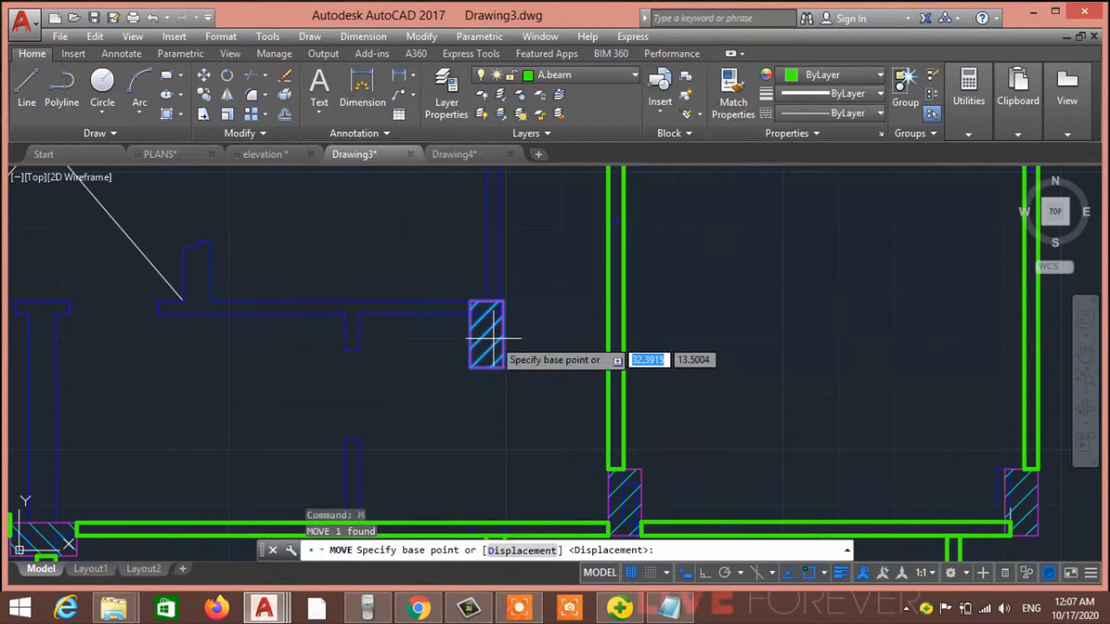
click(486, 301)
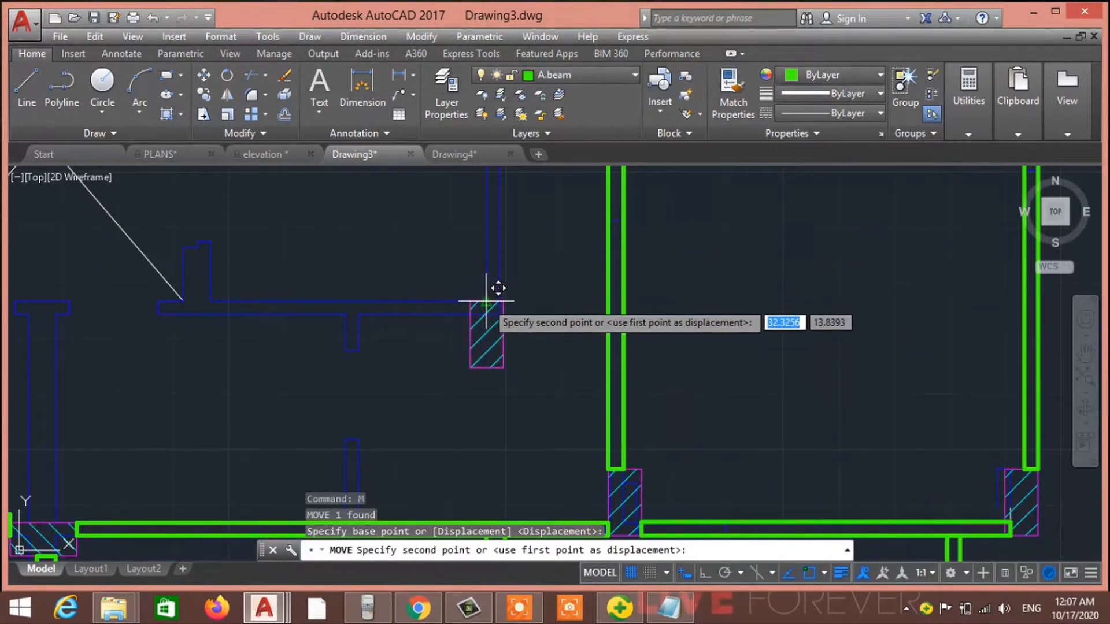
click(498, 241)
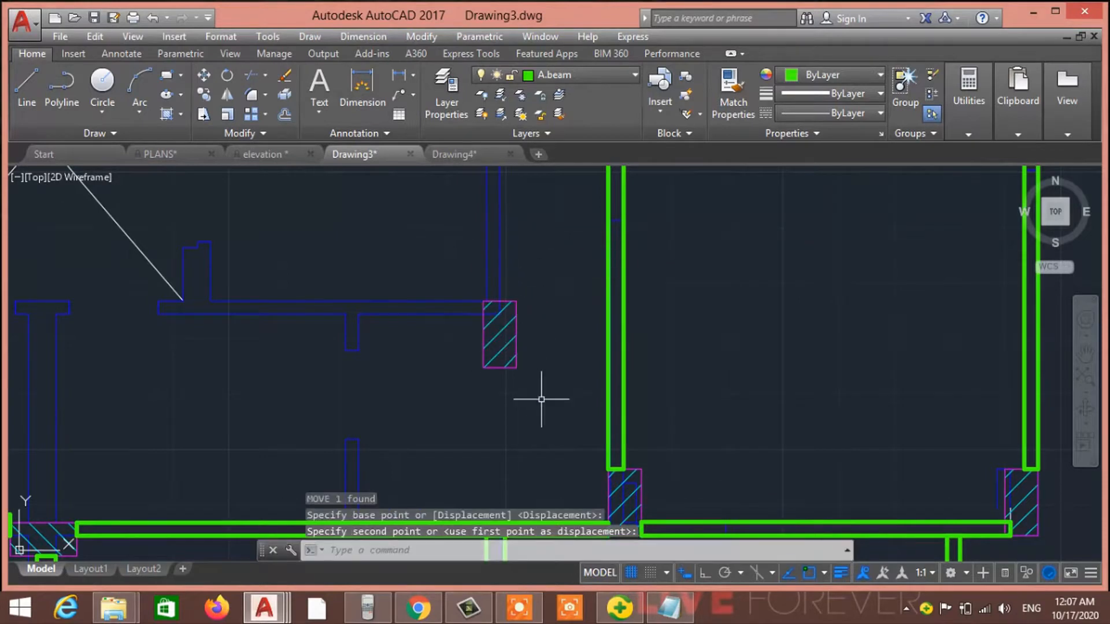
Step: Move the copied column by its top-right corner so it sits above the horizontal blue wall, flush with the vertical wall's outer face
click(541, 399)
click(510, 359)
text(m)
key(Return)
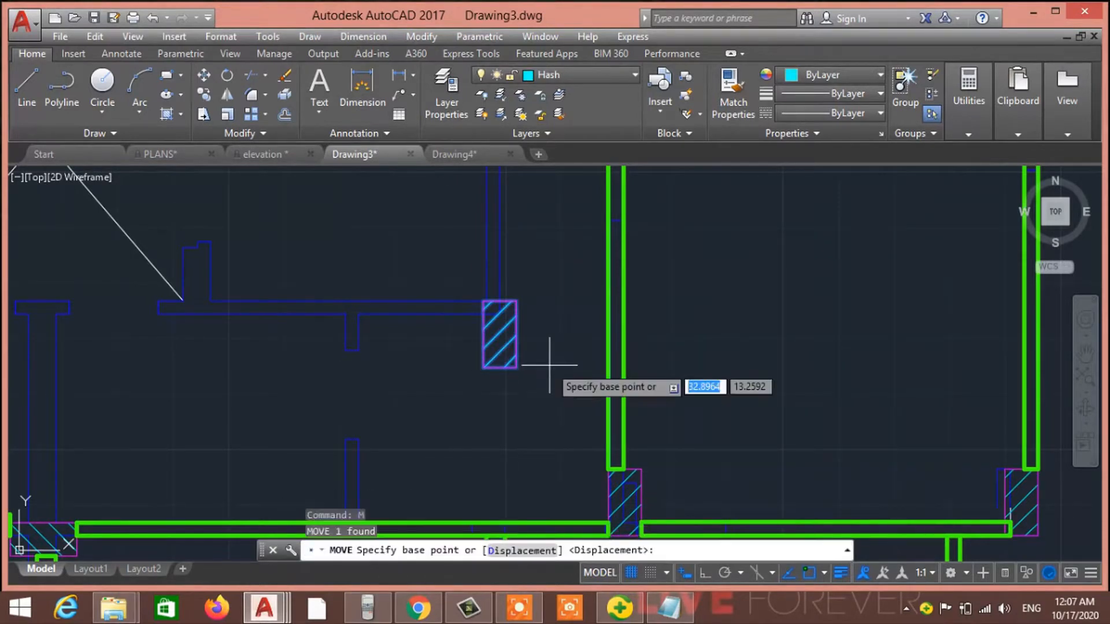
click(517, 300)
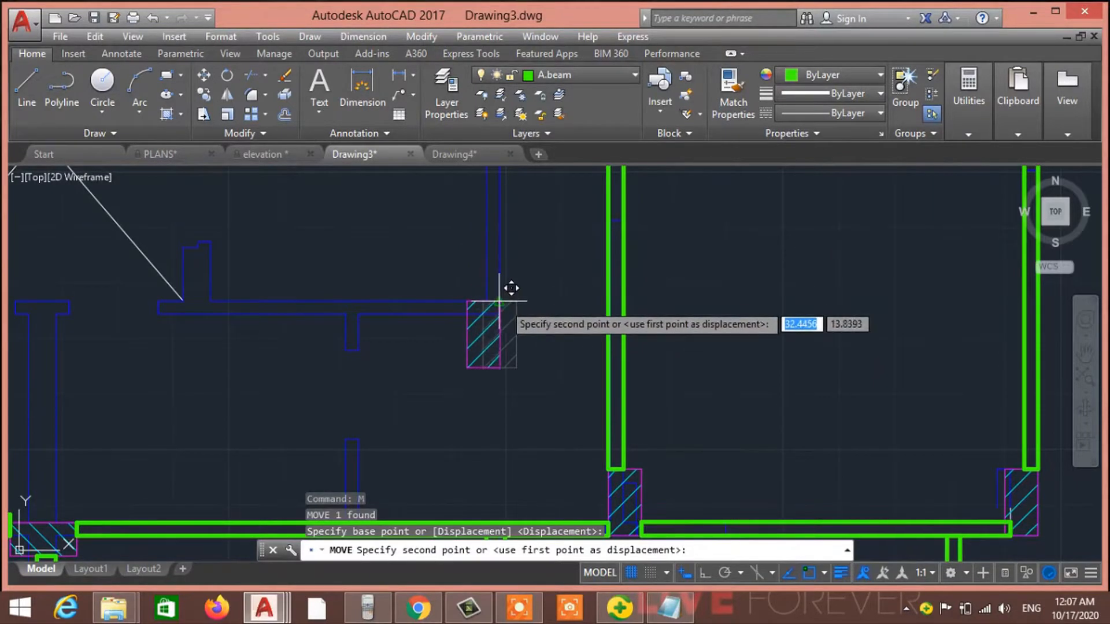
click(500, 236)
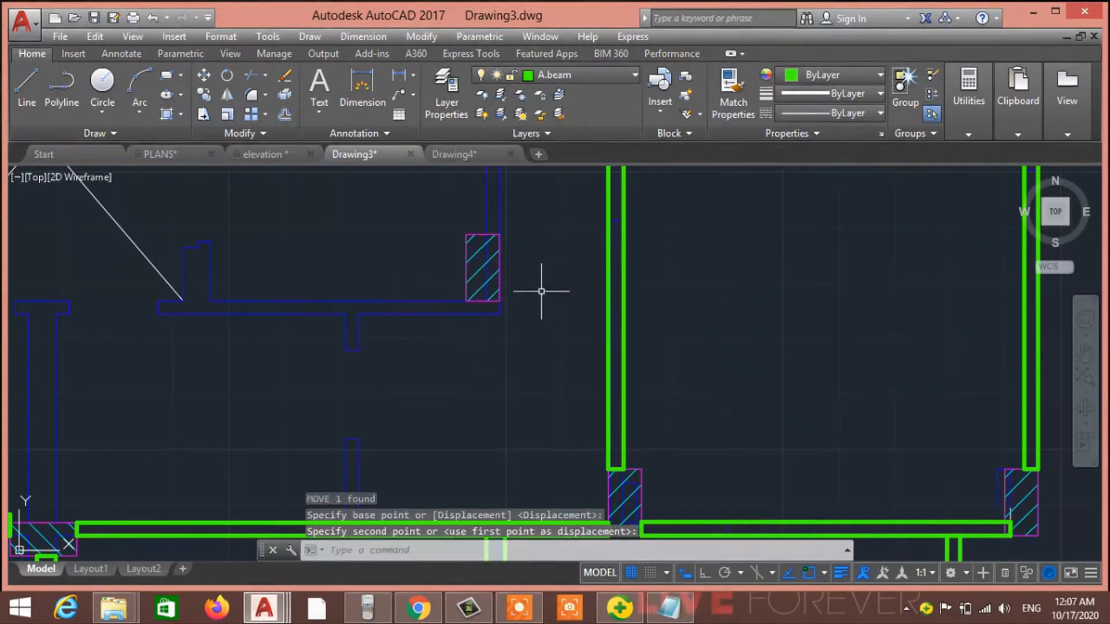
Step: Move this column by its top-left corner across to the matching left-hand blue wall corner, flush with that wall's outer face
scroll(537, 290, down, 3)
middle_drag(504, 382, 625, 437)
scroll(538, 414, down, 2)
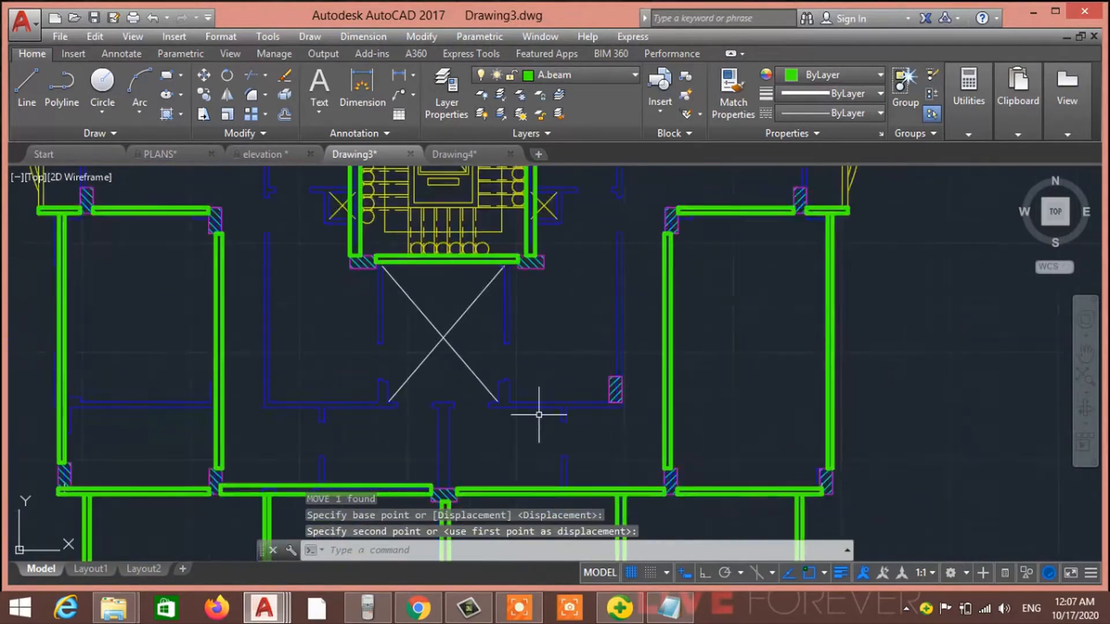
scroll(577, 415, up, 5)
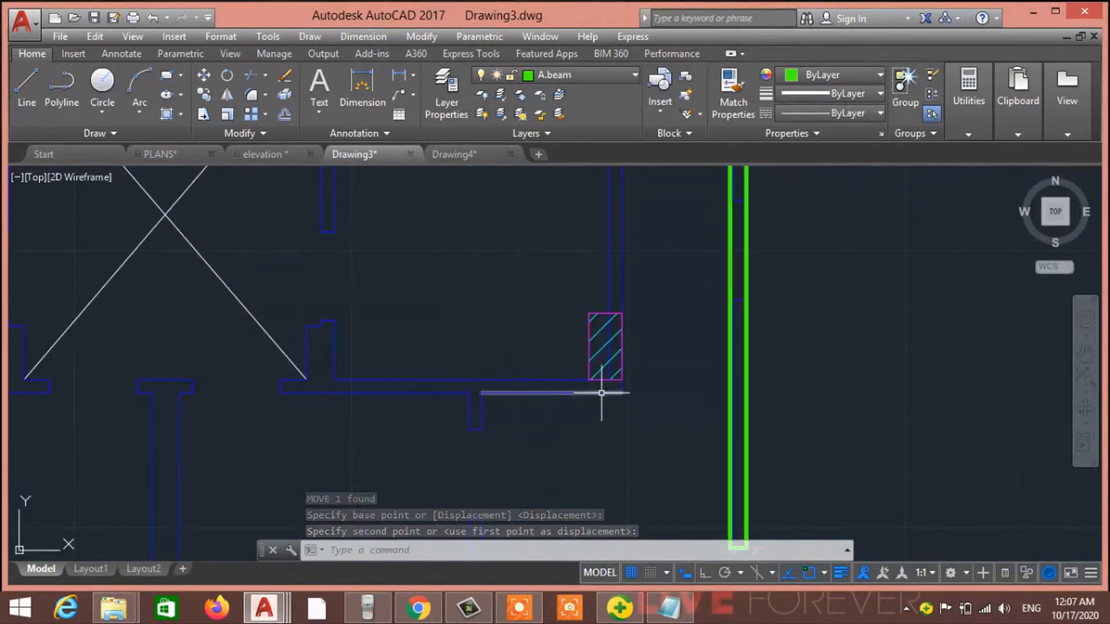
click(598, 340)
click(580, 306)
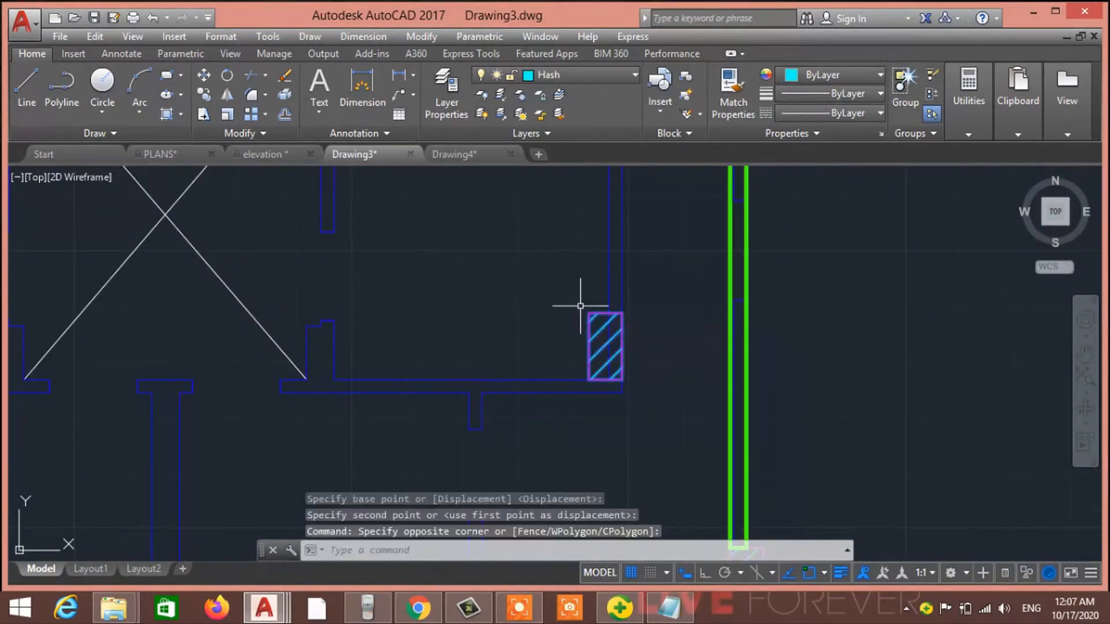
text(m)
key(Return)
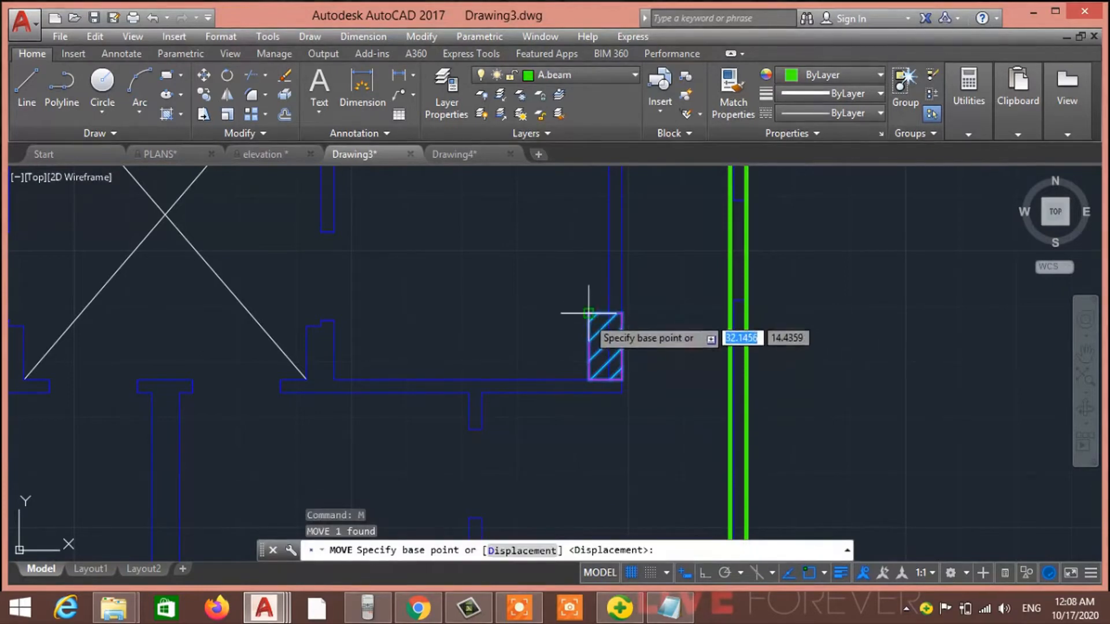
click(589, 313)
scroll(626, 324, down, 4)
scroll(332, 317, up, 4)
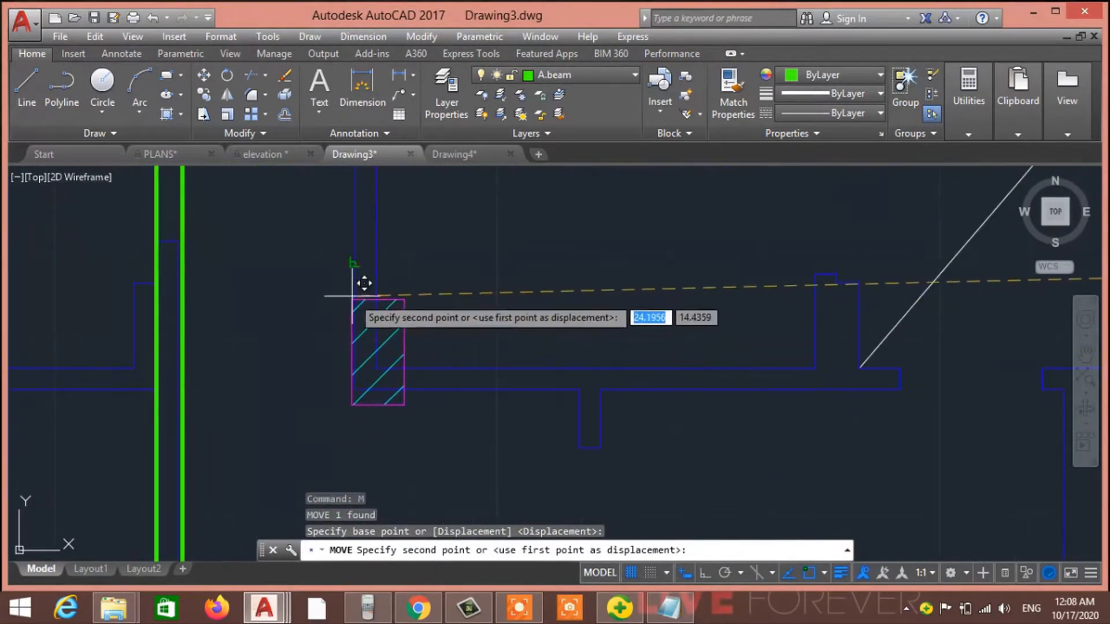
click(379, 264)
scroll(503, 323, down, 4)
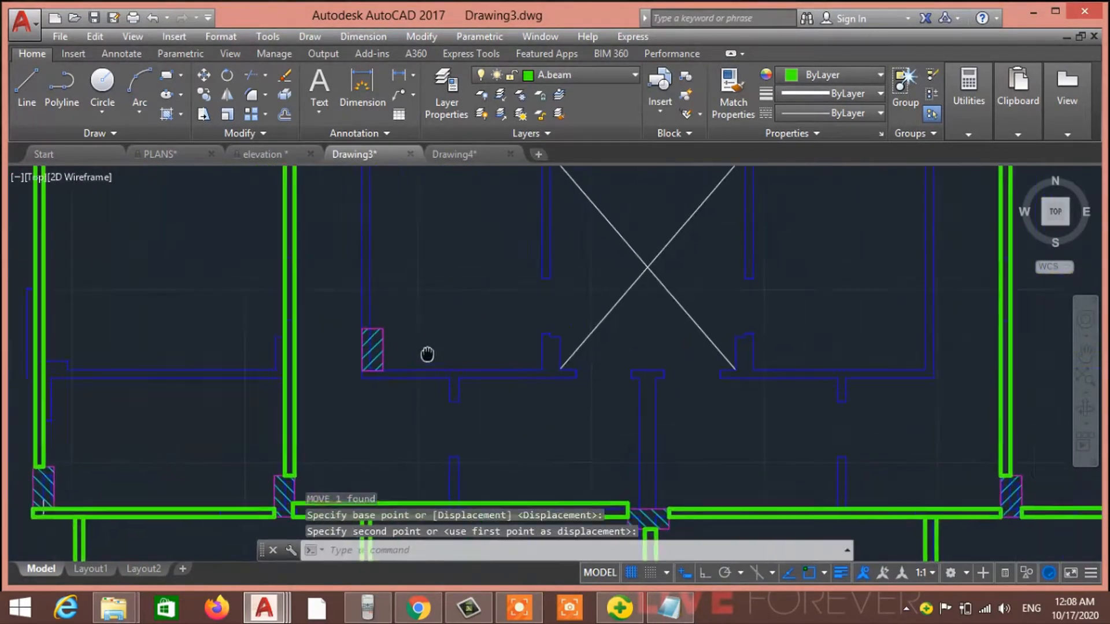
scroll(434, 367, up, 4)
scroll(549, 418, up, 8)
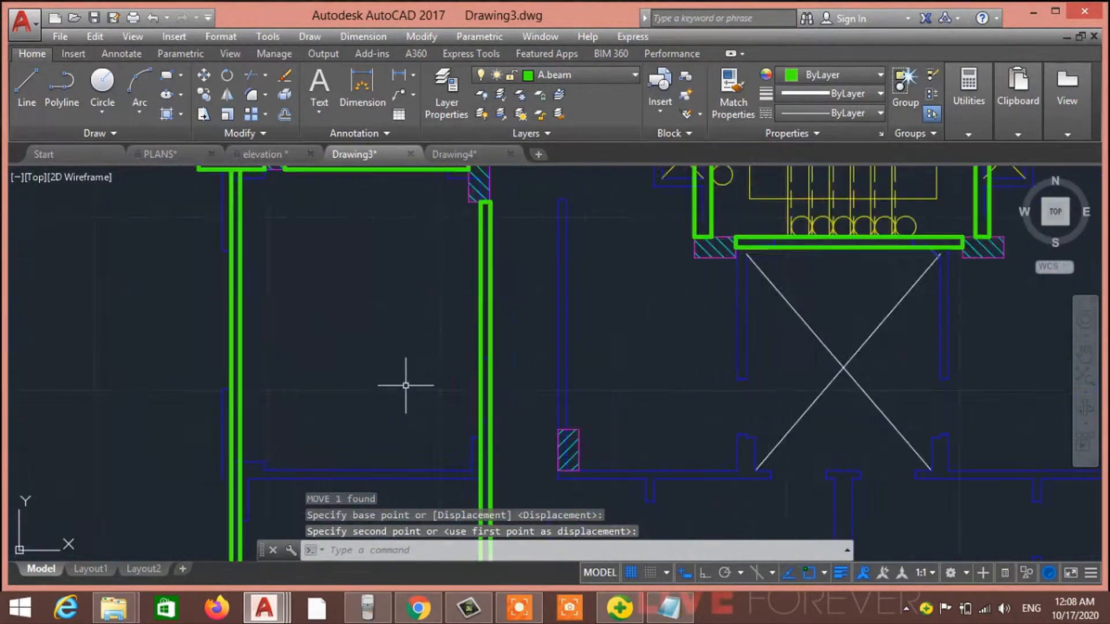
Step: Move the lower-left column down by its bottom midpoint so its base sits on the horizontal blue wall's outer face
click(629, 342)
click(552, 265)
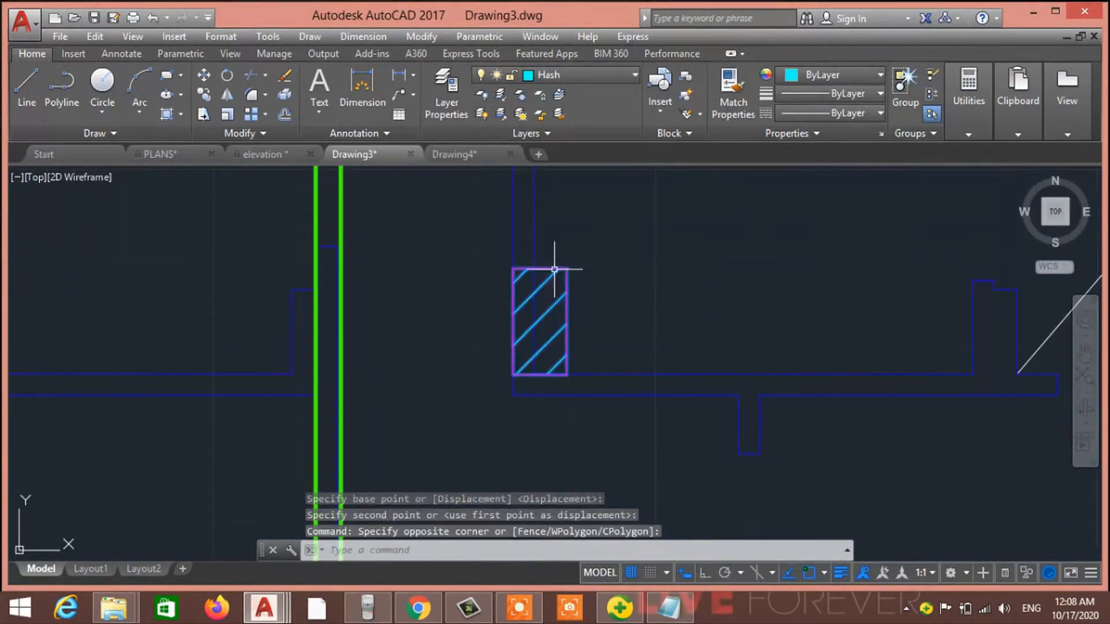
text(M)
key(Return)
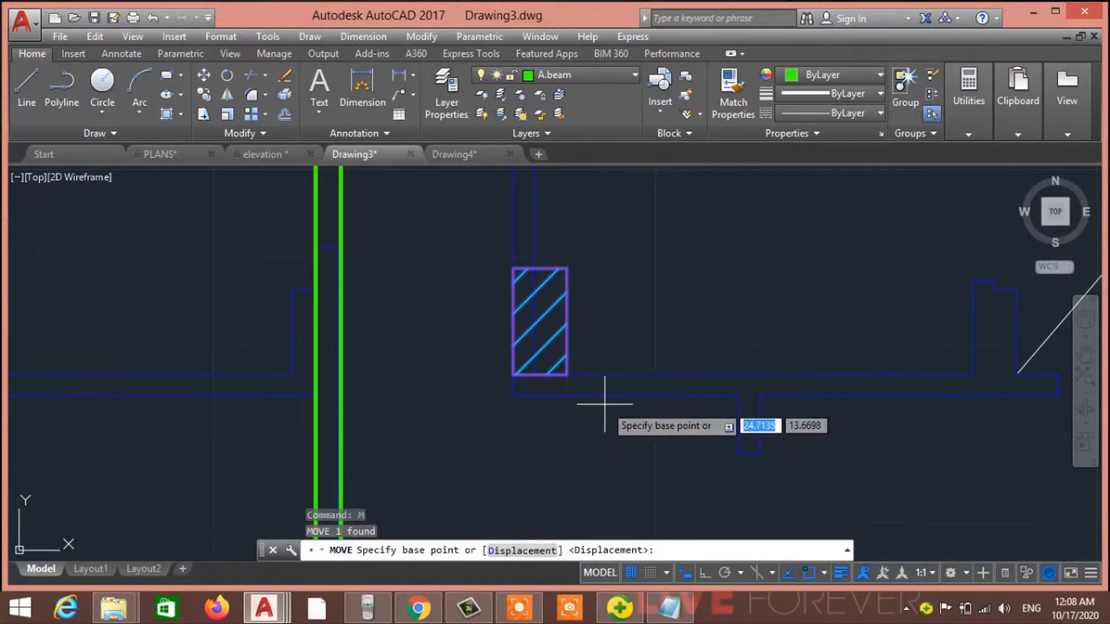
click(539, 375)
click(539, 396)
Step: Copy this column by its bottom-right corner to the matching outer corner of the blue walls on the right side
click(597, 342)
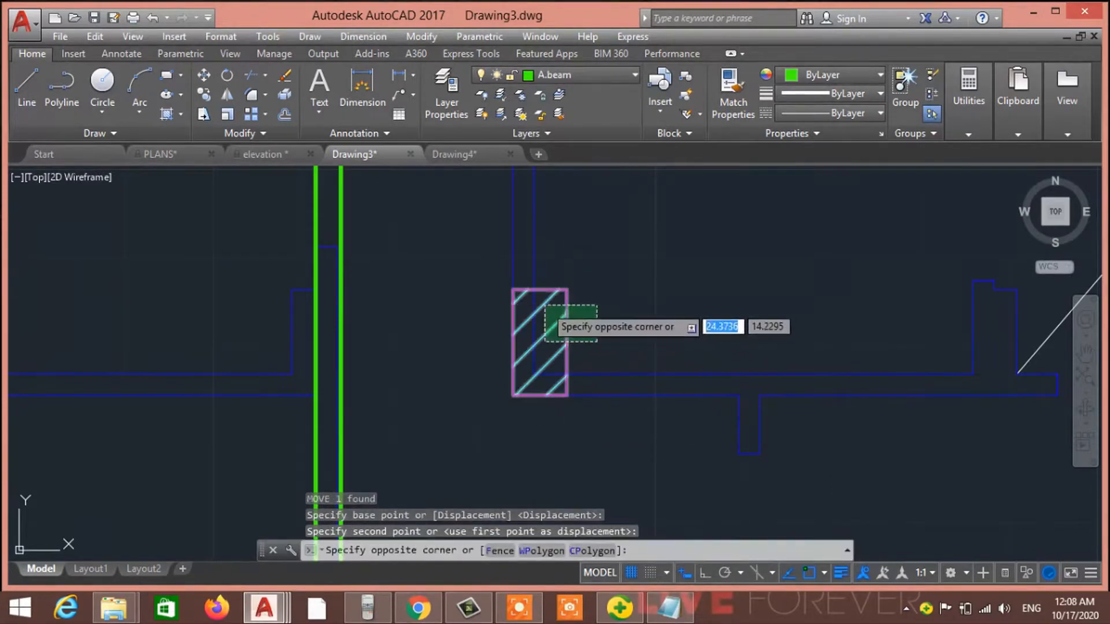
click(545, 304)
key(Return)
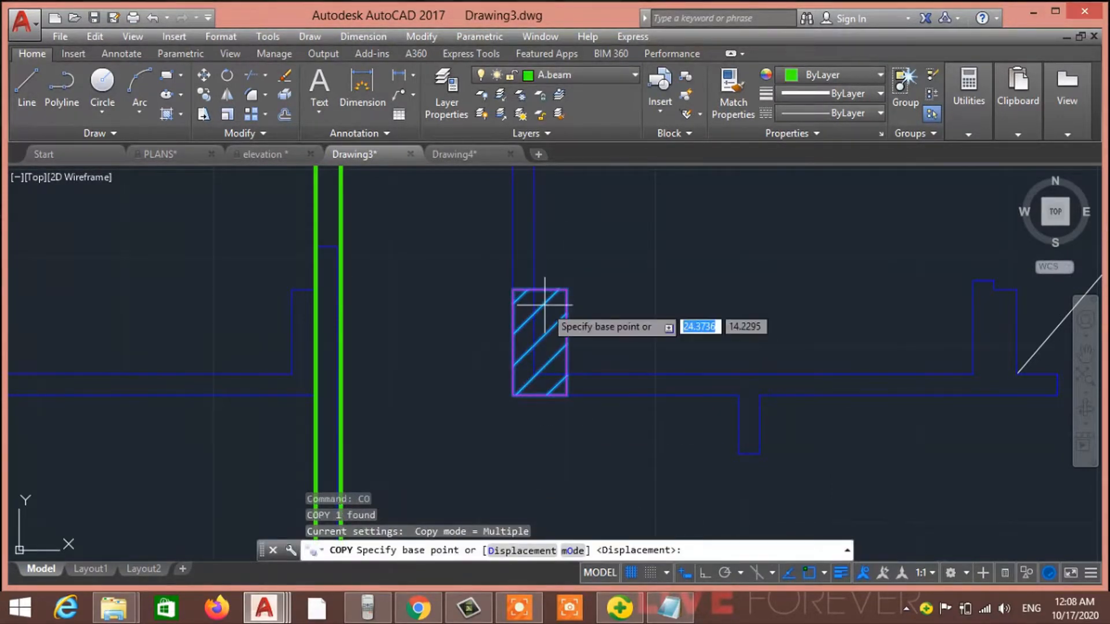
click(567, 395)
scroll(688, 397, down, 5)
scroll(634, 390, up, 8)
scroll(692, 421, down, 6)
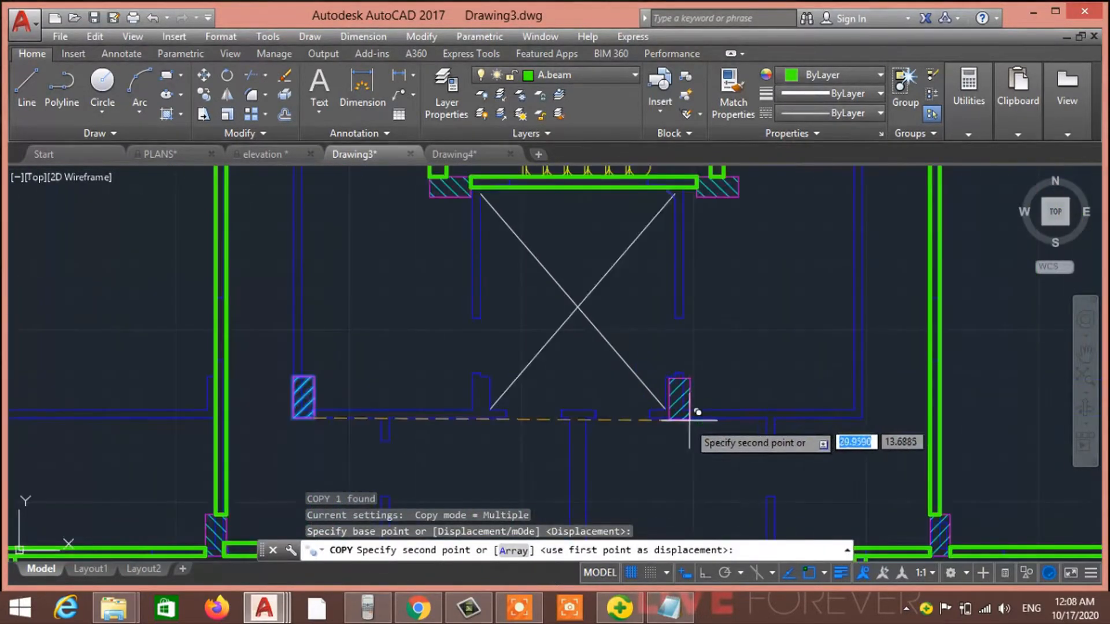
middle_drag(669, 426, 613, 422)
scroll(707, 410, up, 3)
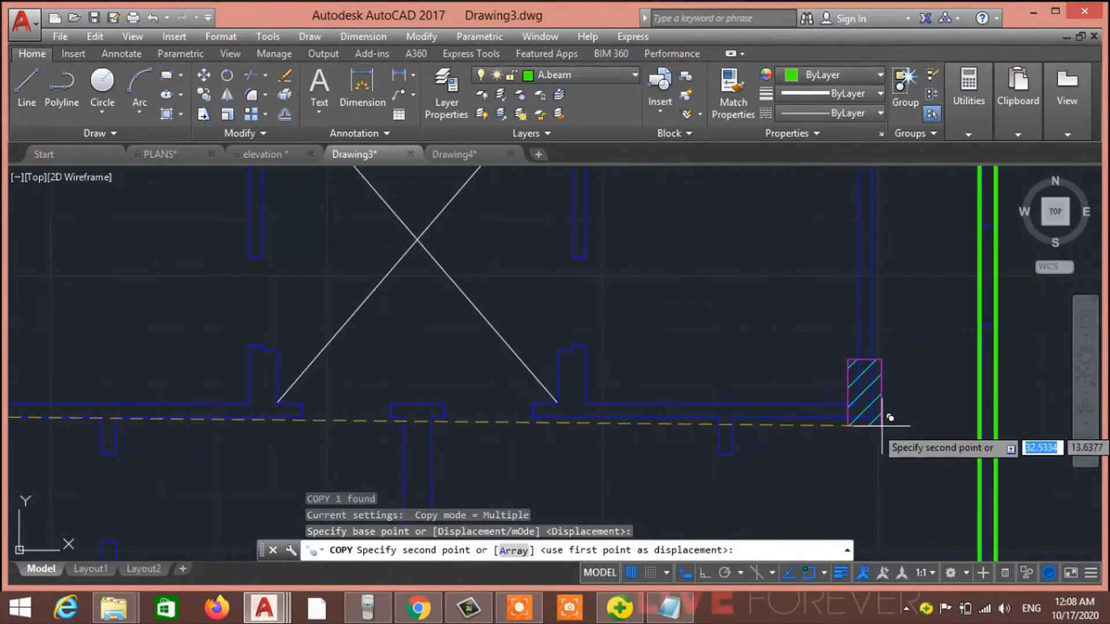
click(873, 417)
scroll(871, 424, down, 3)
middle_drag(873, 422, 790, 436)
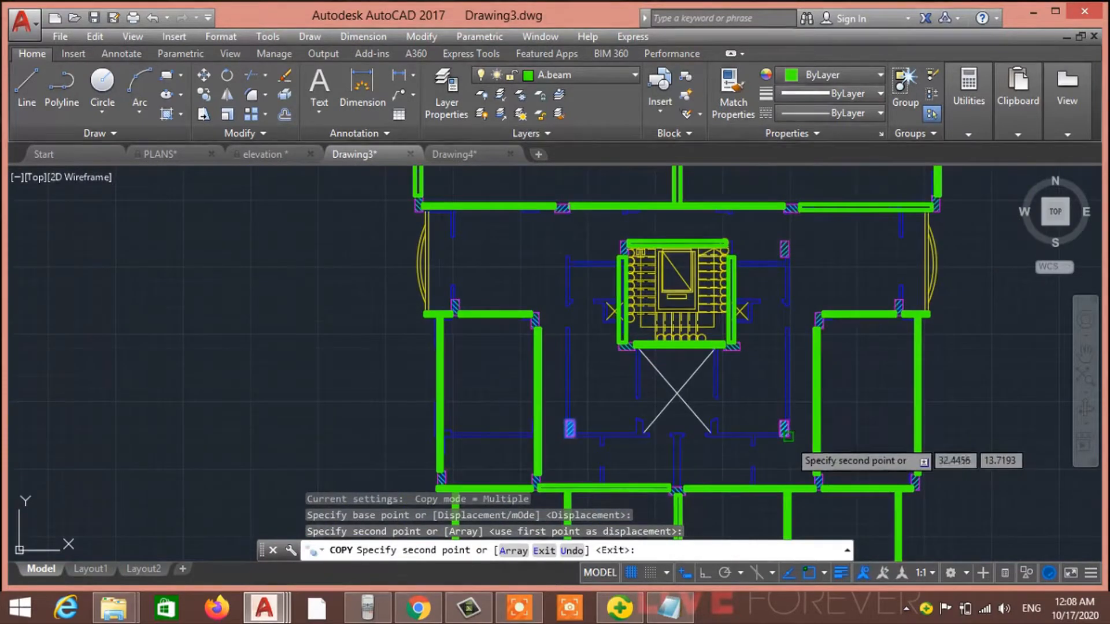
key(Escape)
key(Escape)
Step: Copy the column right of the staircase's top by its bottom-left corner onto the top-left corner of the left-hand blue wall
scroll(803, 295, up, 5)
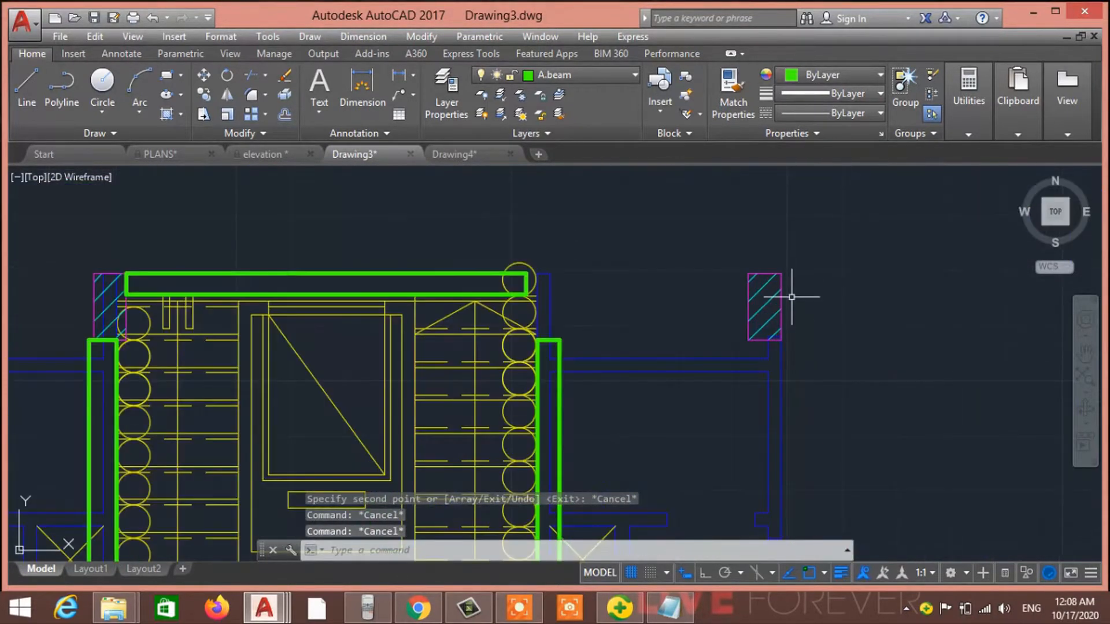
click(779, 270)
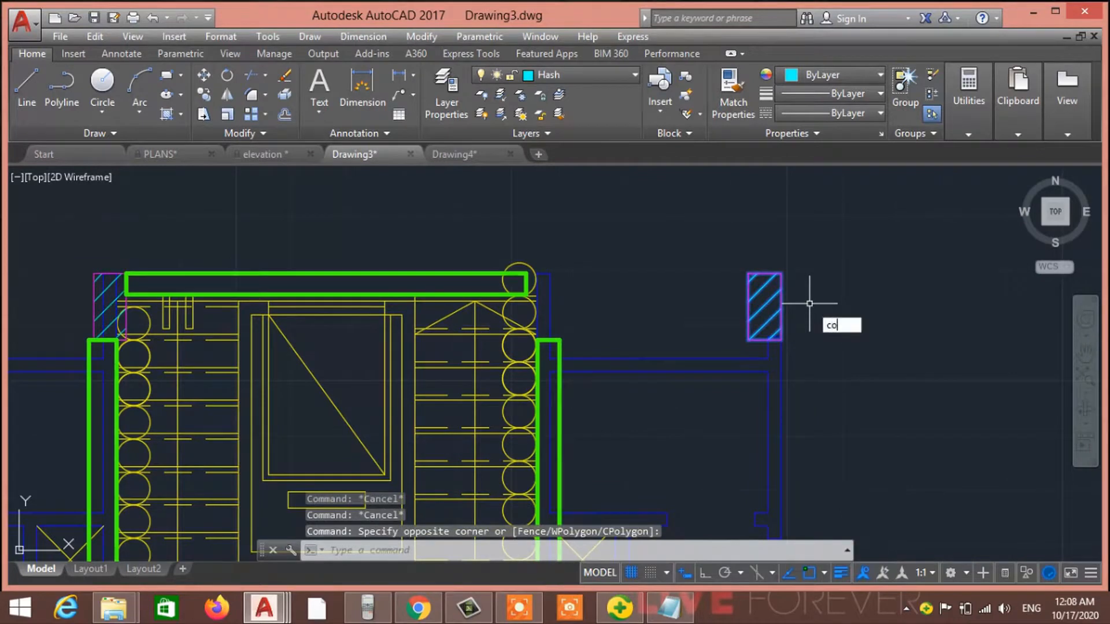
key(Return)
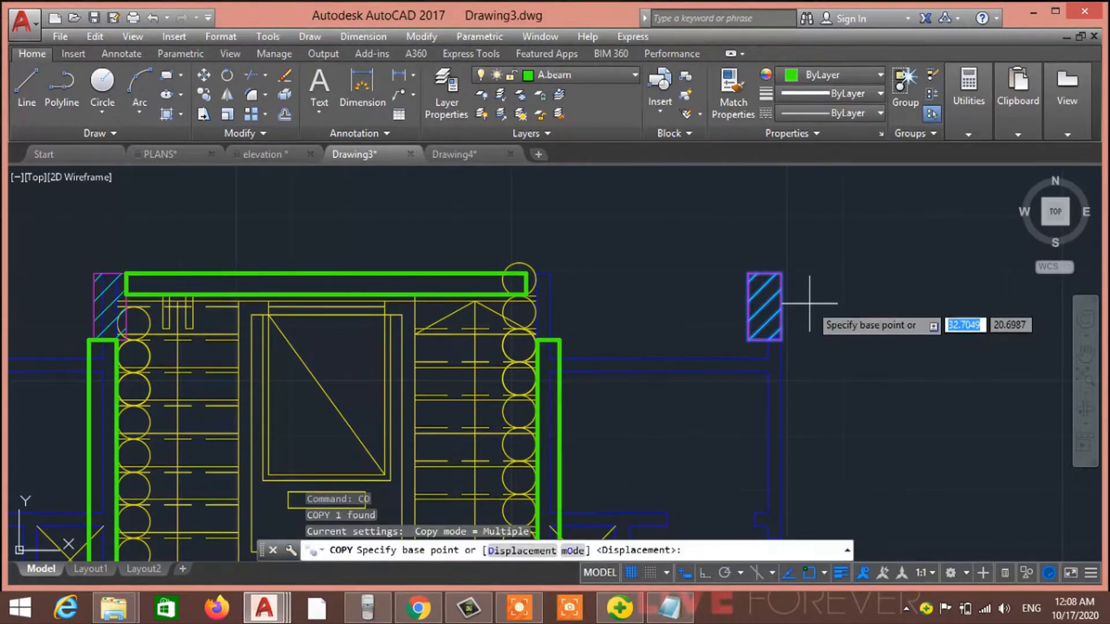
click(748, 340)
middle_drag(482, 342, 958, 349)
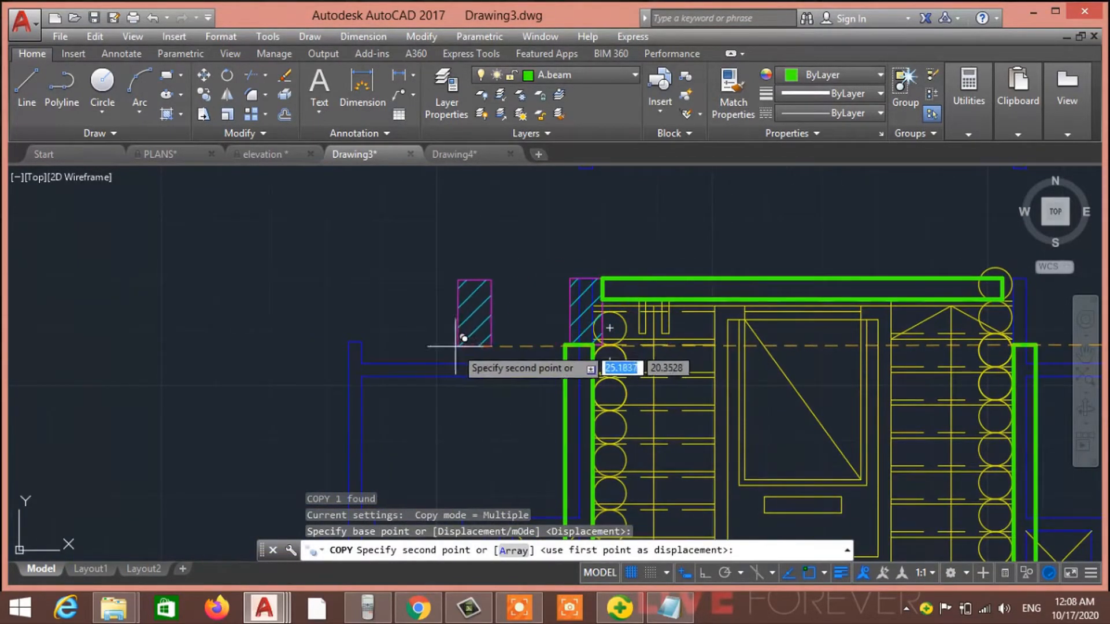
click(348, 345)
key(Escape)
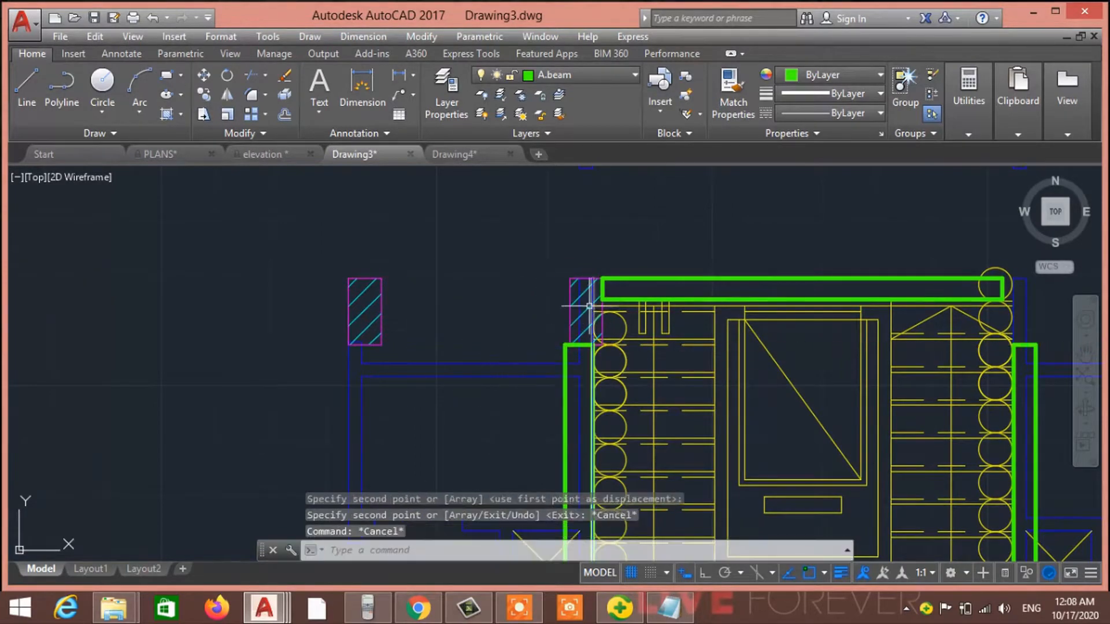
Step: Erase the old column and its hatch at the staircase's upper-left corner
click(590, 305)
click(550, 290)
key(Delete)
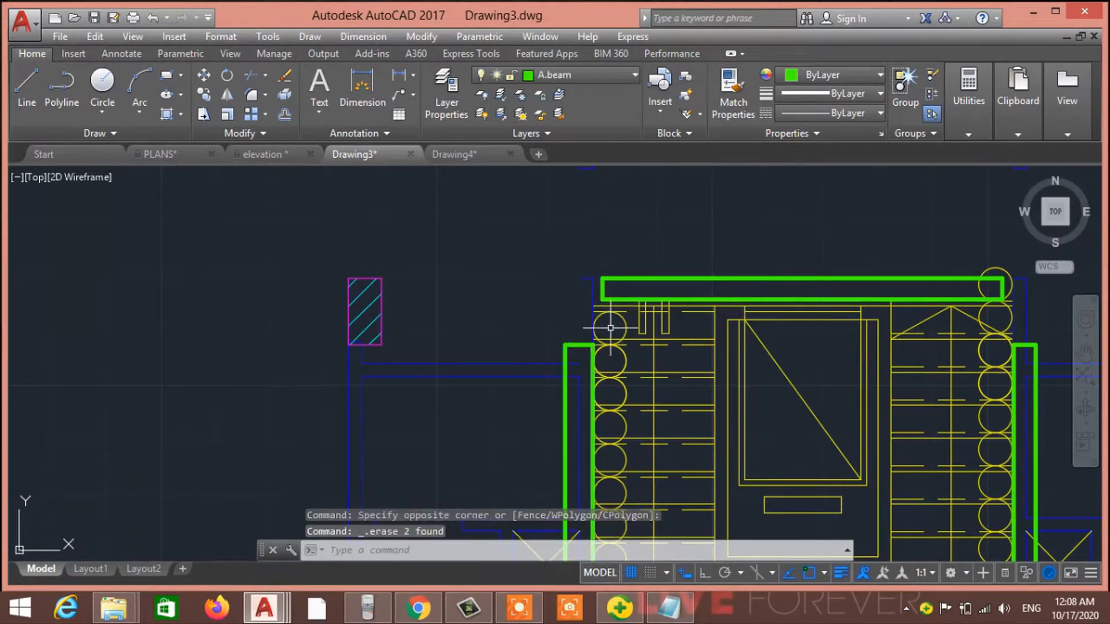
Step: Stretch the left end of the beam above the staircase to the inner face of the upper-left column
scroll(555, 312, down, 3)
scroll(575, 268, up, 5)
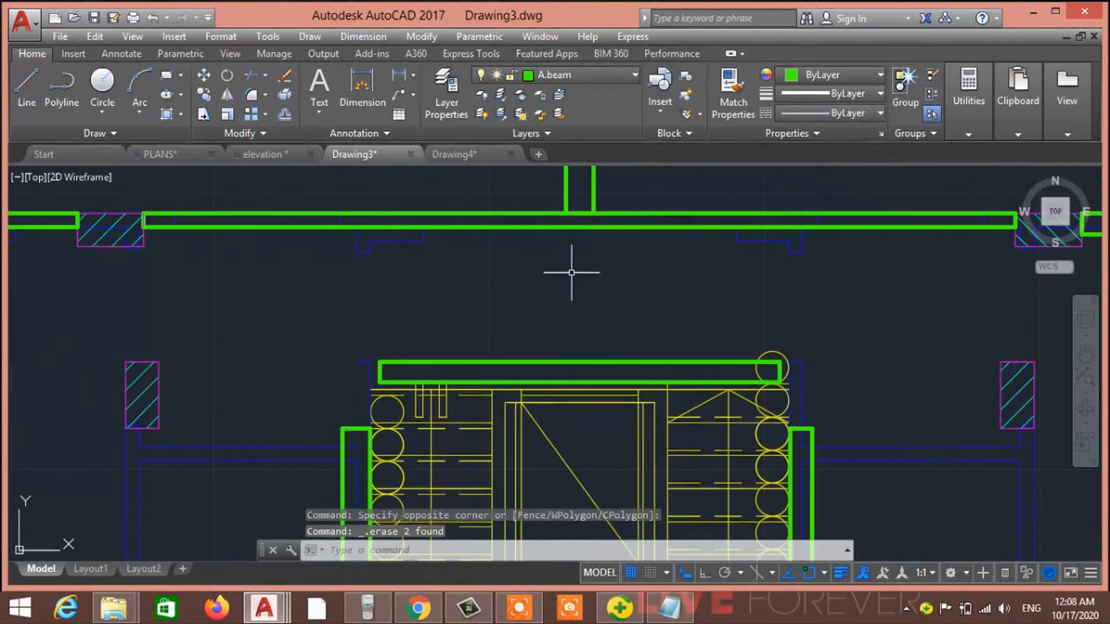
click(541, 361)
click(379, 372)
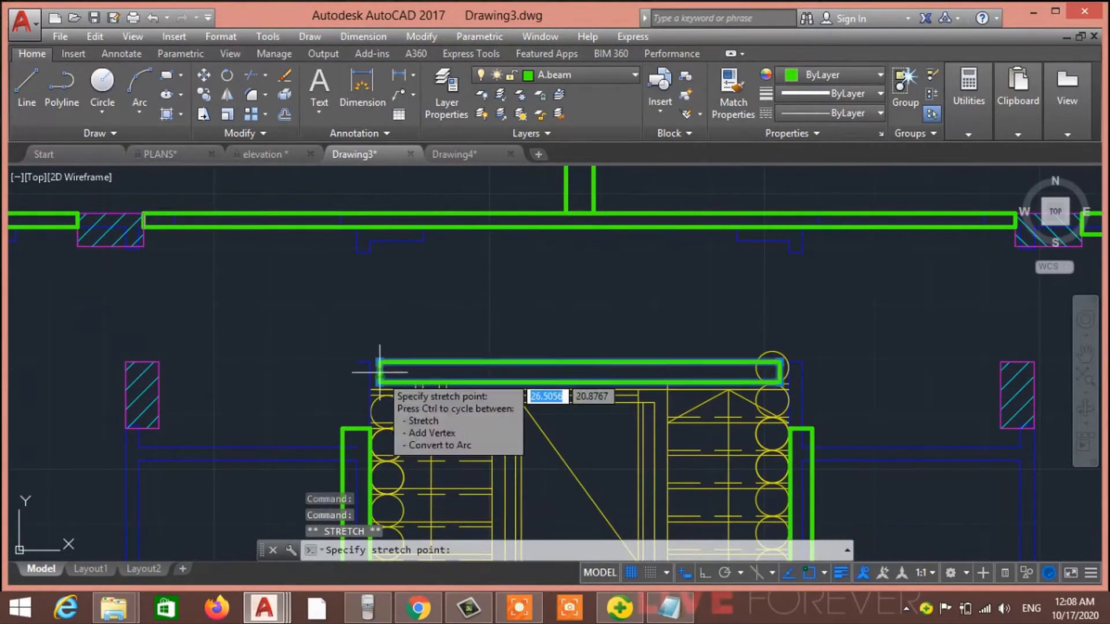
click(159, 372)
Step: Stretch the right end of the beam above the staircase to the inner face of the upper-right column
scroll(800, 369, up, 4)
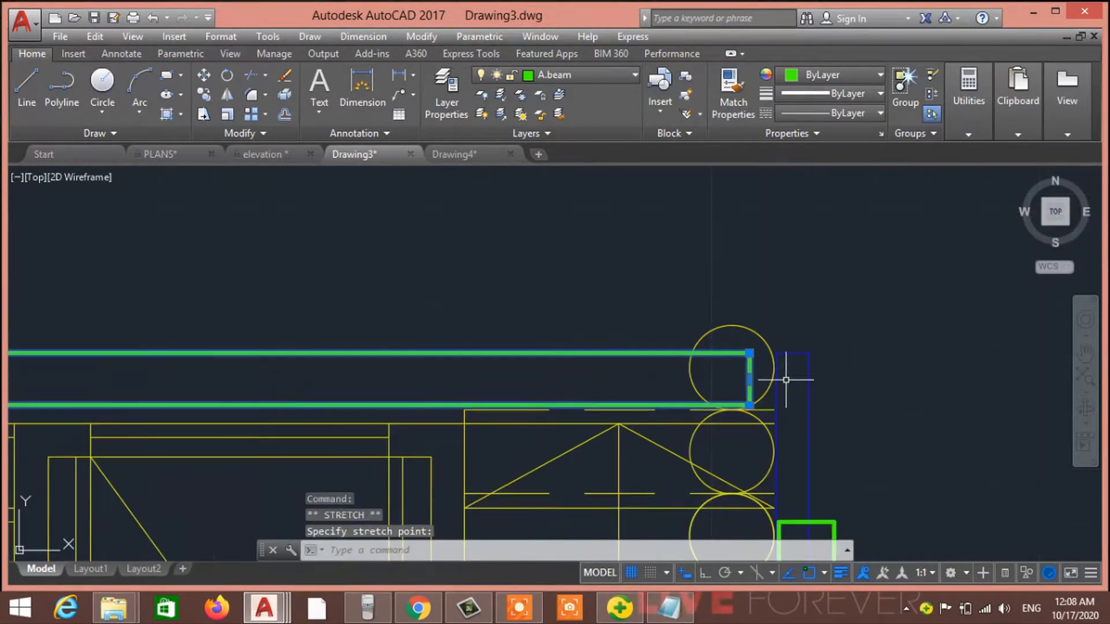
scroll(757, 385, down, 3)
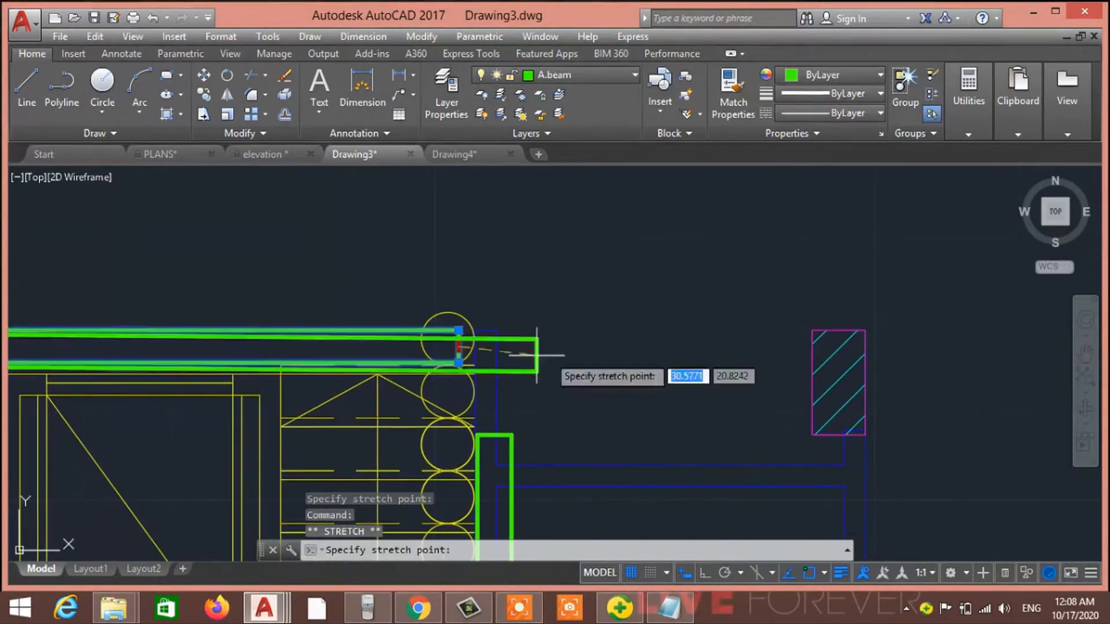
click(800, 358)
scroll(803, 356, down, 5)
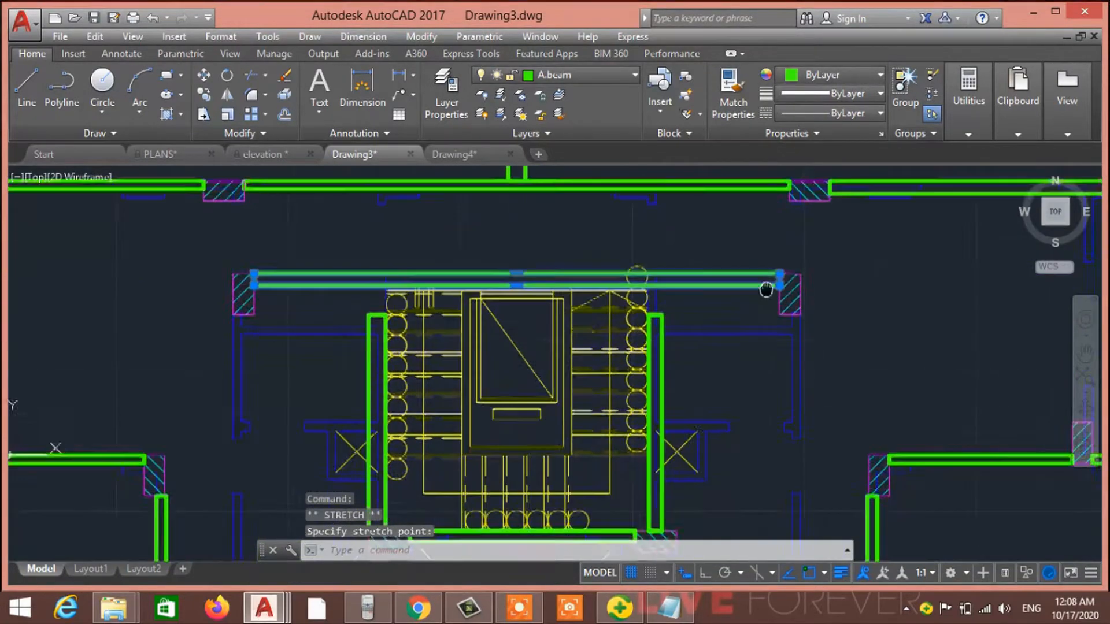
key(Escape)
key(Escape)
key(Escape)
Step: Stretch the top end of the staircase's right vertical beam up to the horizontal beam's lower edge
scroll(765, 427, down, 3)
scroll(691, 376, down, 1)
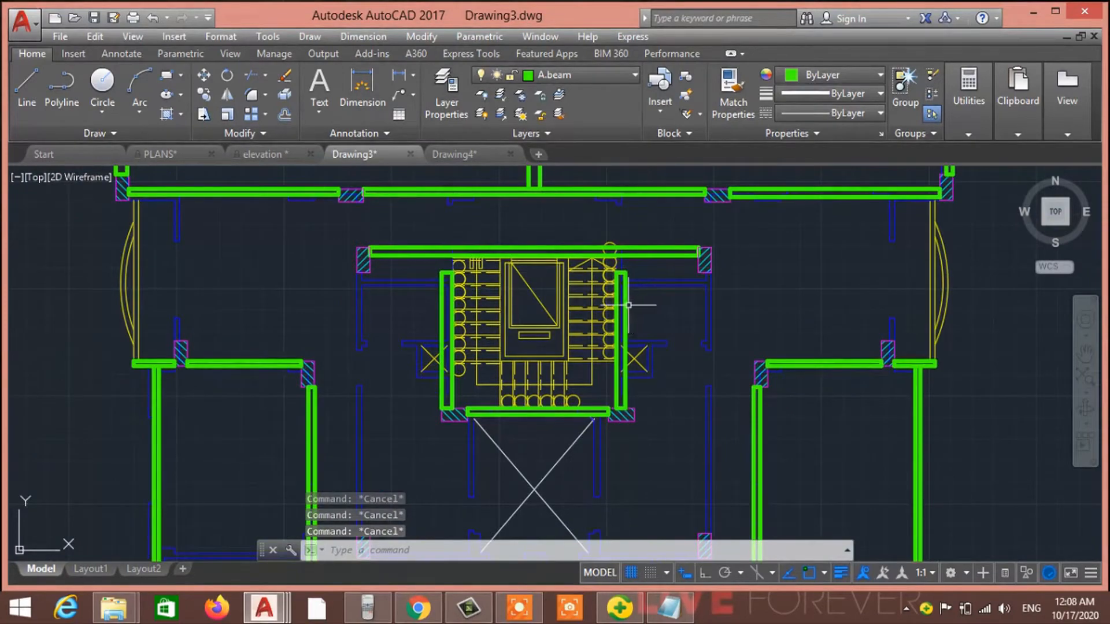
scroll(624, 271, up, 5)
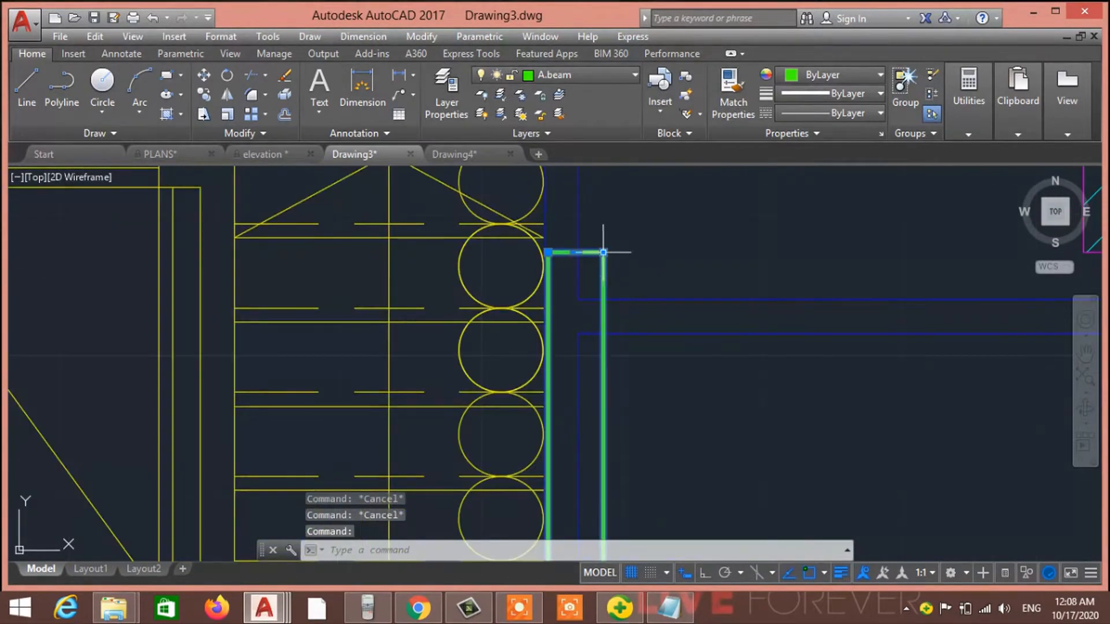
click(576, 253)
middle_drag(576, 253, 587, 488)
scroll(606, 441, down, 1)
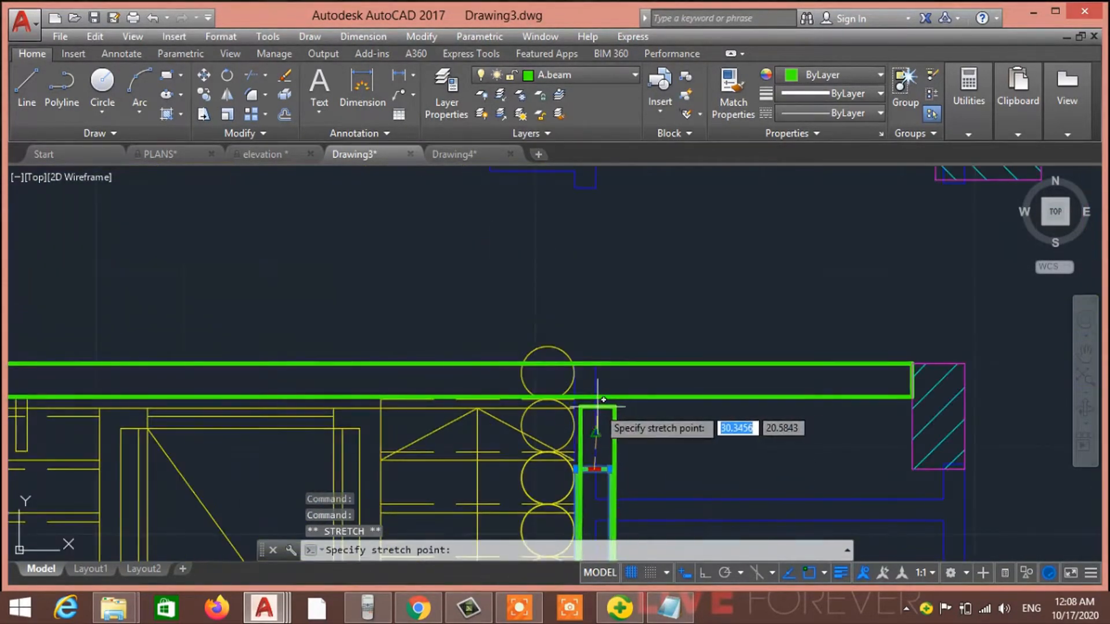
click(597, 383)
scroll(597, 384, down, 5)
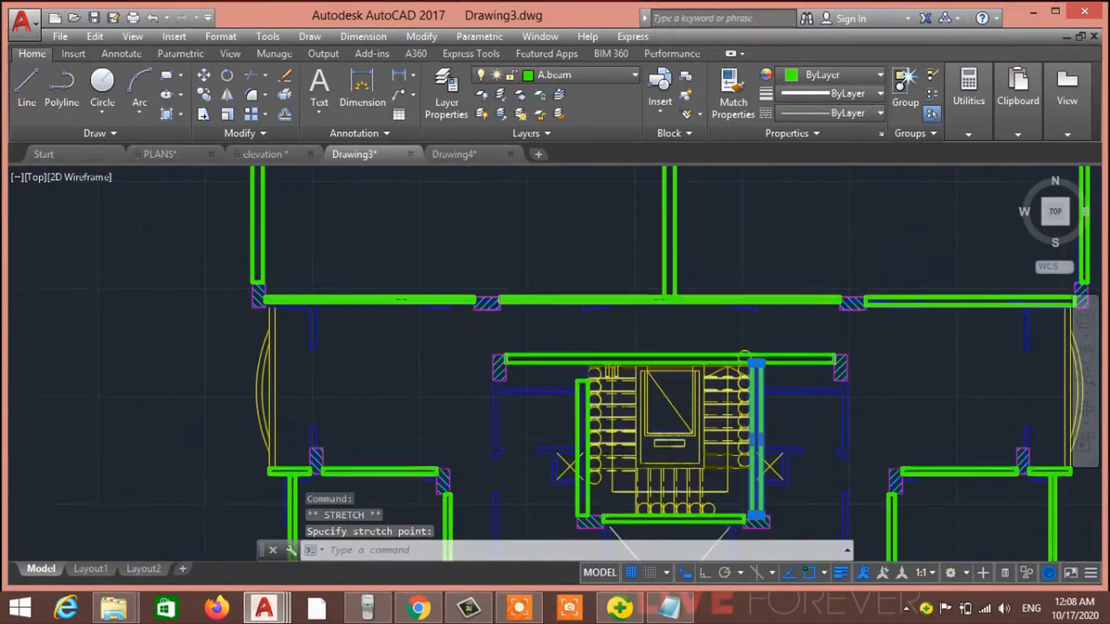
Step: Stretch the top end of the staircase's left vertical beam up to the horizontal beam's lower edge and clear the selection
scroll(636, 399, up, 5)
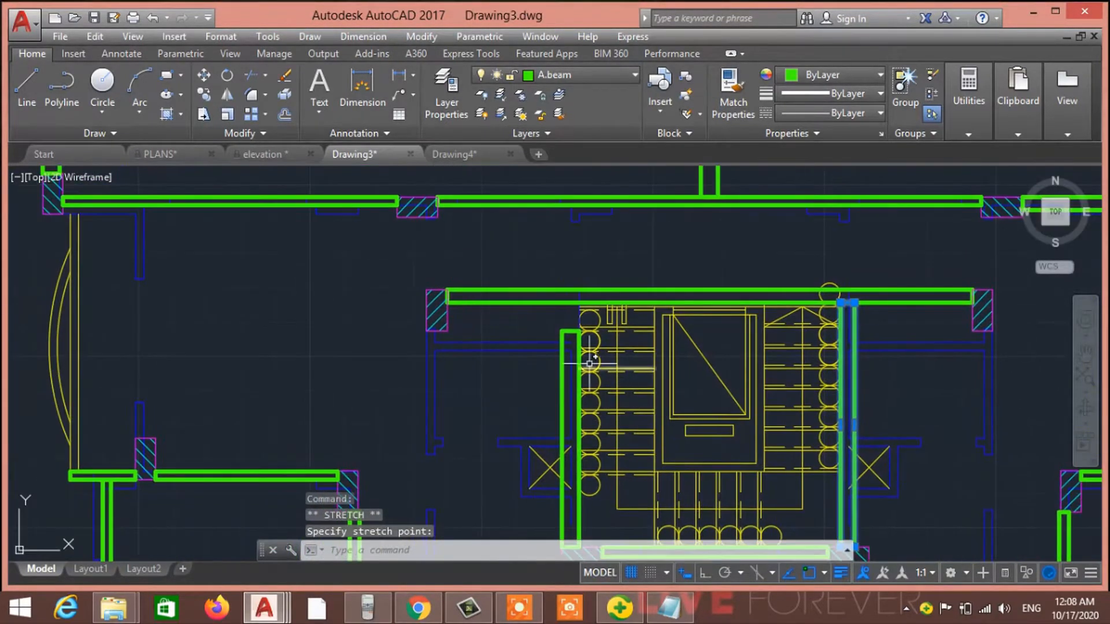
click(570, 332)
mouse_move(570, 333)
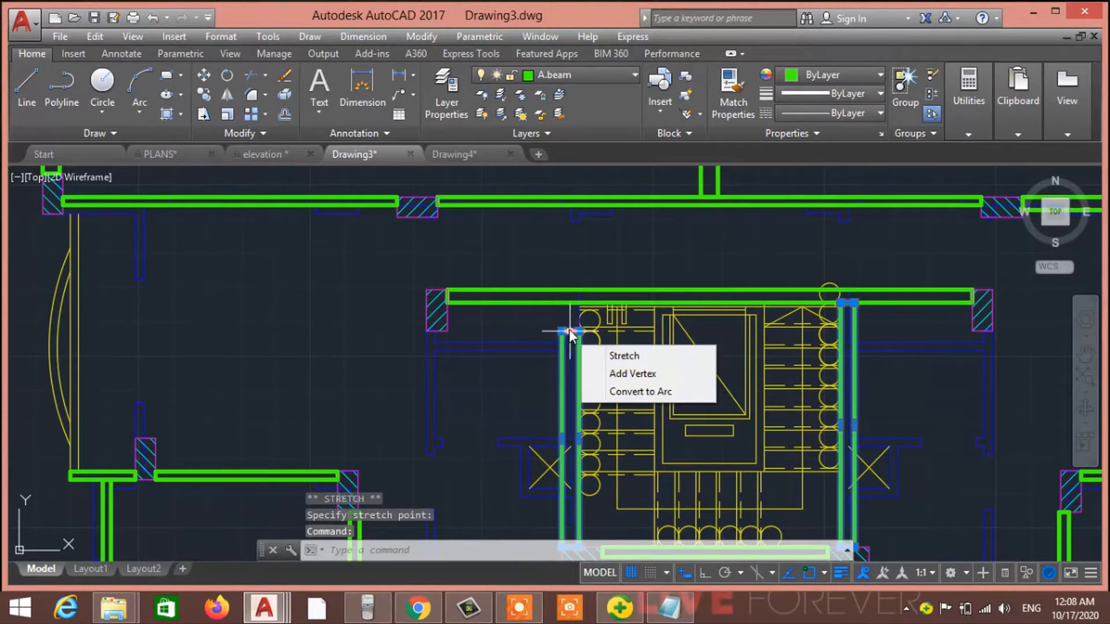
scroll(536, 340, up, 8)
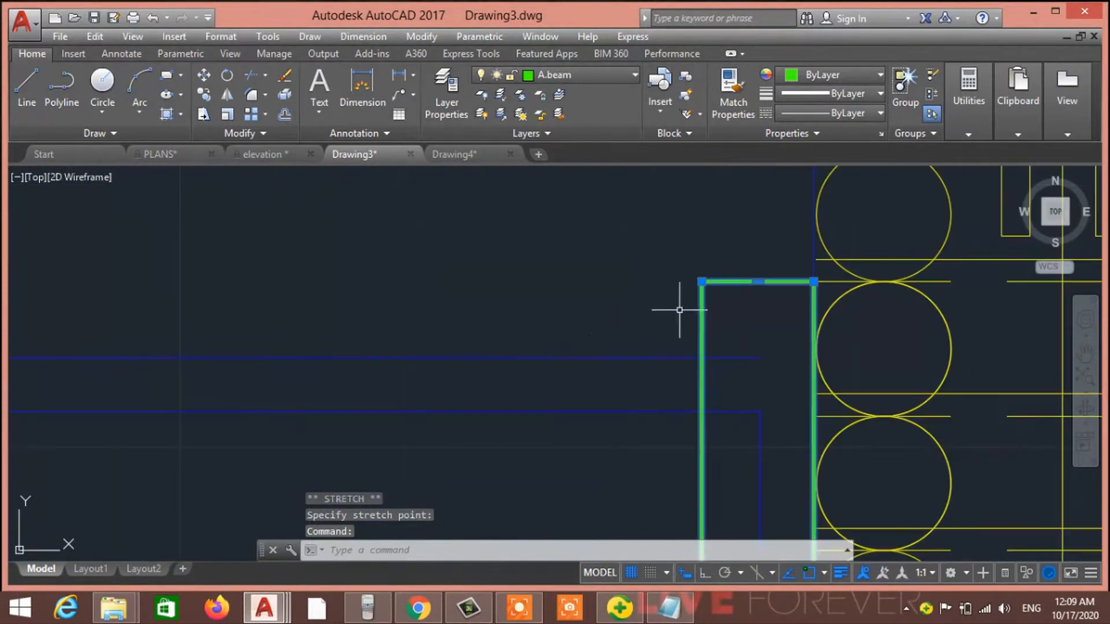
click(757, 282)
middle_drag(759, 283, 682, 425)
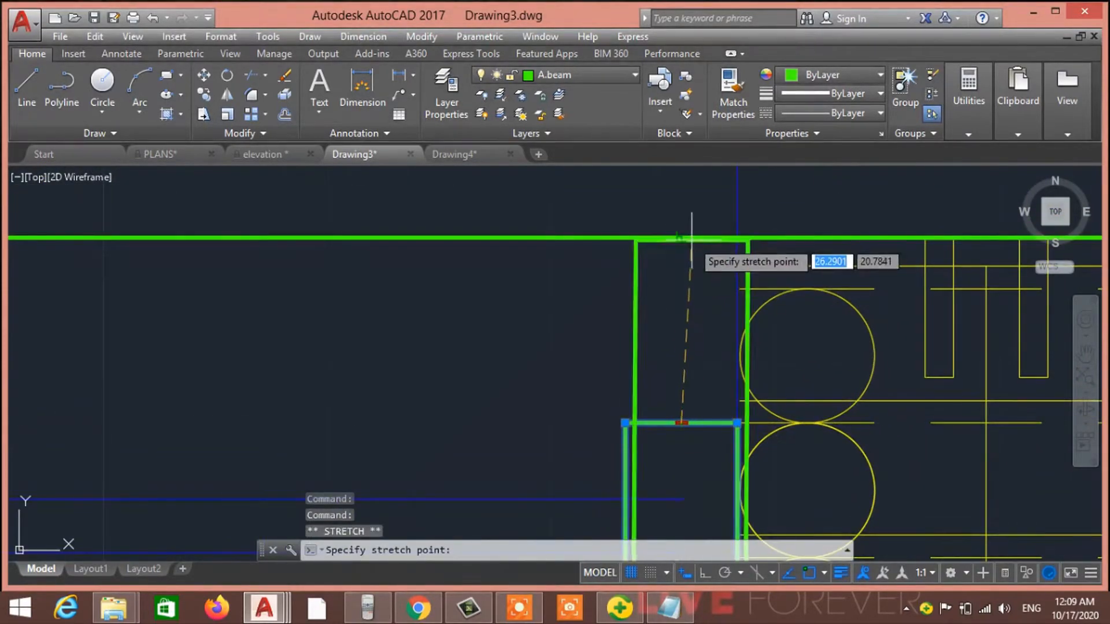
click(689, 237)
scroll(681, 396, down, 10)
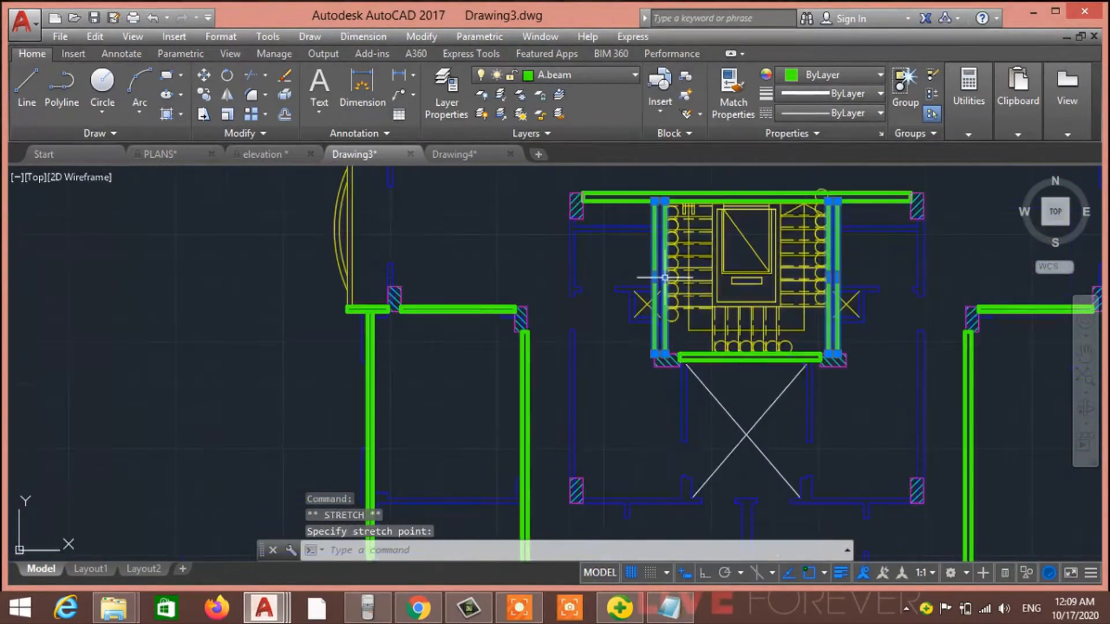
scroll(688, 394, down, 3)
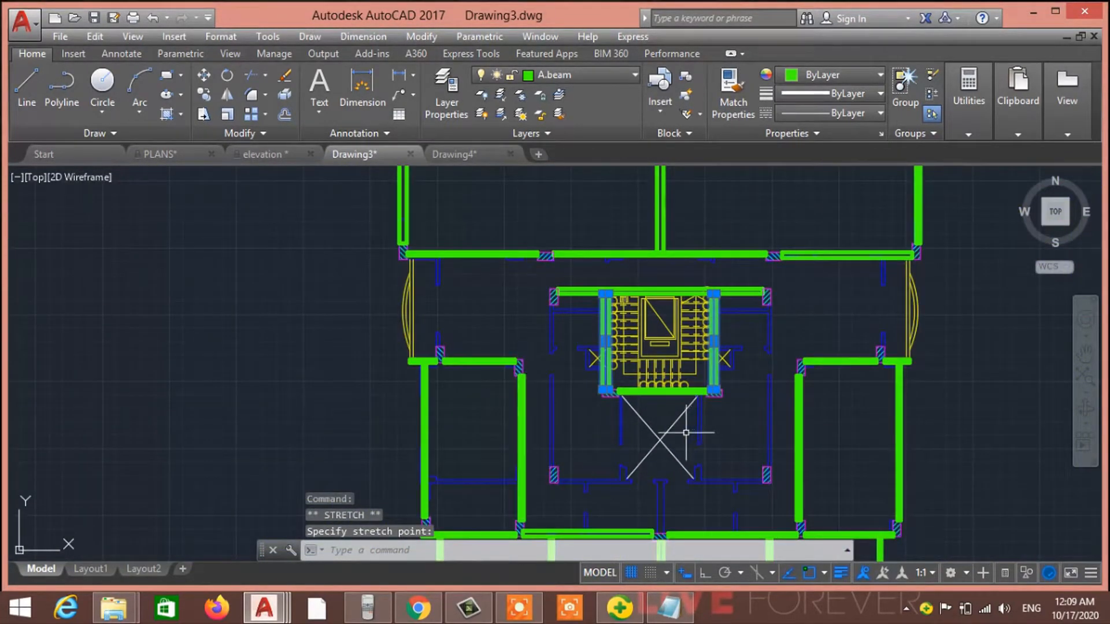
middle_drag(686, 433, 628, 361)
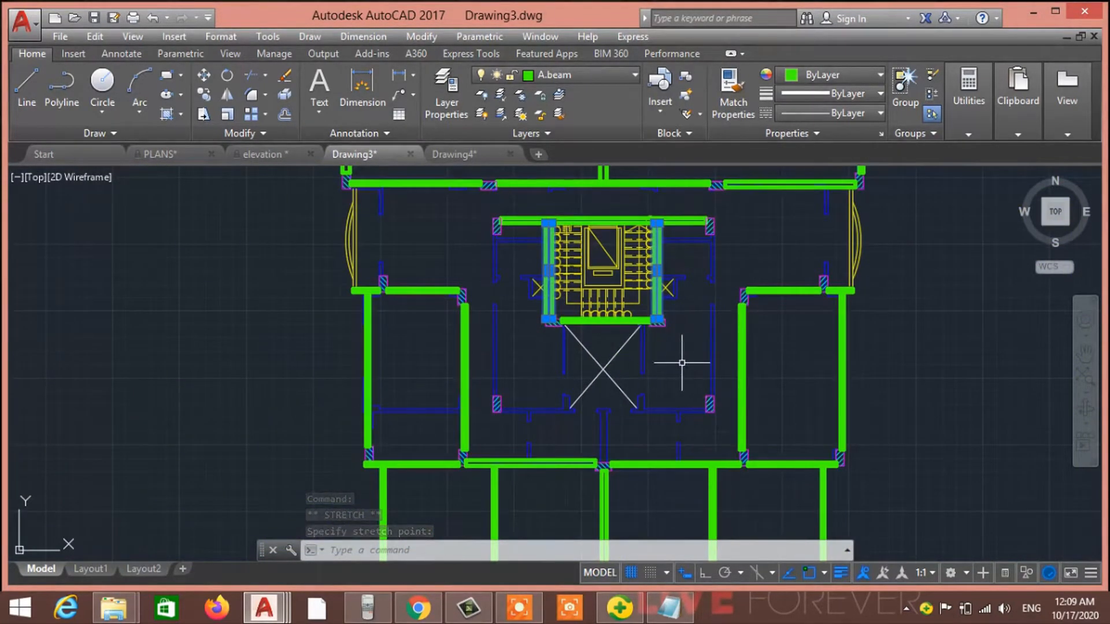
scroll(636, 359, up, 2)
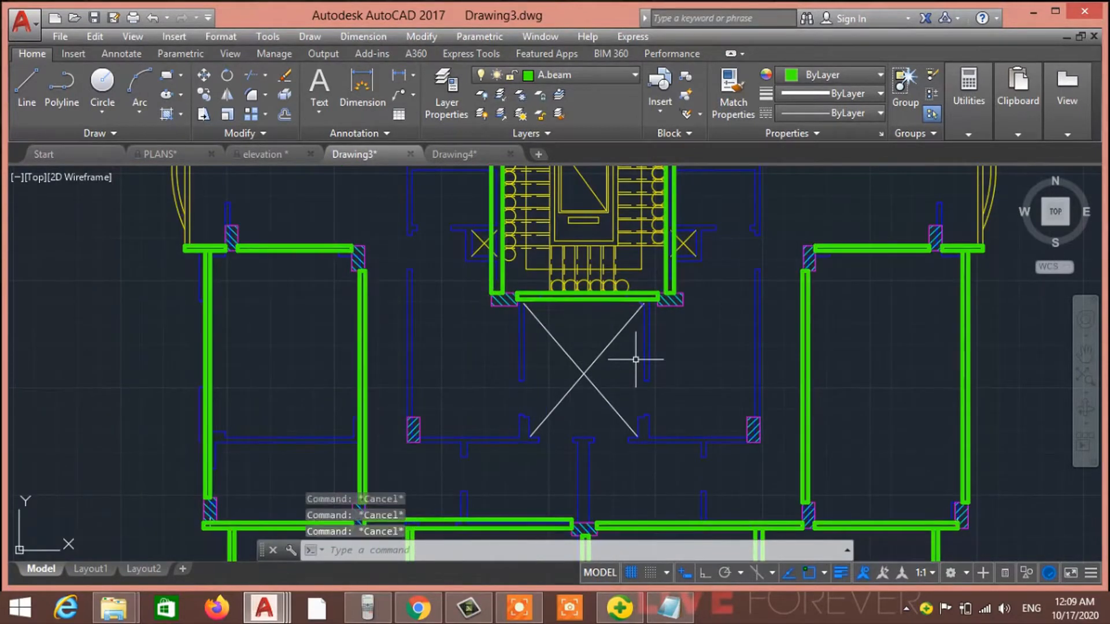
scroll(765, 438, down, 2)
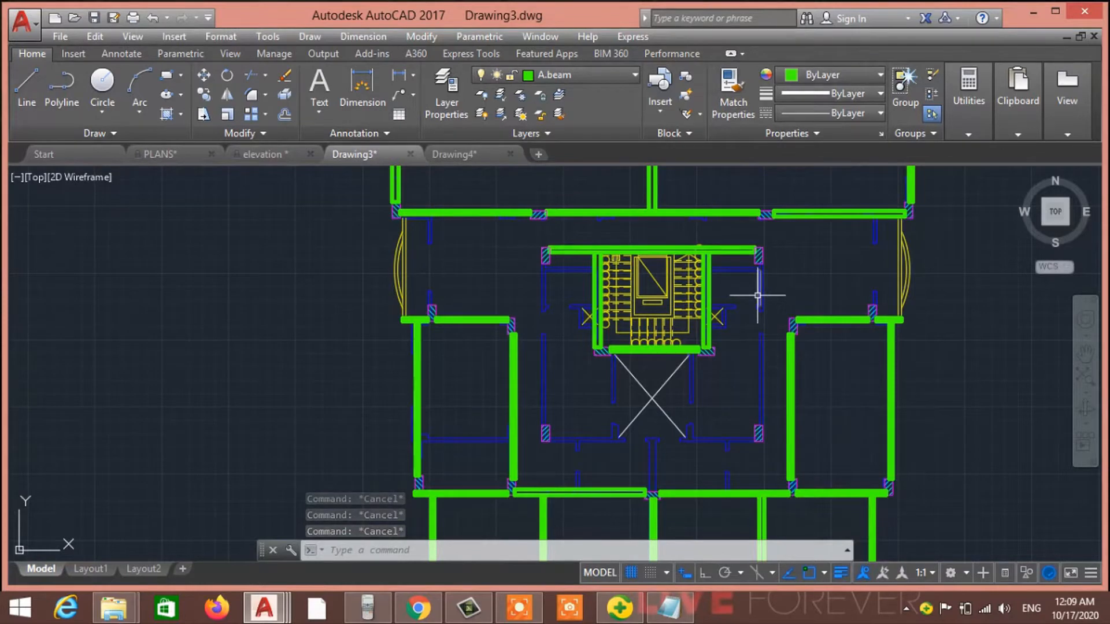
Step: Draw a rectangular beam along the right-hand vertical blue wall, from the lower-right column's top-right corner to the upper-right column's underside
text(rec)
key(Return)
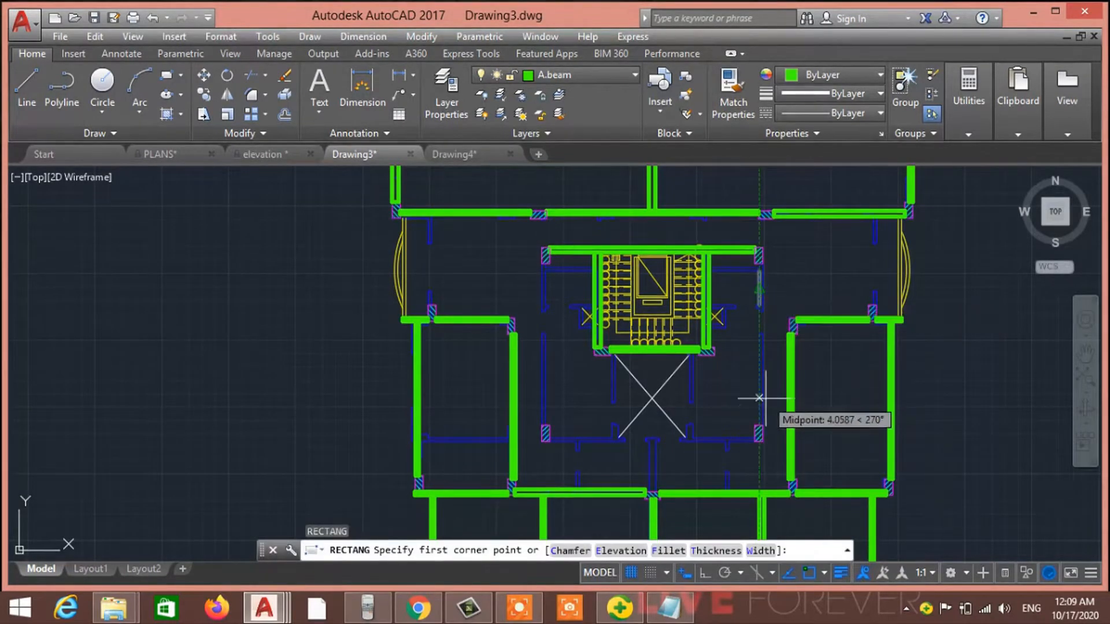
scroll(759, 398, up, 4)
click(754, 461)
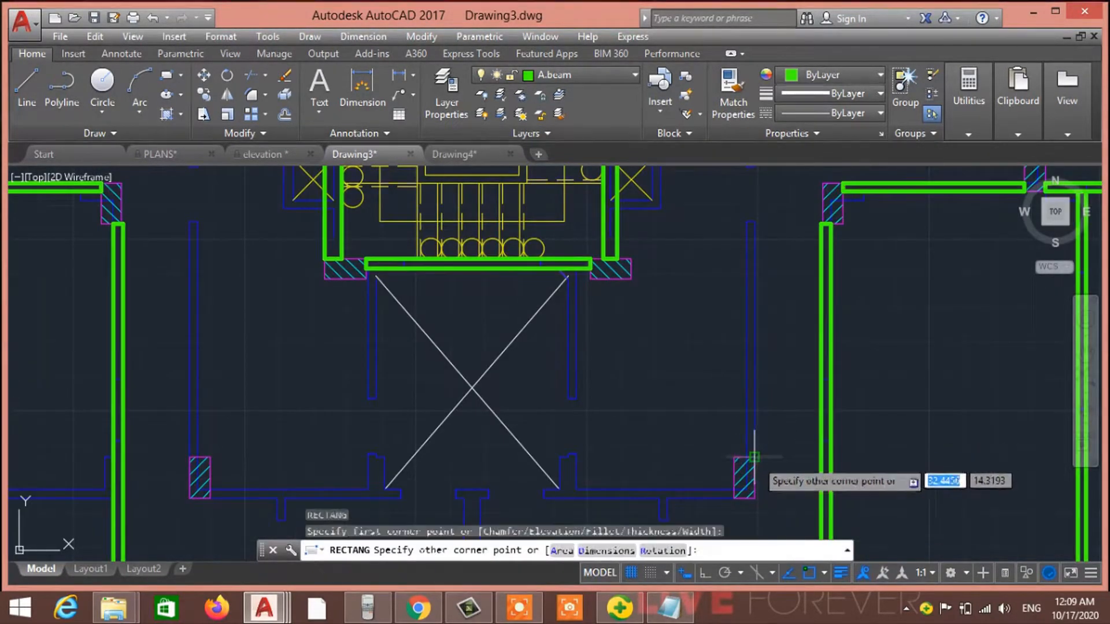
middle_drag(748, 211, 746, 366)
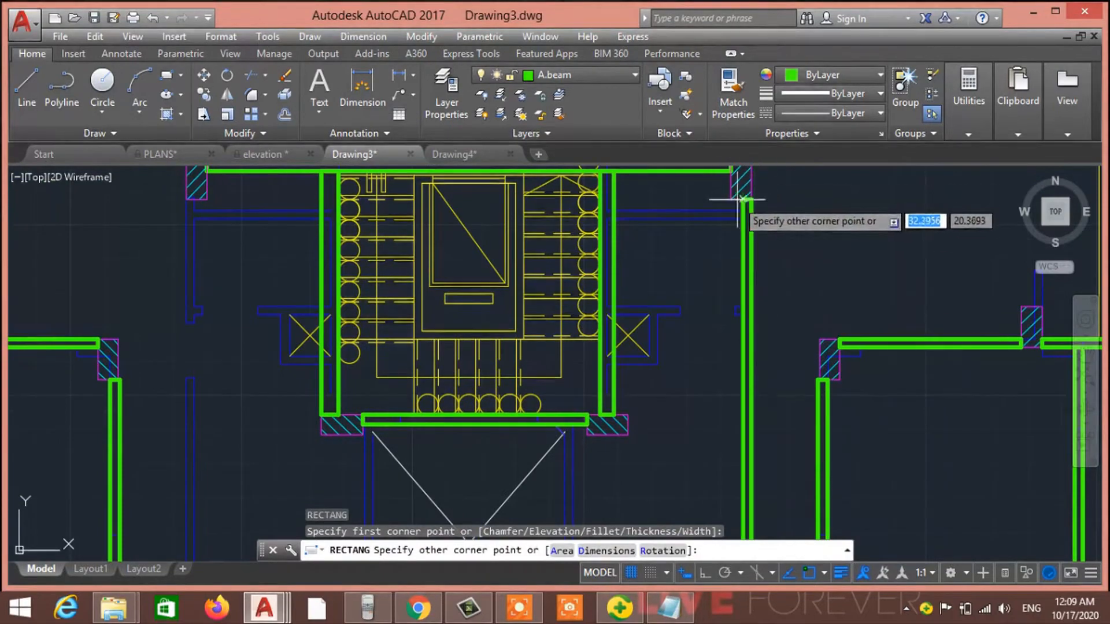
click(751, 325)
Step: Draw a rectangular beam along the lower horizontal blue wall, from the lower-right column's bottom inner corner to the lower-left column's inner face
scroll(751, 325, down, 6)
mouse_move(751, 325)
middle_down()
mouse_move(741, 376)
mouse_move(719, 389)
middle_up()
key(Return)
scroll(718, 390, up, 8)
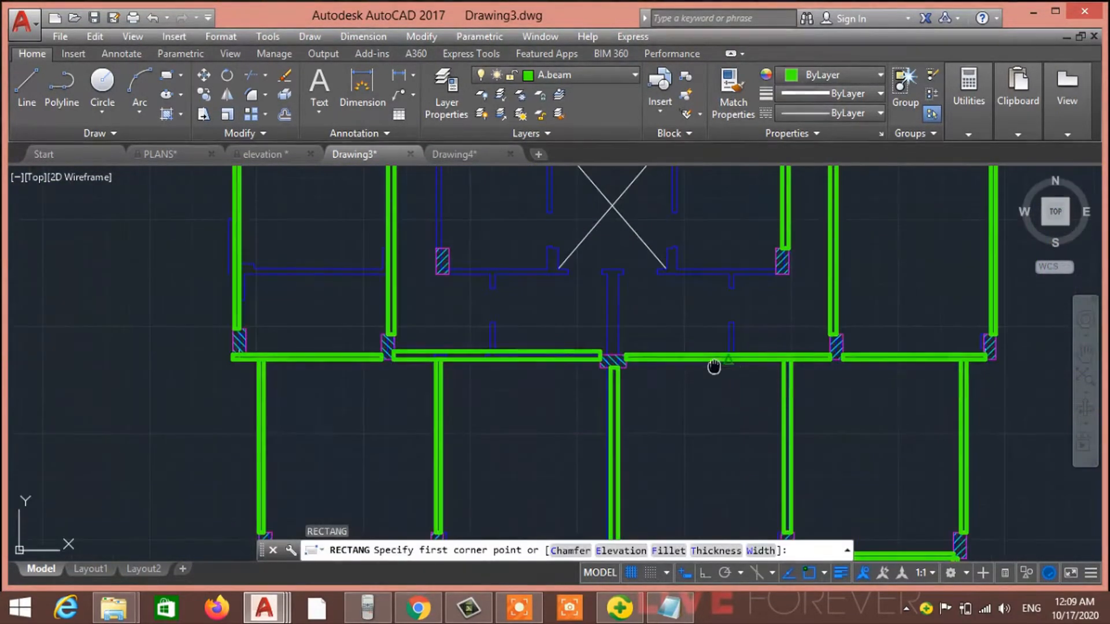
click(784, 342)
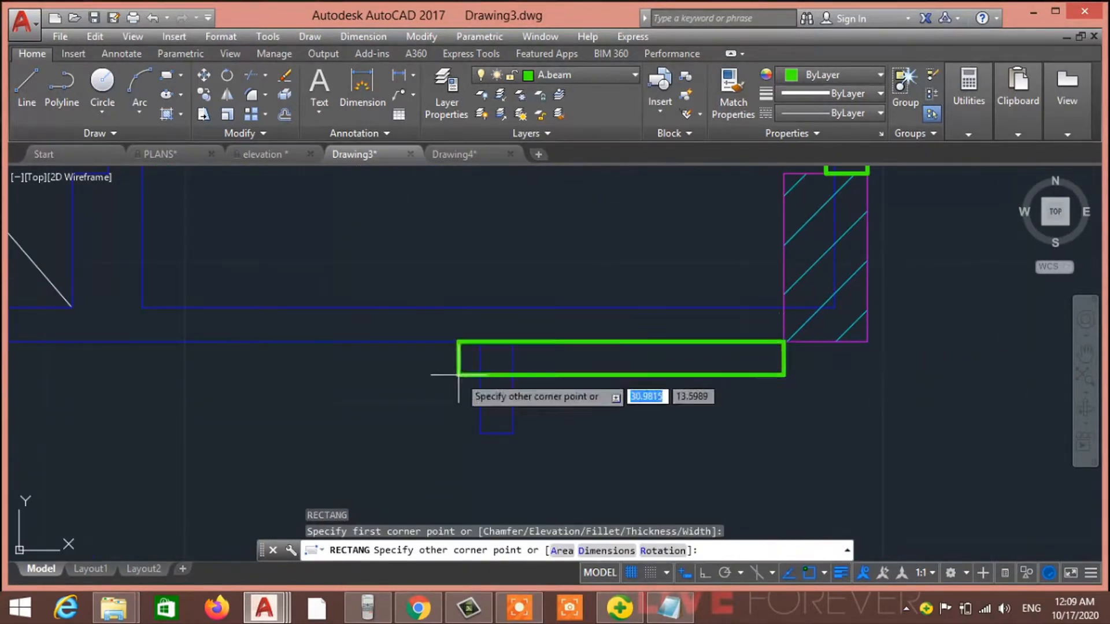
scroll(533, 404, down, 5)
scroll(366, 399, up, 5)
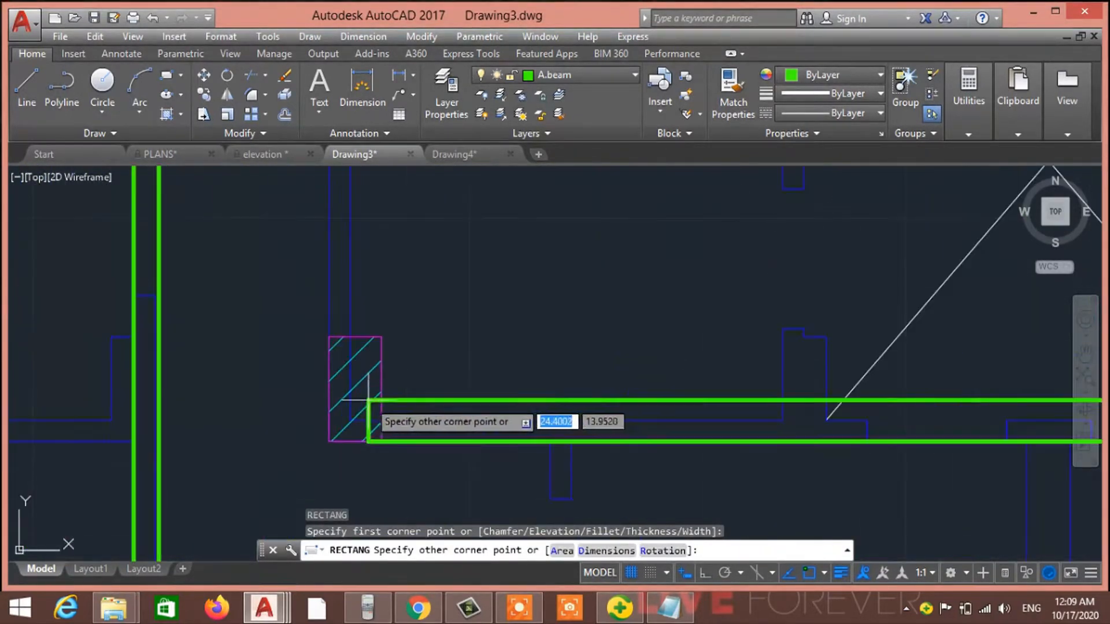
click(382, 420)
scroll(466, 402, down, 5)
middle_drag(466, 402, 494, 471)
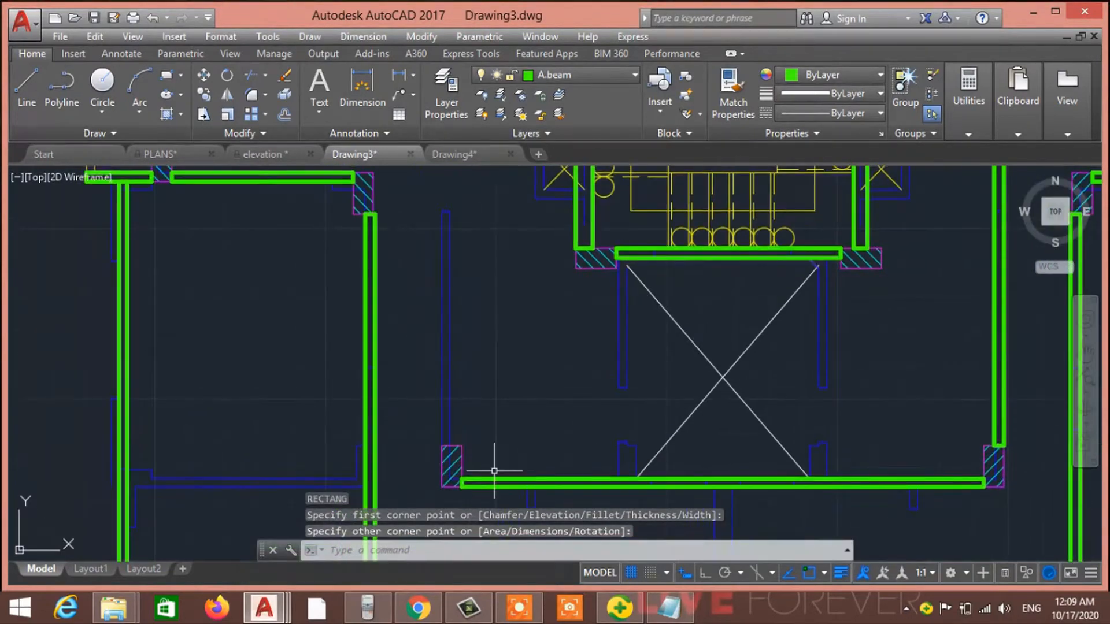
Step: Draw a rectangular beam along the left-hand vertical blue wall, from the lower-left column's top-left corner to the upper-left column's underside
key(Return)
scroll(445, 446, up, 4)
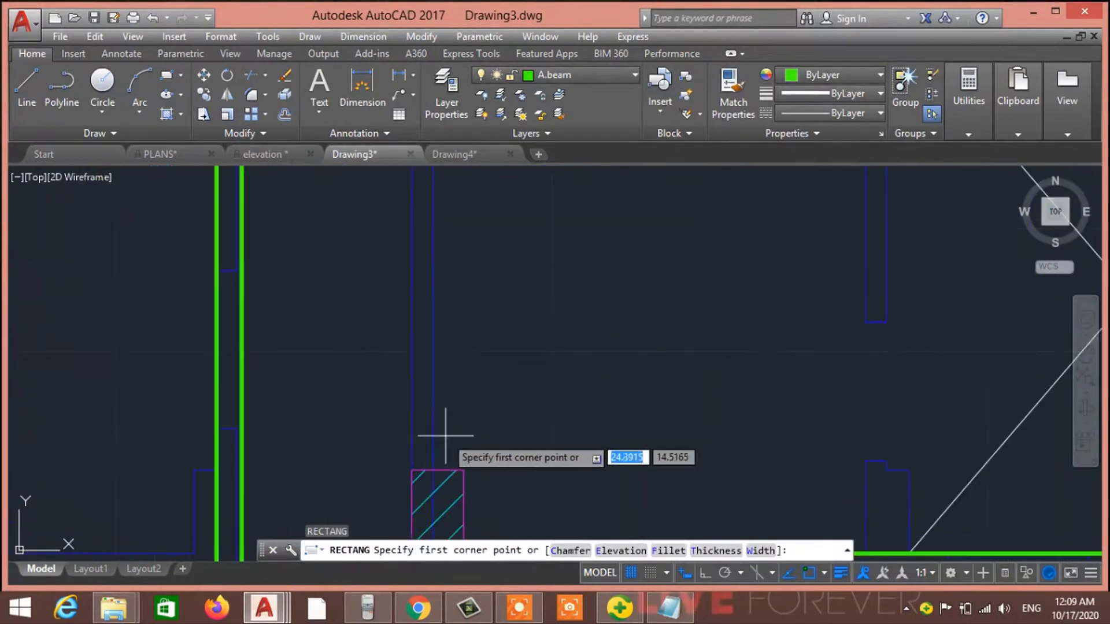
click(411, 462)
scroll(607, 310, down, 5)
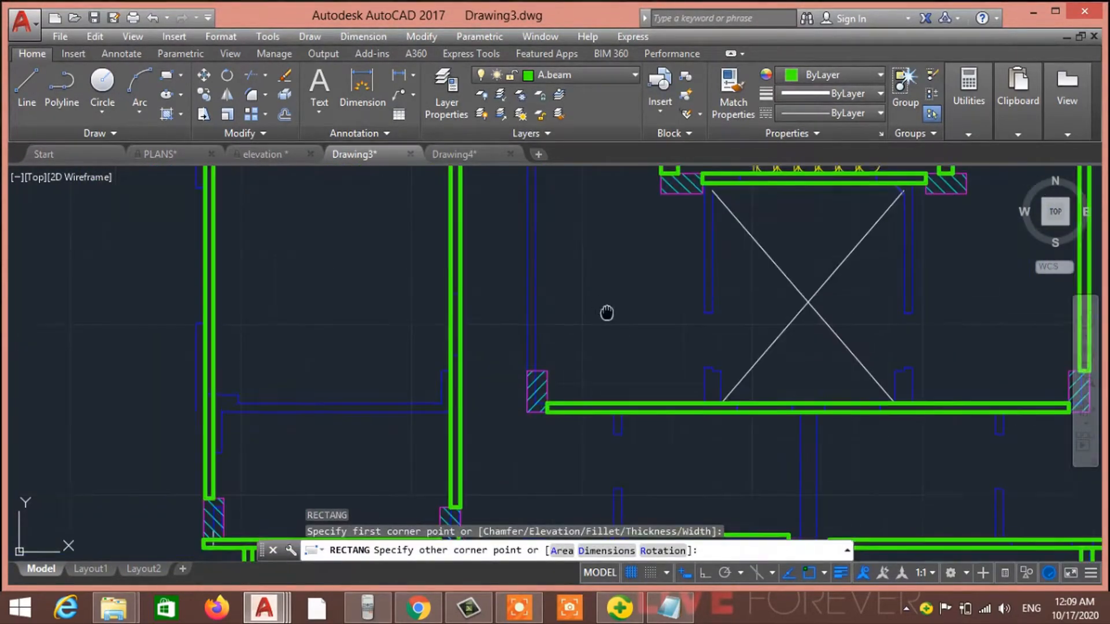
scroll(641, 370, up, 3)
scroll(601, 359, up, 4)
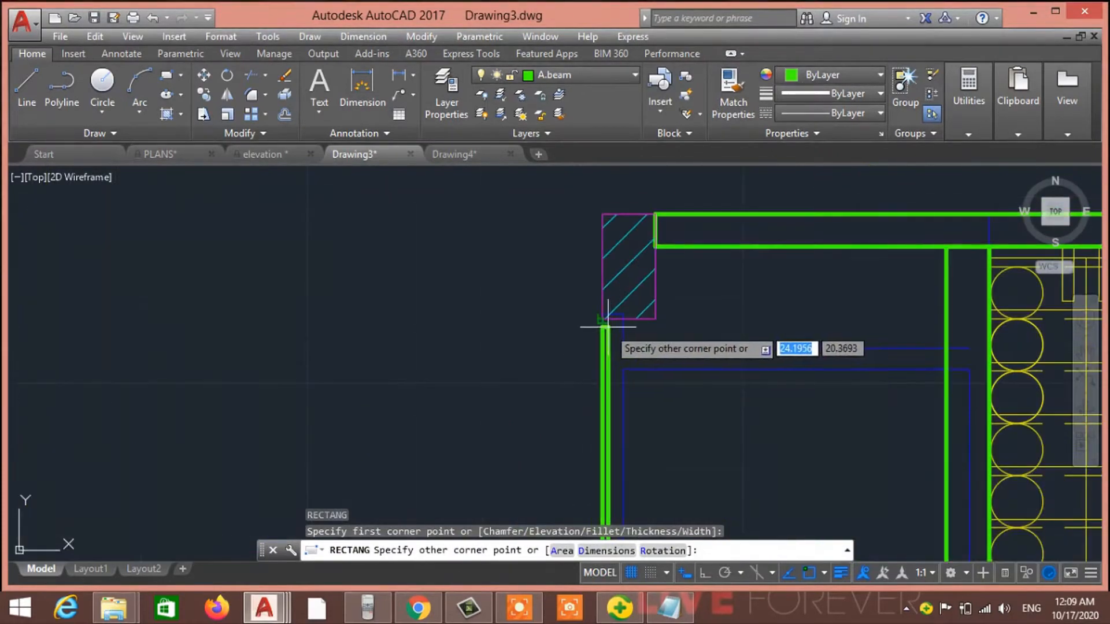
scroll(691, 417, down, 4)
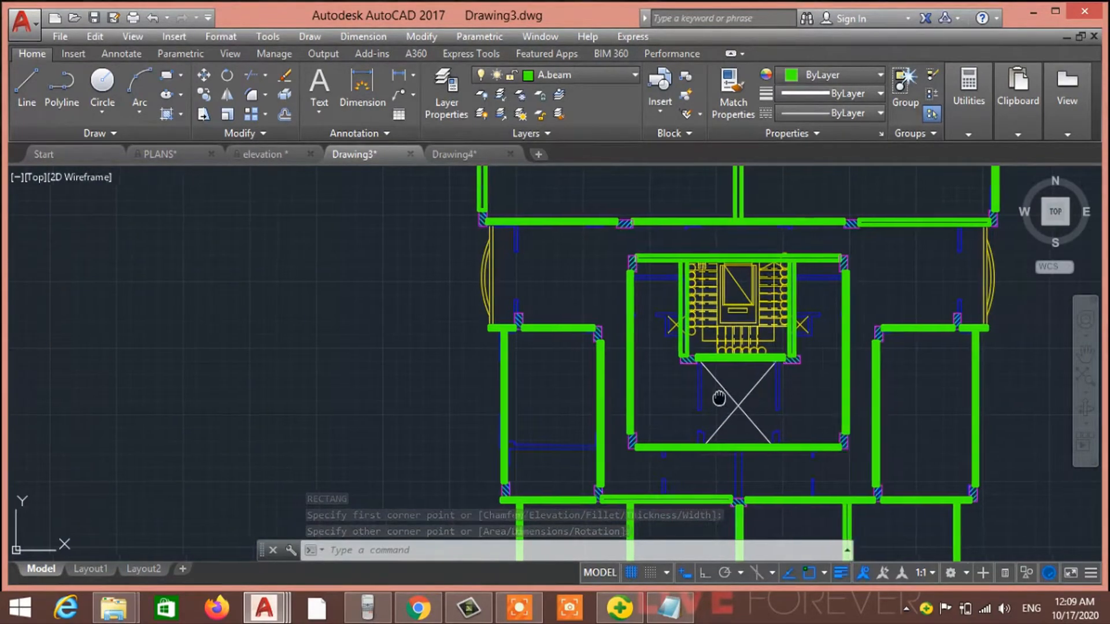
mouse_move(718, 396)
middle_down()
mouse_move(595, 347)
mouse_move(603, 369)
middle_up()
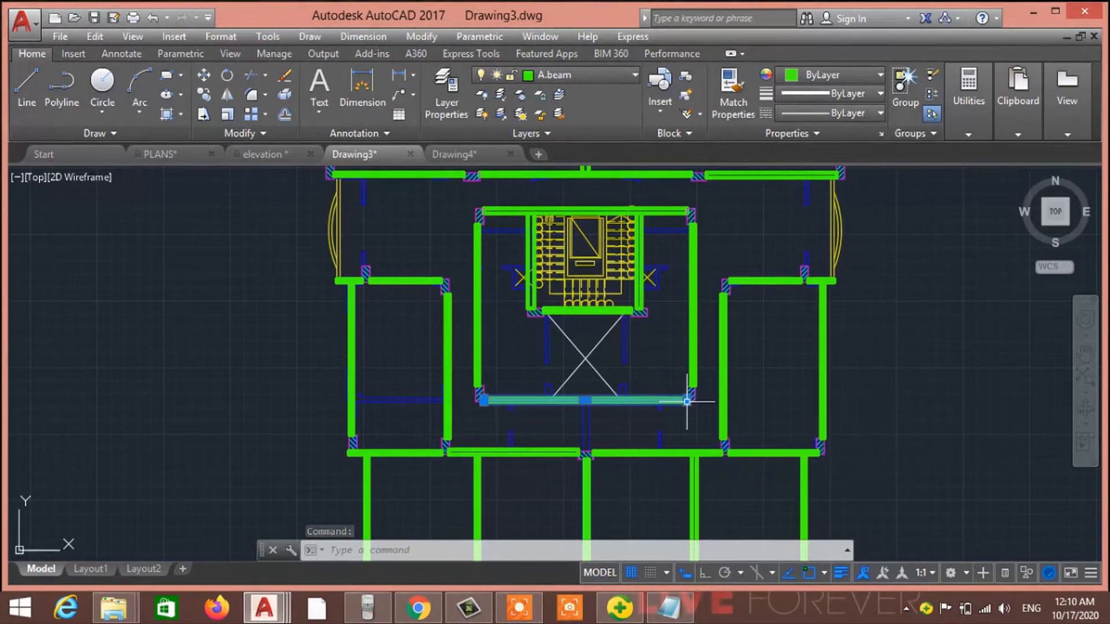
mouse_move(686, 401)
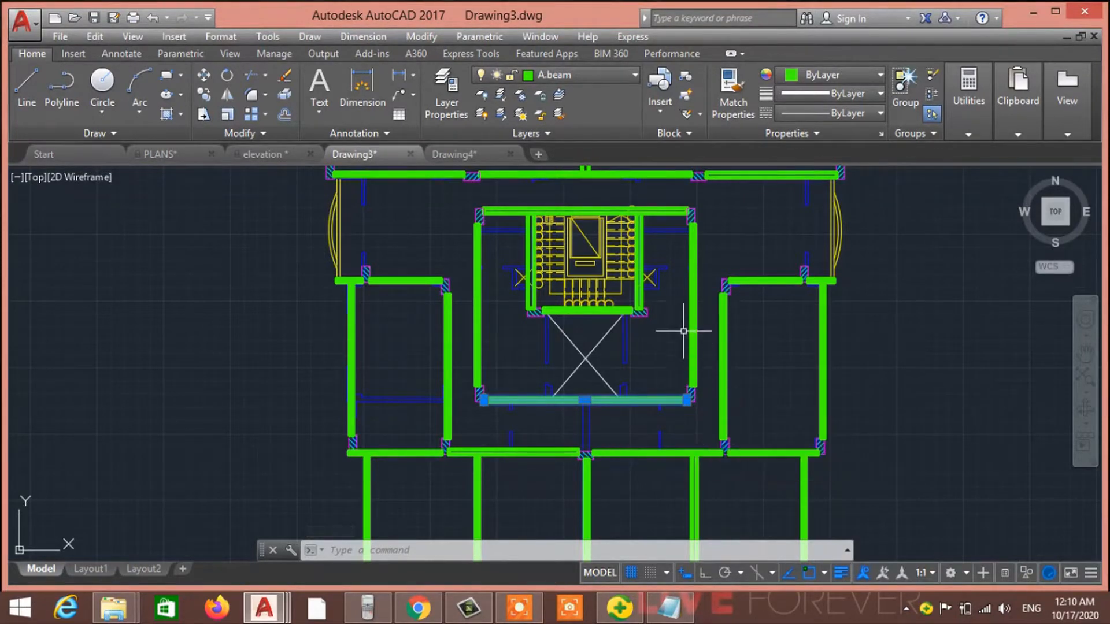
key(Escape)
key(Escape)
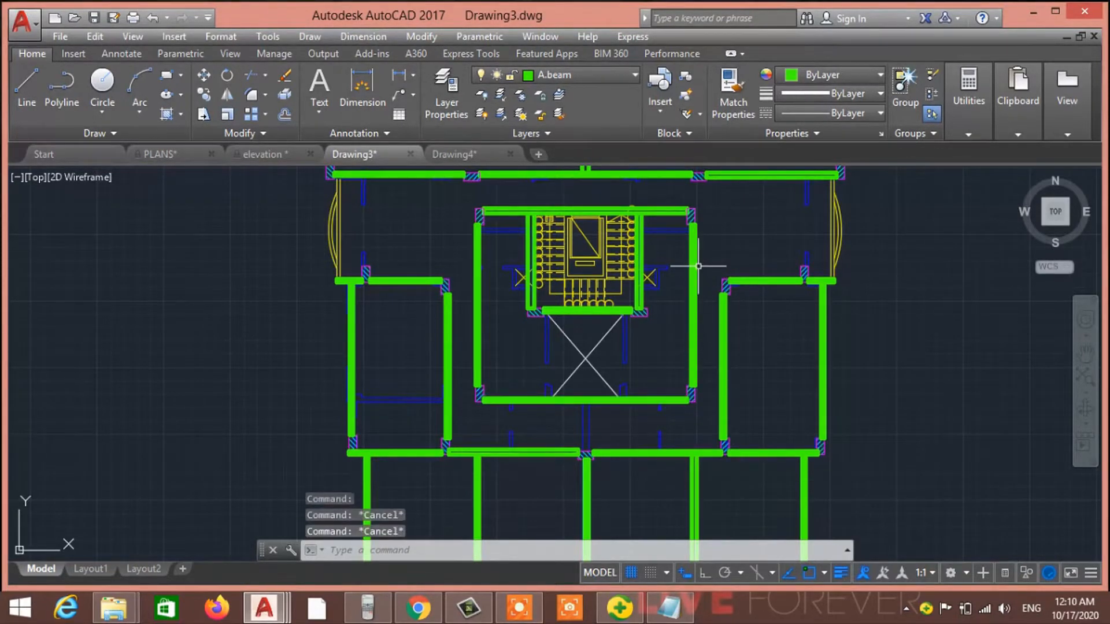
click(695, 265)
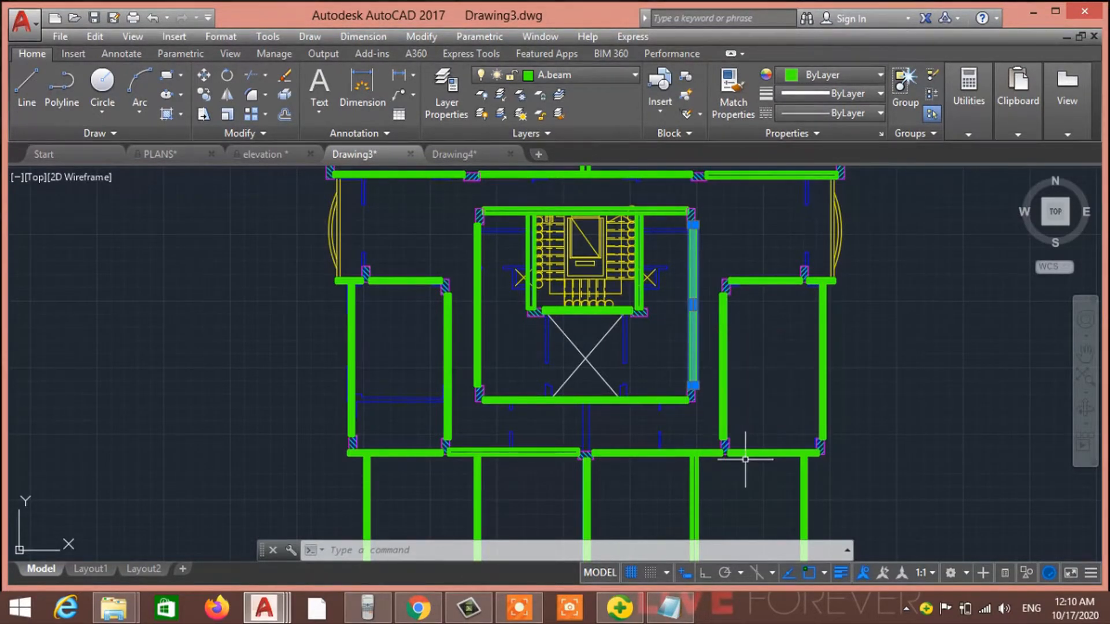
key(Return)
scroll(540, 373, up, 5)
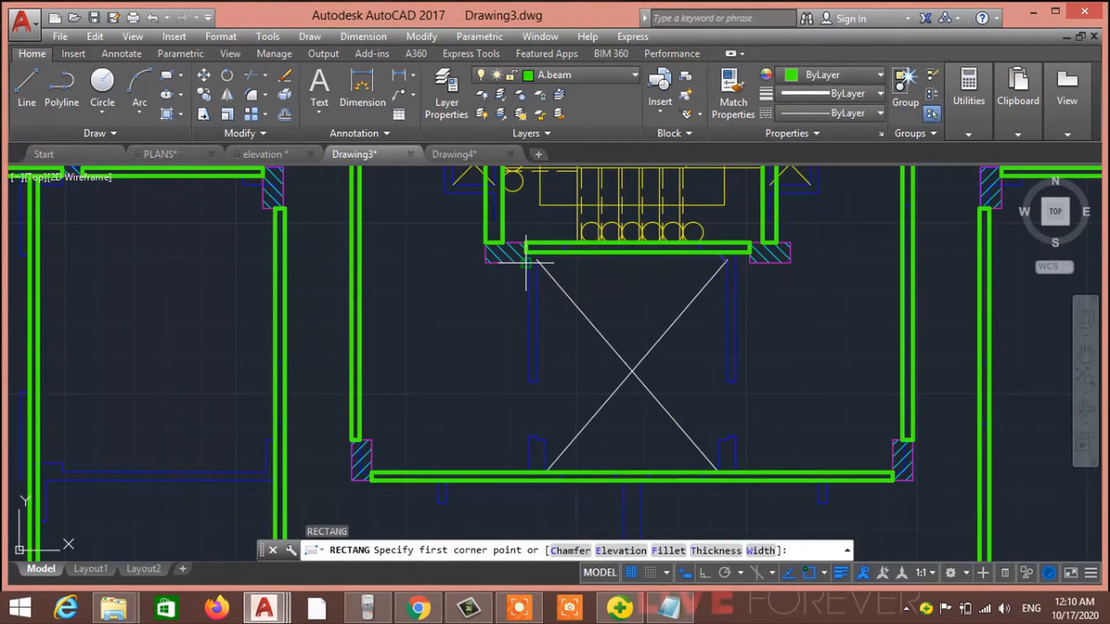
scroll(525, 262, up, 6)
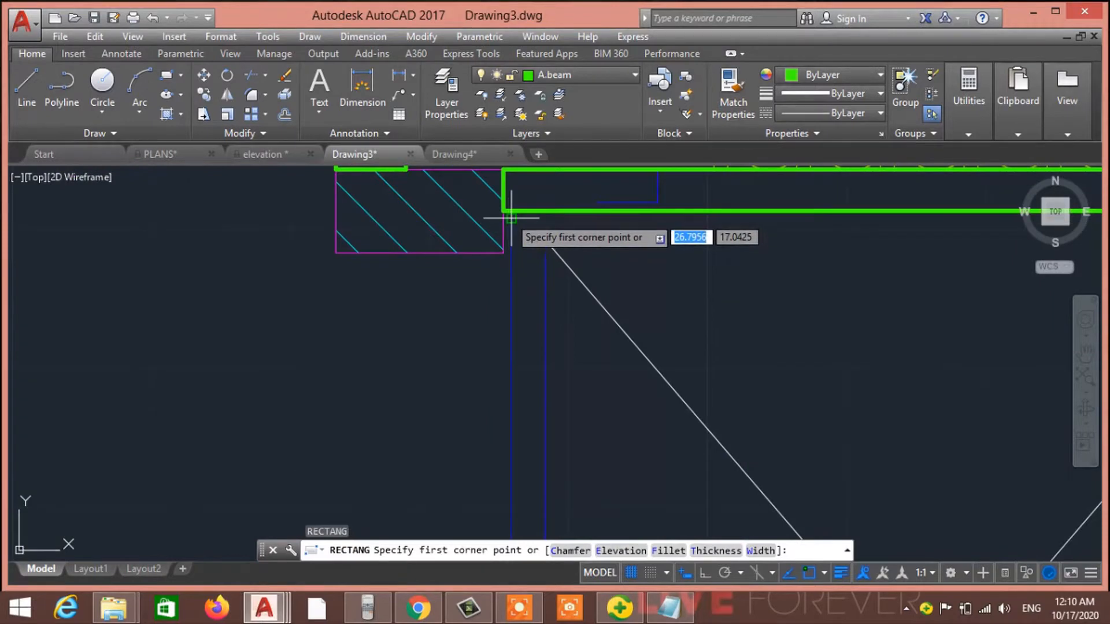
key(Escape)
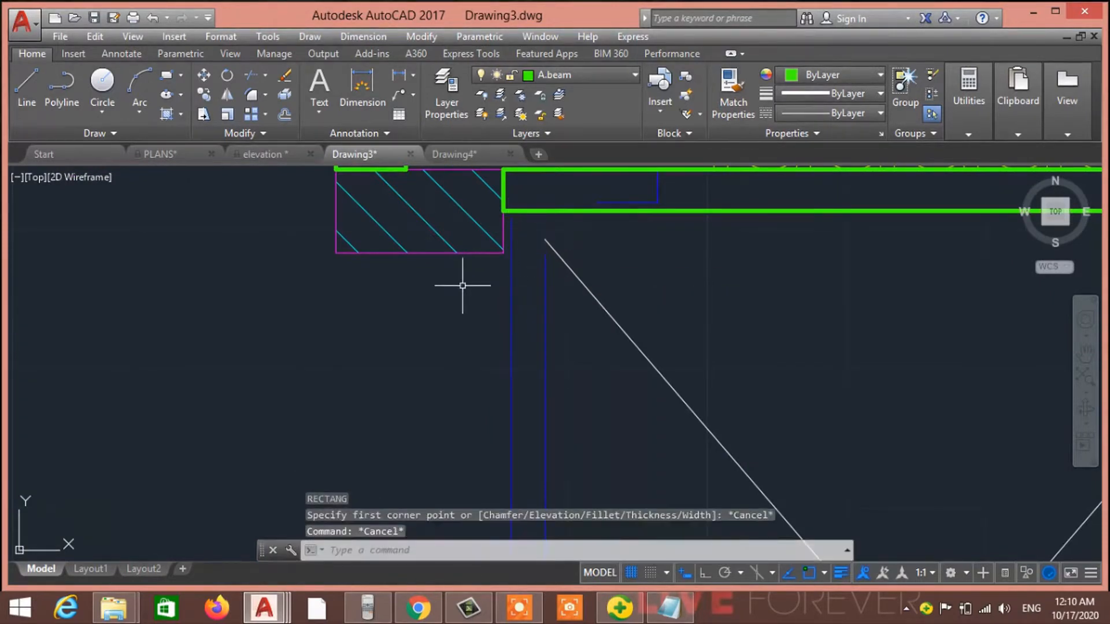
middle_drag(463, 285, 462, 400)
click(487, 387)
click(455, 331)
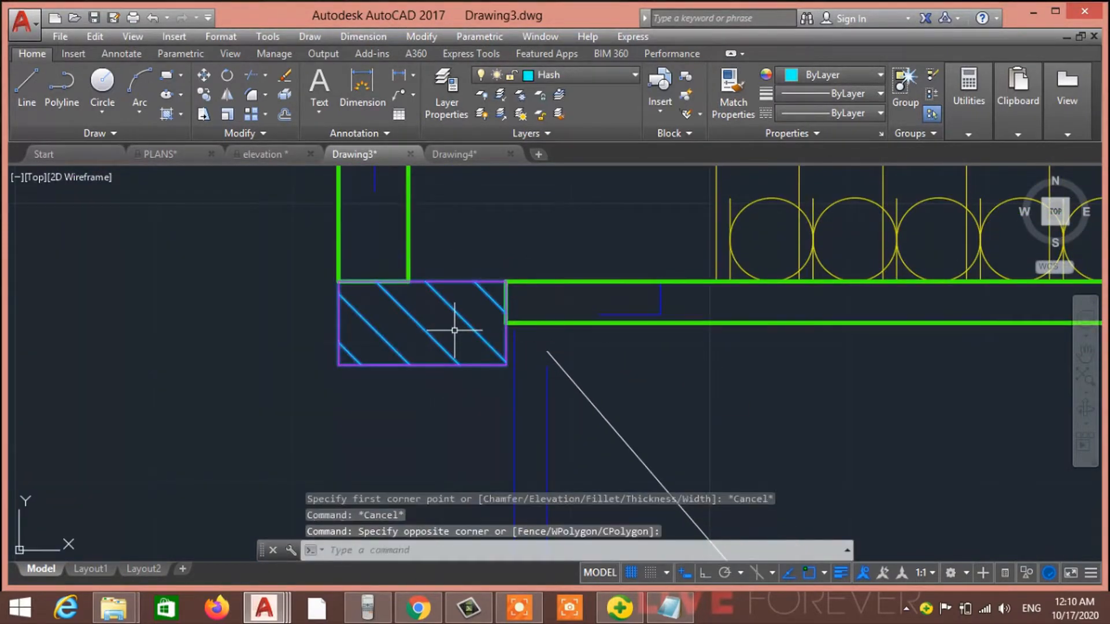
text(M)
key(Return)
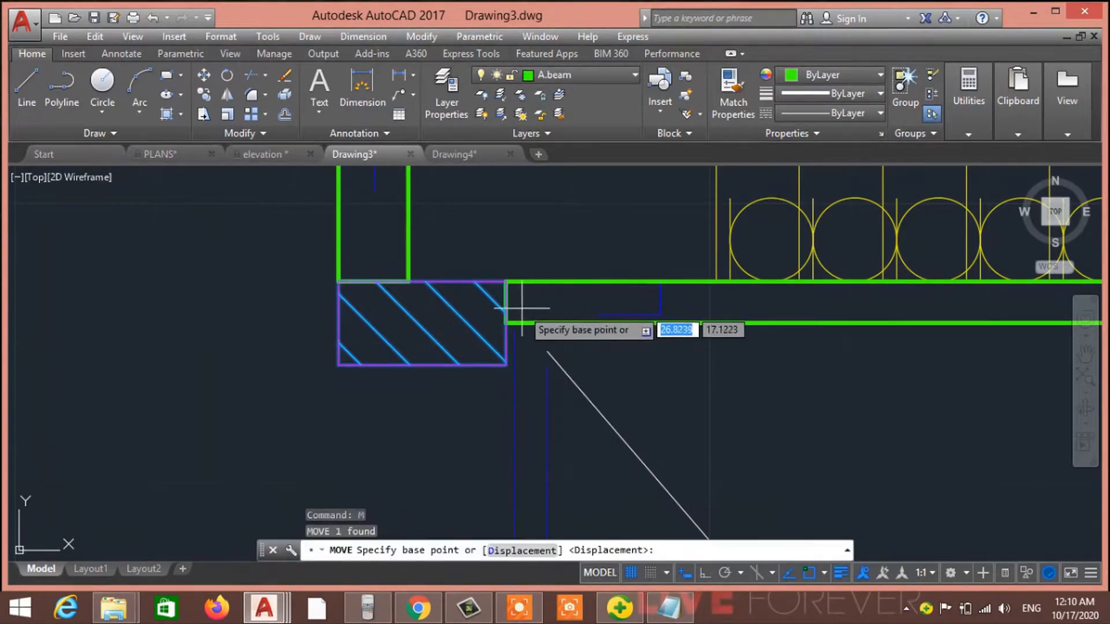
click(505, 322)
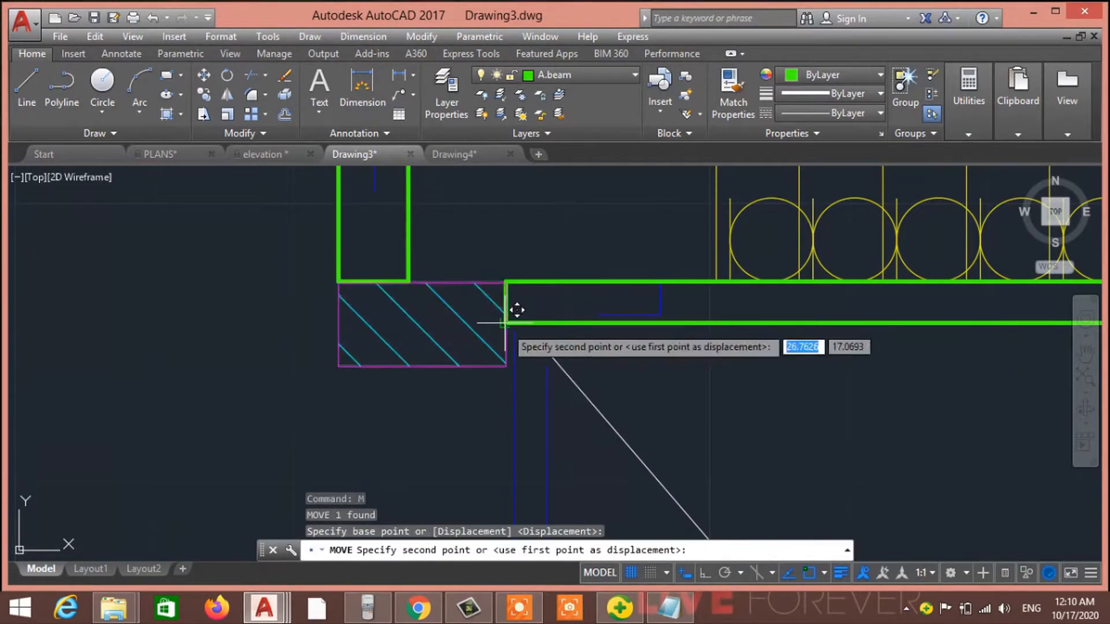
key(Escape)
key(Escape)
key(Escape)
Step: Move the staircase's lower-left column horizontally to the right by half its width, using the midpoint of its top edge as base point
click(432, 349)
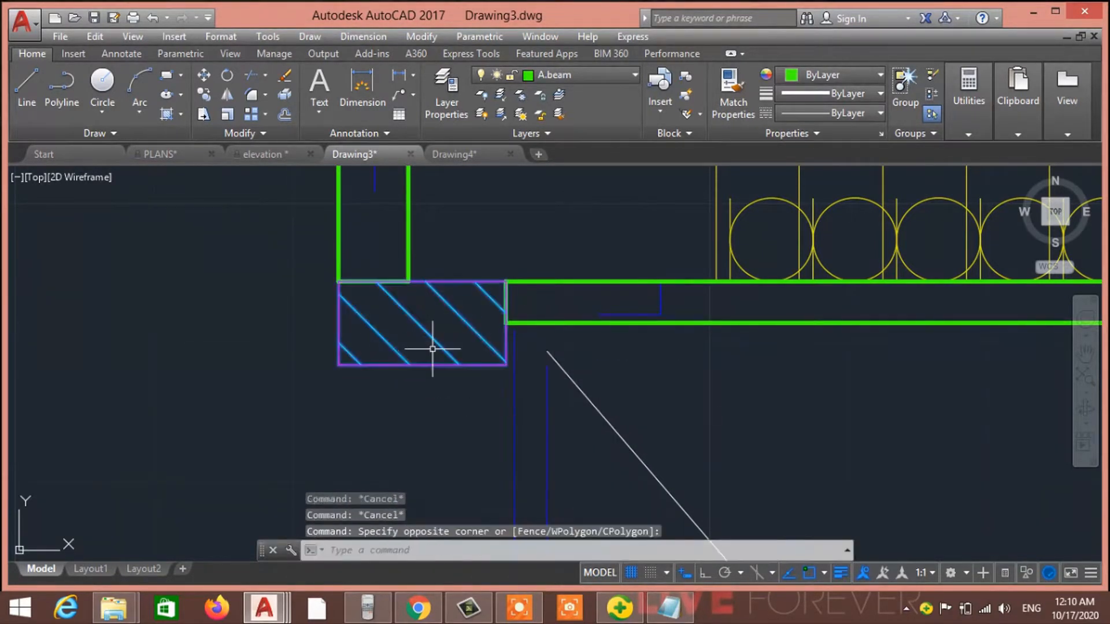
text(m)
key(Return)
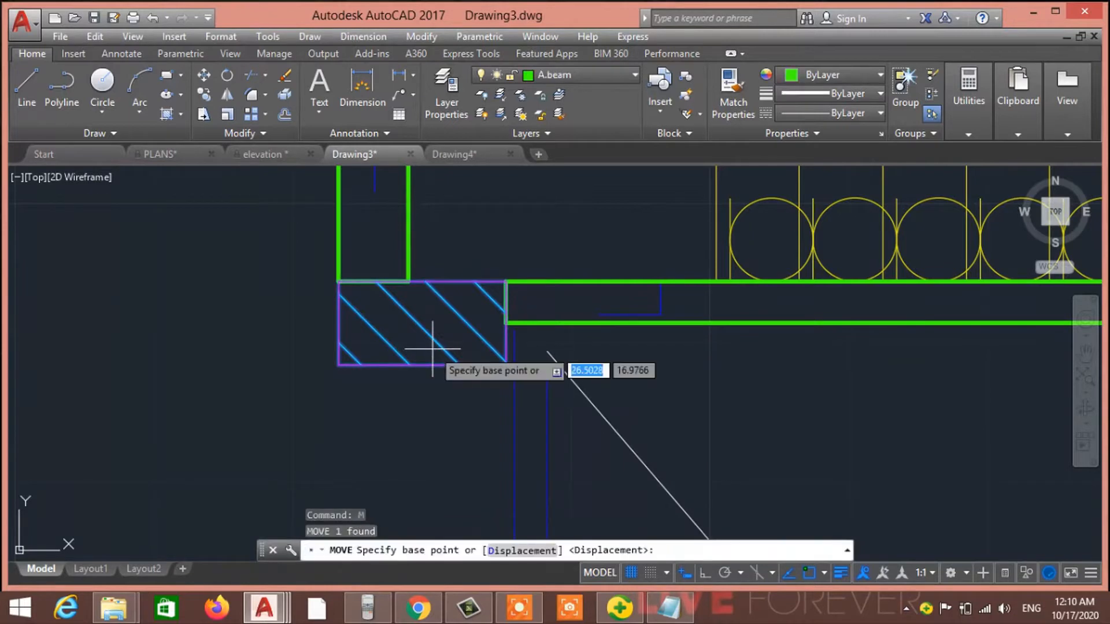
click(428, 284)
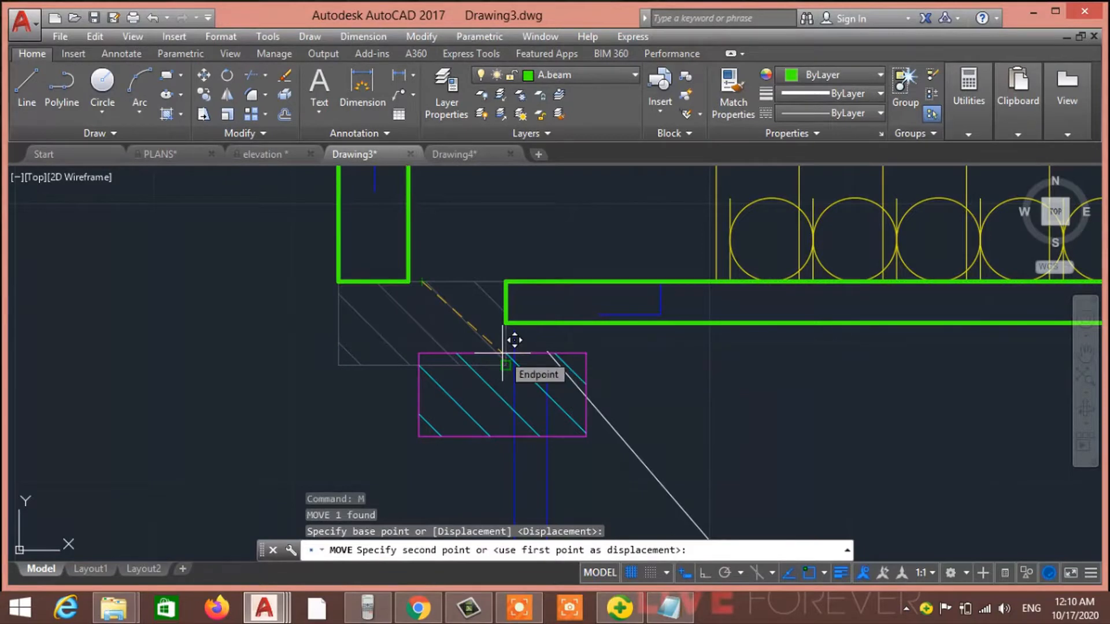
click(471, 279)
key(Escape)
key(Escape)
key(Escape)
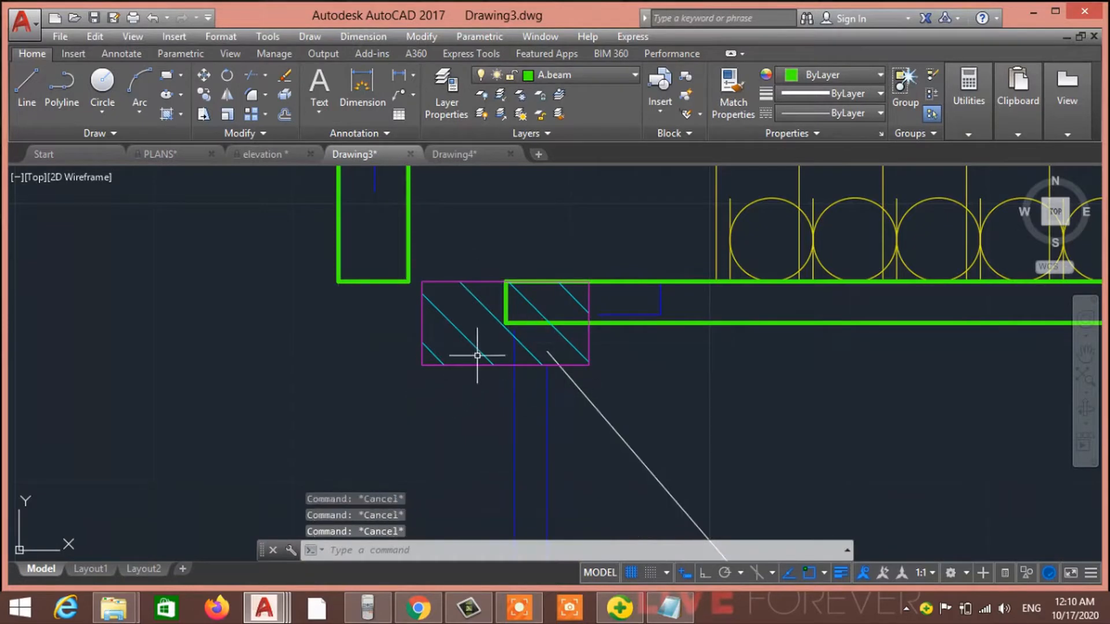
Step: Move the staircase's lower-left column back left so its right face lines up with the right line of the blue wall below
click(477, 356)
click(454, 376)
text(m)
key(Return)
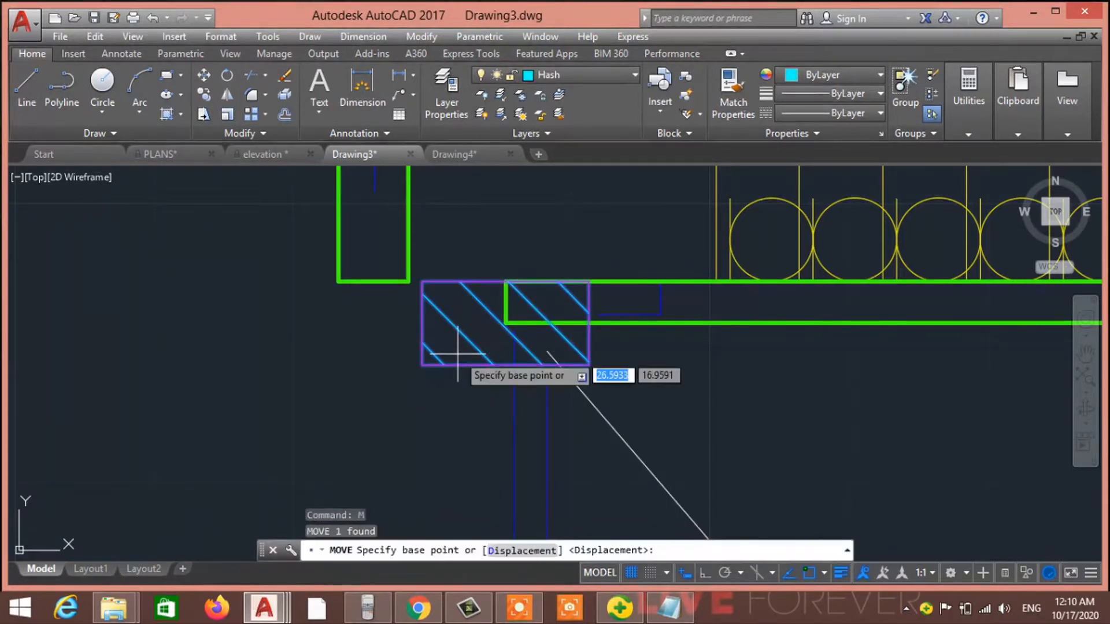
click(485, 323)
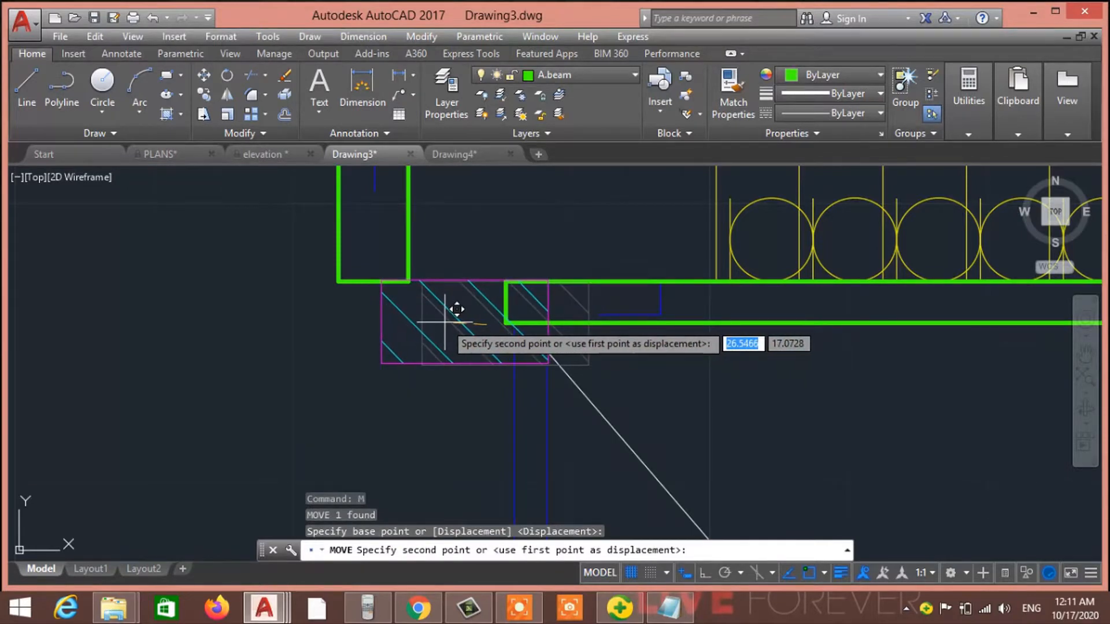
click(445, 322)
scroll(583, 443, down, 2)
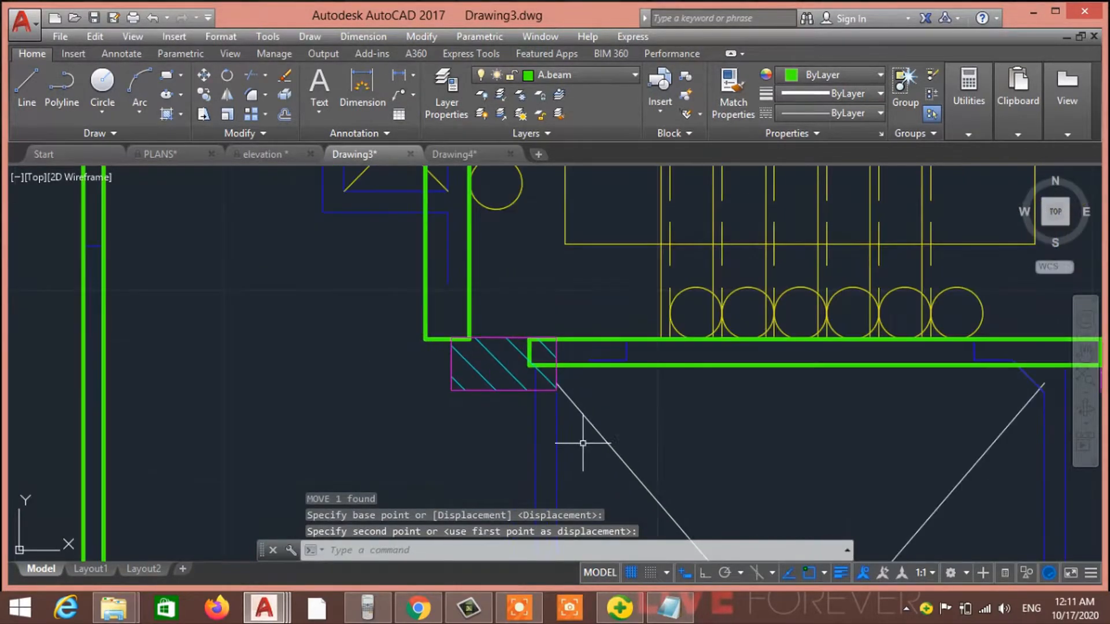
Step: Narrow the staircase's left vertical beam by stretching the midpoint of its left edge inward to the blue wall line
middle_drag(518, 292, 506, 433)
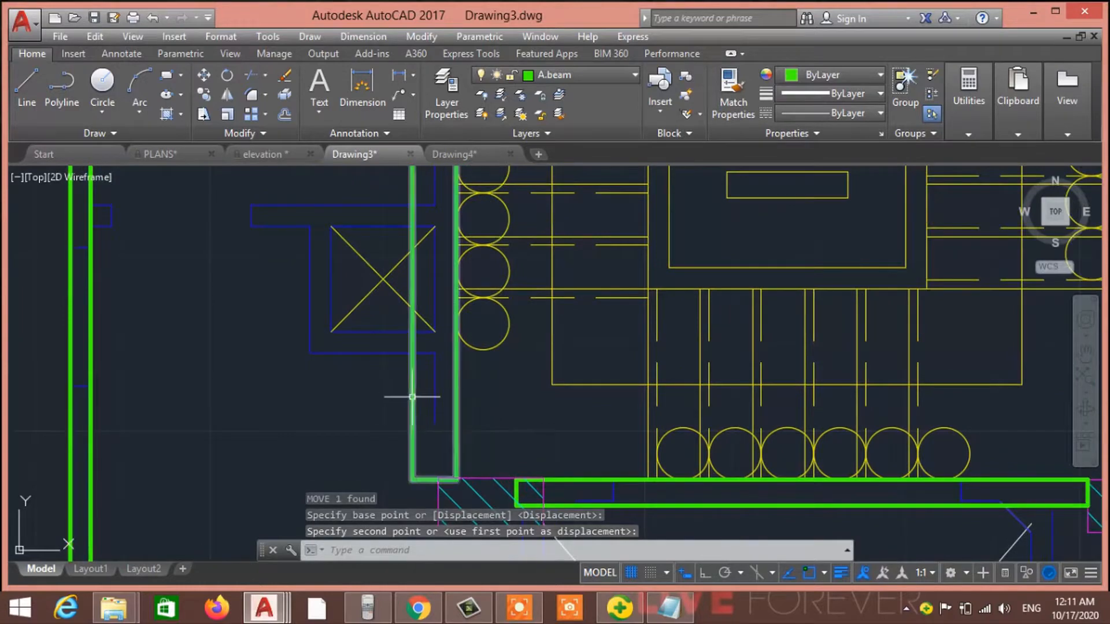
click(411, 397)
scroll(432, 369, down, 2)
scroll(430, 316, up, 4)
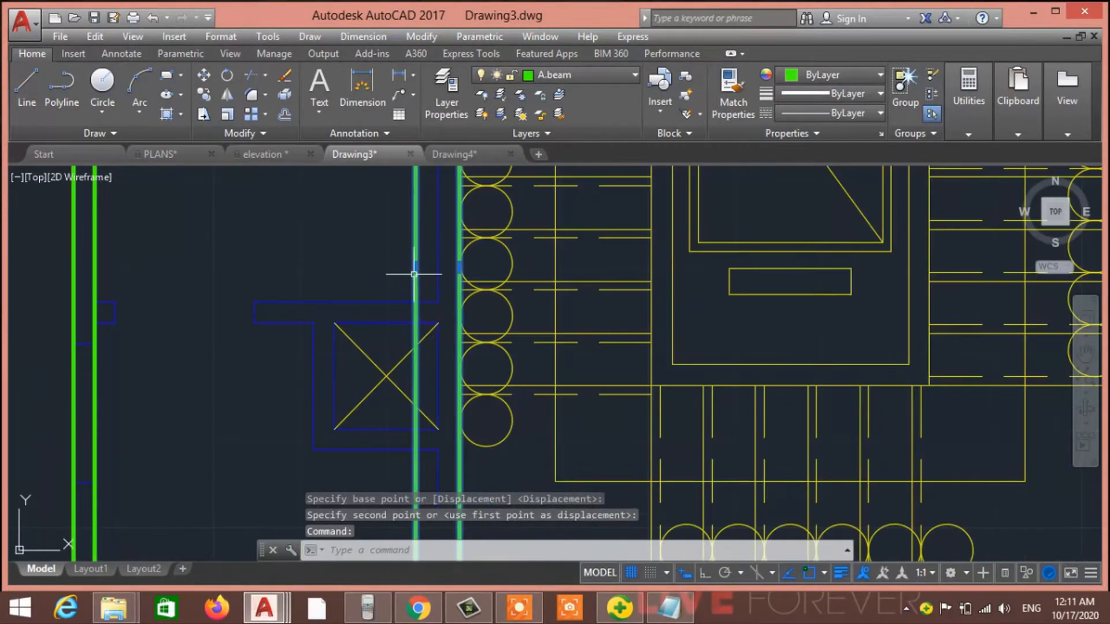
middle_drag(433, 374, 448, 341)
middle_drag(440, 198, 427, 242)
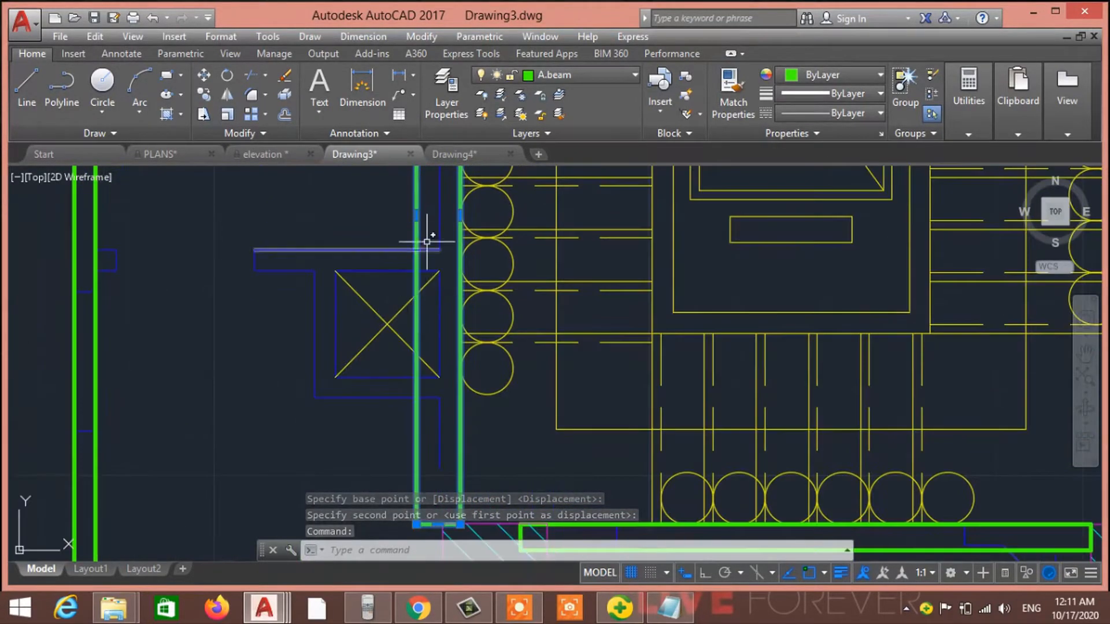
click(416, 215)
scroll(442, 271, down, 2)
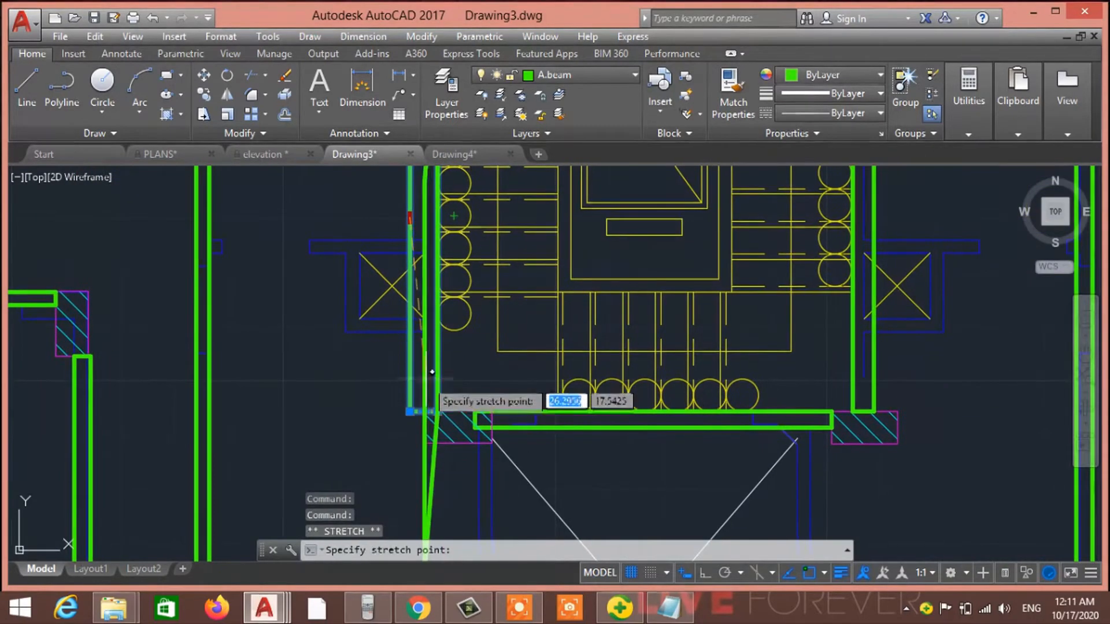
click(424, 217)
key(Escape)
key(Escape)
Step: Stretch the left end of the horizontal beam below the staircase to the right face of the moved column
scroll(512, 392, down, 2)
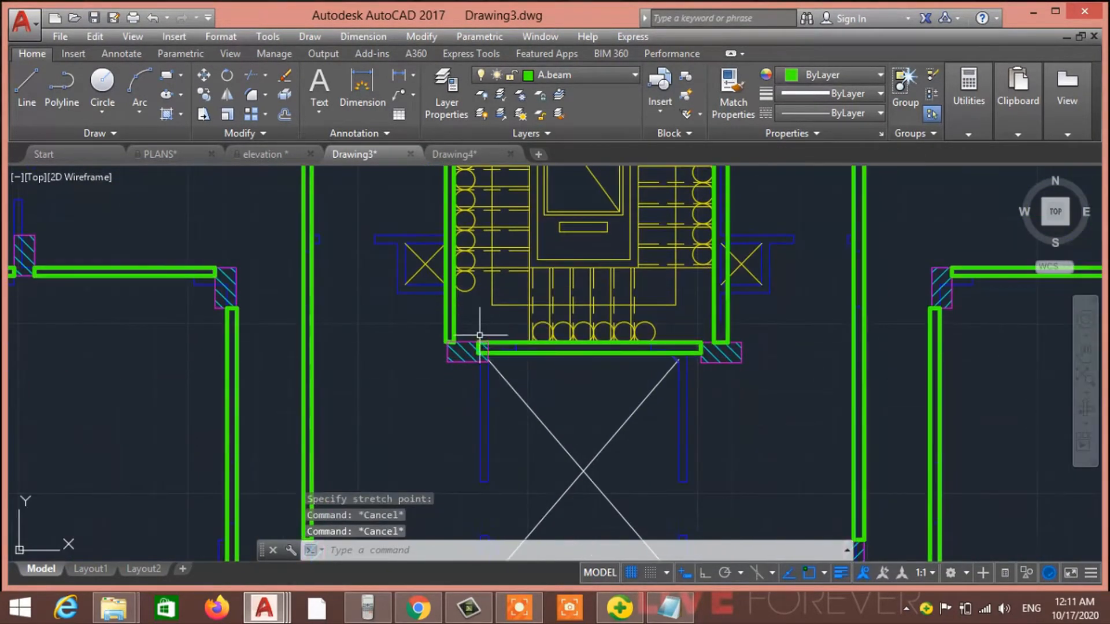
scroll(483, 346, up, 5)
click(449, 370)
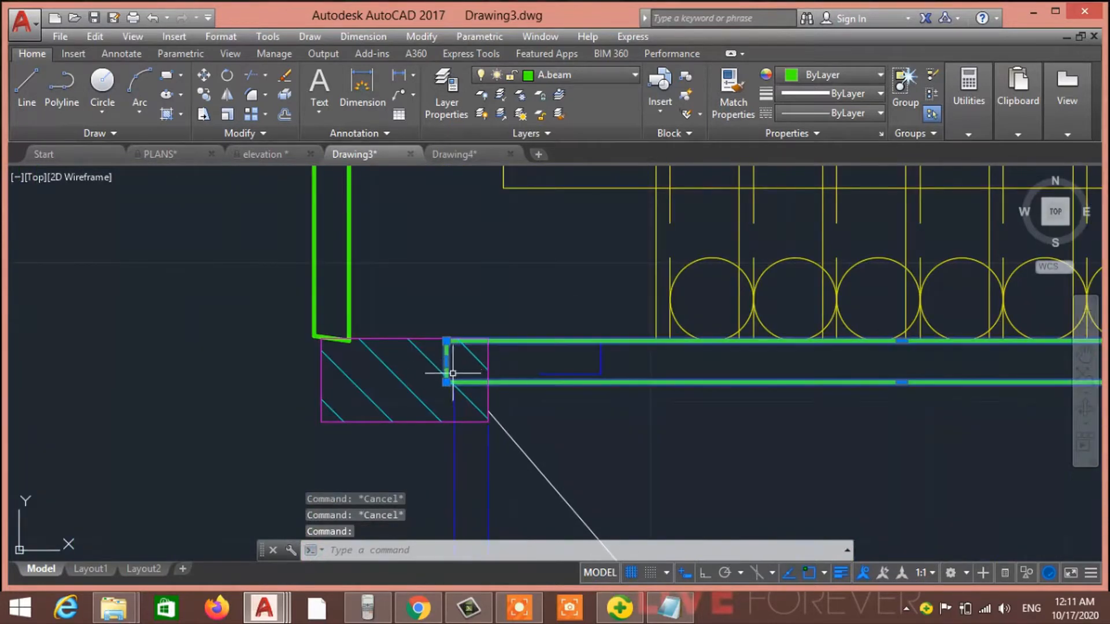
click(446, 368)
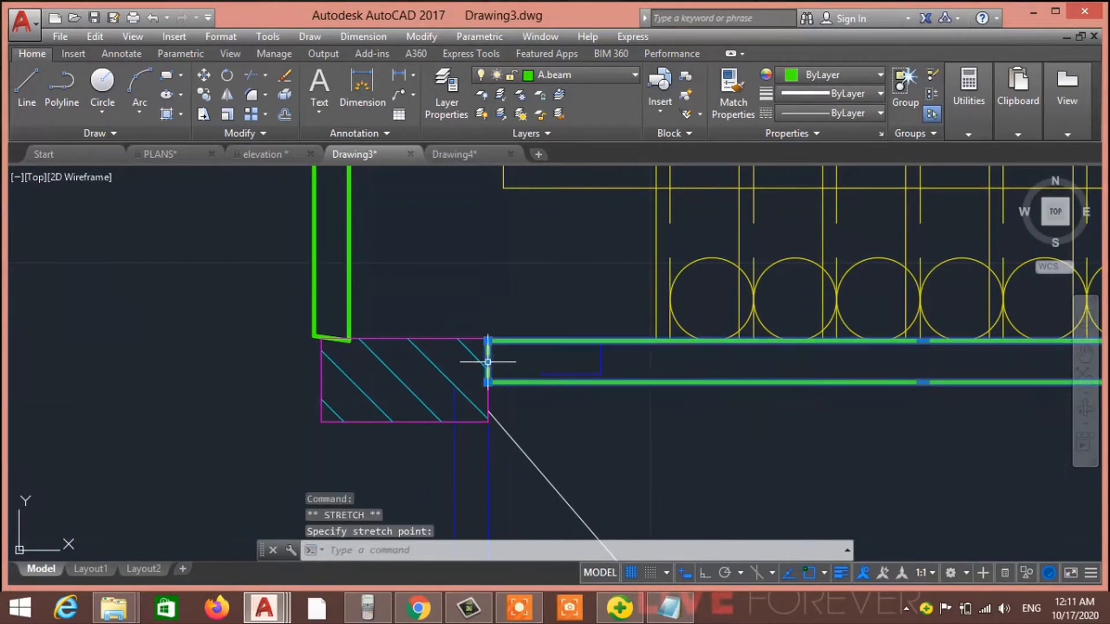
key(Escape)
key(Escape)
Step: Stretch the bottom-left corner of the staircase's left vertical beam down level with its bottom-right corner
scroll(338, 330, up, 6)
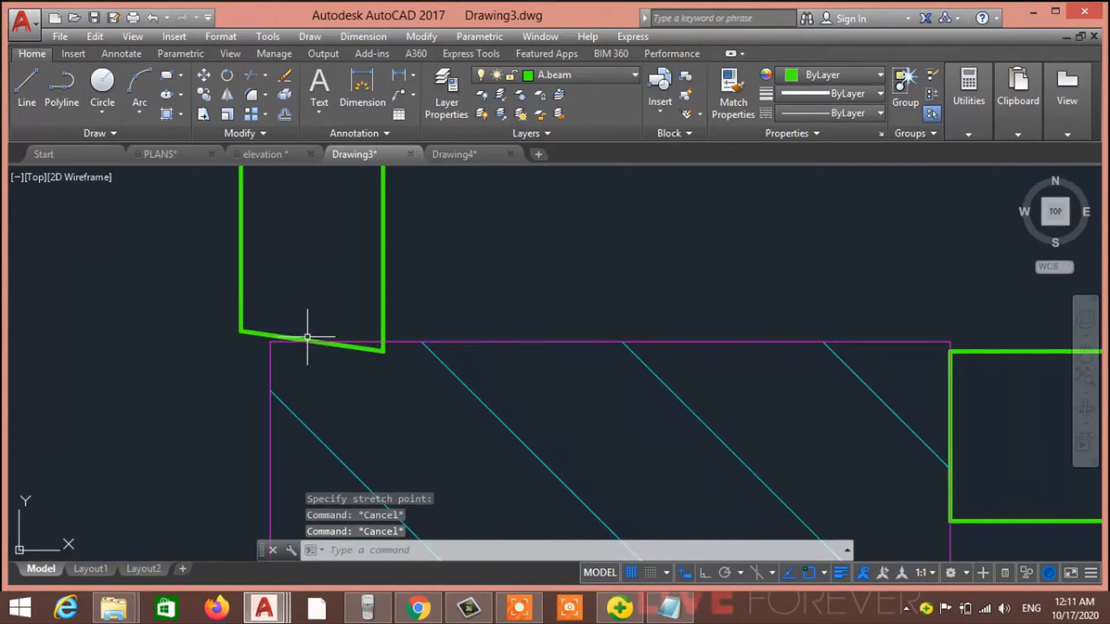
click(292, 337)
click(241, 331)
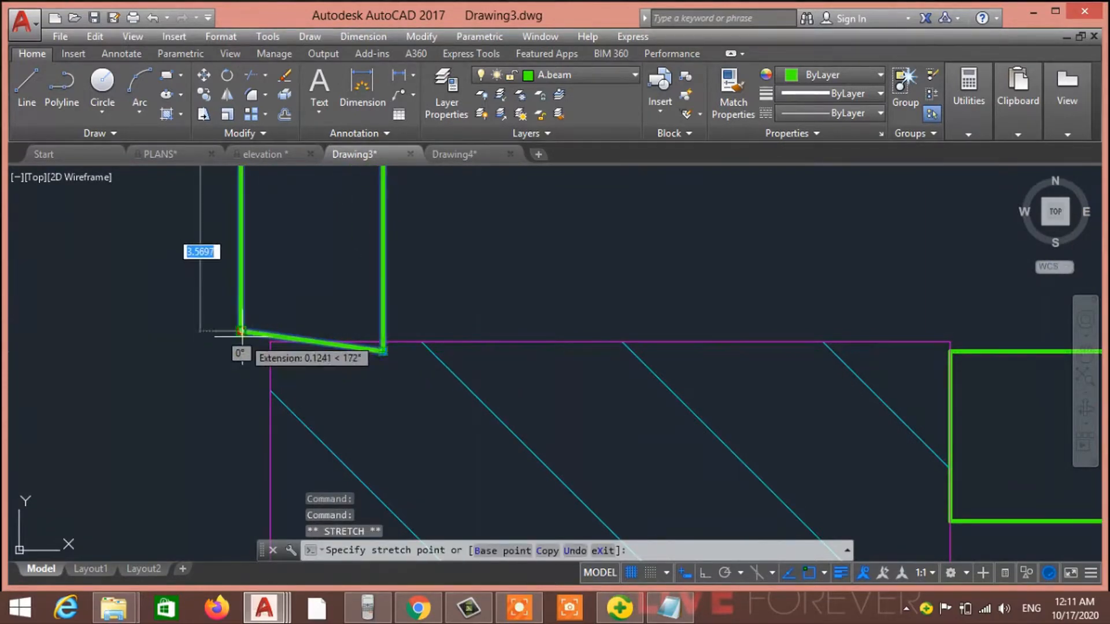
click(240, 350)
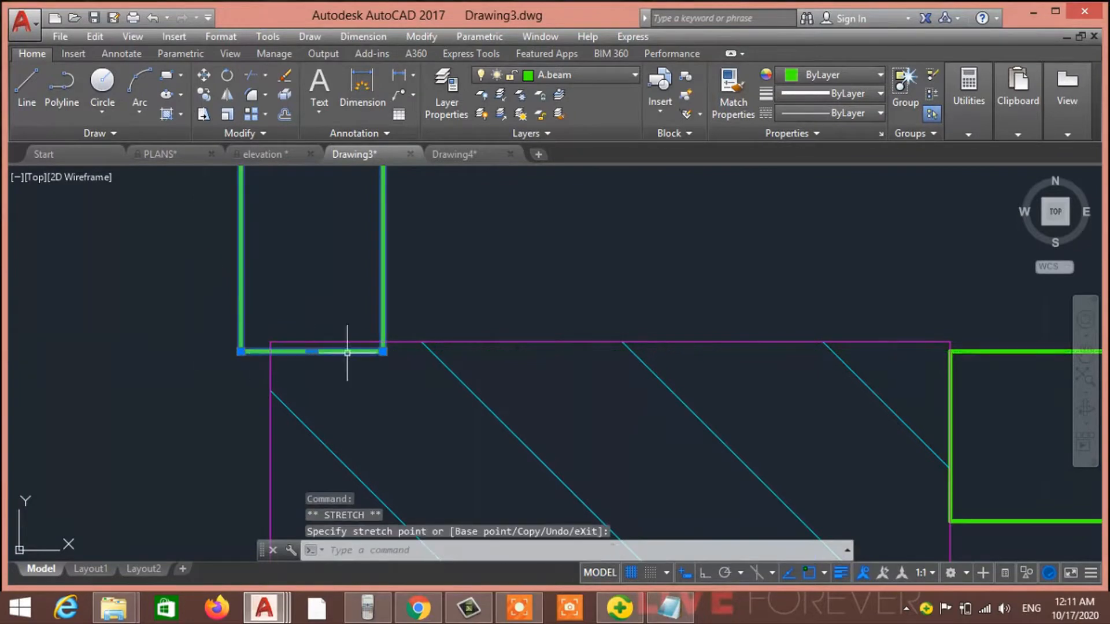
Step: Stretch the bottom edge of the staircase's left vertical beam up to the top face of the column below
click(311, 351)
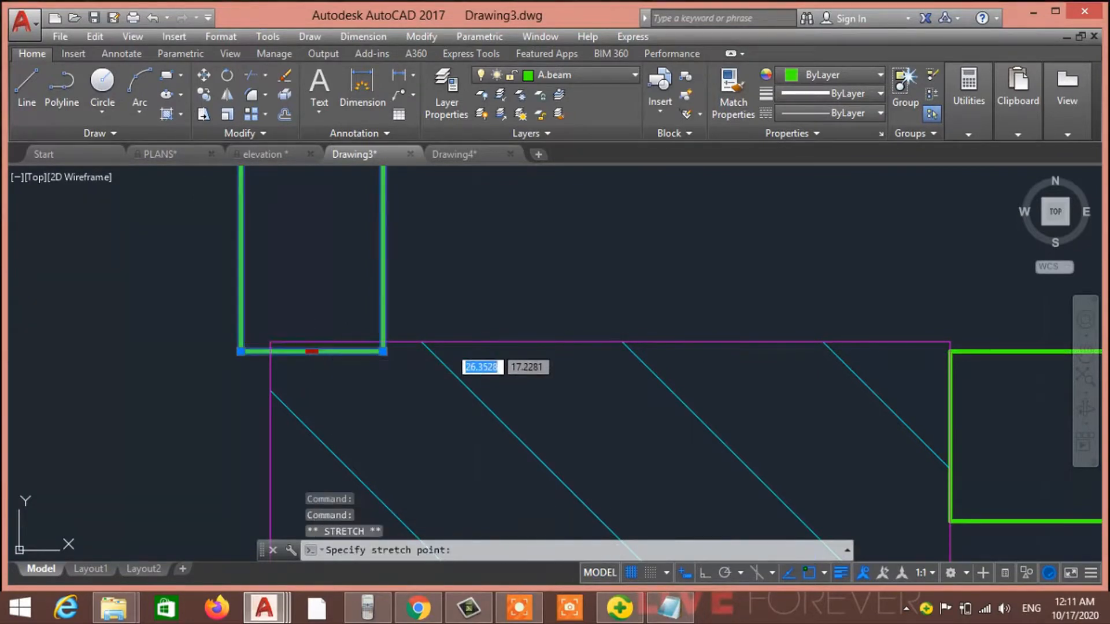
scroll(372, 364, down, 8)
scroll(415, 364, down, 3)
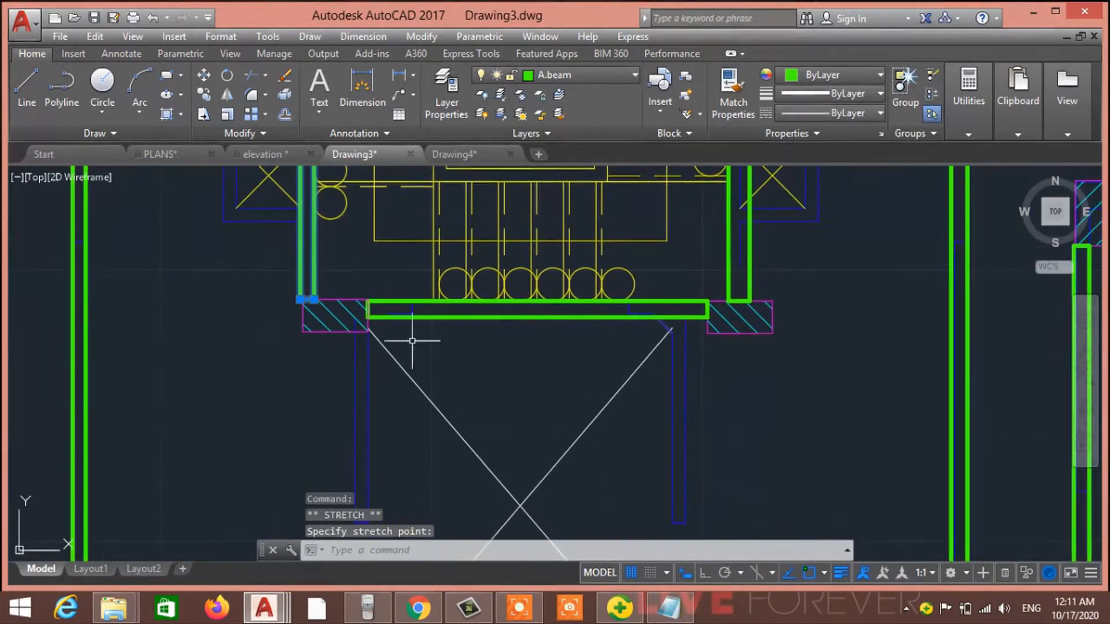
Step: Draw a rectangular beam from the lower-left staircase column's bottom-right corner down along the blue wall to the horizontal beam below
scroll(587, 292, up, 2)
text(rec)
key(Return)
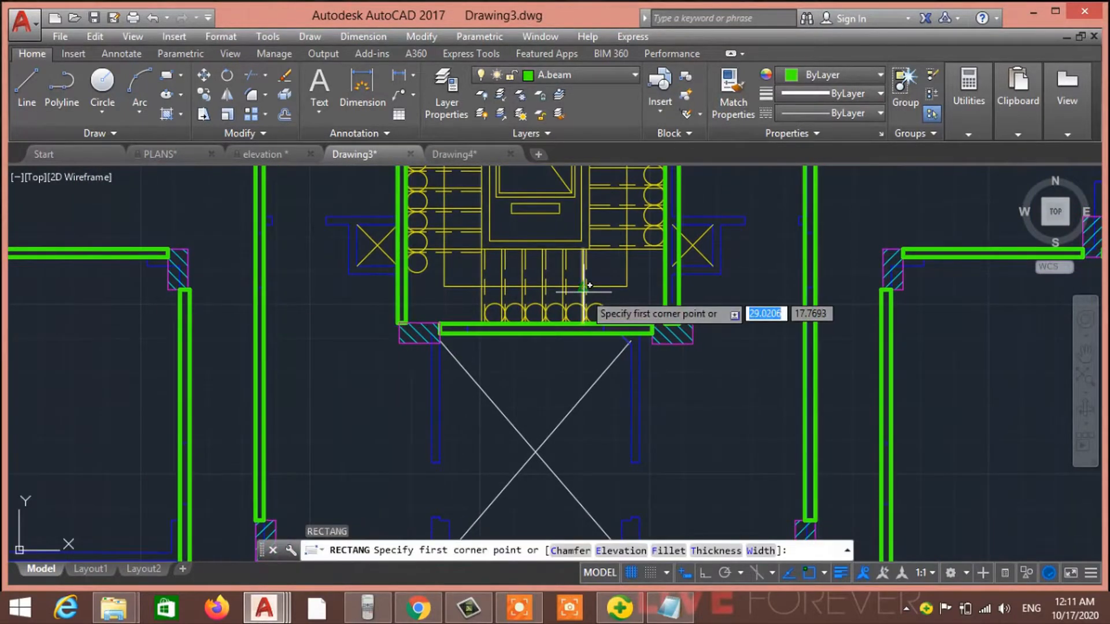
scroll(457, 393, up, 2)
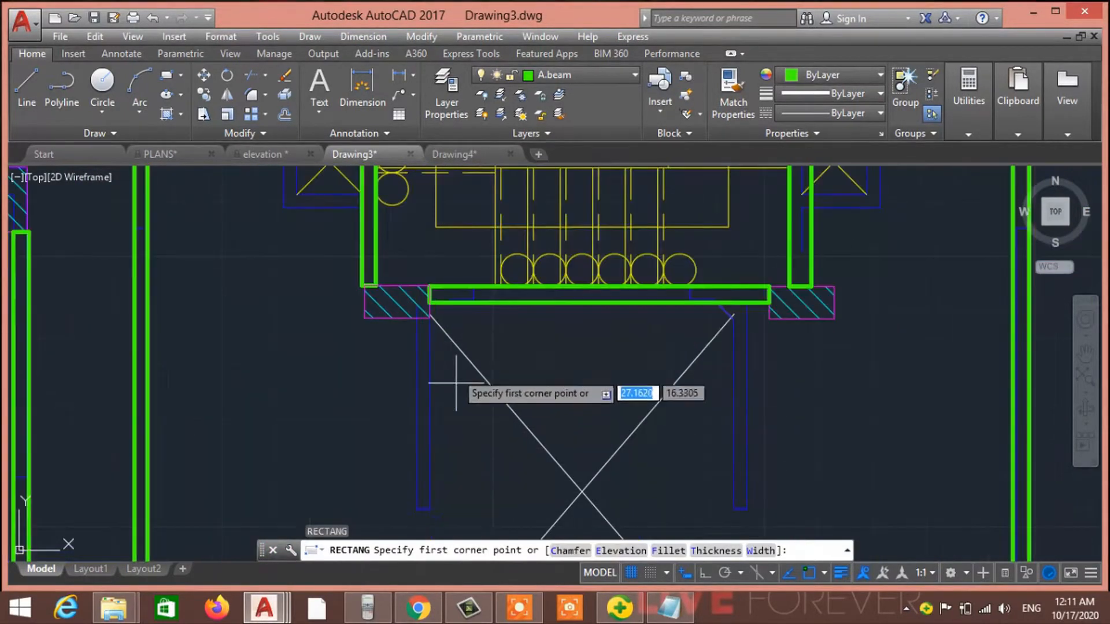
click(429, 318)
middle_drag(445, 447, 433, 239)
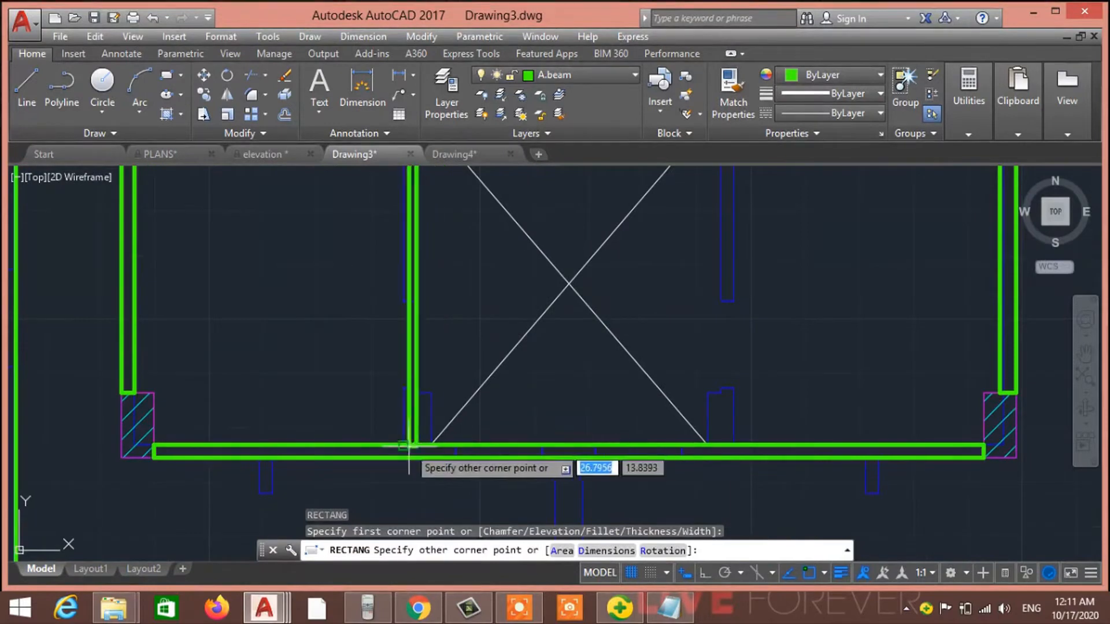
click(404, 440)
scroll(370, 445, down, 4)
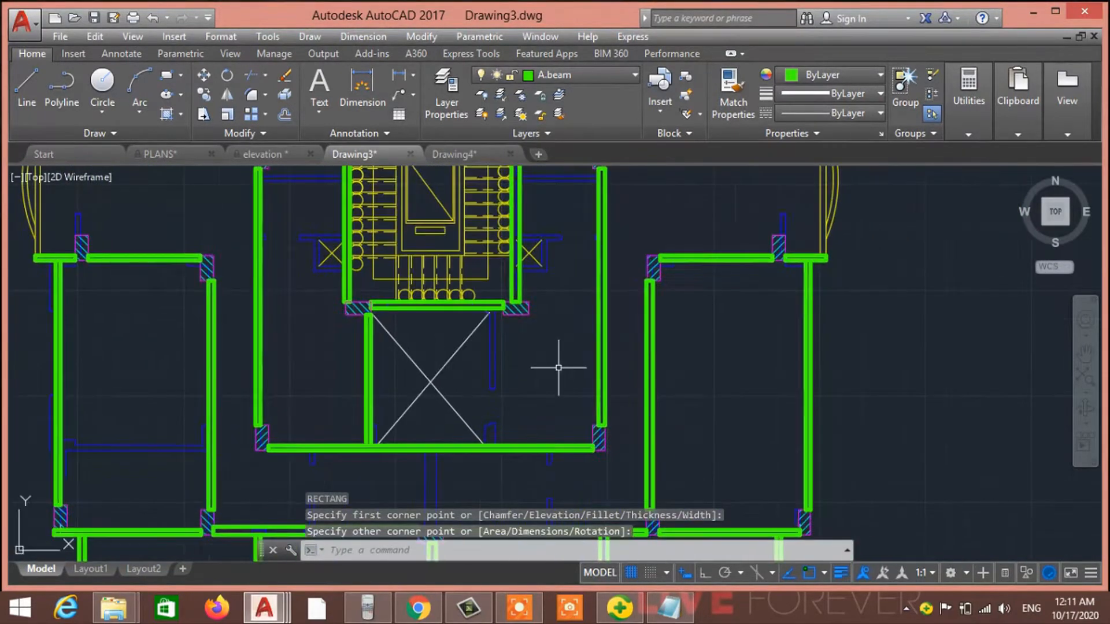
Step: Draw a matching rectangular beam on the right side of the crossed shaft, from the beam under the staircase down to the lower horizontal beam
text(rec)
key(Return)
scroll(520, 358, up, 5)
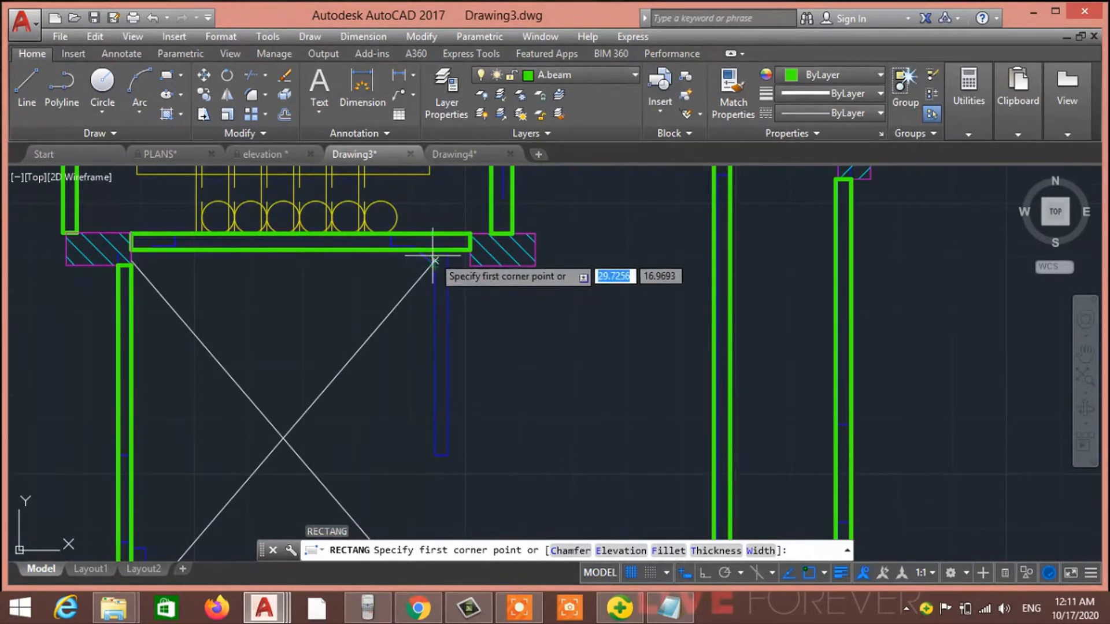
click(435, 249)
middle_drag(436, 346, 439, 288)
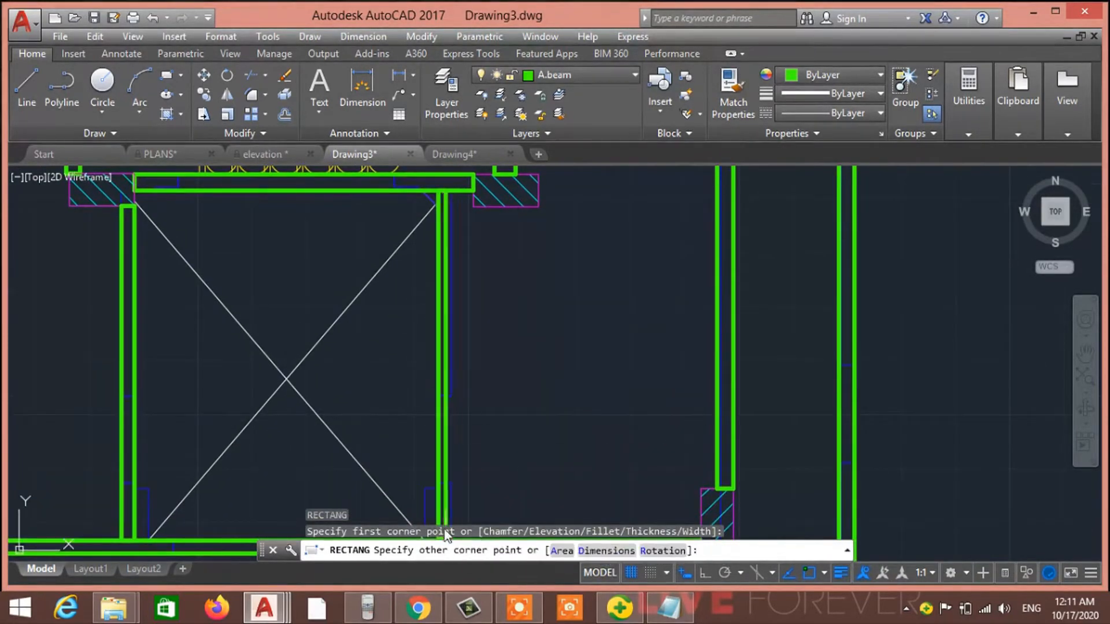
middle_drag(444, 365, 446, 248)
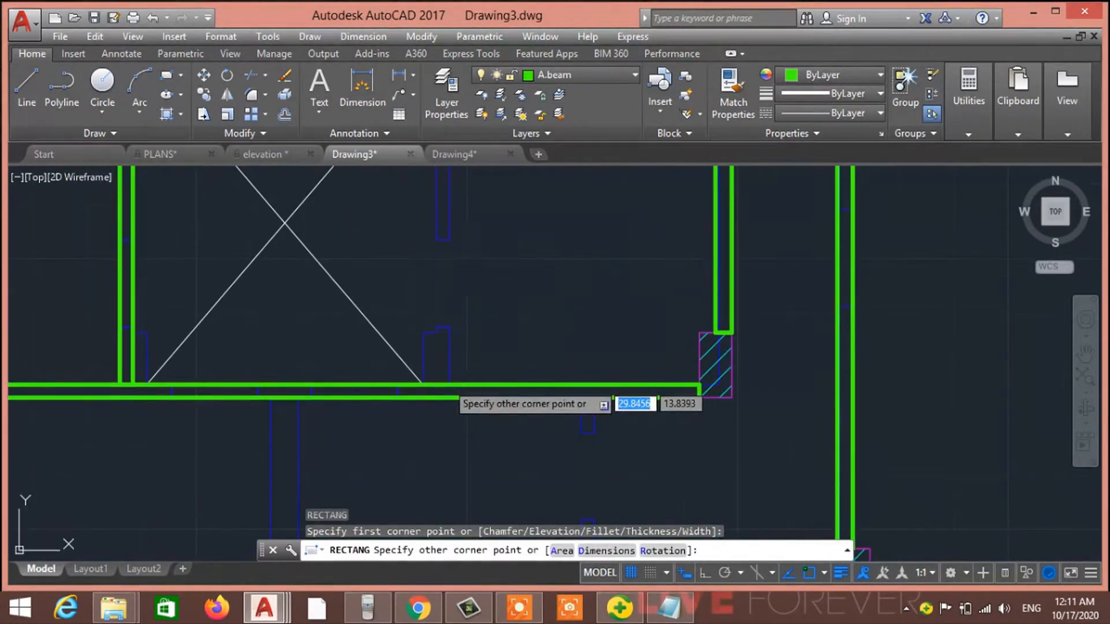
click(448, 385)
scroll(469, 376, down, 4)
Step: Examine the beams and columns around the staircase and the crossed shaft below it
middle_drag(468, 376, 471, 402)
mouse_move(528, 317)
middle_down()
mouse_move(554, 422)
mouse_move(569, 392)
middle_up()
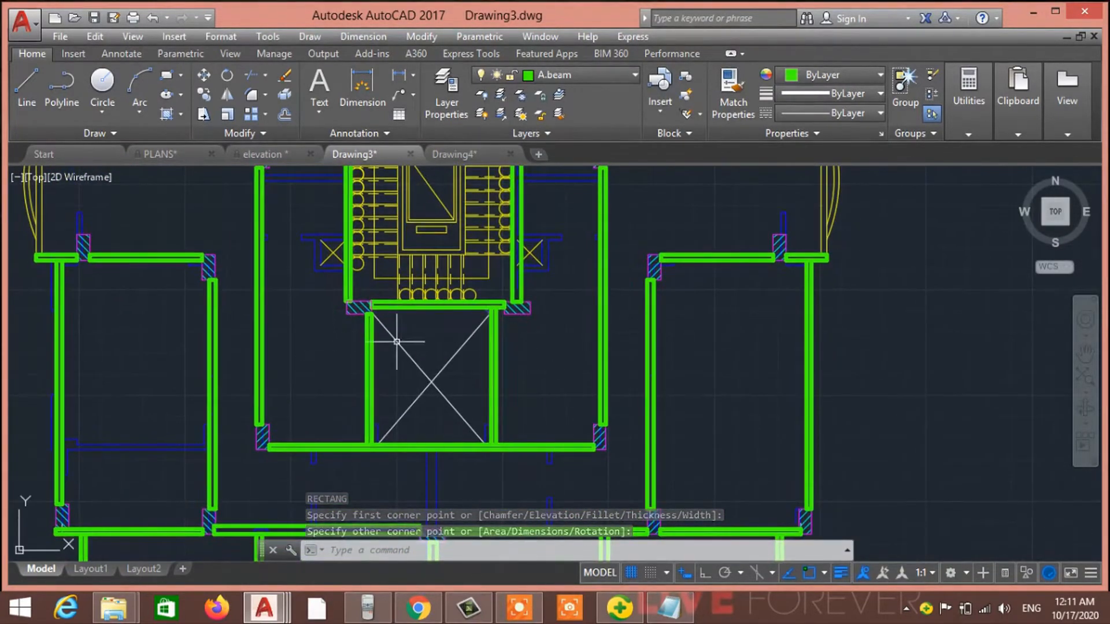
middle_drag(397, 342, 425, 449)
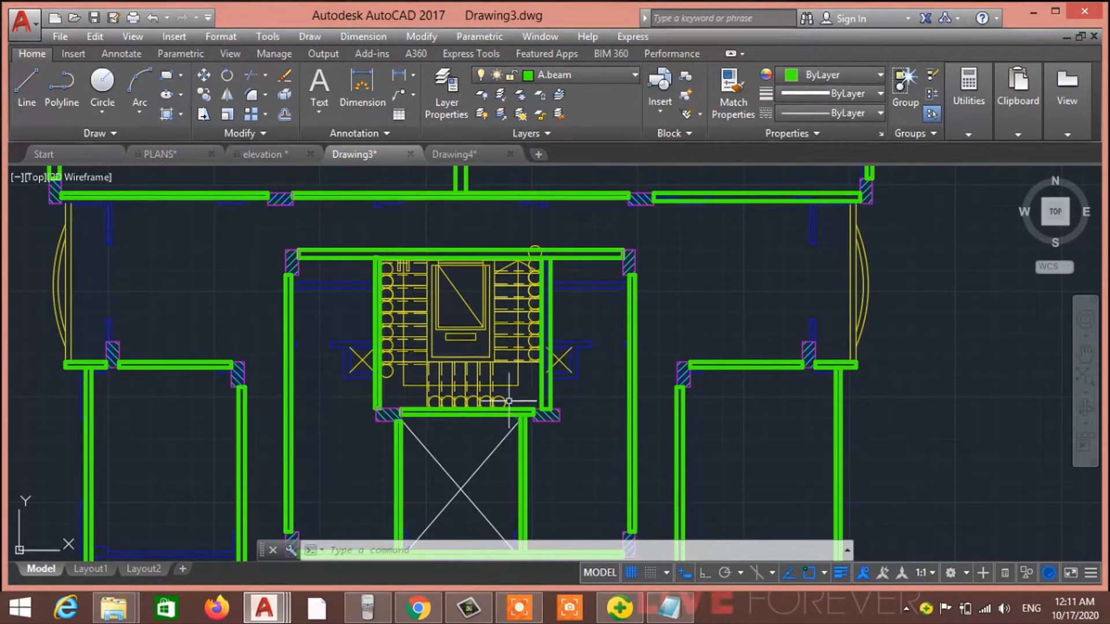
middle_drag(509, 400, 464, 324)
middle_drag(518, 356, 475, 397)
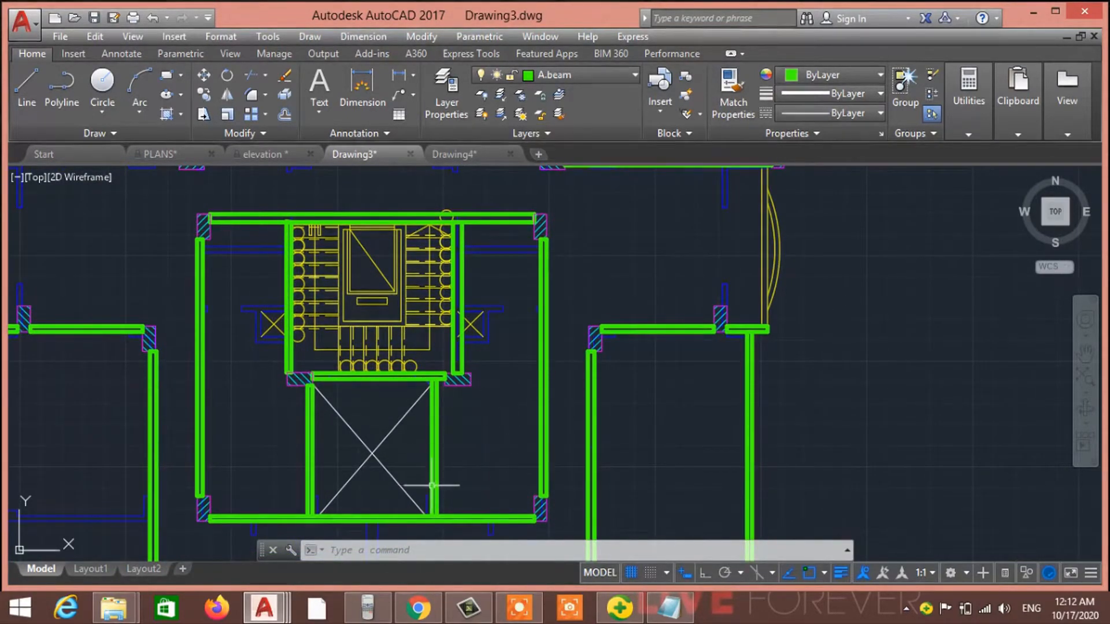
mouse_move(443, 479)
middle_down()
mouse_move(443, 359)
mouse_move(480, 386)
middle_up()
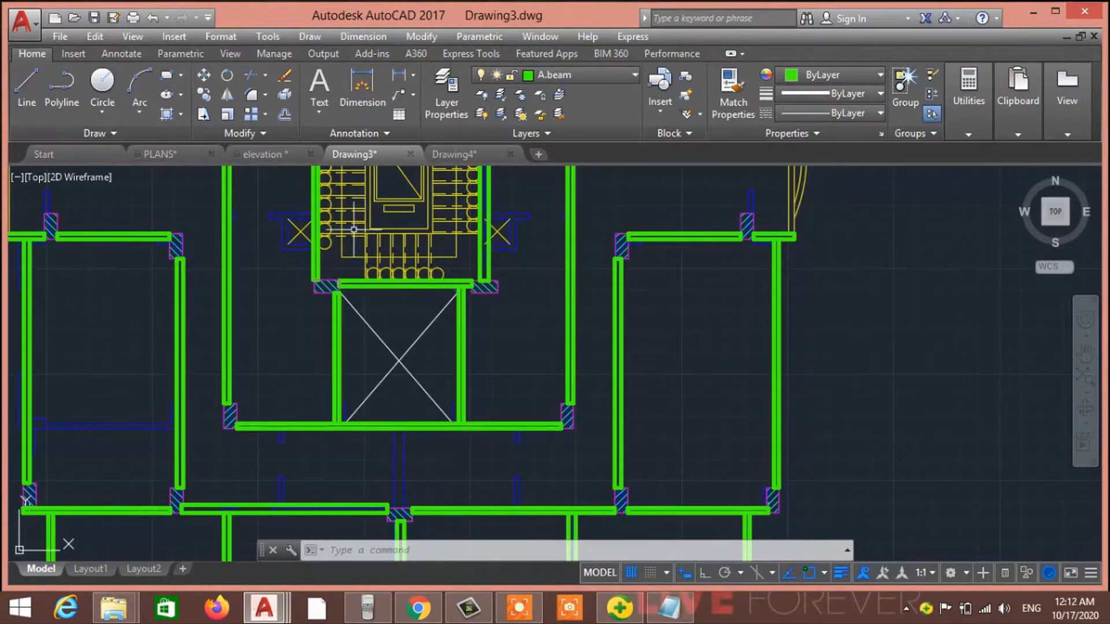
middle_drag(456, 330, 478, 386)
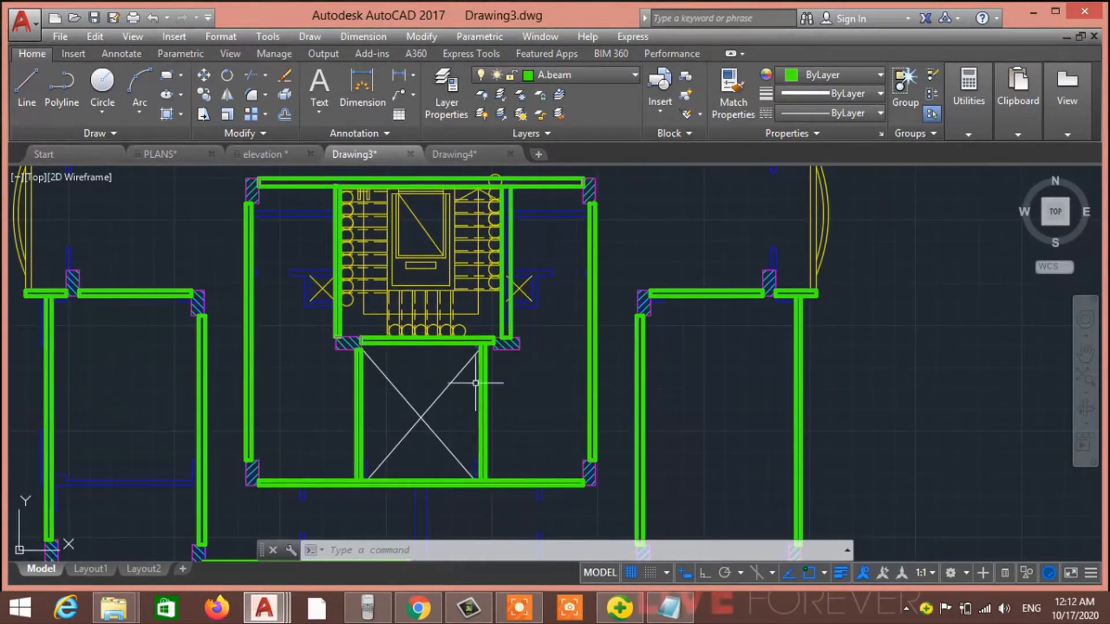
Step: Move the staircase's lower-right column left so its left face lines up with the left line of the shaft's right beam
scroll(347, 344, up, 5)
click(549, 315)
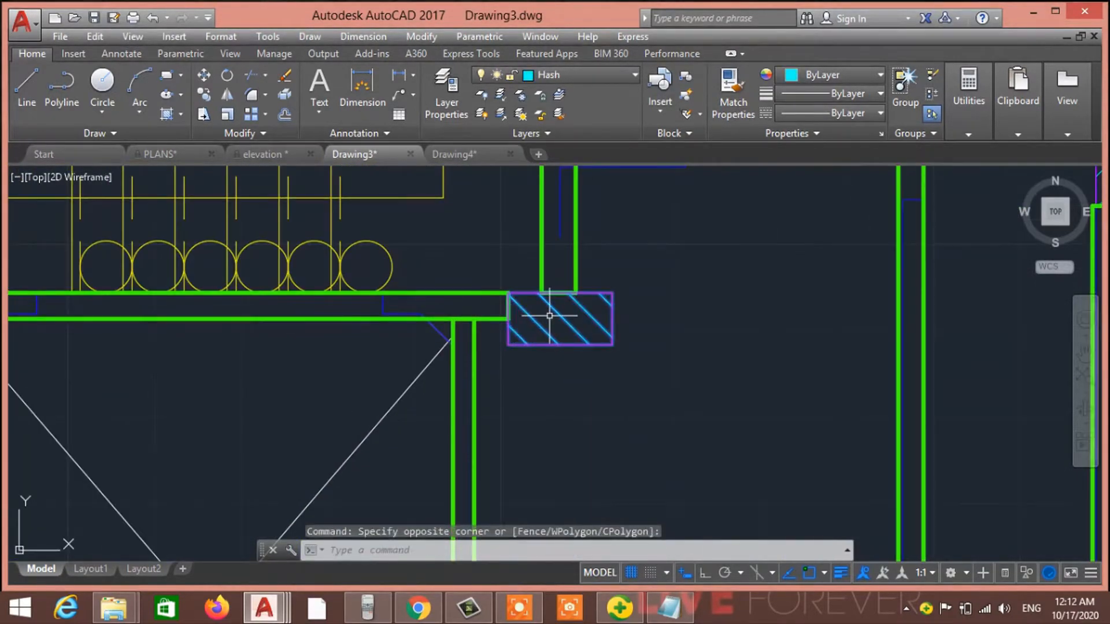
click(499, 297)
text(m)
key(Return)
click(508, 294)
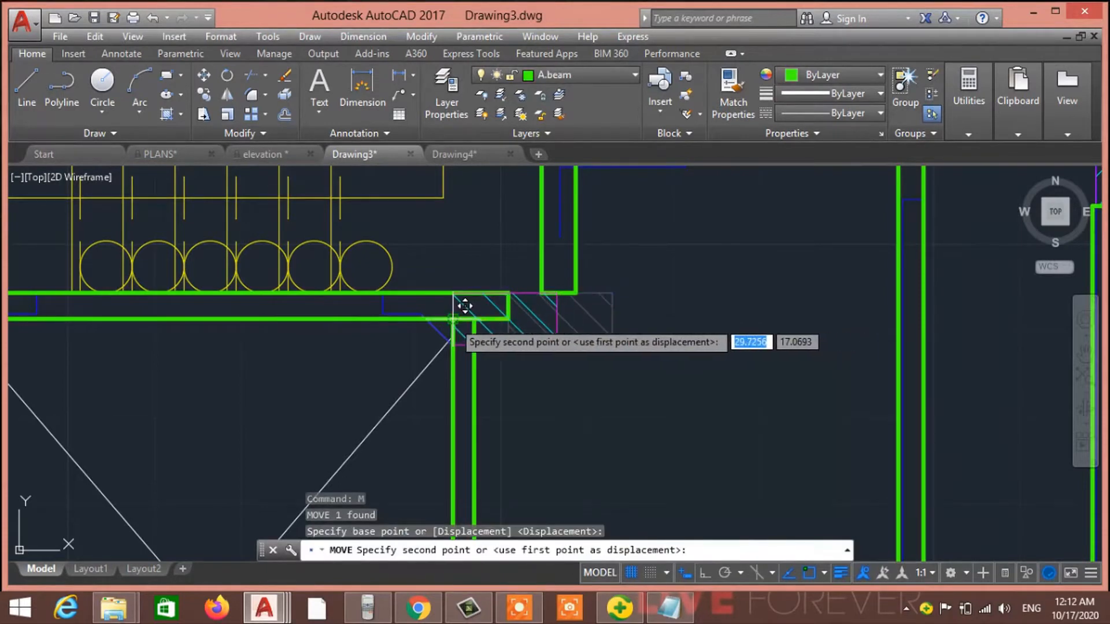
click(455, 295)
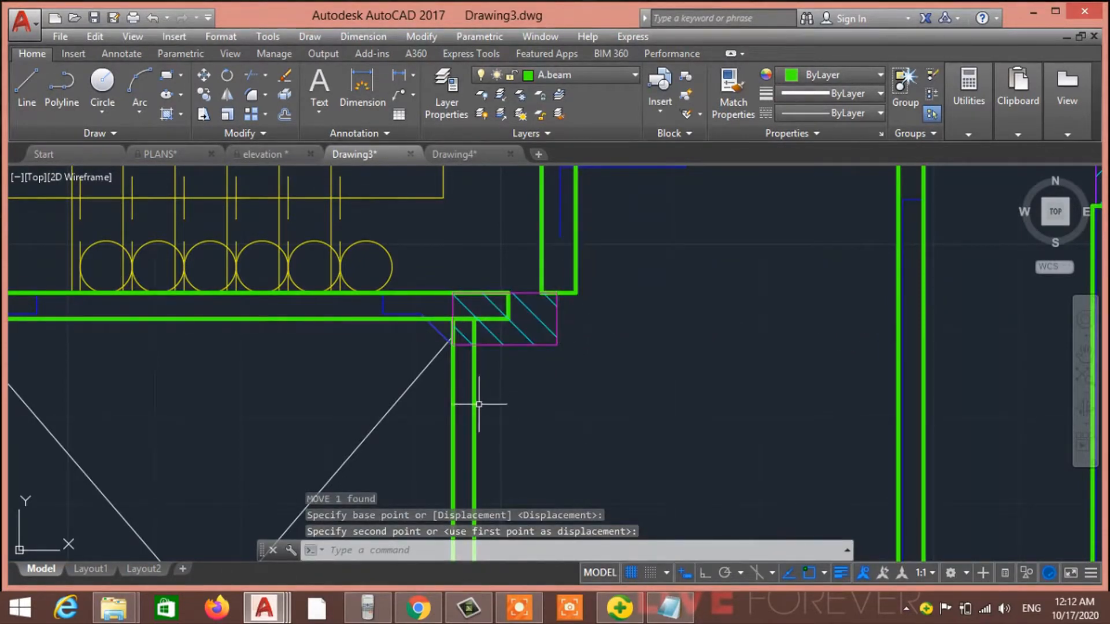
Step: Shorten the shaft's right vertical beam by stretching its top edge down to the bottom face of the moved column
click(475, 359)
click(463, 319)
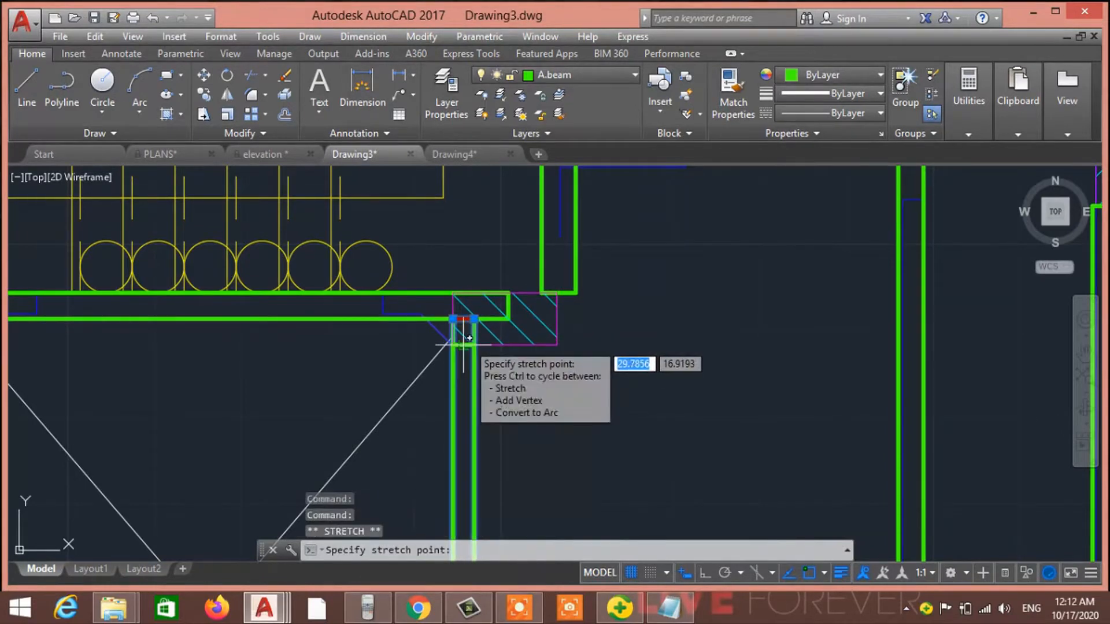
click(464, 346)
key(Escape)
key(Escape)
key(Escape)
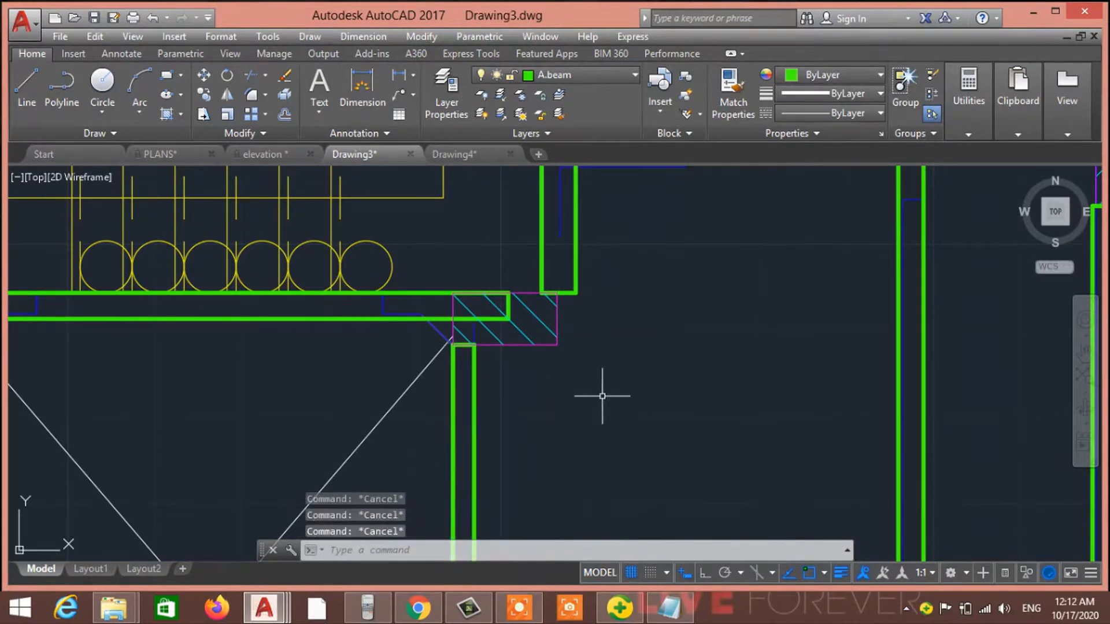
Step: Stretch the right end of the horizontal beam below the staircase back to the left face of the moved column
click(509, 305)
click(498, 306)
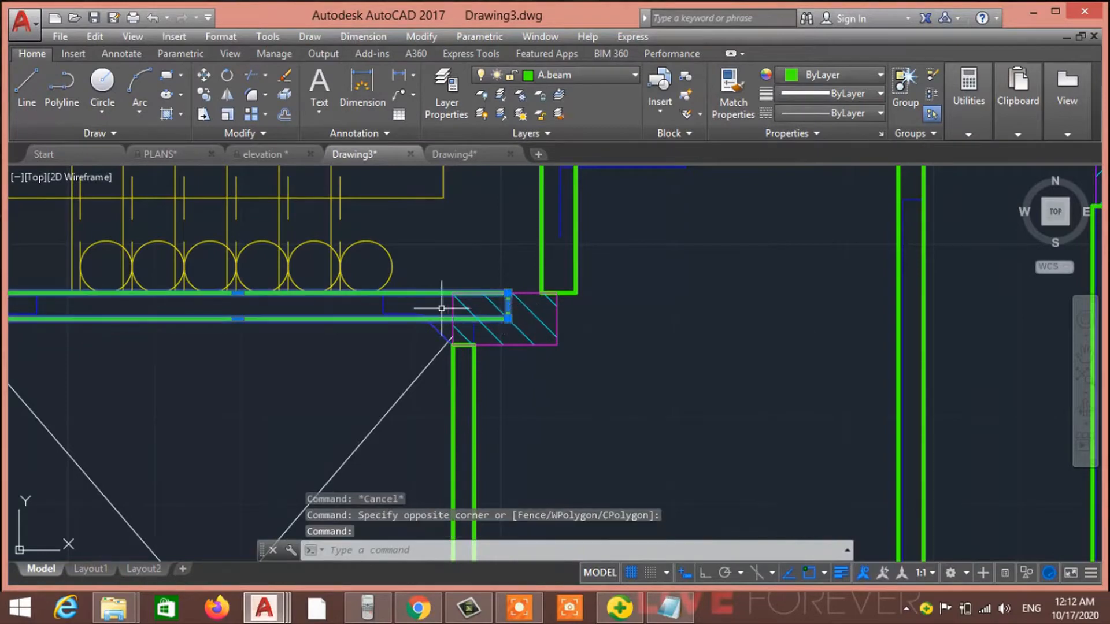
click(508, 318)
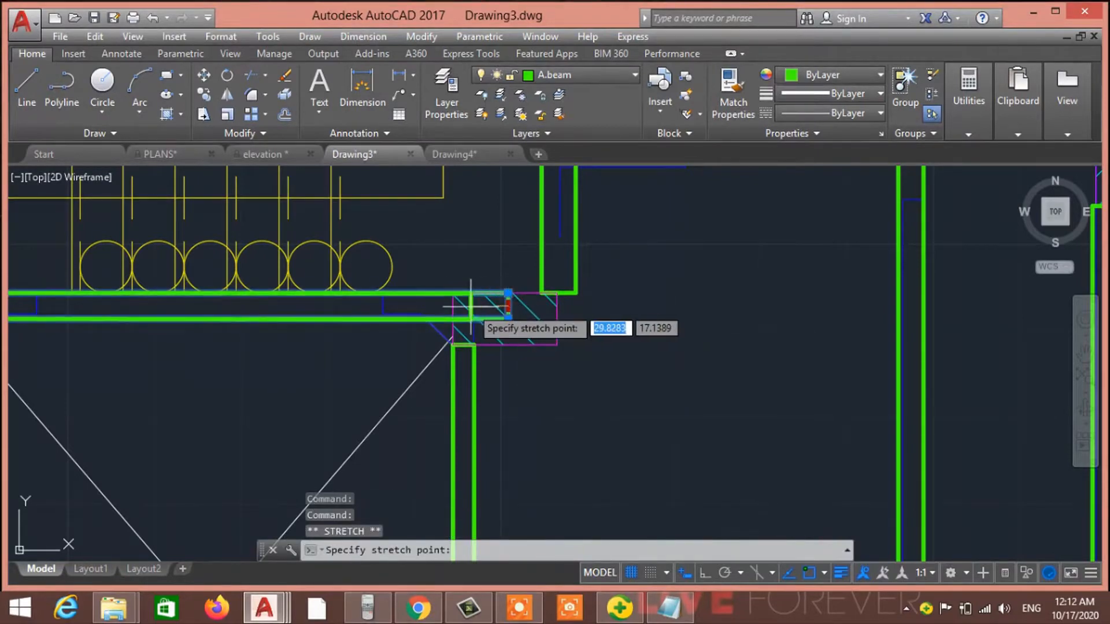
scroll(464, 323, down, 2)
scroll(504, 341, down, 5)
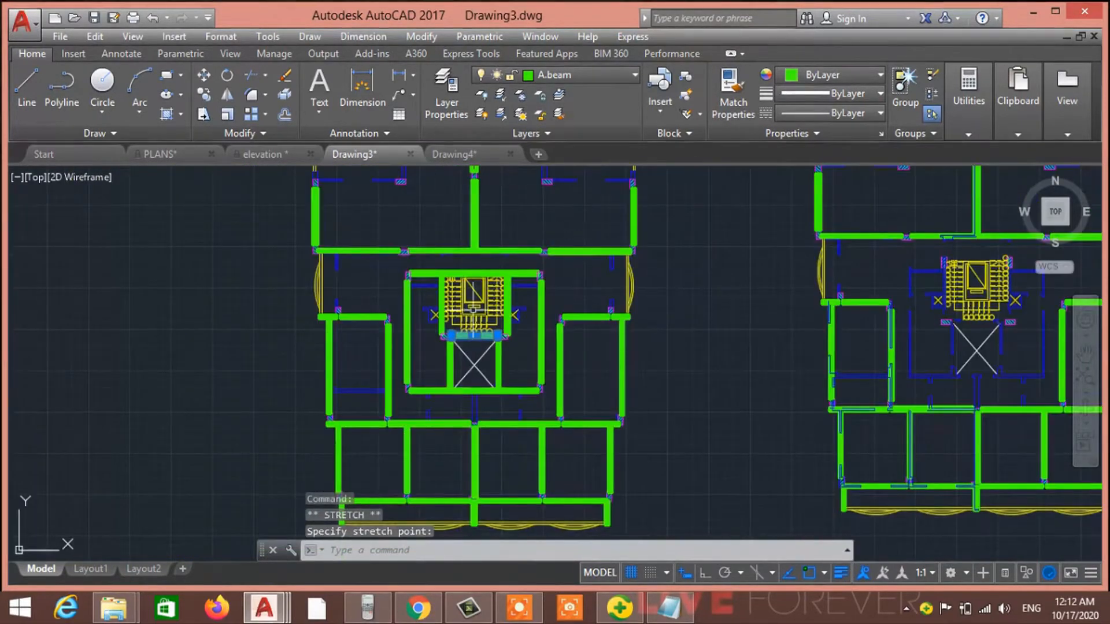
middle_drag(467, 325, 539, 358)
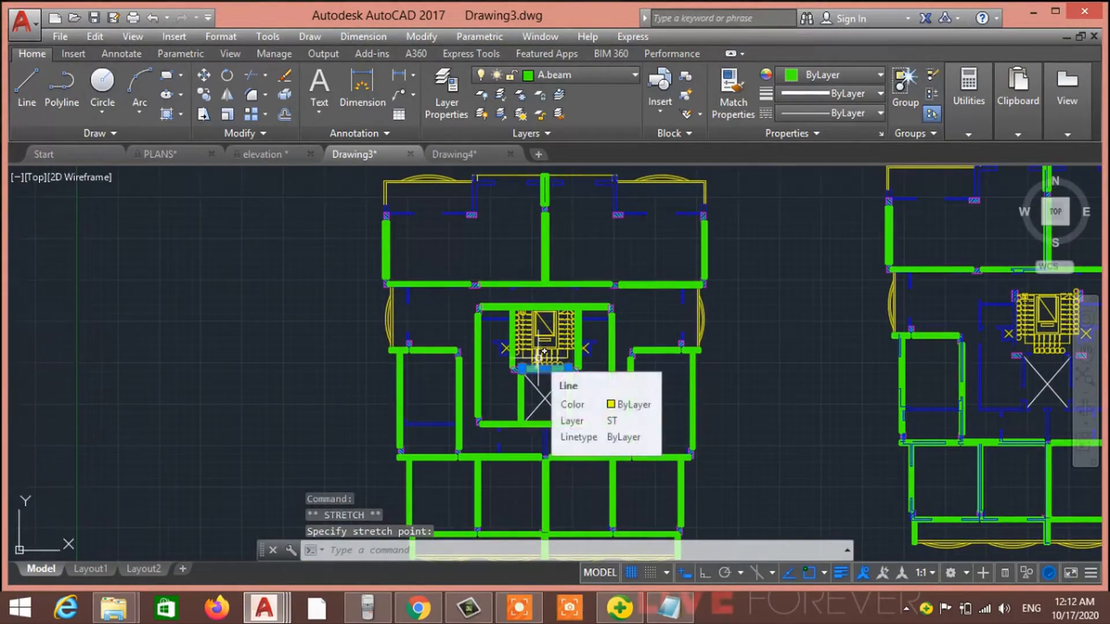
scroll(641, 364, up, 4)
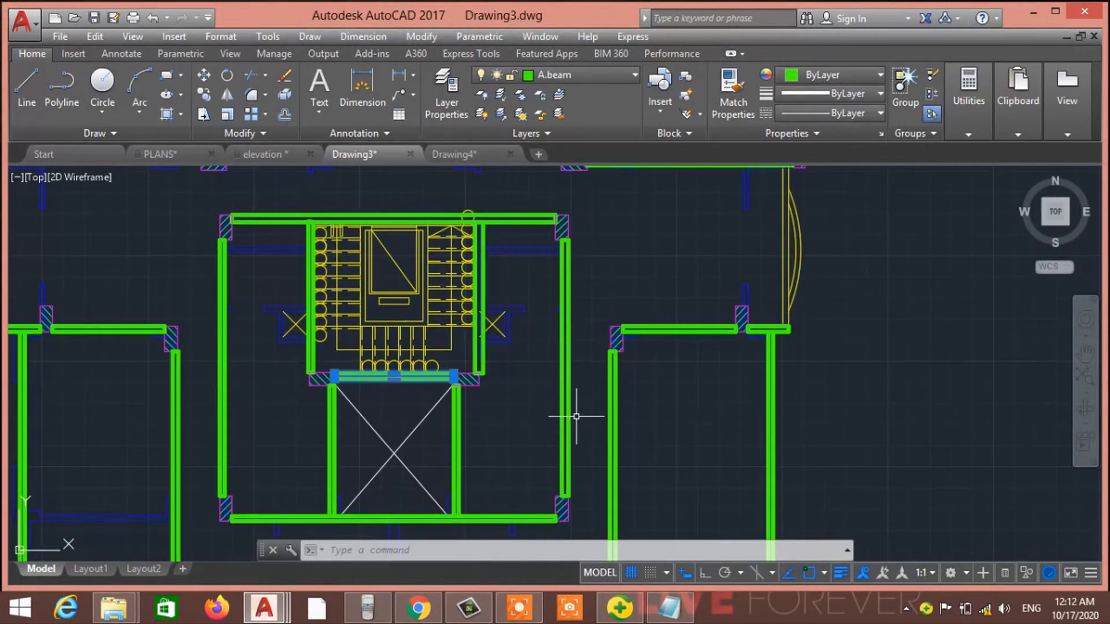
key(Escape)
key(Escape)
key(Escape)
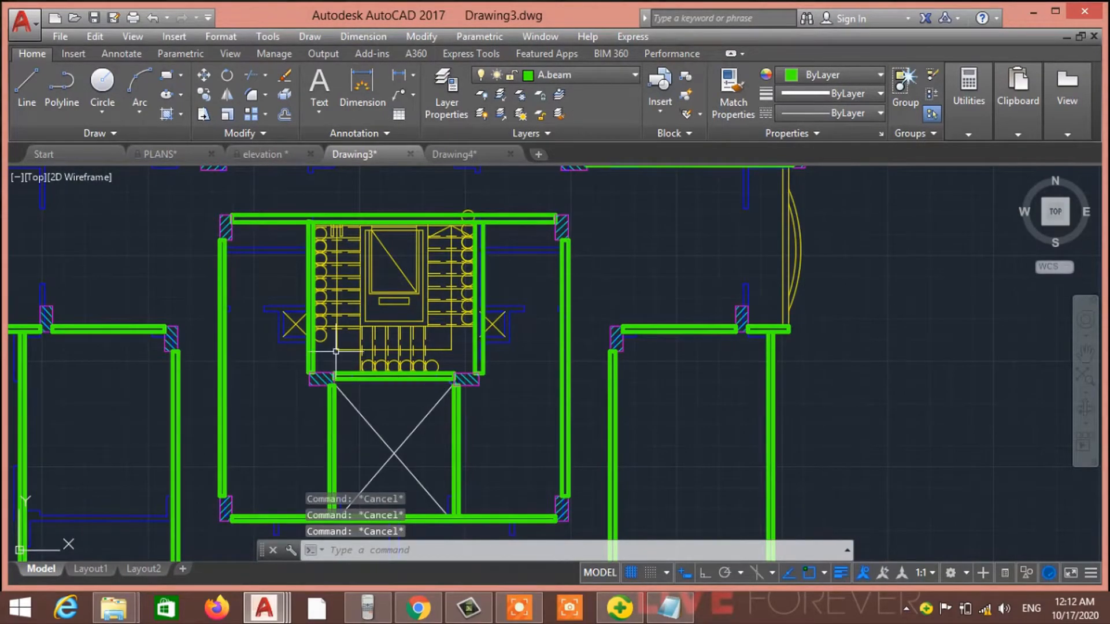
Step: Examine the rectangular beam frame and its corner columns surrounding the staircase core
scroll(514, 399, down, 3)
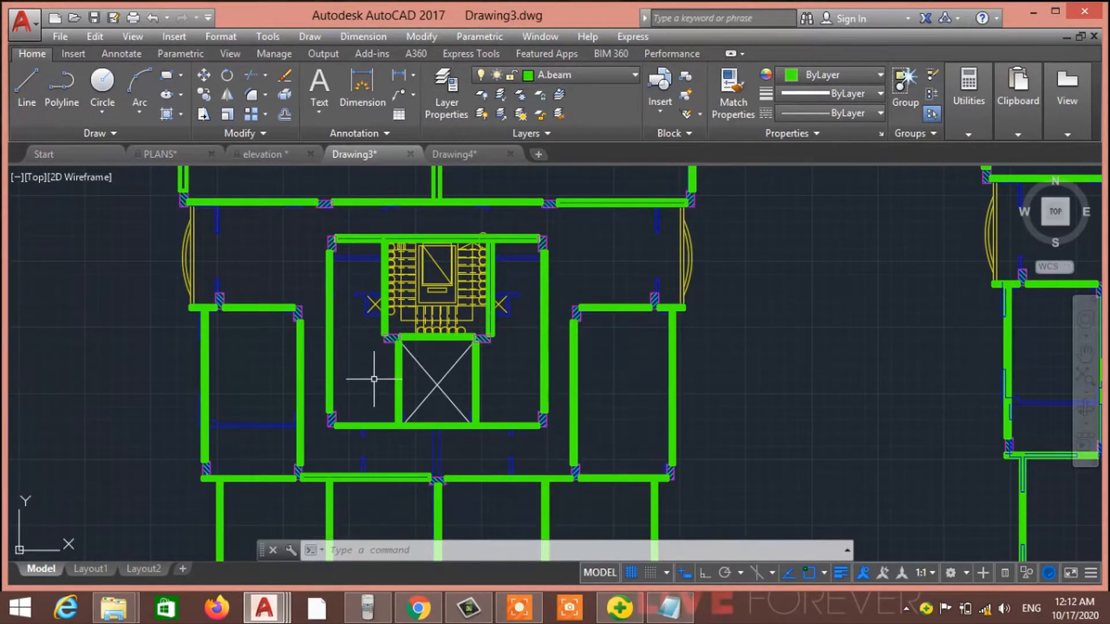
scroll(374, 379, up, 2)
click(302, 347)
middle_drag(335, 367, 372, 483)
mouse_move(336, 293)
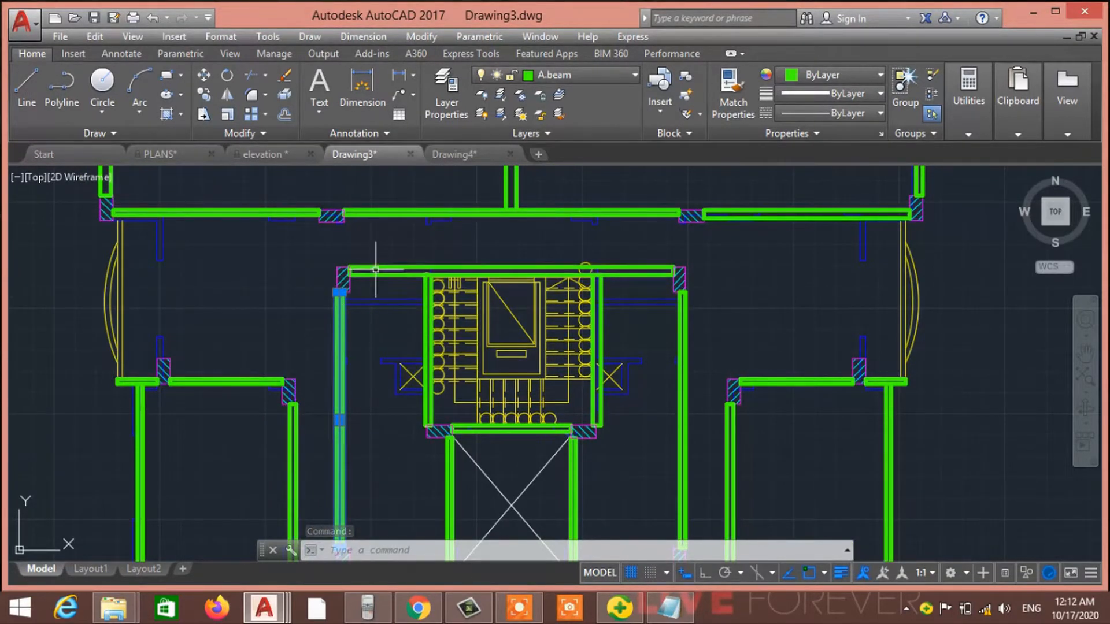
middle_drag(383, 392, 377, 295)
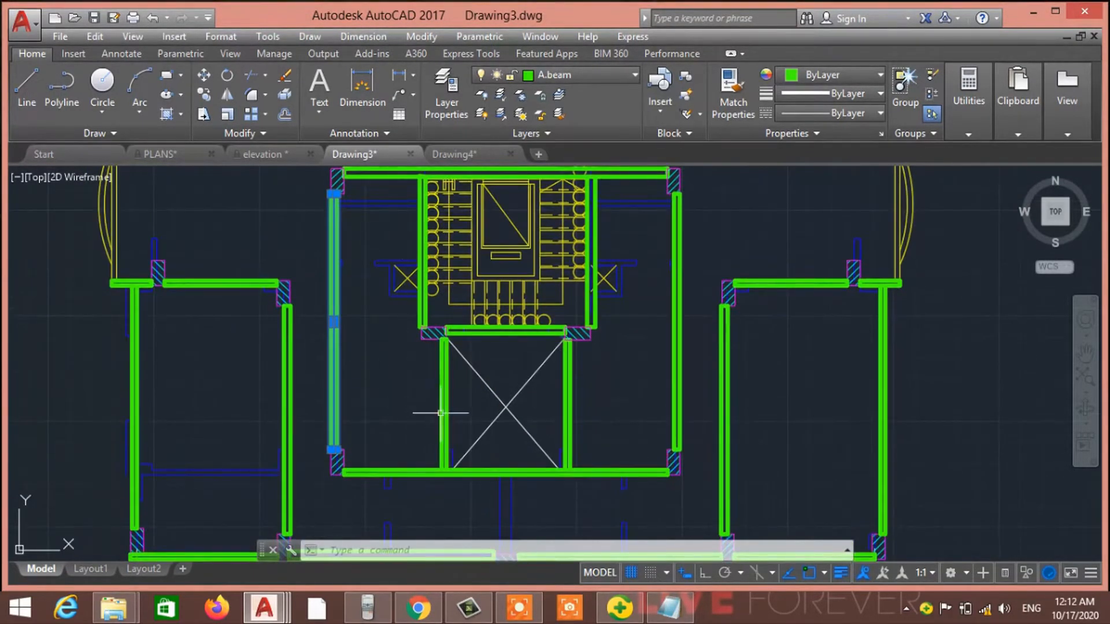
key(Escape)
key(Escape)
key(Escape)
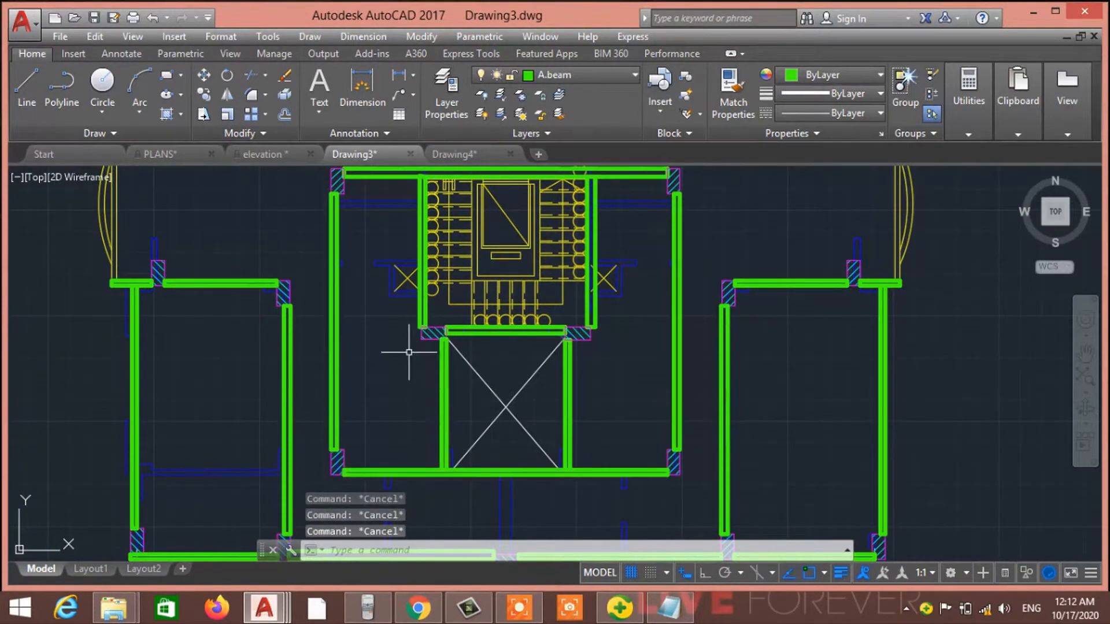
scroll(595, 407, down, 2)
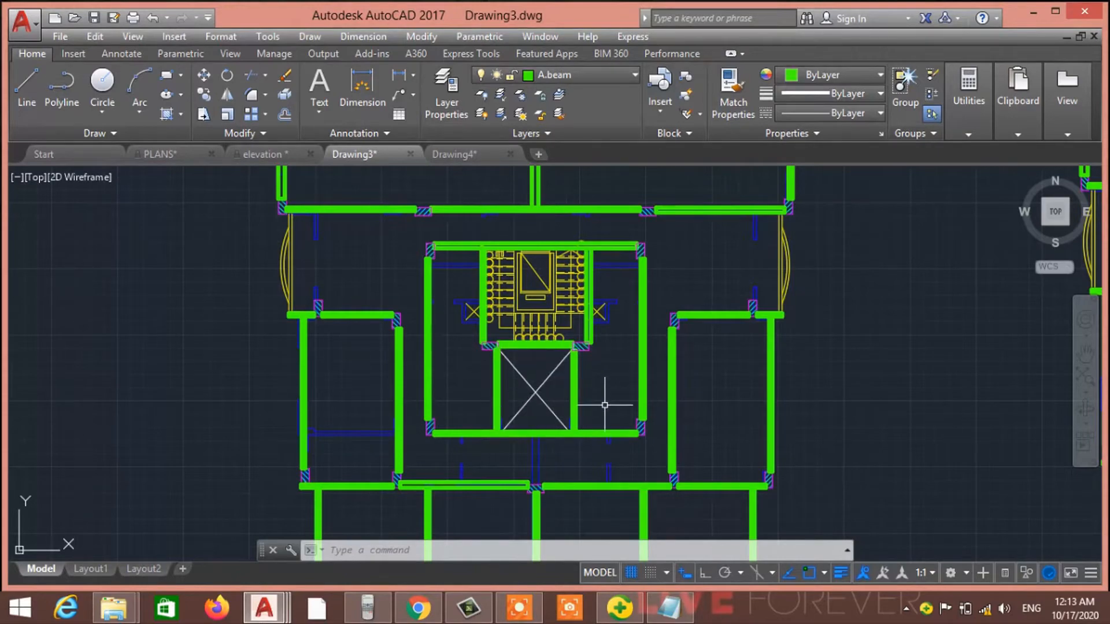
Step: Draw a rectangular beam along the upper-right balcony's outer side wall, from the column's top-right corner up to the balcony's outer edge
scroll(530, 403, down, 3)
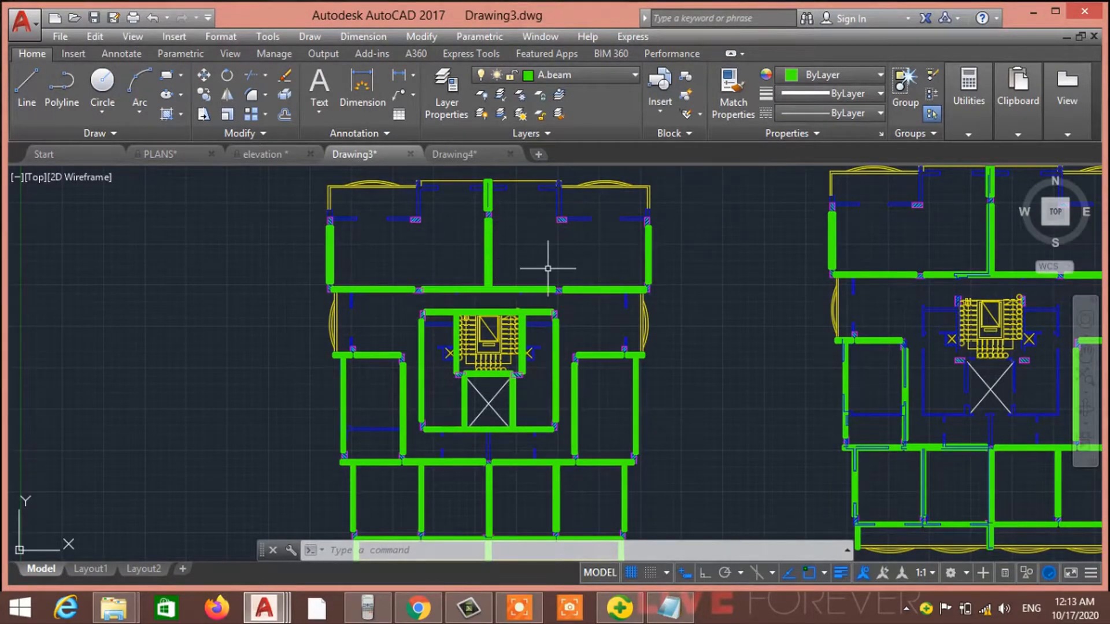
middle_drag(589, 260, 537, 281)
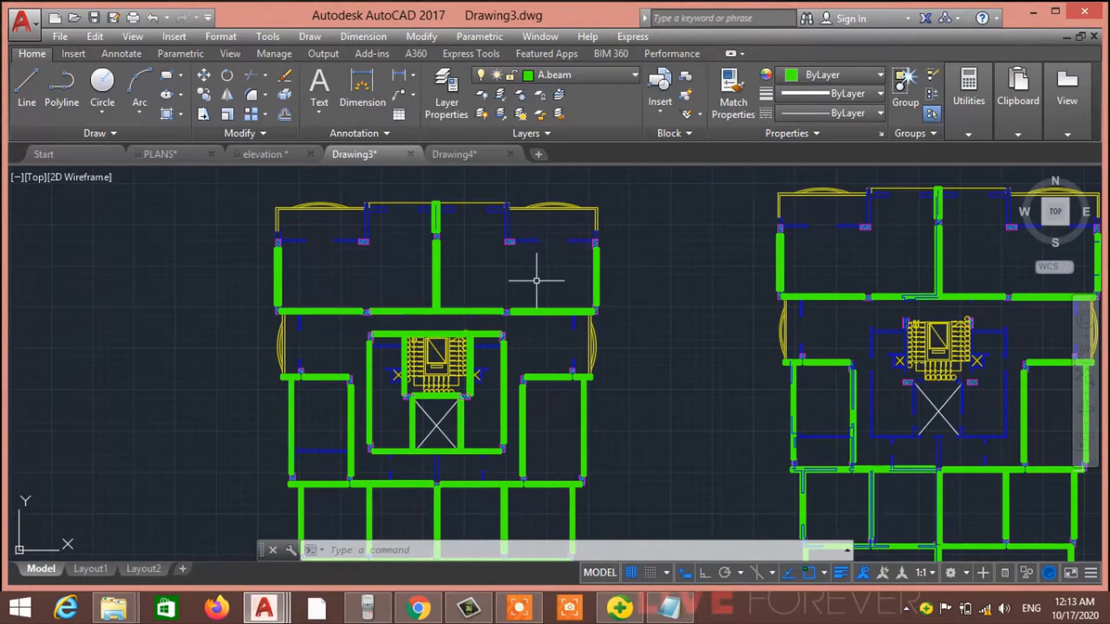
key(Return)
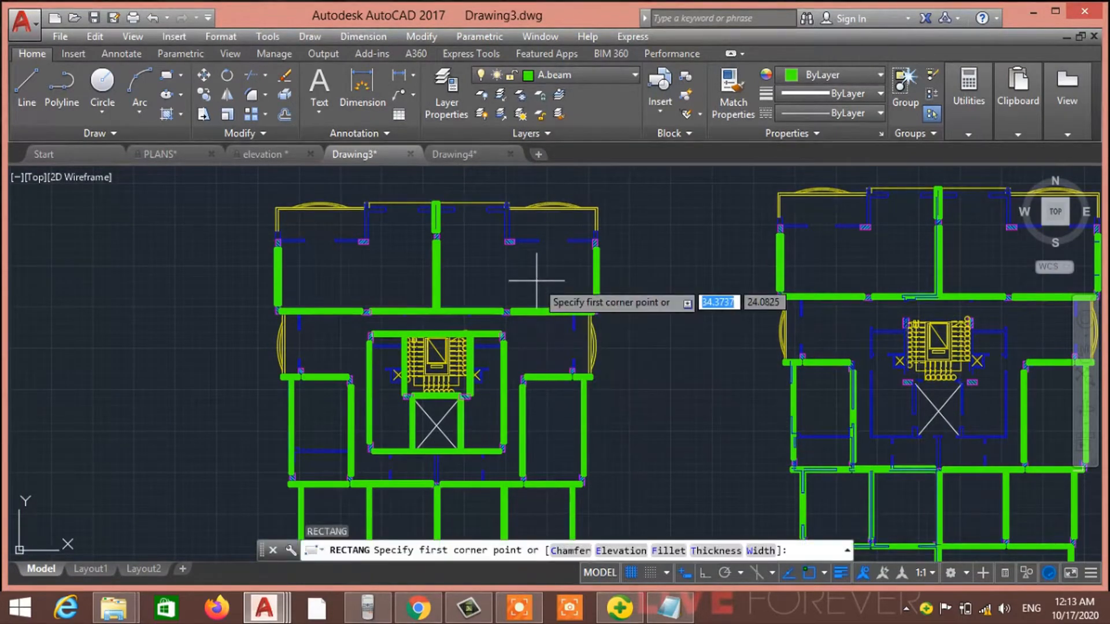
middle_drag(596, 244, 577, 375)
scroll(577, 374, up, 5)
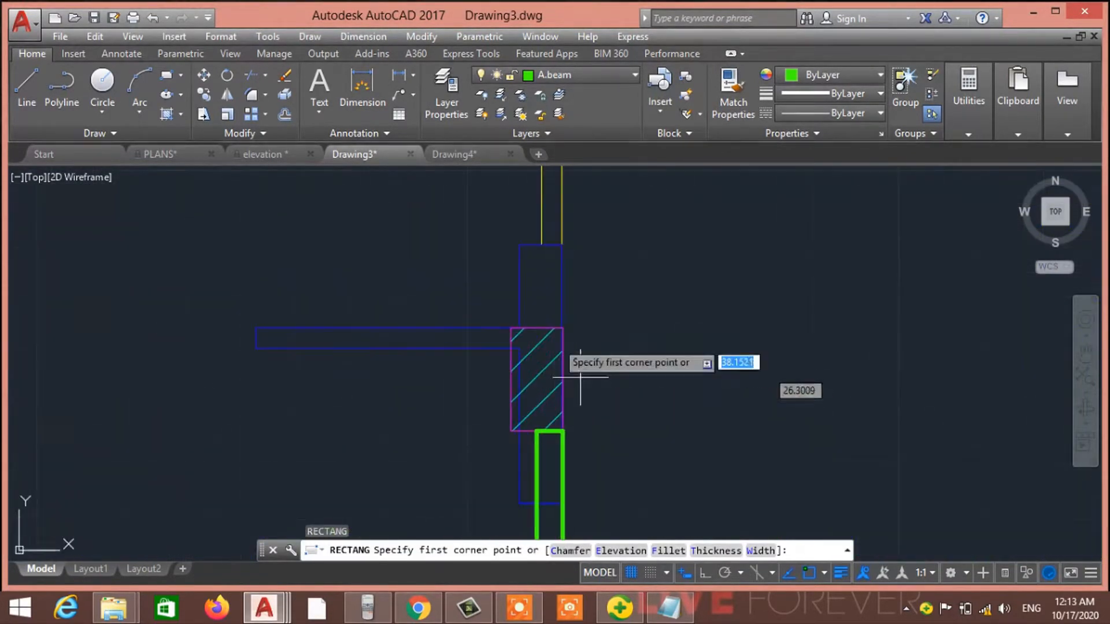
click(562, 327)
middle_drag(581, 318, 704, 536)
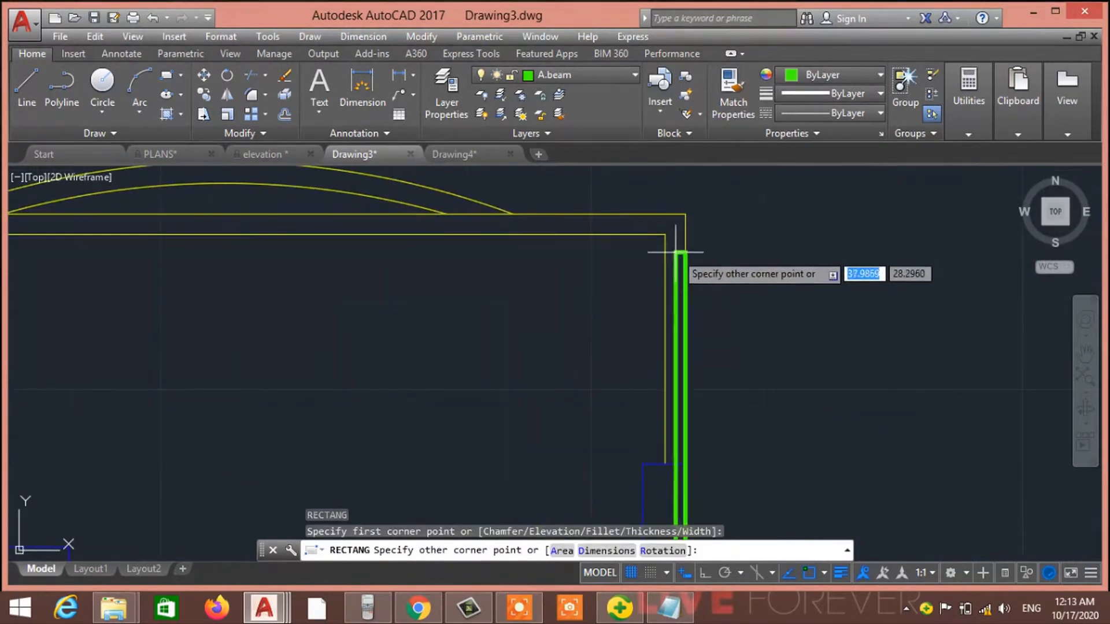
click(663, 214)
scroll(691, 297, down, 6)
middle_drag(688, 270, 684, 211)
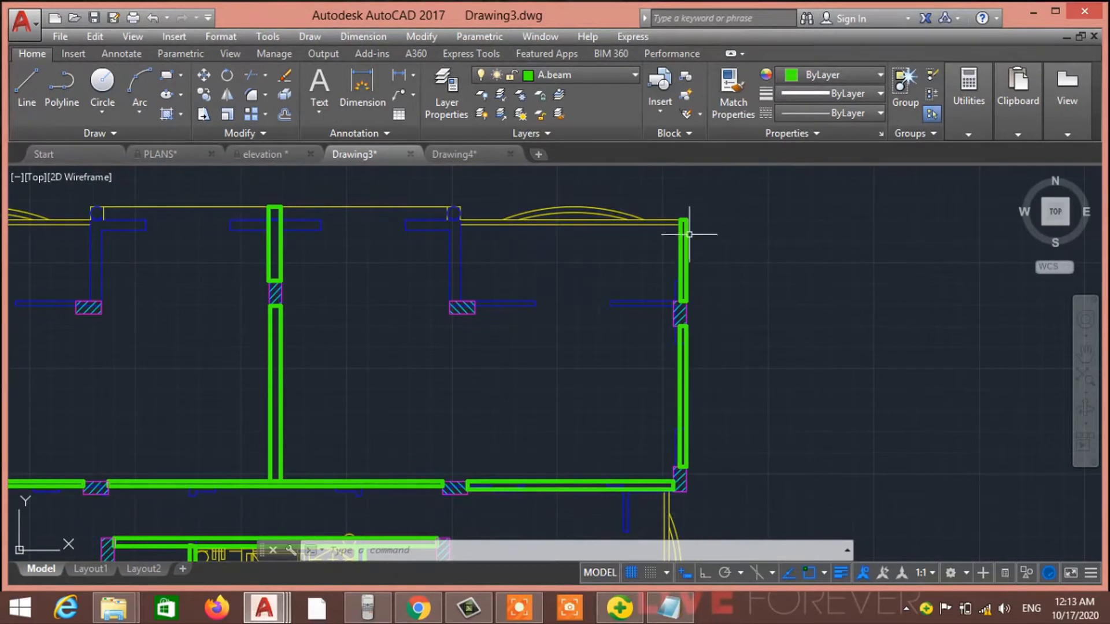
Step: Draw a rectangular beam along the upper-left balcony's outer side wall, from the blue wall end above the column up to the balcony's outer edge
middle_drag(617, 378, 817, 439)
scroll(817, 438, down, 2)
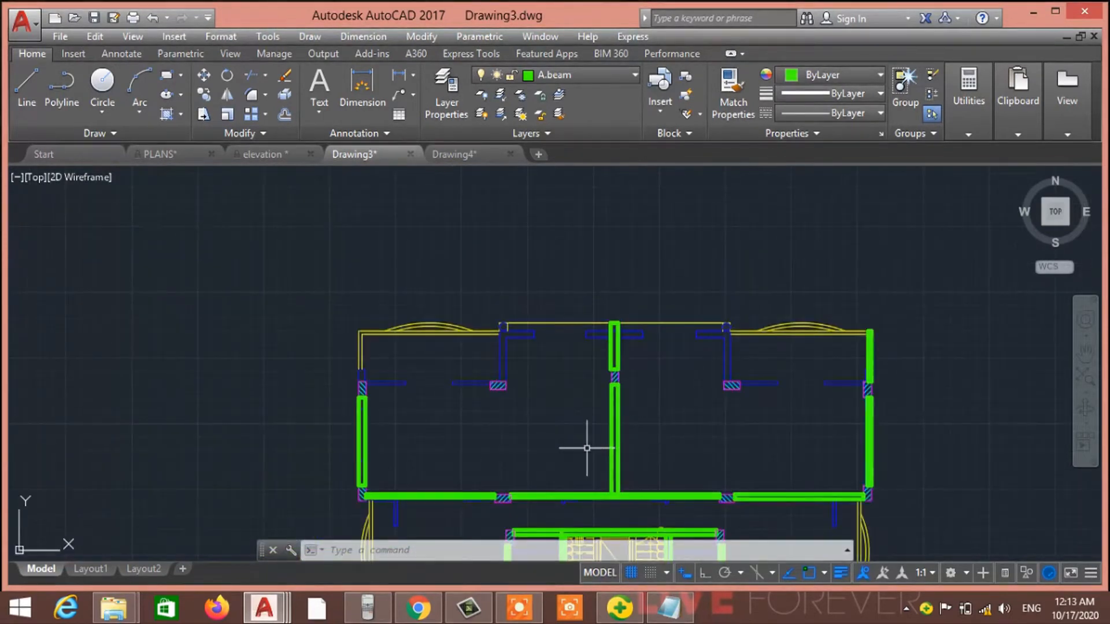
text(rec)
key(Return)
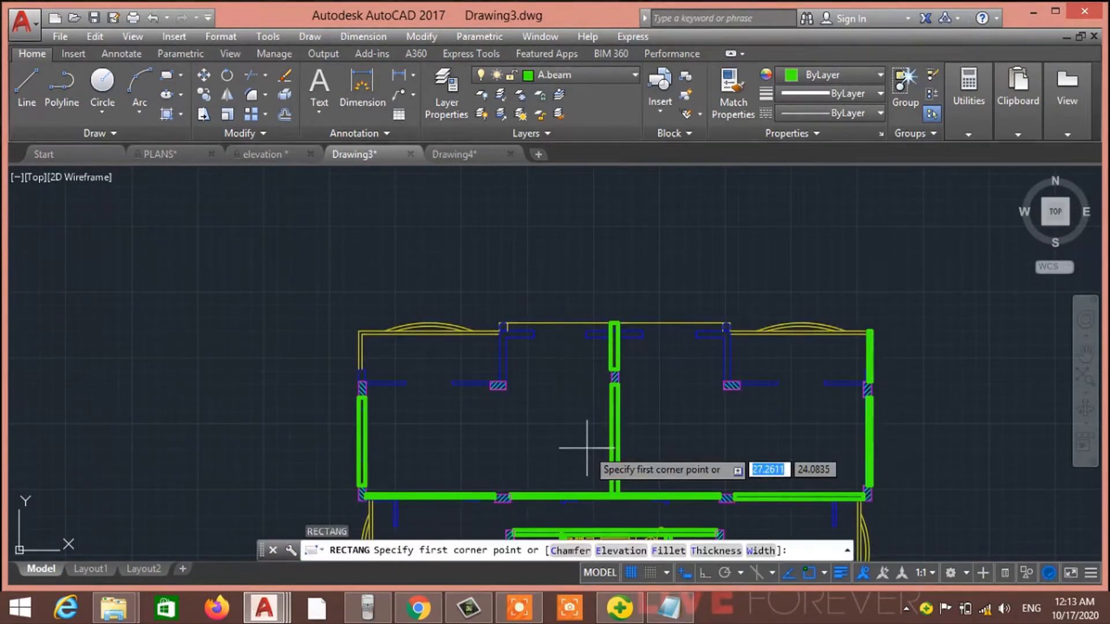
scroll(361, 382, up, 5)
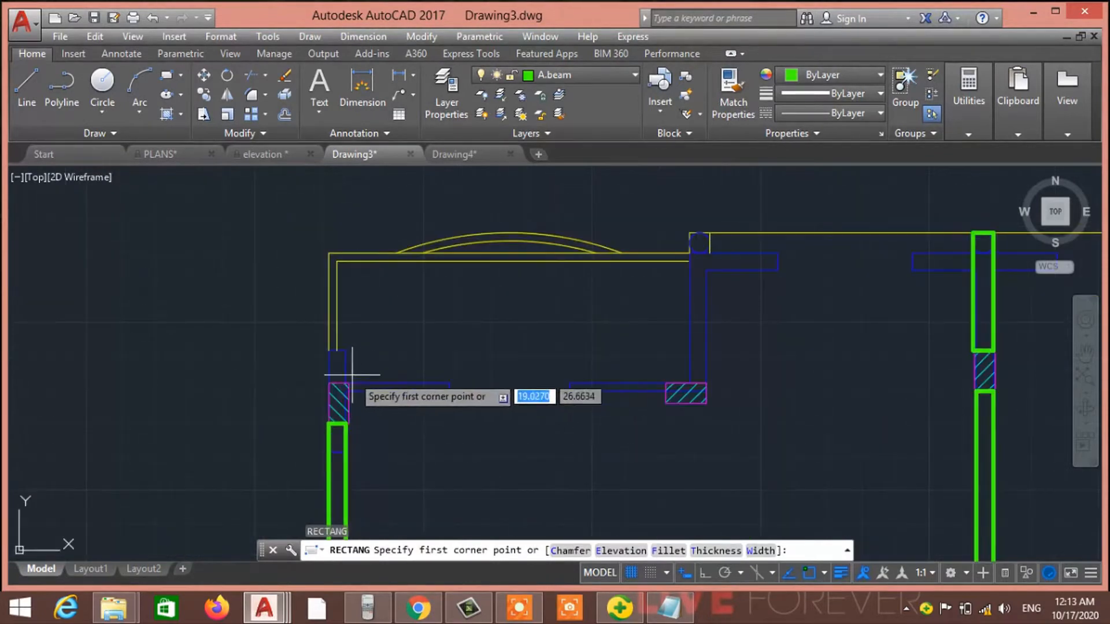
click(356, 412)
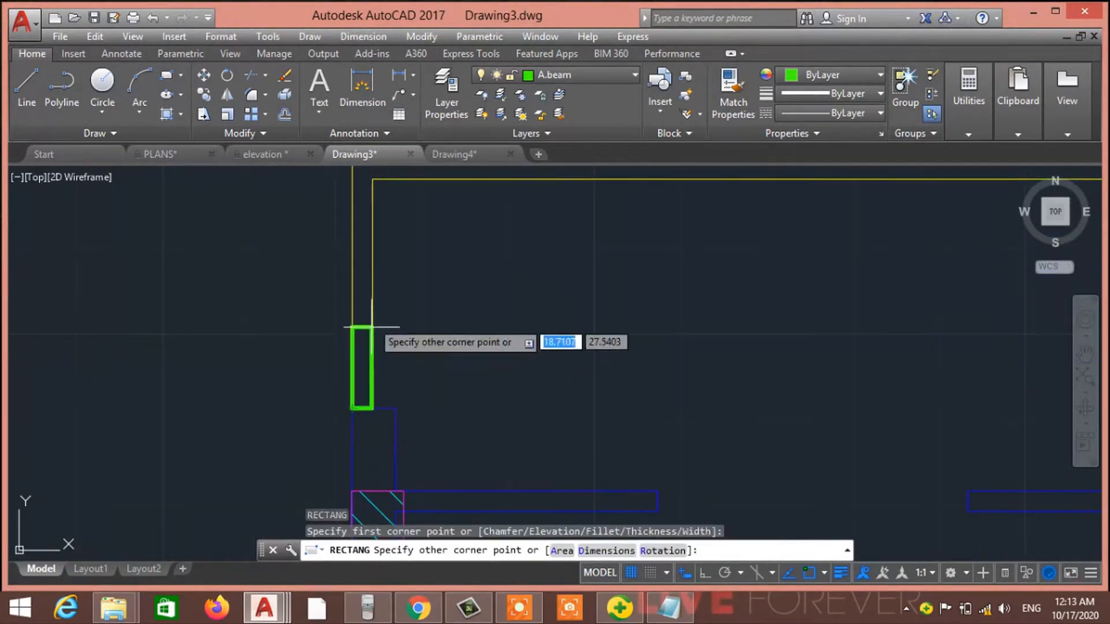
middle_drag(376, 222, 413, 404)
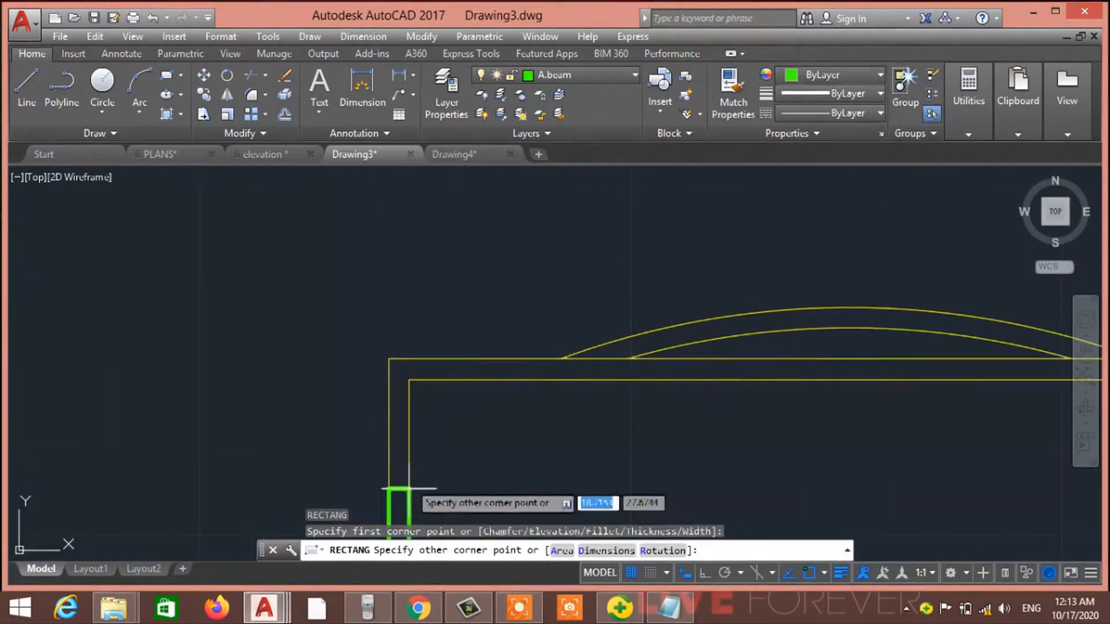
click(404, 359)
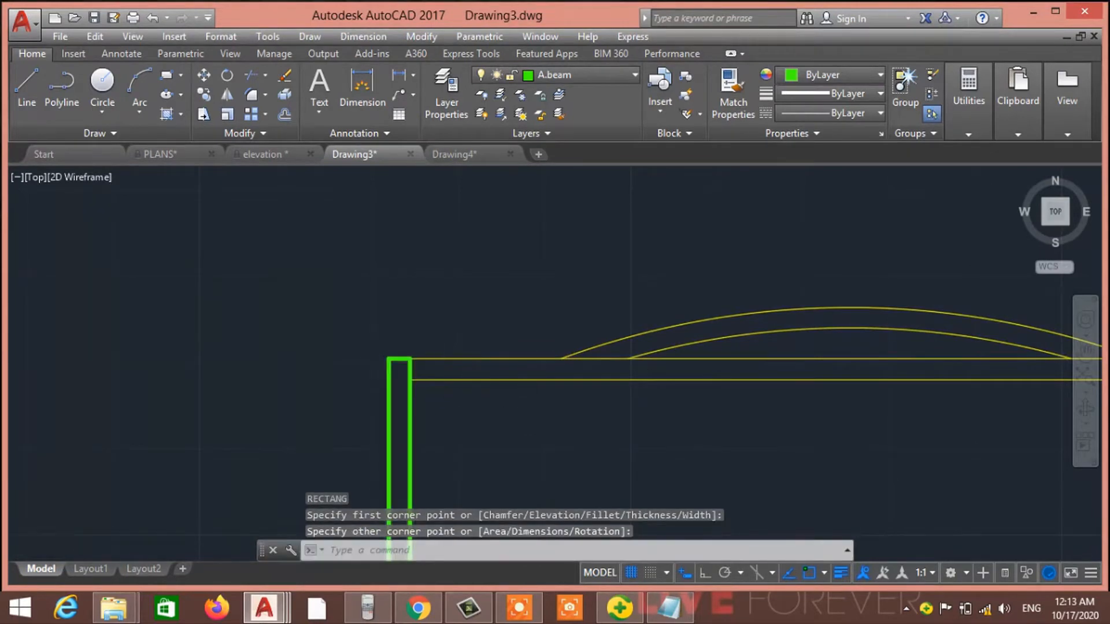
Step: Examine the beam layout of the left plan, from the upper balconies past the staircase core to the lower balcony beams
scroll(468, 324, down, 3)
middle_drag(783, 416, 478, 319)
scroll(454, 353, down, 4)
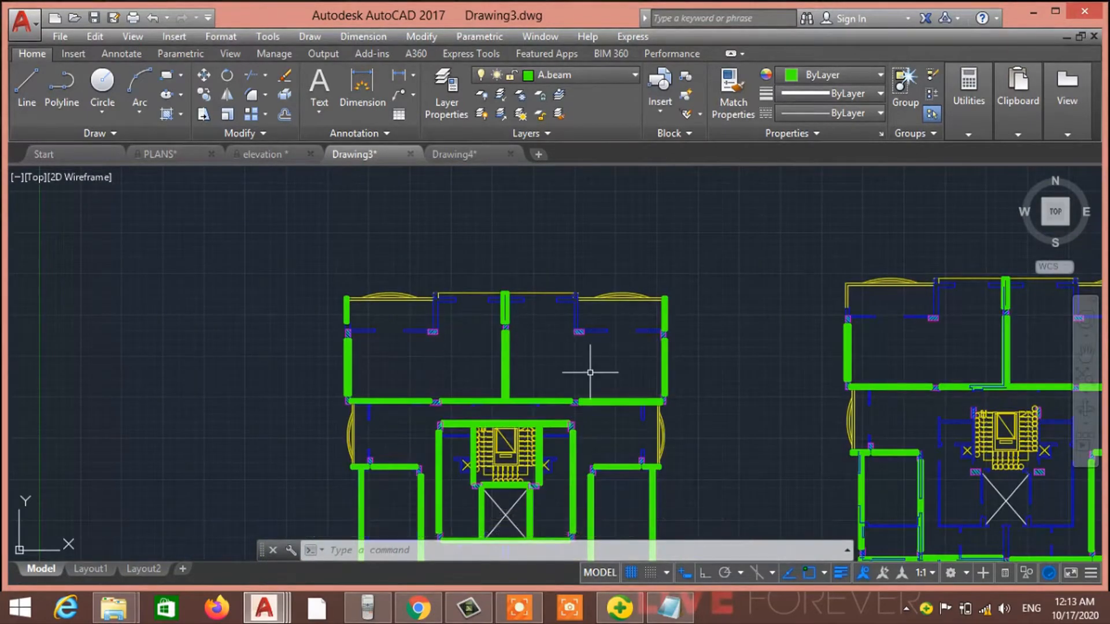
middle_drag(575, 359, 553, 287)
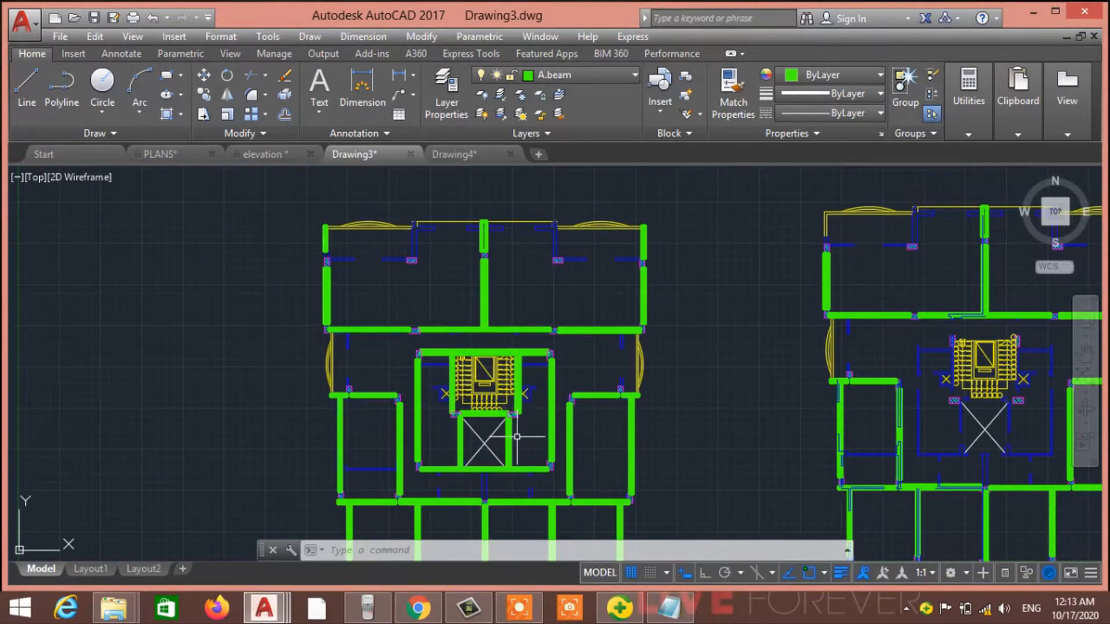
middle_drag(517, 437, 515, 353)
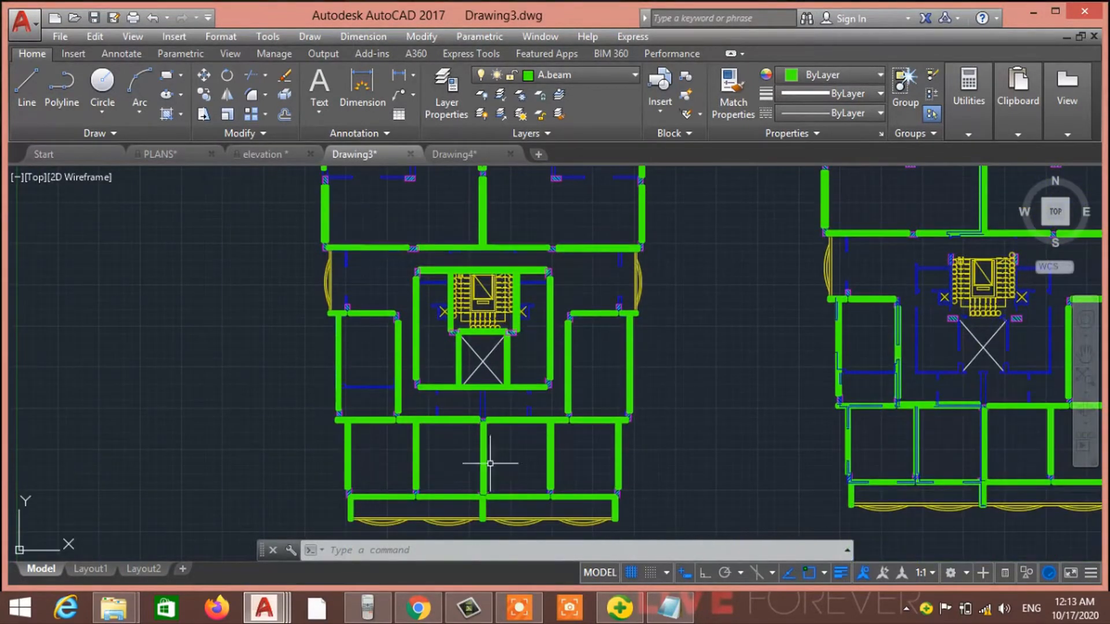
middle_drag(482, 516, 480, 453)
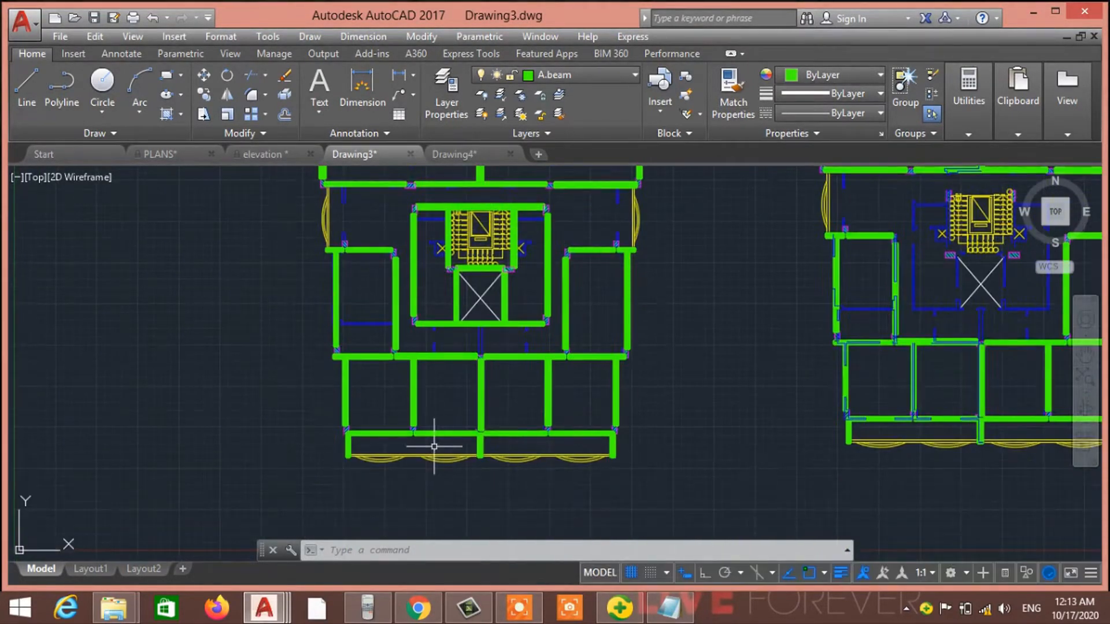
scroll(498, 428, up, 6)
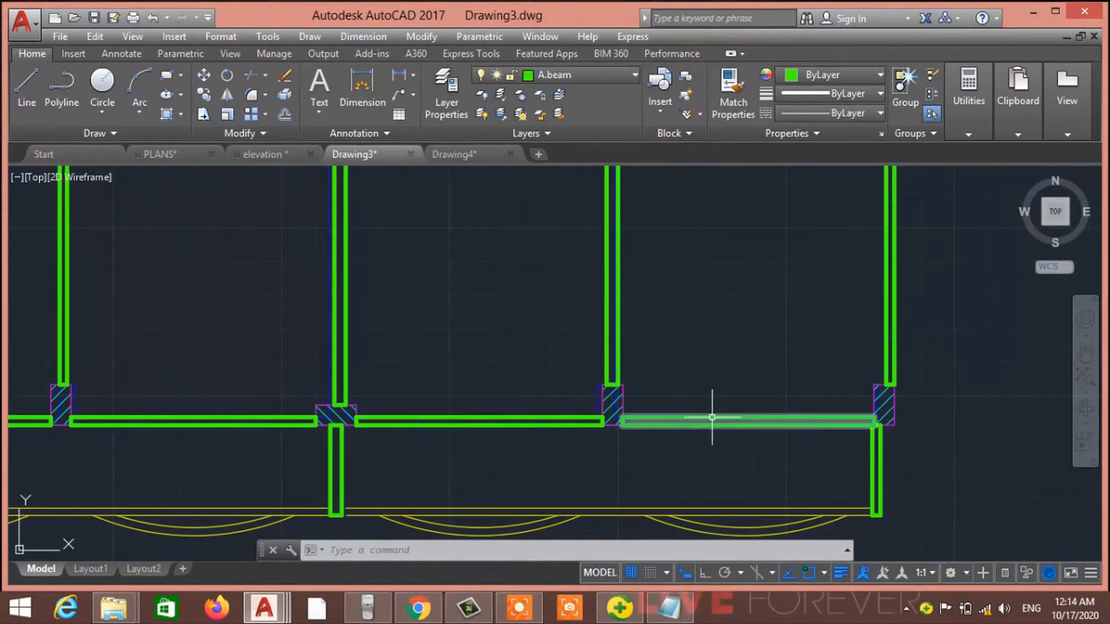
scroll(419, 378, down, 6)
middle_drag(509, 308, 514, 366)
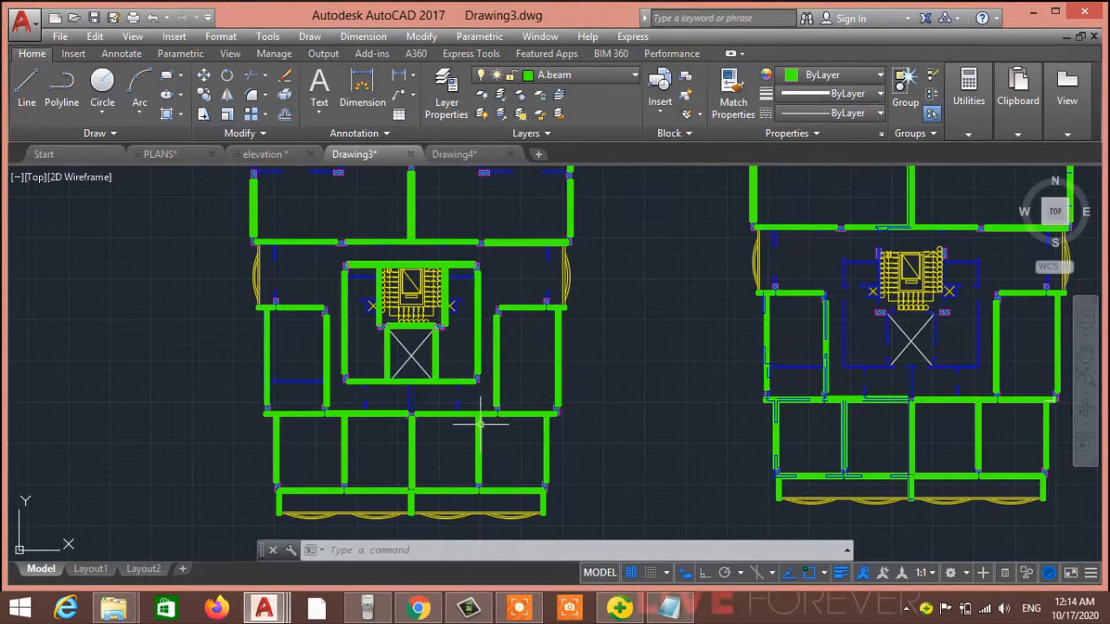
Step: Draw a vertical rectangular beam over the short blue wall segments right of centre, between the two horizontal beams below the shaft
scroll(478, 424, up, 5)
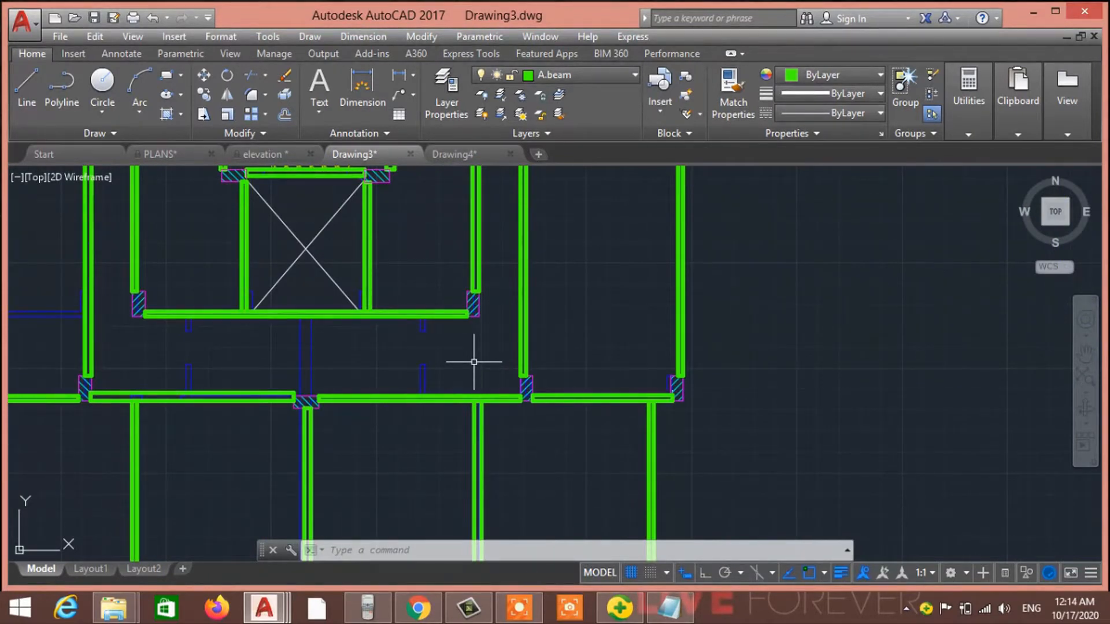
text(rec)
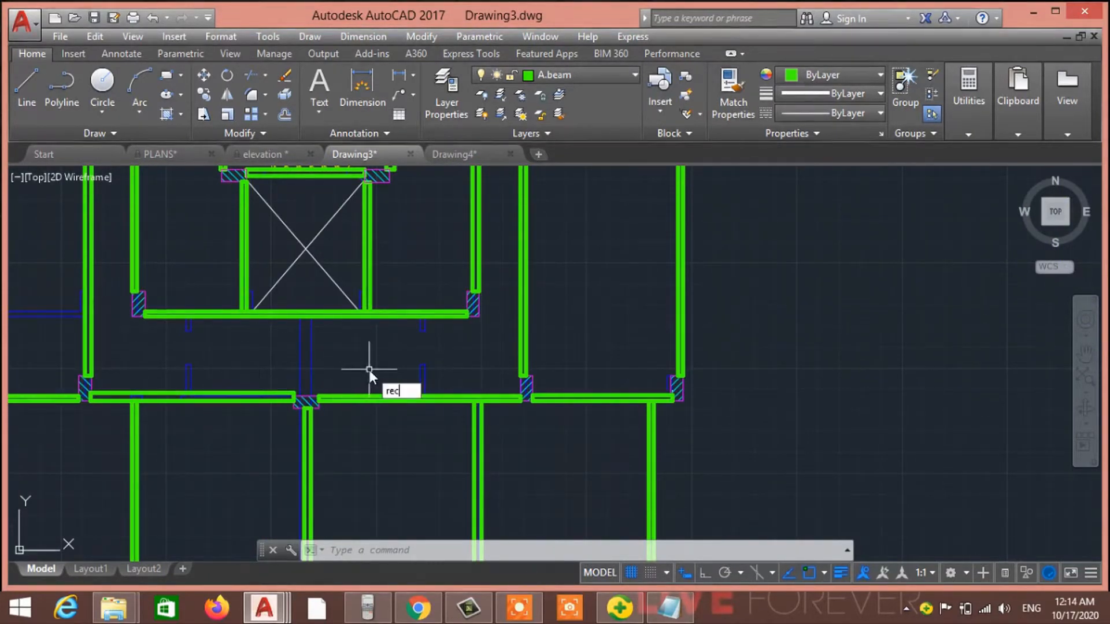
key(Return)
scroll(418, 364, up, 4)
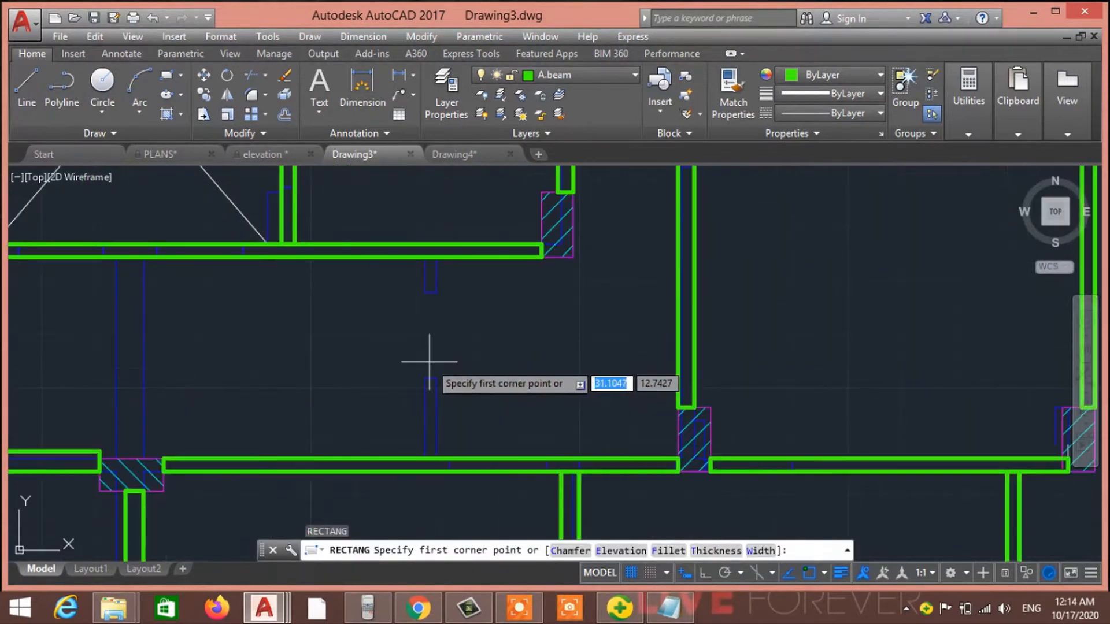
click(437, 458)
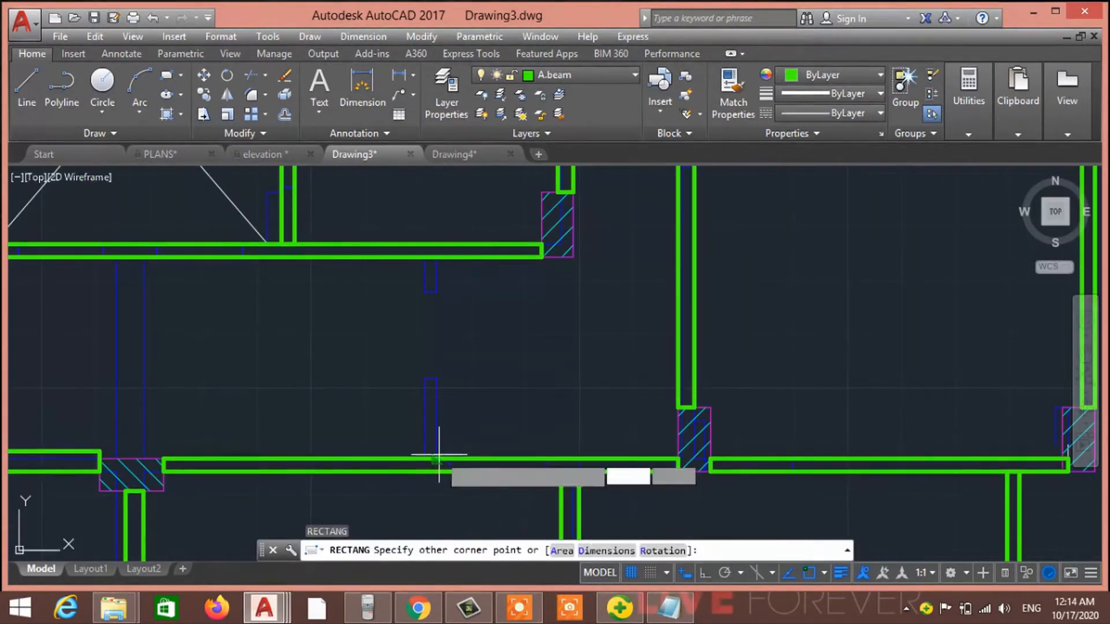
click(425, 267)
Step: Draw a matching vertical rectangular beam over the short blue wall segments left of centre, between the two horizontal beams below the shaft
middle_drag(390, 351, 630, 349)
text(rec)
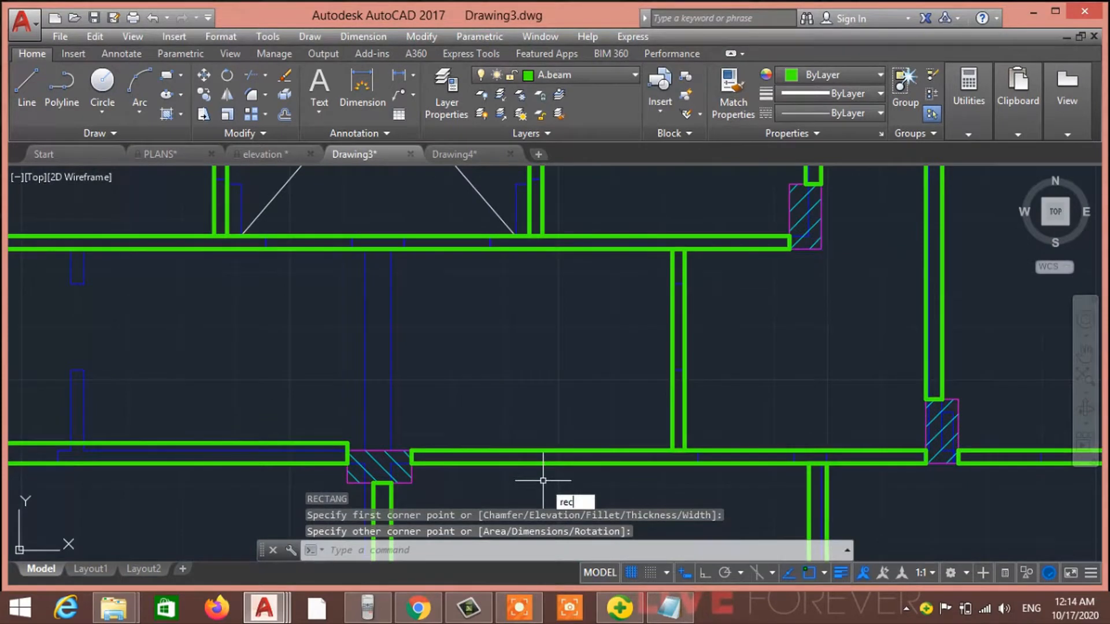
key(Return)
middle_drag(359, 407, 718, 395)
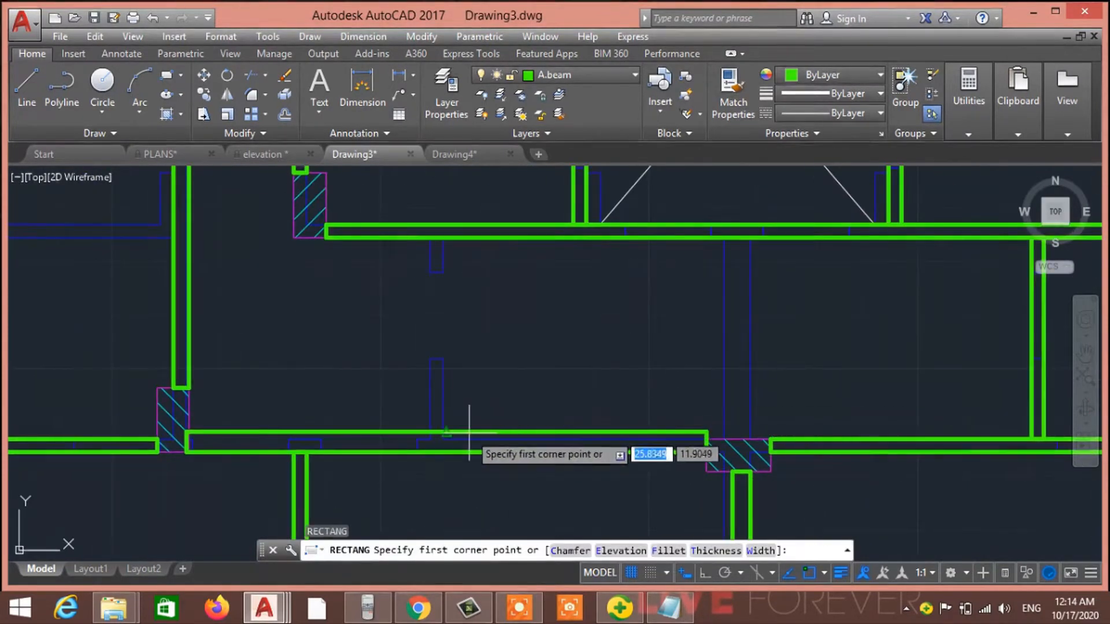
click(445, 432)
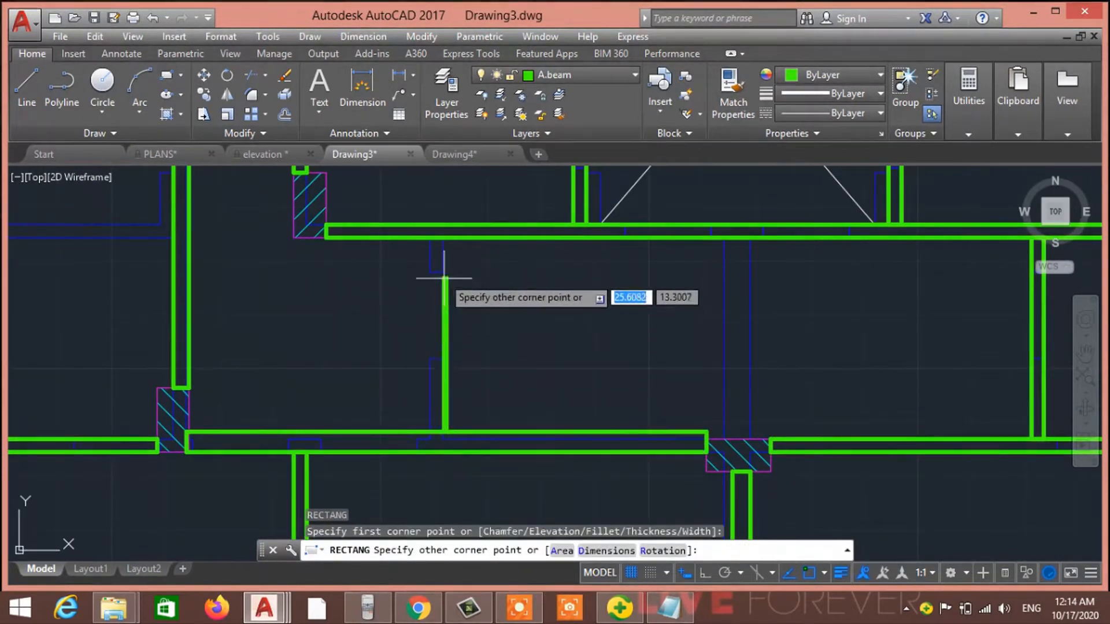
click(430, 237)
scroll(586, 380, down, 4)
key(Escape)
key(Escape)
key(Escape)
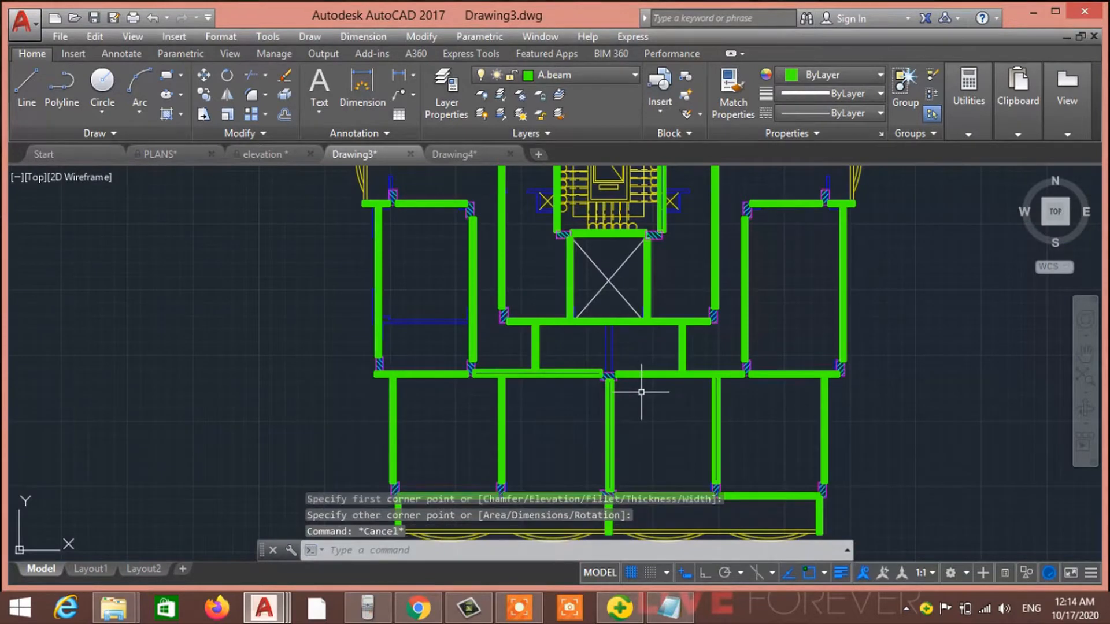
Step: Review the left plan's beam layout around the staircase, shaft and connecting beams against the neighbouring plan
scroll(719, 322, down, 2)
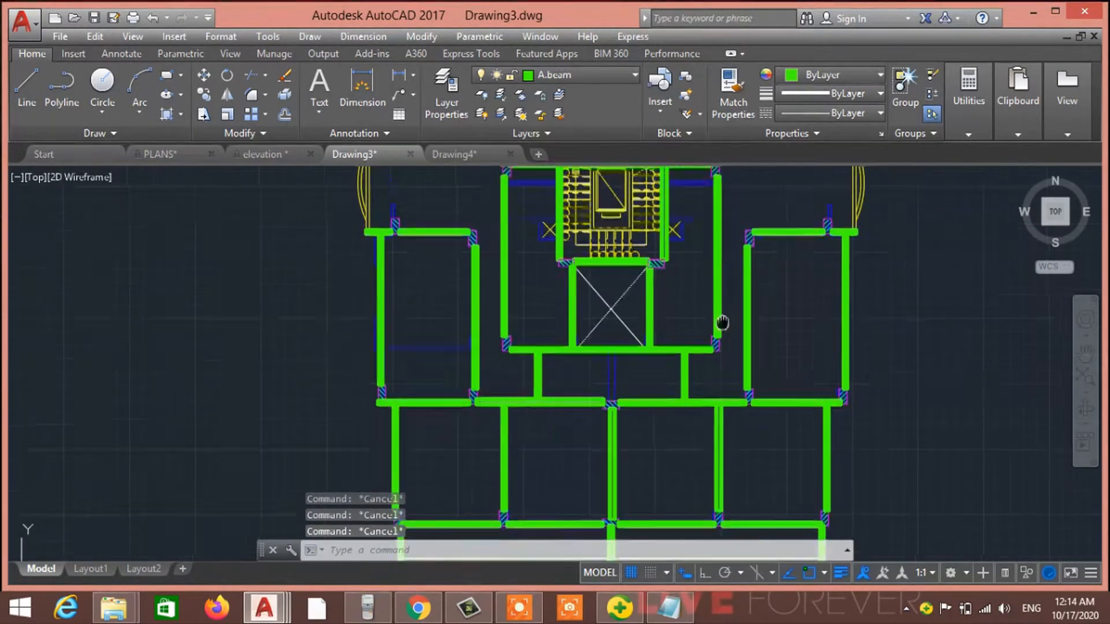
scroll(711, 339, up, 2)
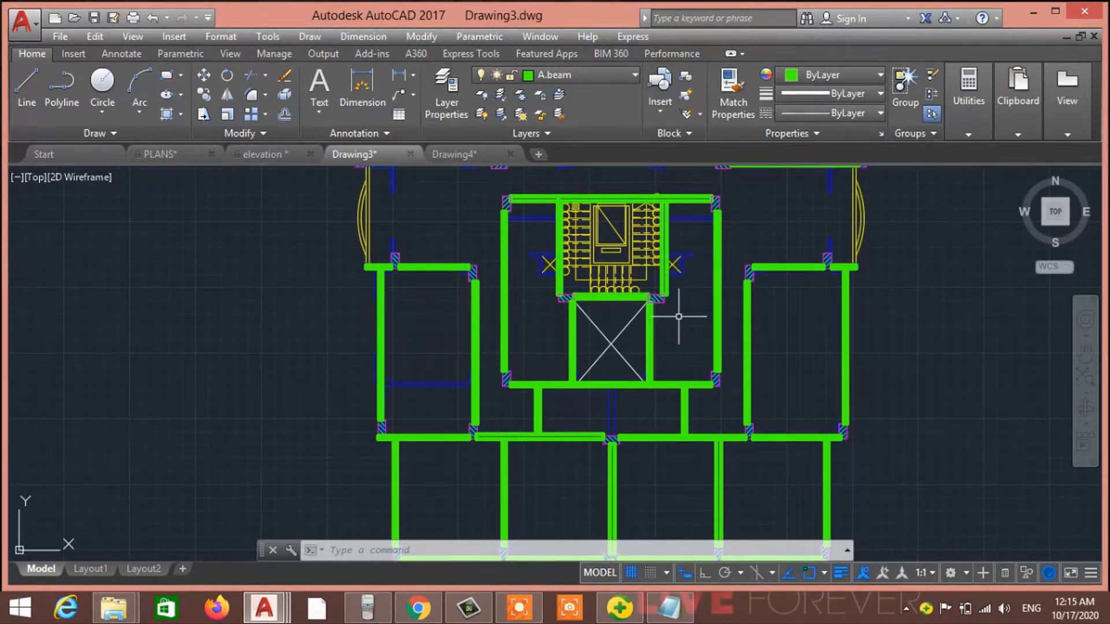
scroll(679, 317, down, 3)
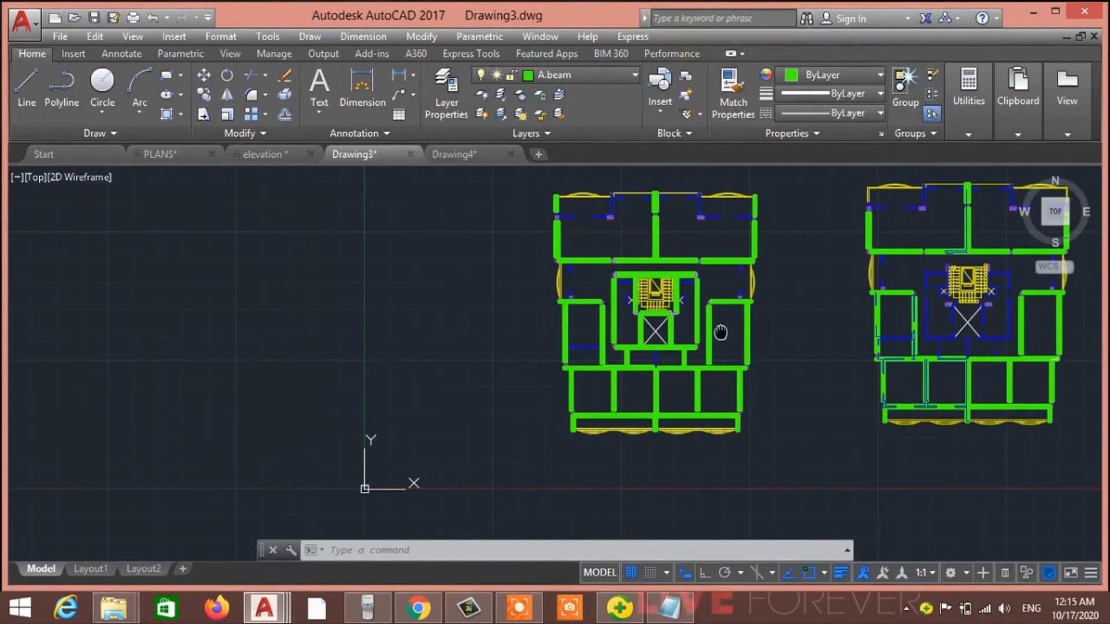
middle_drag(719, 330, 719, 395)
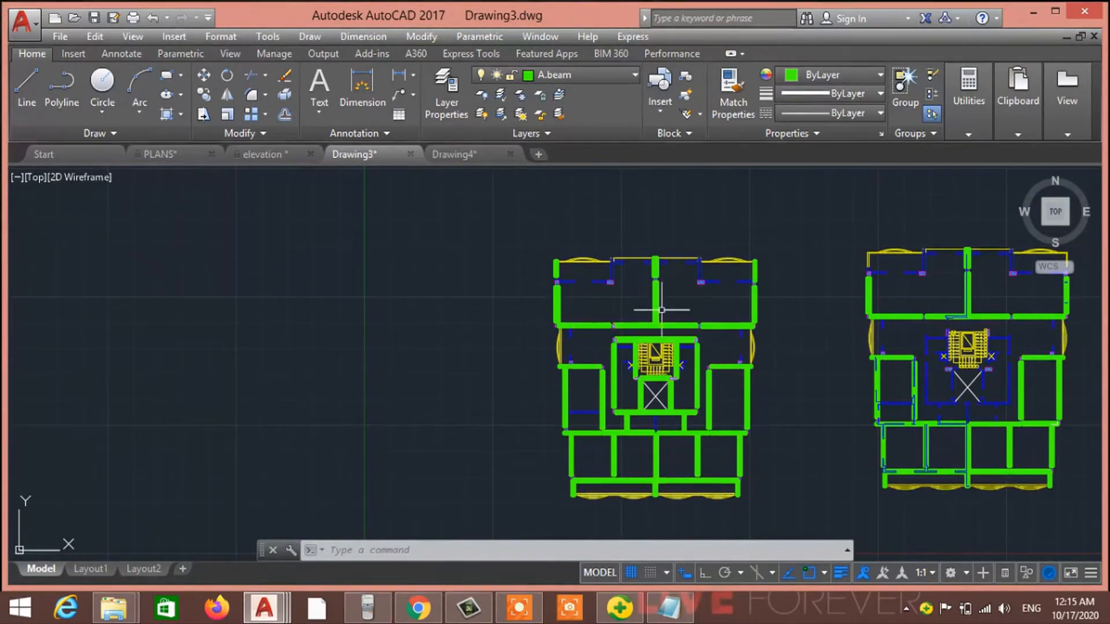
scroll(602, 356, up, 4)
middle_drag(614, 457, 544, 374)
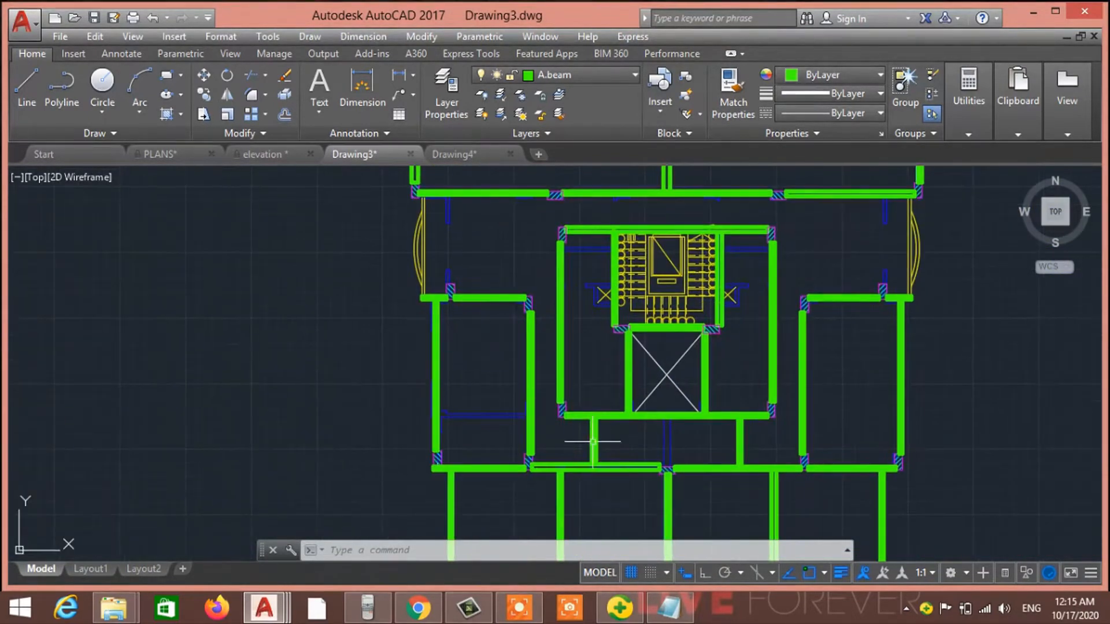
scroll(789, 391, down, 5)
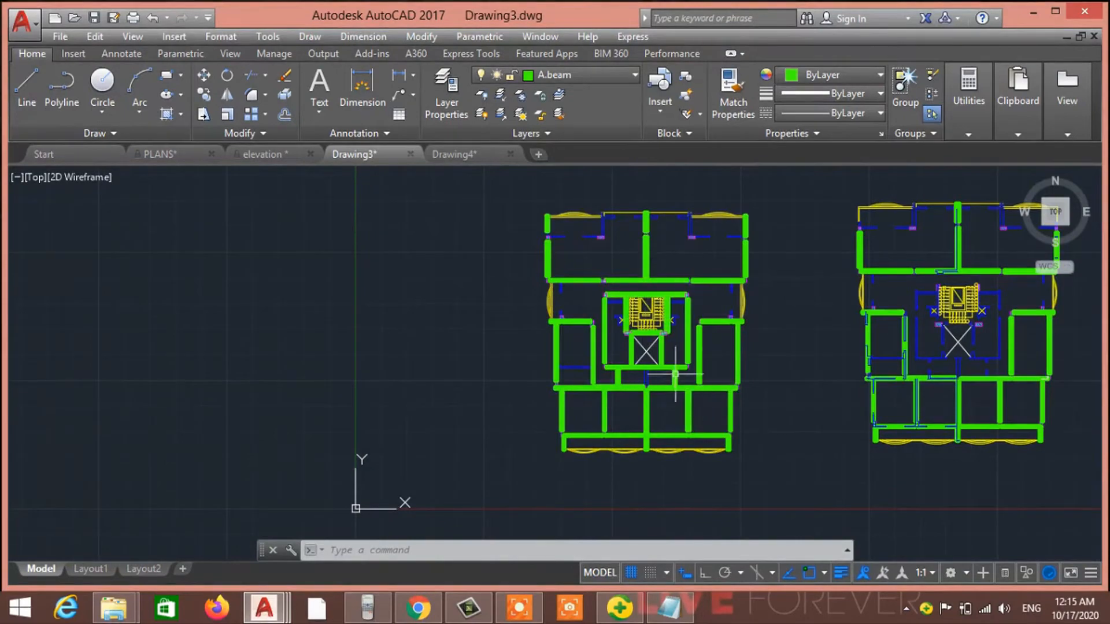
middle_drag(688, 386, 566, 356)
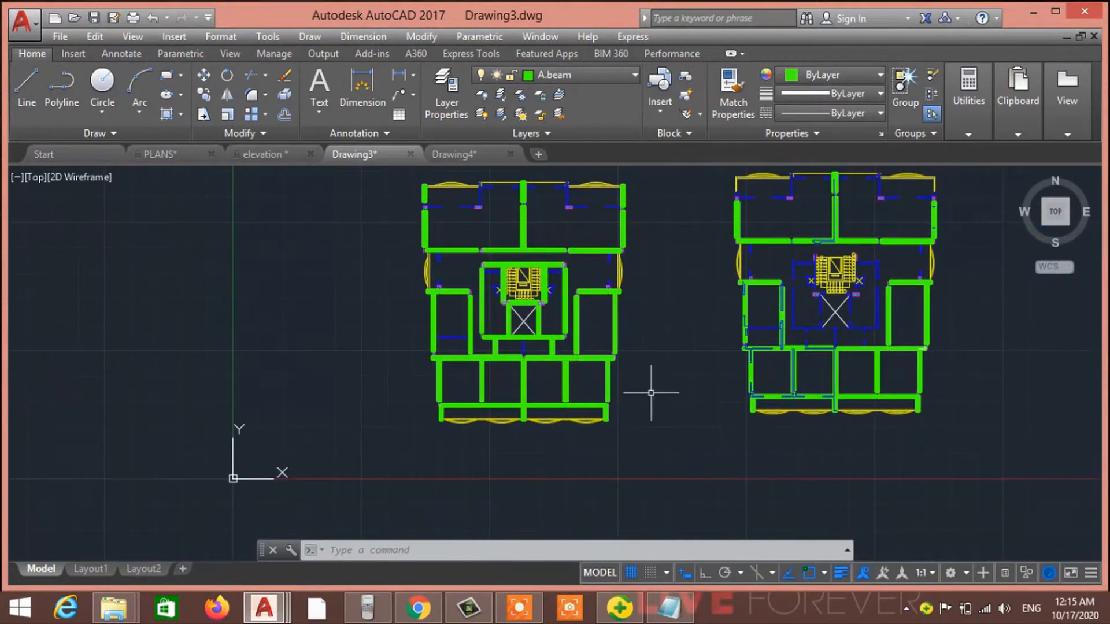
Step: Erase the neighbouring plan's green beams along the upper central wall and the horizontal wall line above the staircase
middle_drag(885, 316, 740, 361)
middle_drag(671, 339, 598, 341)
scroll(643, 271, up, 4)
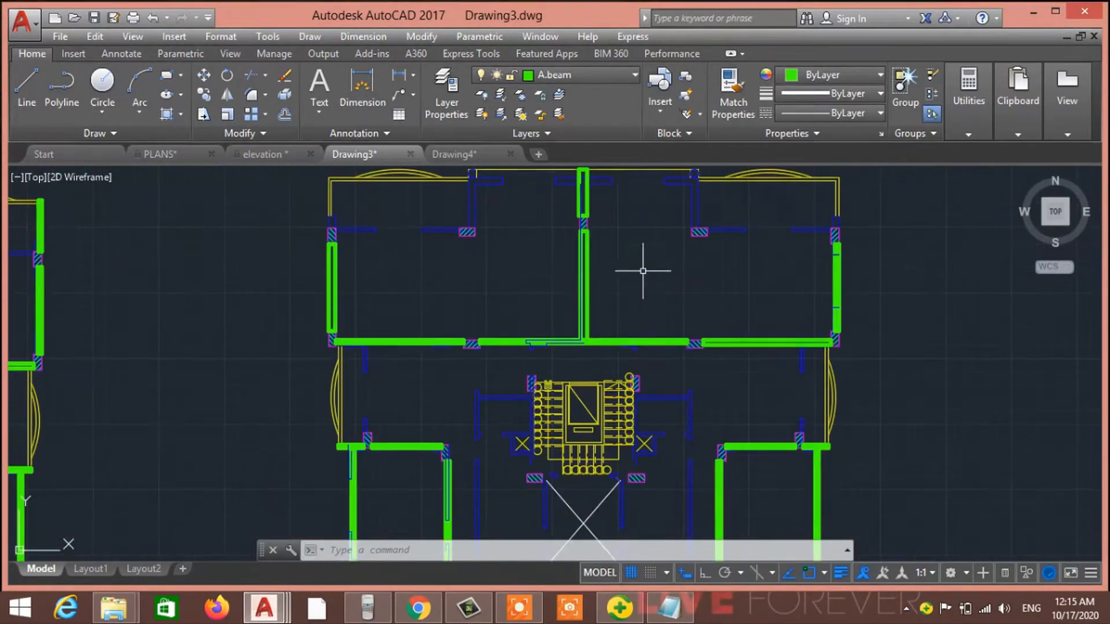
click(589, 256)
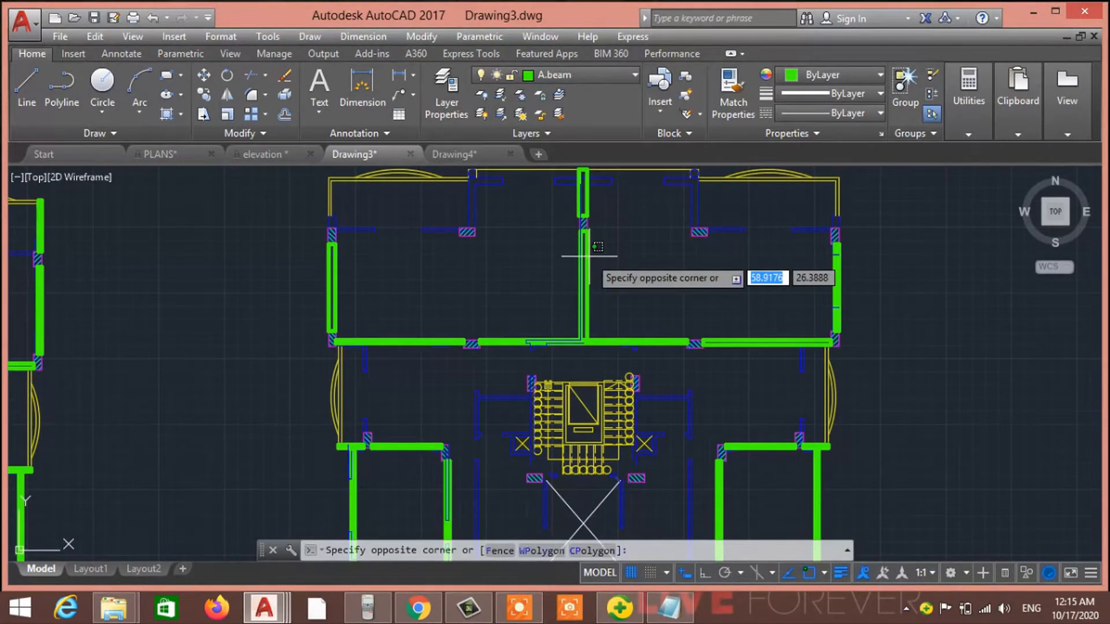
click(591, 260)
key(Delete)
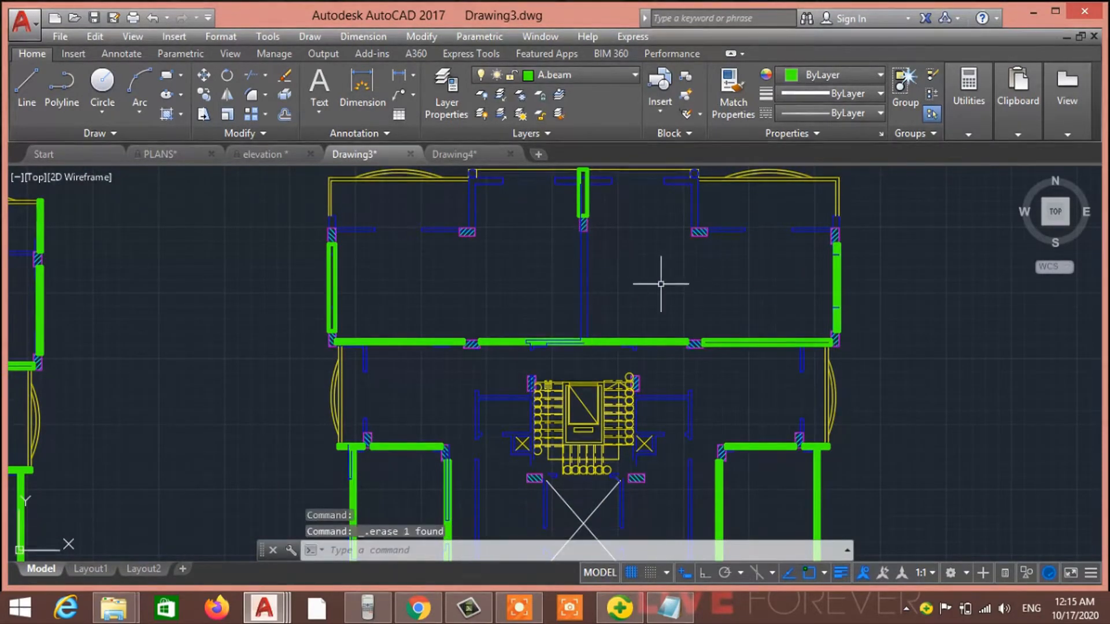
click(650, 341)
key(Delete)
click(769, 344)
key(Delete)
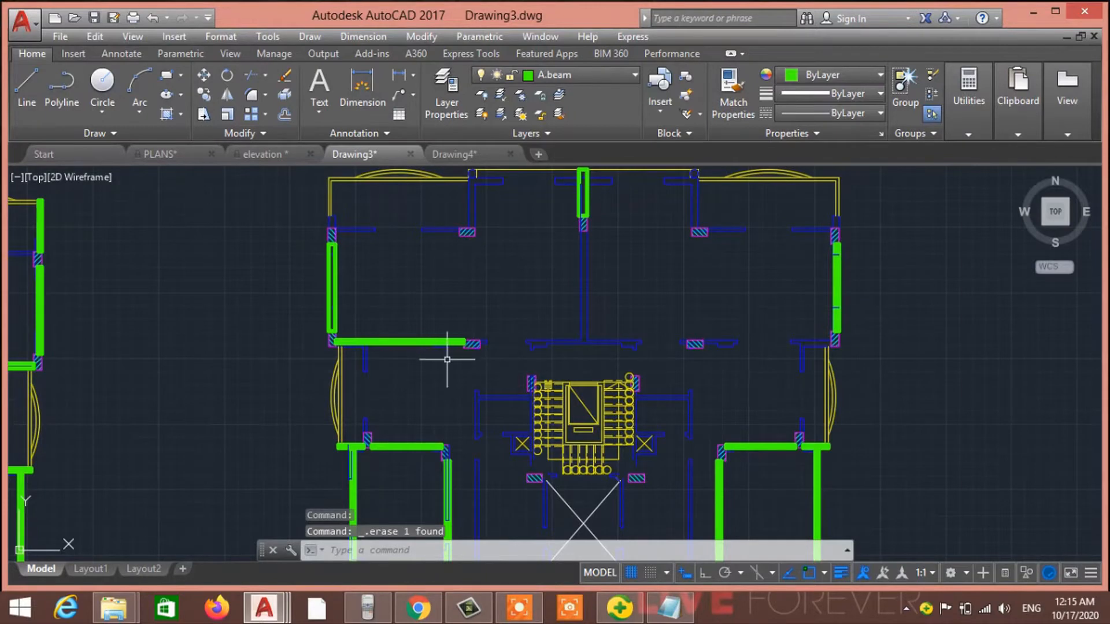
Step: Erase the remaining green beams of the neighbouring plan's upper half: the short top-centre one and both outer vertical ones
scroll(564, 345, down, 2)
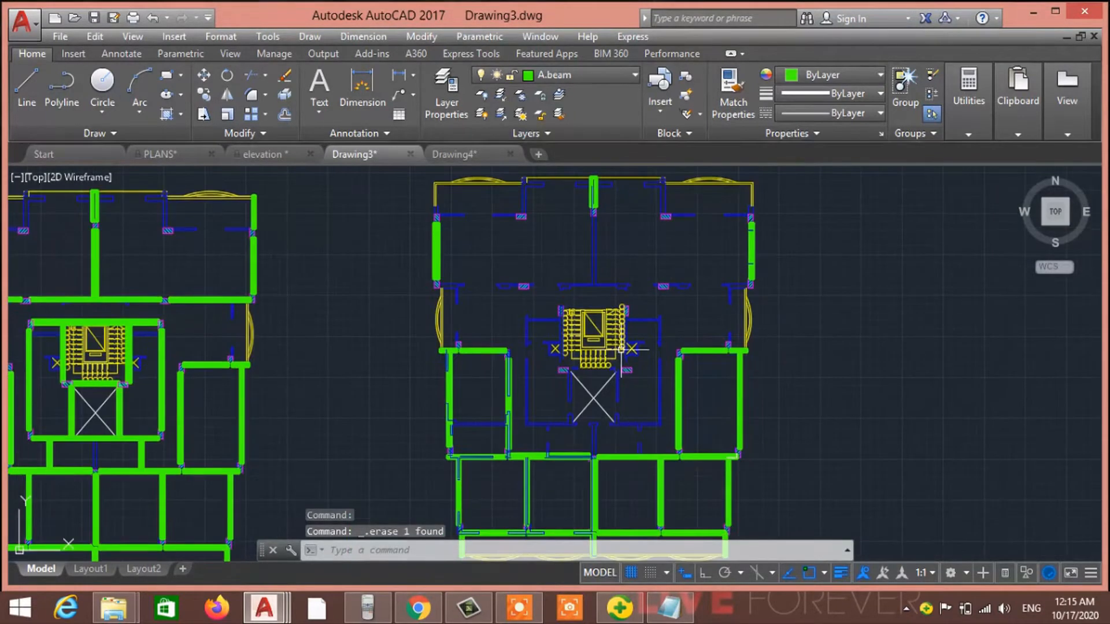
scroll(599, 205, up, 4)
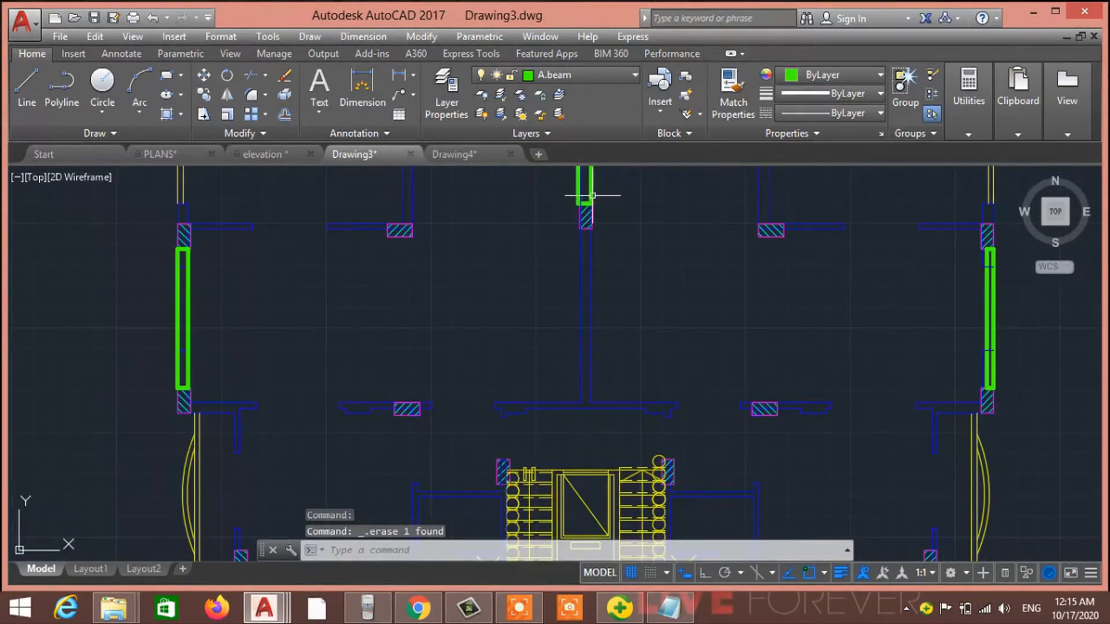
click(192, 289)
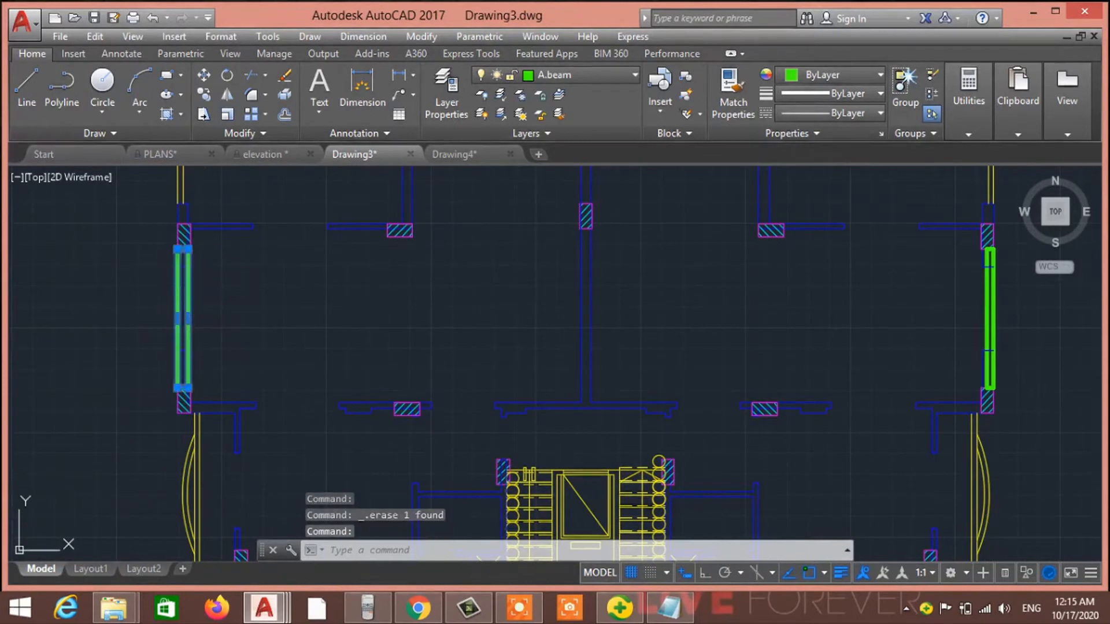
key(Delete)
click(982, 291)
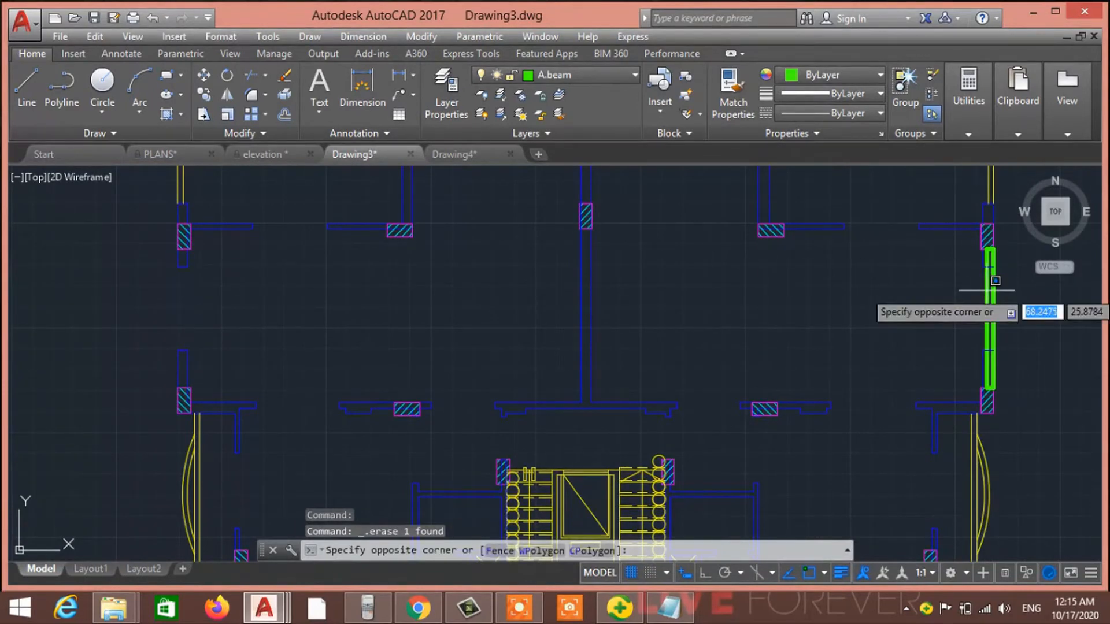
click(991, 297)
key(Delete)
Step: Erase the blue wall lines around the upper right balcony and the central wall with its short side stubs in the neighbouring plan
scroll(903, 301, down, 4)
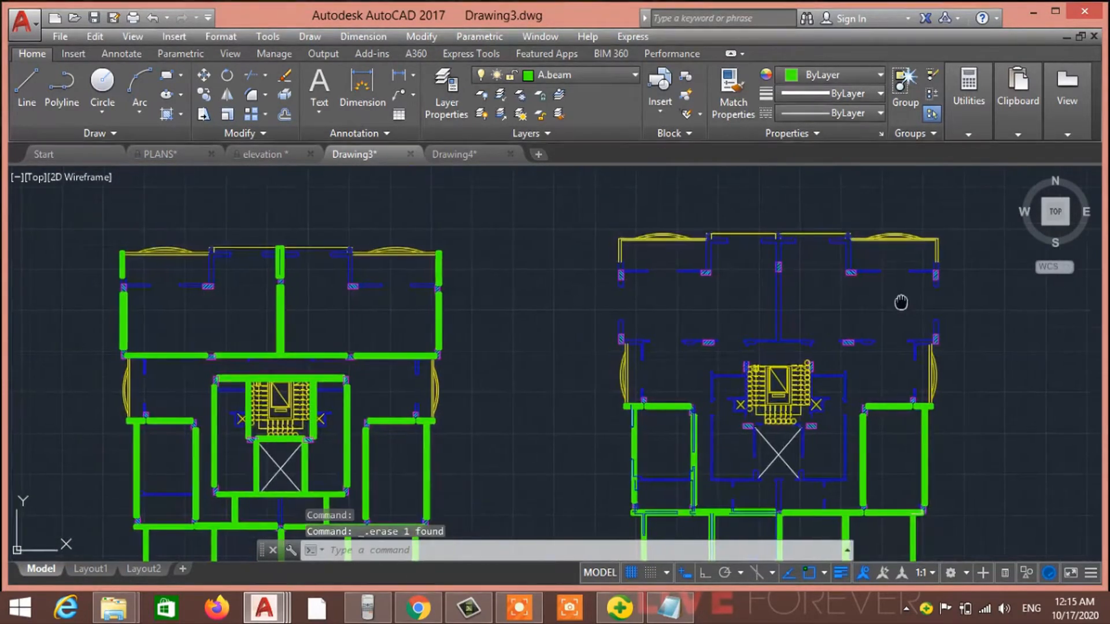
middle_drag(901, 303, 902, 382)
scroll(908, 378, up, 6)
click(942, 327)
click(881, 231)
click(872, 382)
click(722, 237)
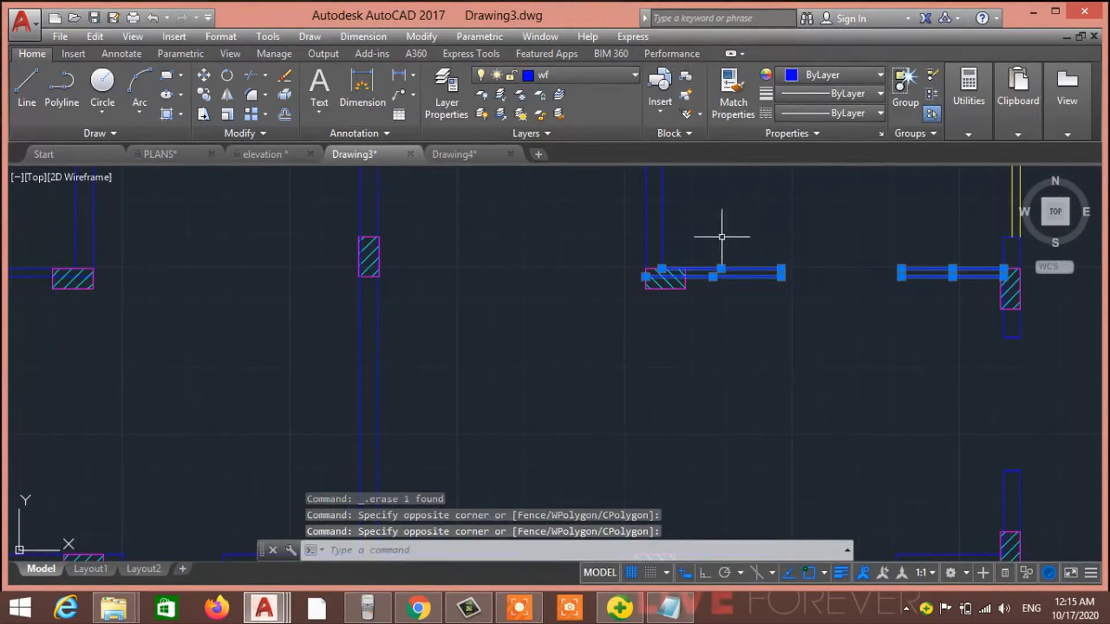
middle_drag(722, 237, 788, 434)
click(796, 456)
click(700, 388)
click(698, 363)
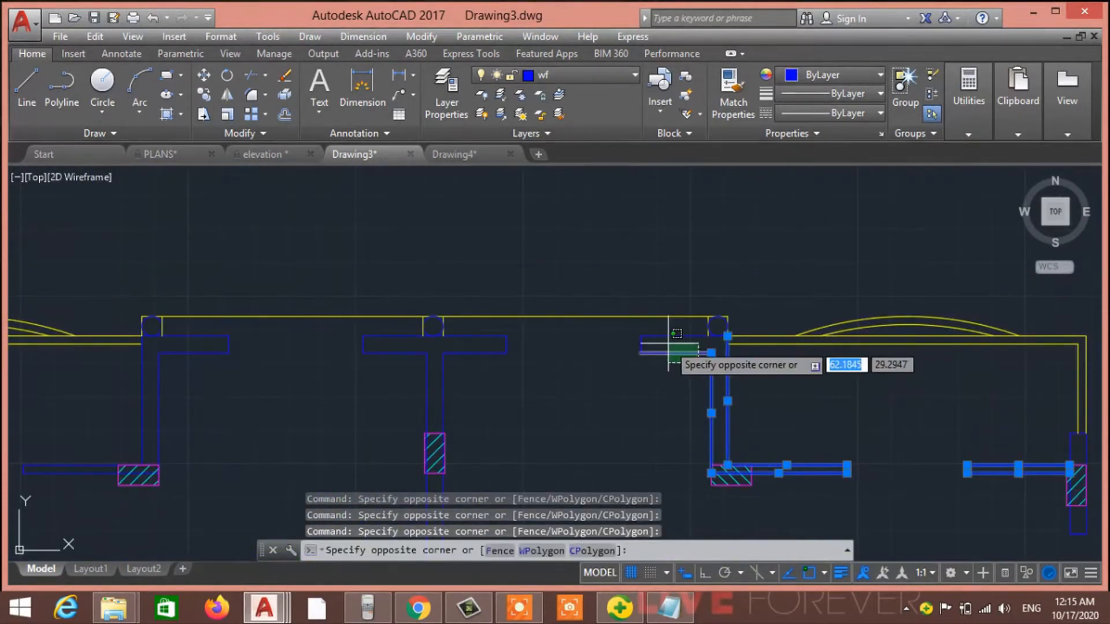
click(634, 333)
click(537, 405)
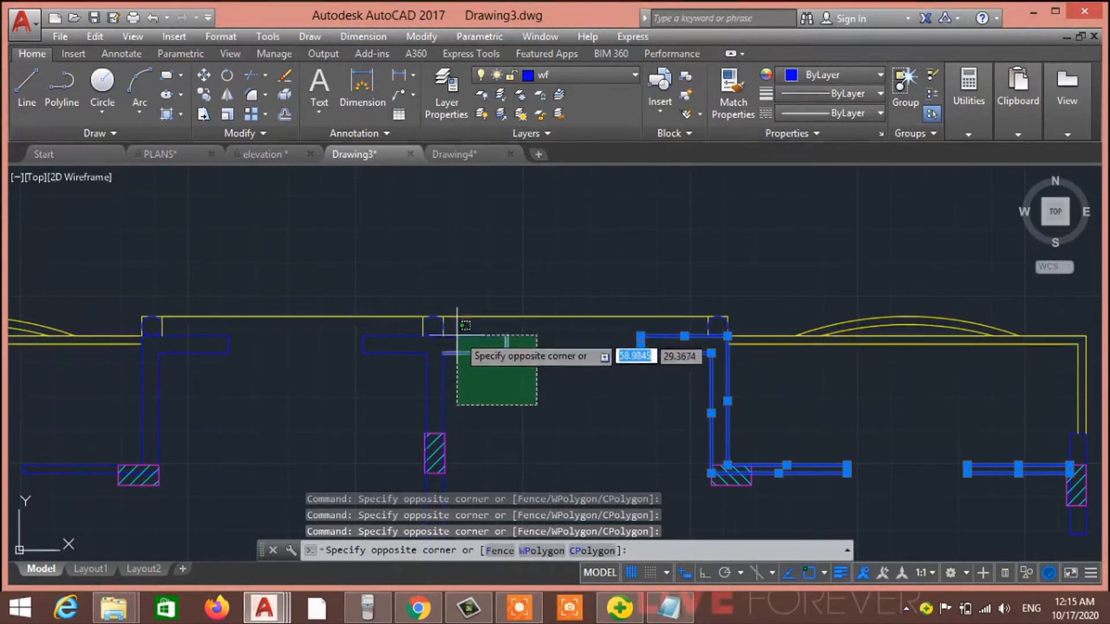
click(457, 335)
click(396, 396)
click(391, 379)
click(395, 387)
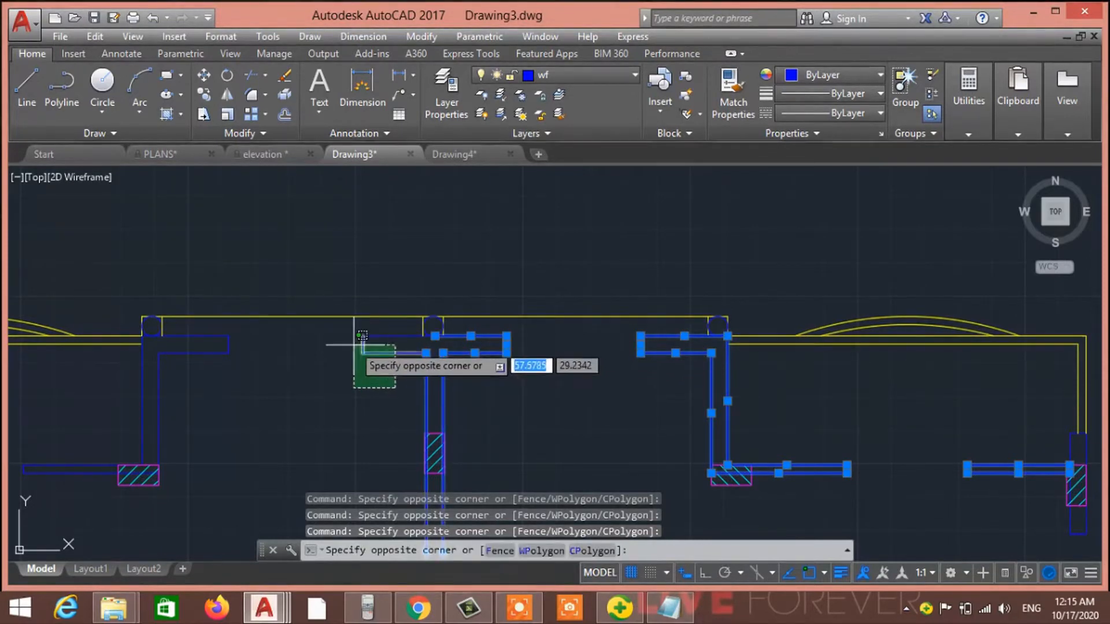
click(347, 334)
key(Delete)
Step: Erase the matching blue wall lines around the upper left balcony, keeping the hatched columns
middle_drag(481, 397, 584, 305)
scroll(476, 357, down, 2)
middle_drag(477, 356, 514, 371)
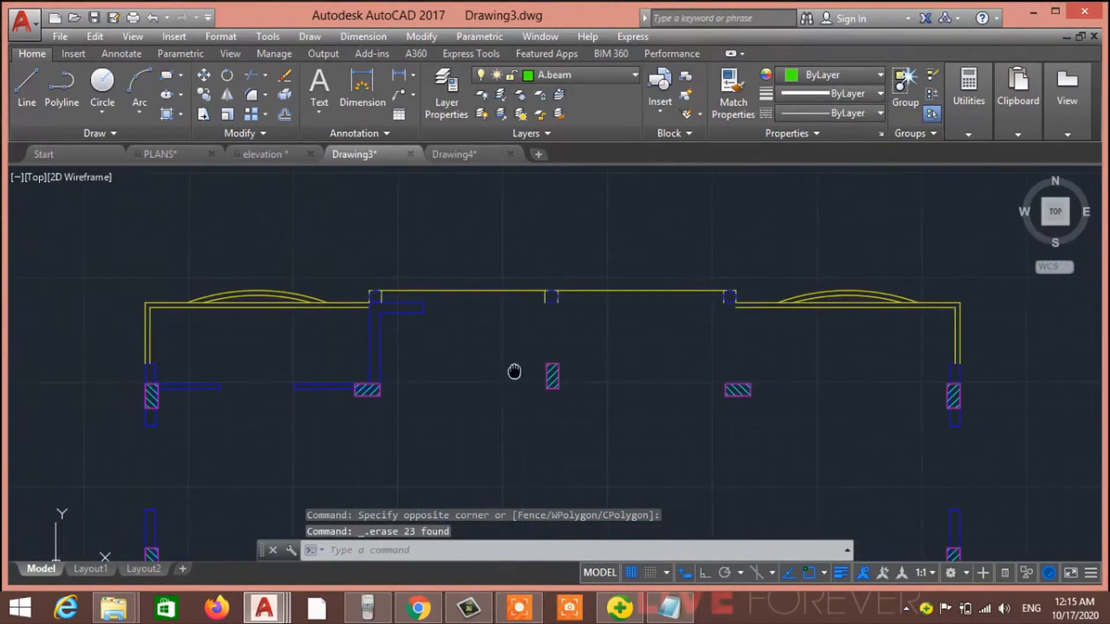
scroll(404, 367, up, 2)
click(404, 367)
click(333, 325)
click(489, 271)
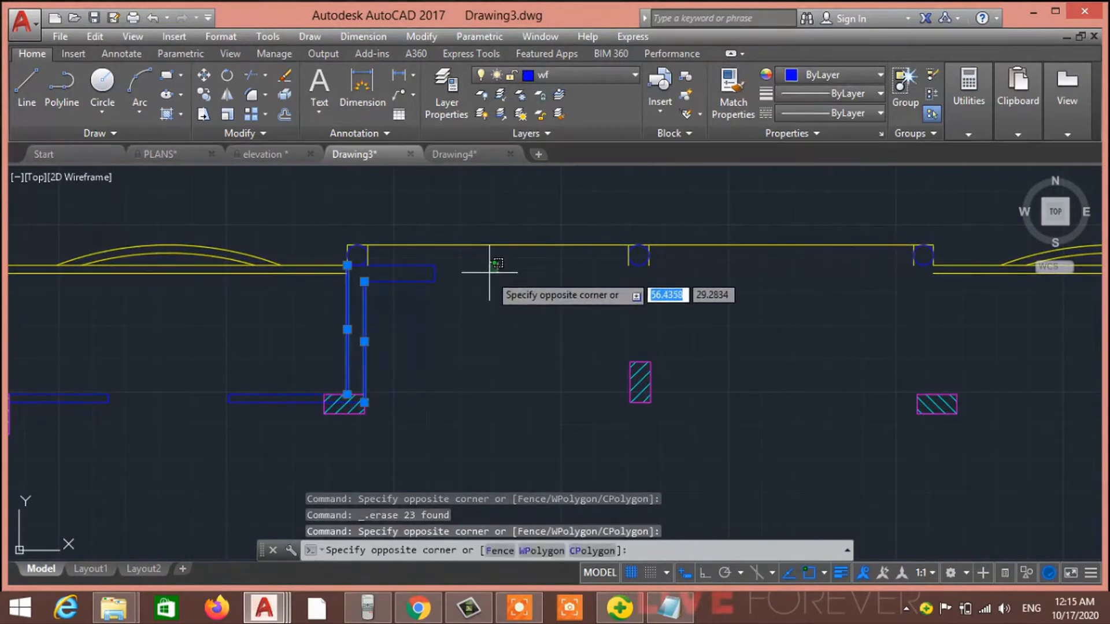
click(495, 459)
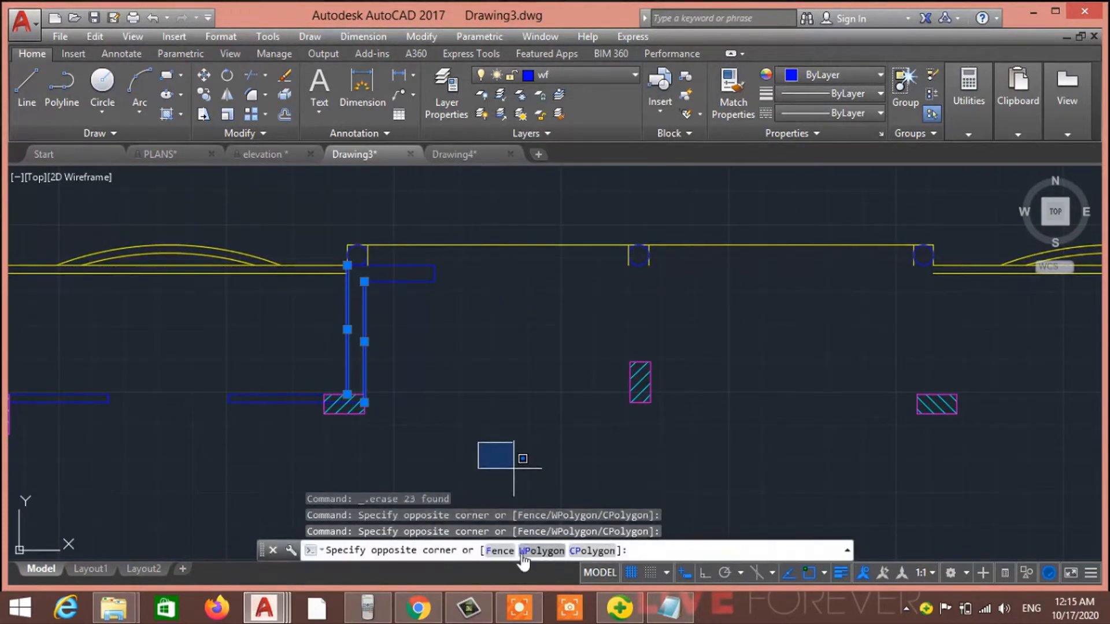
click(478, 446)
click(403, 266)
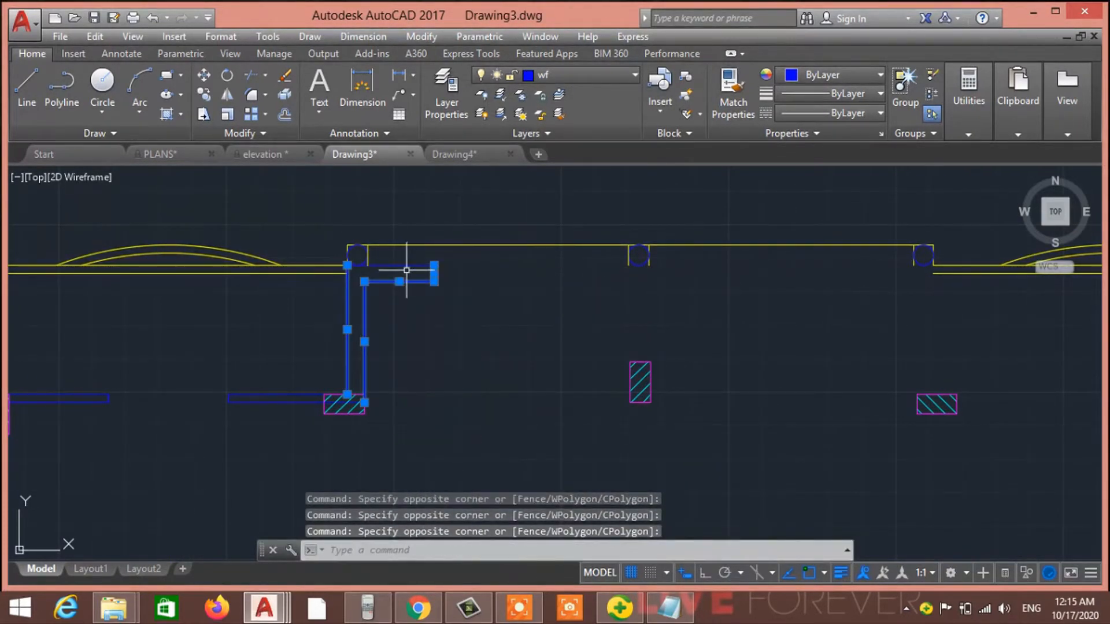
scroll(322, 355, down, 2)
middle_drag(322, 354, 358, 373)
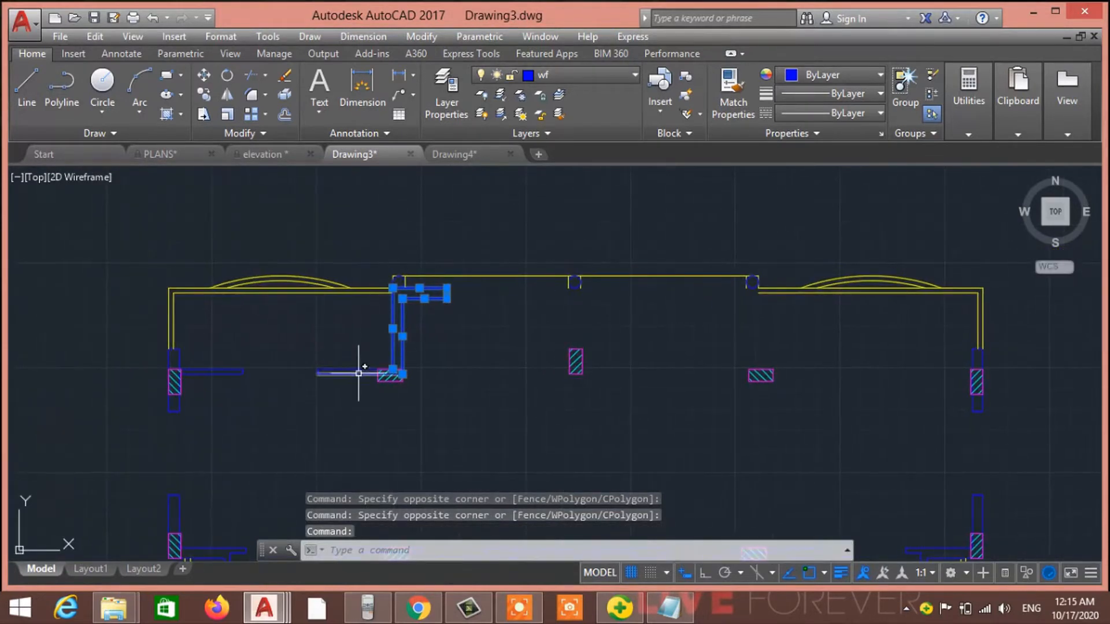
scroll(359, 373, up, 2)
click(359, 383)
click(151, 341)
key(Delete)
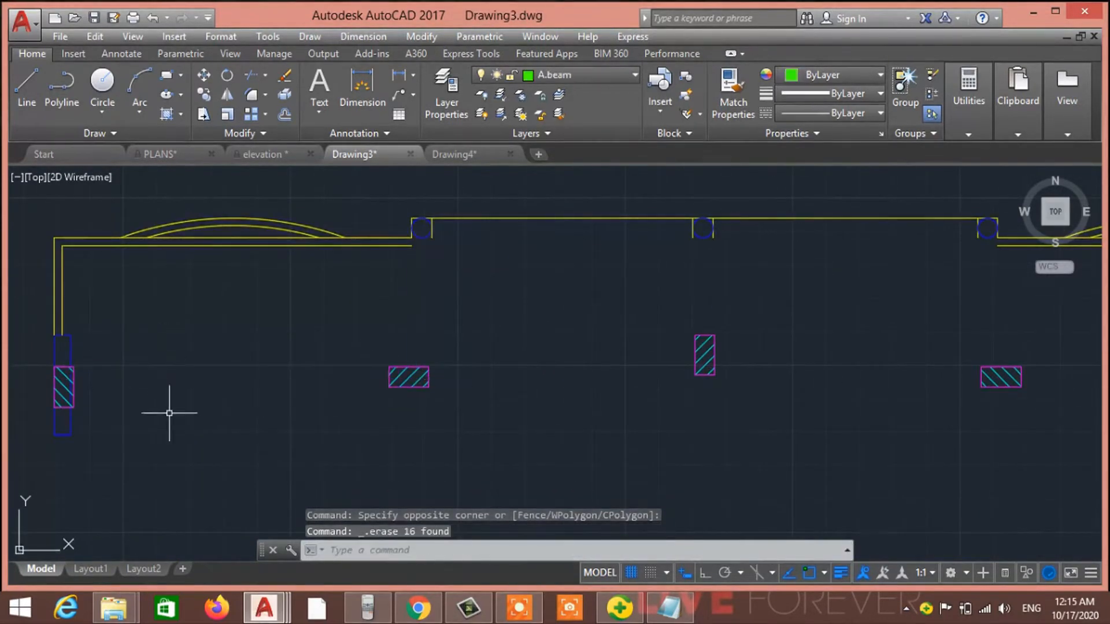
Step: Erase the upper right balcony's outer arc and its inner horizontal and vertical lines, leaving a single yellow outline
scroll(268, 377, down, 3)
scroll(215, 376, up, 1)
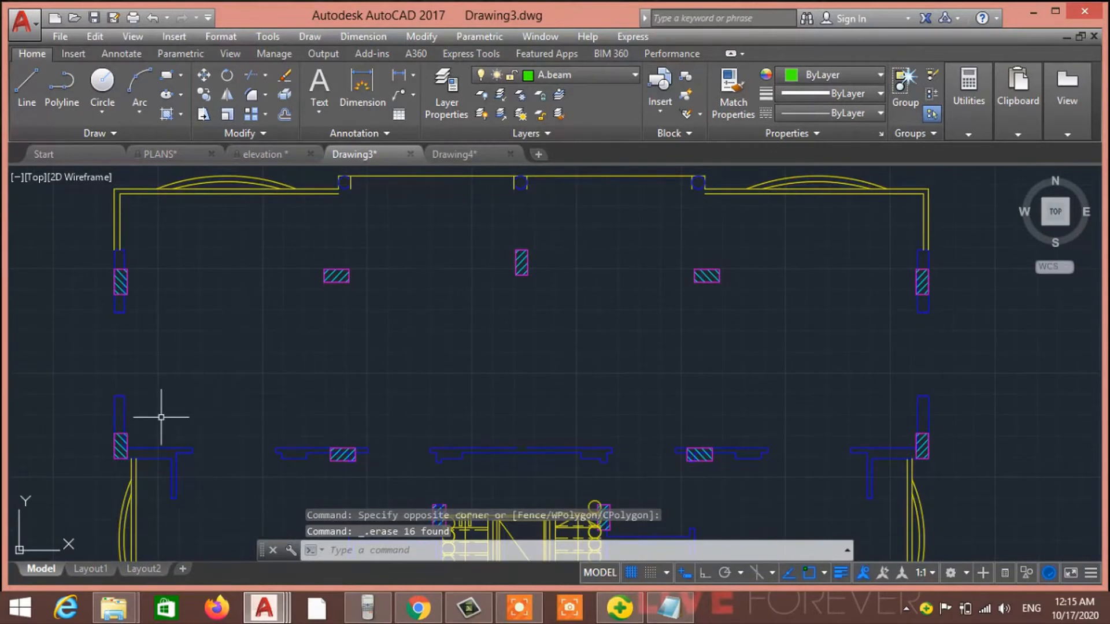
scroll(178, 384, down, 3)
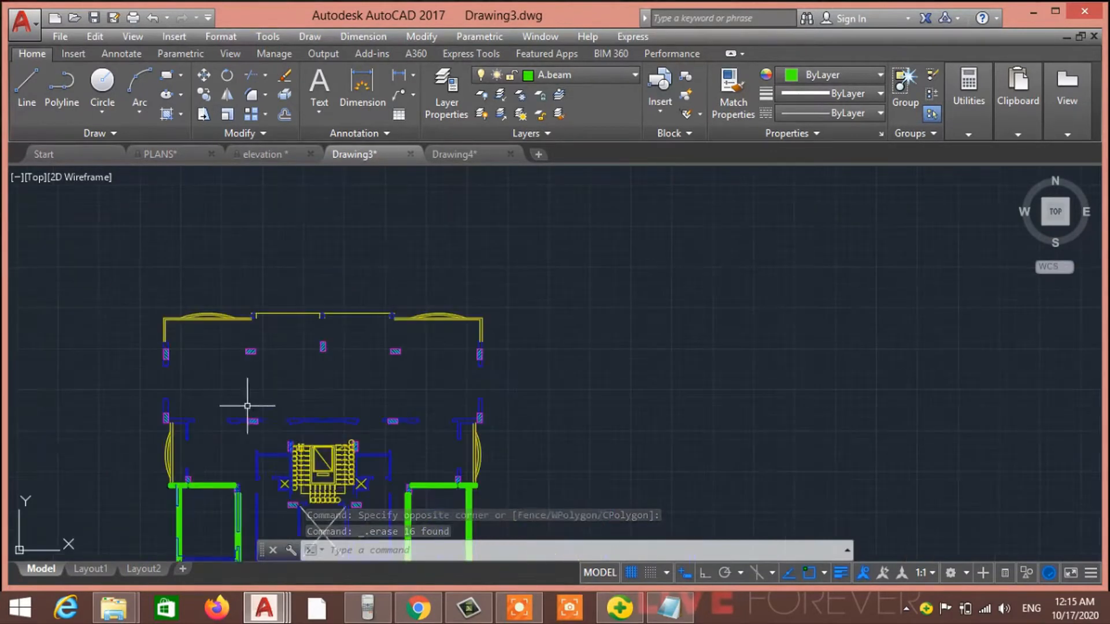
scroll(457, 385, up, 2)
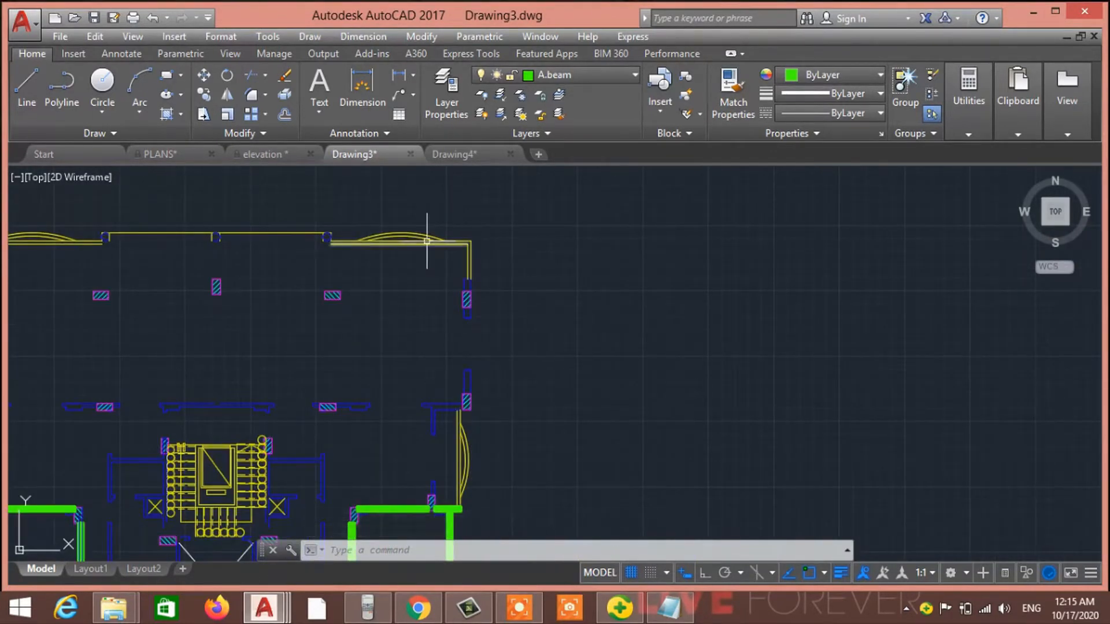
scroll(428, 237, up, 5)
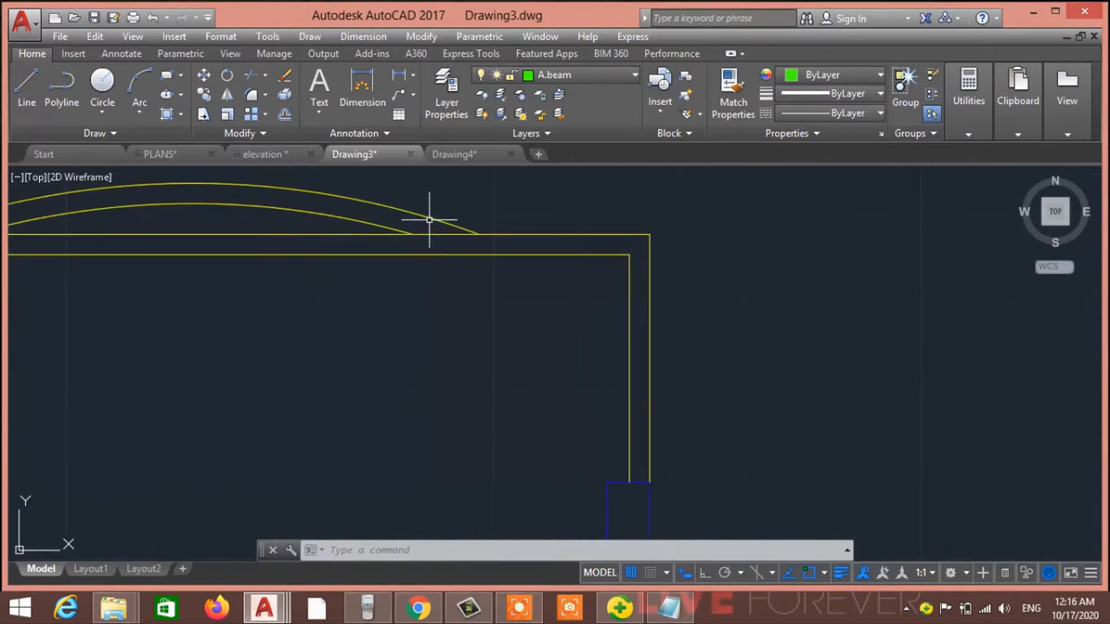
click(425, 217)
key(Delete)
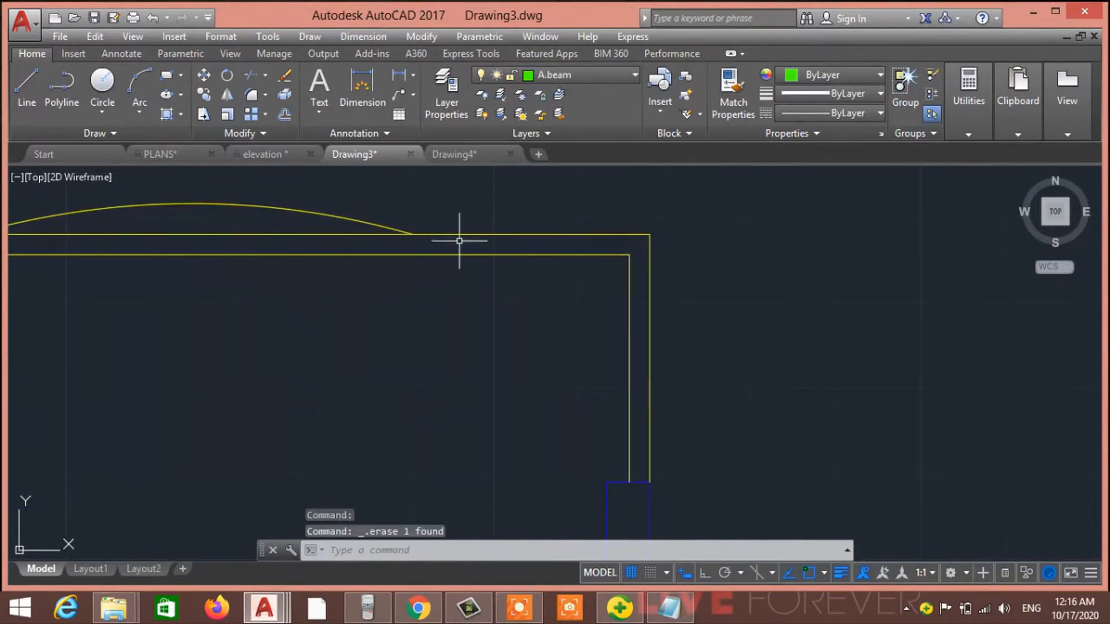
click(452, 255)
key(Delete)
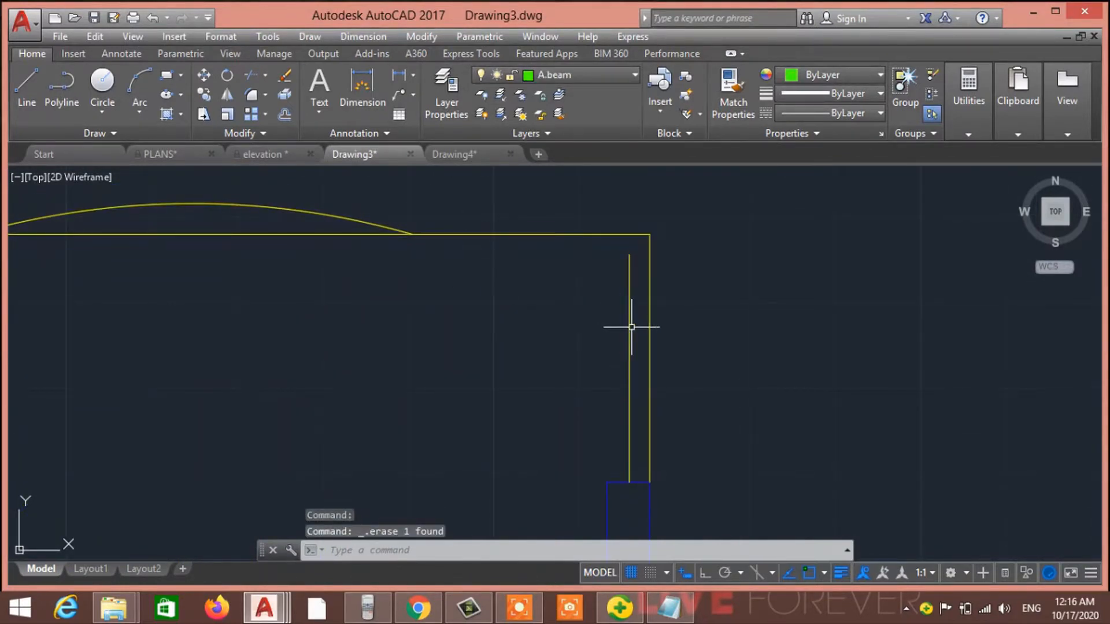
click(632, 326)
click(629, 342)
key(Delete)
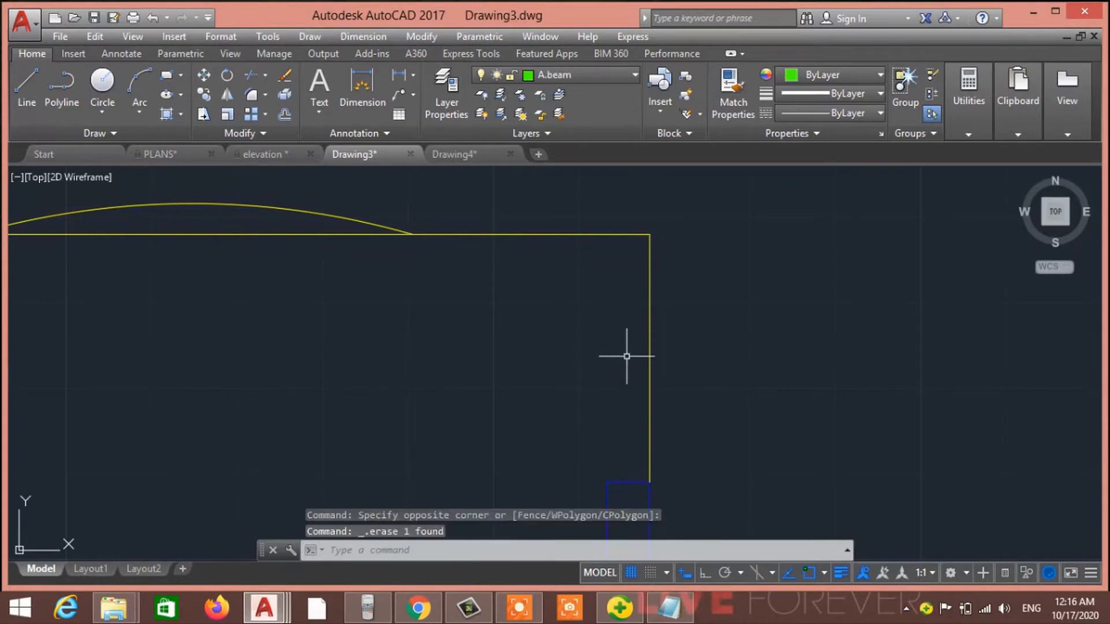
click(564, 72)
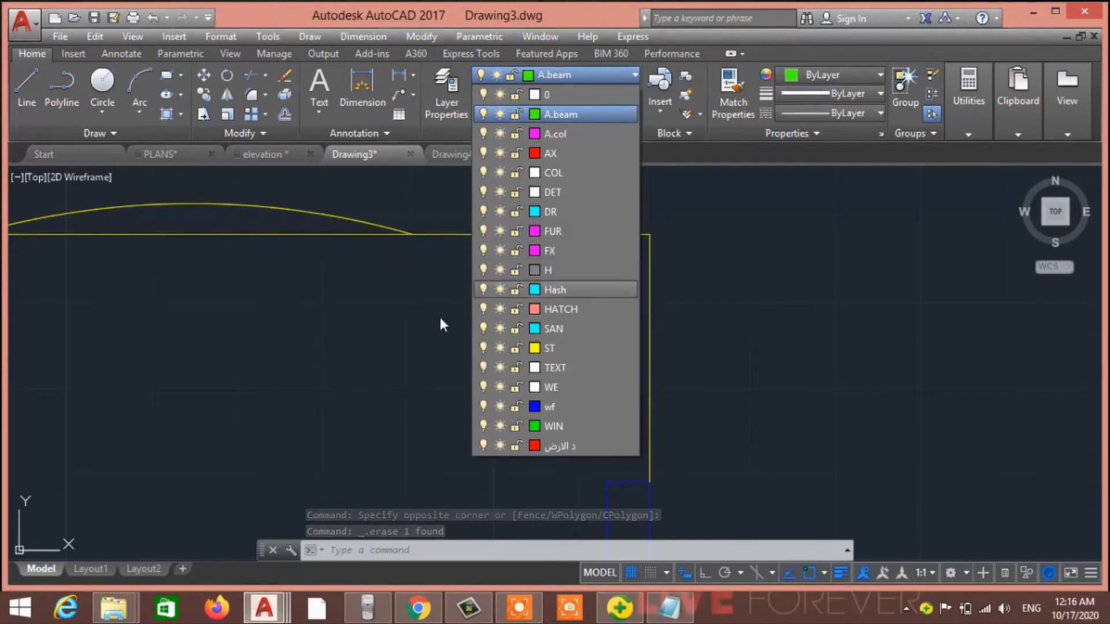
key(Escape)
key(Escape)
Step: Erase the upper left balcony's outer arc and inner parallel lines, so it matches the upper right balcony's single outline
scroll(459, 347, down, 2)
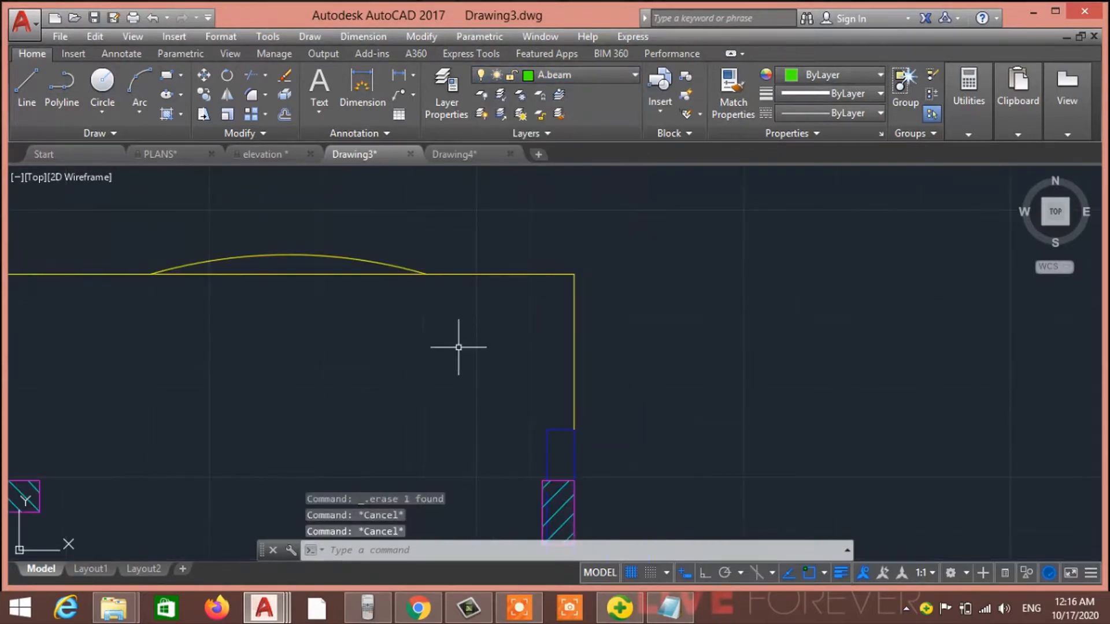
scroll(605, 300, down, 2)
middle_drag(459, 348, 693, 280)
middle_drag(501, 327, 682, 321)
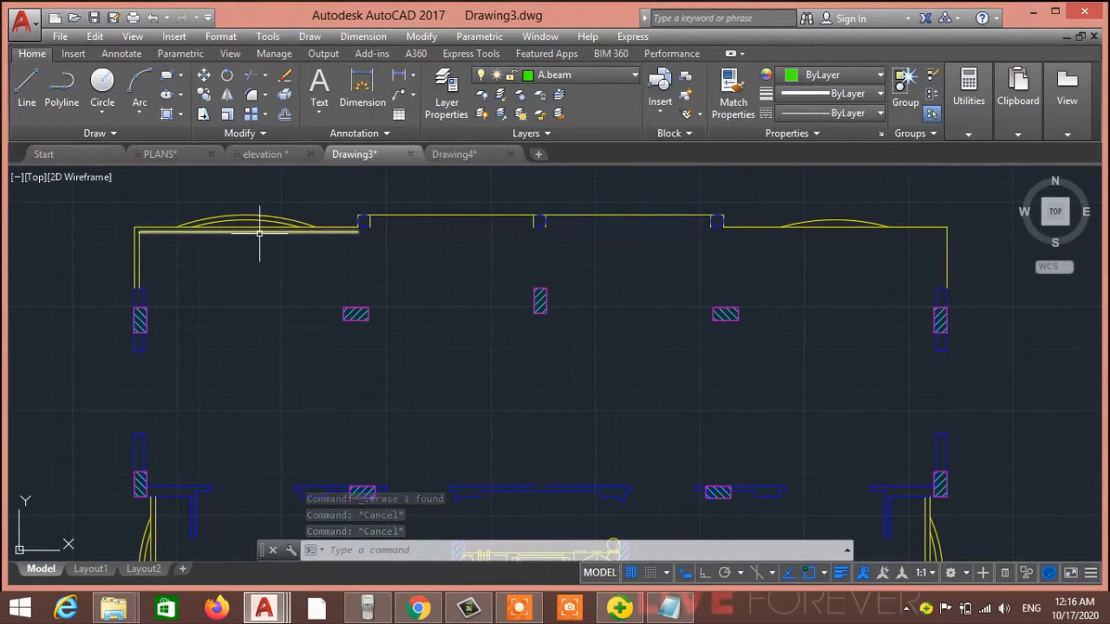
click(262, 233)
key(Delete)
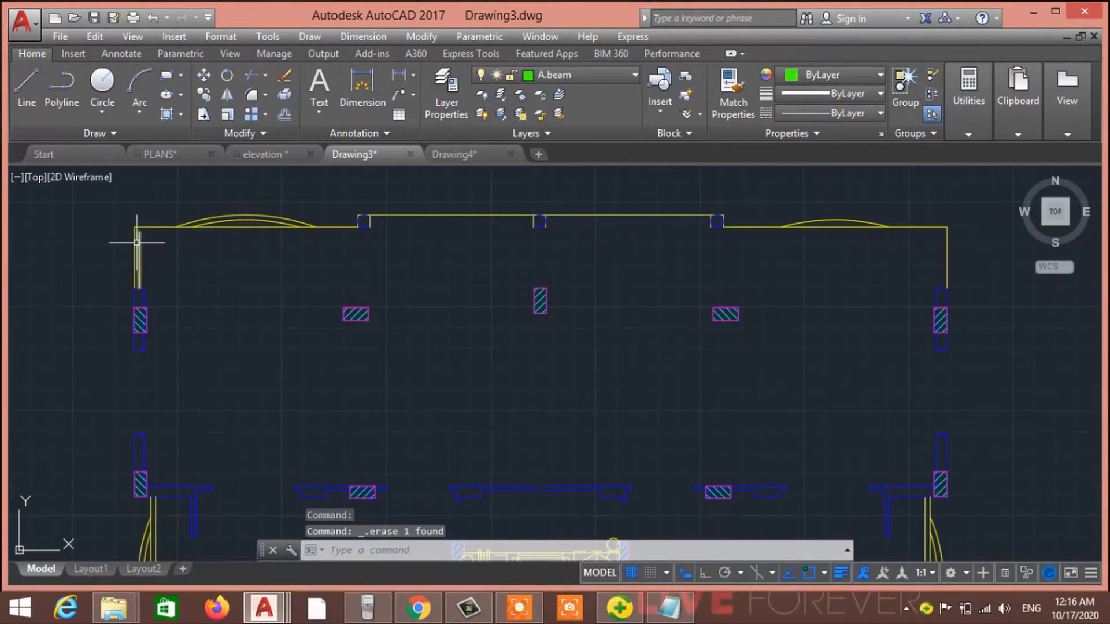
click(209, 221)
key(Delete)
Step: Erase the outer arc and the inner parallel line of the curved side balcony left of the staircase
scroll(353, 277, down, 4)
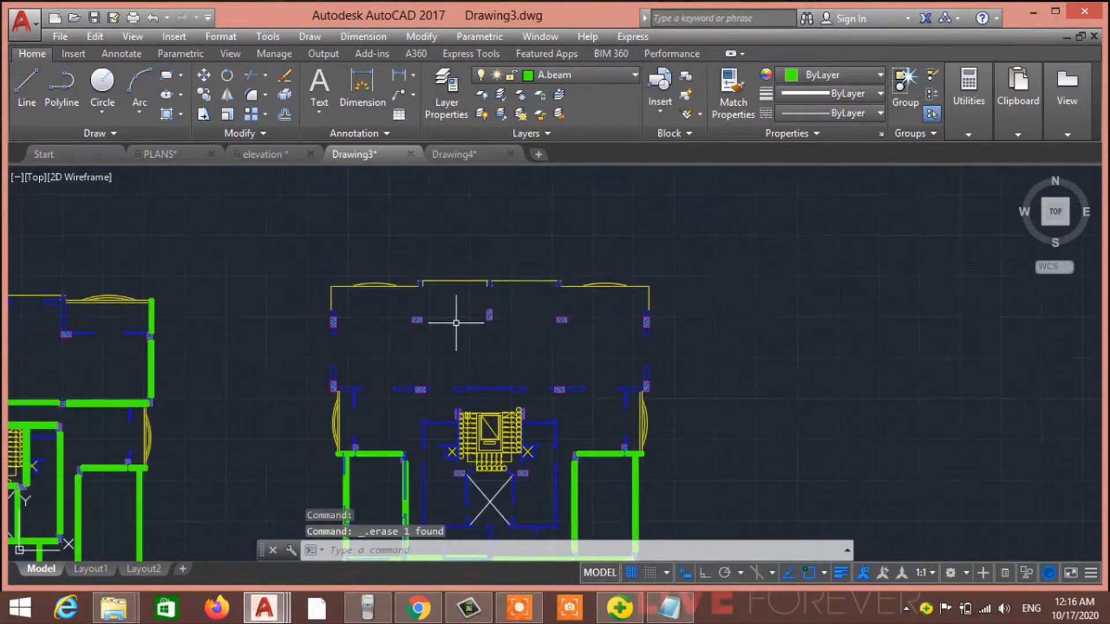
scroll(355, 351, up, 4)
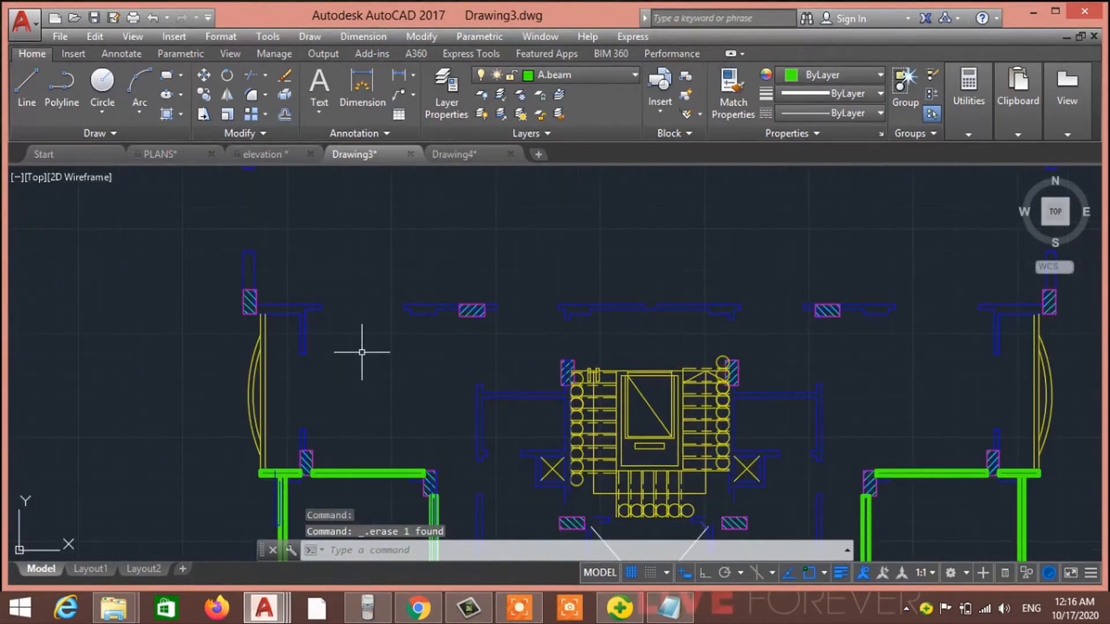
scroll(248, 426, up, 5)
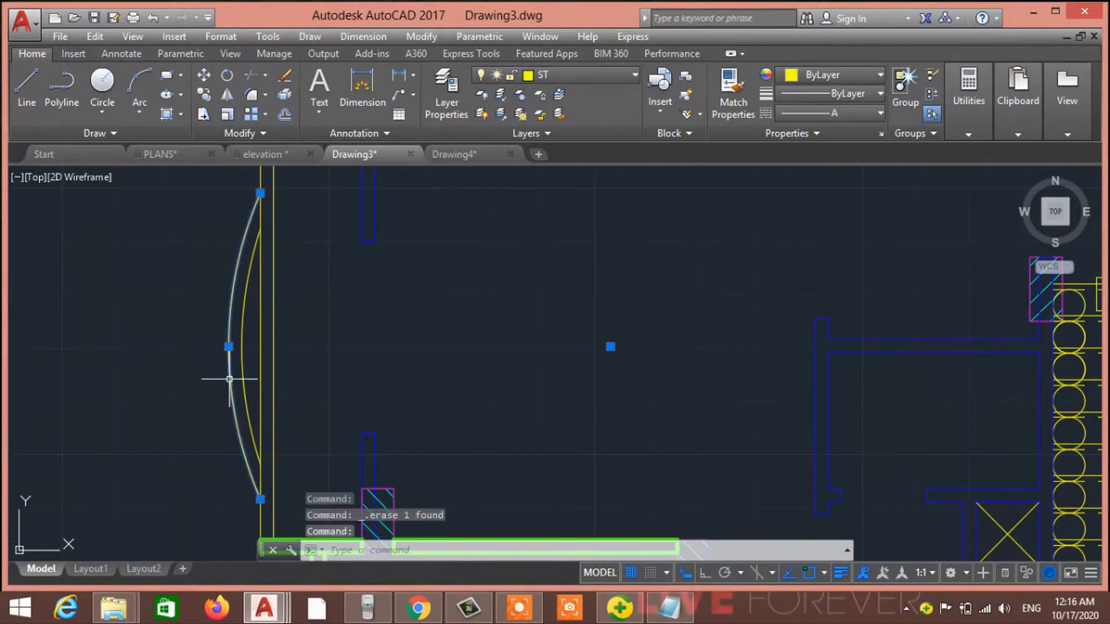
scroll(265, 394, down, 5)
scroll(272, 385, up, 3)
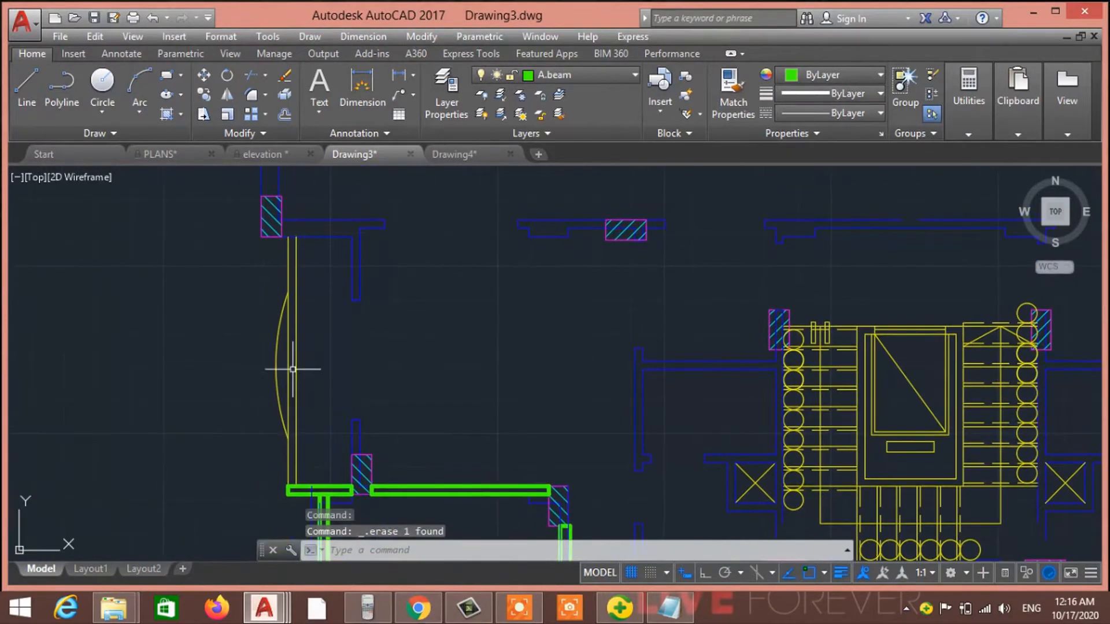
scroll(310, 324, down, 2)
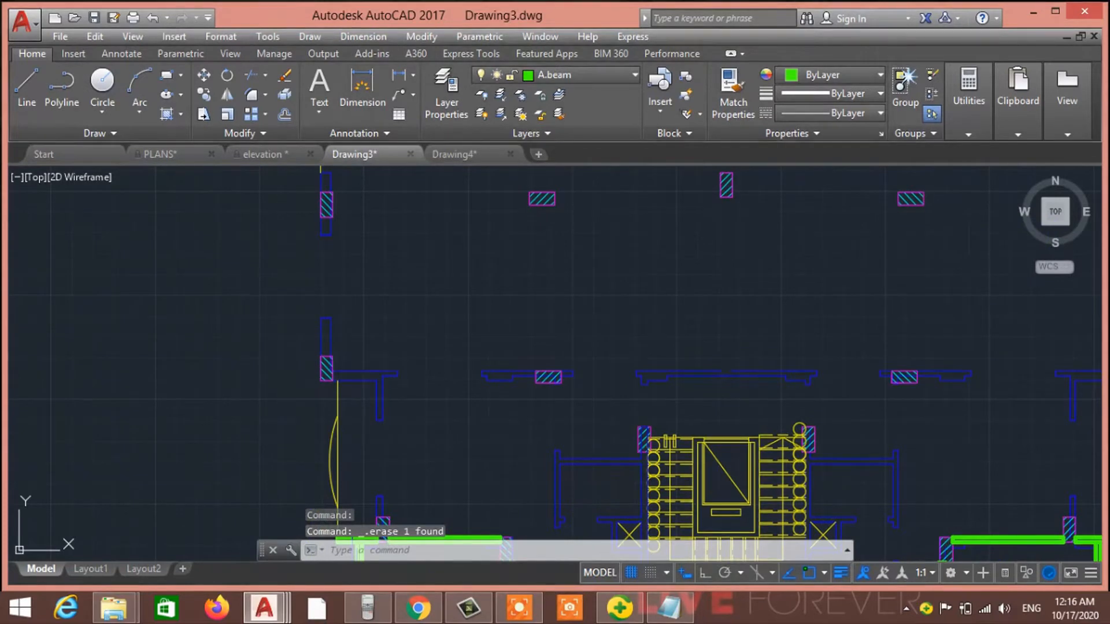
Step: Draw a beam line from the upper left column up to the outline corner, across to the central bay, and up its 0.3 offset
key(l)
key(space)
scroll(381, 370, up, 3)
click(386, 395)
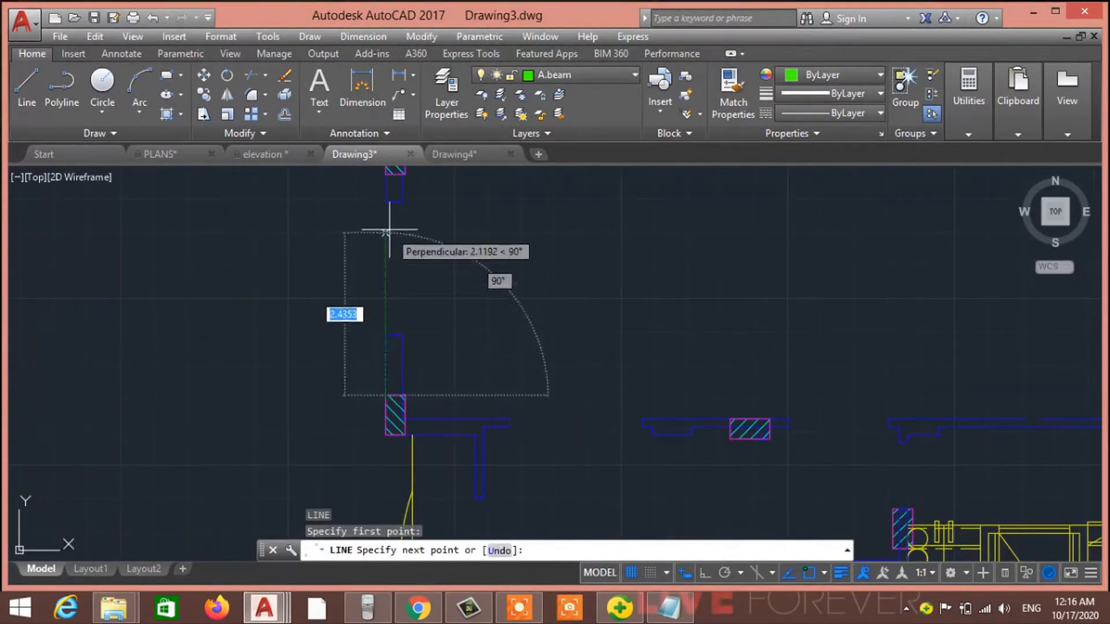
click(386, 233)
click(386, 201)
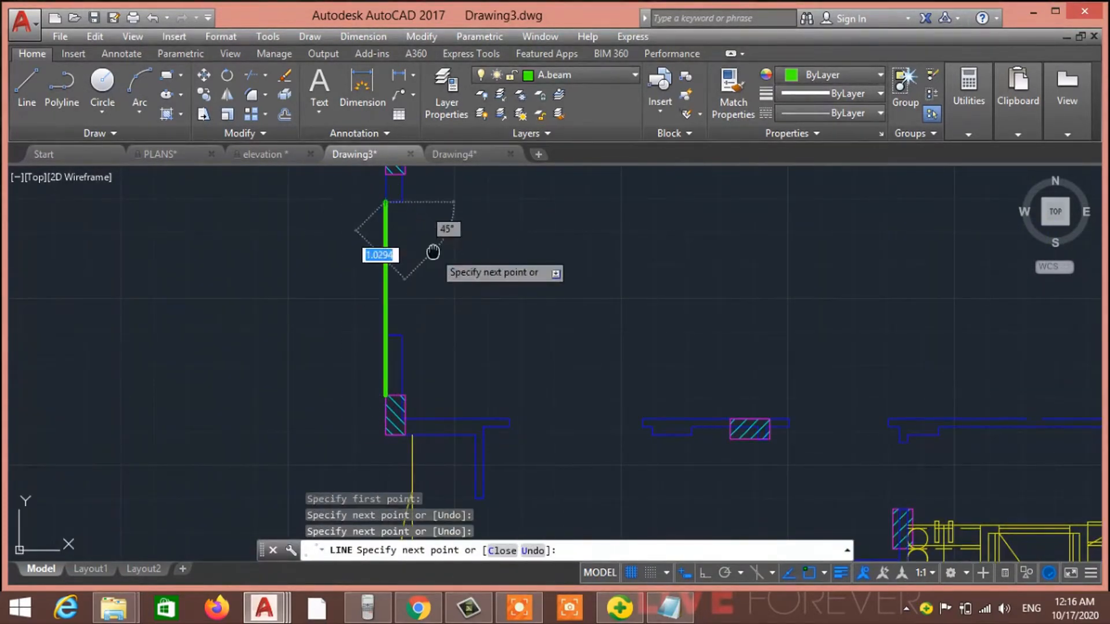
middle_drag(433, 252, 451, 479)
click(404, 233)
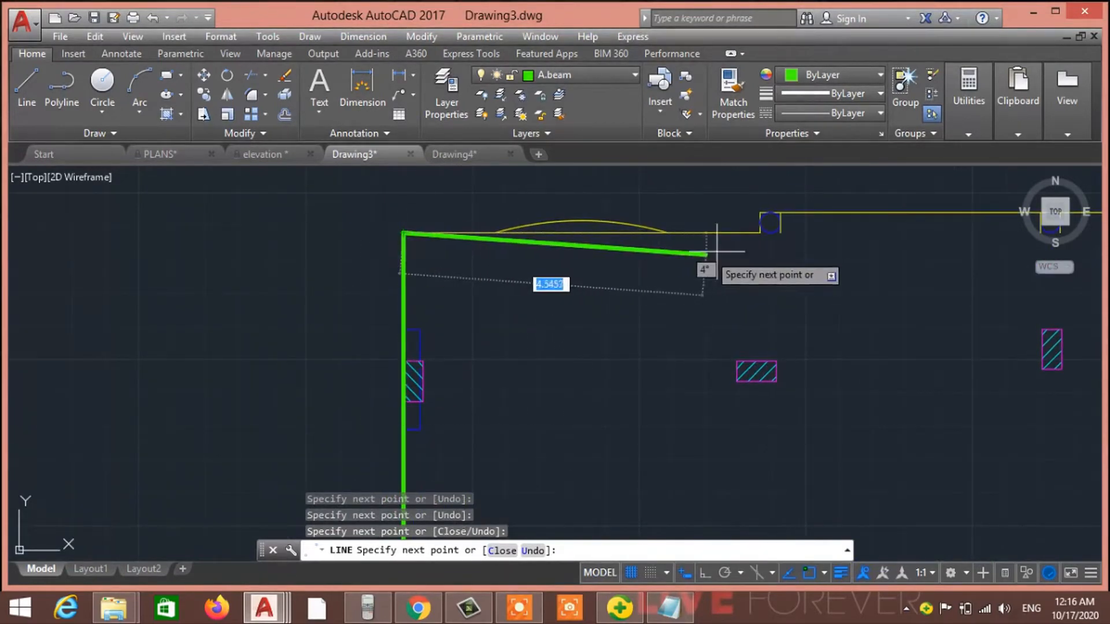
click(760, 232)
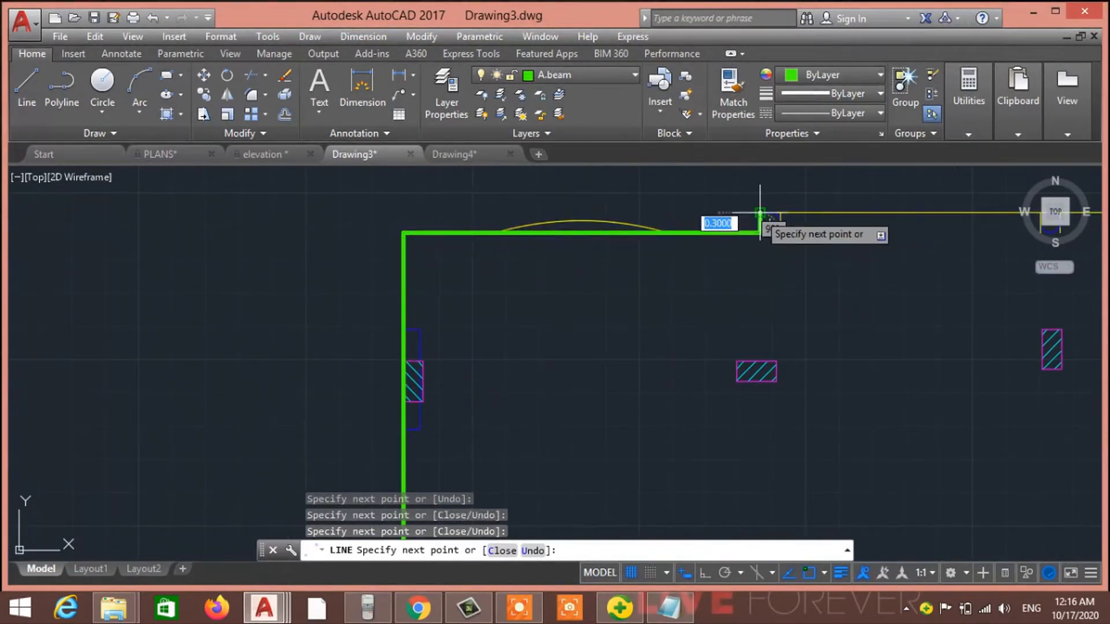
click(758, 213)
Step: Continue the beam line across the central bay, down its right offset, and along the upper right balcony to the outer corner
middle_drag(774, 283, 357, 268)
middle_drag(673, 229, 286, 325)
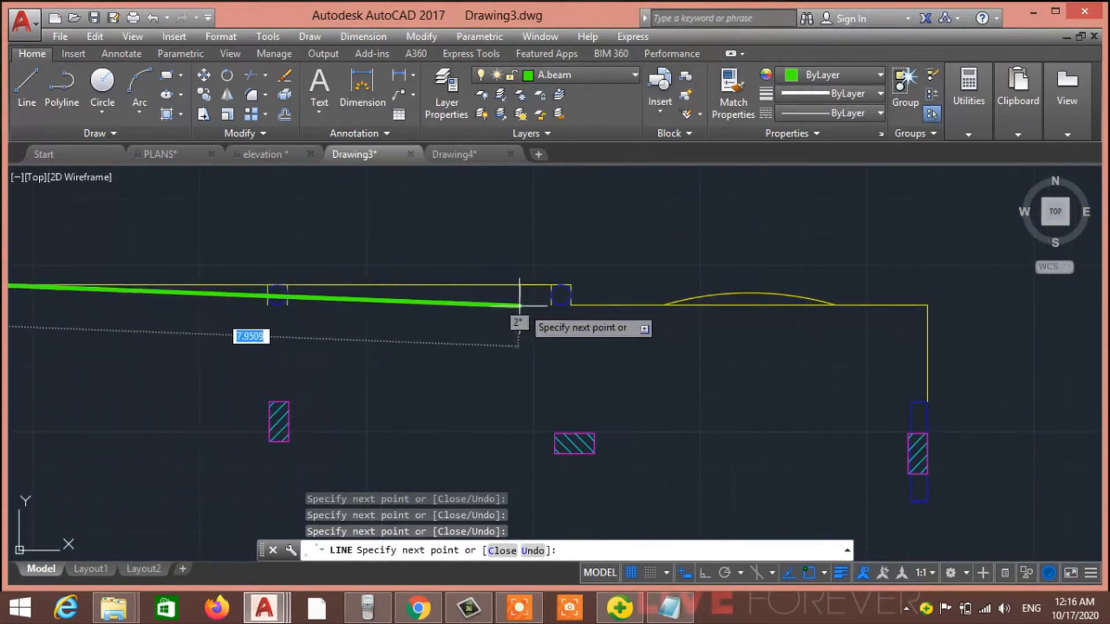
scroll(576, 292, up, 6)
click(552, 264)
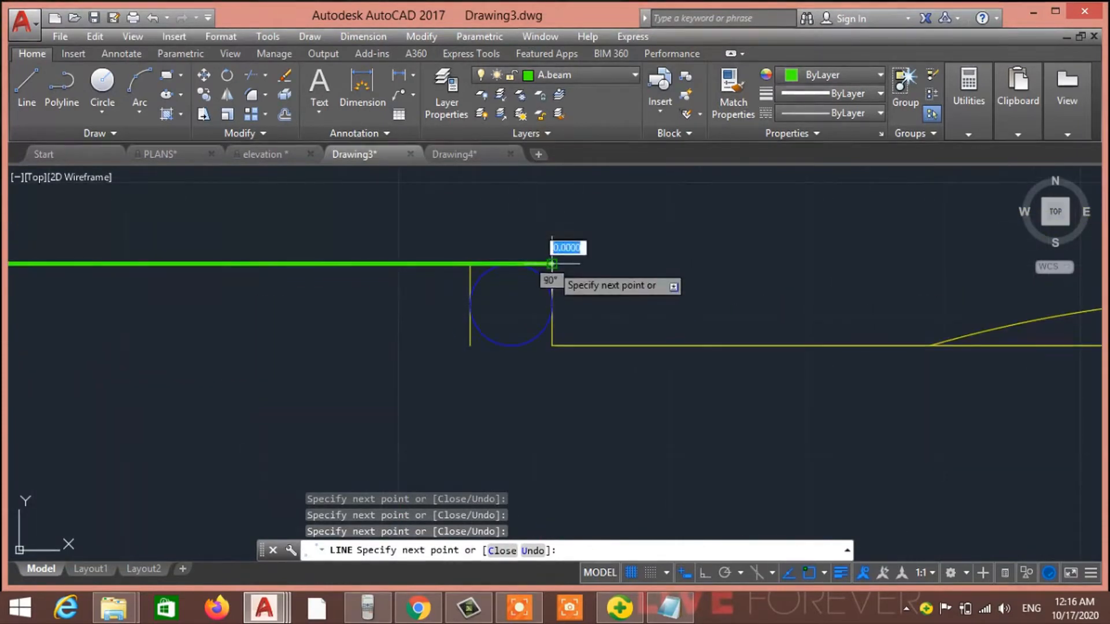
click(552, 346)
middle_drag(781, 397, 377, 438)
scroll(535, 386, down, 4)
middle_drag(534, 386, 292, 381)
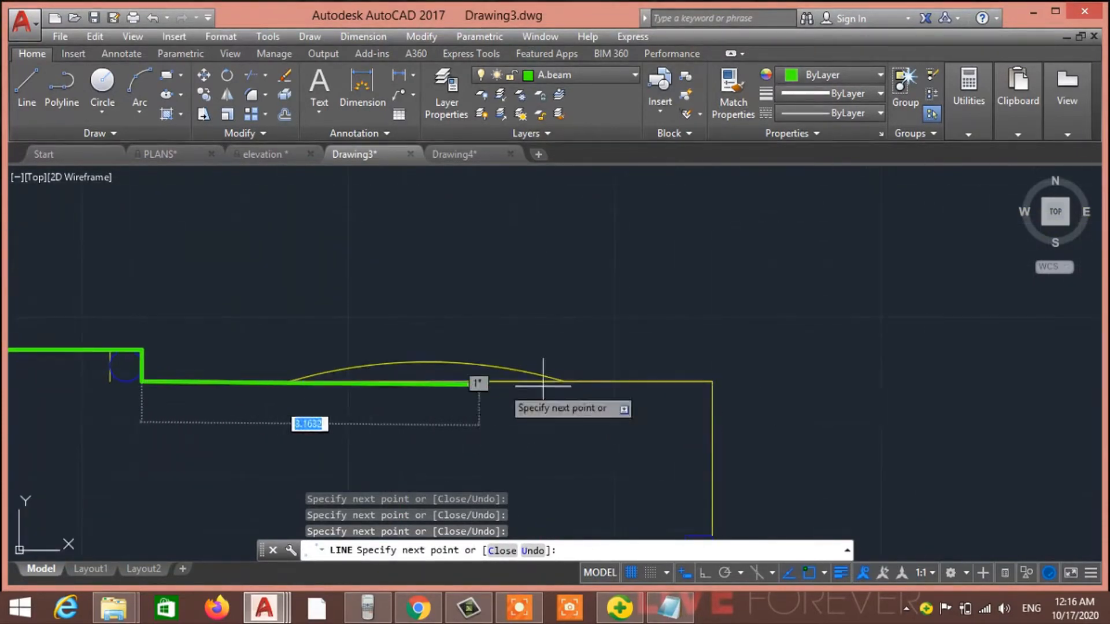
click(712, 382)
Step: Continue the beam line down the right edge to the column's lower corner, then inward to the vertical wall's outer face
middle_drag(715, 451, 662, 227)
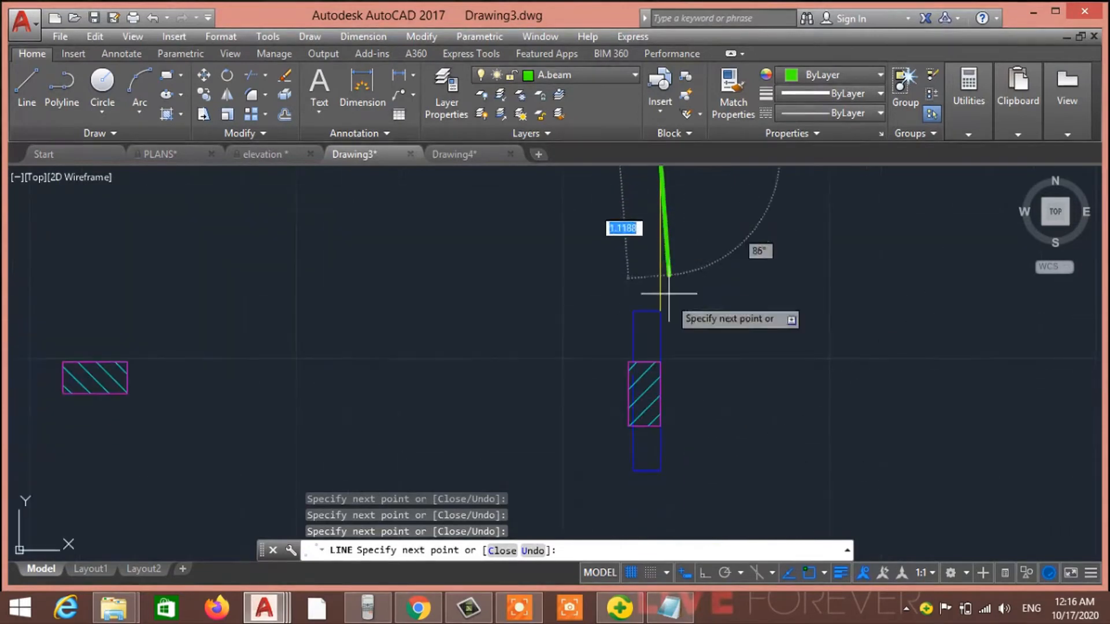
scroll(669, 318, down, 2)
scroll(638, 370, up, 5)
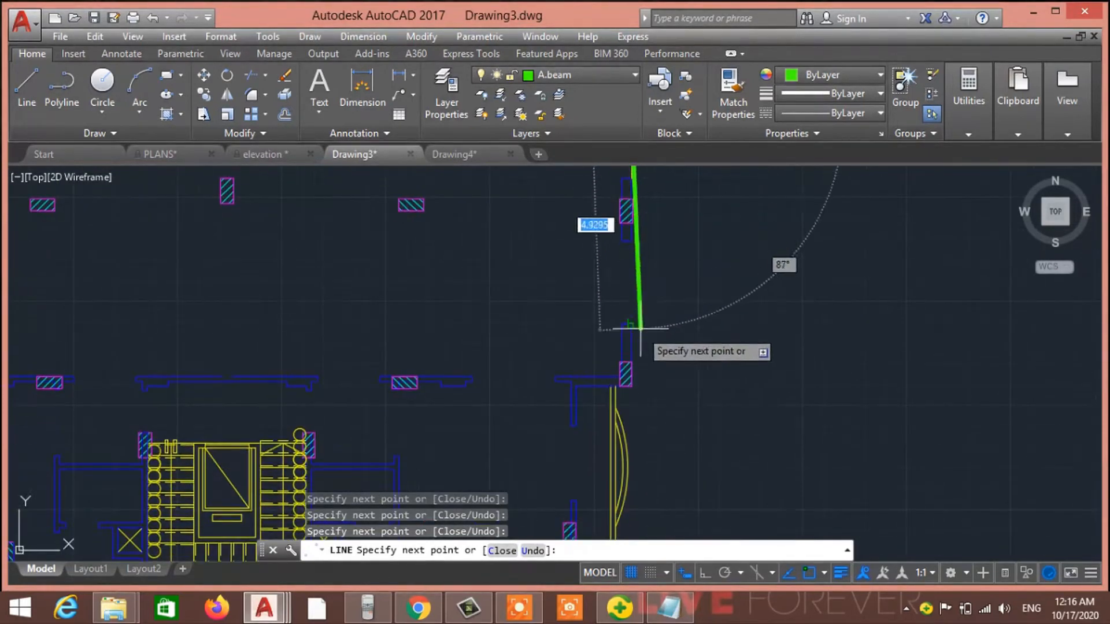
click(633, 395)
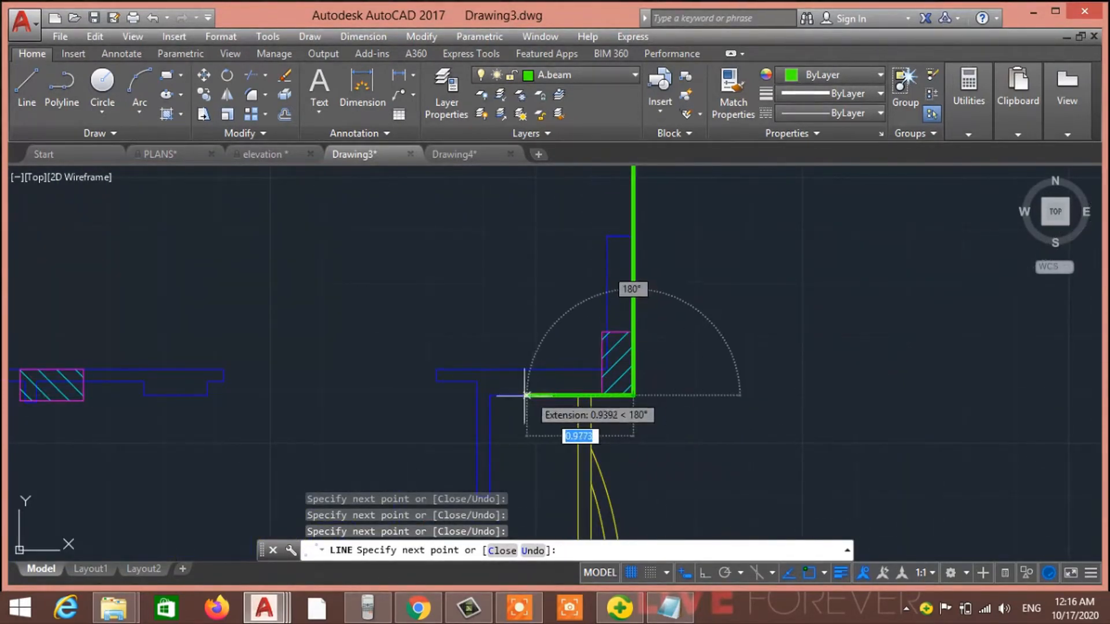
click(489, 396)
Step: Run the beam line down along the right side wall to the existing horizontal beam and finish the line
middle_drag(476, 406, 482, 176)
scroll(521, 393, down, 2)
middle_drag(520, 442, 515, 304)
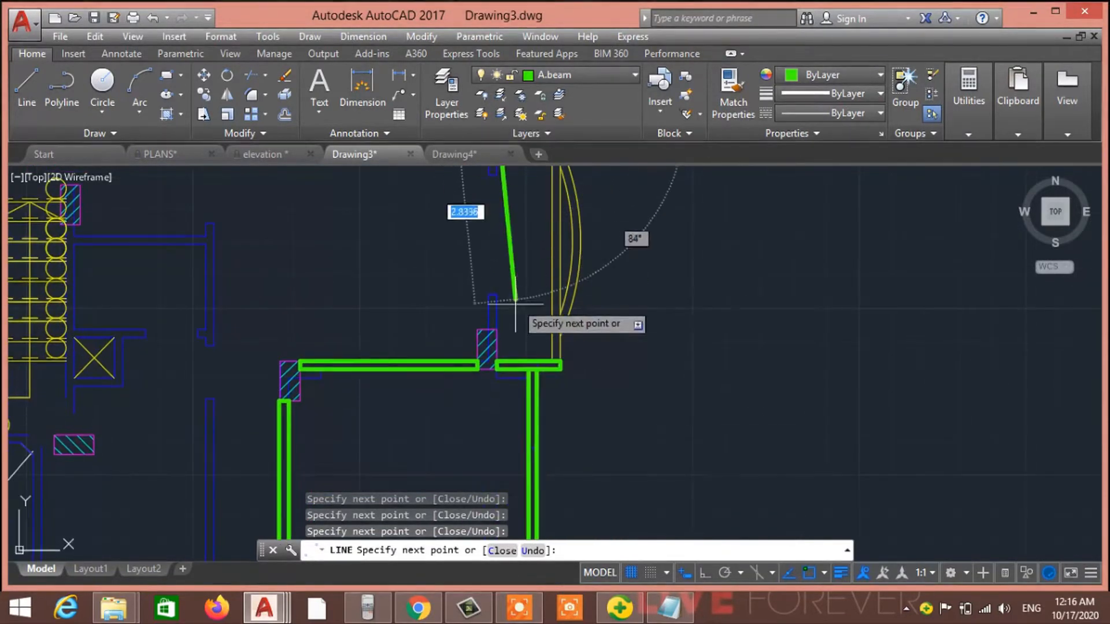
scroll(504, 354, up, 2)
scroll(498, 359, up, 1)
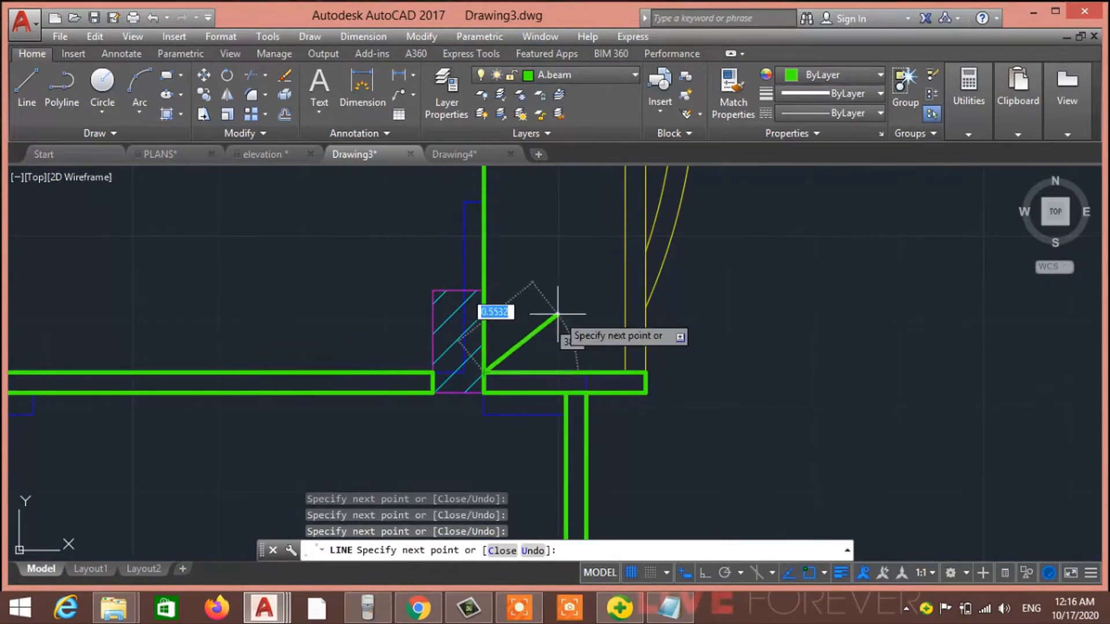
scroll(558, 313, down, 3)
scroll(576, 449, down, 4)
key(Escape)
key(Escape)
key(Escape)
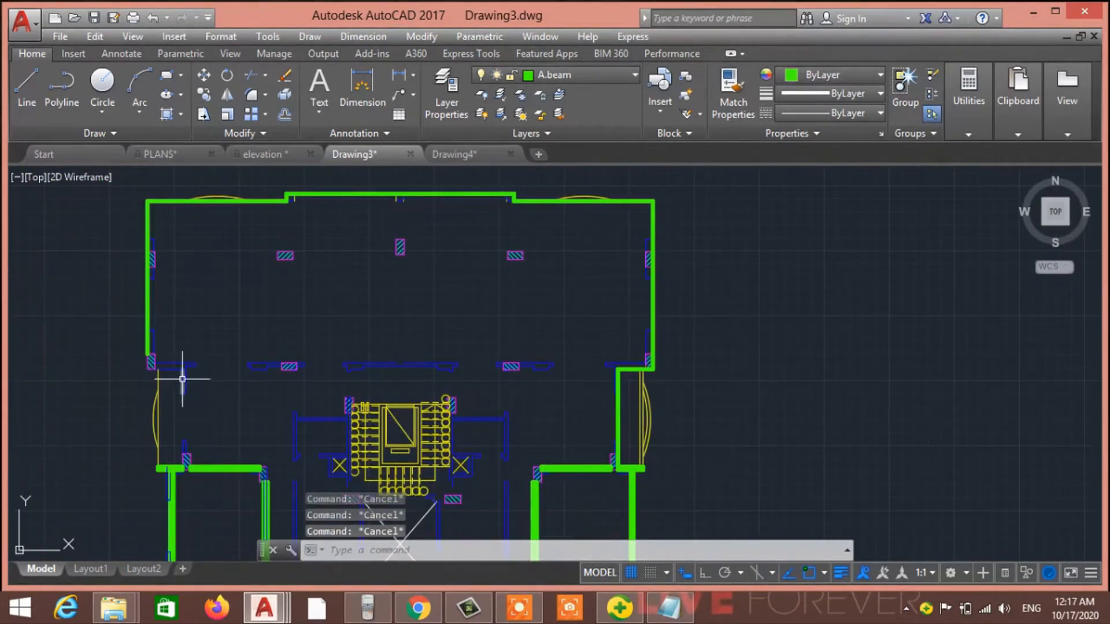
Step: Draw a beam line about 3.74 long along the left side balcony, from the lower beam's outer corner up to the column's bottom level
middle_drag(179, 367, 300, 354)
text(l)
key(Return)
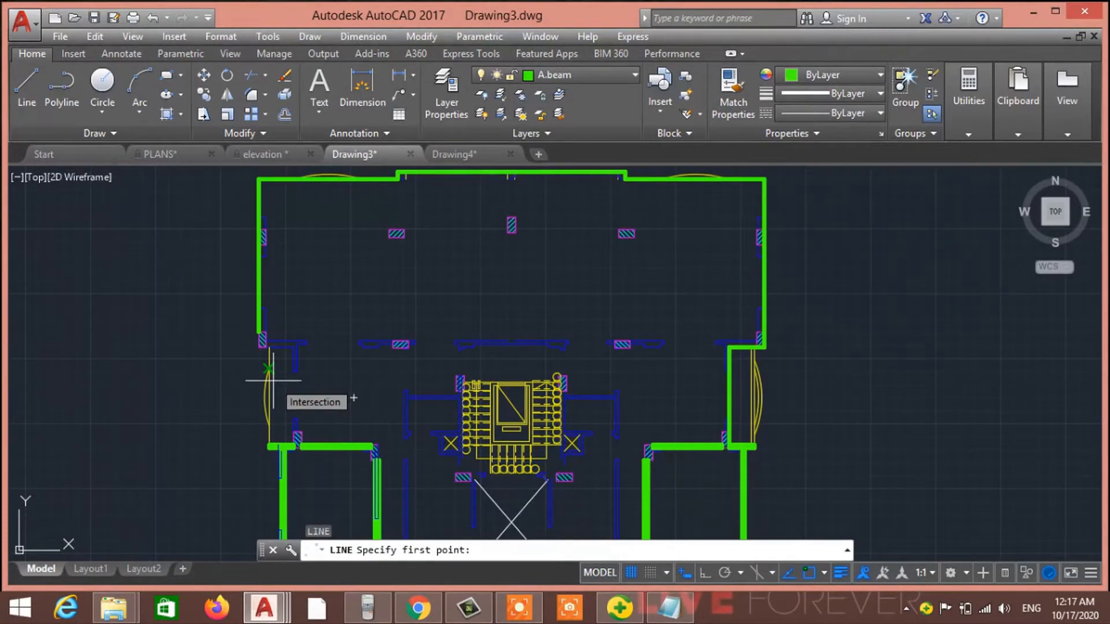
scroll(372, 443, up, 3)
scroll(248, 459, up, 2)
middle_drag(248, 459, 292, 386)
click(263, 446)
middle_drag(313, 341, 341, 480)
middle_drag(379, 302, 394, 497)
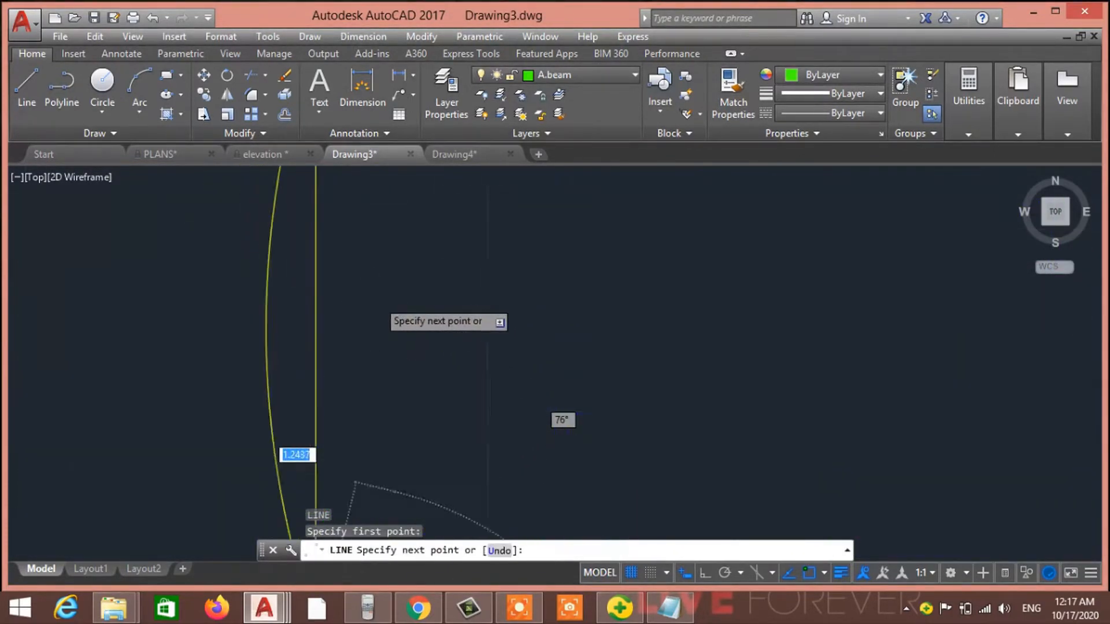
scroll(319, 399, down, 2)
middle_drag(317, 208, 347, 317)
scroll(347, 316, up, 1)
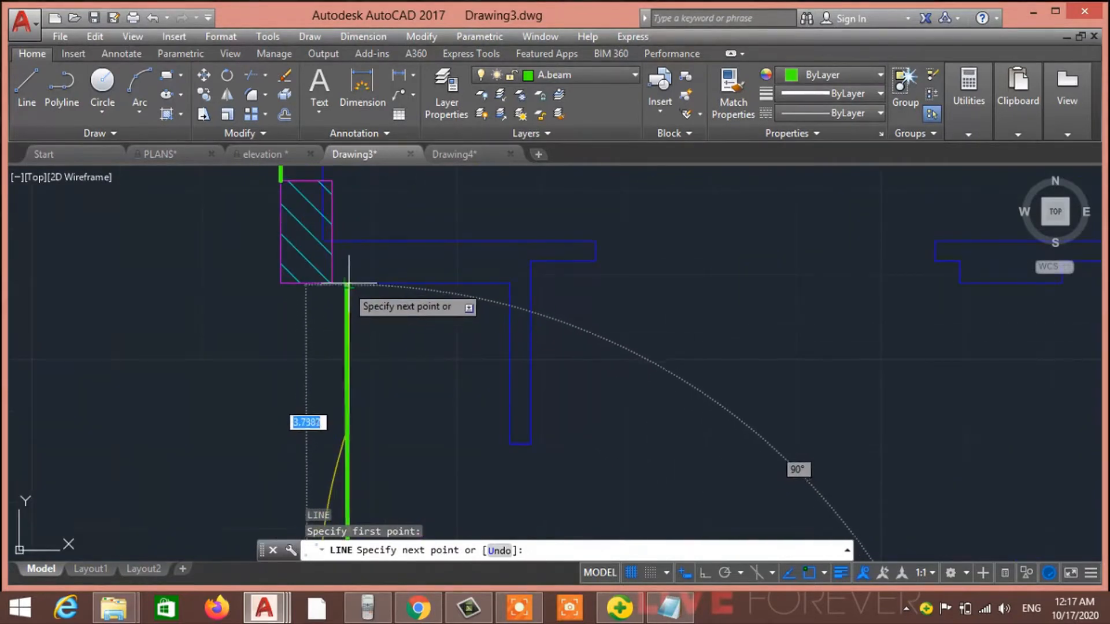
click(349, 283)
Step: Extend the left beam line outward to the column's lower outer corner and up its outer face to the existing beam line
click(280, 283)
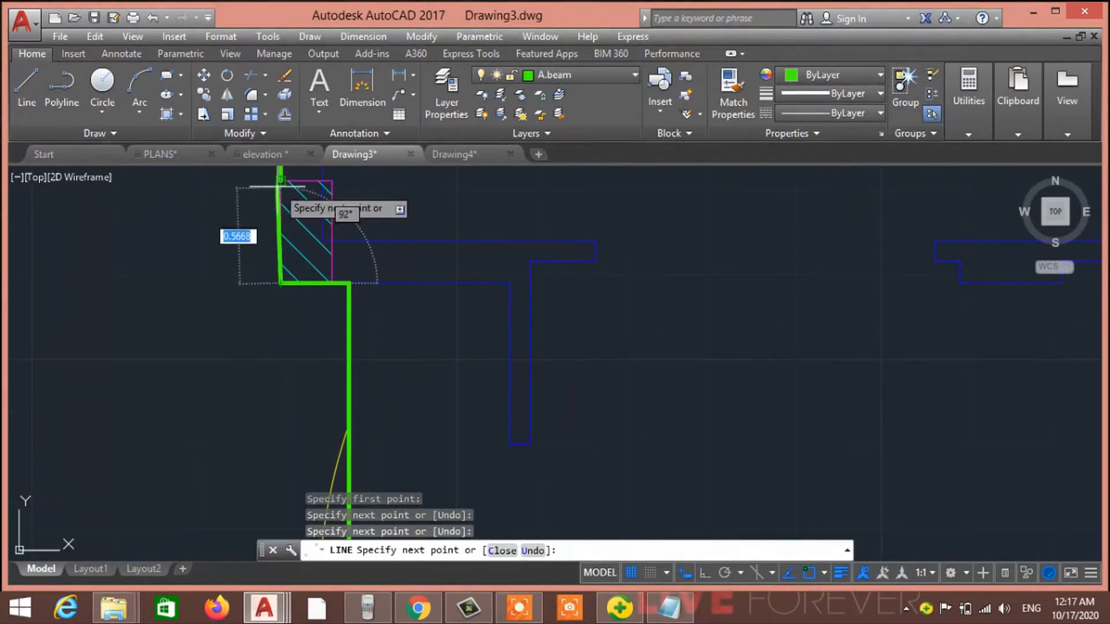
click(280, 184)
key(Escape)
key(Escape)
scroll(557, 278, down, 4)
scroll(358, 301, up, 1)
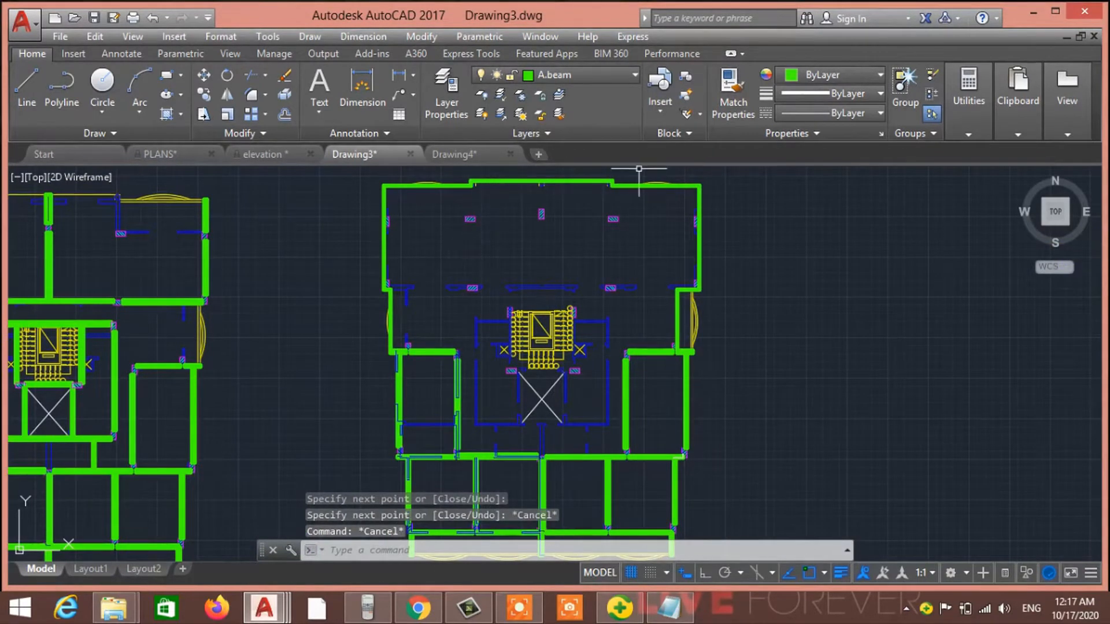
Step: Erase the blue wall lines and one shaft diagonal to the lower right of the staircase
middle_drag(635, 335, 573, 283)
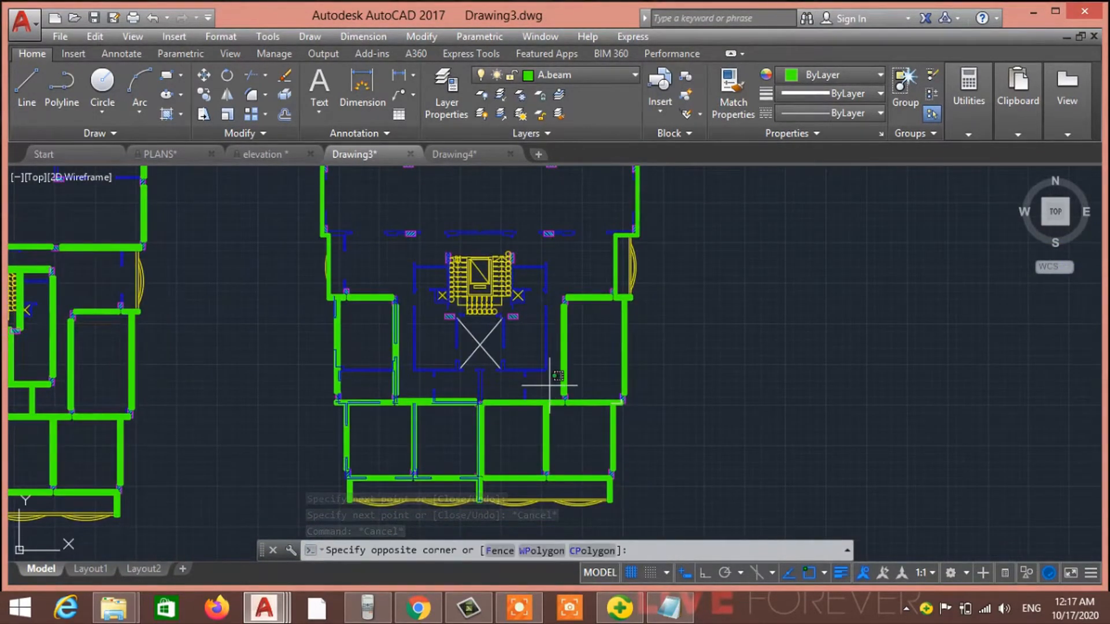
click(472, 317)
key(Delete)
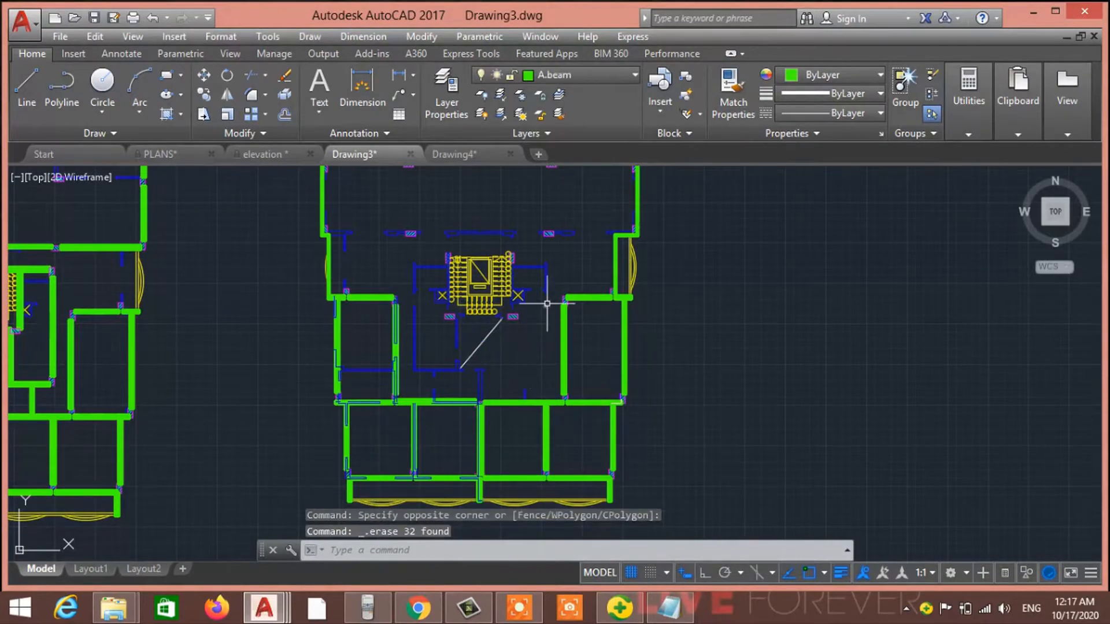
scroll(547, 303, up, 6)
click(587, 314)
click(447, 207)
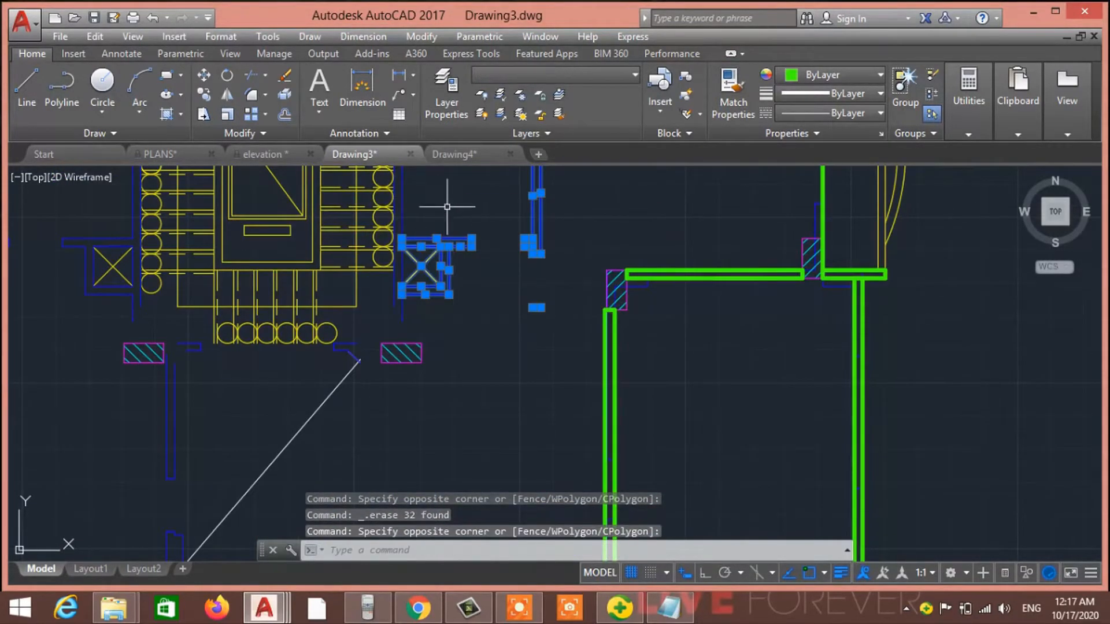
key(Escape)
key(Escape)
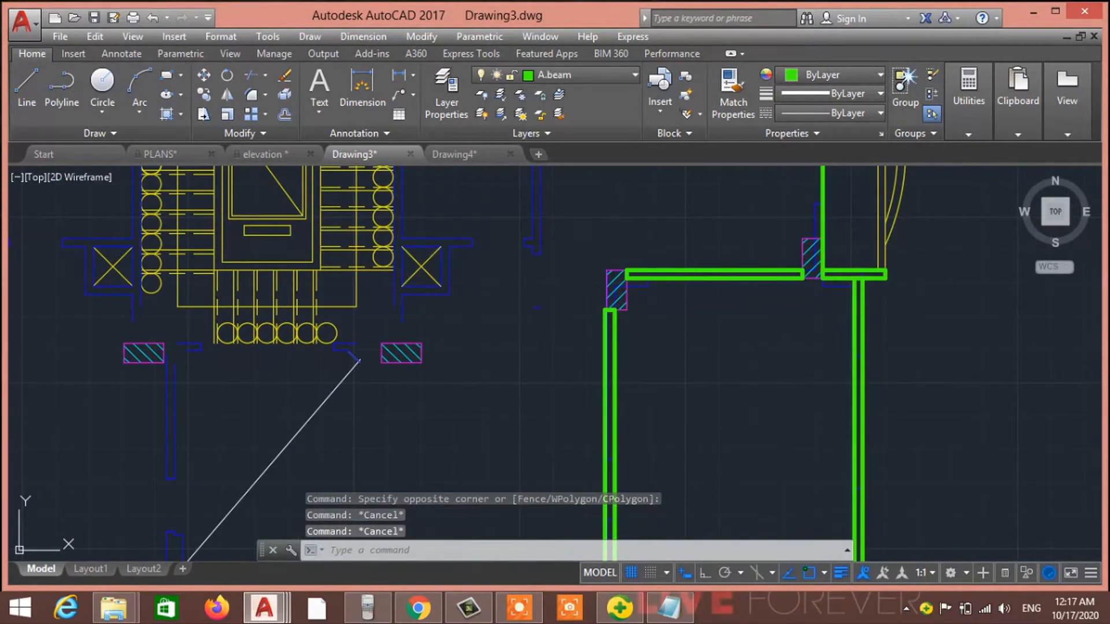
Step: Erase the remaining blue wall pieces to the right of the staircase, keeping the small crossed duct
click(553, 256)
click(514, 199)
key(Delete)
click(563, 342)
click(522, 236)
key(Delete)
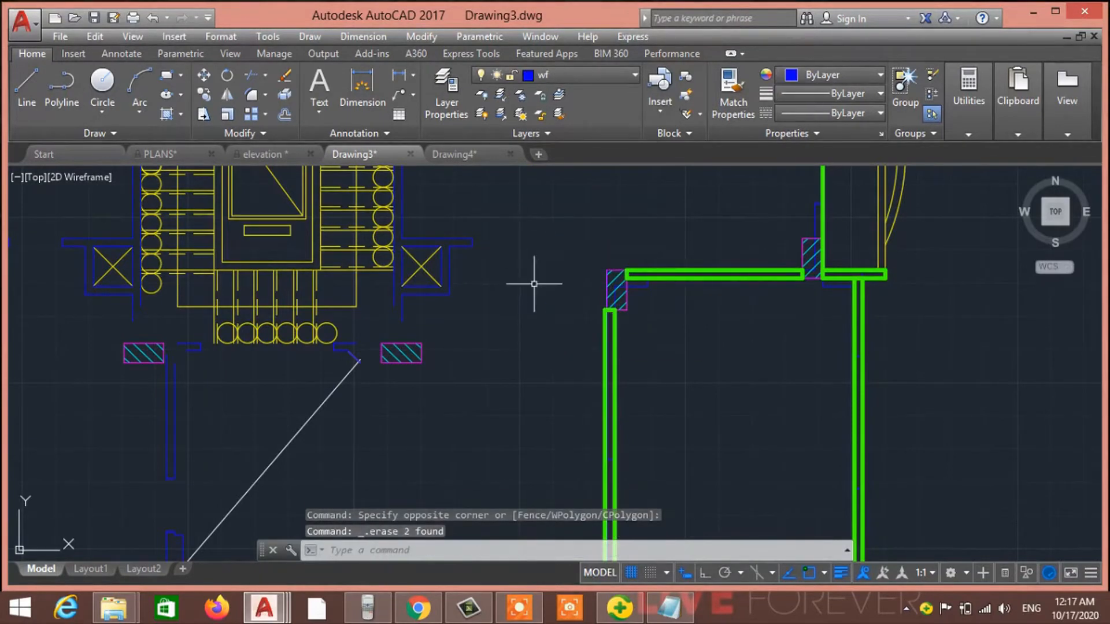
scroll(569, 382, down, 2)
click(607, 328)
click(513, 282)
key(Delete)
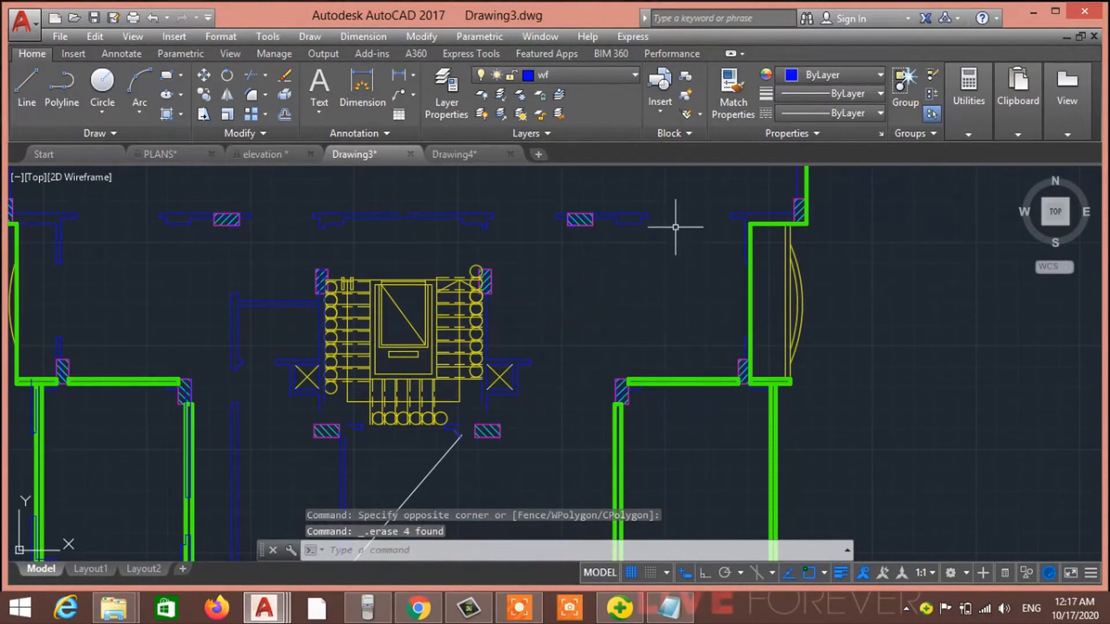
Step: Erase the blue wall segment attached to the right side of the hatched column to the upper right of the staircase
click(649, 253)
click(617, 192)
key(Delete)
click(632, 236)
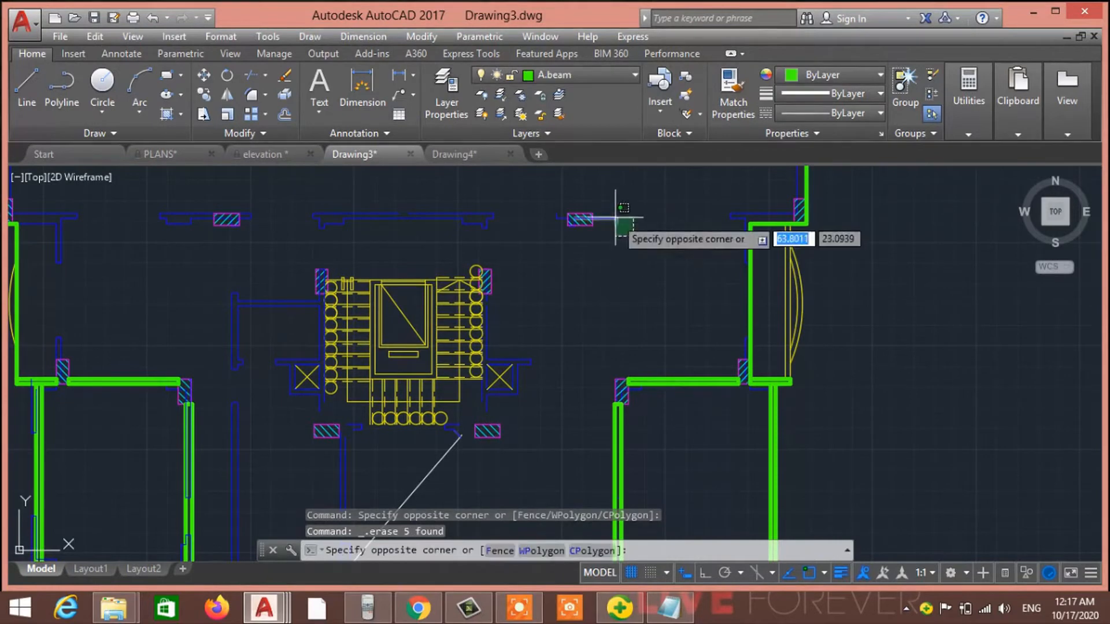
click(601, 205)
key(Delete)
Step: Erase the horizontal blue wall lines and end cap beside the column above the right side balcony
scroll(729, 223, up, 5)
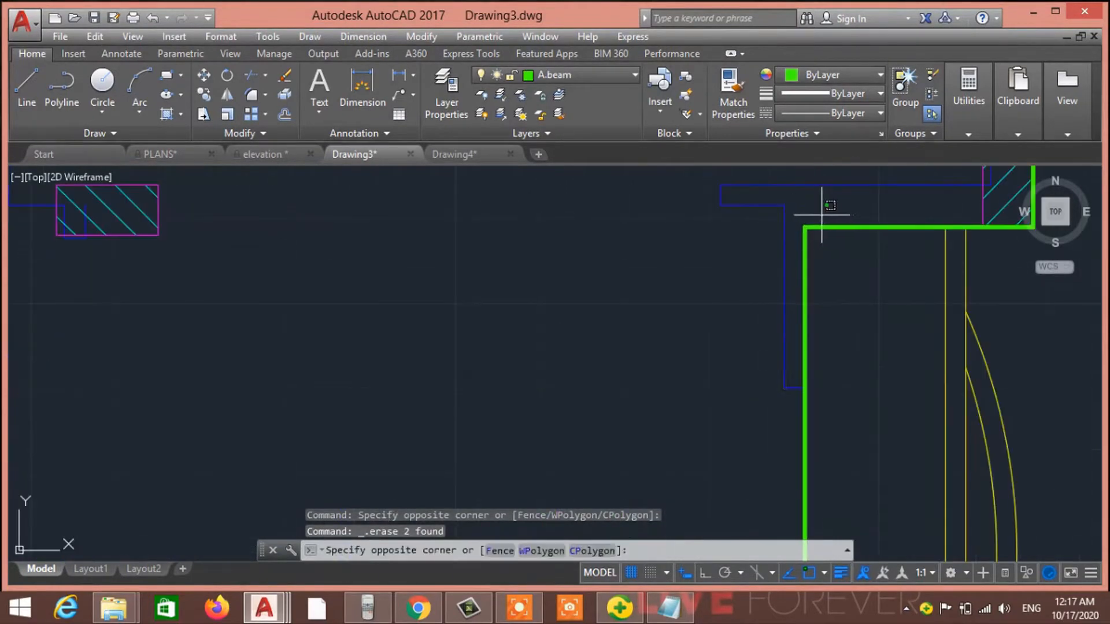
click(723, 178)
key(Delete)
click(733, 227)
click(701, 191)
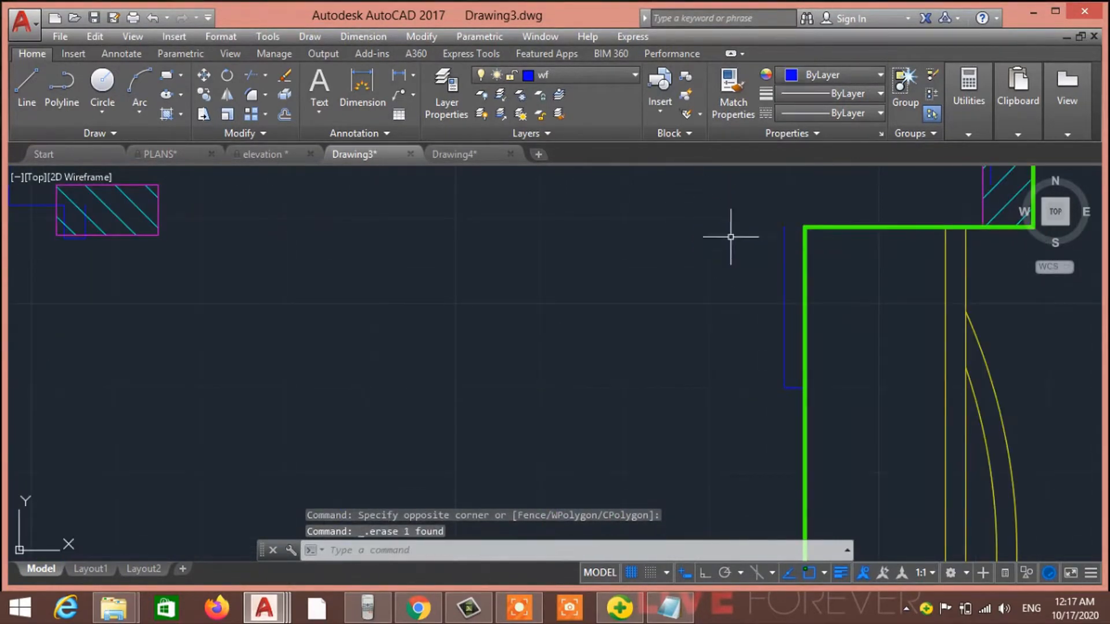
Step: Erase the vertical blue wall line and its short end line beside the right side balcony's beam
click(791, 300)
click(743, 235)
key(Delete)
scroll(798, 397, up, 3)
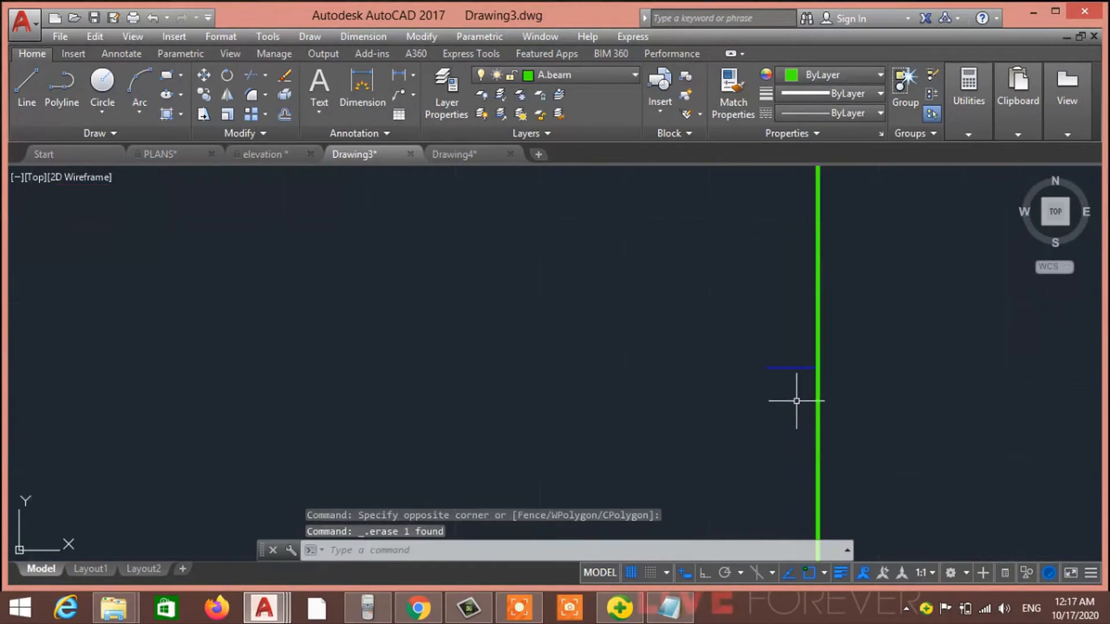
click(792, 397)
click(758, 314)
key(Delete)
scroll(722, 323, down, 8)
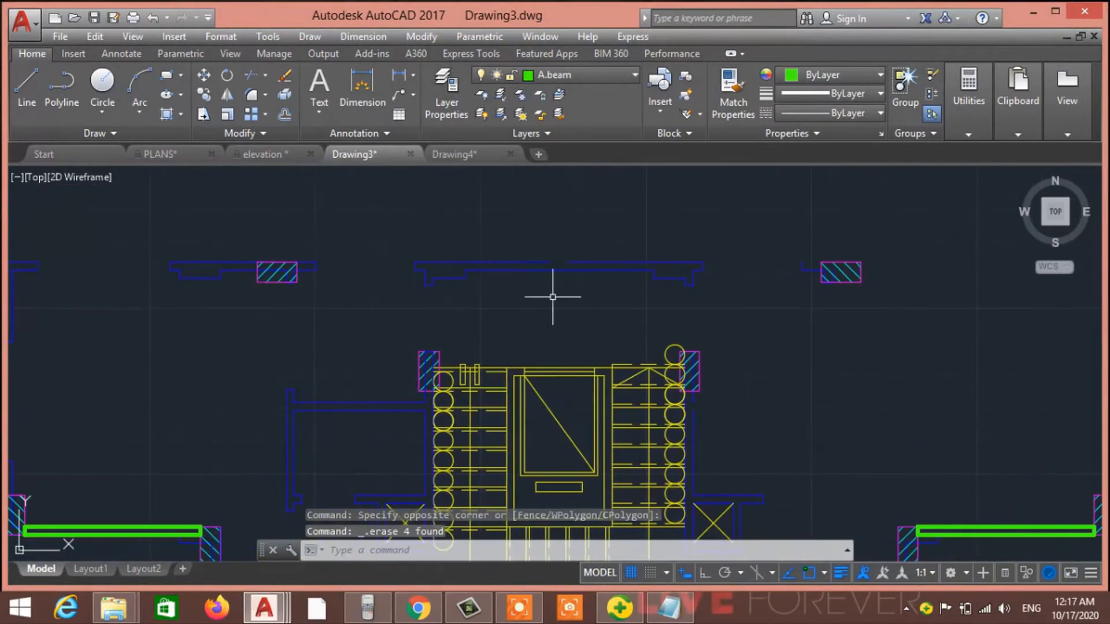
Step: Try to erase the blue wall strip directly above the staircase
click(703, 310)
click(399, 229)
key(Delete)
Step: Try to erase the upper blue wall lines and the leftover wall end to the left of the staircase
scroll(549, 335, down, 4)
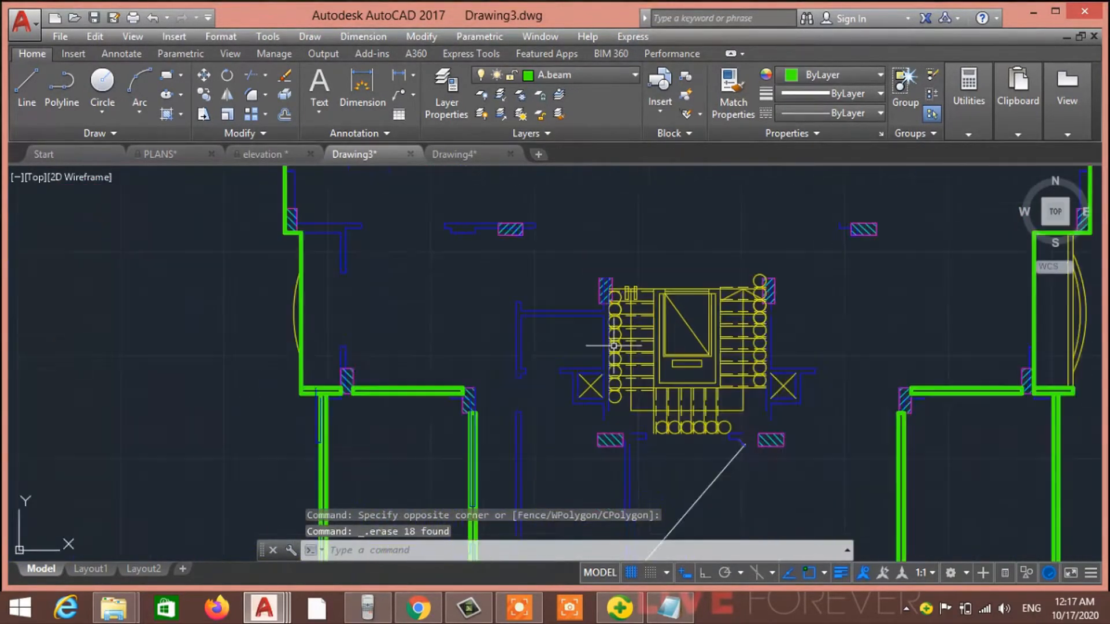
click(539, 322)
click(478, 292)
key(Delete)
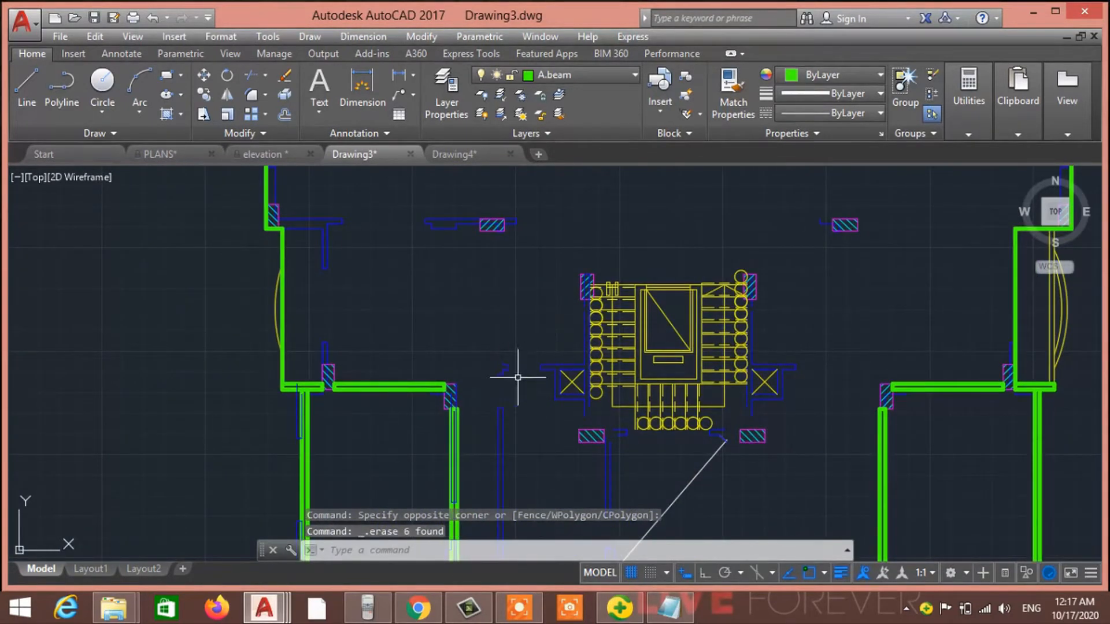
click(515, 372)
click(488, 360)
key(Delete)
Step: Undo the latest erasures of the blue walls to the left of and above the staircase
middle_drag(579, 366, 568, 289)
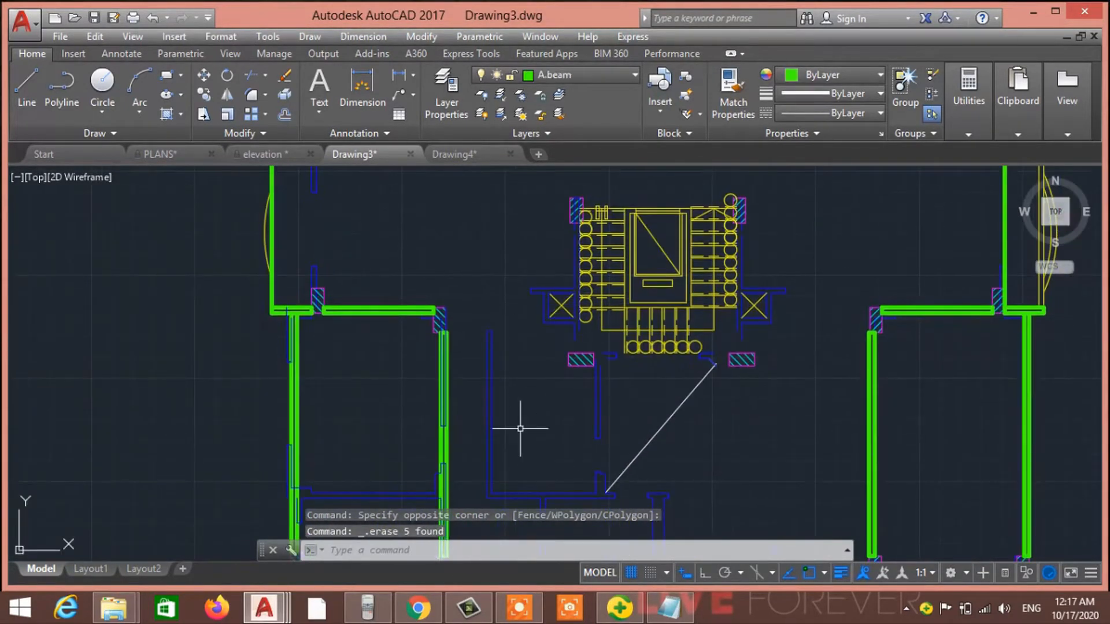
middle_drag(520, 428, 511, 317)
click(587, 380)
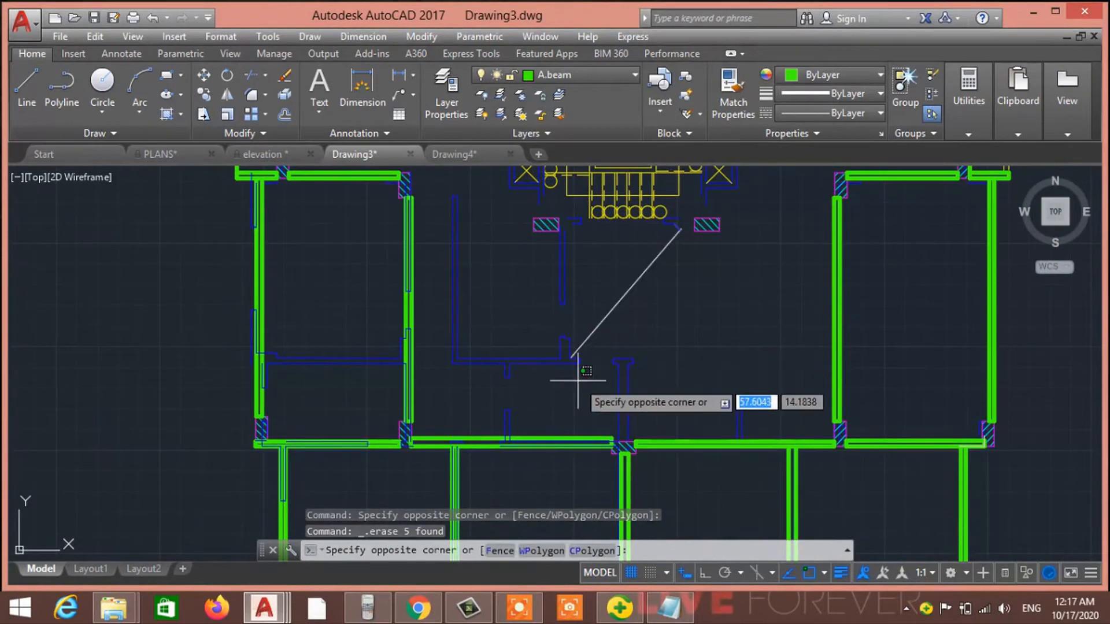
click(578, 380)
key(ctrl+z)
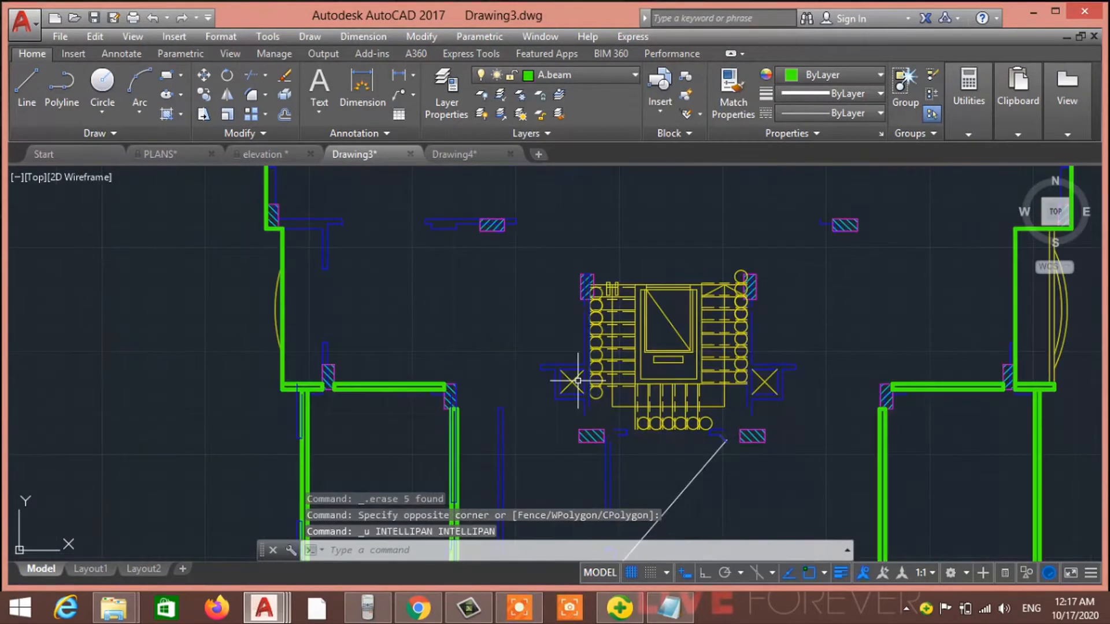
key(ctrl+z)
key(ctrl+z)
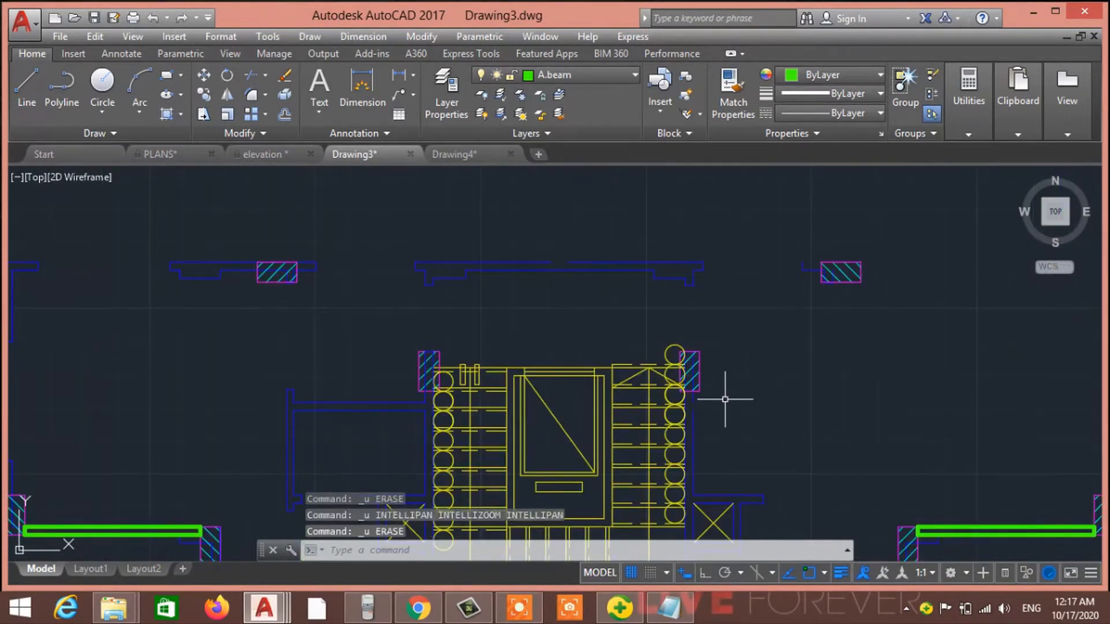
Step: Undo the earlier erasures of the blue walls around the staircase and beside the right side balcony's beam
key(ctrl+z)
key(ctrl+z)
key(ctrl+z)
key(ctrl+z)
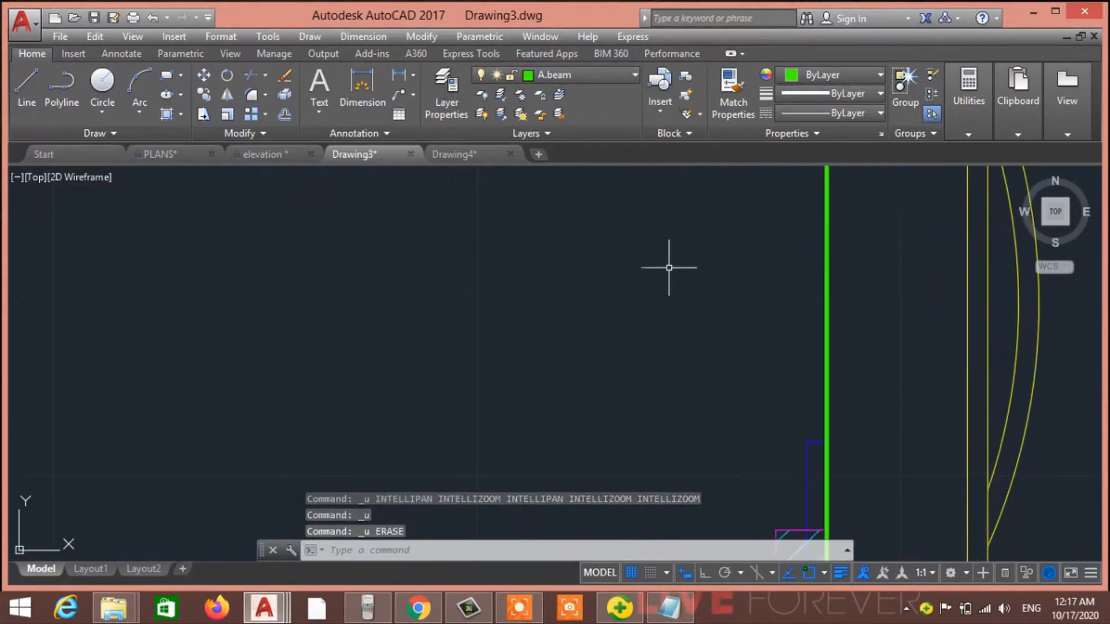
key(ctrl+z)
key(ctrl+z)
key(ctrl+z)
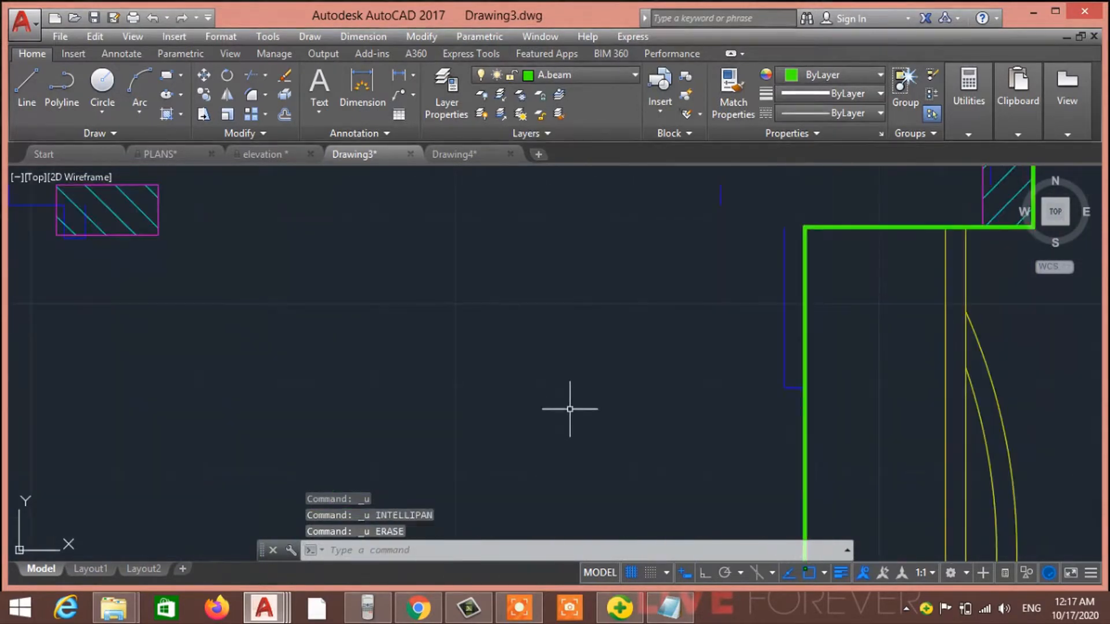
key(ctrl+z)
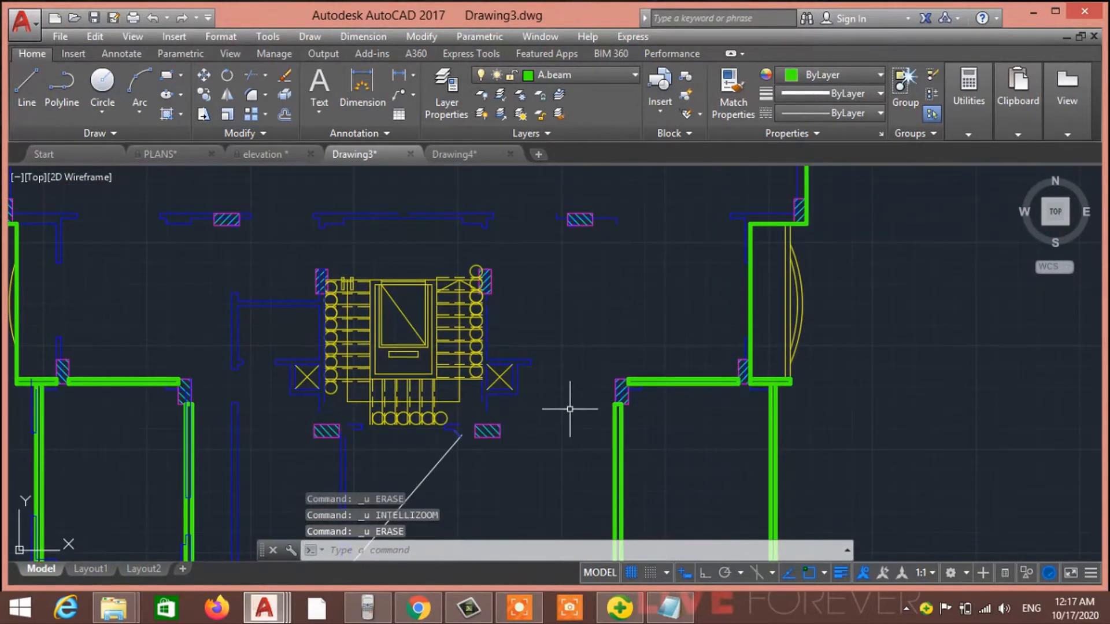
key(ctrl+z)
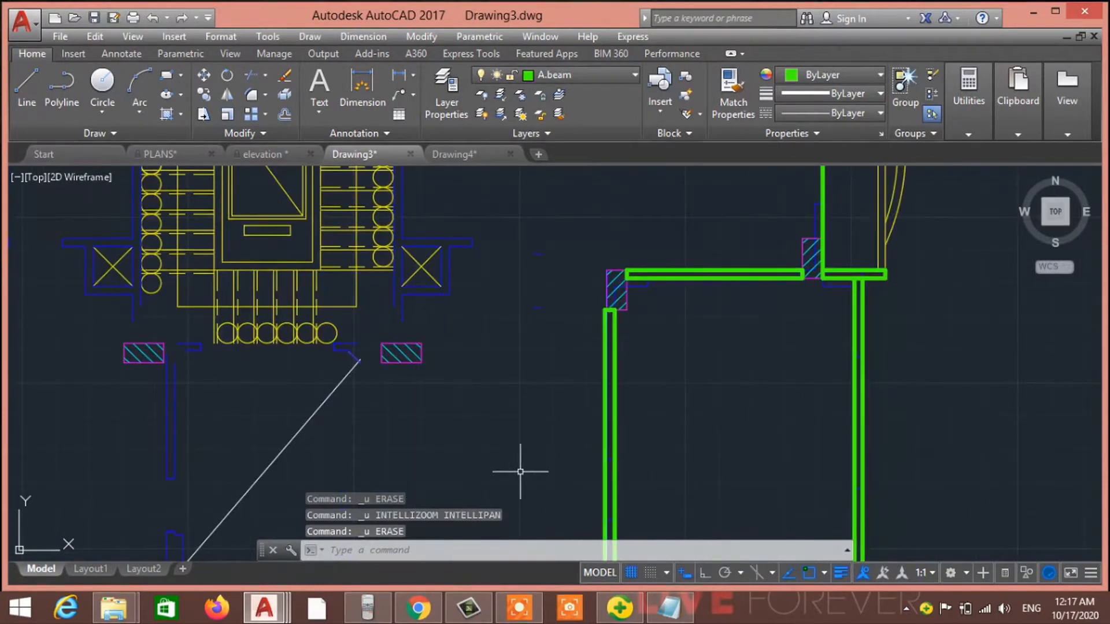
Step: Undo further erasures until the blue walls beside the opening below the staircase and the white cross's missing diagonal are restored
middle_drag(520, 471, 562, 217)
scroll(456, 337, down, 2)
middle_drag(456, 341, 461, 396)
key(ctrl+z)
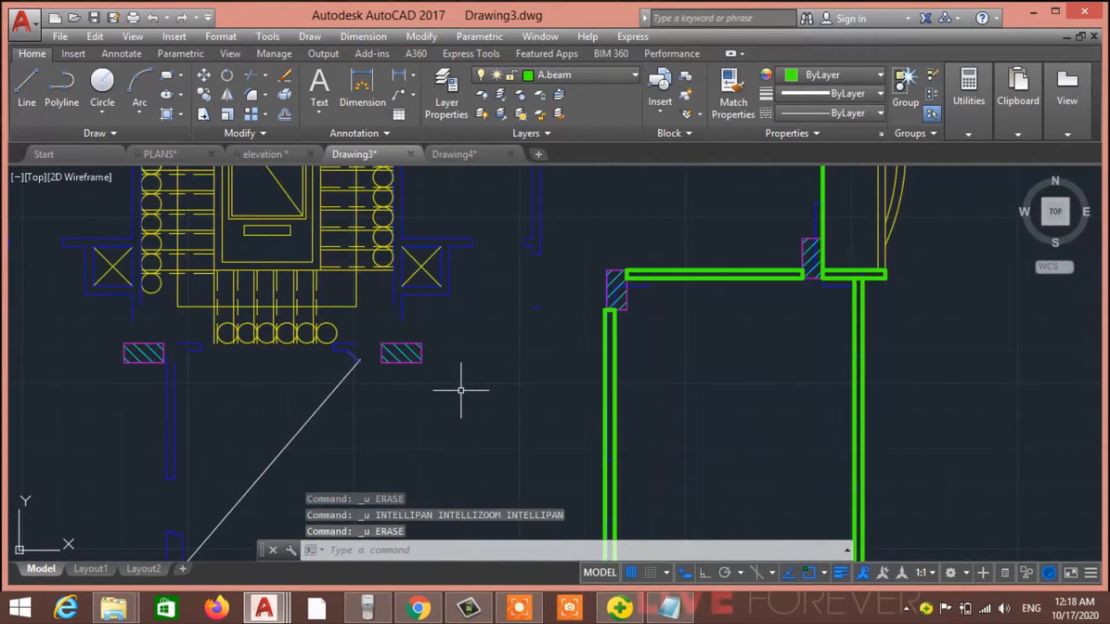
key(ctrl+z)
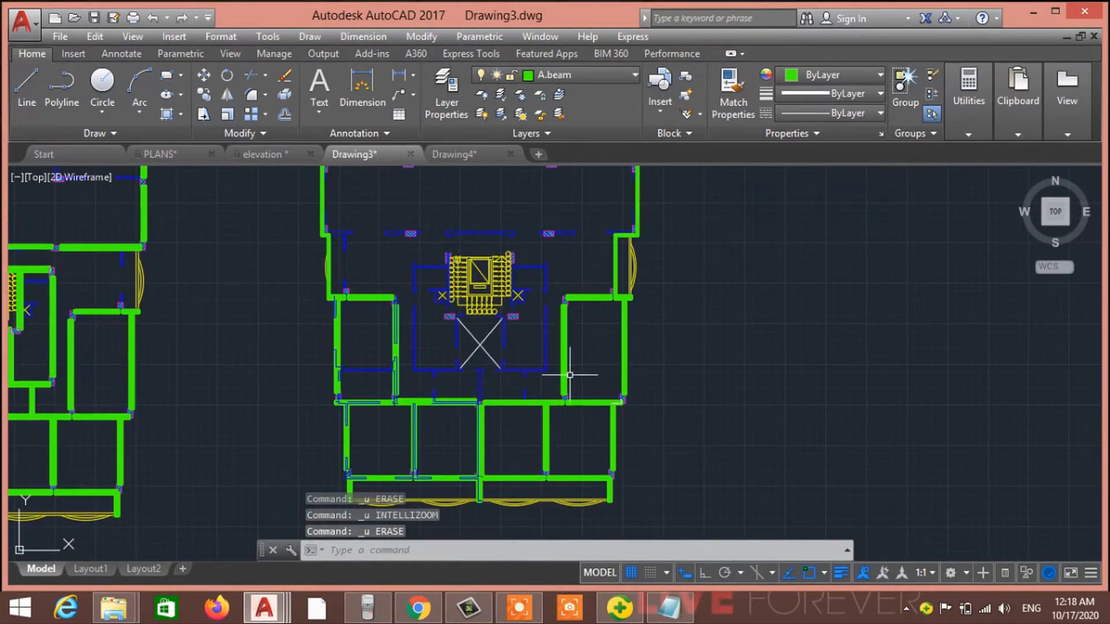
Step: Erase the blue L-shaped wall to the right of the crossed opening and the short wall piece beside it
scroll(547, 366, up, 2)
click(561, 401)
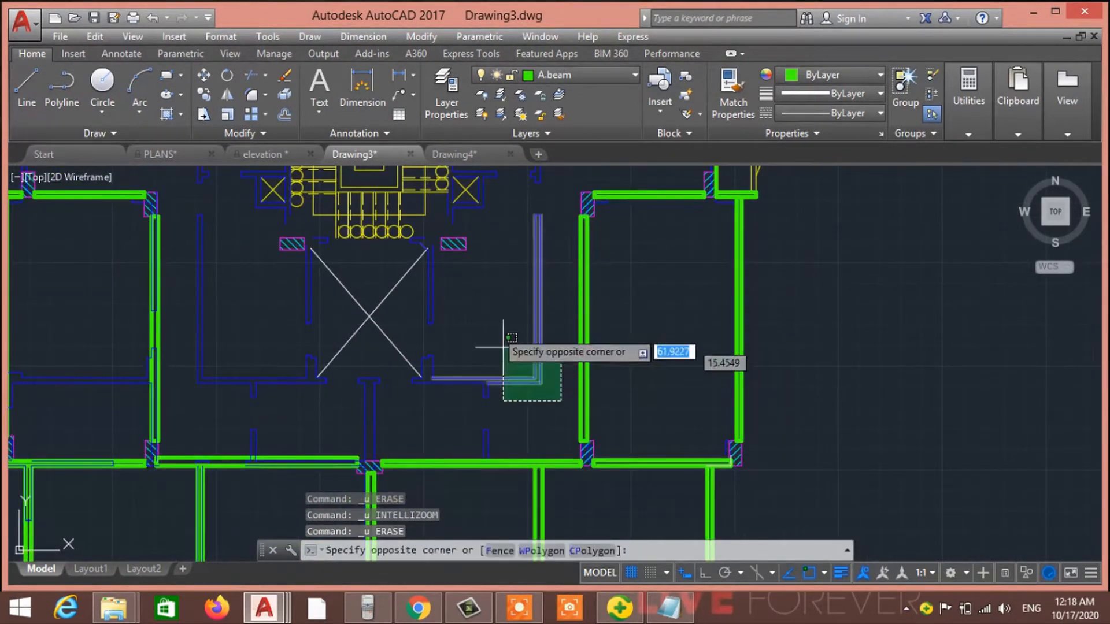
click(485, 347)
key(Delete)
click(511, 409)
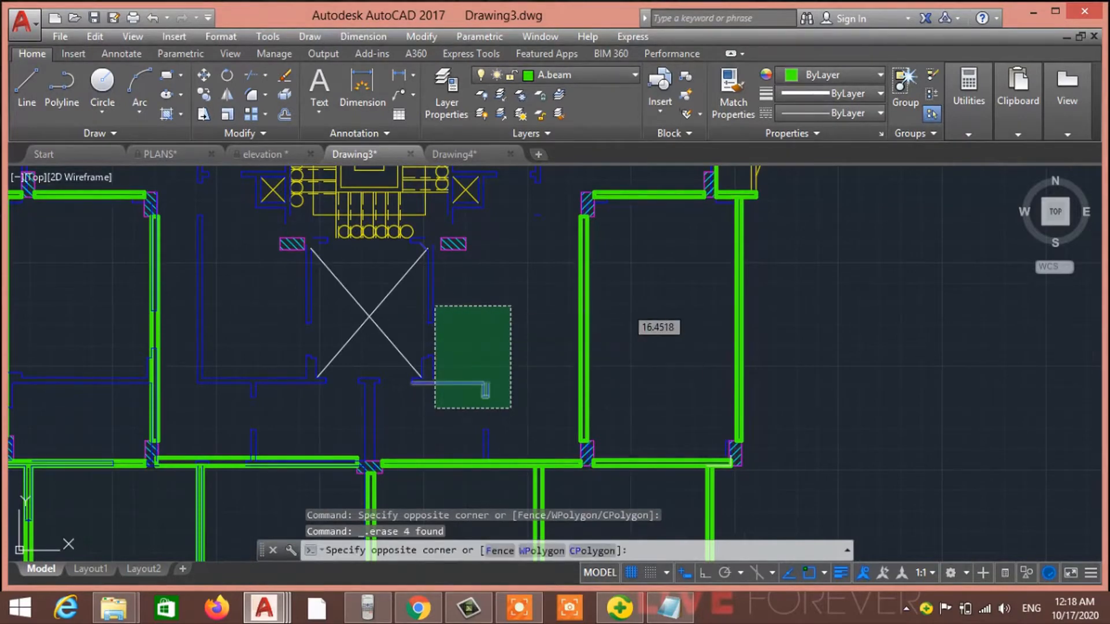
click(432, 308)
key(Delete)
scroll(434, 376, up, 4)
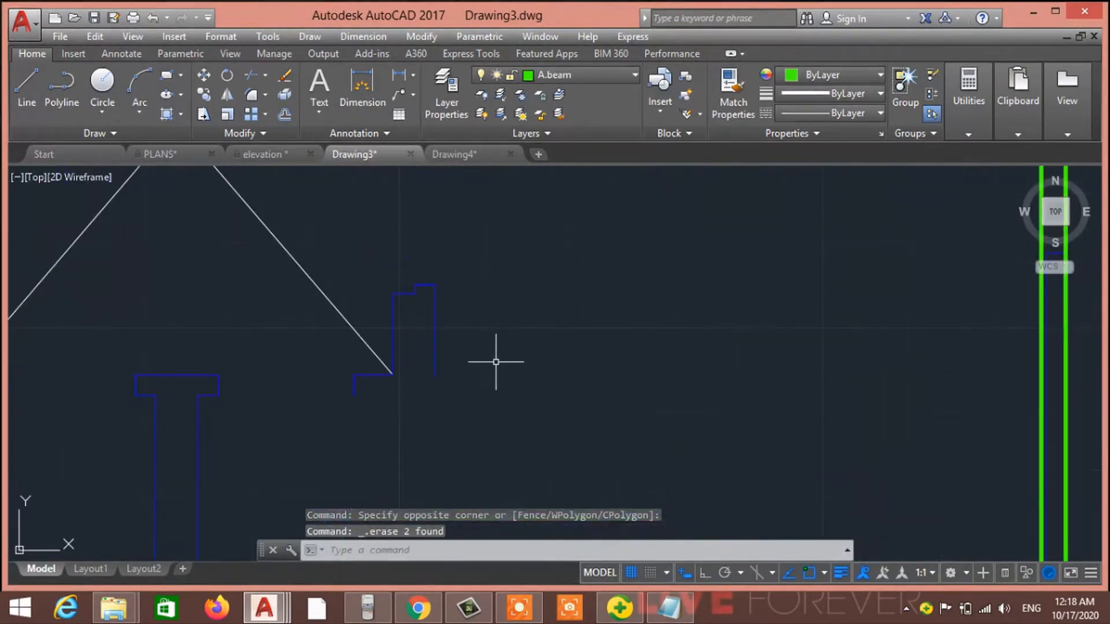
click(492, 361)
scroll(489, 344, down, 5)
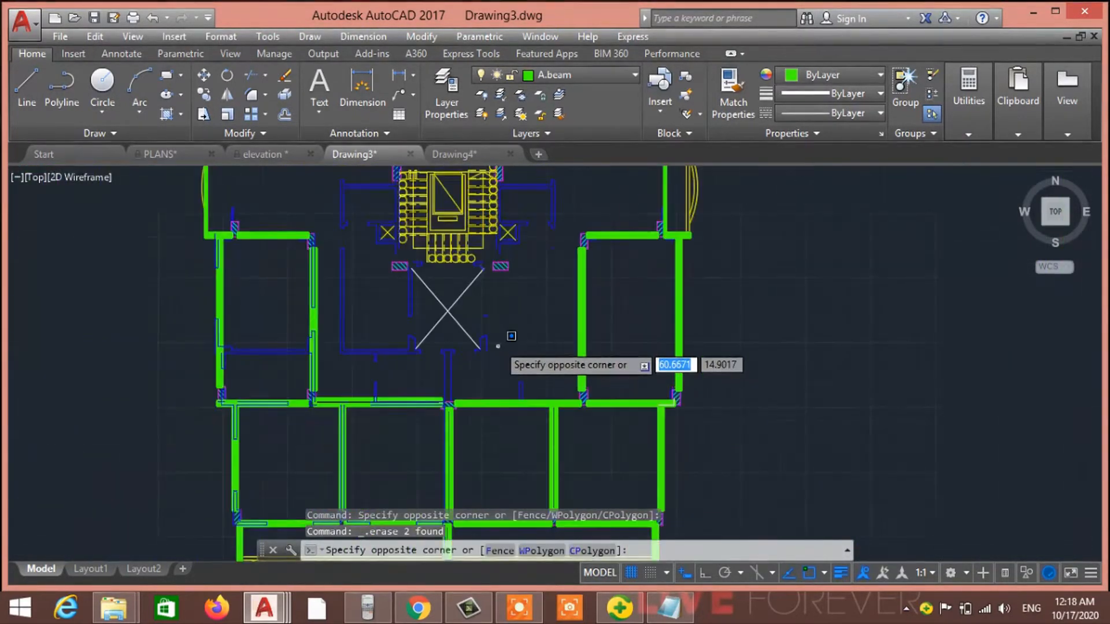
scroll(502, 345, up, 2)
scroll(502, 345, up, 2)
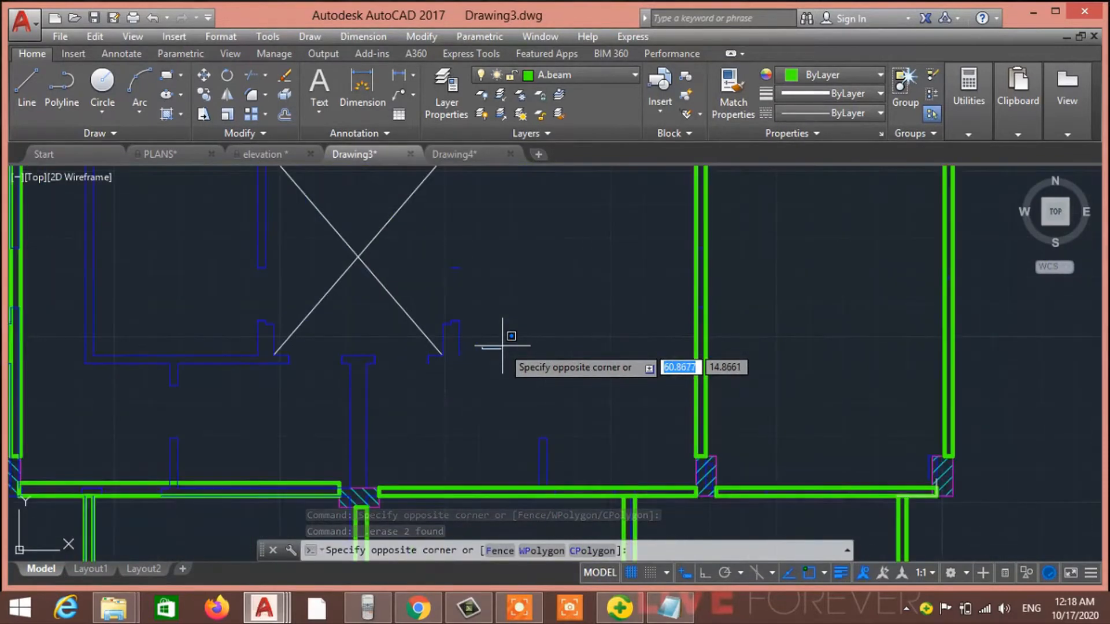
key(Escape)
key(Escape)
key(Escape)
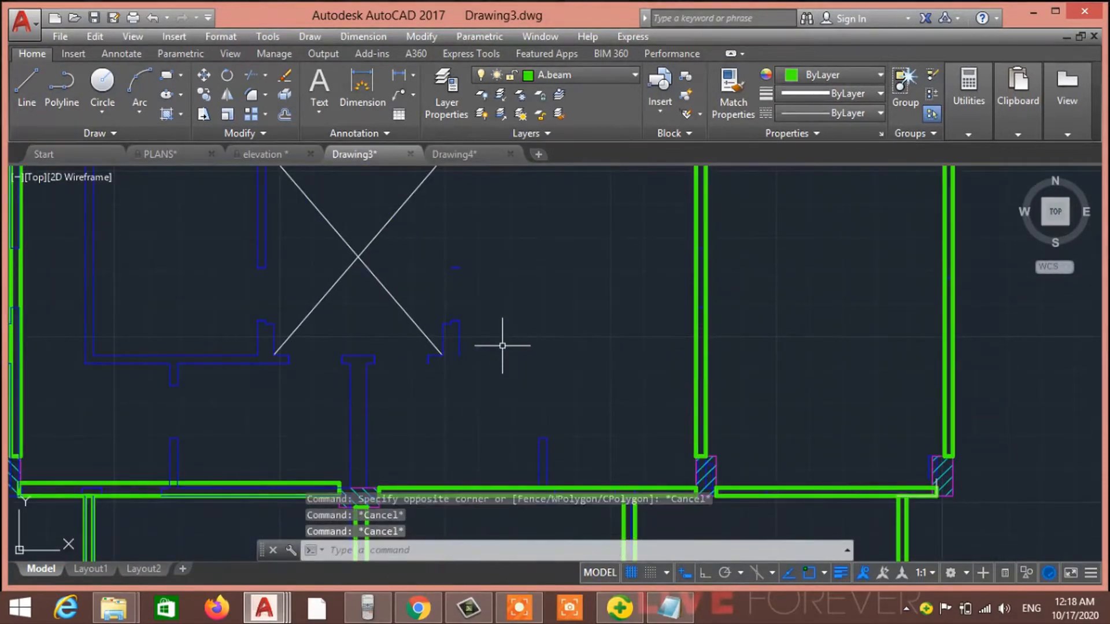
Step: Draw connected beam lines along the bottom, right and top sides of the crossed opening below the staircase
text(l)
key(Return)
scroll(272, 353, up, 4)
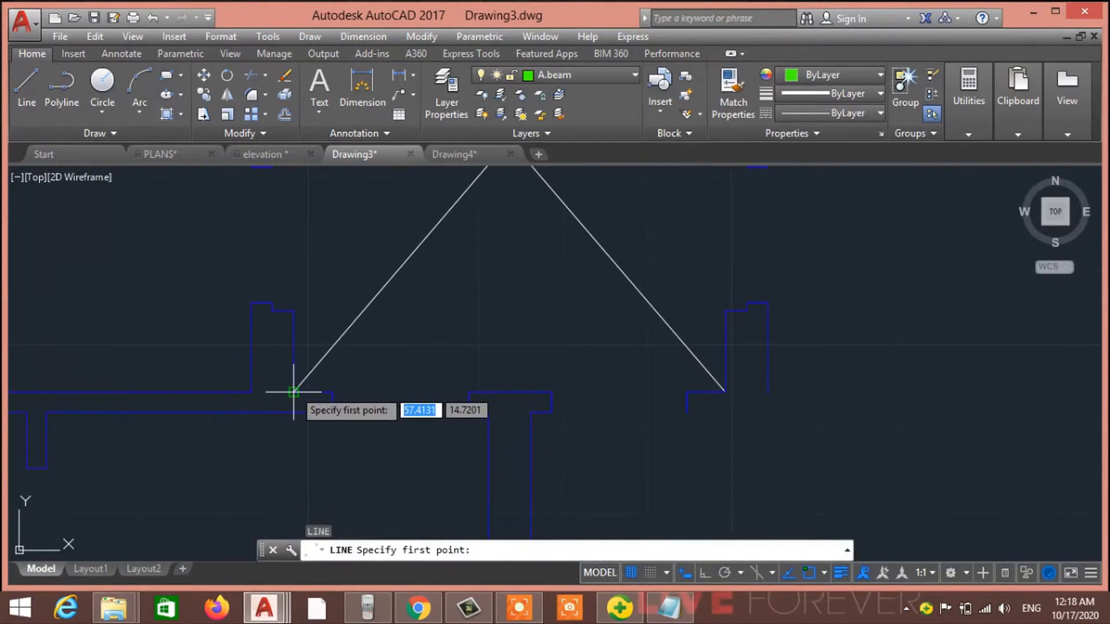
click(294, 392)
click(724, 392)
middle_drag(724, 282, 740, 535)
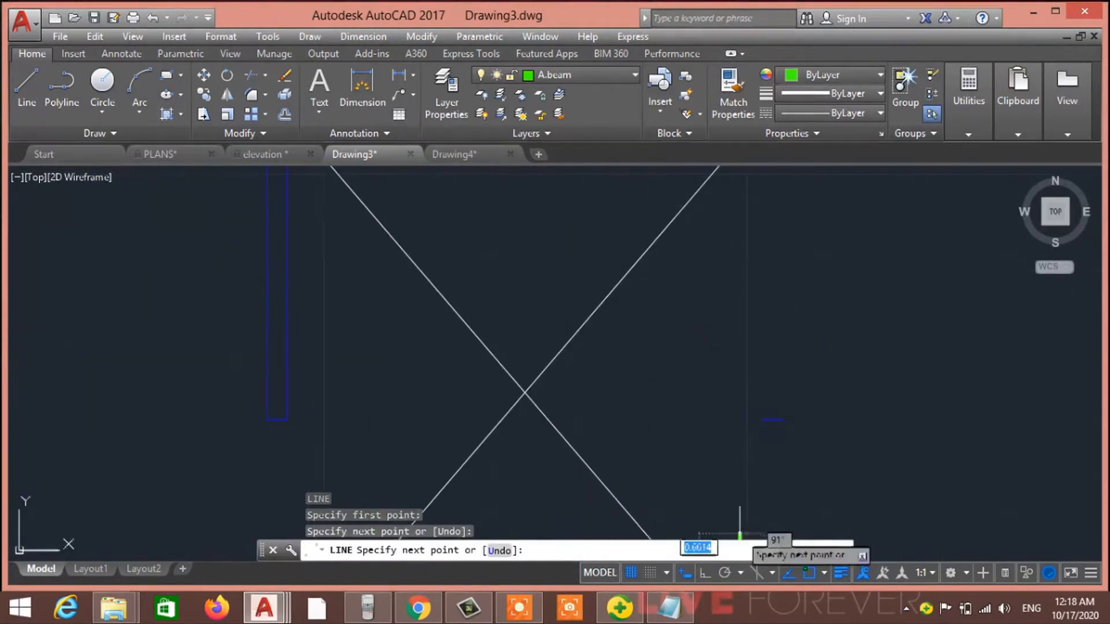
scroll(742, 347, down, 5)
scroll(743, 373, up, 5)
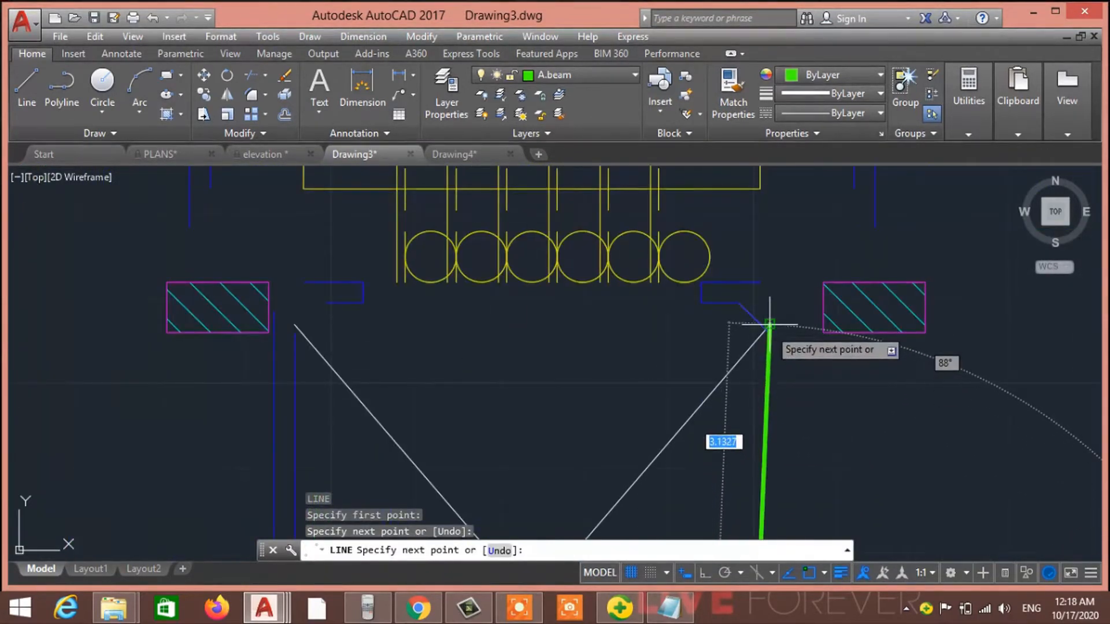
click(769, 324)
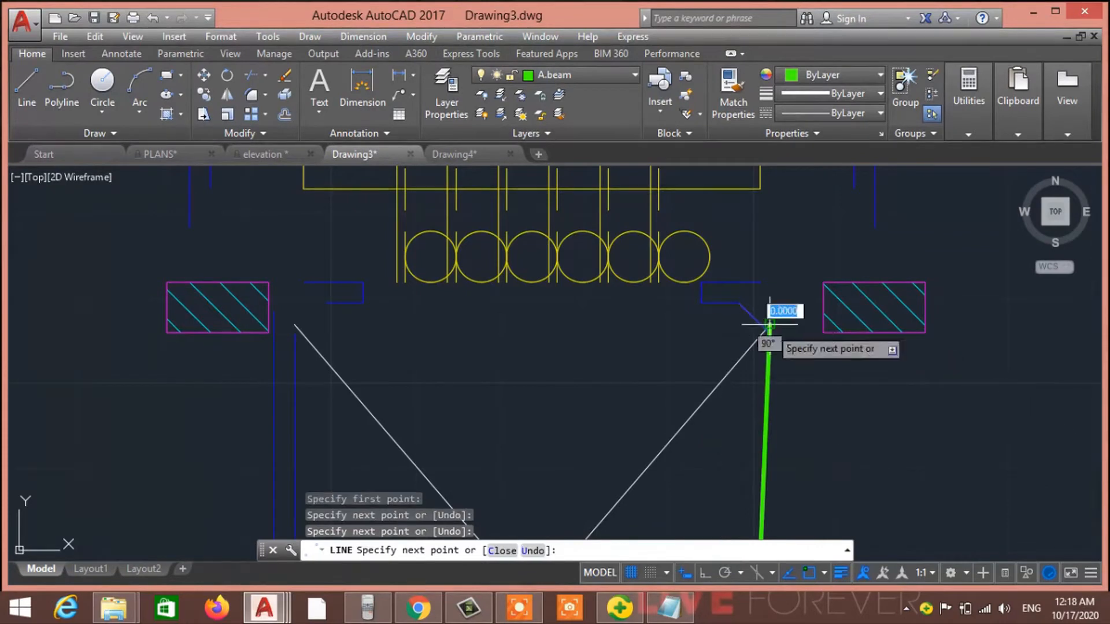
click(293, 325)
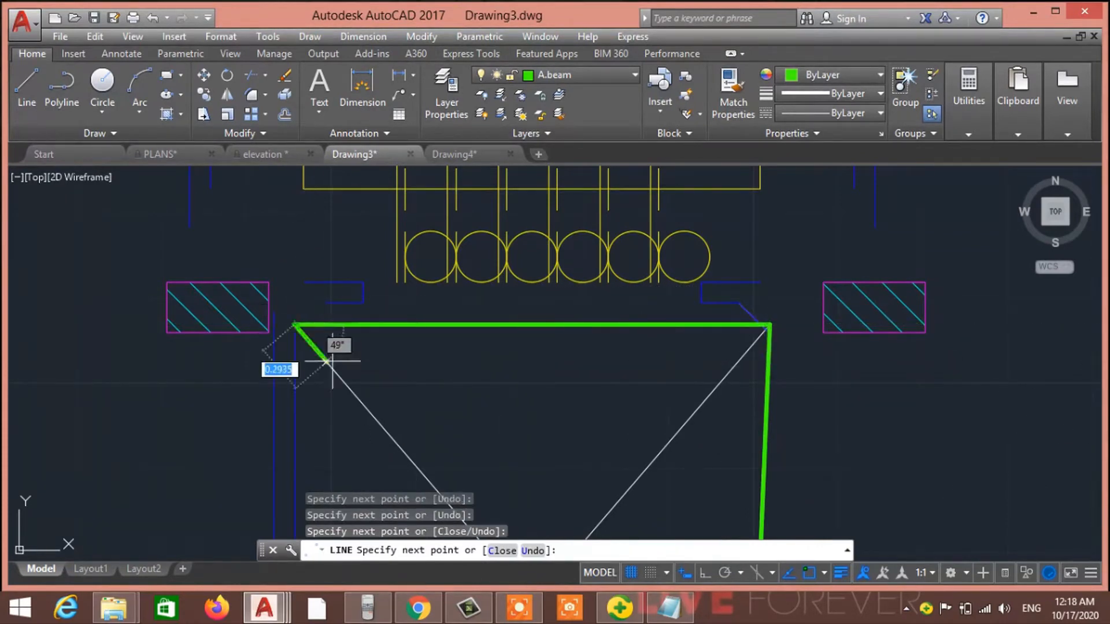
Step: Close the beam outline around the crossed opening with a line along its left side
middle_drag(327, 362, 292, 55)
scroll(291, 152, down, 4)
scroll(290, 283, up, 6)
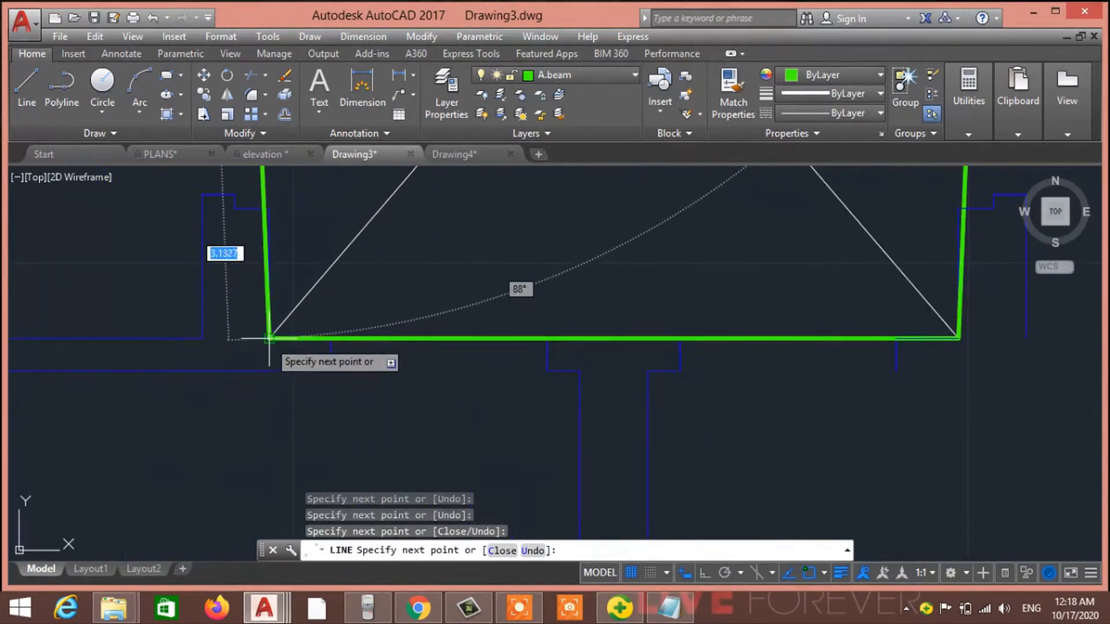
key(Escape)
scroll(472, 399, down, 5)
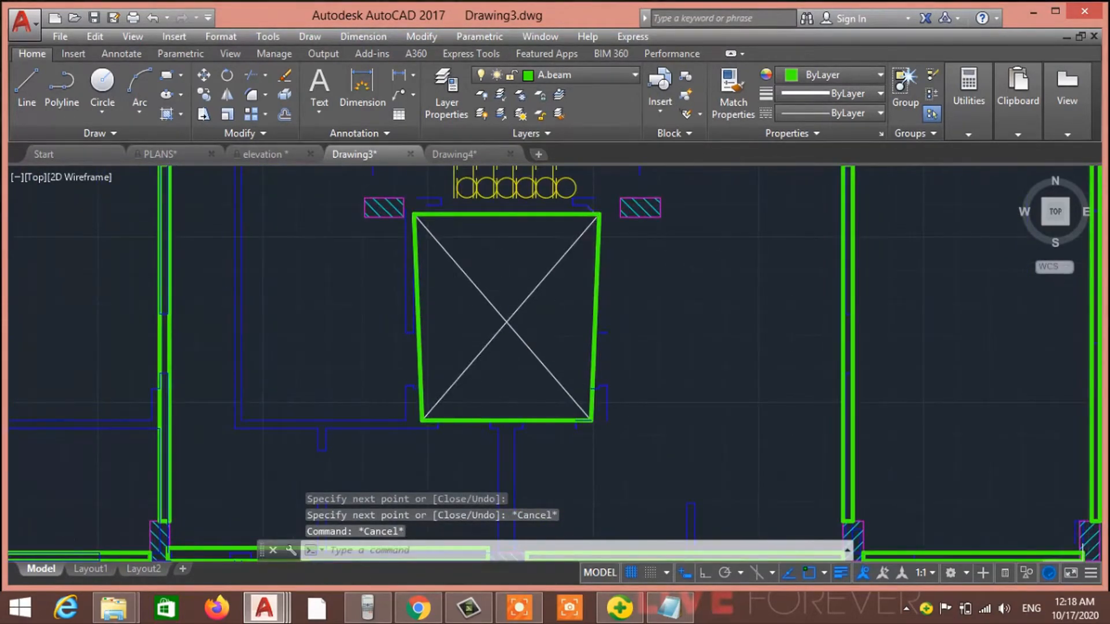
Step: Isolate the wf layer using a blue wall line beside the crossed opening's lower right corner
scroll(594, 316, down, 2)
scroll(598, 384, up, 4)
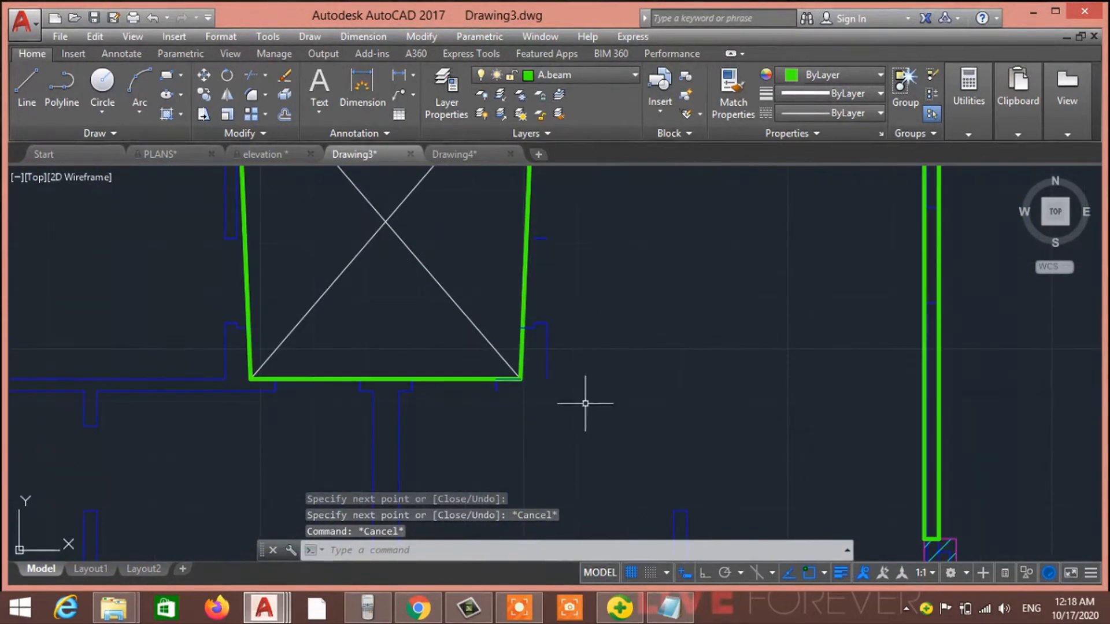
click(585, 404)
click(540, 326)
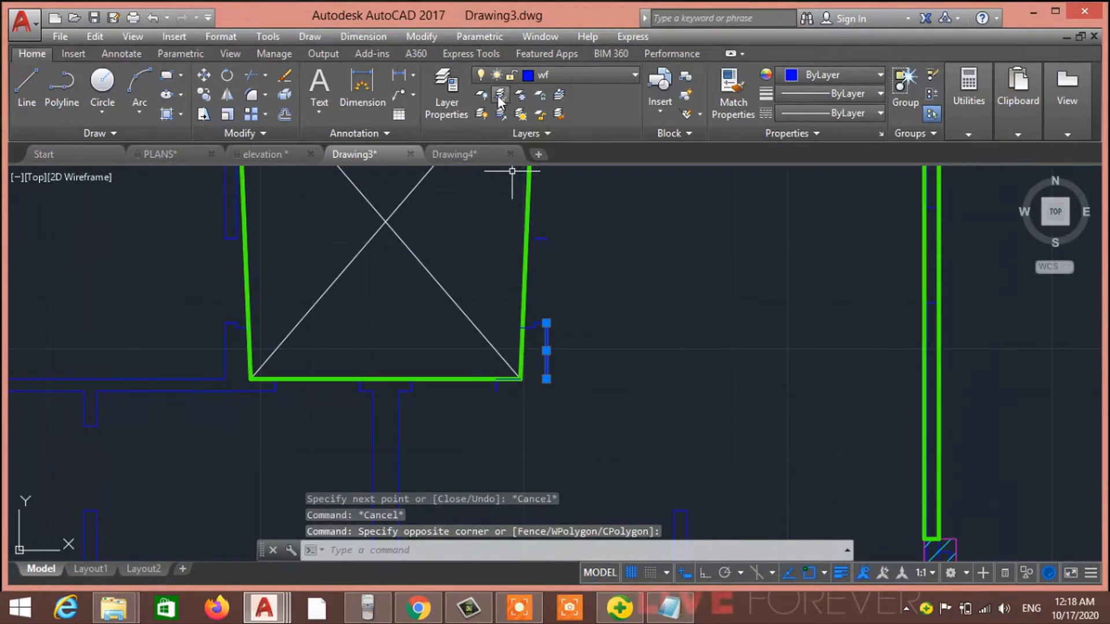
click(500, 95)
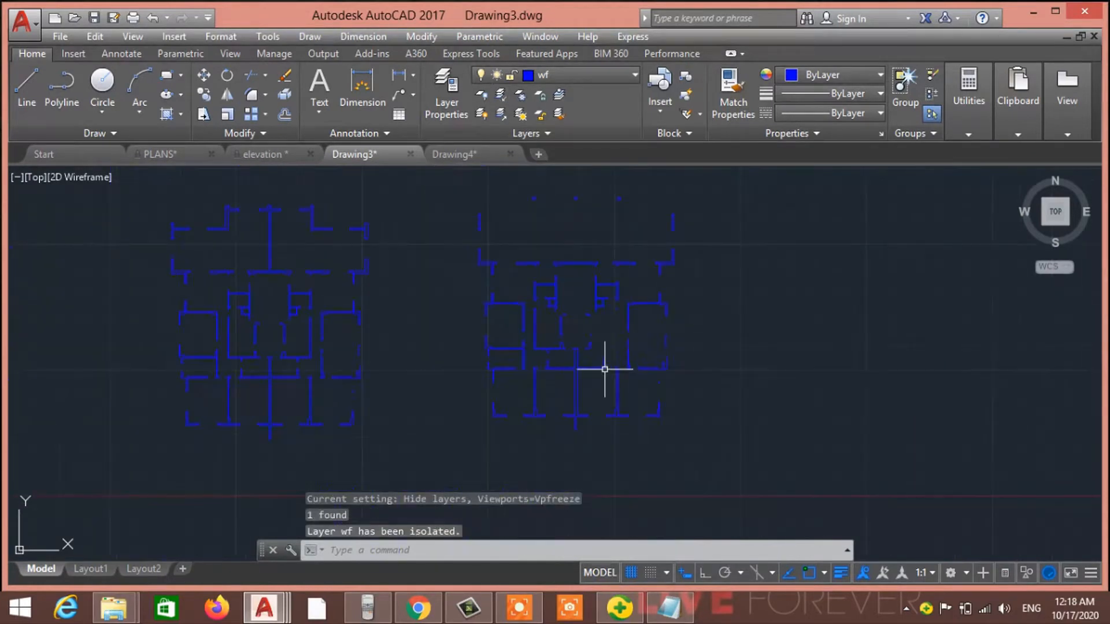
Step: Erase all blue wall lines of both plans, including the small remnants at the top, and restore the hidden layers
click(141, 197)
click(731, 451)
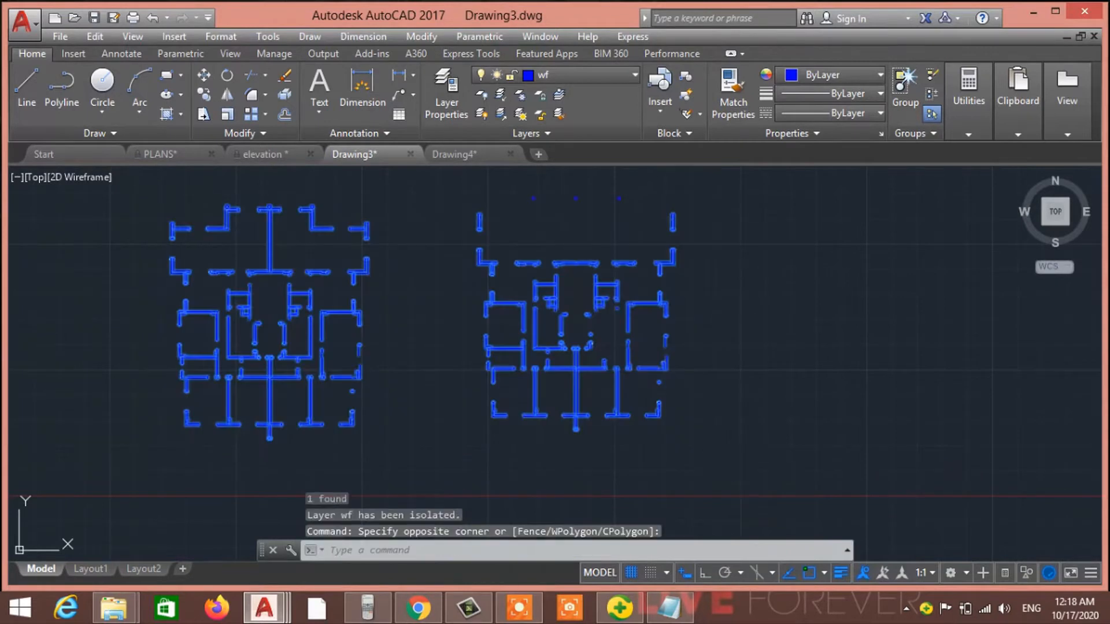
key(Delete)
click(474, 263)
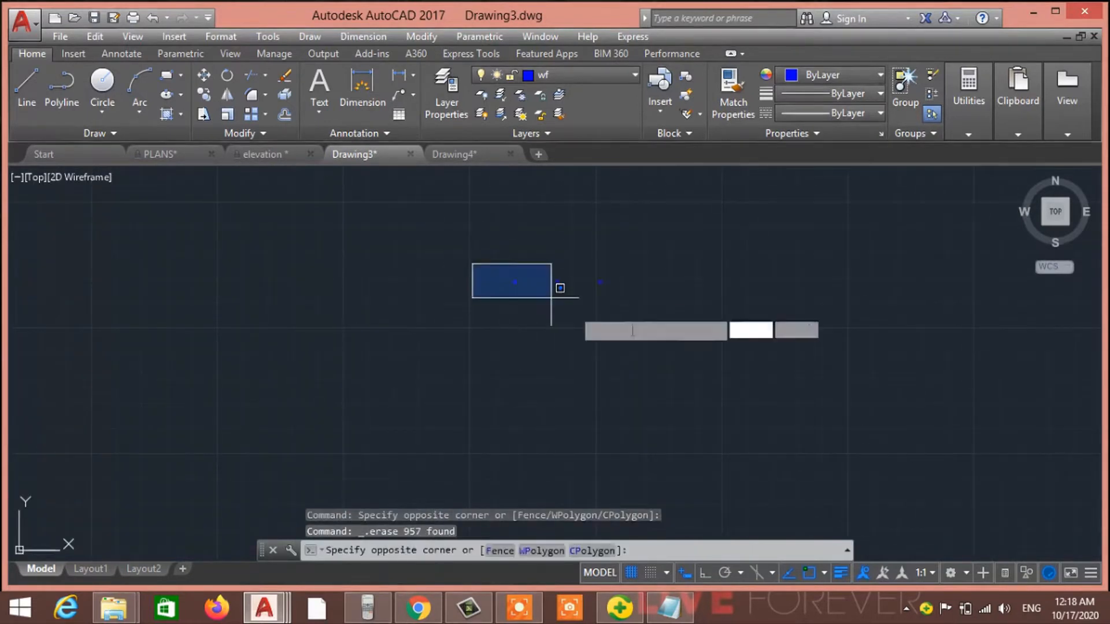
click(673, 337)
key(Delete)
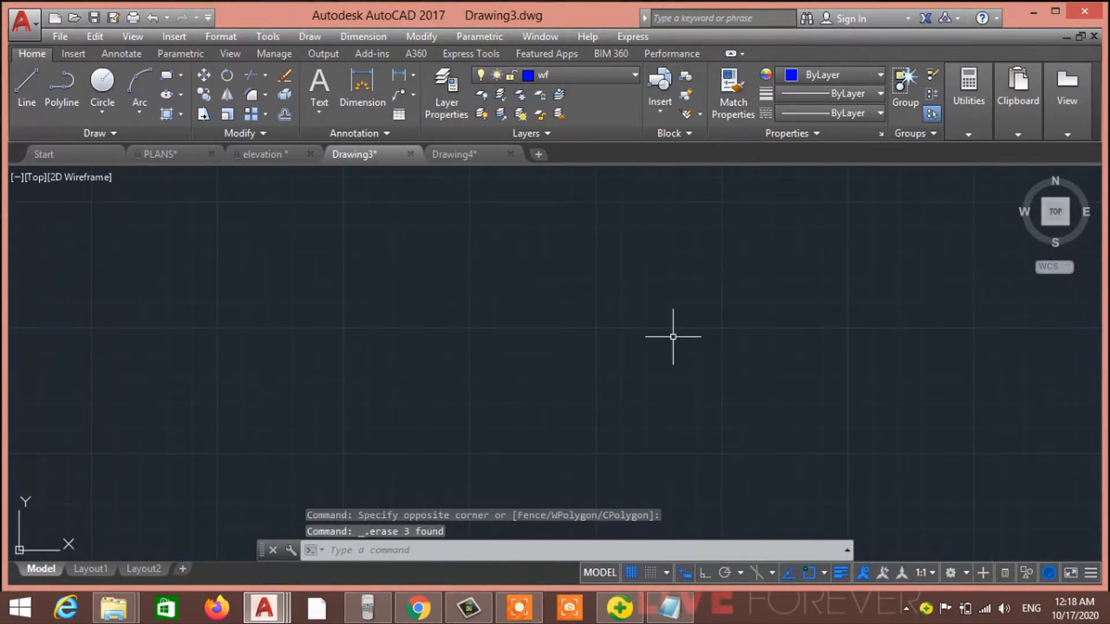
click(504, 111)
Step: Compare the beam layouts of the two plans, especially the area around the staircase
scroll(746, 278, down, 2)
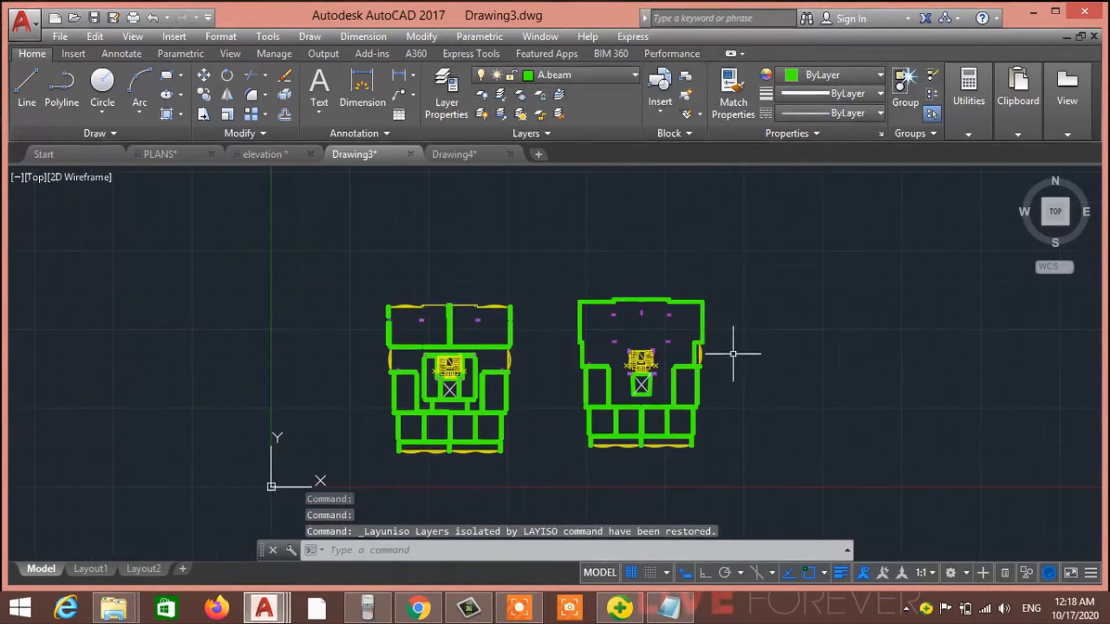
scroll(567, 344, up, 4)
scroll(634, 320, down, 1)
scroll(276, 243, up, 1)
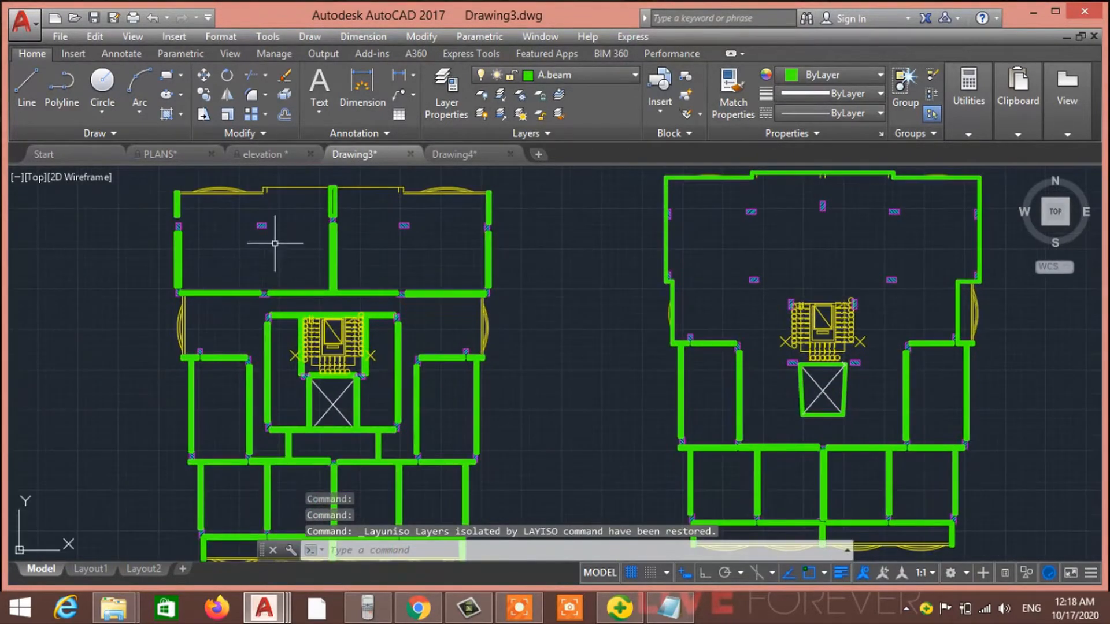
middle_drag(743, 366, 577, 280)
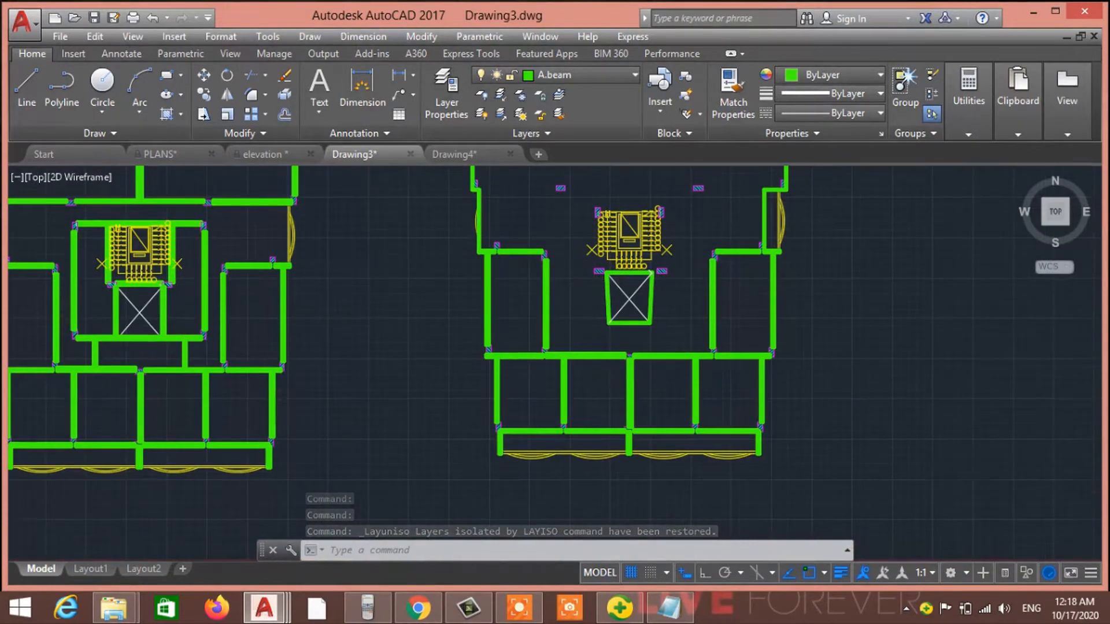
scroll(384, 359, down, 2)
scroll(469, 392, up, 4)
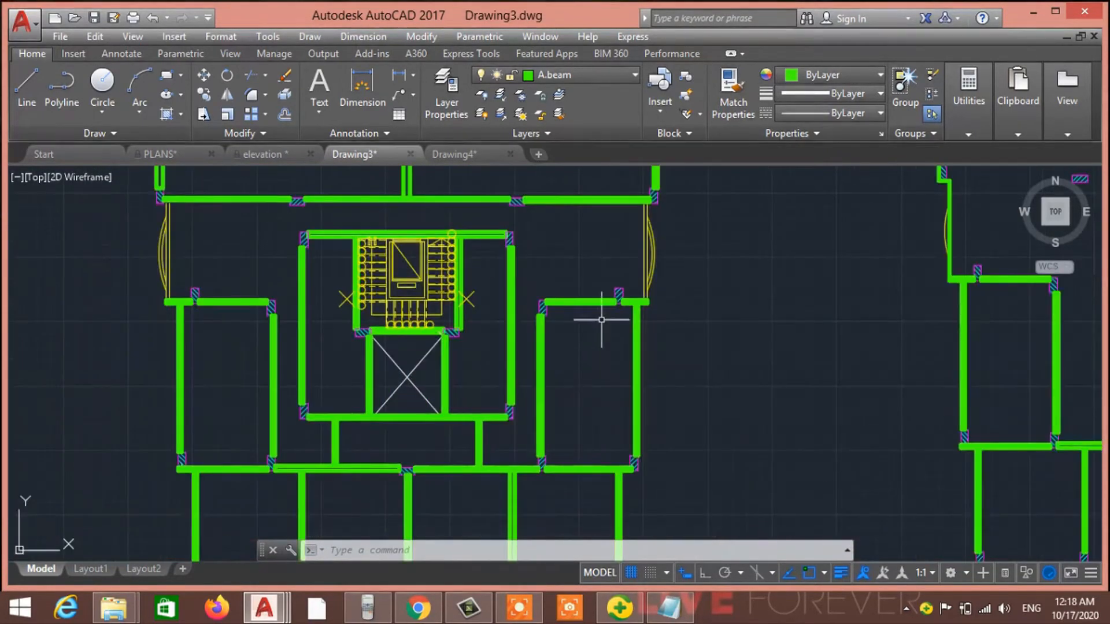
middle_drag(649, 339, 733, 386)
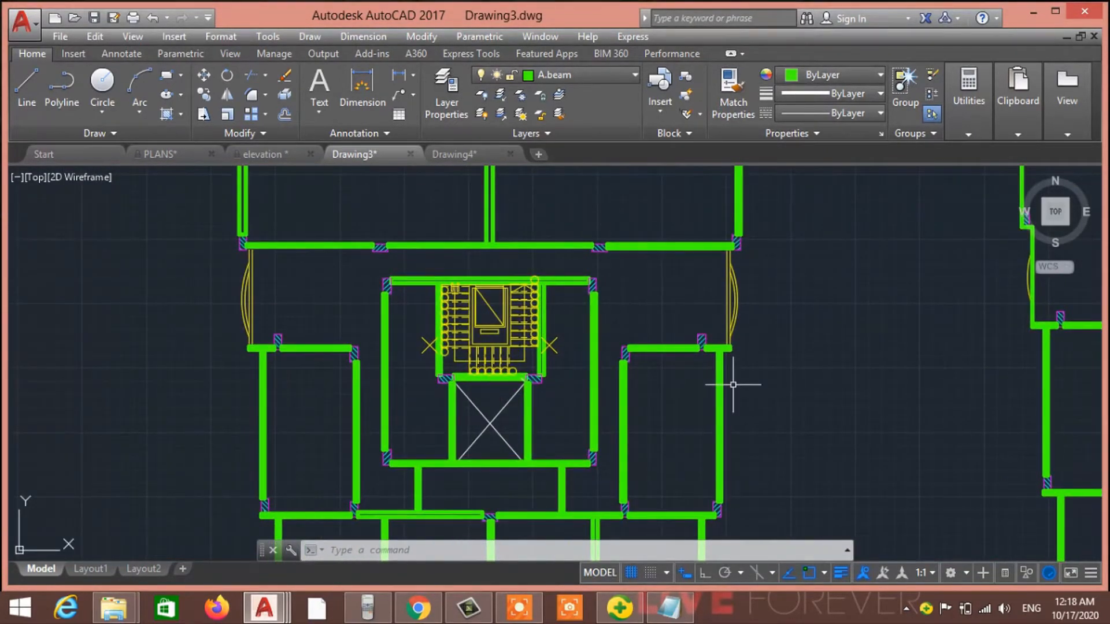
scroll(571, 362, up, 6)
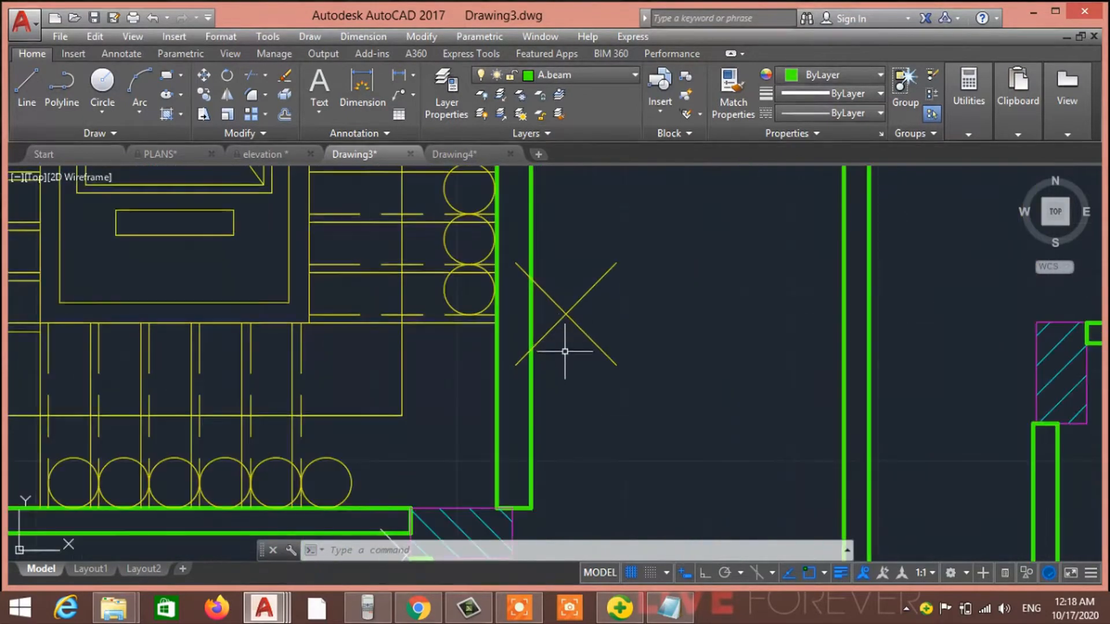
scroll(576, 354, down, 3)
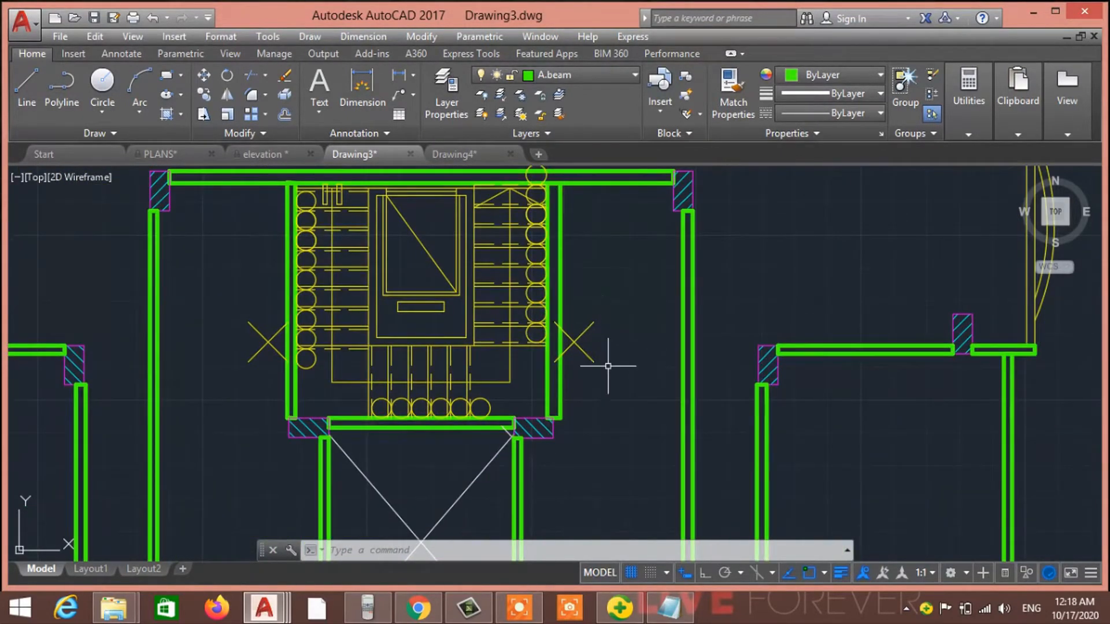
text(l)
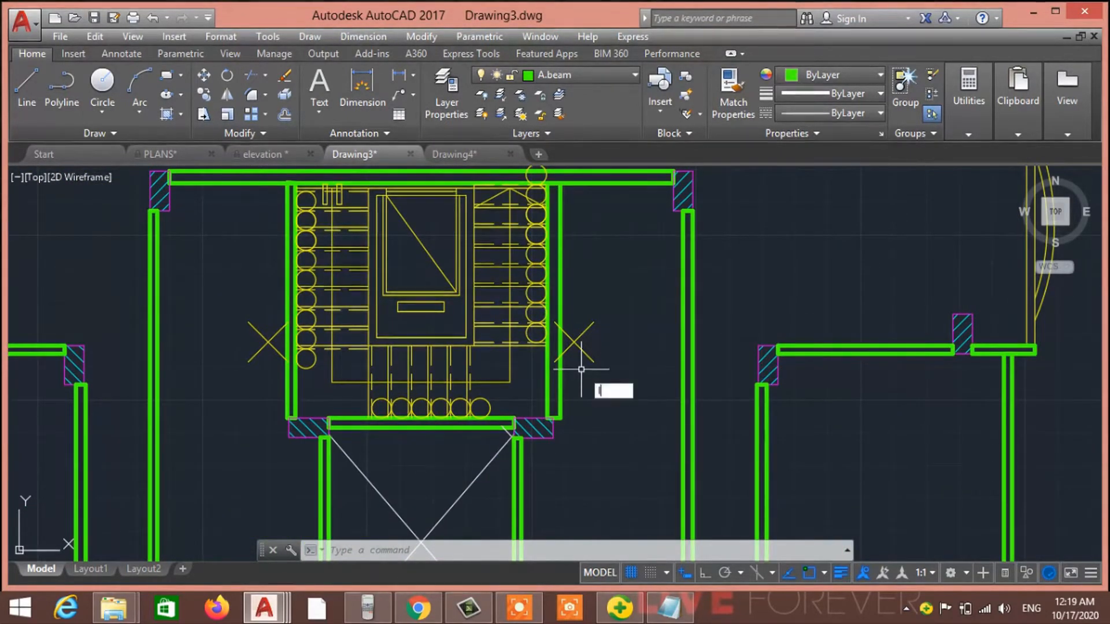
key(Return)
scroll(564, 344, up, 6)
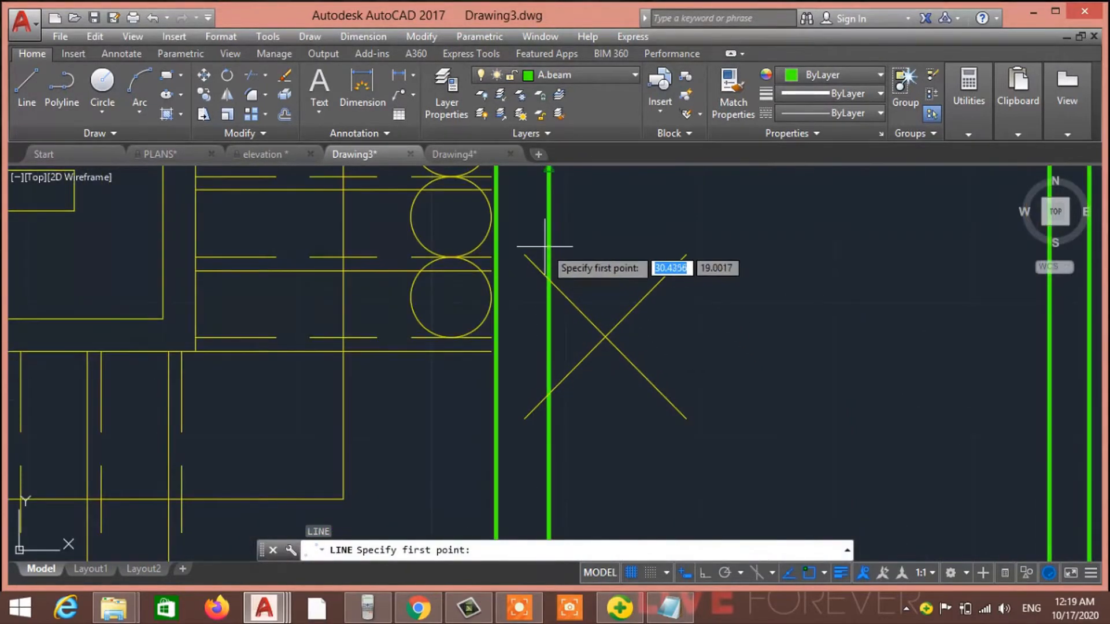
click(549, 171)
key(Escape)
key(Escape)
key(Escape)
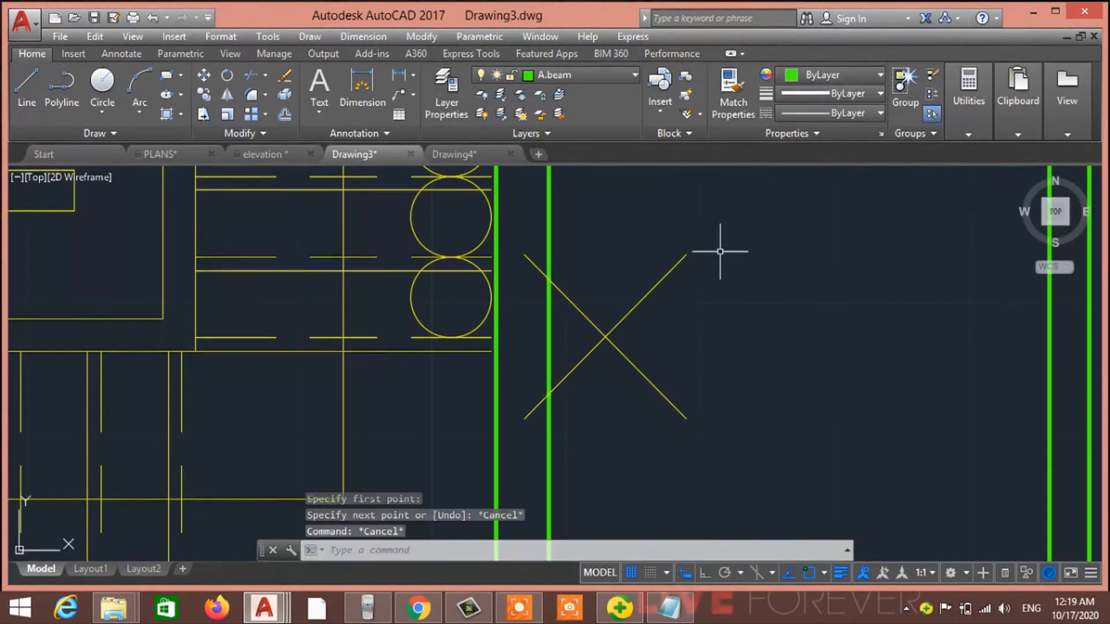
key(Return)
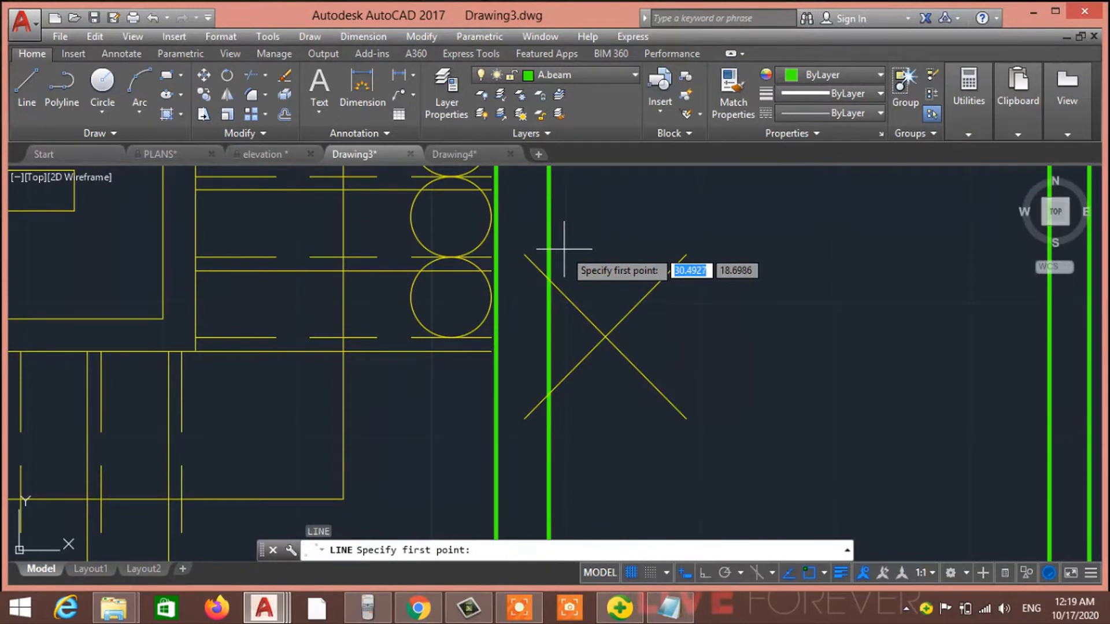
key(ctrl+z)
key(Escape)
key(Escape)
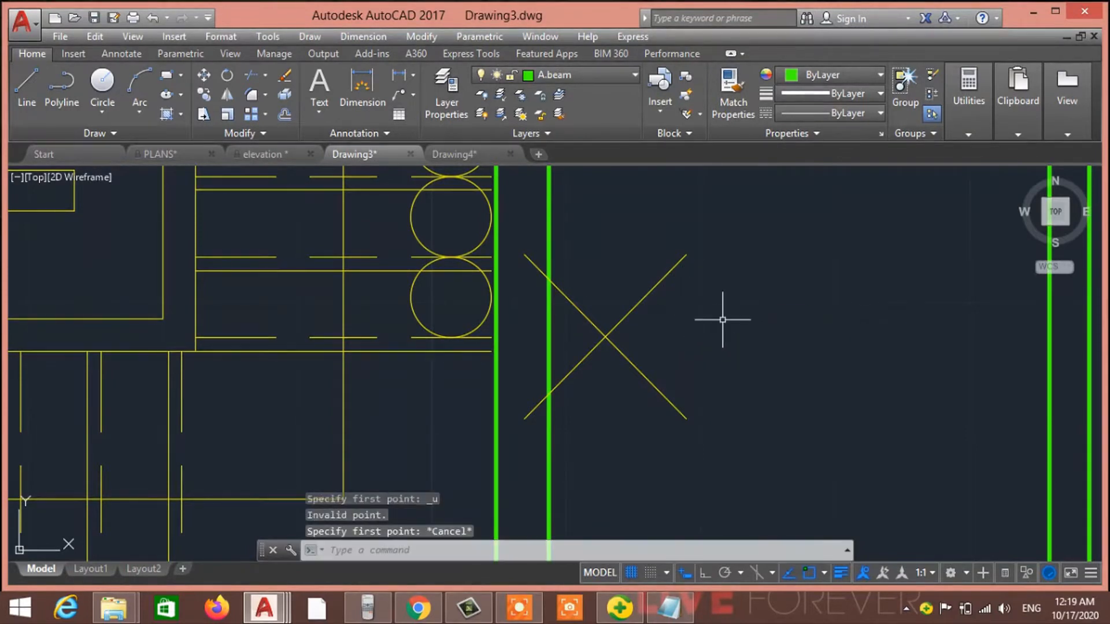
Step: Undo the layer restoration and the last wall erasures to return to the isolated wf wall lines
key(ctrl+z)
key(ctrl+z)
key(ctrl+z)
key(ctrl+z)
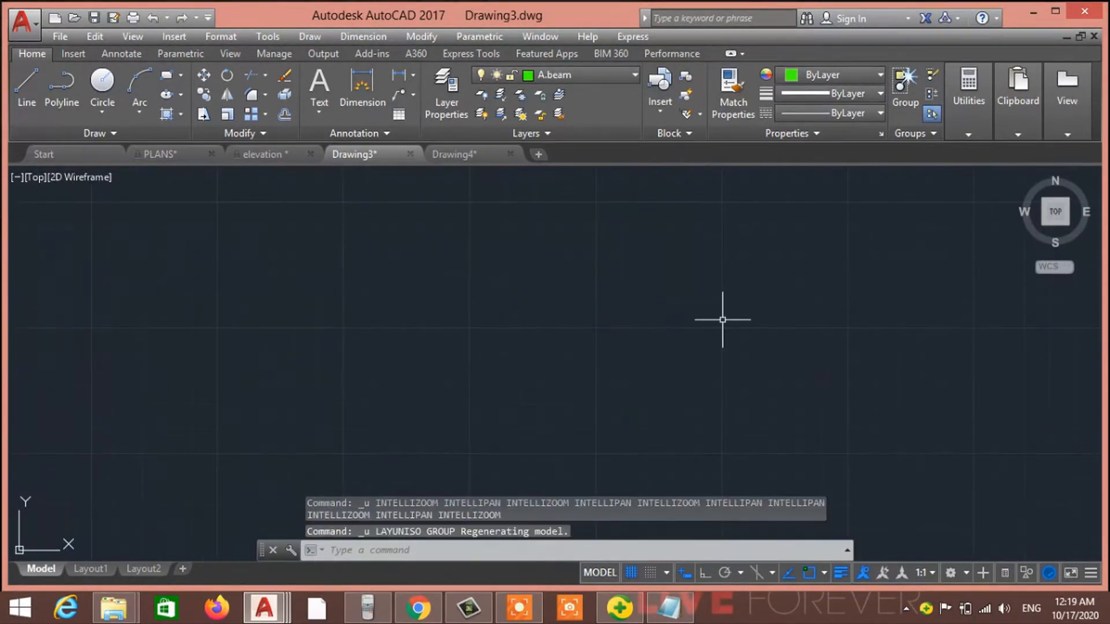
key(ctrl+z)
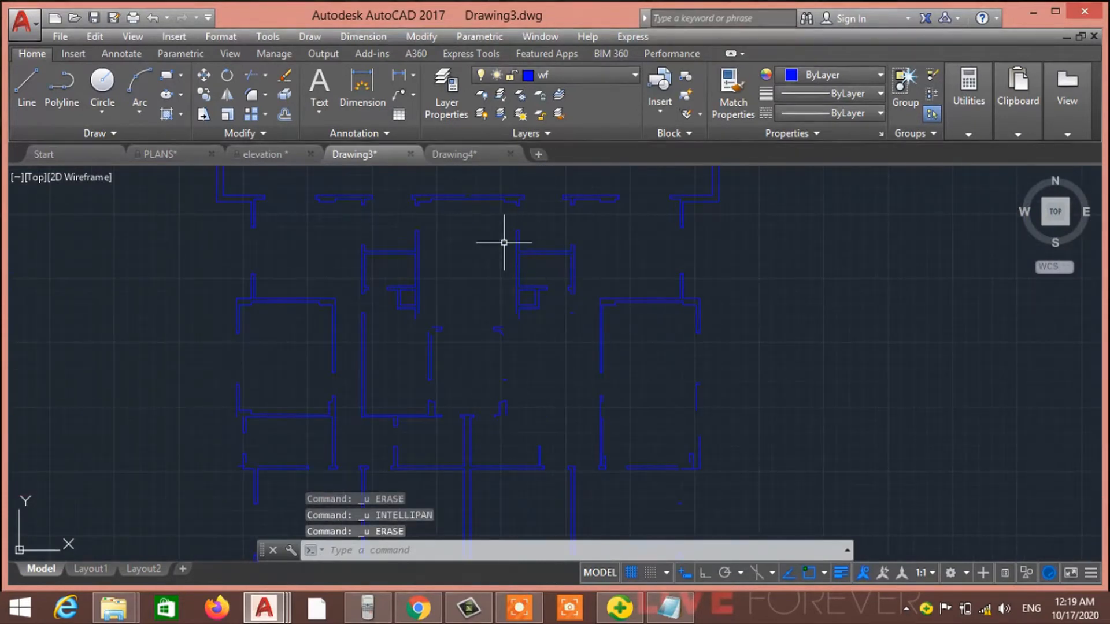
Step: Erase the right-side room walls and the upper walls of the right plan
click(584, 283)
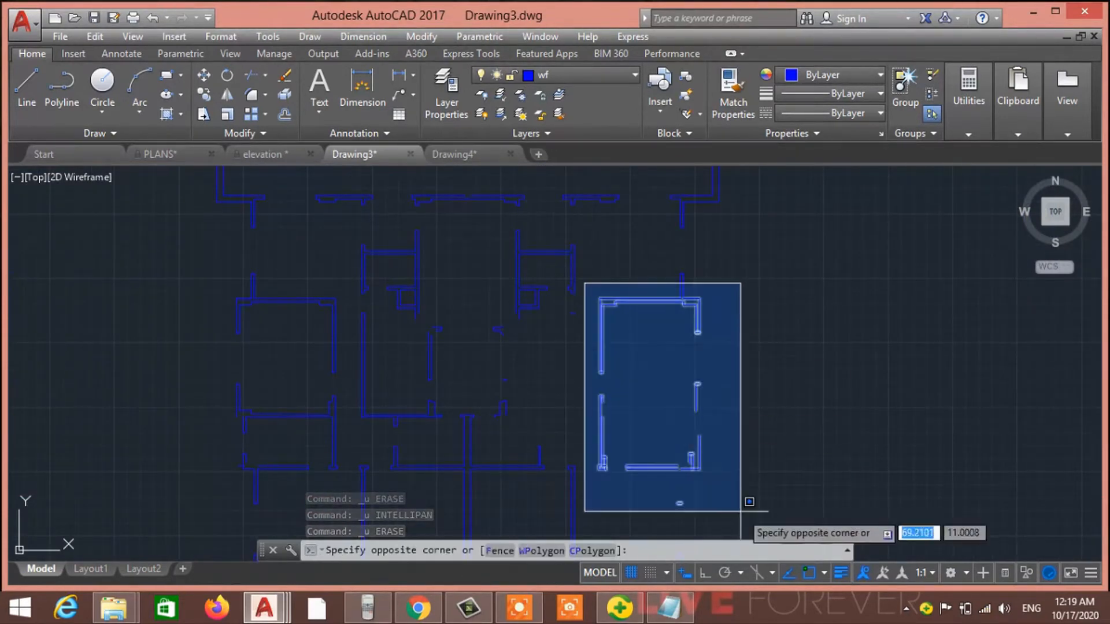
click(771, 496)
key(Delete)
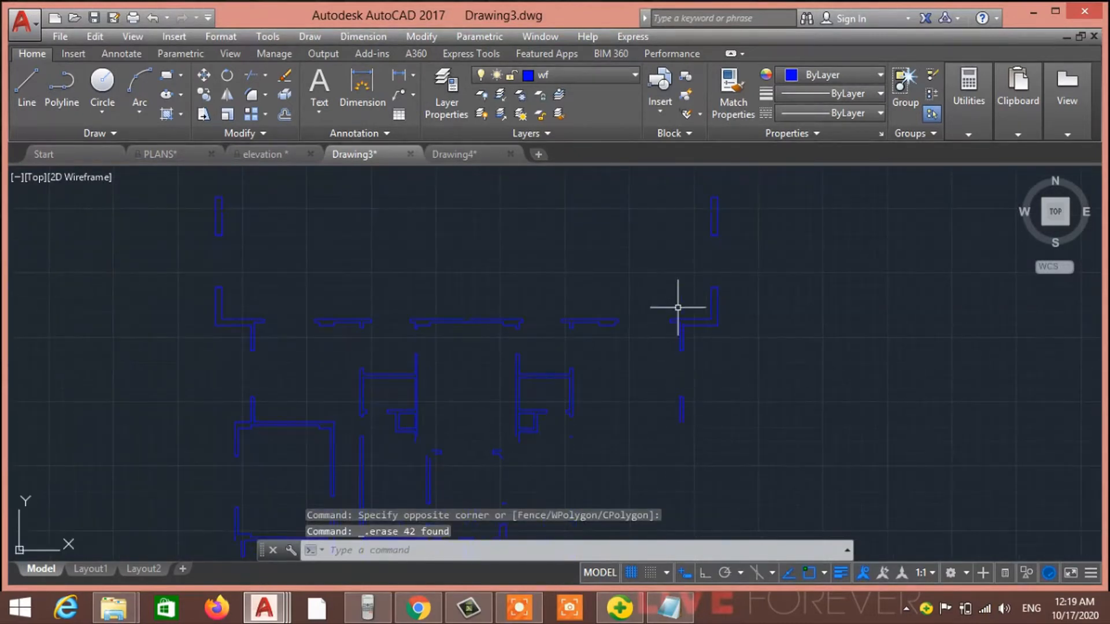
click(664, 170)
click(825, 428)
key(Delete)
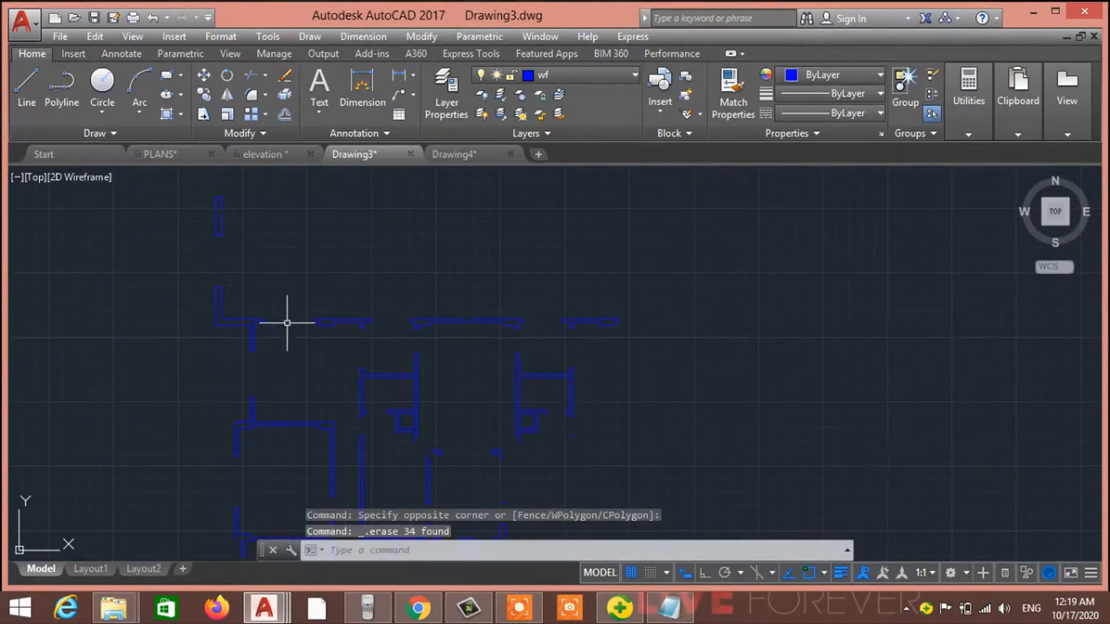
click(197, 180)
click(697, 352)
key(Delete)
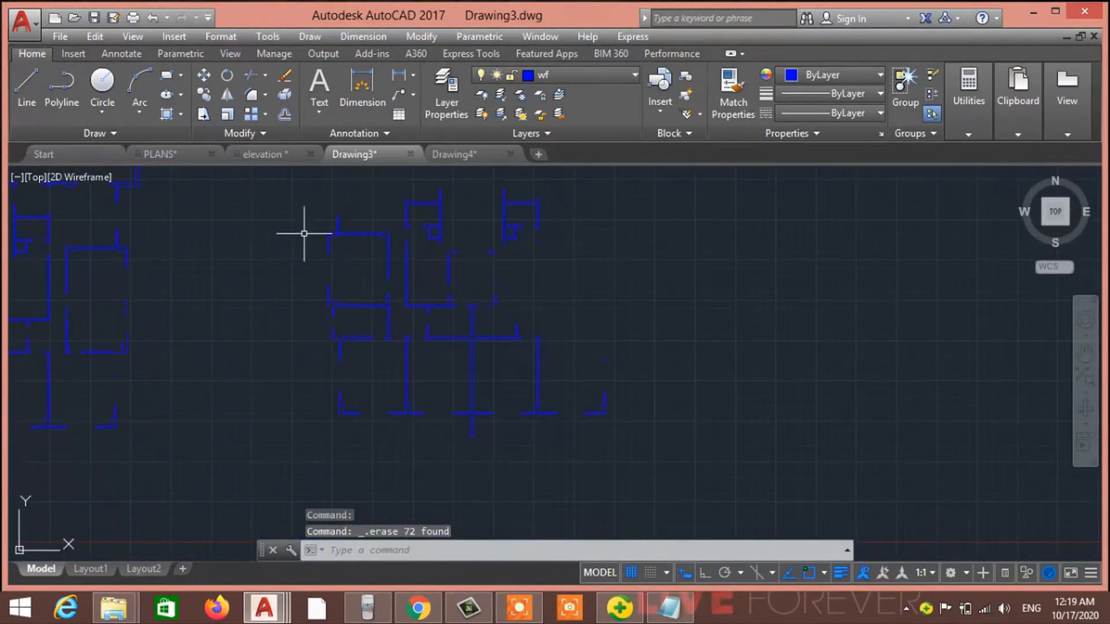
Step: Erase the left-side, lower and central walls of the right plan, keeping the two small shafts and the walls around them
click(300, 202)
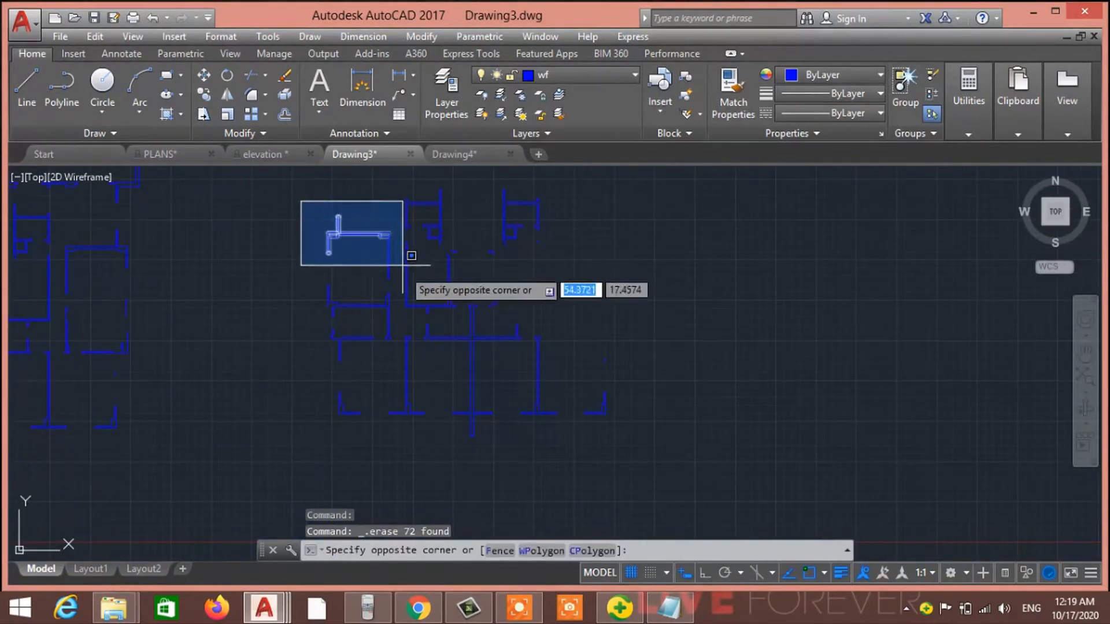
click(396, 437)
key(Delete)
click(379, 325)
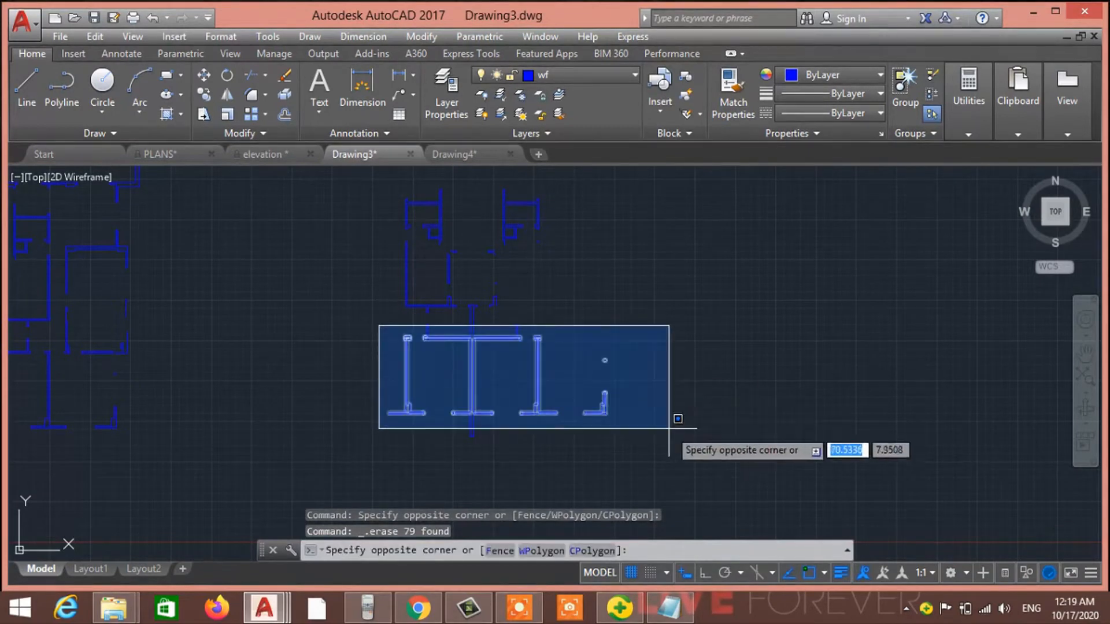
click(709, 461)
key(Delete)
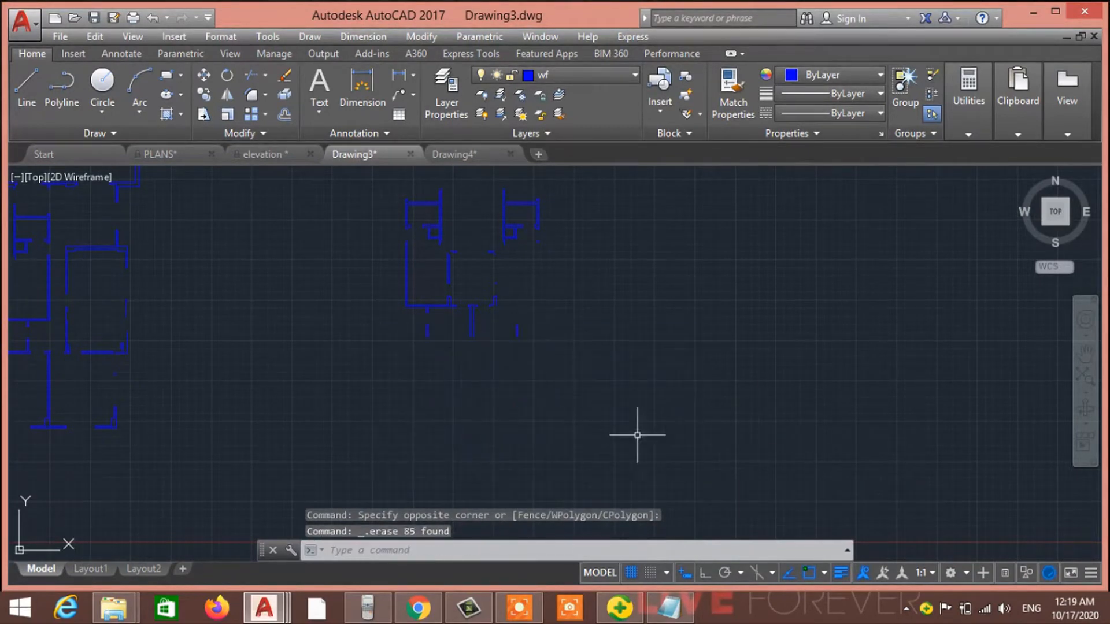
click(386, 248)
click(601, 368)
key(Delete)
click(560, 360)
click(344, 273)
key(Delete)
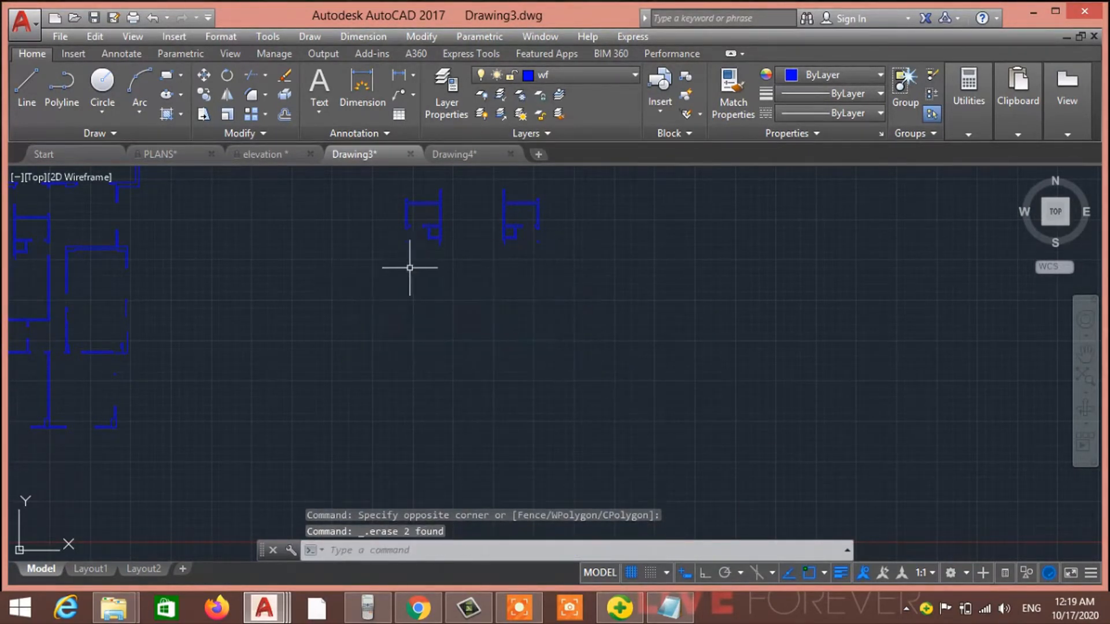
Step: Erase the walls and leftover stub around the right shaft of the right plan, keeping the shaft outline
click(617, 420)
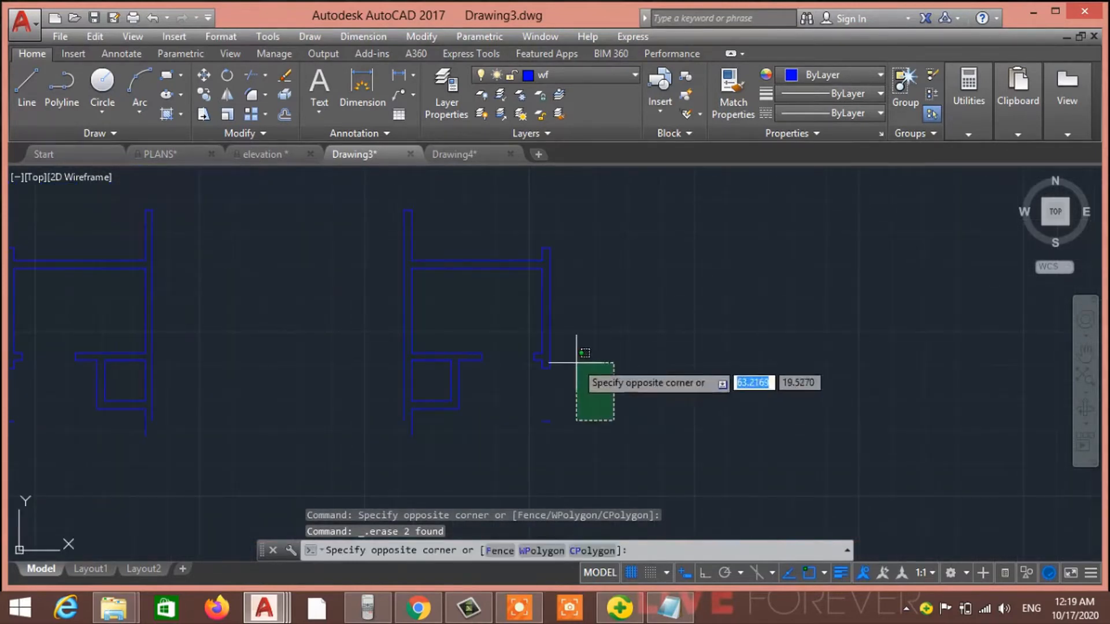
click(525, 218)
key(Delete)
click(498, 330)
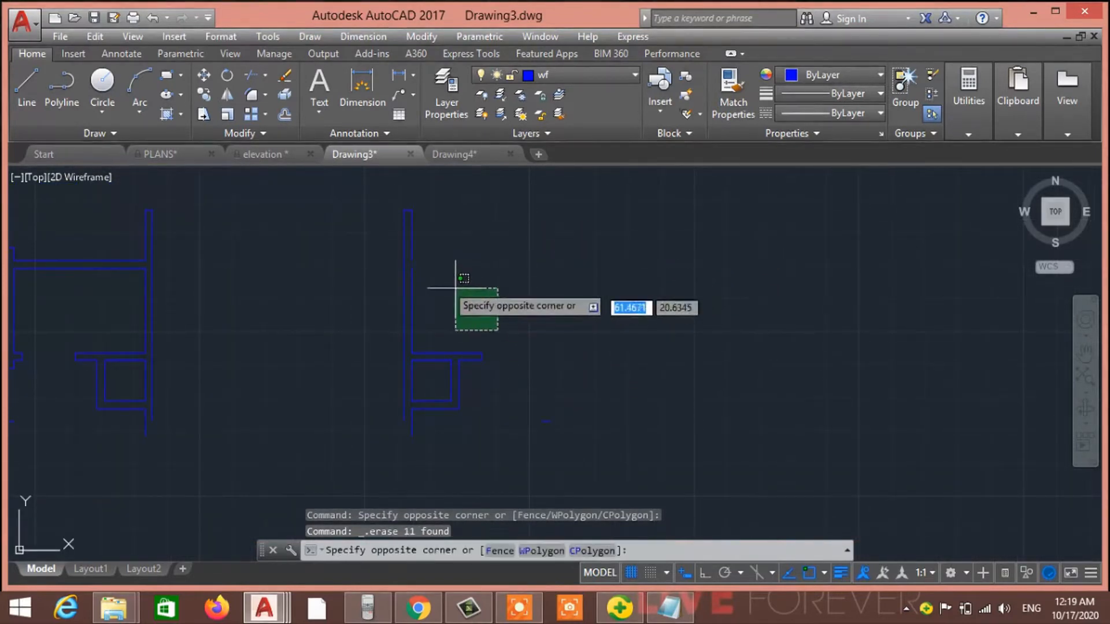
click(384, 241)
key(Delete)
key(Delete)
click(607, 307)
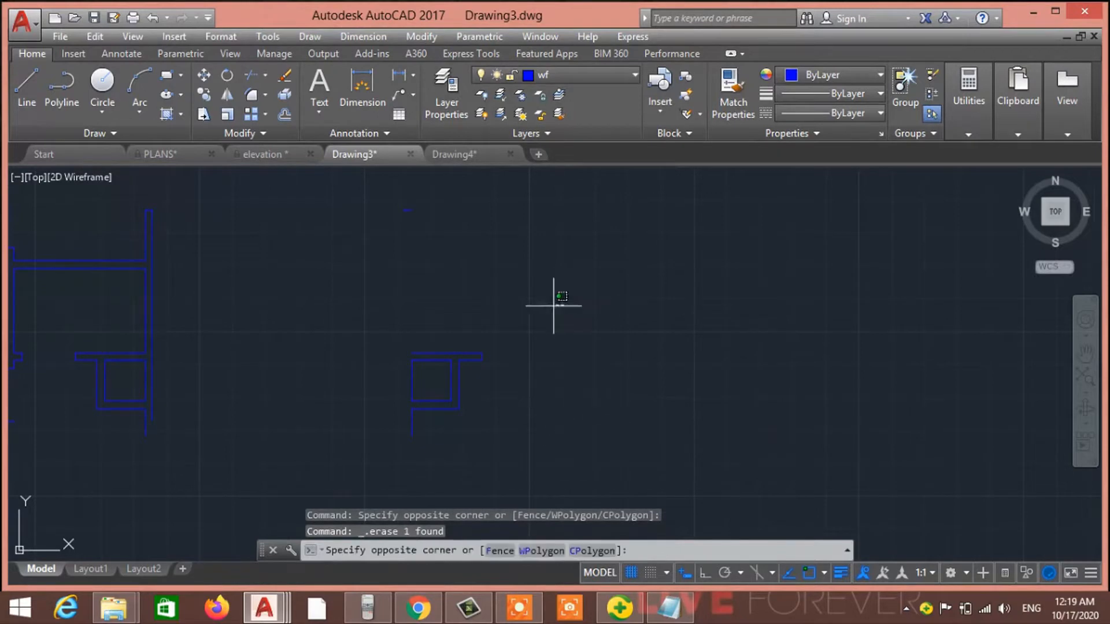
click(352, 178)
key(Delete)
Step: Erase the walls around the right plan's left shaft and the small remnants above, keeping the shaft outline
middle_drag(390, 291, 565, 285)
click(480, 314)
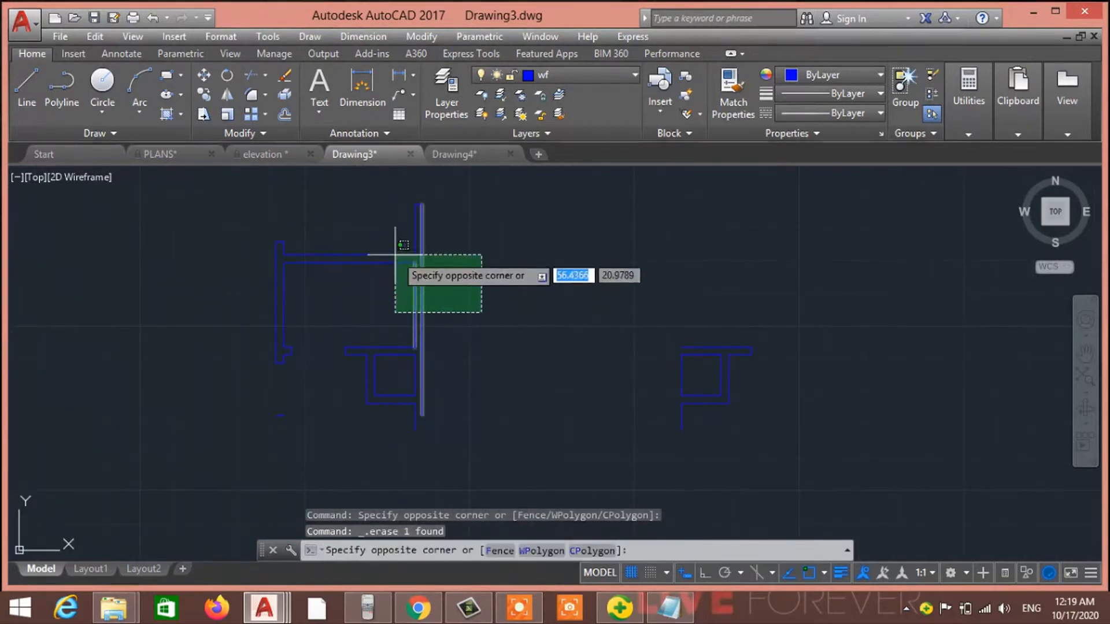
click(248, 217)
key(Delete)
click(318, 424)
click(216, 247)
key(Delete)
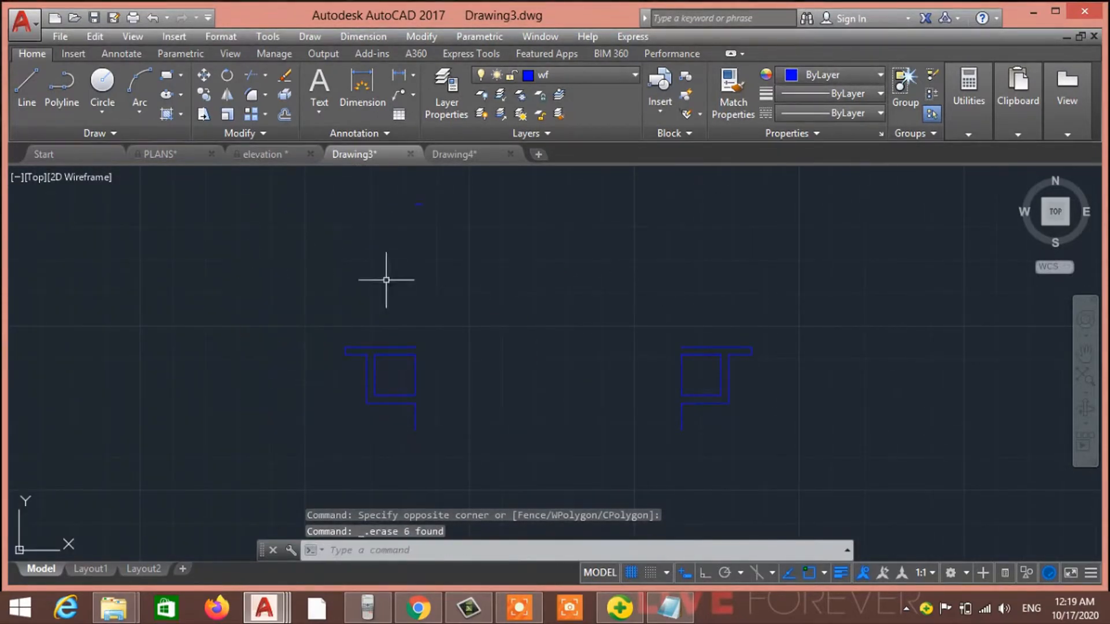
click(386, 187)
key(Delete)
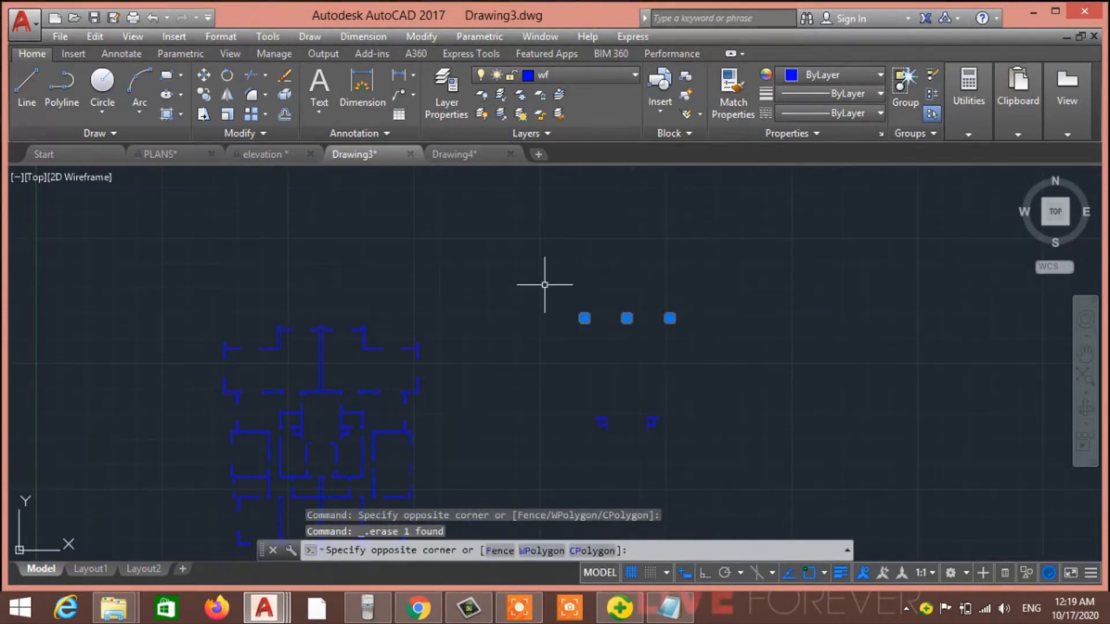
key(Delete)
Step: Erase the right-side walls and the upper central wall of the left plan
middle_drag(512, 359, 527, 346)
click(495, 477)
click(399, 200)
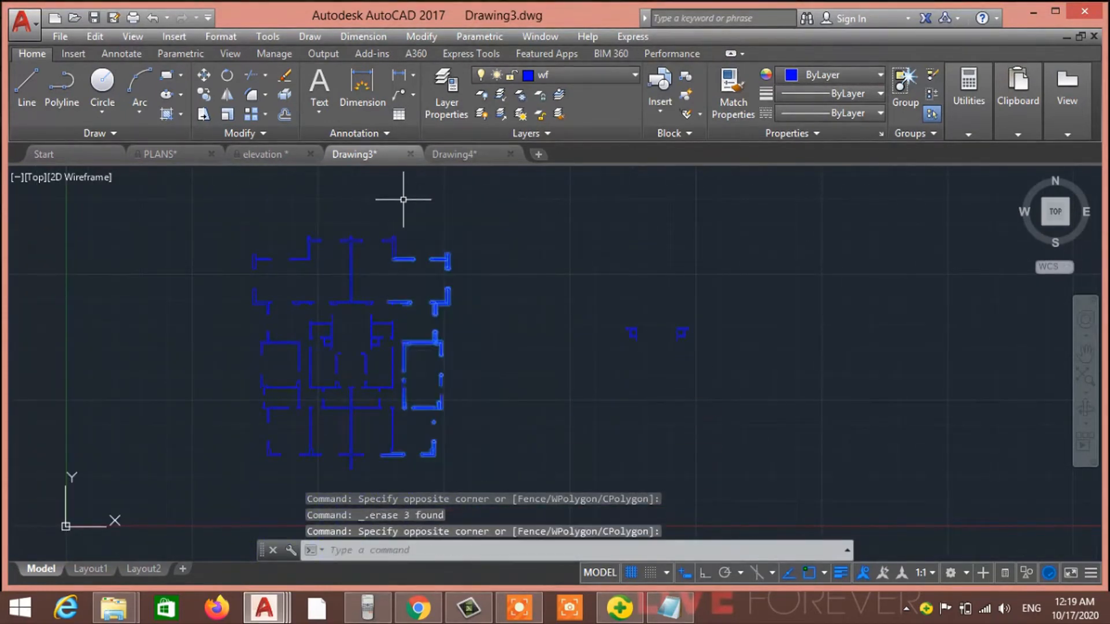
key(Delete)
click(444, 461)
click(387, 223)
key(Delete)
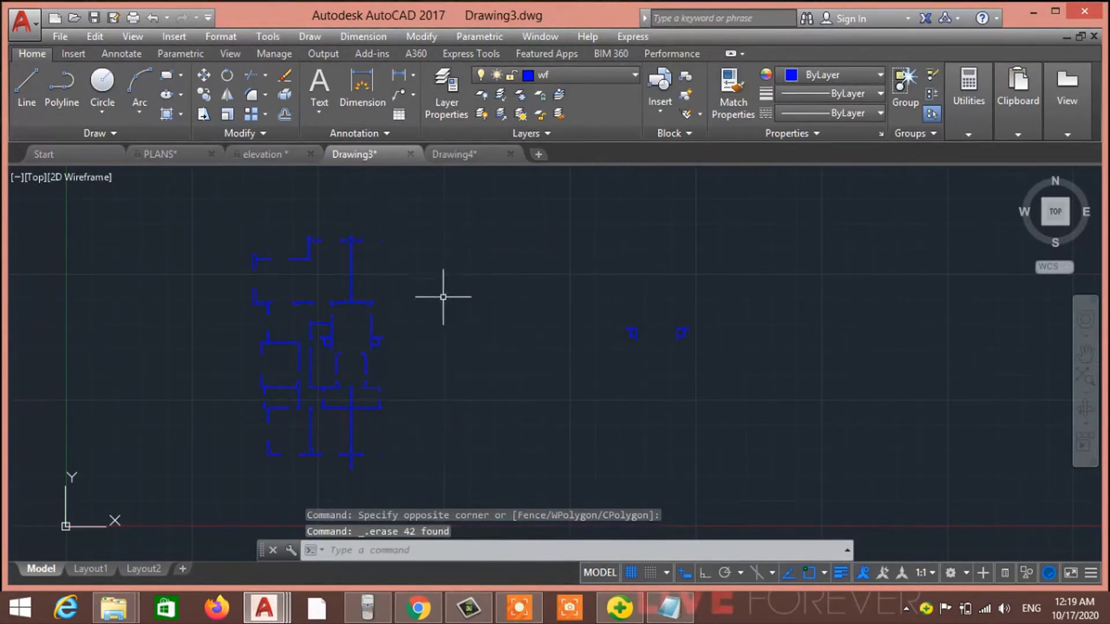
click(401, 322)
click(292, 213)
key(Delete)
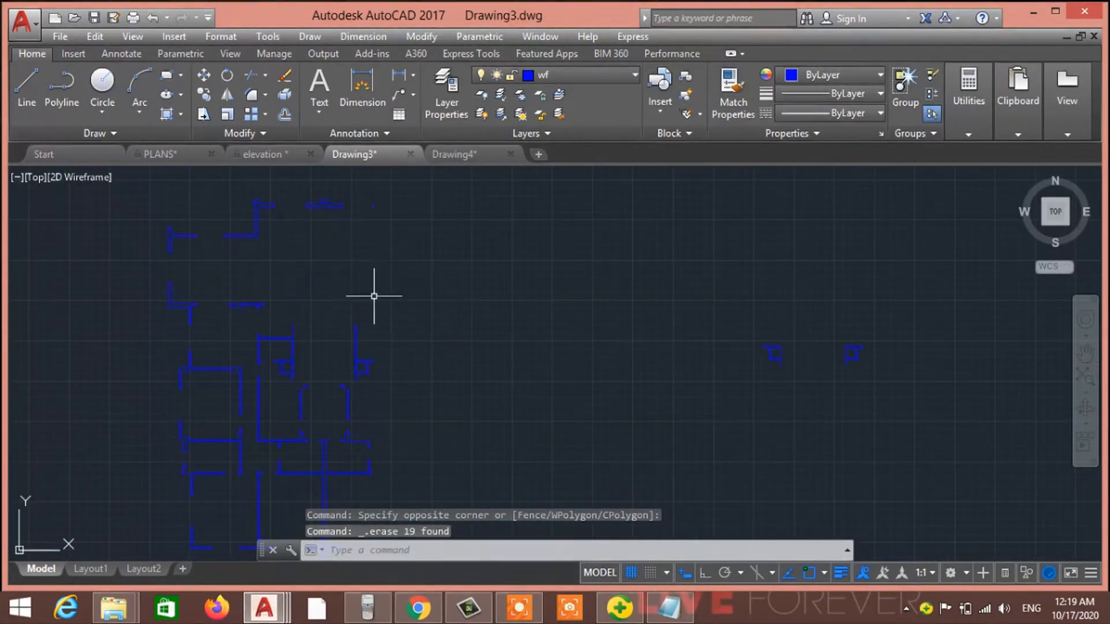
Step: Erase the upper, lower and left-side walls of the left plan, keeping the two small shafts
click(384, 338)
click(125, 170)
key(Delete)
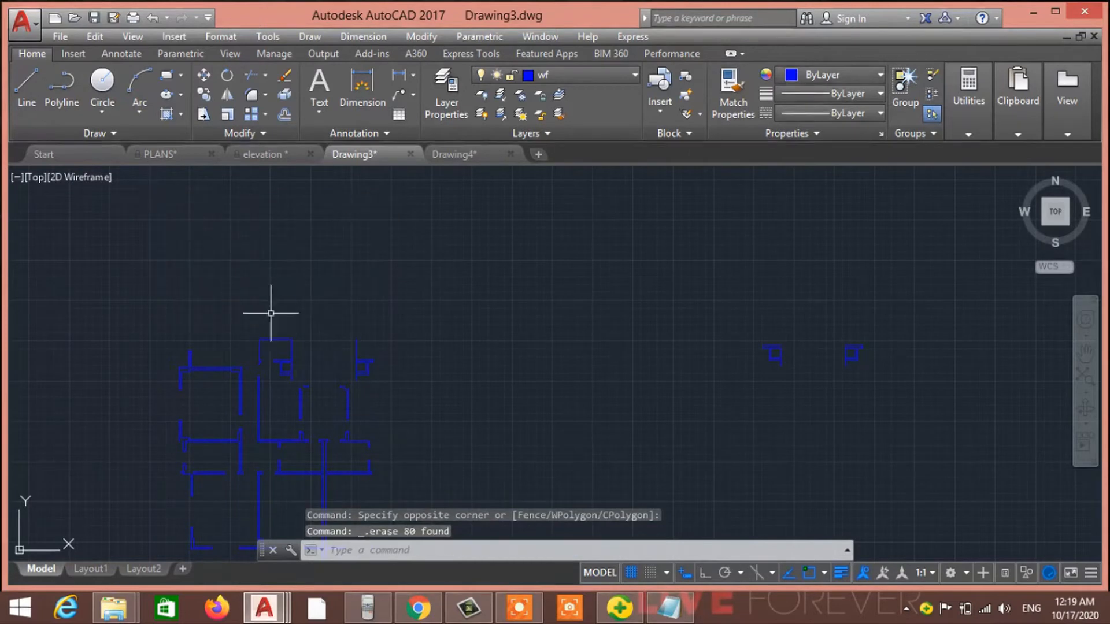
middle_drag(313, 274, 311, 267)
click(404, 476)
click(154, 293)
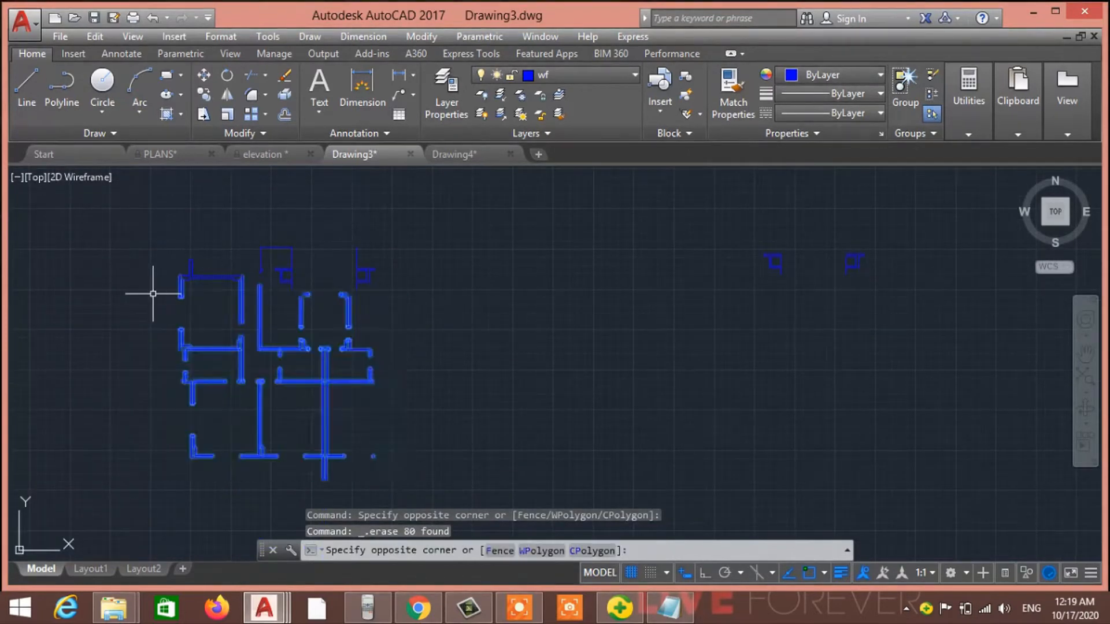
key(Delete)
click(240, 322)
click(188, 243)
key(Delete)
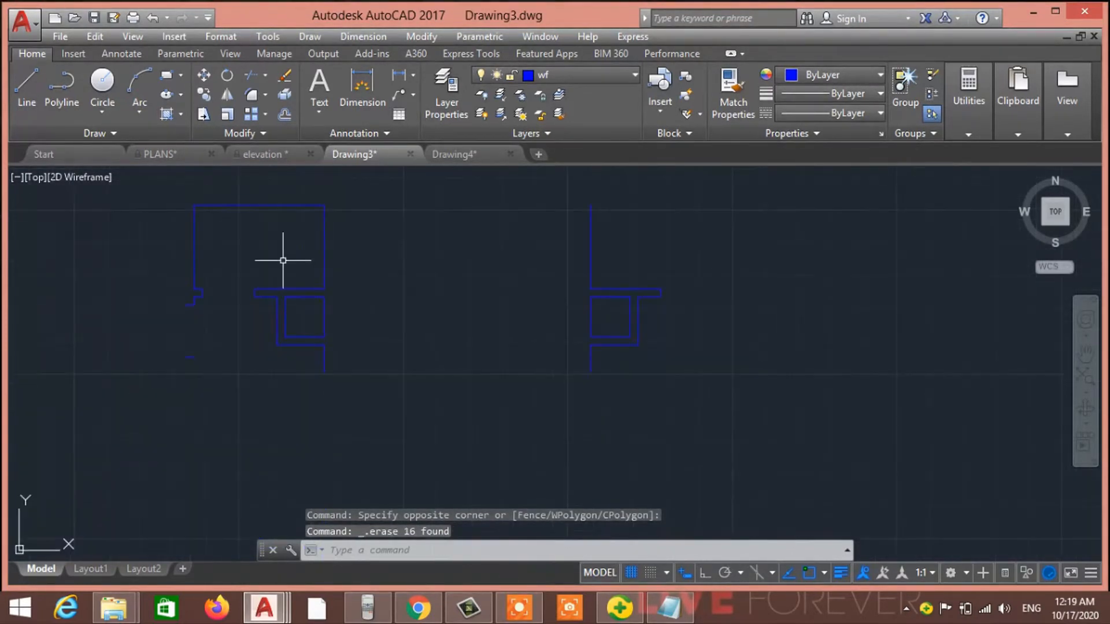
Step: Erase the remaining wall lines around the left plan's two shafts, keeping only the shaft outlines
click(344, 274)
click(190, 200)
key(Delete)
click(165, 241)
key(Delete)
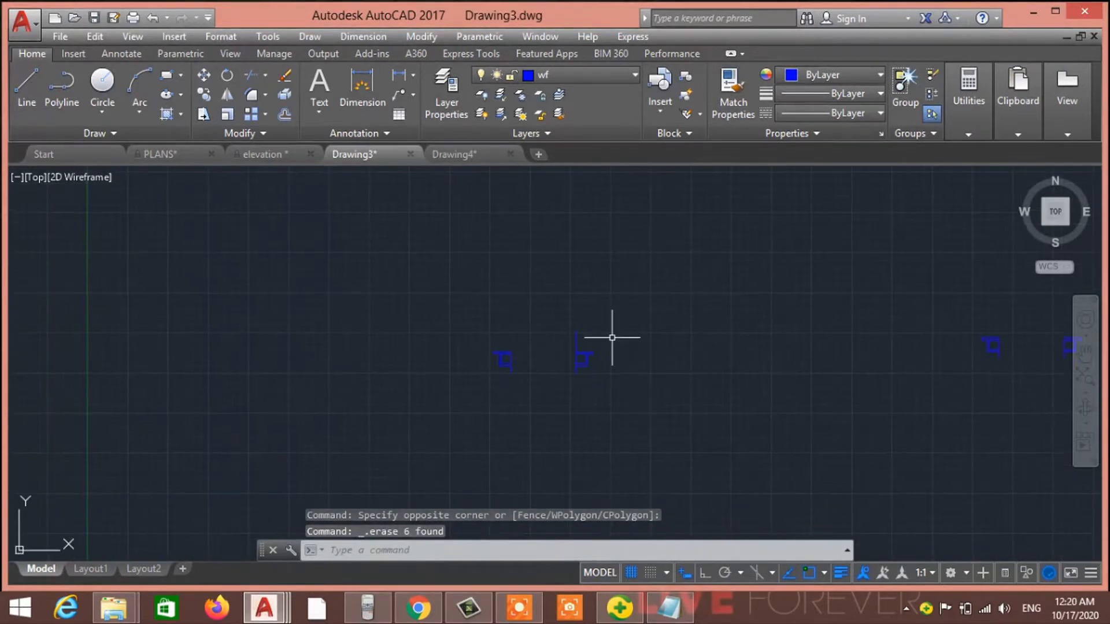
click(613, 337)
click(564, 327)
key(Delete)
Step: Restore the layers hidden by the wf layer isolation
scroll(719, 347, down, 2)
middle_drag(719, 350, 601, 320)
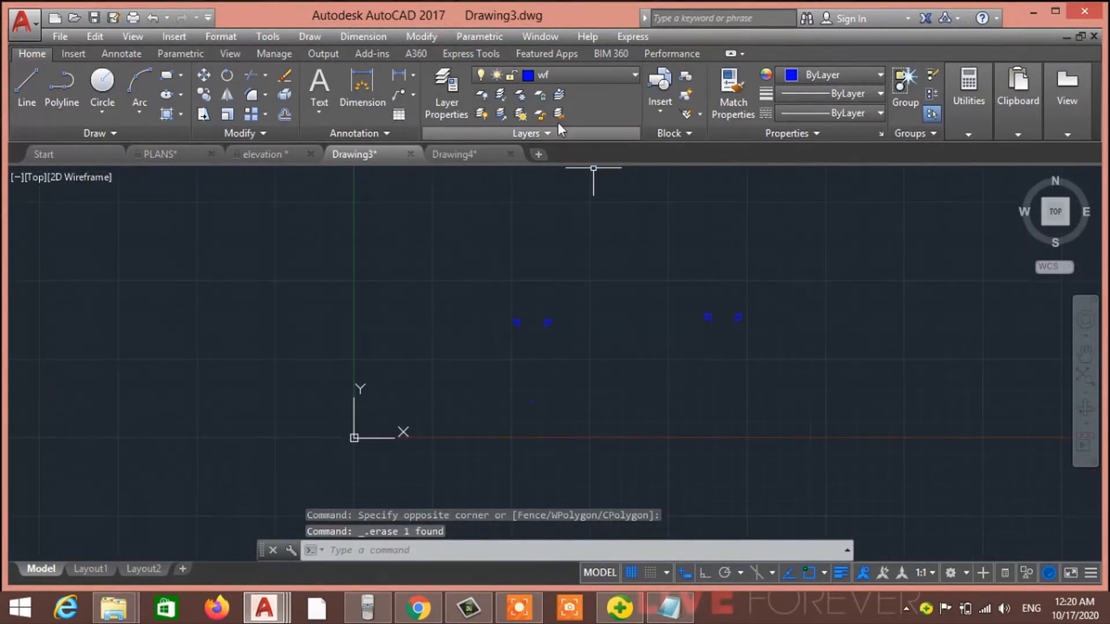
click(510, 120)
scroll(584, 290, up, 5)
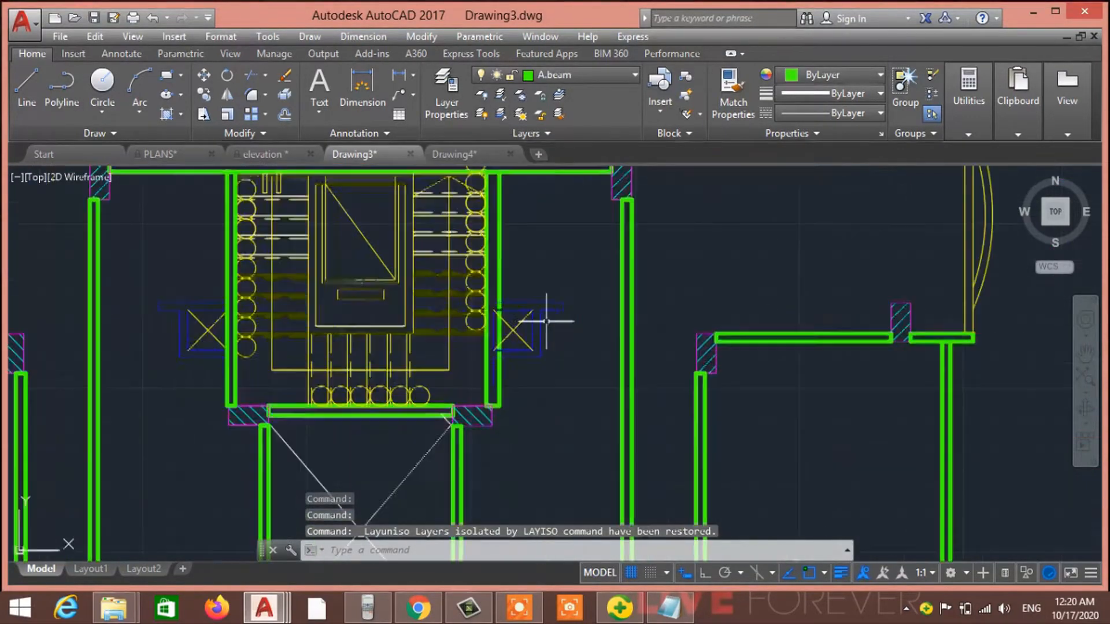
Step: Examine the right-hand floor plan's beam layout around the stair core and the recessed window bays on both sides
scroll(615, 396, down, 8)
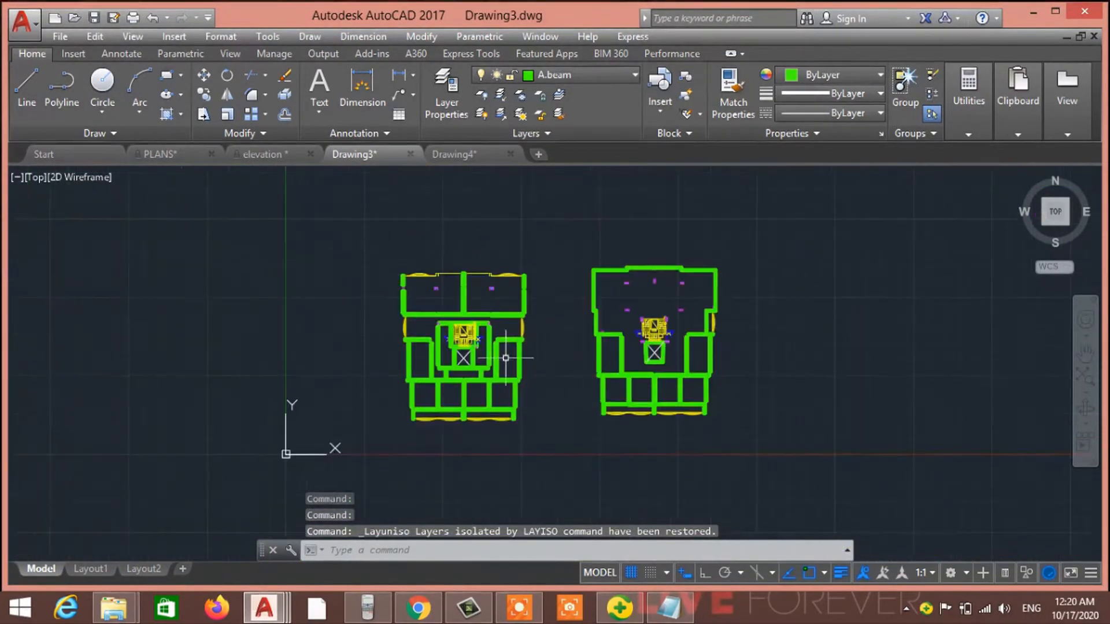
middle_drag(615, 395, 562, 343)
scroll(631, 339, up, 4)
scroll(607, 324, up, 7)
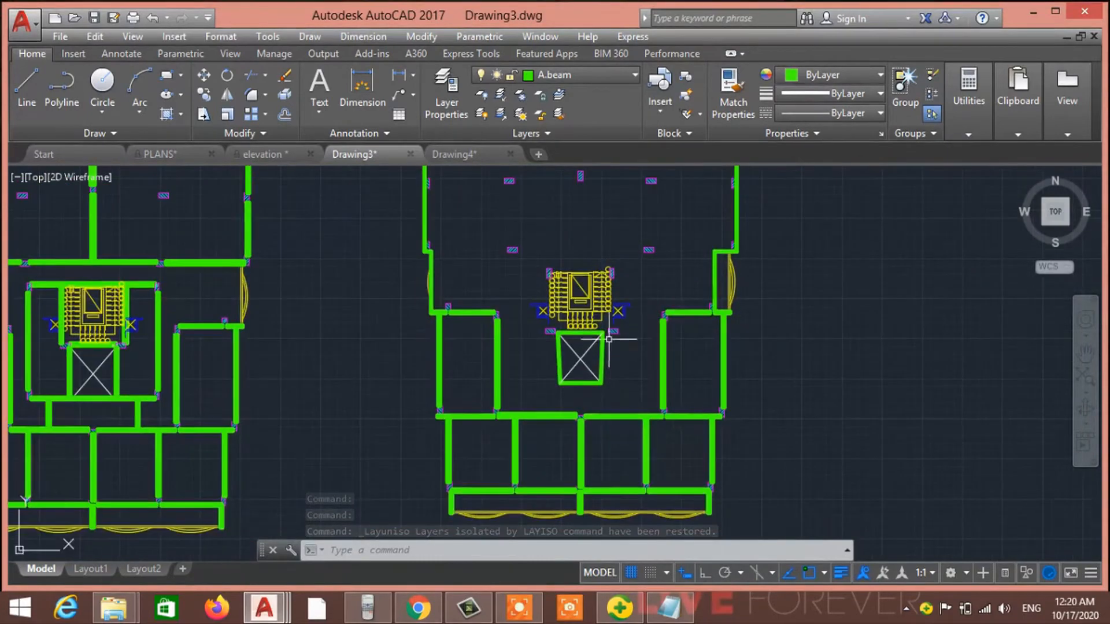
scroll(609, 329, down, 10)
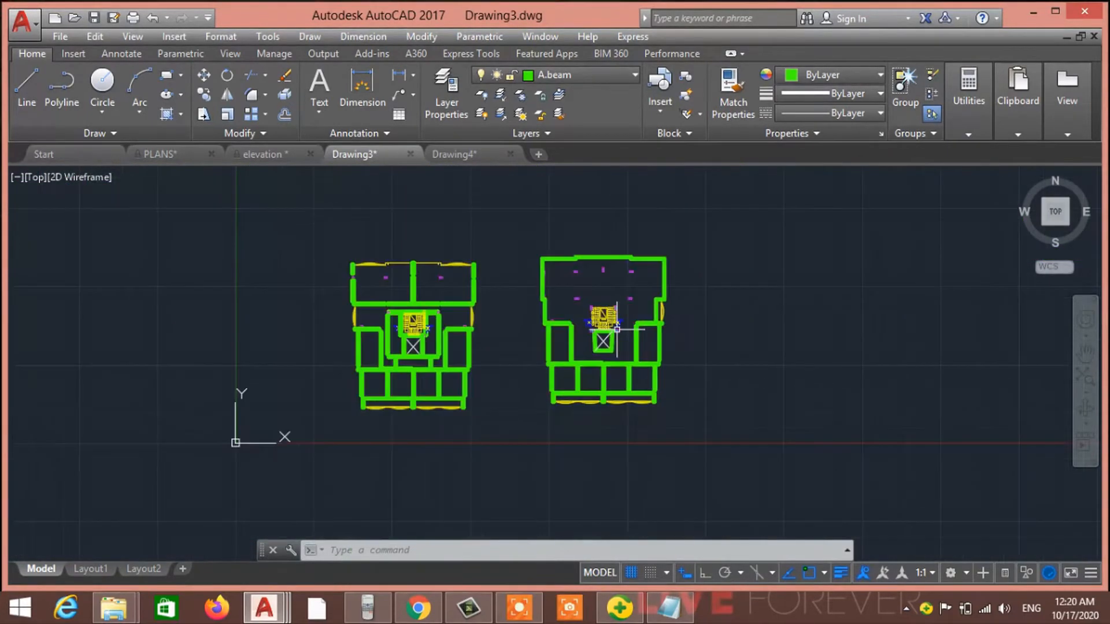
scroll(599, 315, up, 3)
scroll(617, 329, up, 4)
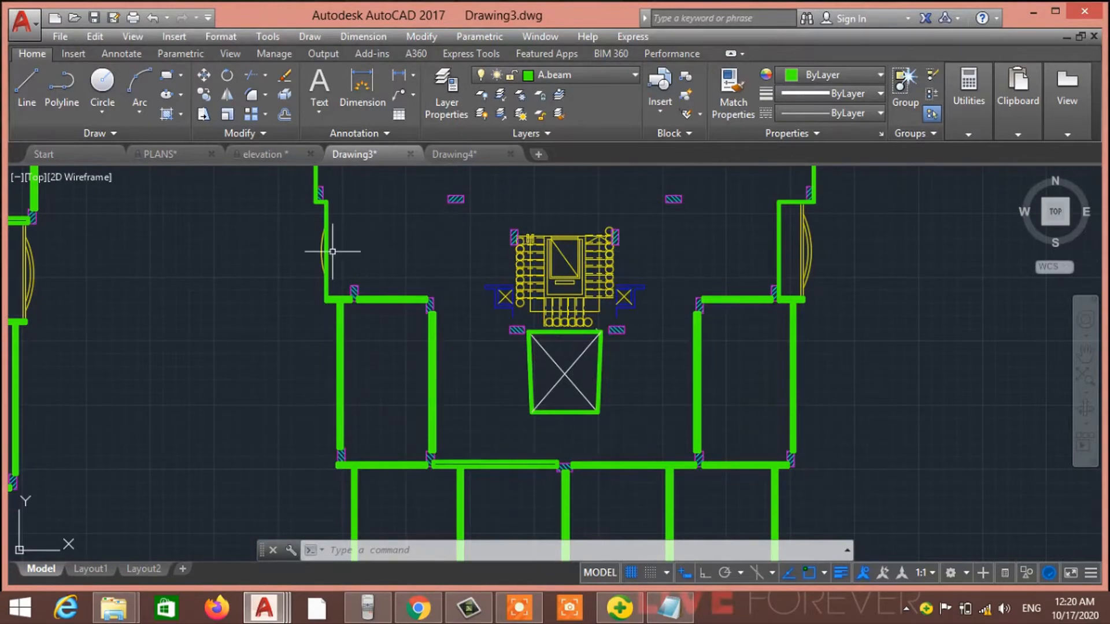
scroll(583, 307, down, 3)
middle_drag(582, 307, 574, 268)
scroll(534, 270, up, 5)
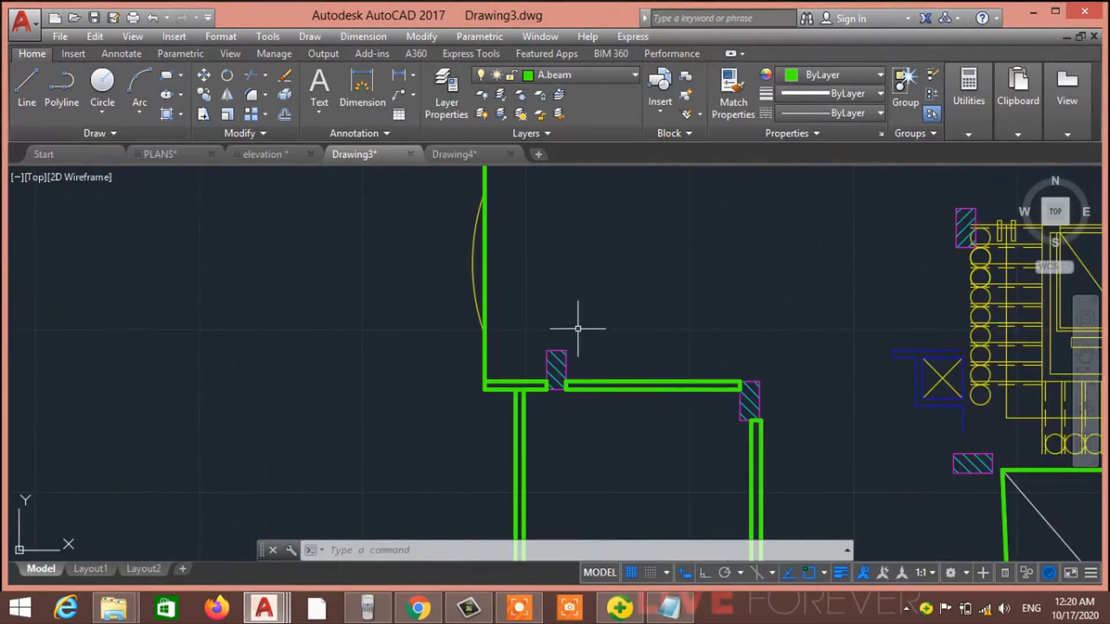
scroll(578, 329, down, 3)
scroll(509, 345, down, 2)
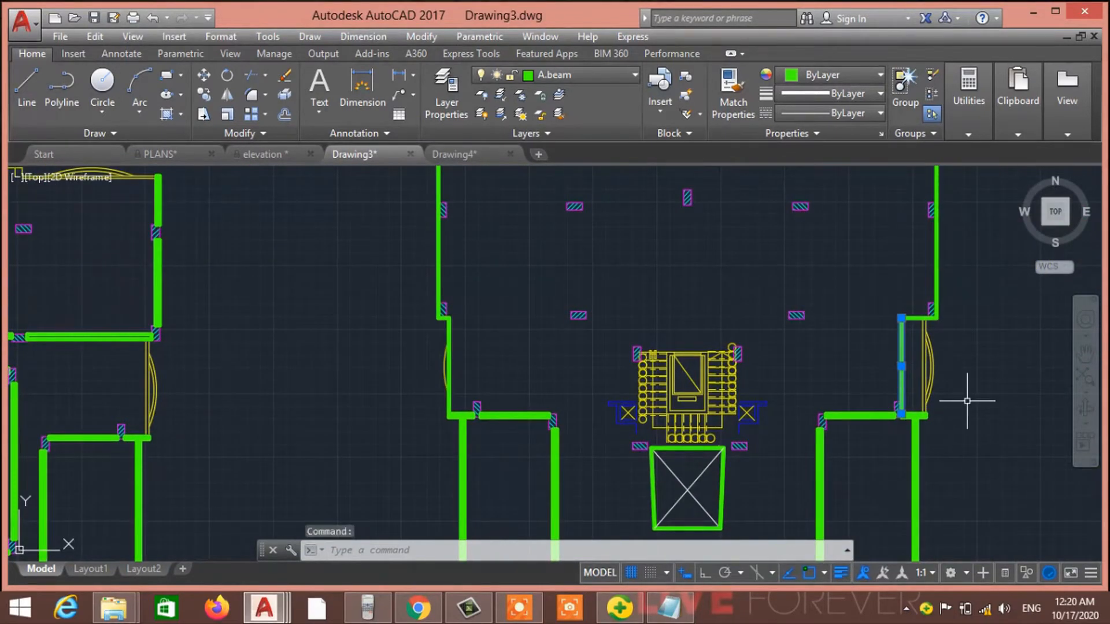
Step: Mirror the right window recess's two beam lines about a vertical axis midway between the top projection's corners, keeping the source objects
click(918, 317)
text(m)
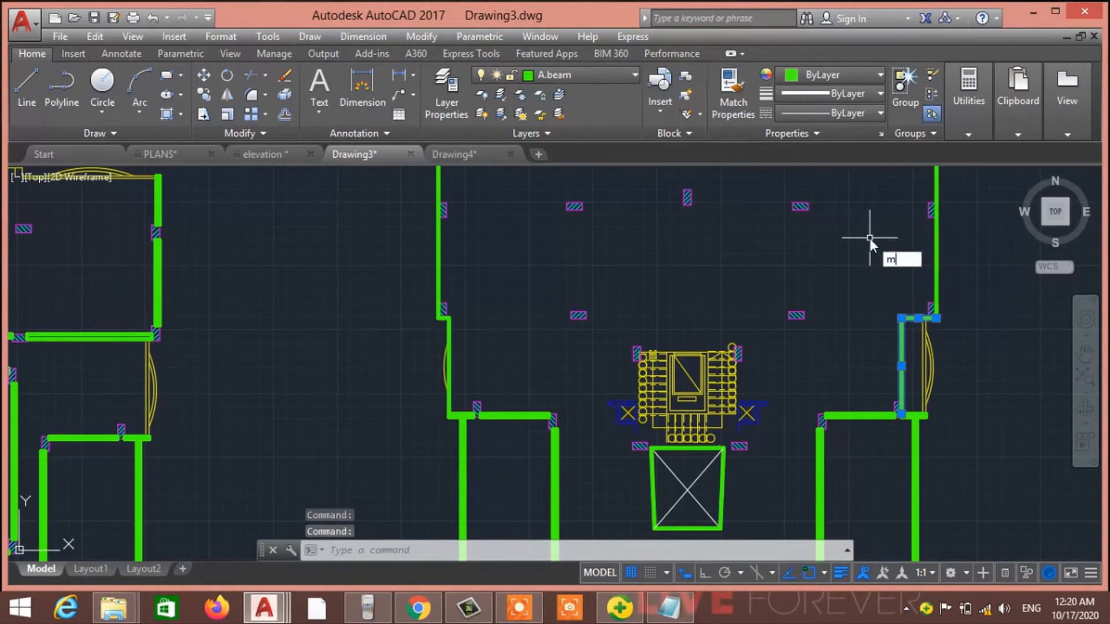
text(i)
key(Return)
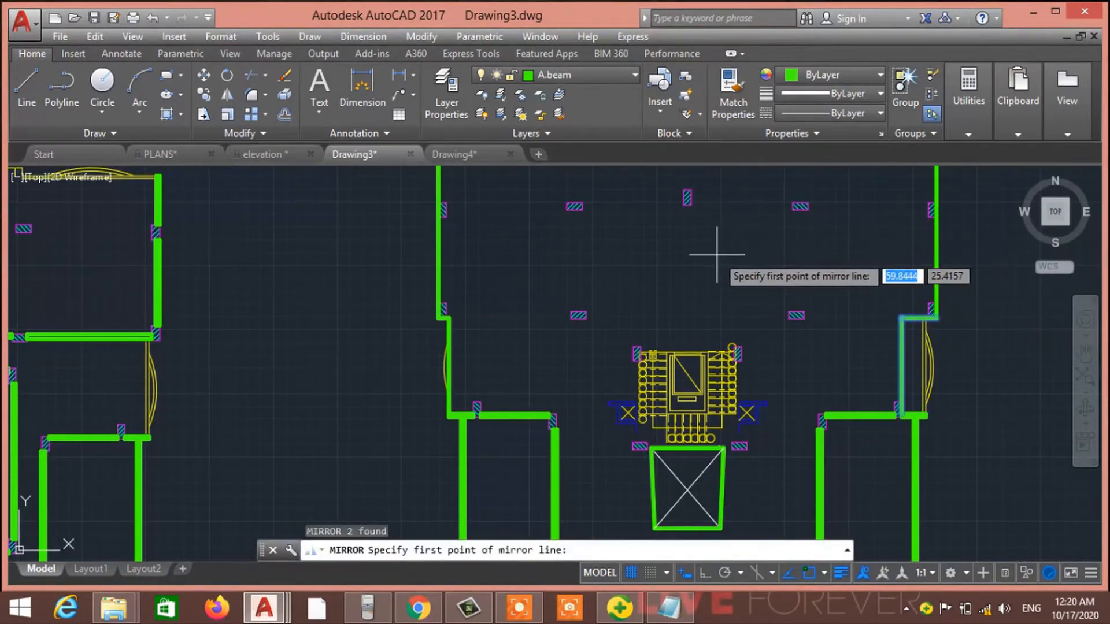
shift+right_click(717, 254)
click(763, 228)
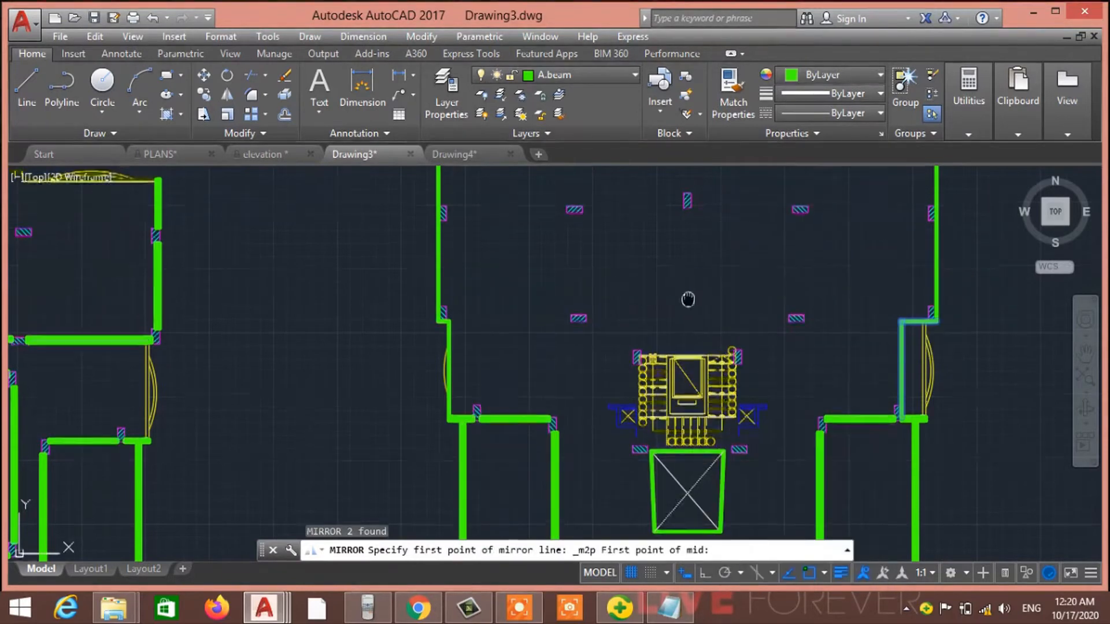
middle_drag(682, 323, 636, 514)
scroll(558, 359, up, 7)
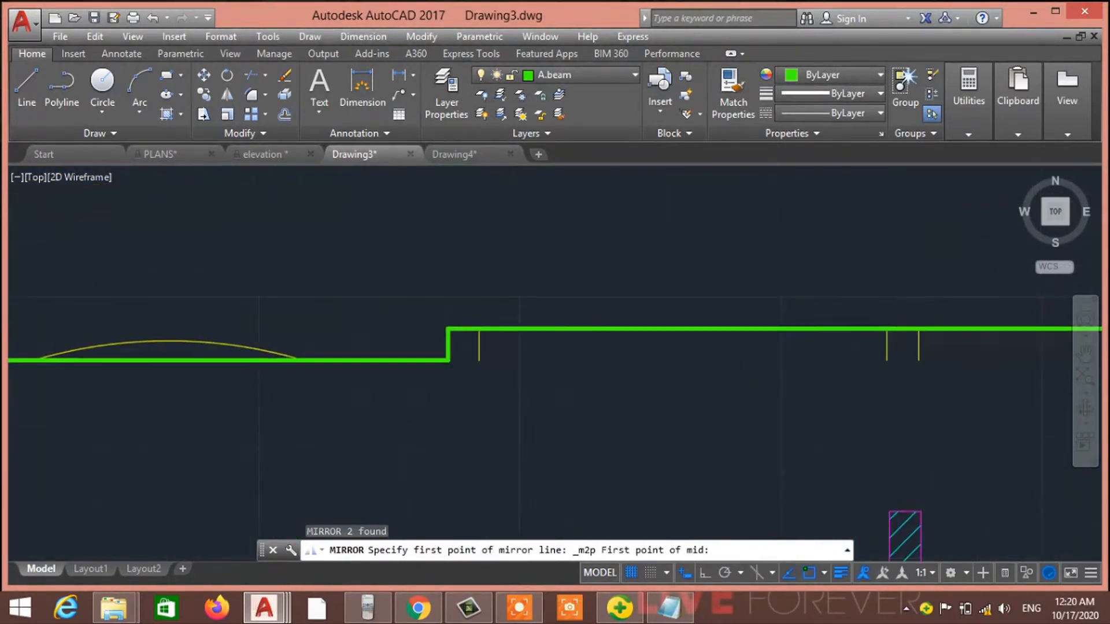
click(448, 329)
middle_drag(1029, 370, 554, 340)
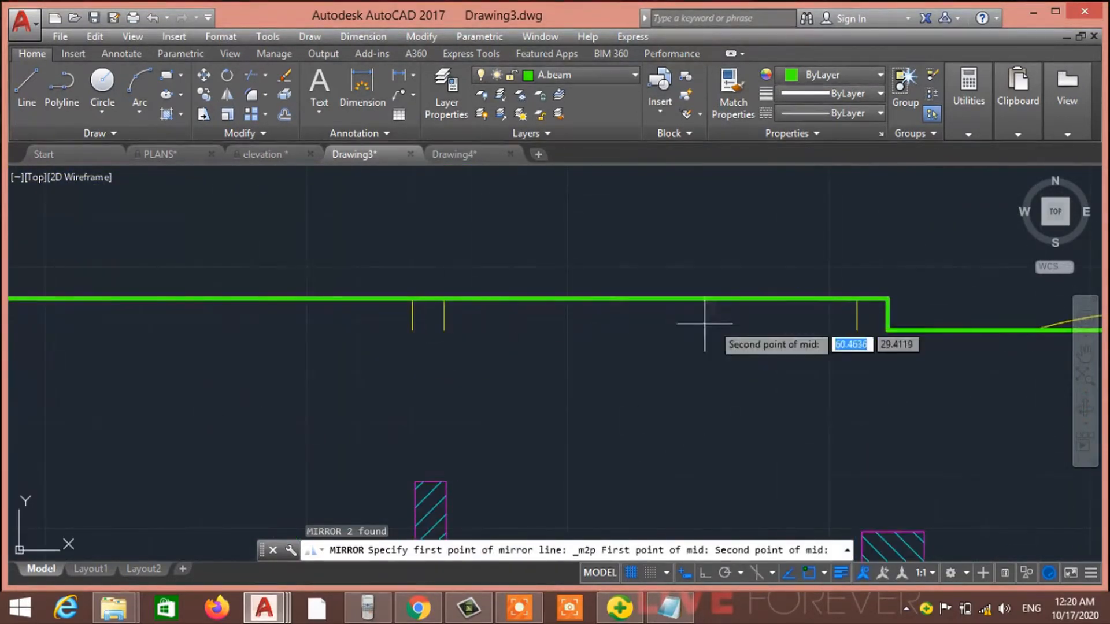
click(885, 298)
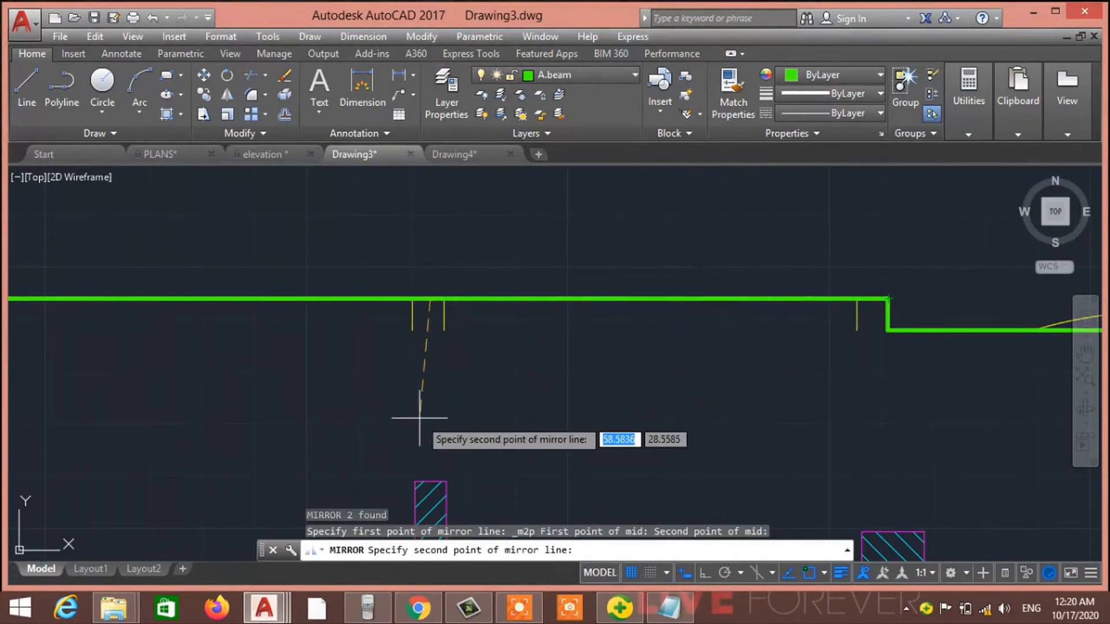
mouse_move(670, 606)
mouse_move(696, 535)
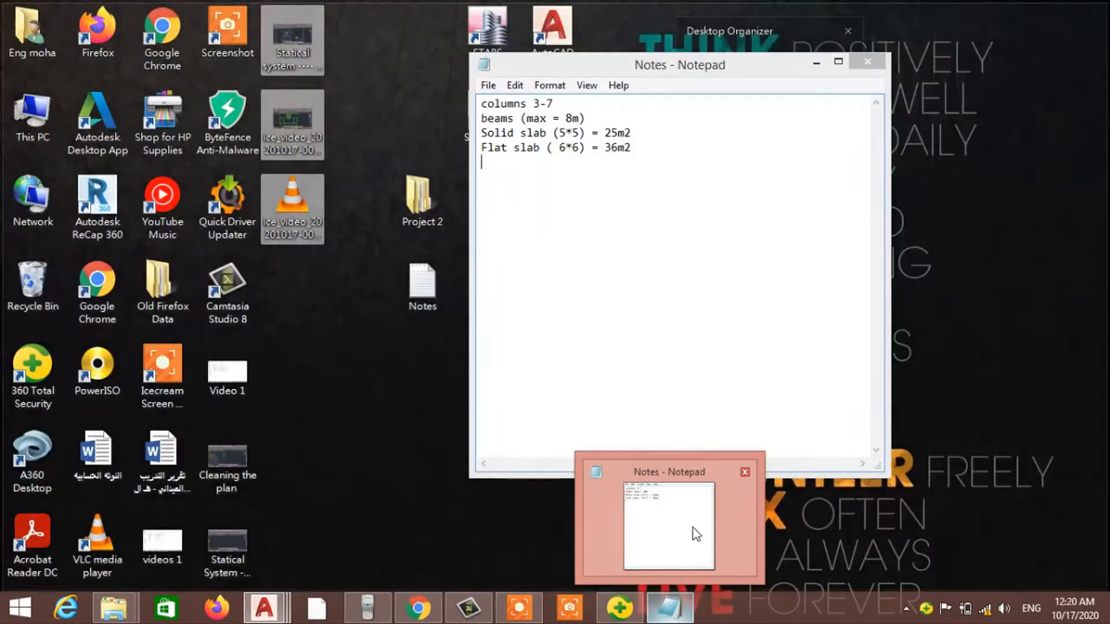
click(705, 573)
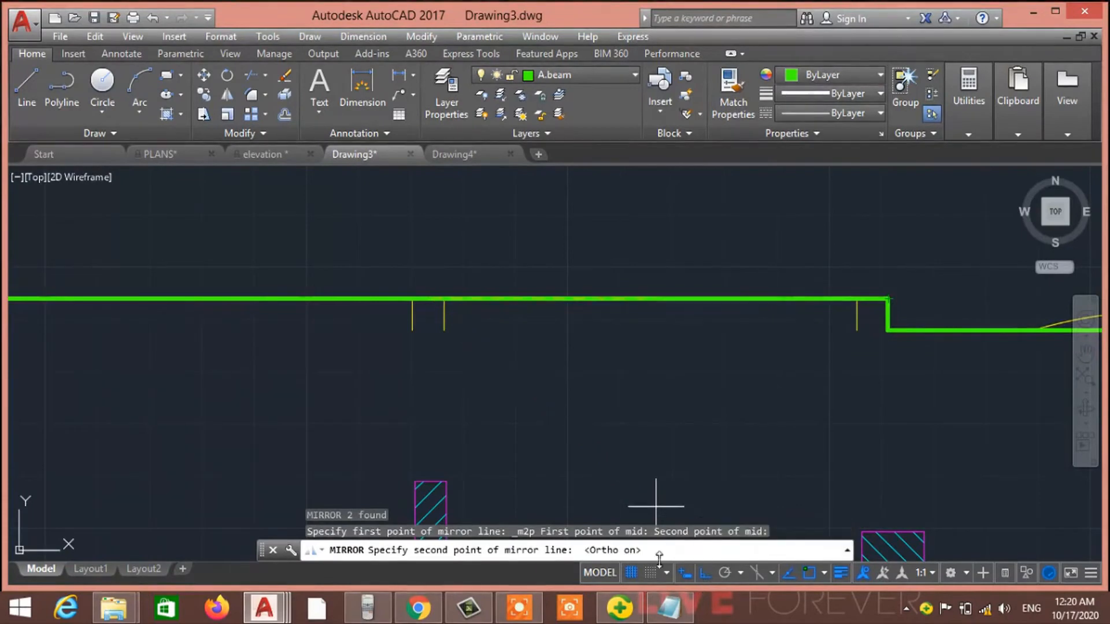
click(431, 397)
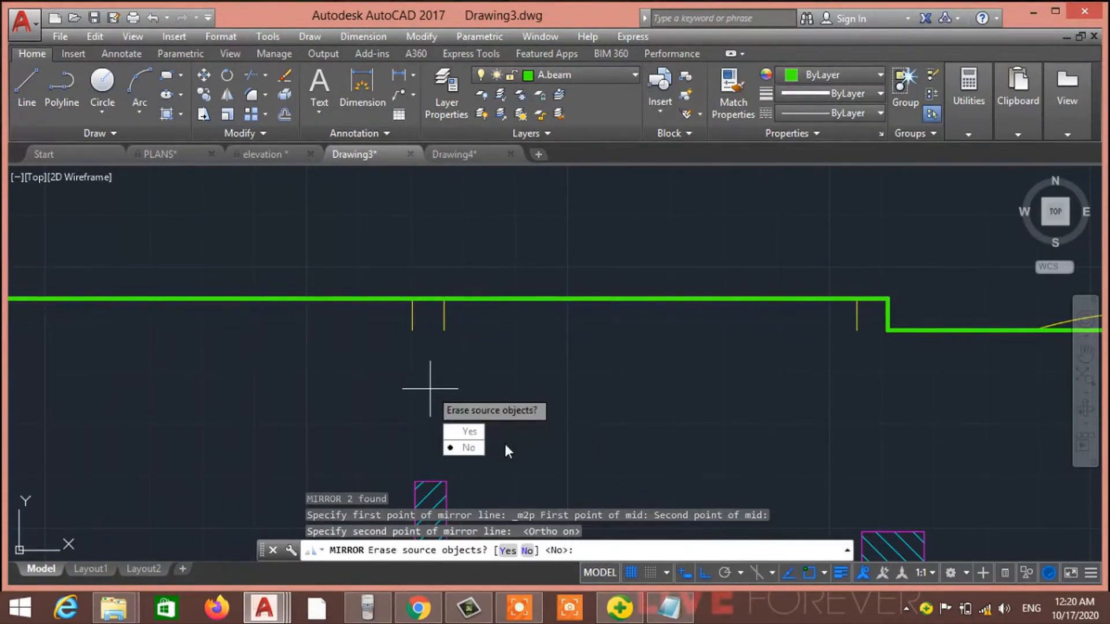
text(n)
key(Return)
Step: Delete the straight outer beam line beside the curved window in the right-hand plan's left recess
scroll(431, 384, down, 4)
scroll(454, 332, up, 6)
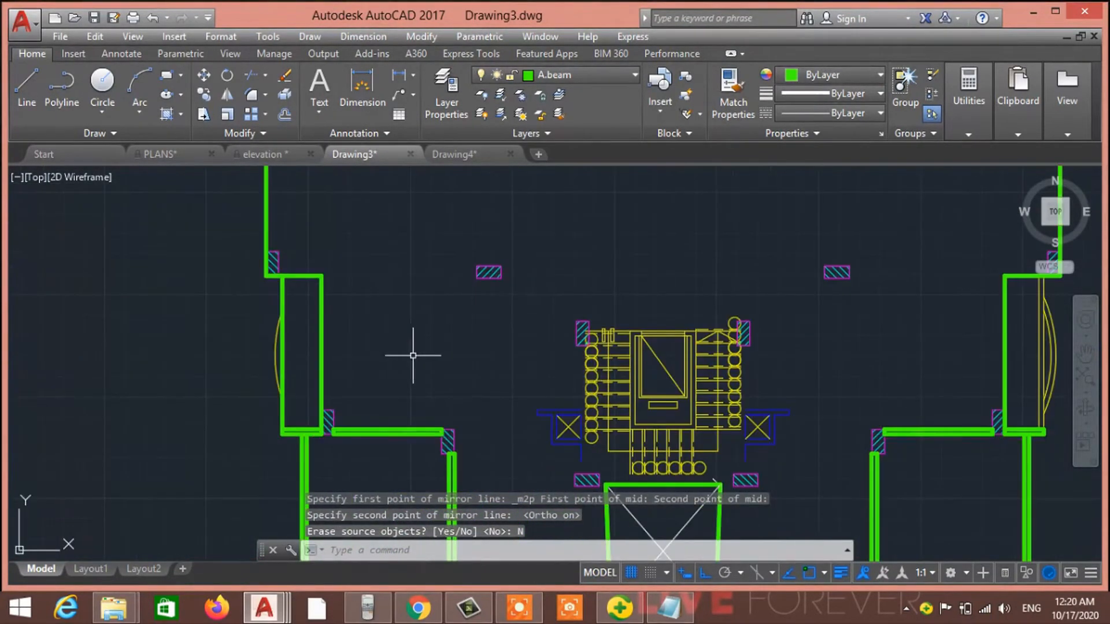
click(284, 315)
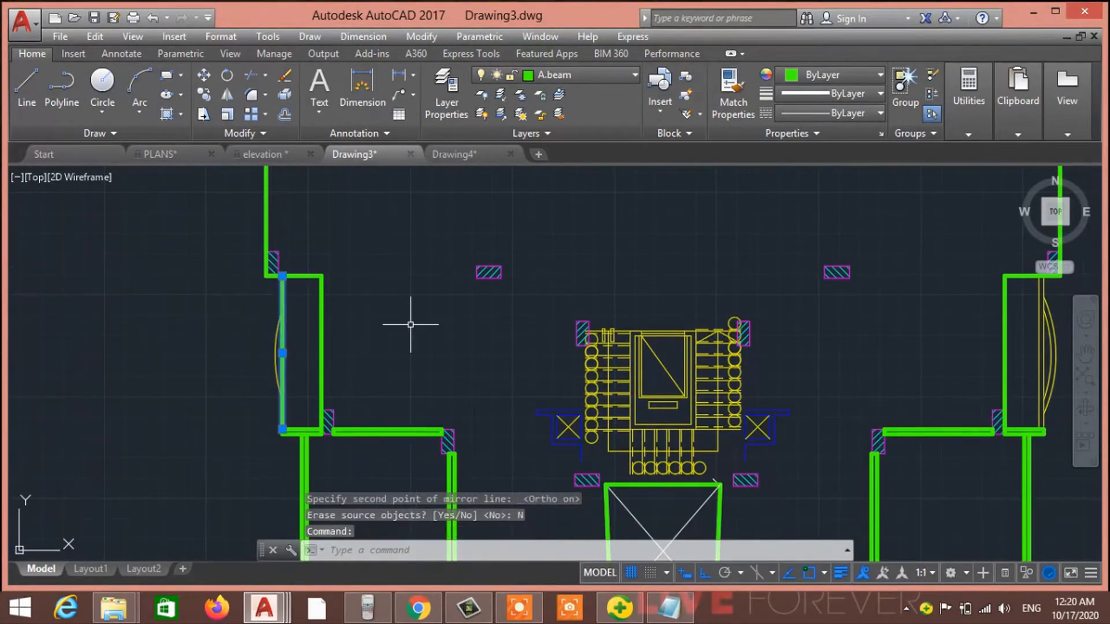
key(Delete)
scroll(297, 373, down, 2)
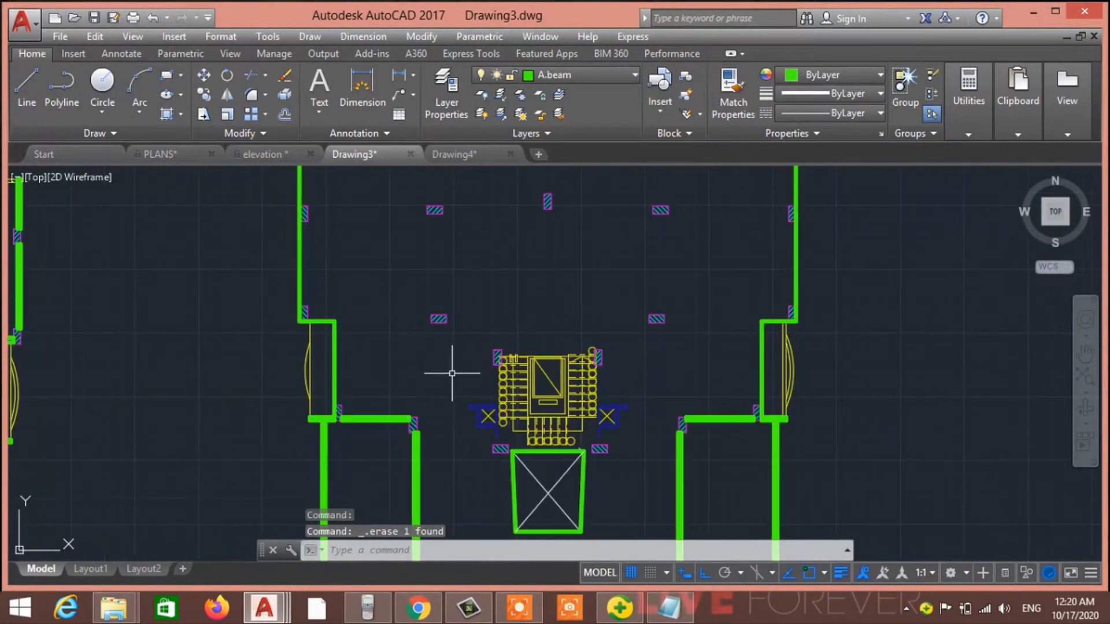
Step: Delete the inner arc of the curved window at the right-hand plan's right recess
scroll(795, 329, up, 3)
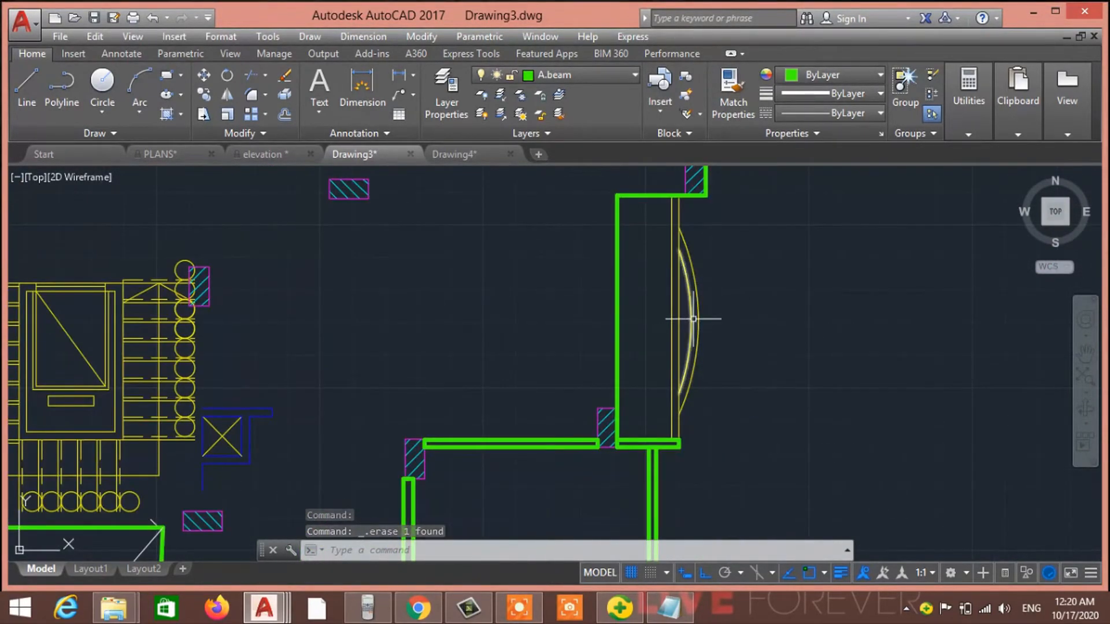
click(693, 318)
click(691, 320)
key(Delete)
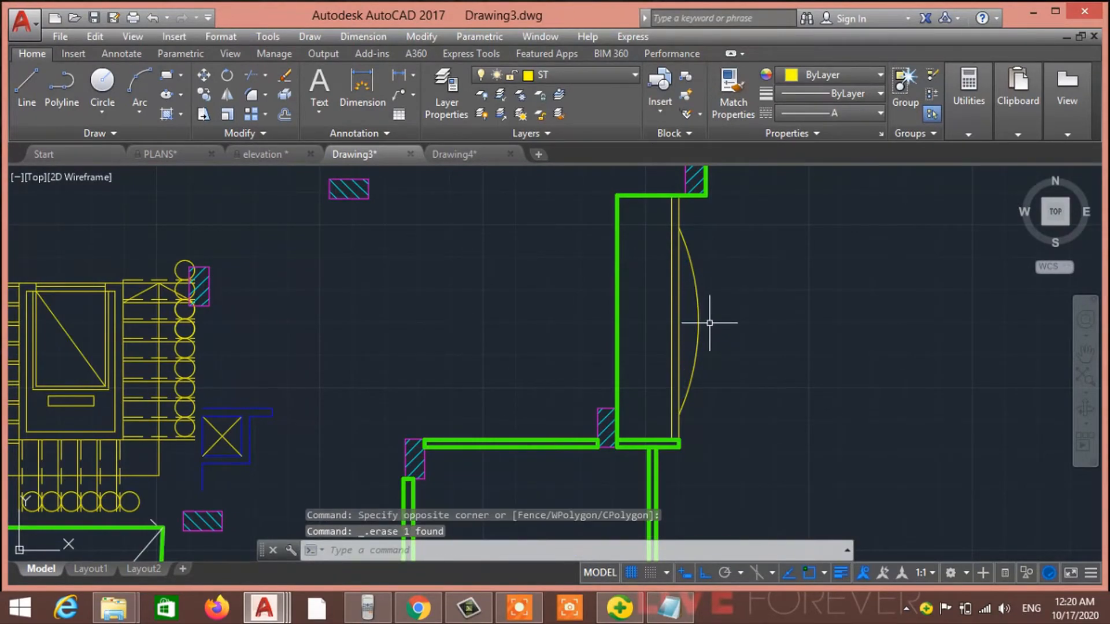
Step: Compare the beam layouts of the two floor plans from the upper rooms down to the lower bays
scroll(775, 366, down, 5)
mouse_move(798, 302)
middle_down()
mouse_move(793, 359)
mouse_move(691, 317)
middle_up()
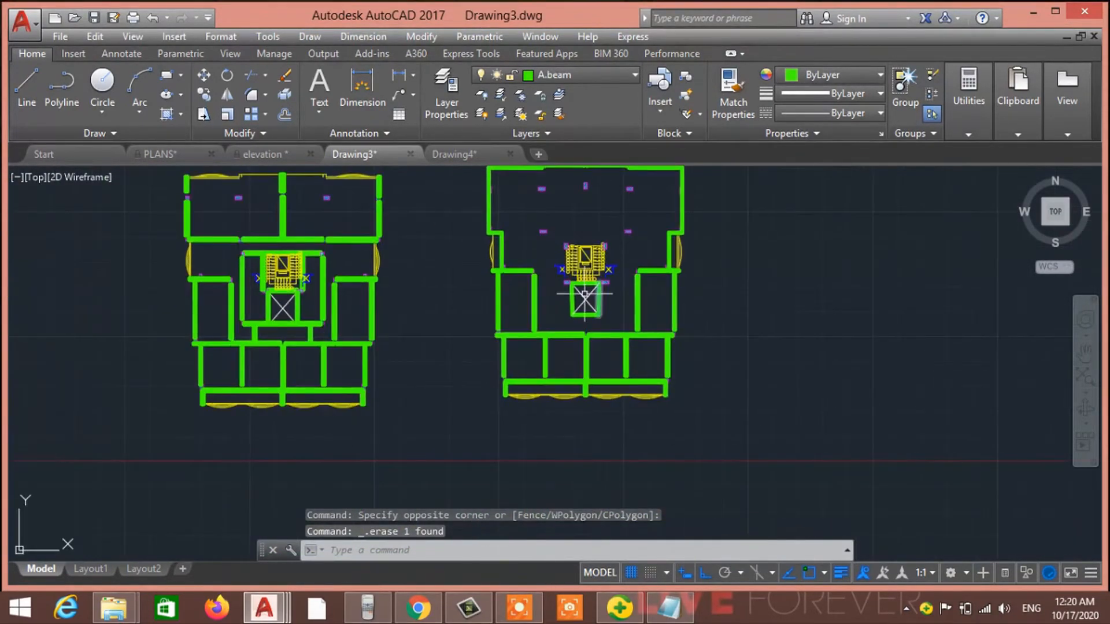
middle_drag(301, 278, 373, 316)
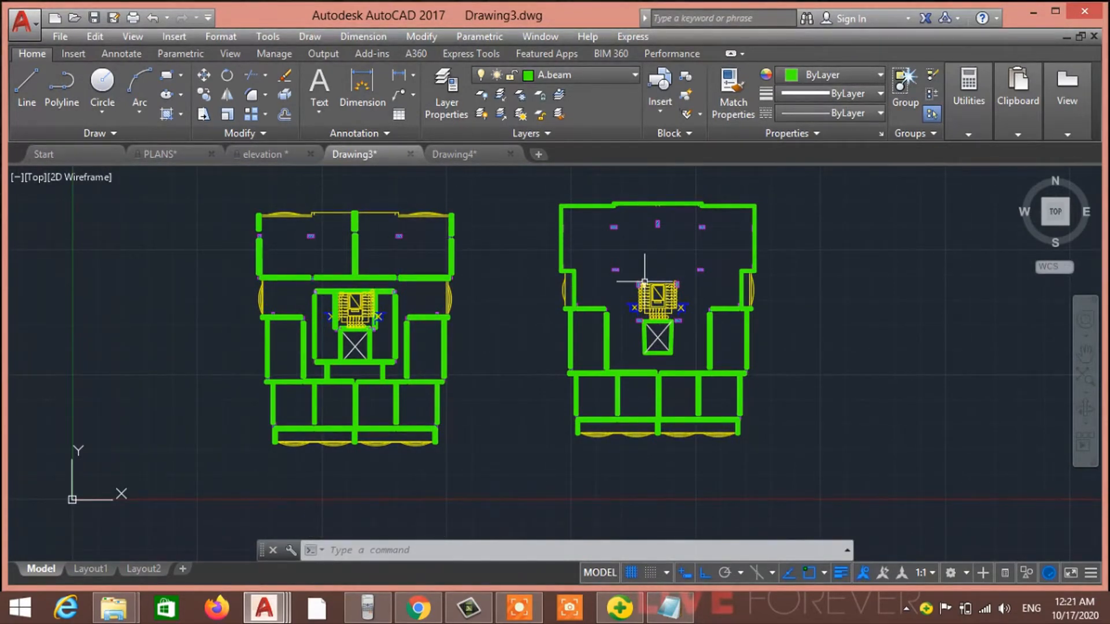
scroll(596, 280, up, 3)
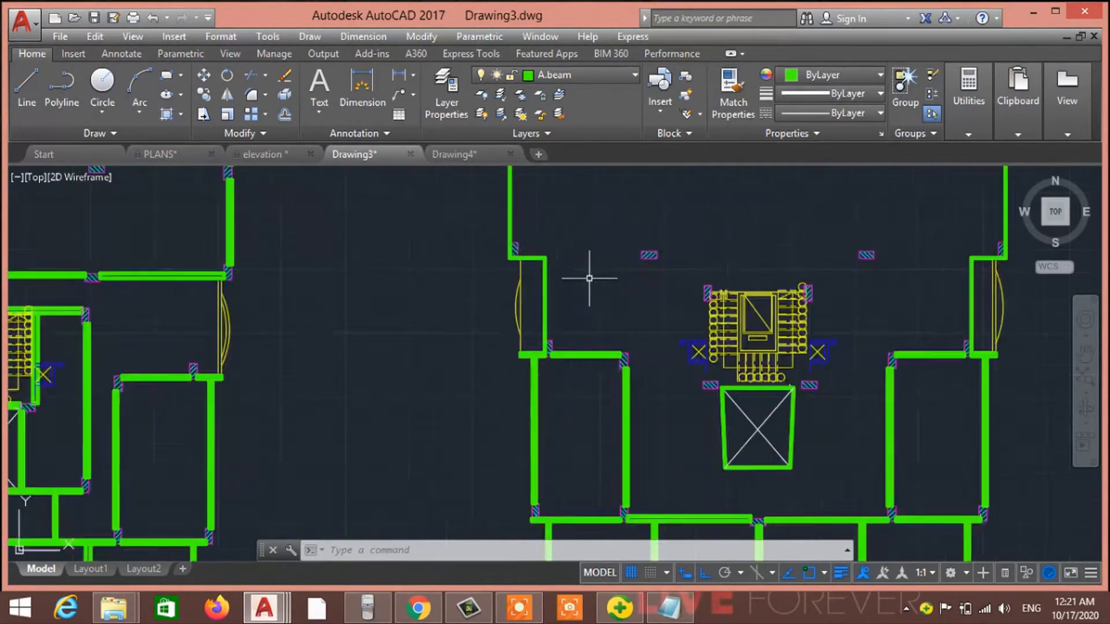
middle_drag(570, 193, 469, 364)
scroll(782, 334, down, 2)
middle_drag(782, 334, 739, 271)
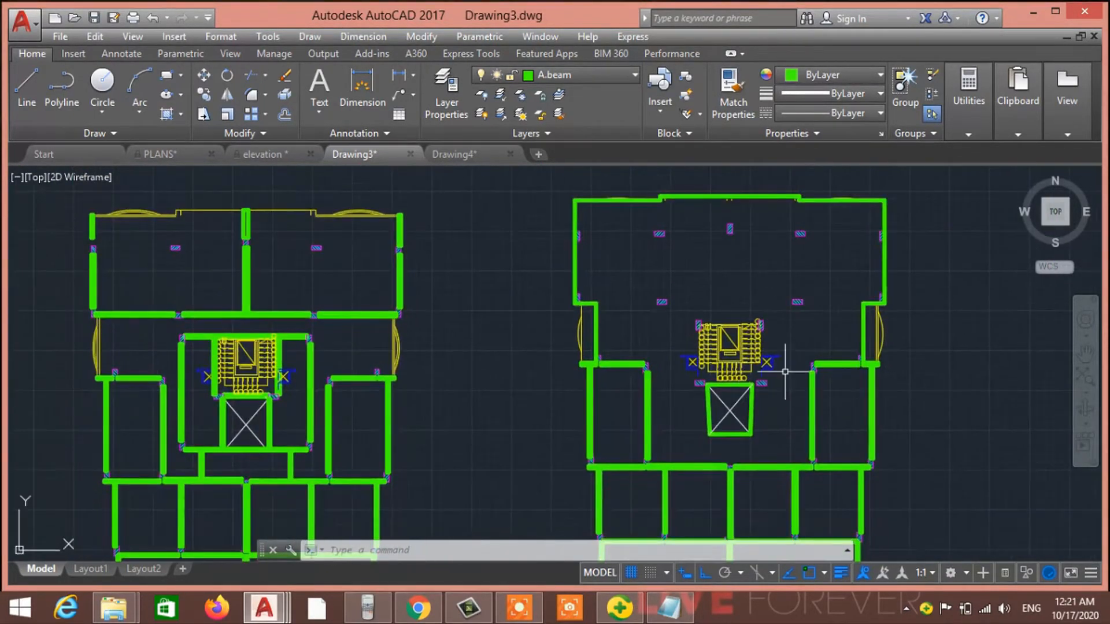
middle_drag(762, 412, 727, 297)
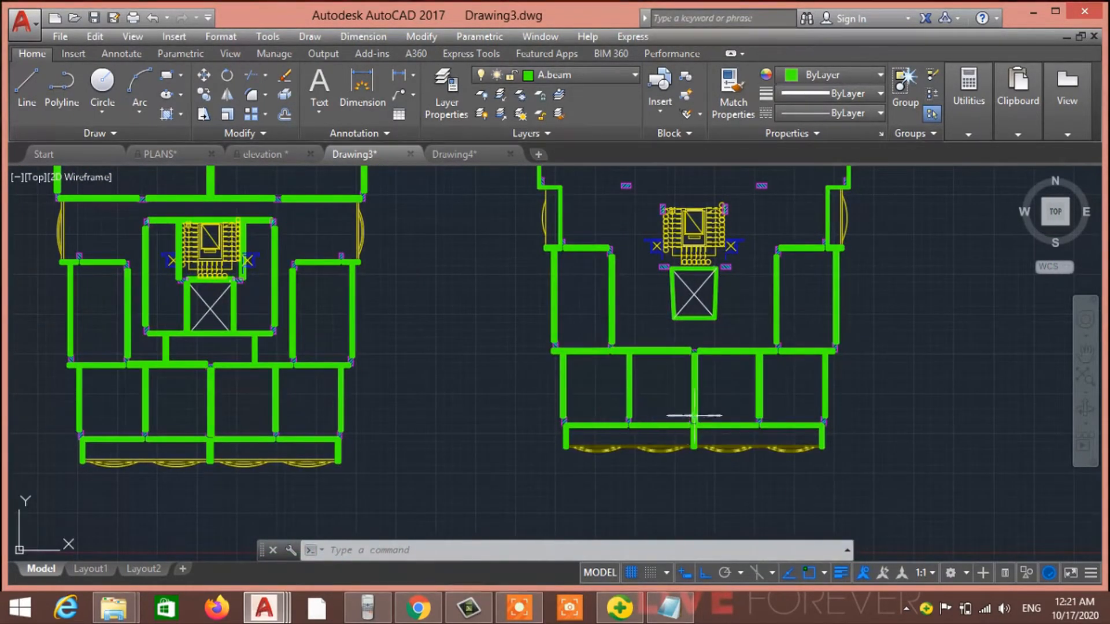
middle_drag(345, 440, 621, 477)
middle_drag(565, 389, 531, 440)
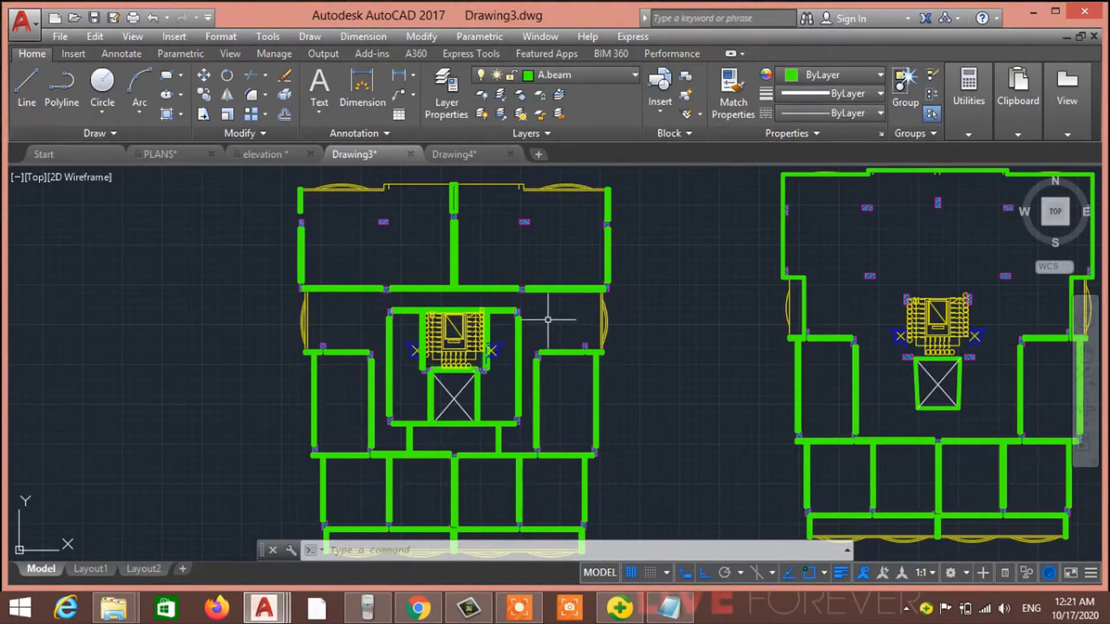
Step: Delete the central vertical beam between the two upper rooms of the left-hand plan
scroll(422, 287, up, 4)
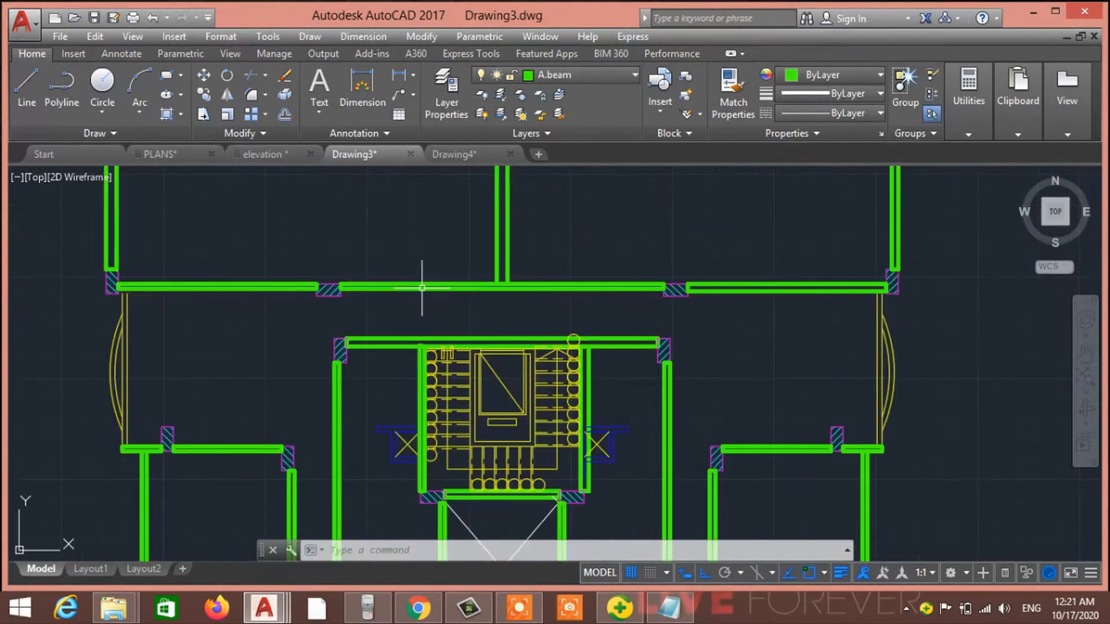
scroll(468, 290, down, 2)
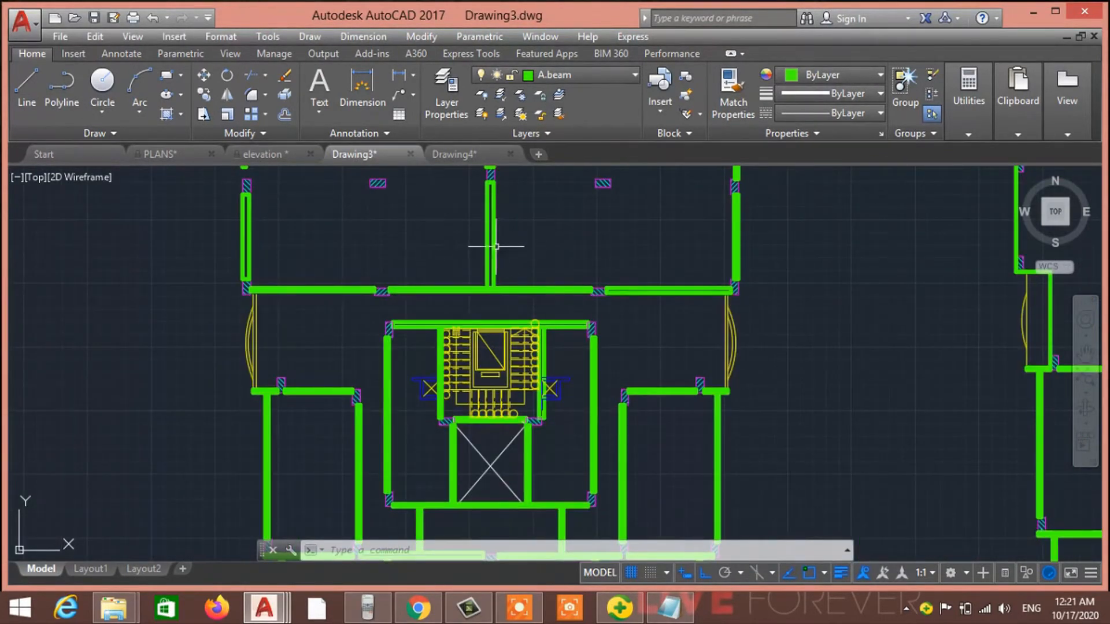
click(495, 246)
key(Delete)
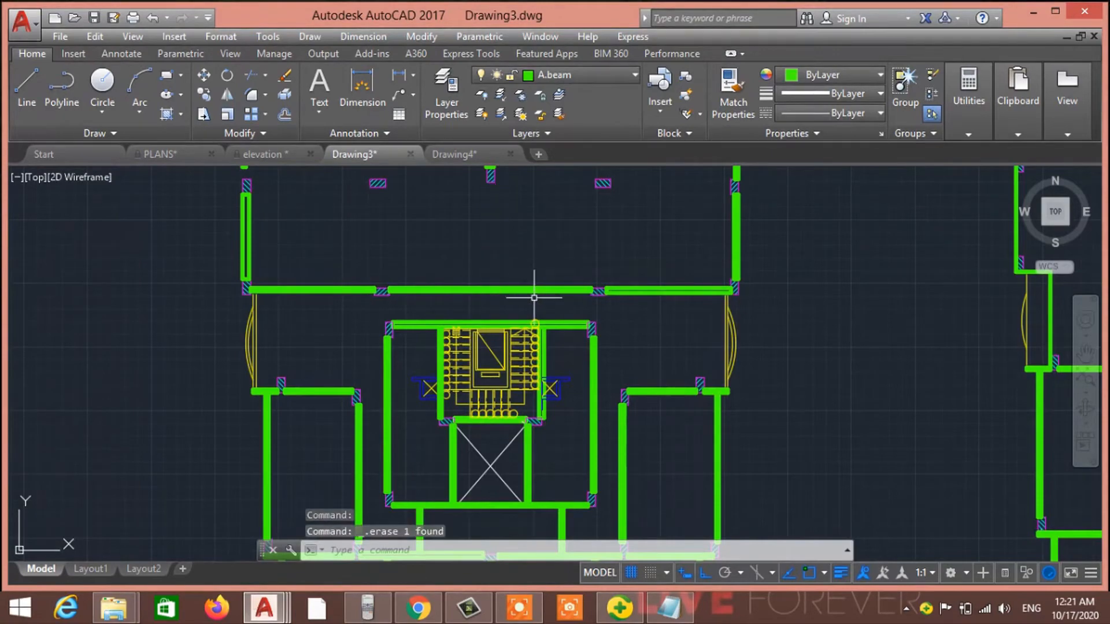
Step: Try erasing the middle and right horizontal beams and the right edge's vertical beam below the left-hand plan's upper columns
click(533, 288)
key(Delete)
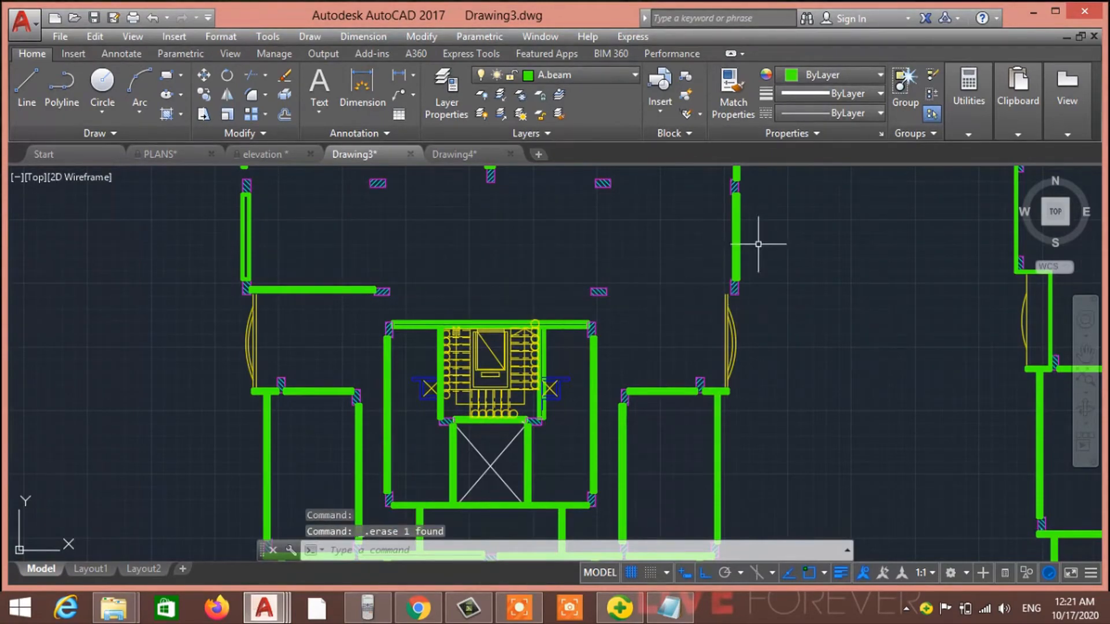
key(Delete)
mouse_move(760, 167)
middle_down()
mouse_move(718, 264)
mouse_move(674, 310)
middle_up()
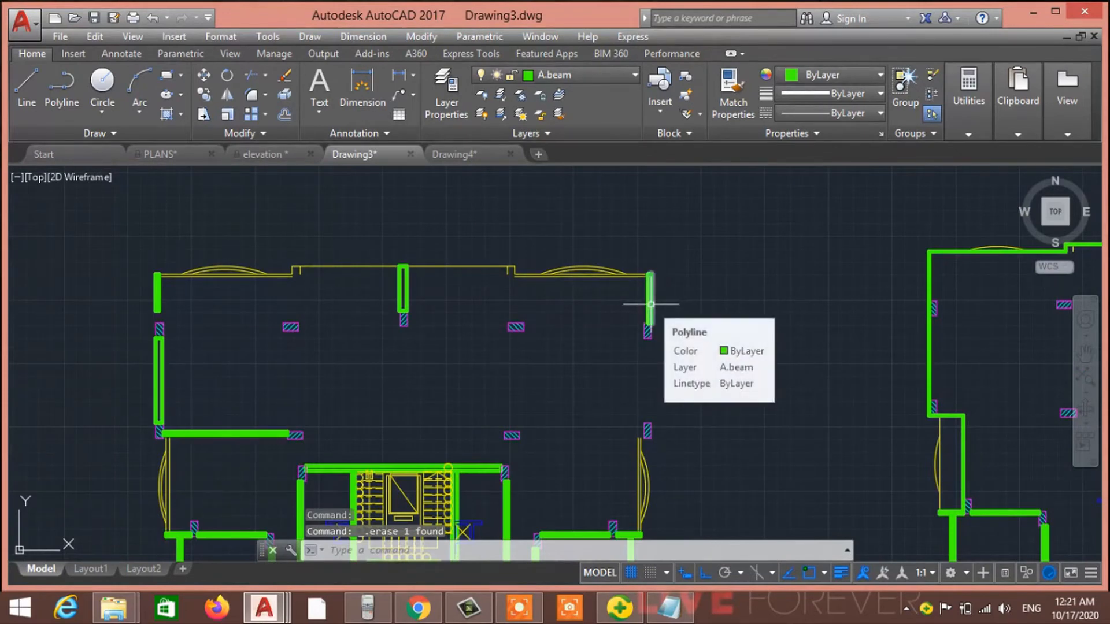
Step: Undo the erasures of the middle and right horizontal beams and the right vertical beam
key(ctrl+z)
key(ctrl+z)
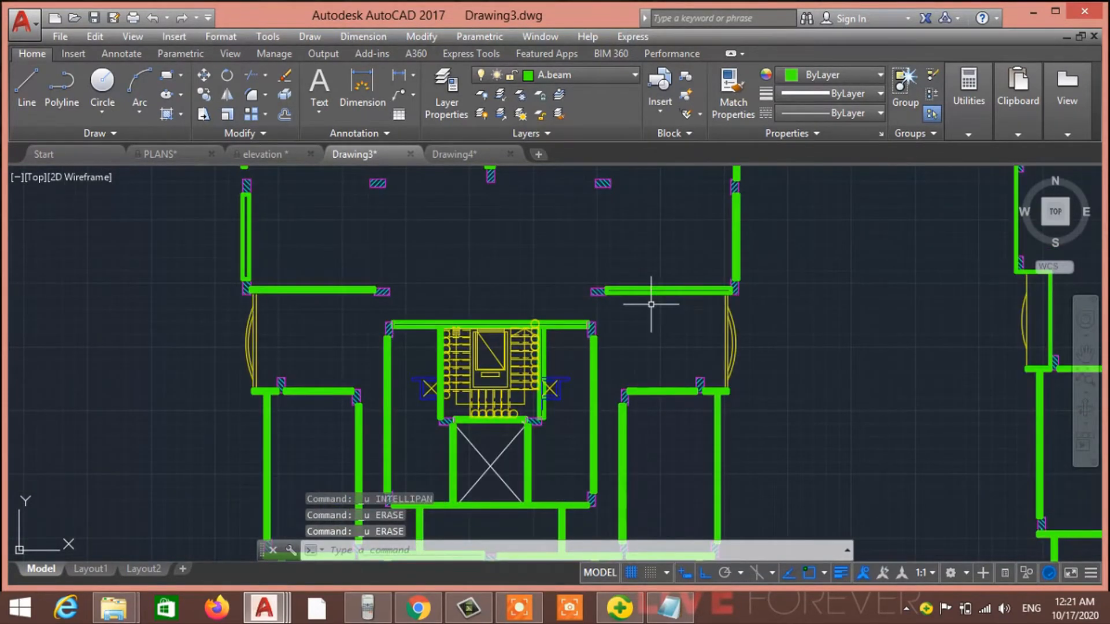
key(ctrl+z)
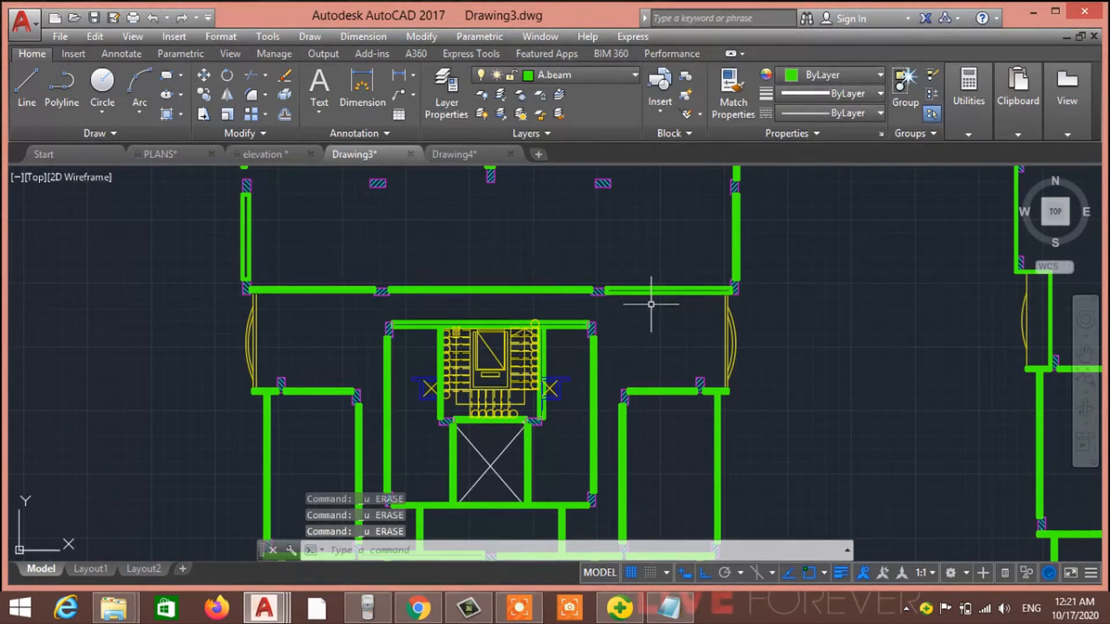
Step: Delete the left-hand plan's right vertical edge beam and the right and middle horizontal beams above the stair core
click(736, 229)
key(Delete)
click(665, 291)
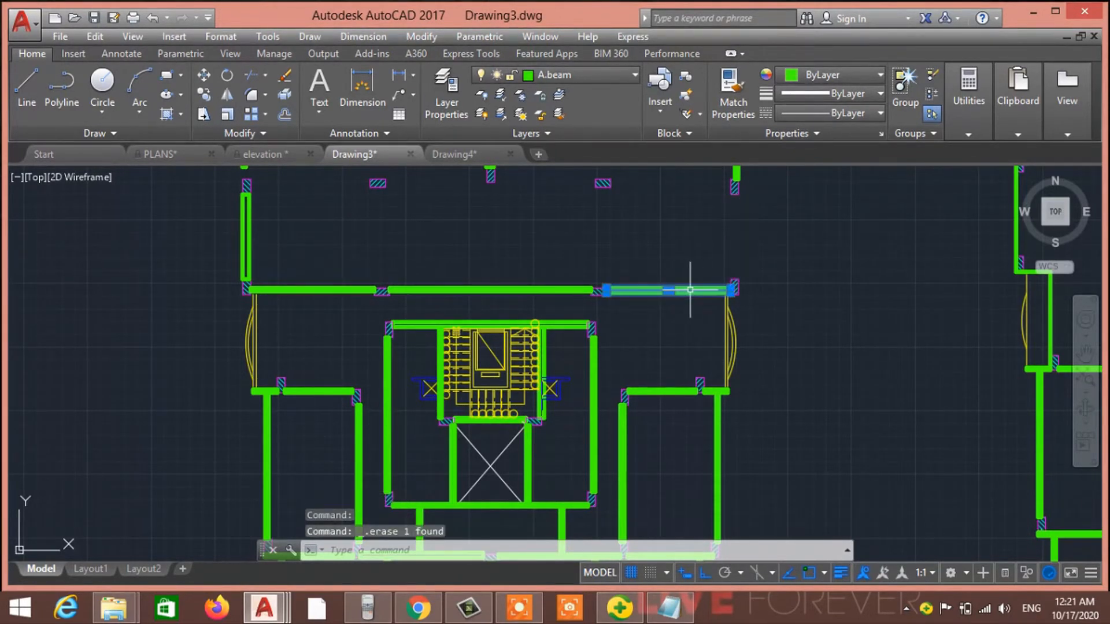
key(Delete)
click(549, 292)
key(Delete)
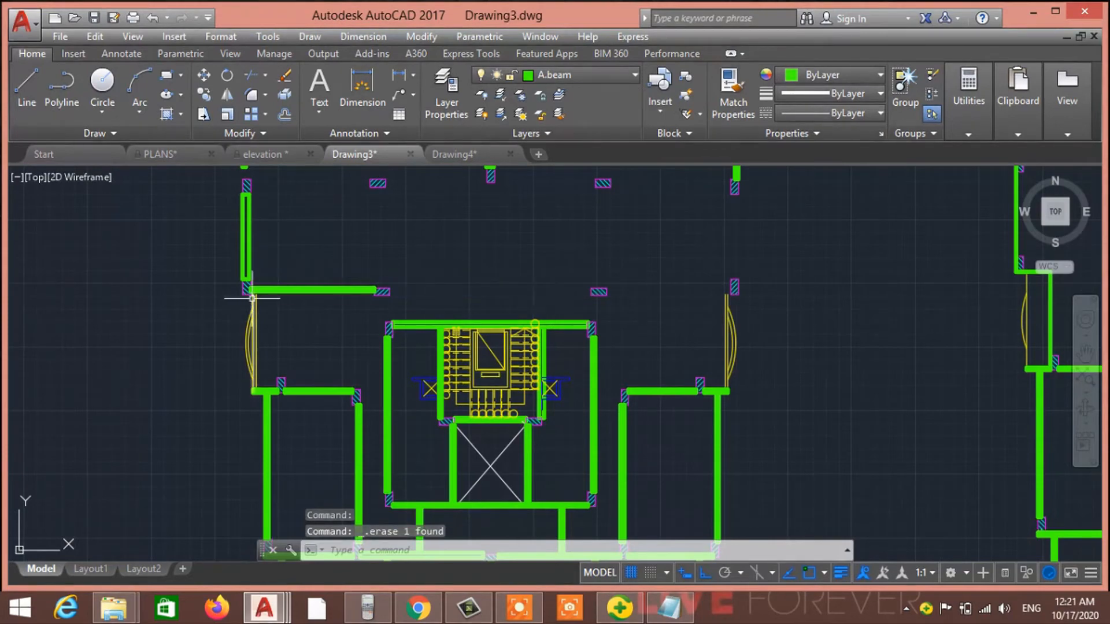
Step: Delete the left-hand plan's left horizontal beam above the stair core and the short vertical beams at the upper edge's middle and right corner
click(312, 291)
key(Delete)
scroll(317, 340, down, 5)
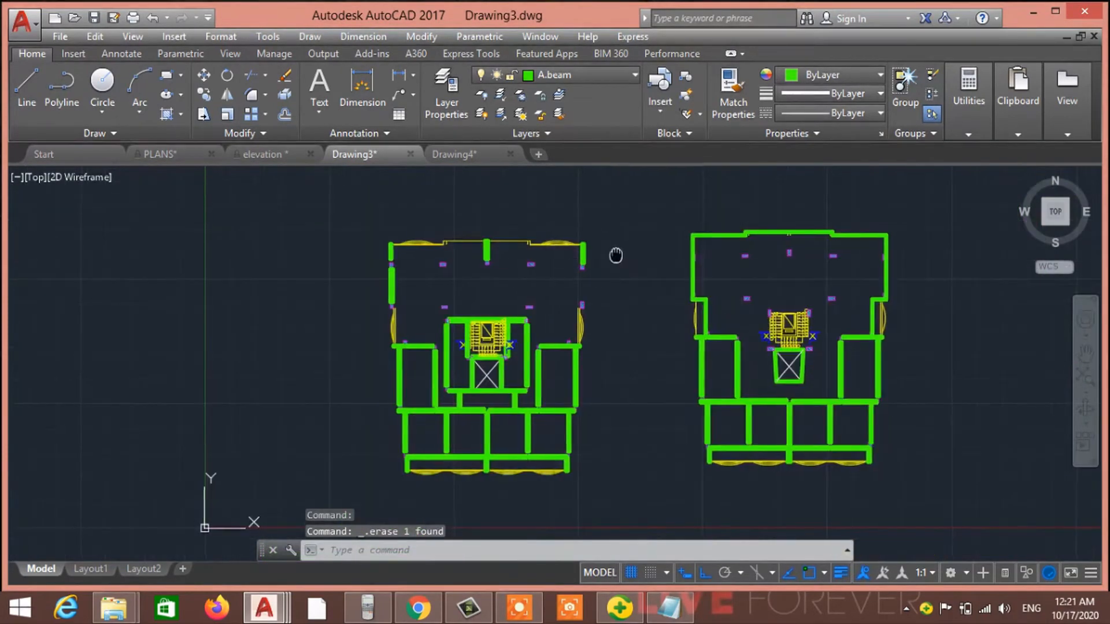
scroll(552, 349, up, 8)
middle_drag(422, 341, 615, 397)
click(348, 380)
key(Delete)
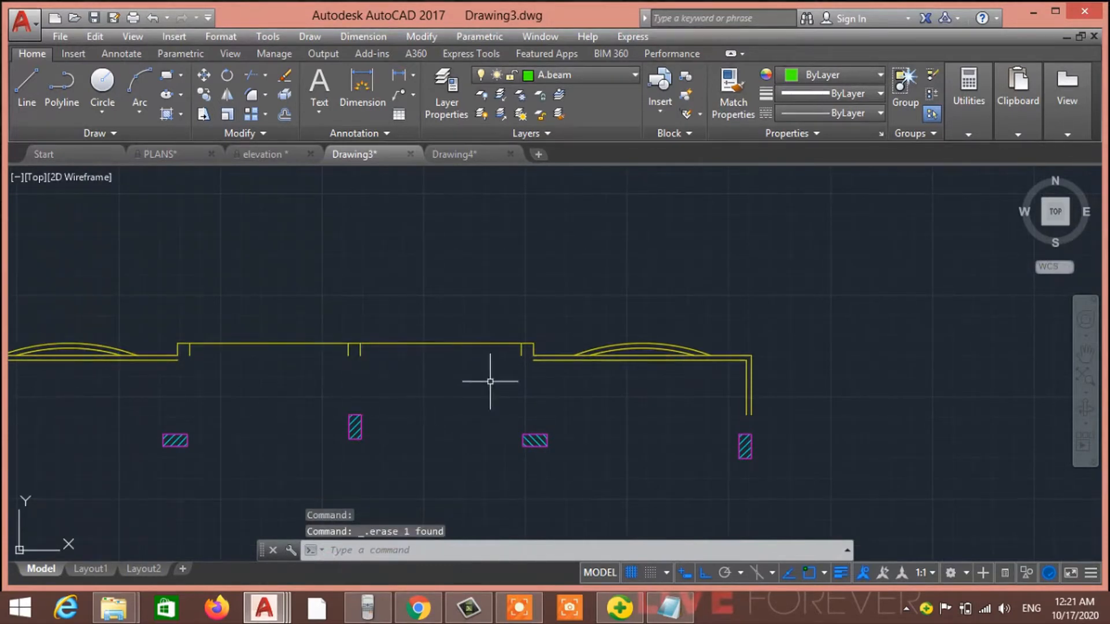
Step: Delete the vertical beams along the left-hand plan's left edge, above and below the upper left column
scroll(731, 247, down, 3)
scroll(686, 389, down, 2)
scroll(561, 283, up, 2)
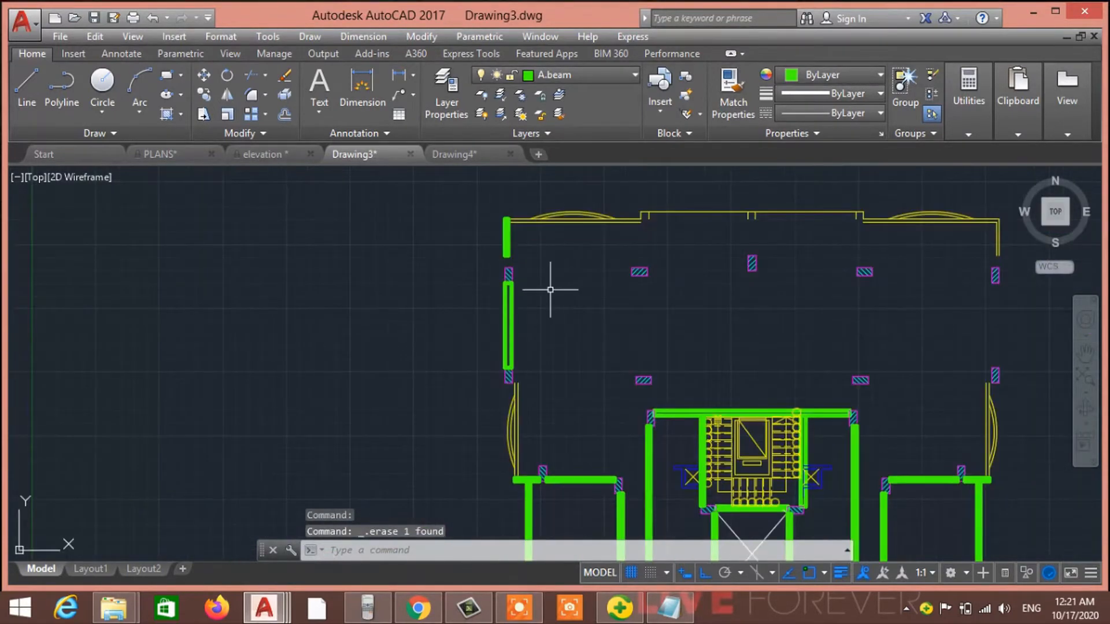
click(526, 308)
key(Delete)
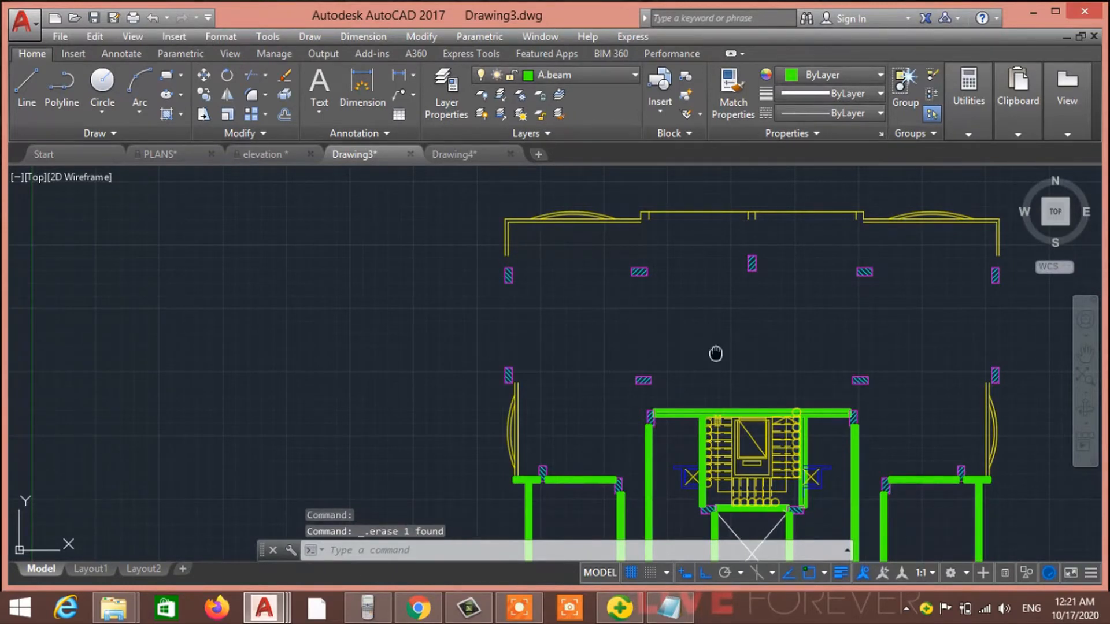
middle_drag(716, 353, 563, 259)
middle_drag(706, 384, 738, 434)
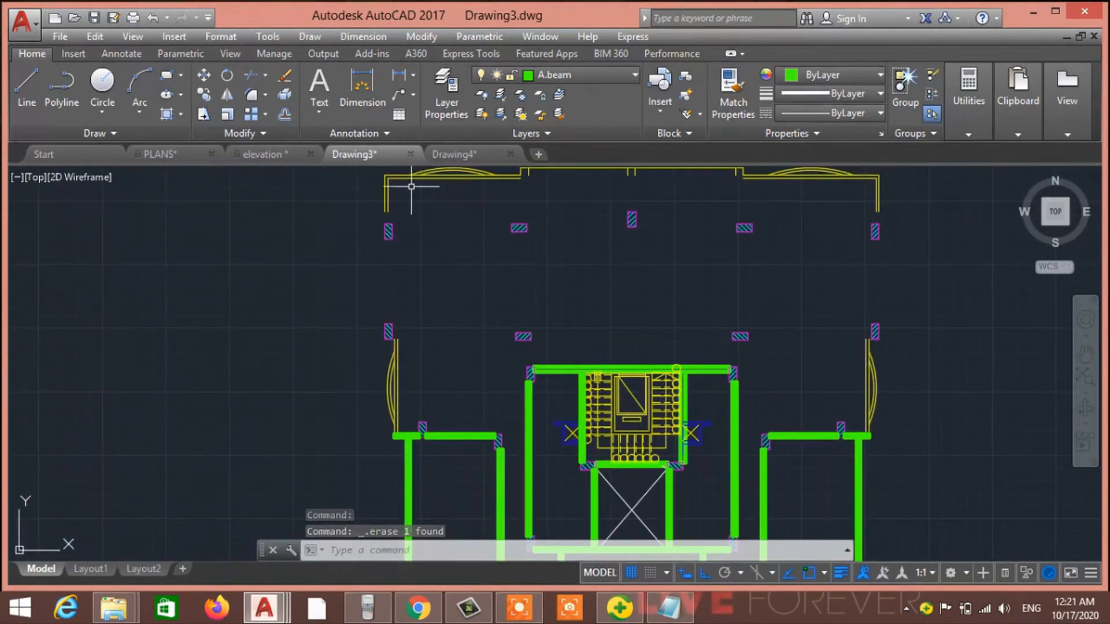
middle_drag(667, 293, 536, 350)
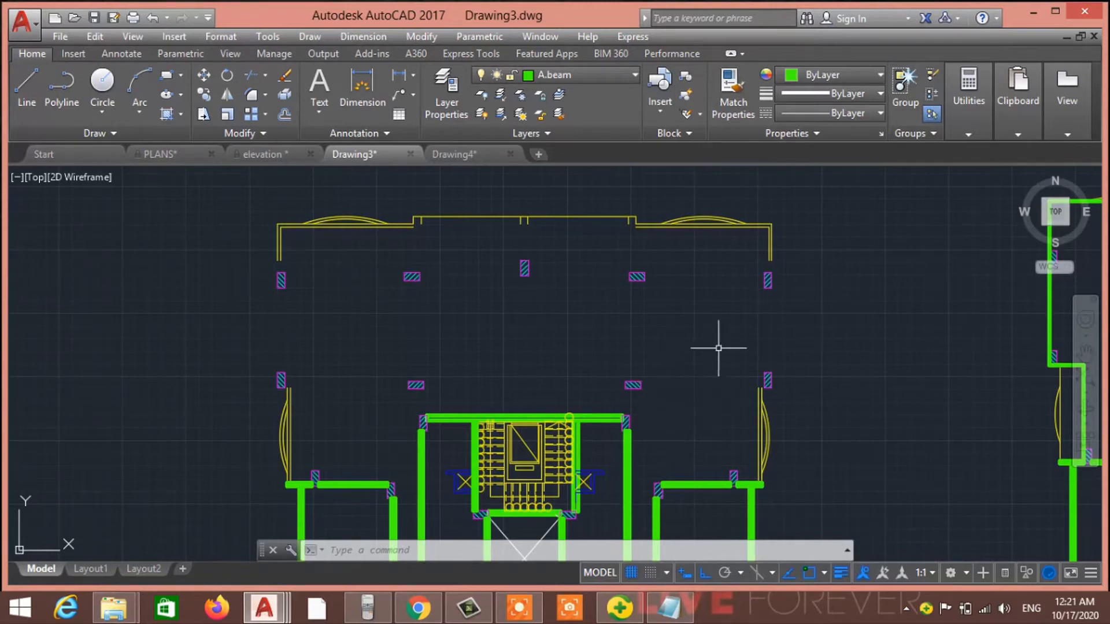
Step: Highlight the right-hand plan's beam lines around the left recess and up its left edge to examine the outline
scroll(719, 348, down, 3)
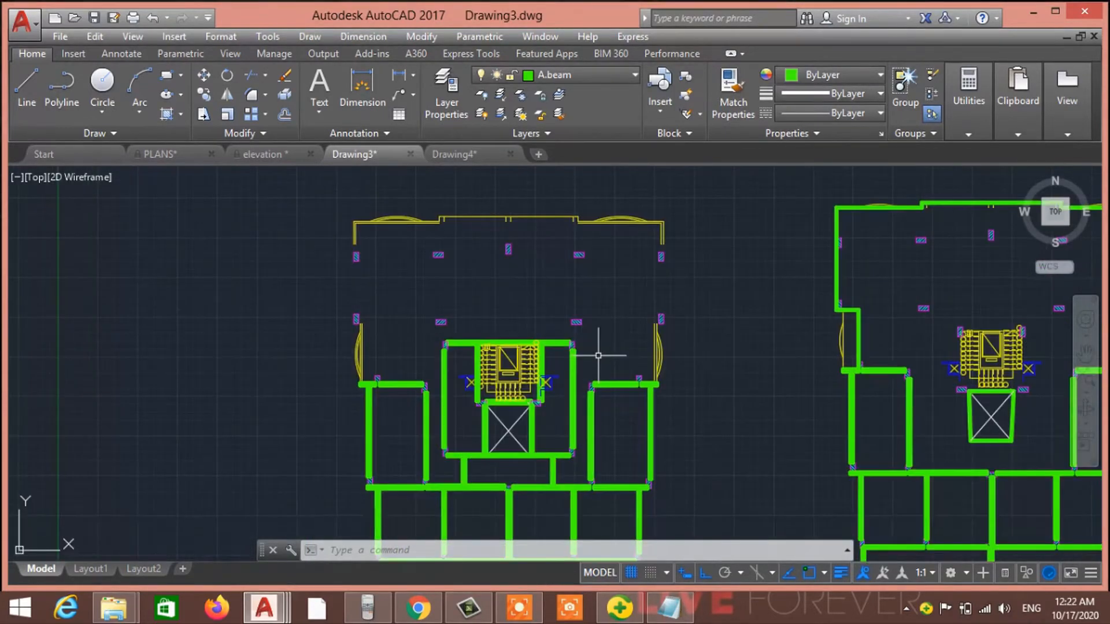
middle_drag(697, 406, 591, 365)
scroll(760, 314, up, 1)
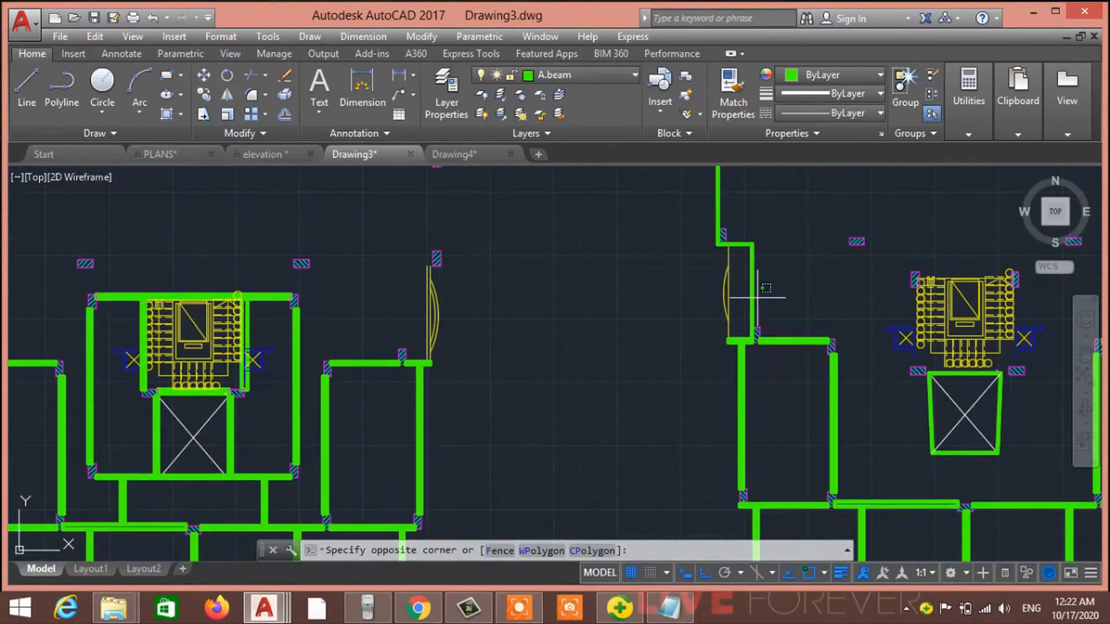
click(817, 303)
scroll(701, 272, up, 4)
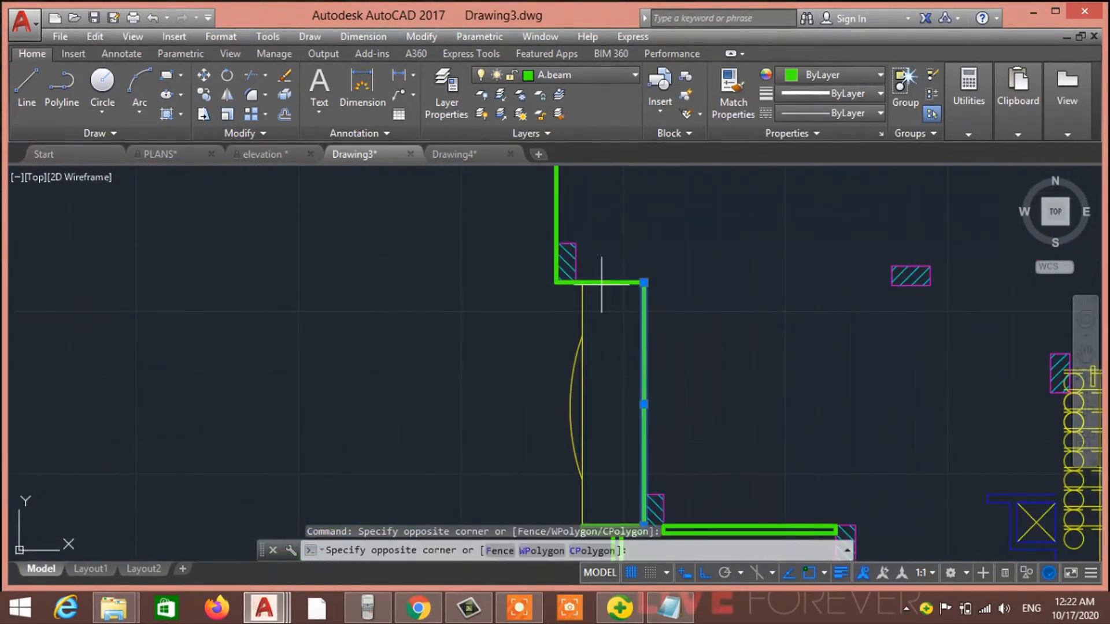
click(601, 282)
click(556, 231)
scroll(701, 258, down, 3)
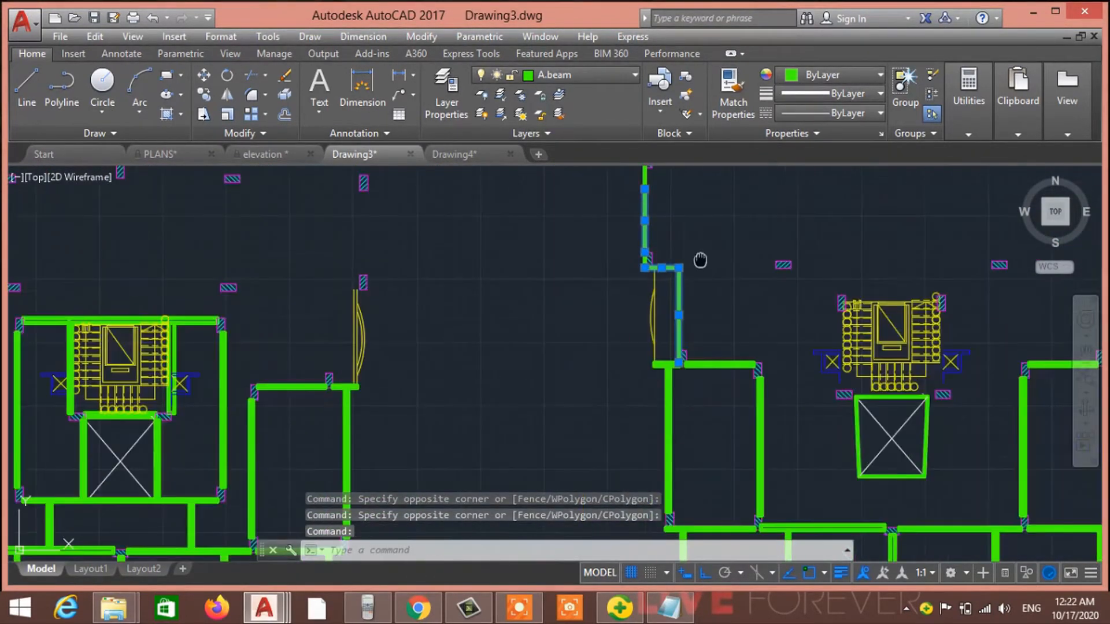
scroll(637, 291, up, 5)
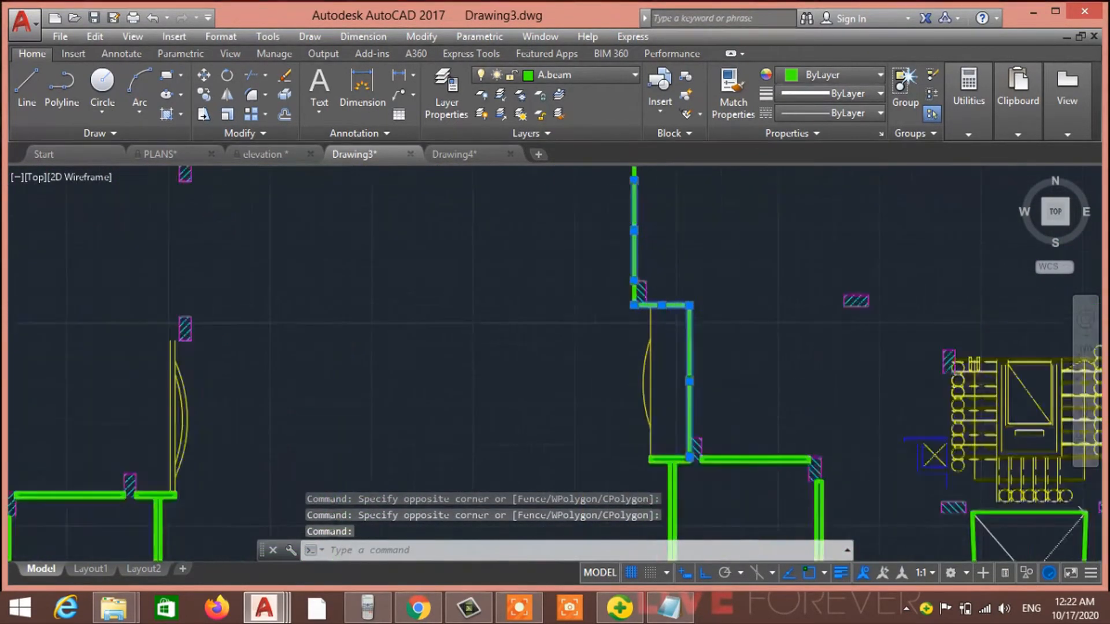
click(639, 256)
scroll(639, 256, down, 4)
middle_drag(688, 274, 495, 463)
scroll(537, 469, down, 4)
middle_drag(617, 404, 603, 436)
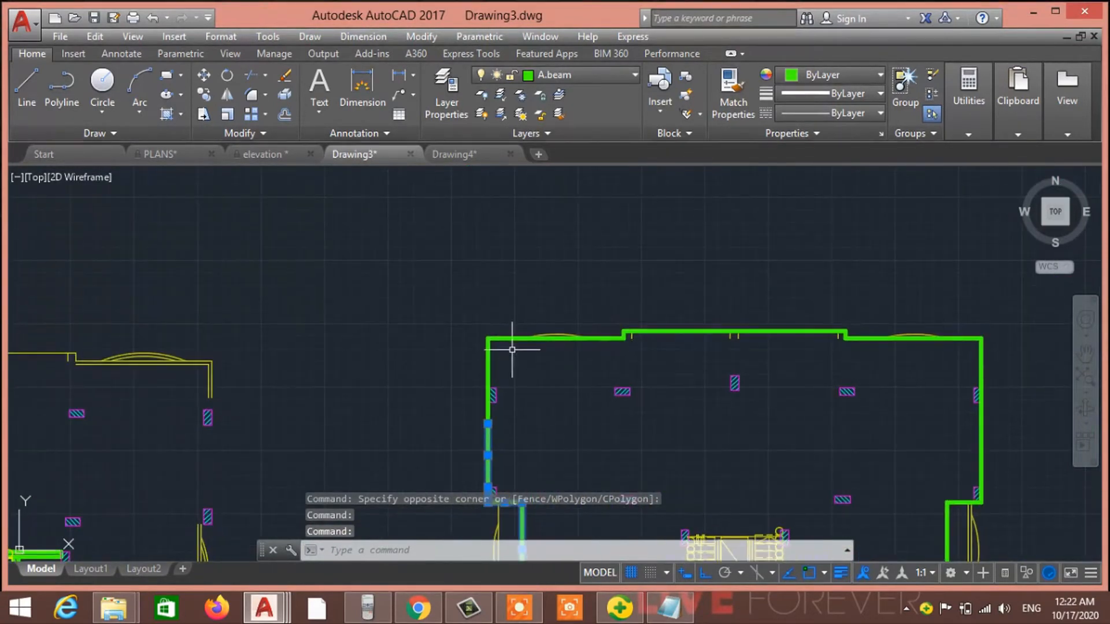
Step: Highlight the right-hand plan's remaining upper outline along the top edge and down the right side to the right recess
click(500, 341)
click(489, 354)
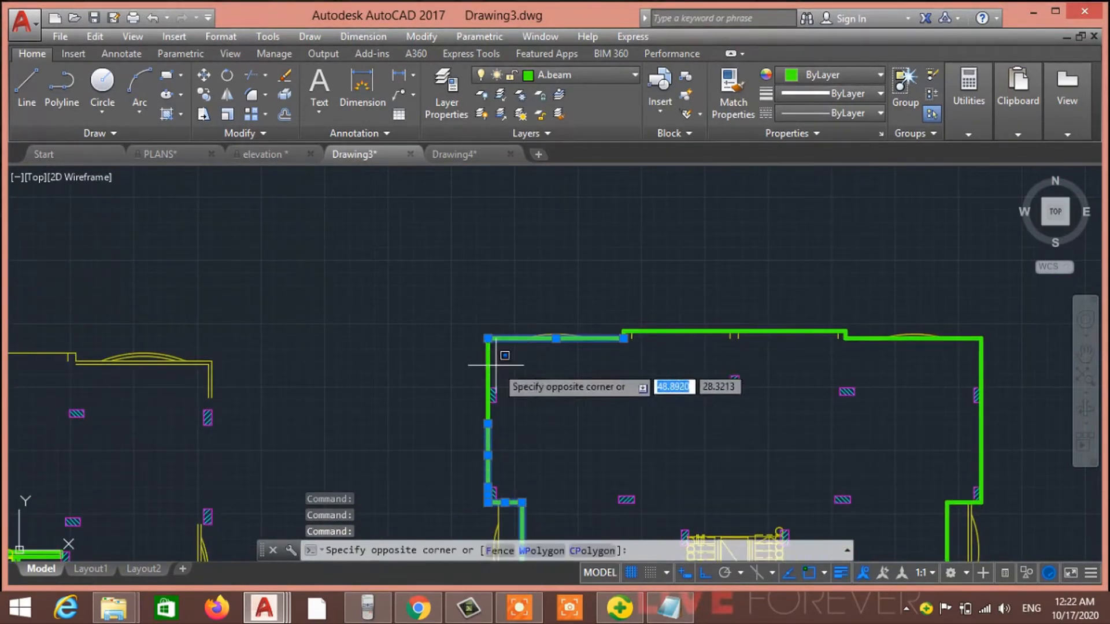
click(688, 352)
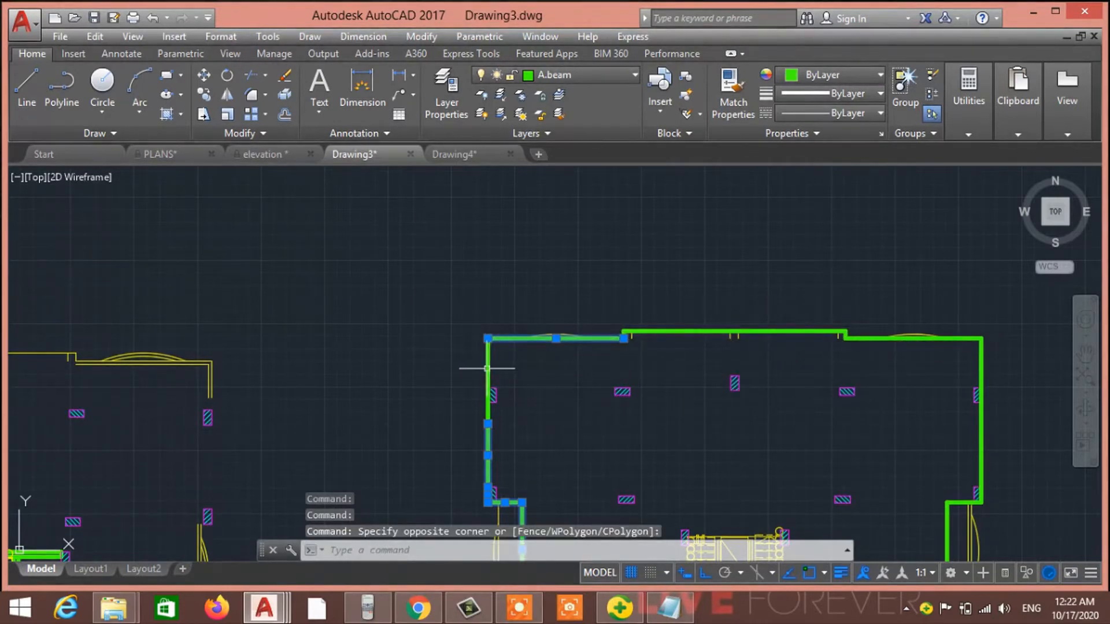
click(644, 334)
click(758, 333)
scroll(882, 342, up, 3)
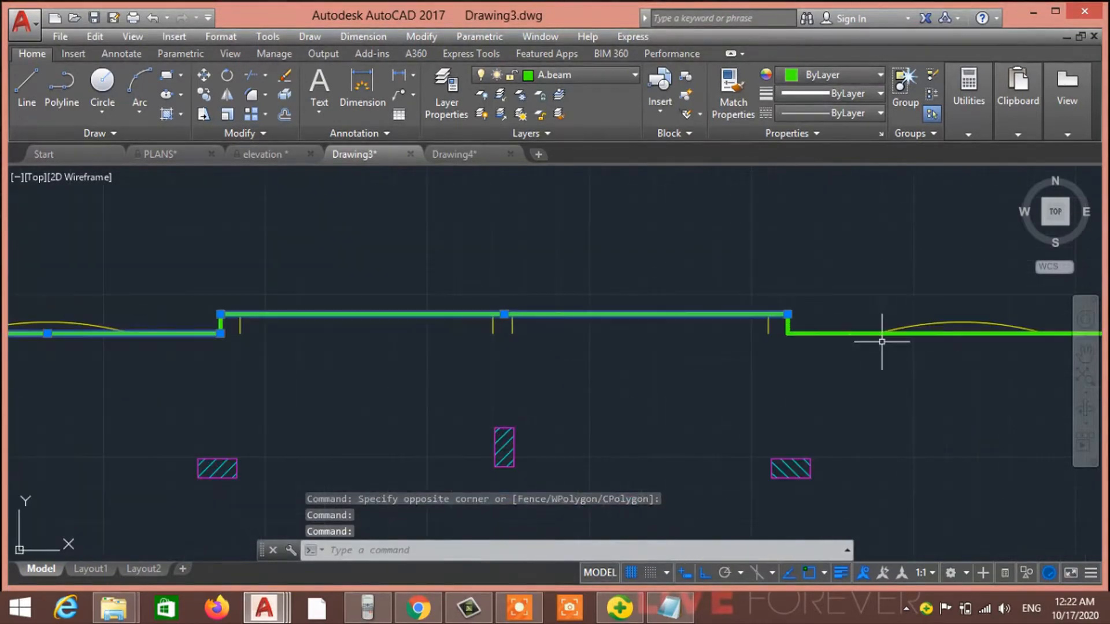
click(845, 333)
middle_drag(914, 369, 573, 344)
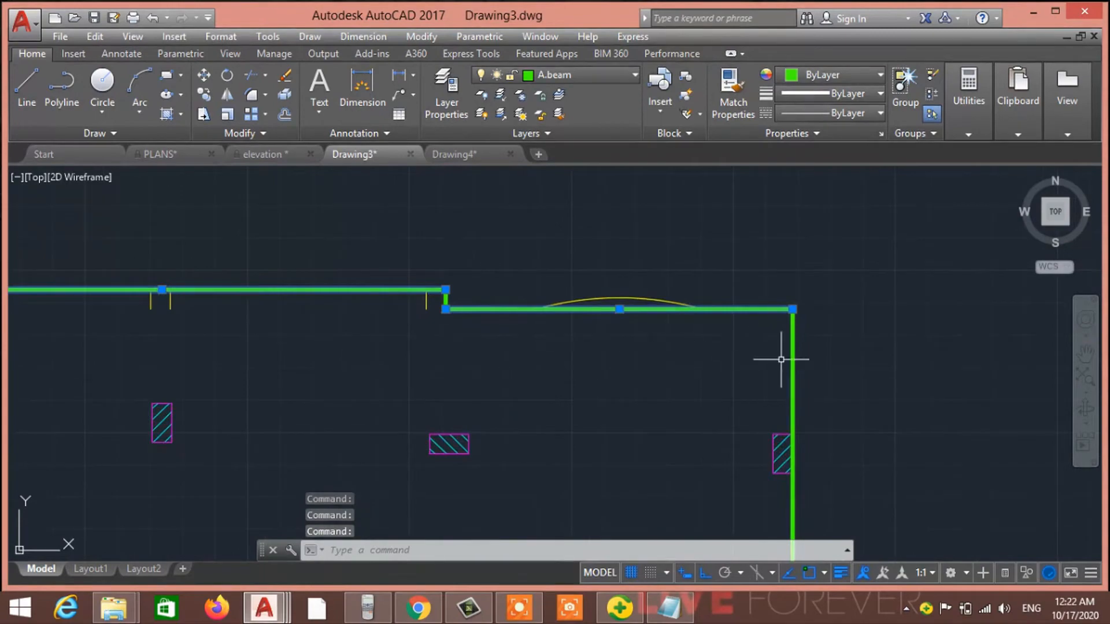
scroll(756, 387, down, 4)
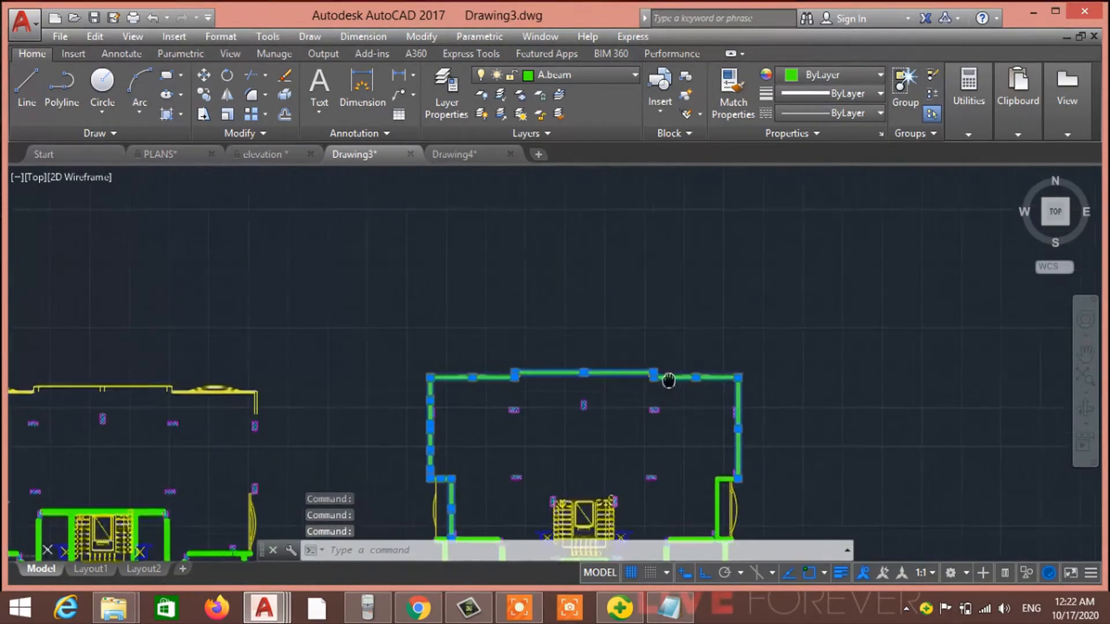
scroll(568, 300, up, 6)
scroll(570, 354, down, 5)
middle_drag(570, 354, 566, 226)
scroll(538, 303, up, 5)
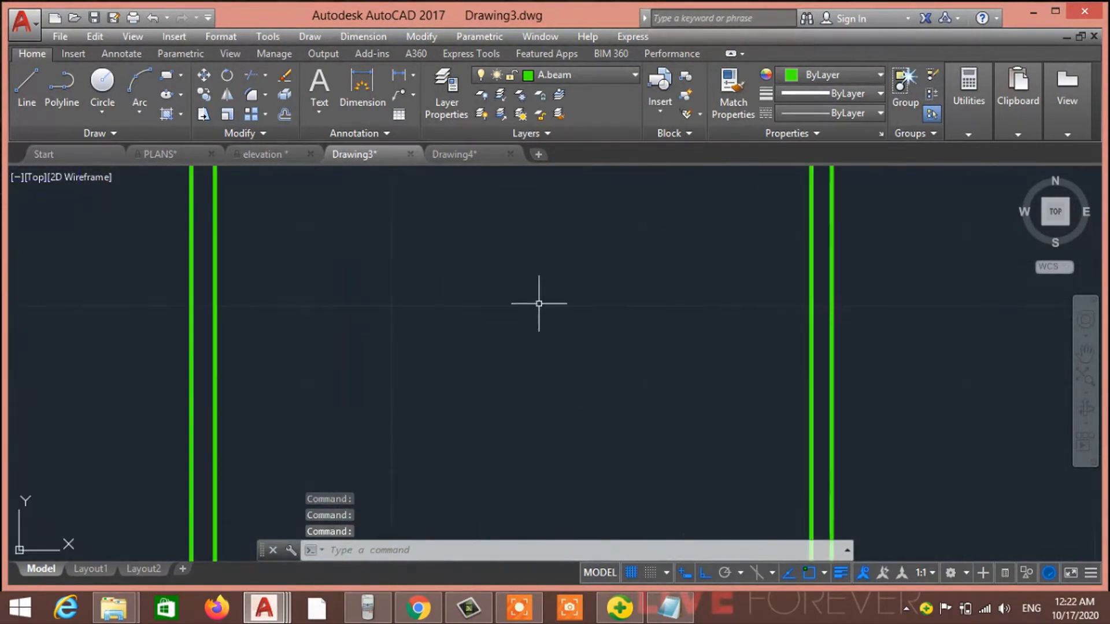
middle_drag(538, 303, 587, 554)
scroll(733, 380, down, 1)
mouse_move(732, 380)
middle_down()
mouse_move(686, 458)
mouse_move(666, 533)
middle_up()
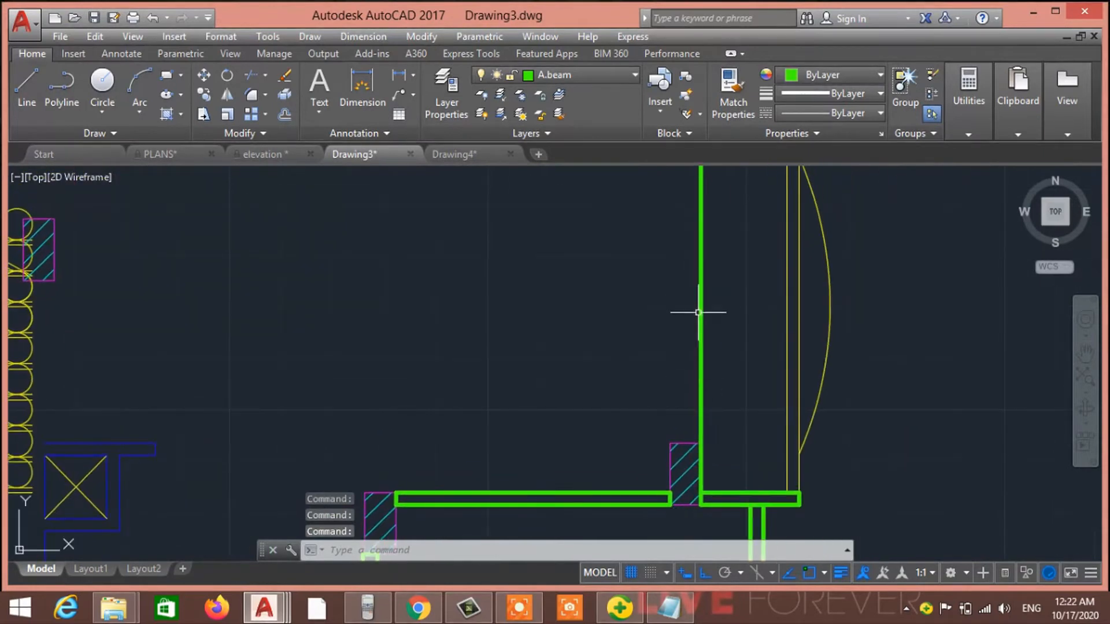
scroll(684, 309, down, 5)
middle_drag(607, 332, 737, 386)
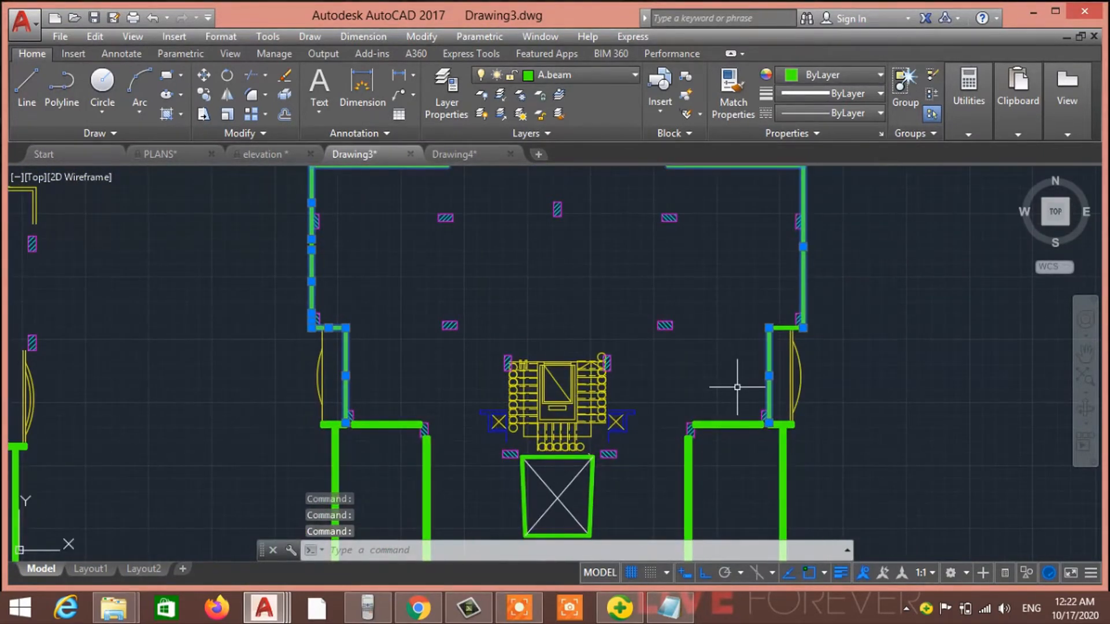
Step: Compare the highlighted beam outline with the left-hand plan and clear the selection
middle_drag(602, 307, 872, 327)
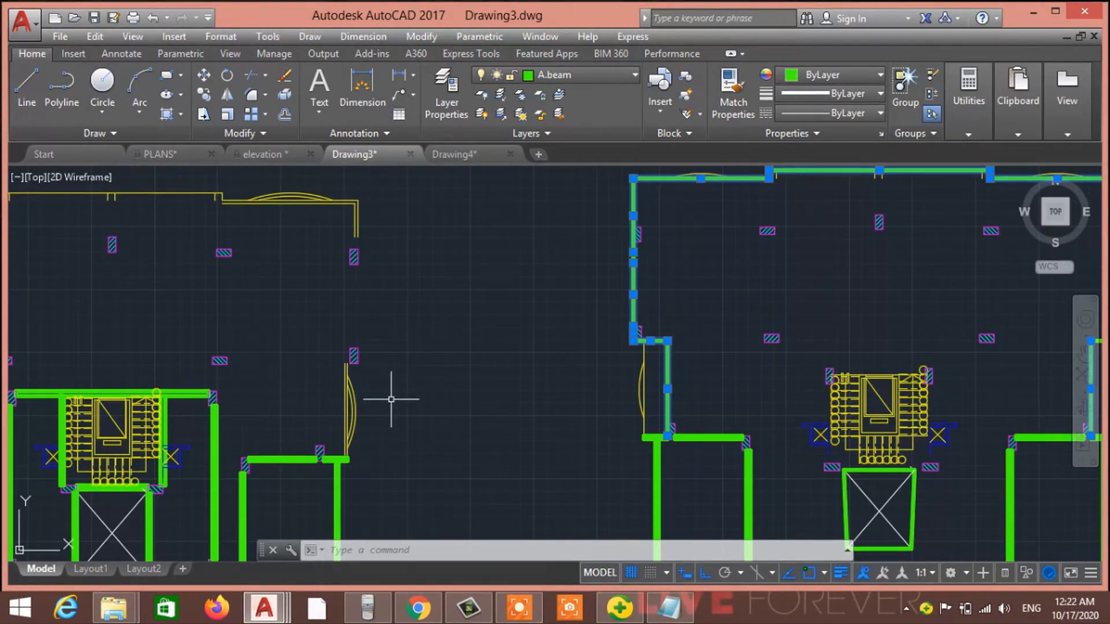
middle_drag(391, 400, 393, 400)
scroll(393, 400, down, 4)
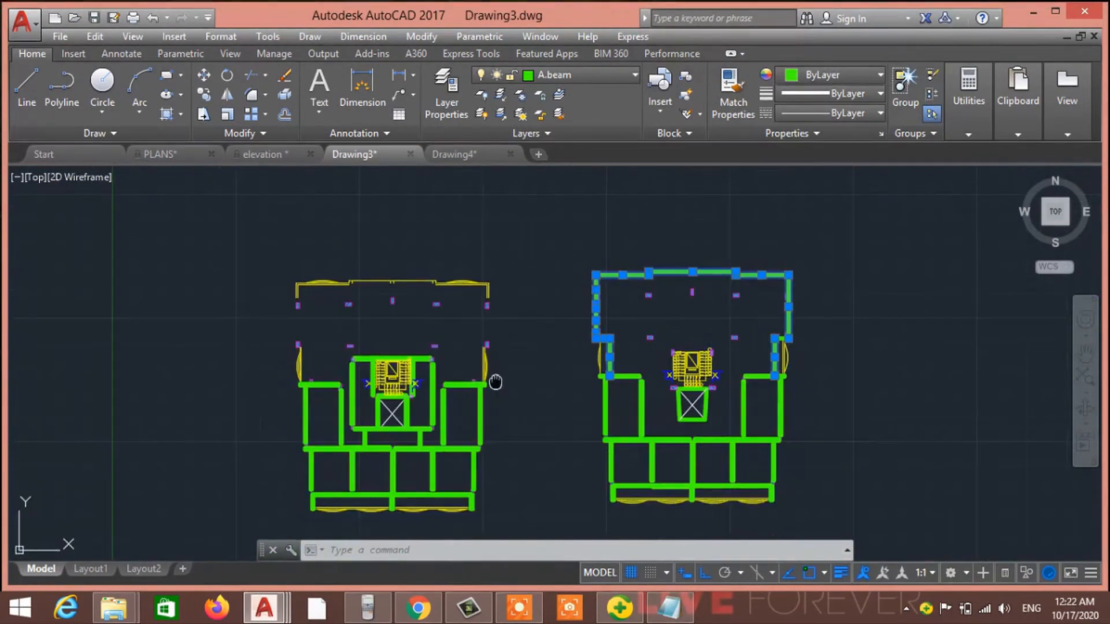
scroll(622, 361, up, 4)
scroll(621, 360, up, 3)
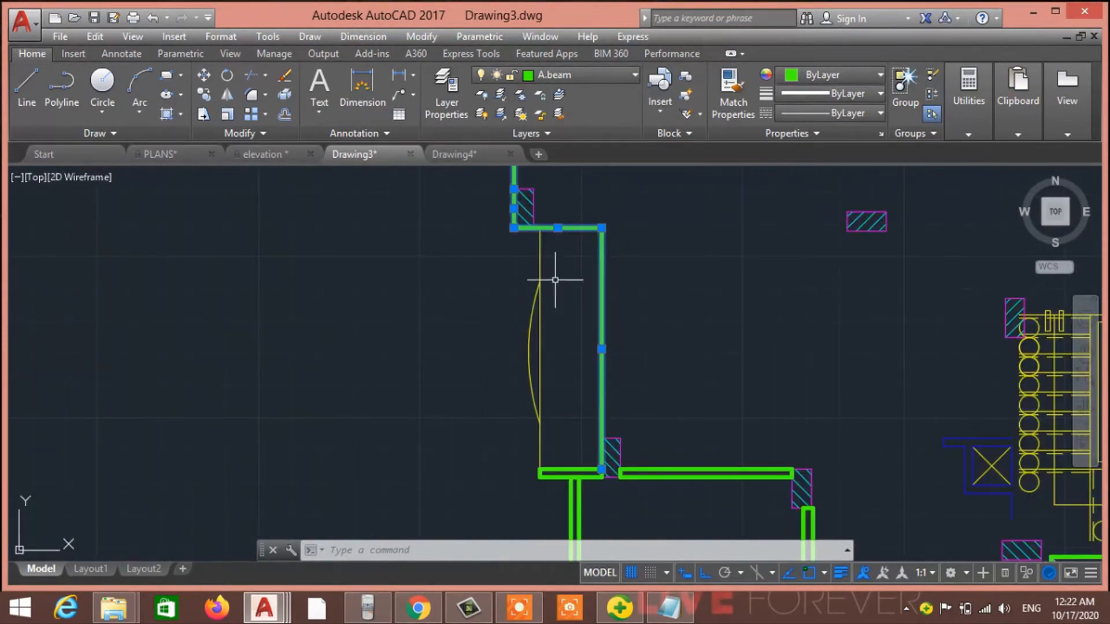
key(Escape)
key(Escape)
key(Escape)
scroll(564, 341, down, 6)
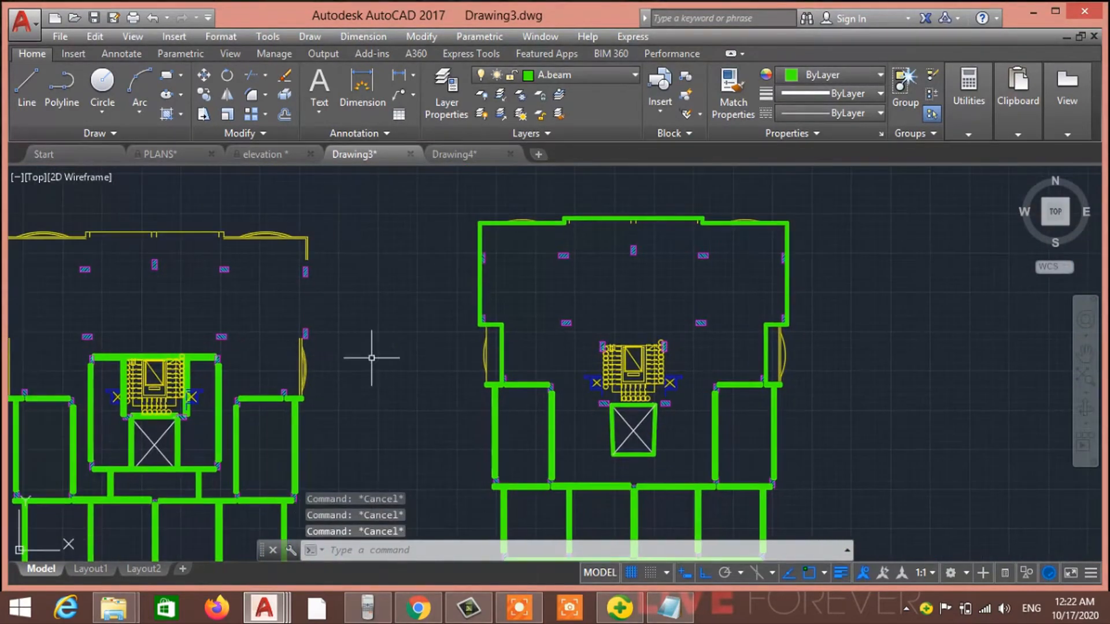
Step: Draw a 3.75-unit vertical beam line along the left-hand plan's right window, from the wall corner up to the column's lower edge level
key(l)
key(Return)
scroll(310, 378, up, 4)
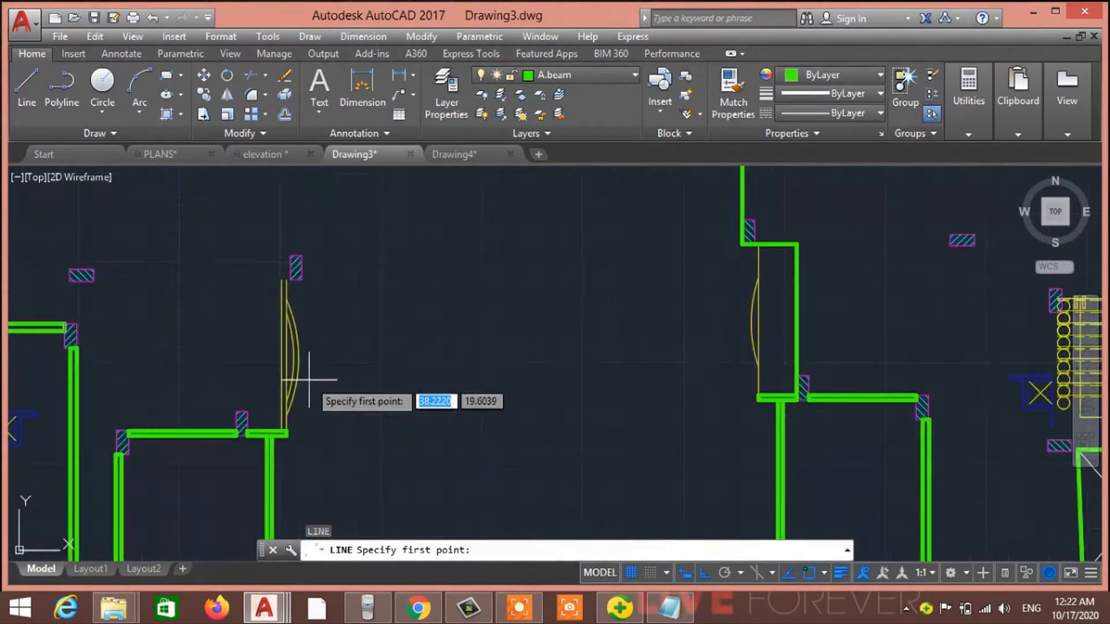
scroll(310, 379, up, 3)
scroll(230, 446, down, 2)
click(301, 367)
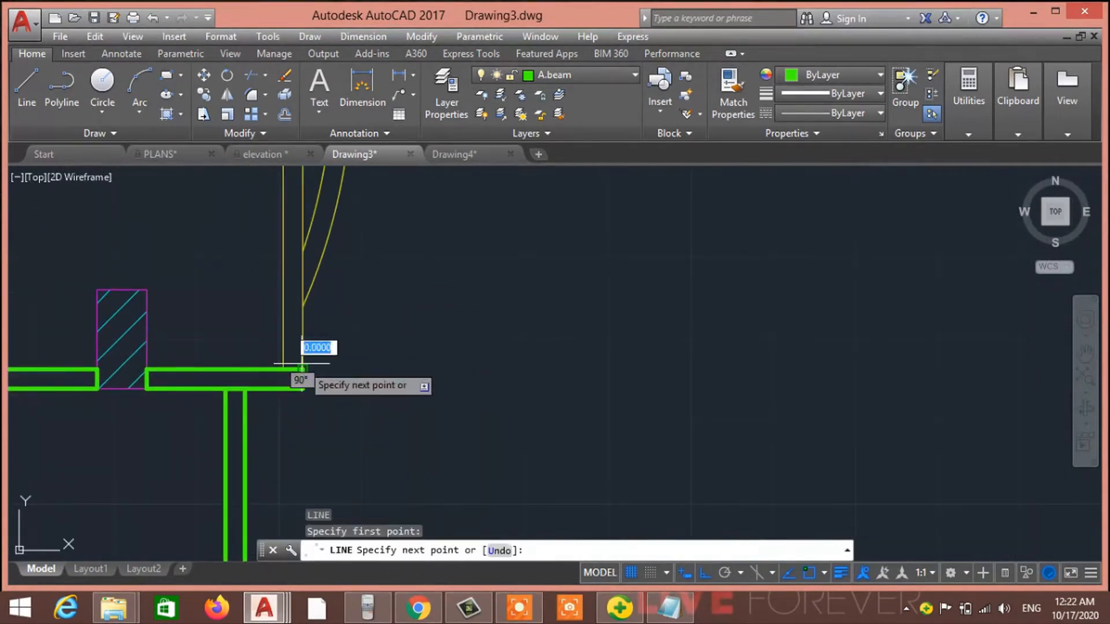
middle_drag(302, 232, 314, 483)
scroll(313, 483, down, 4)
scroll(310, 318, up, 4)
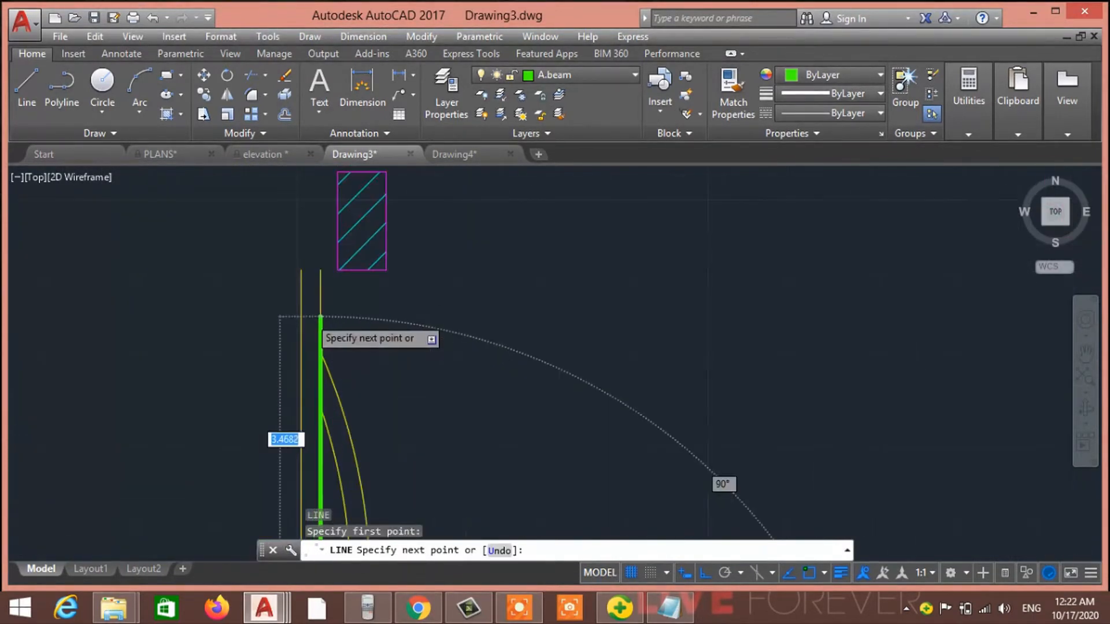
scroll(321, 317, up, 2)
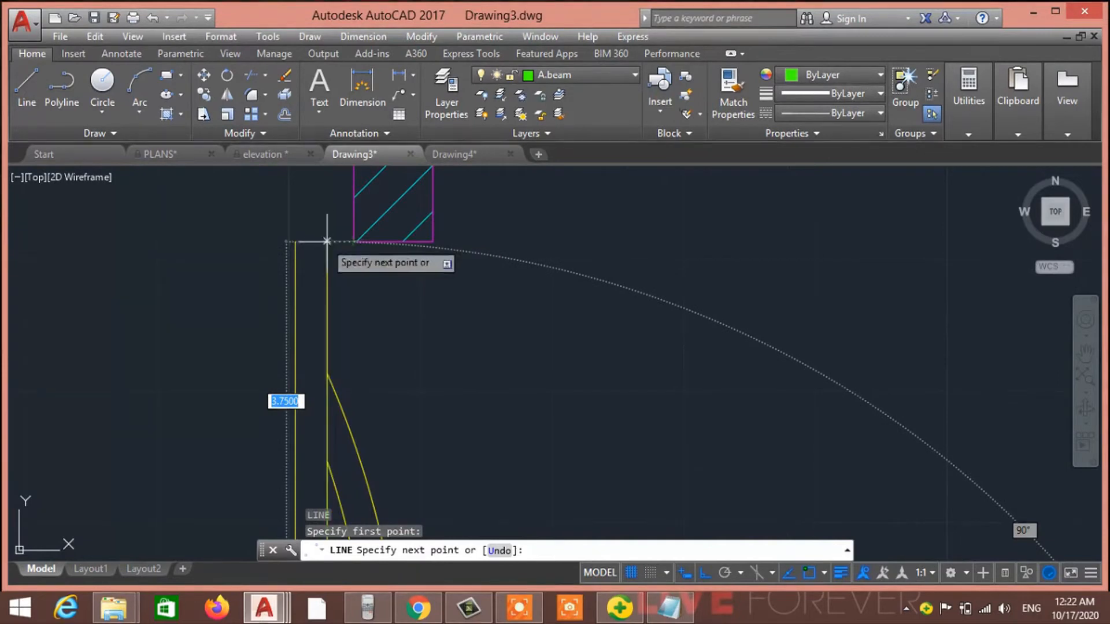
click(327, 241)
Step: Continue the beam line across the column's lower edge to its outer corner and up to the left-hand plan's upper right corner
scroll(370, 266, down, 4)
scroll(428, 370, up, 3)
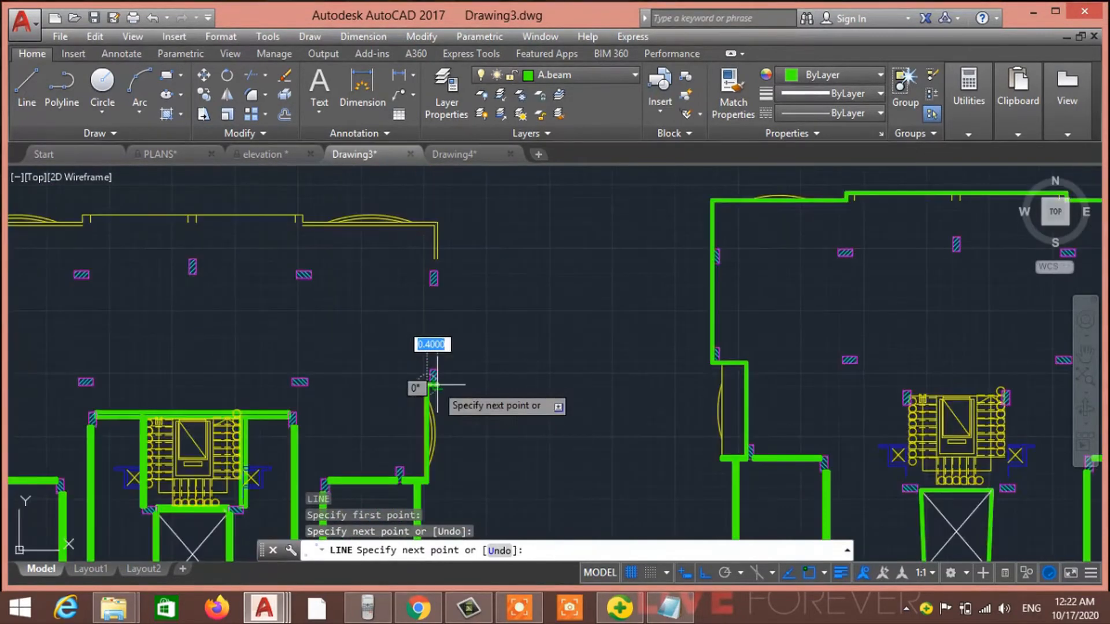
scroll(436, 384, up, 5)
click(436, 389)
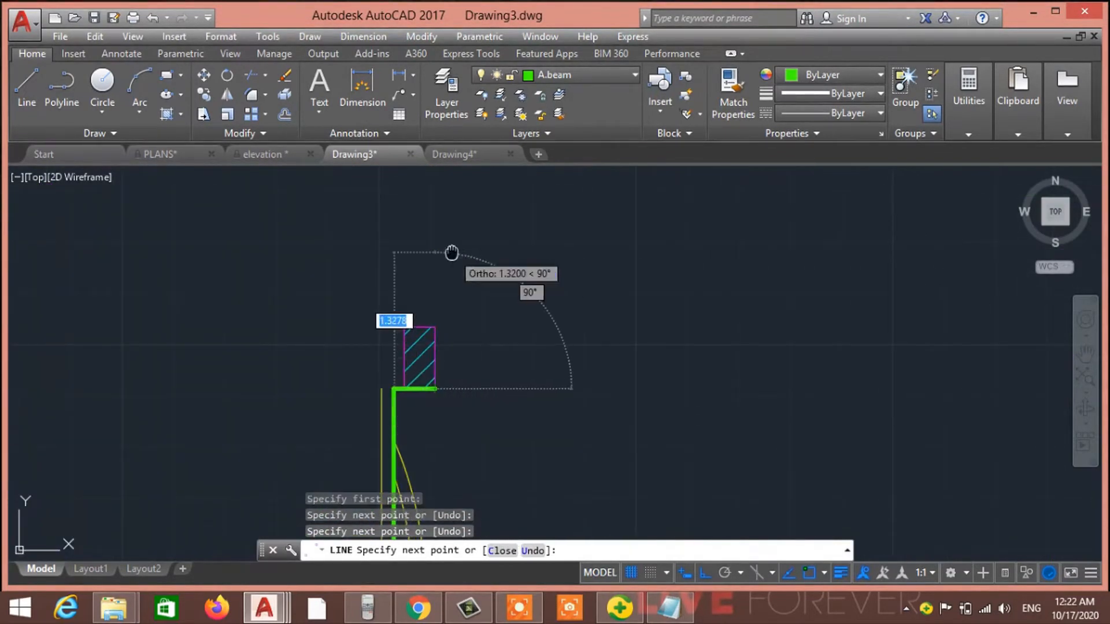
middle_drag(451, 252, 453, 478)
scroll(453, 440, down, 2)
middle_drag(451, 258, 451, 383)
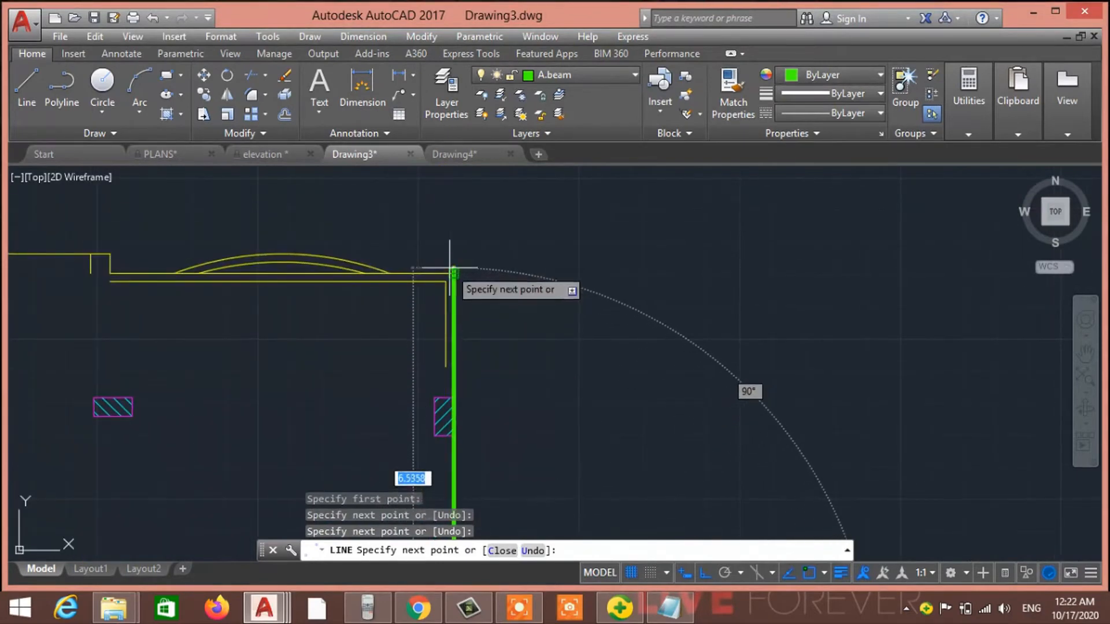
scroll(456, 280, up, 4)
scroll(428, 321, down, 3)
middle_drag(416, 318, 587, 318)
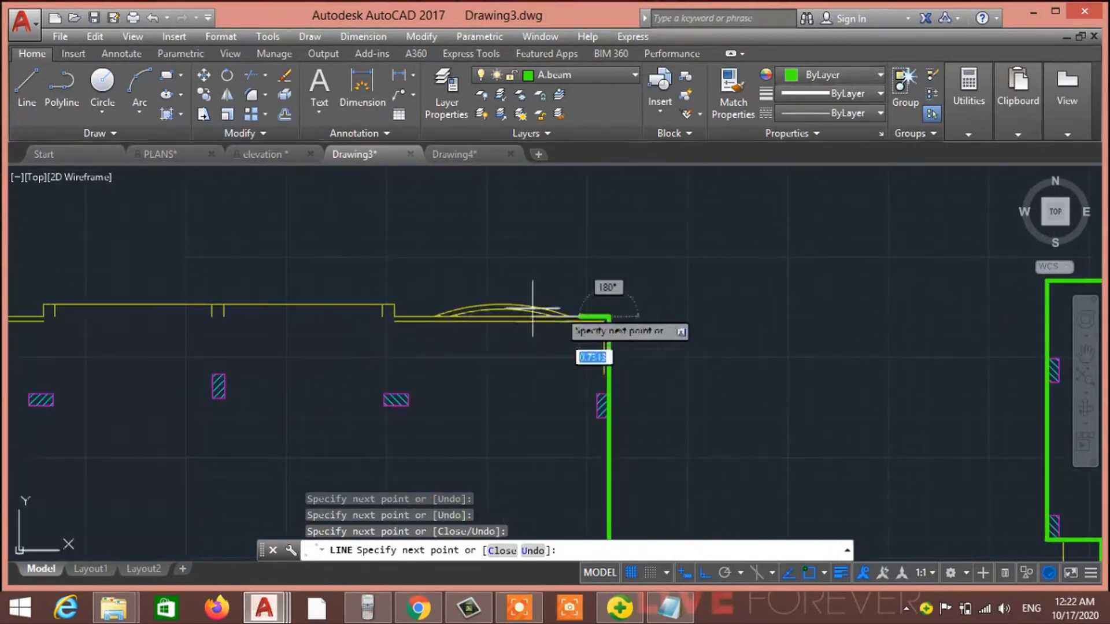
Step: Continue the beam line along the left-hand plan's upper right window, up the short step and across the raised middle section's top edge
scroll(392, 324, up, 2)
click(396, 300)
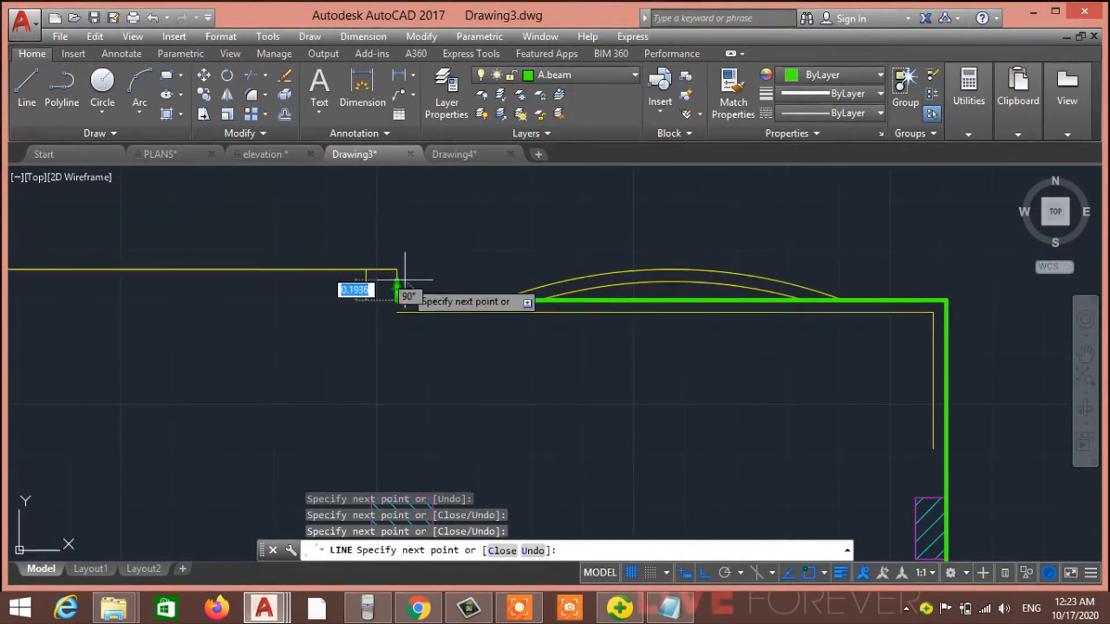
click(397, 269)
scroll(382, 301, down, 2)
middle_drag(382, 301, 805, 304)
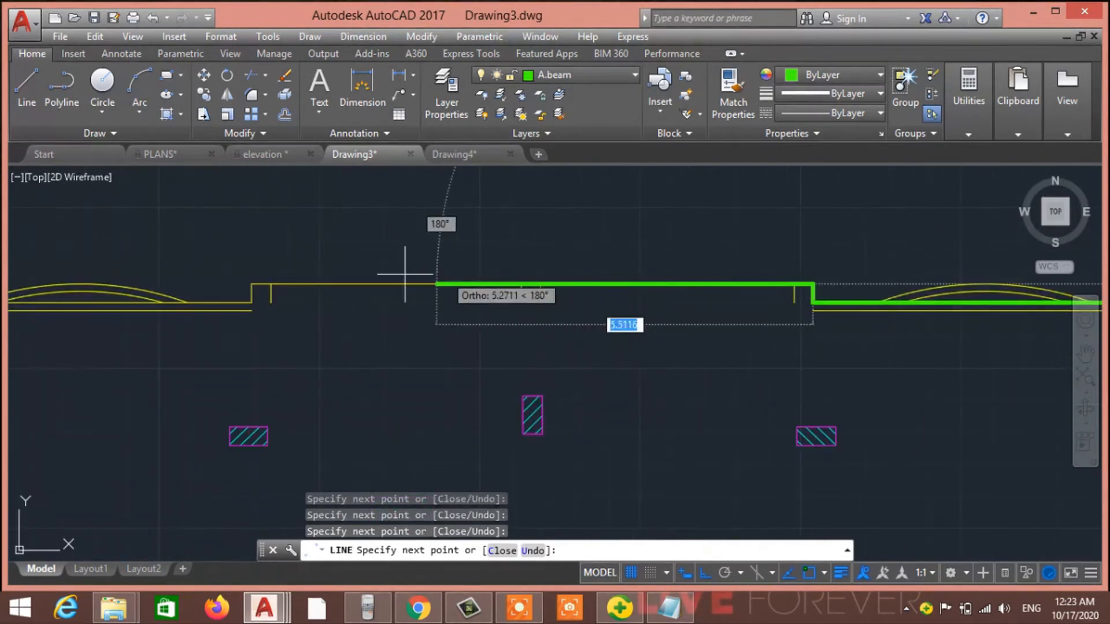
click(252, 284)
click(253, 310)
middle_drag(423, 314, 761, 331)
scroll(761, 332, down, 1)
scroll(450, 331, up, 1)
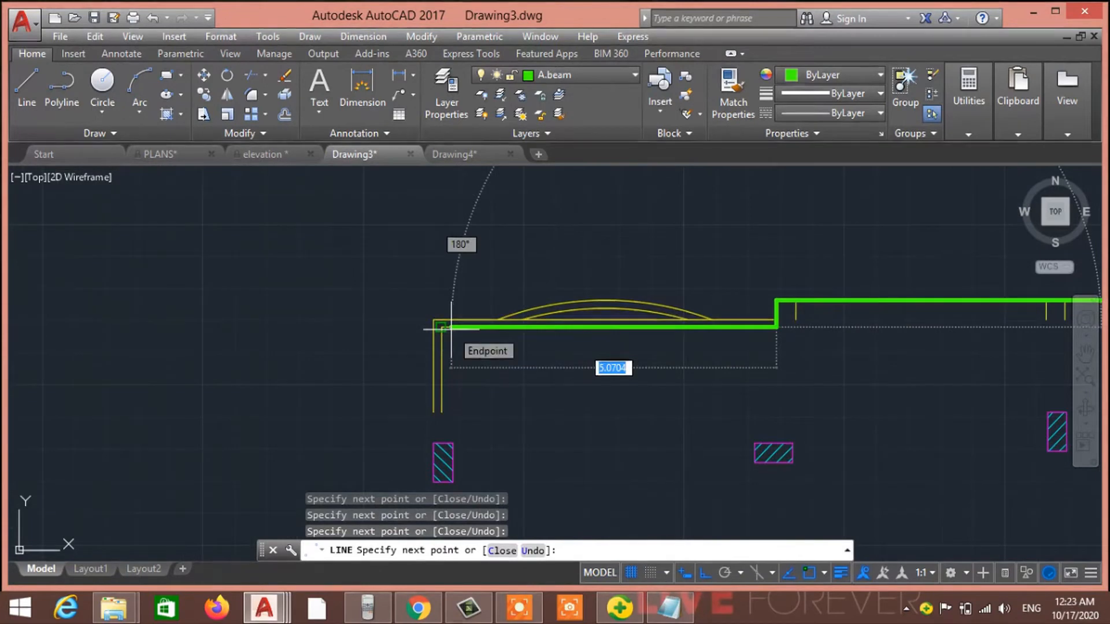
key(ctrl+z)
Step: Continue the beam line down the left step to the outer wall line and along it to the left-hand plan's upper left corner
scroll(758, 324, up, 5)
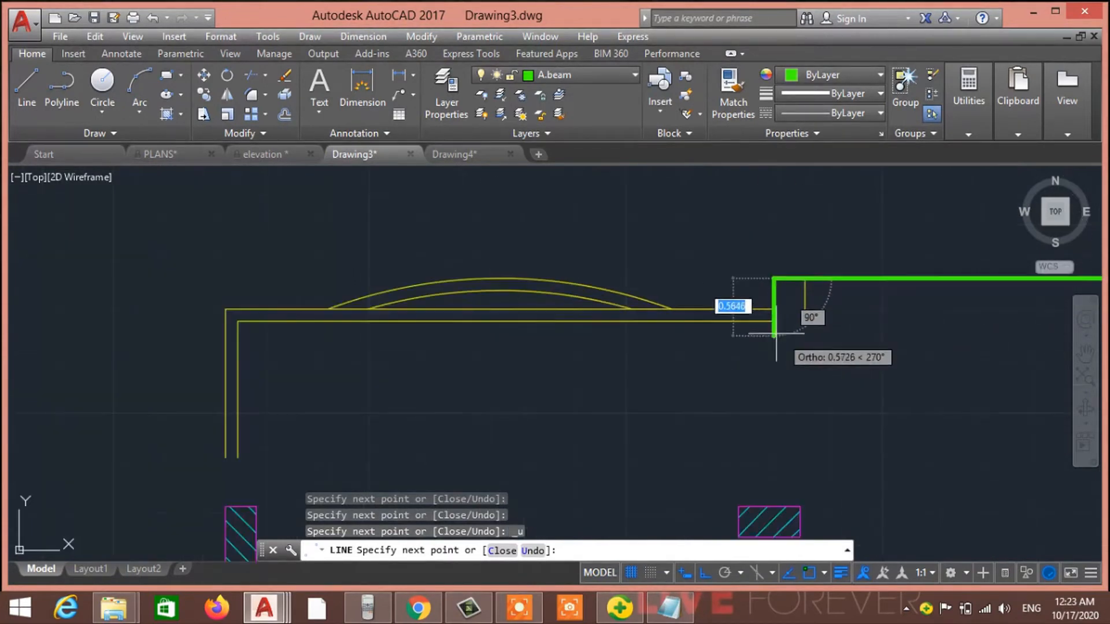
click(793, 298)
middle_drag(392, 329, 570, 344)
scroll(569, 343, down, 5)
scroll(356, 343, up, 5)
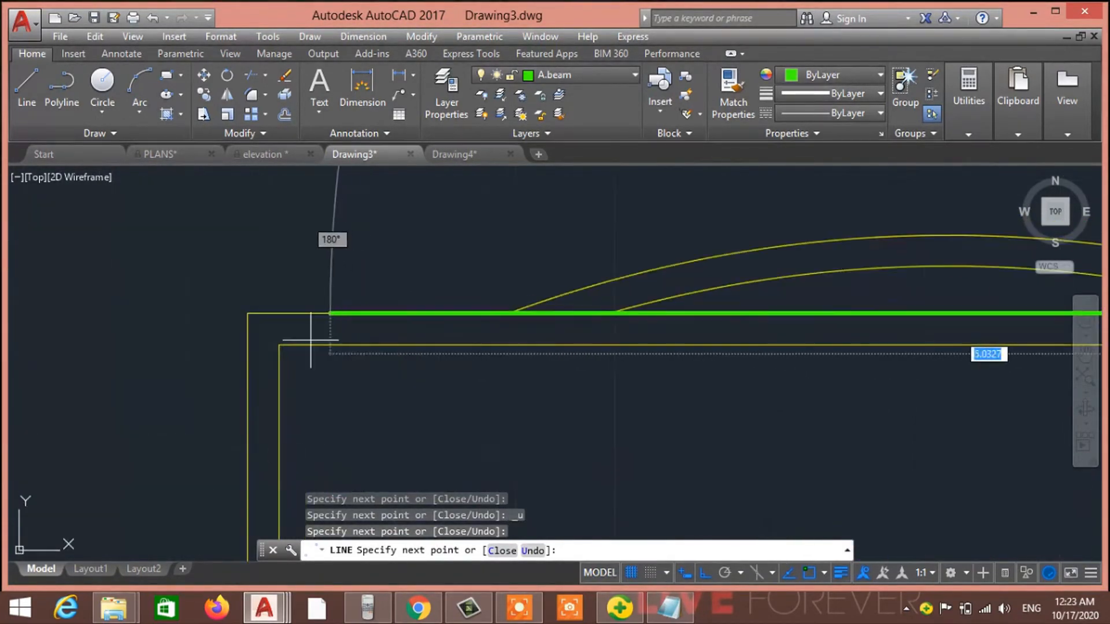
click(247, 314)
Step: Continue the beam line down the left-hand plan's left side to the lower outer corner of the column above the side window
middle_drag(287, 417, 284, 246)
scroll(249, 321, down, 2)
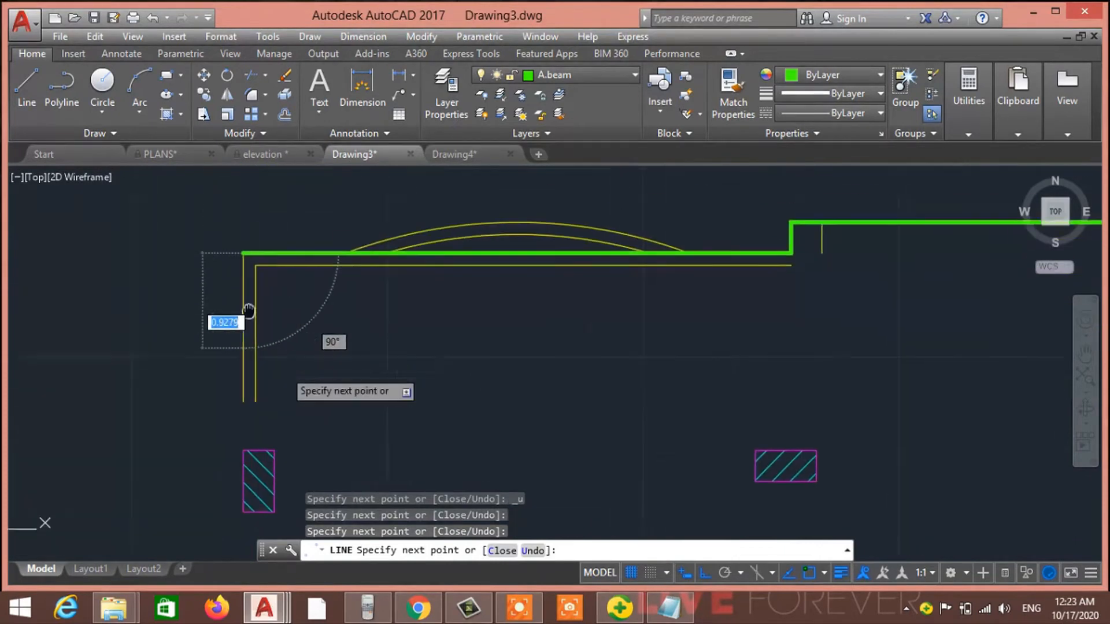
middle_drag(236, 492, 223, 376)
scroll(224, 429, down, 1)
middle_drag(228, 494, 228, 216)
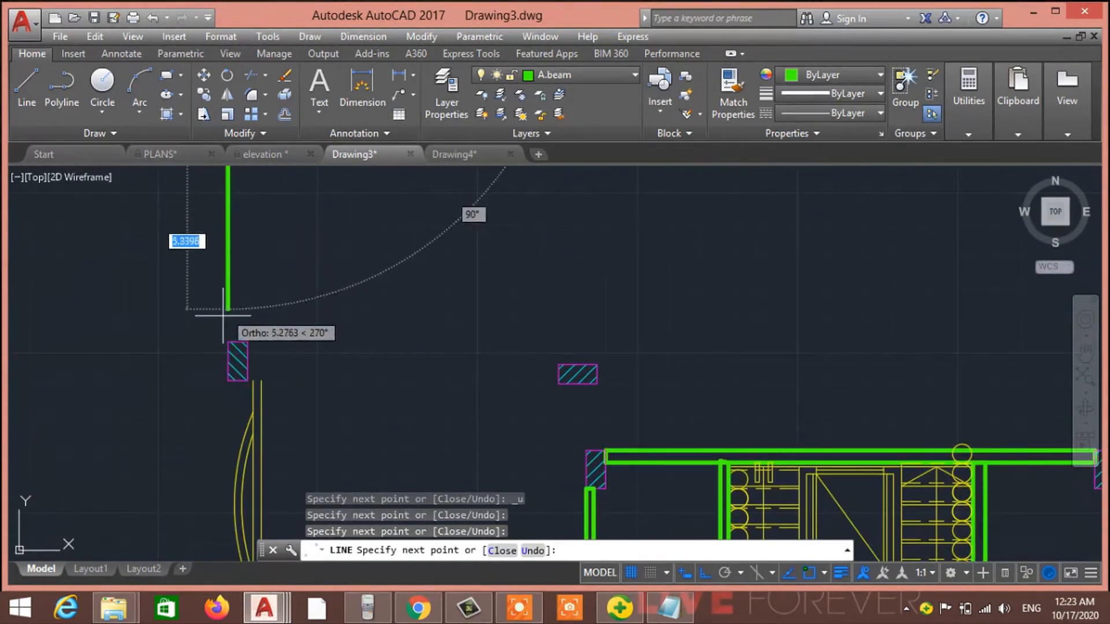
click(229, 380)
Step: Finish the beam outline across the column's lower edge and about 3.75 units down the left window to the existing wall beam
scroll(231, 380, up, 2)
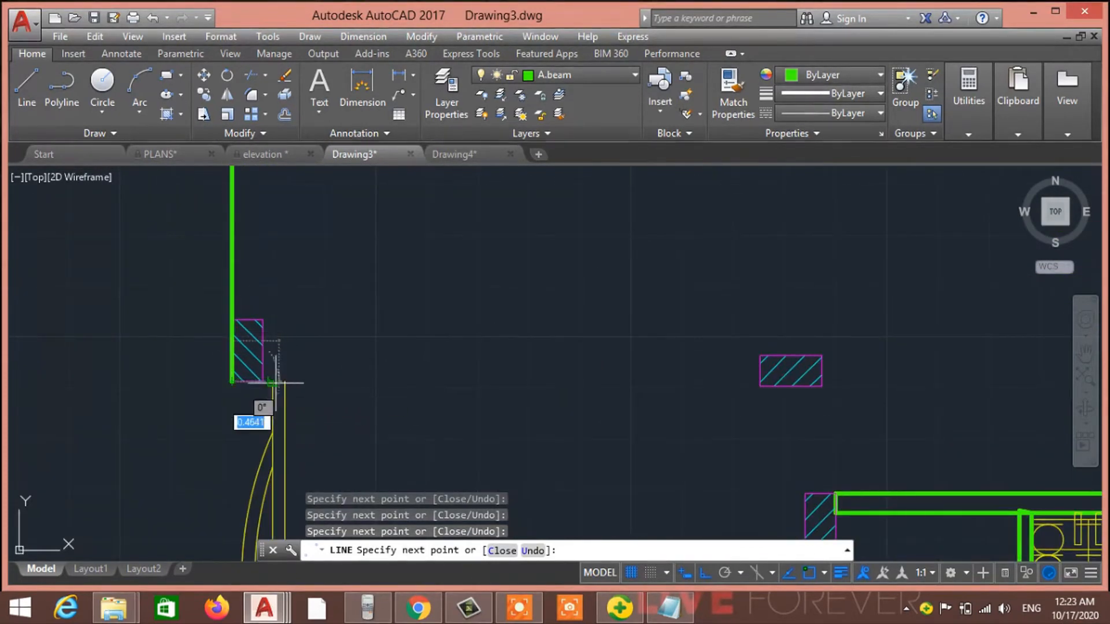
scroll(267, 405, down, 3)
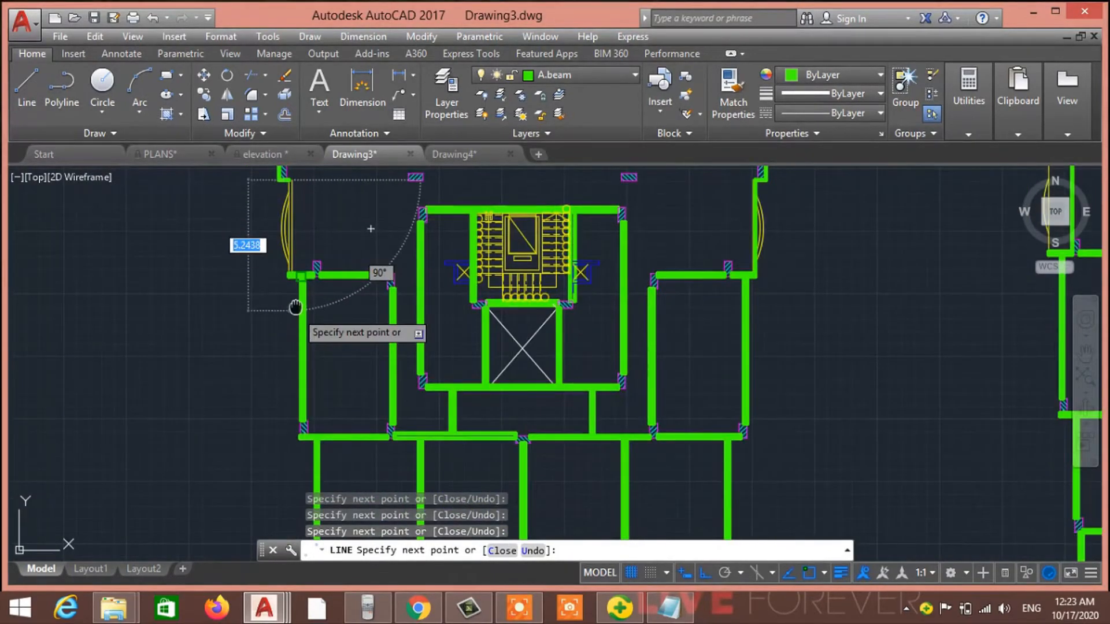
scroll(296, 307, up, 4)
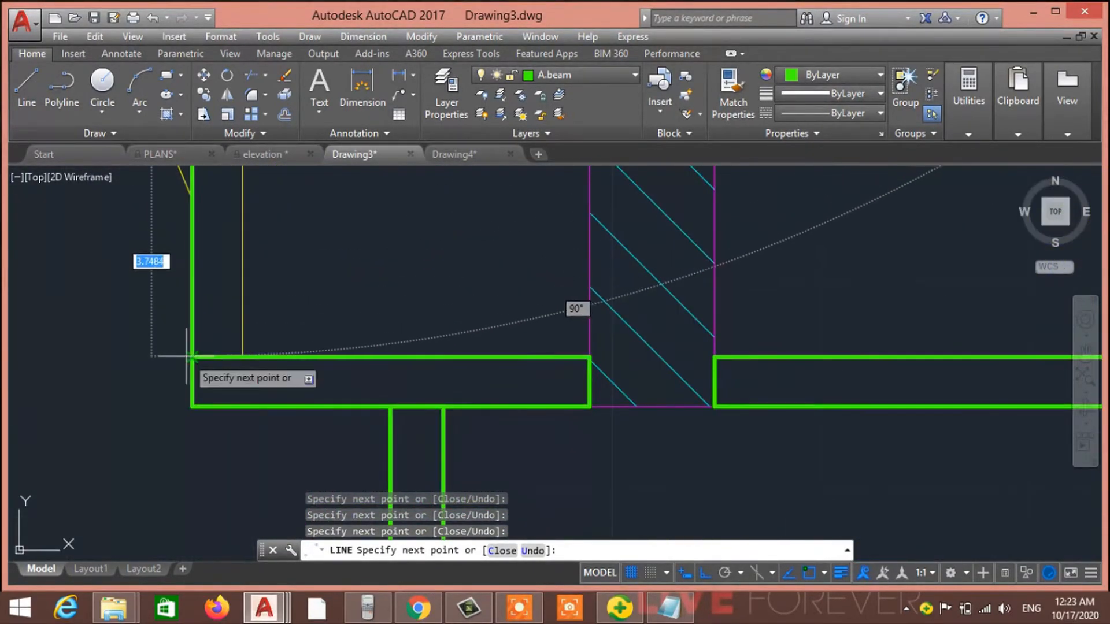
scroll(362, 318, down, 4)
key(Escape)
key(Escape)
key(Escape)
scroll(365, 347, down, 3)
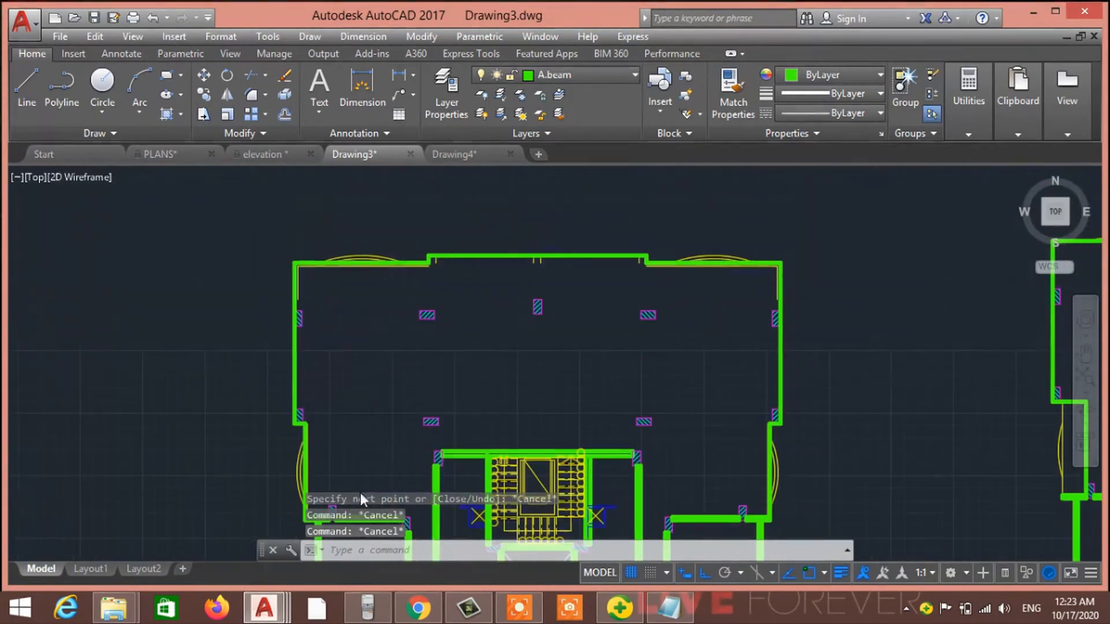
Step: Delete the horizontal and vertical beam lines bordering the right-hand plan's left window recess
scroll(607, 329, up, 3)
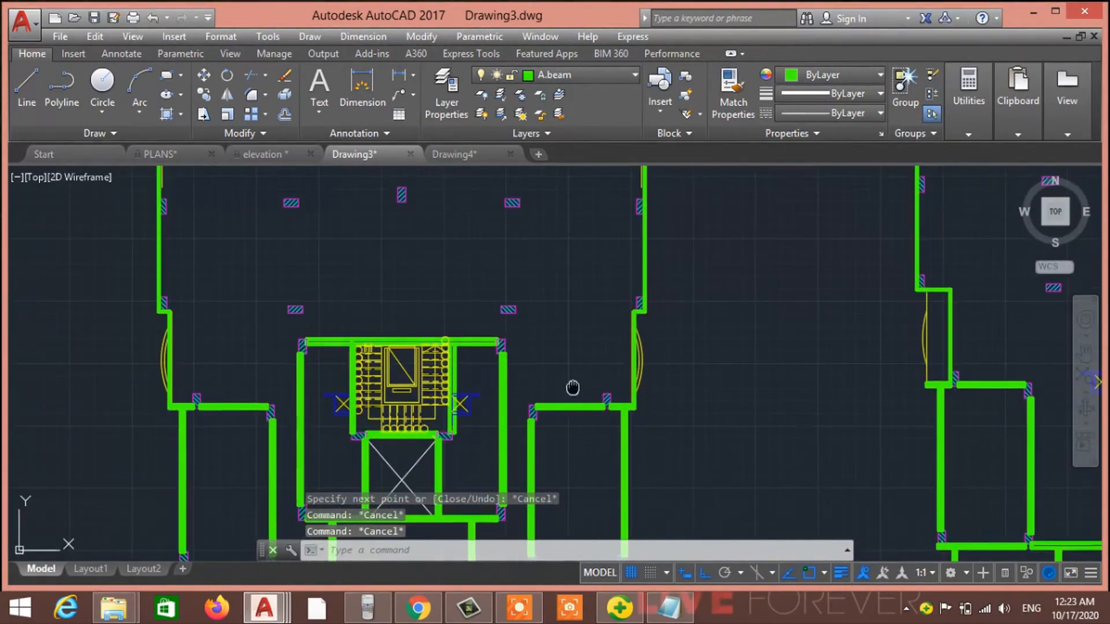
scroll(572, 387, down, 4)
scroll(498, 355, up, 5)
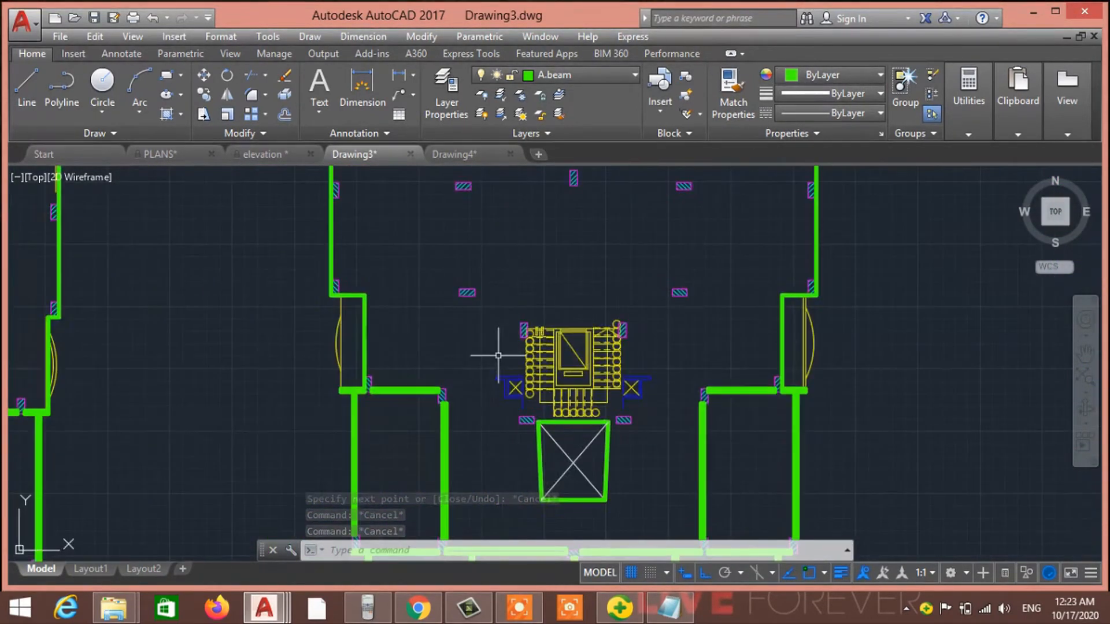
scroll(363, 321, up, 3)
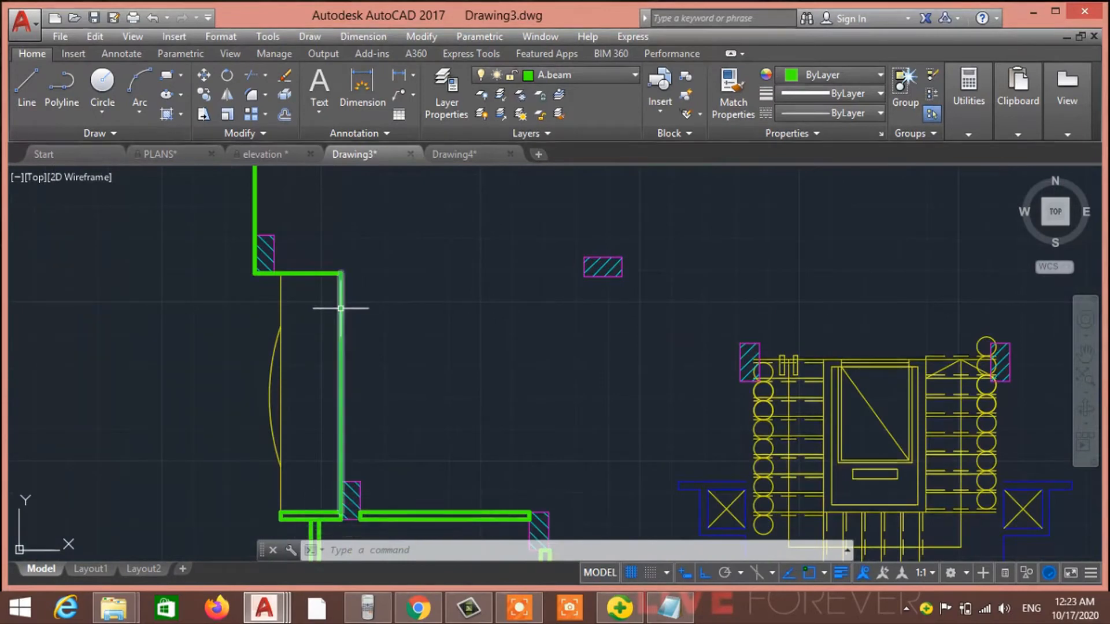
click(315, 273)
key(Delete)
scroll(405, 335, down, 3)
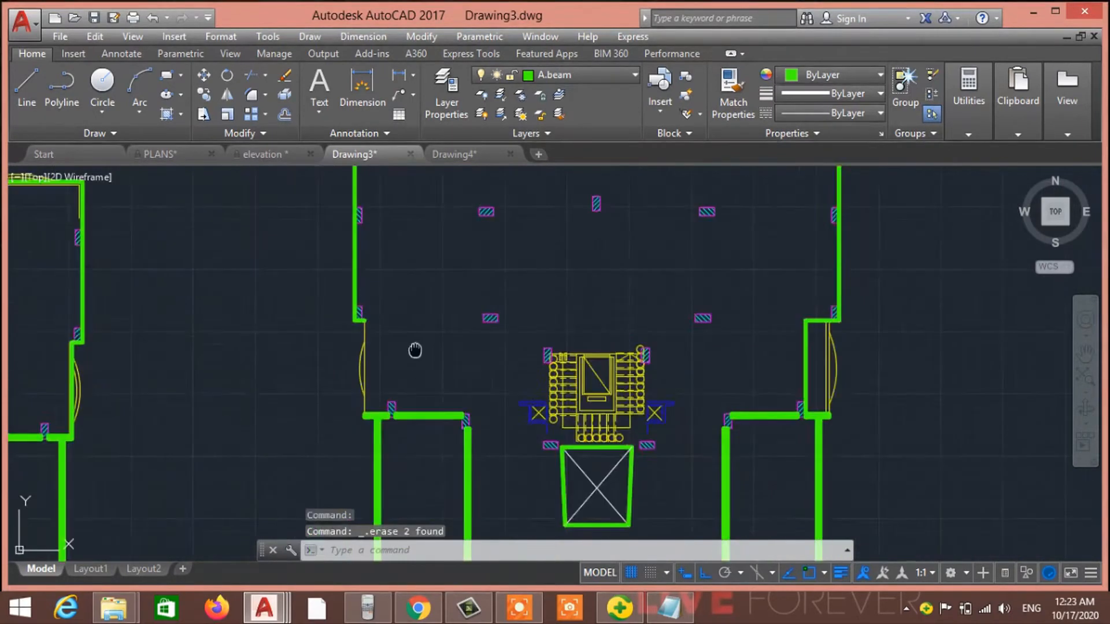
Step: Delete the beam lines bordering the right-hand plan's right window recess
scroll(521, 300, up, 5)
click(636, 227)
click(620, 228)
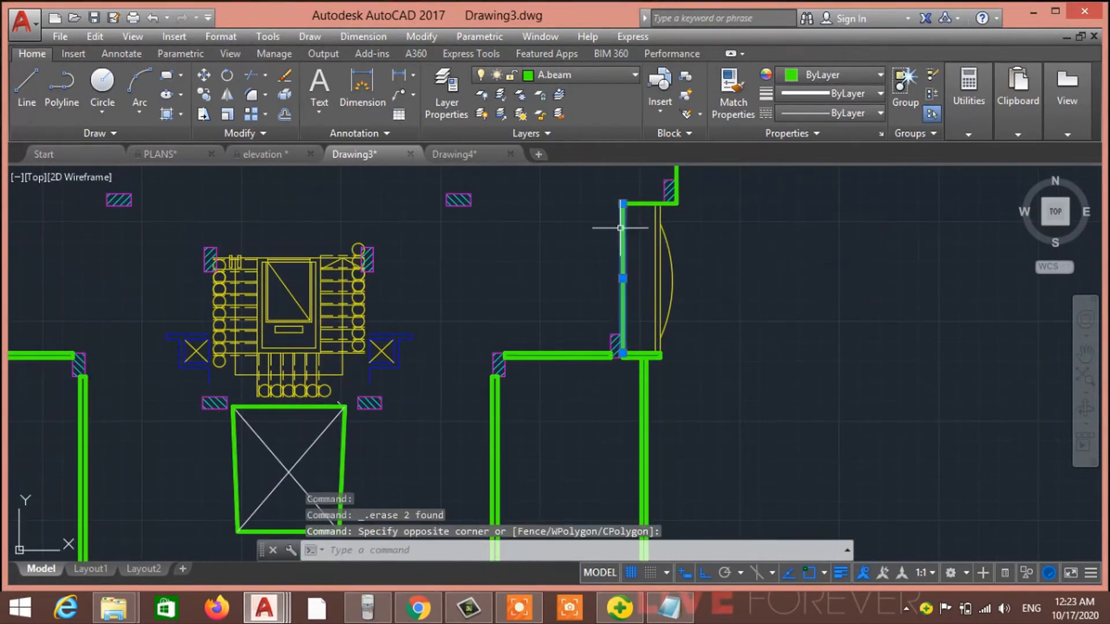
key(Delete)
Step: Draw a vertical beam line about 3.7 units long down the right-hand plan's left window to the wall beam below
middle_drag(575, 293, 654, 300)
scroll(669, 305, down, 1)
middle_drag(419, 338, 532, 344)
text(L)
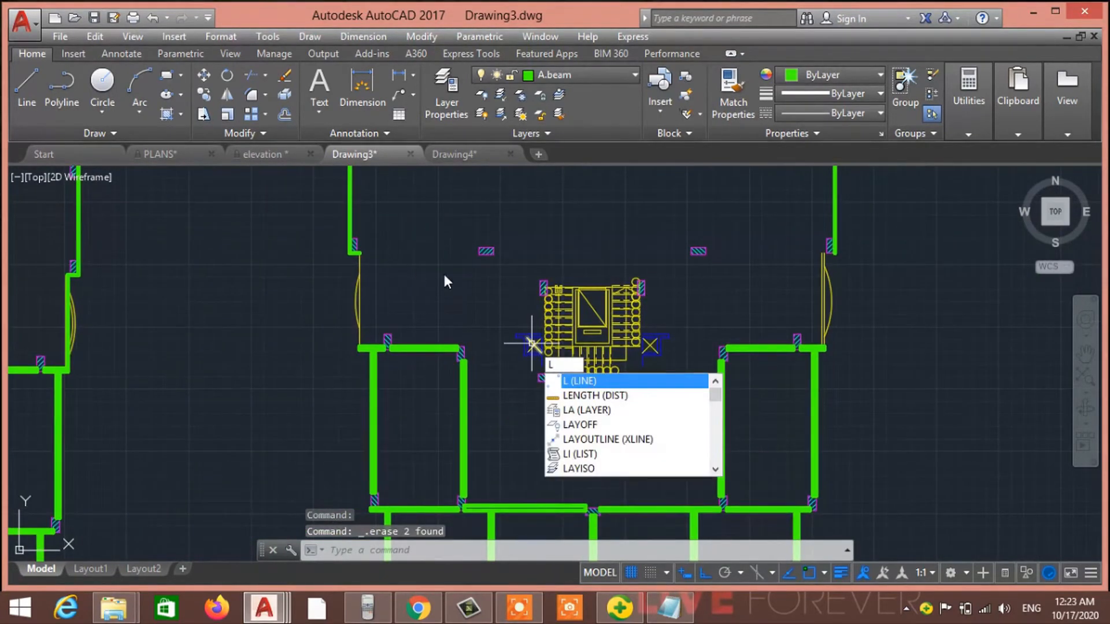
key(Return)
scroll(417, 279, up, 6)
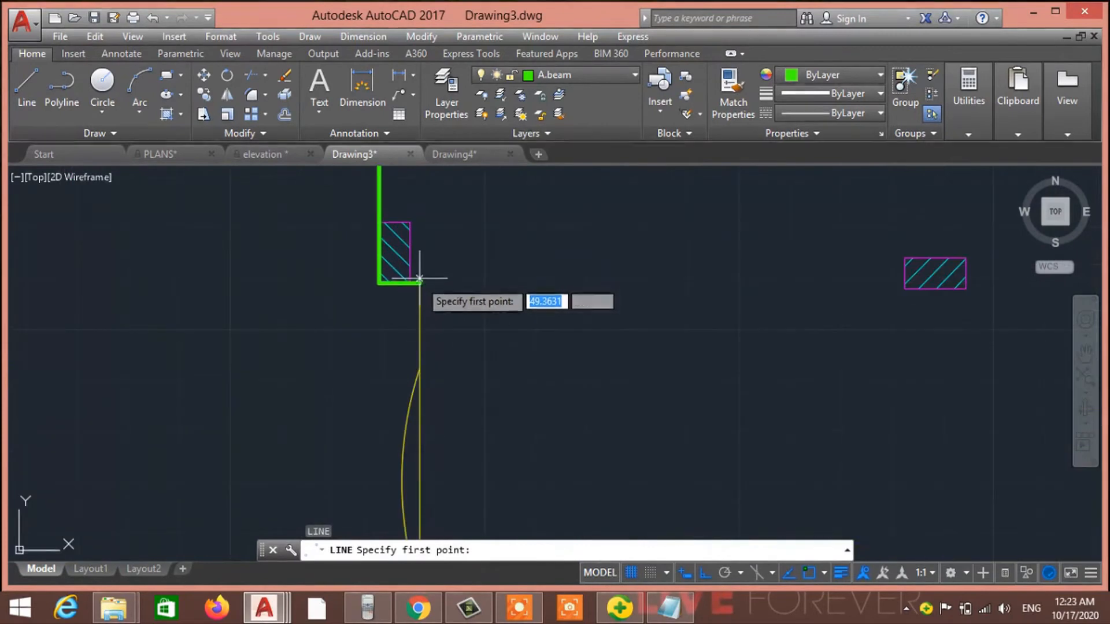
click(419, 279)
middle_drag(419, 283, 424, 457)
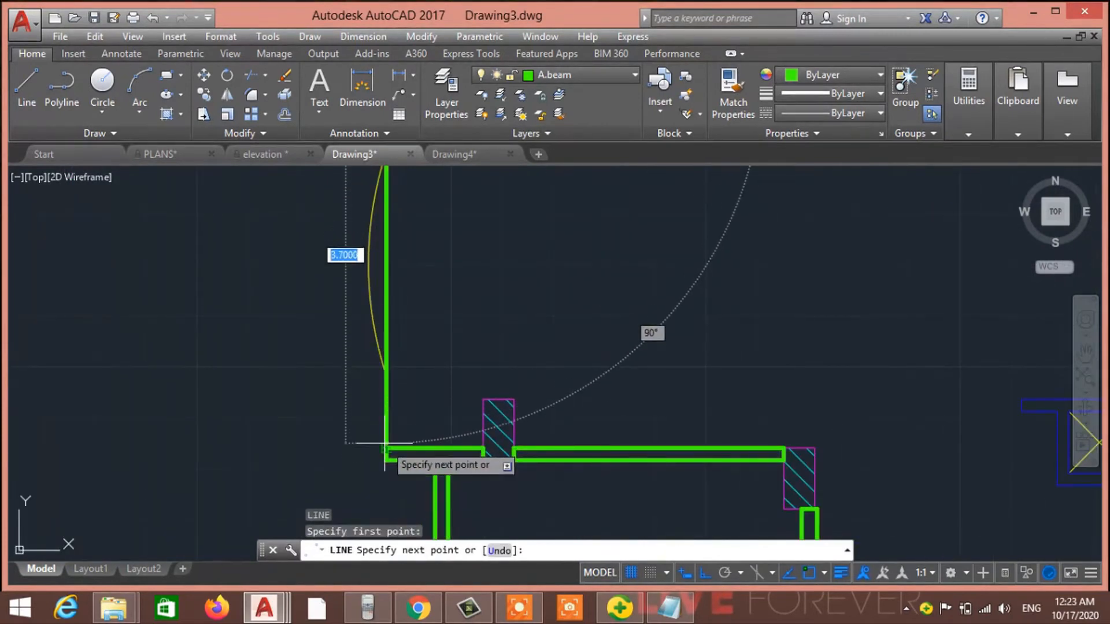
key(Escape)
scroll(380, 372, down, 2)
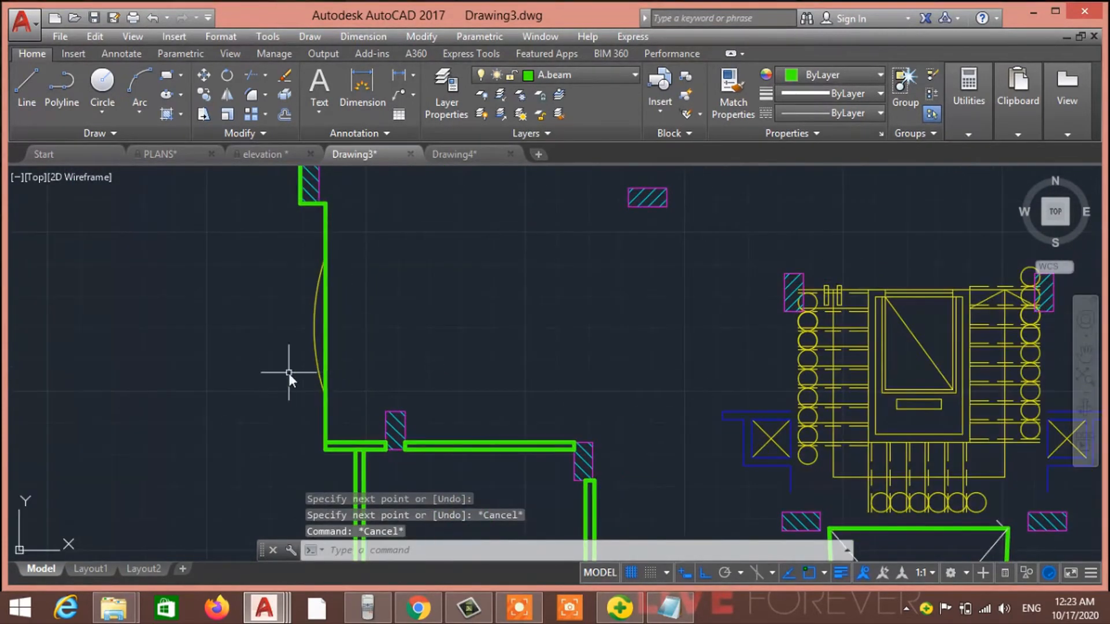
key(Return)
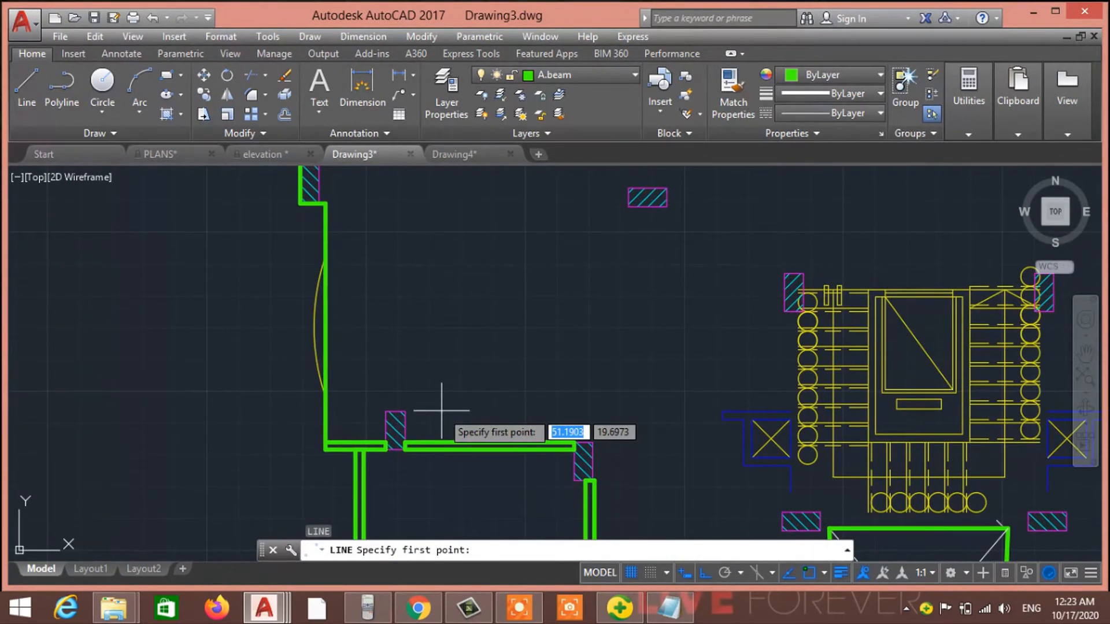
scroll(441, 410, down, 4)
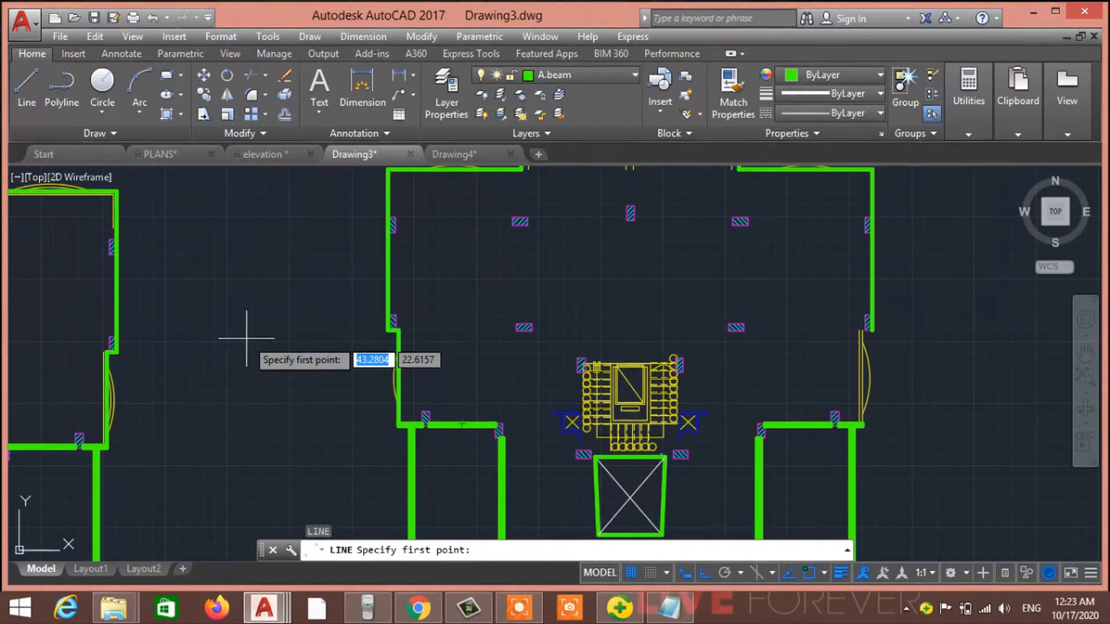
key(ctrl+z)
key(ctrl+z)
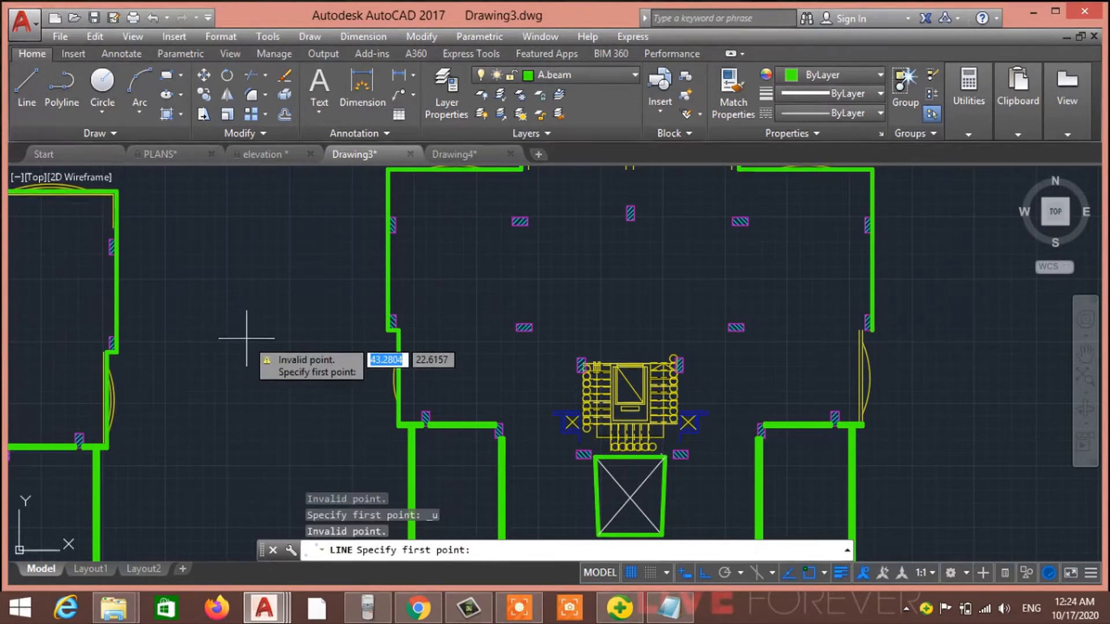
key(Escape)
key(Escape)
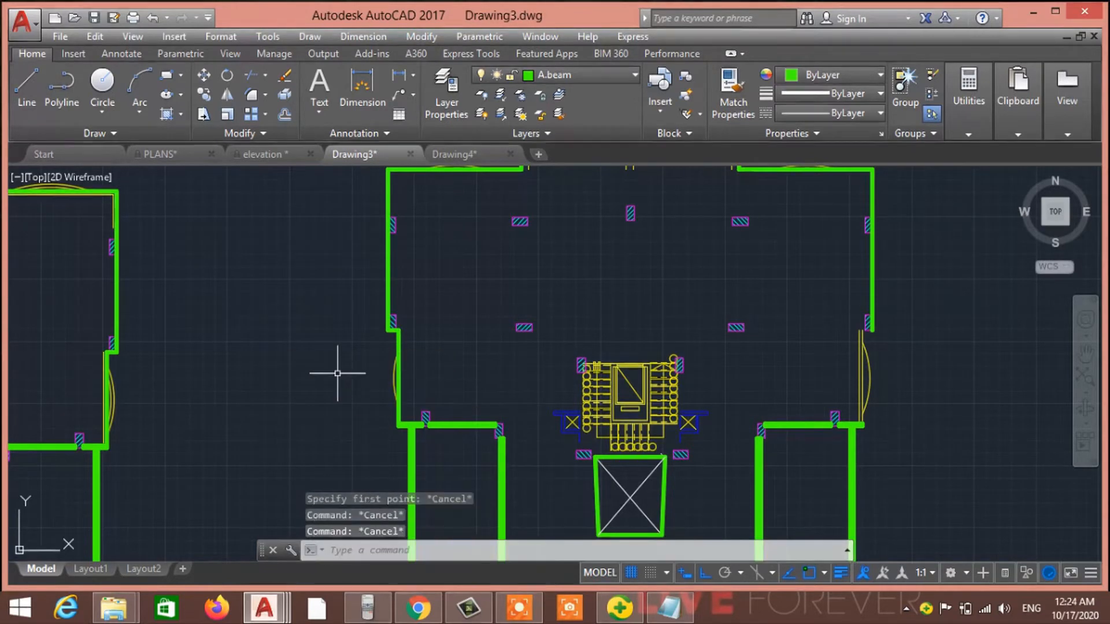
Step: Undo the right-hand plan's new window beam line and the deletions of both recess outlines
key(ctrl+z)
key(ctrl+z)
key(ctrl+z)
key(ctrl+z)
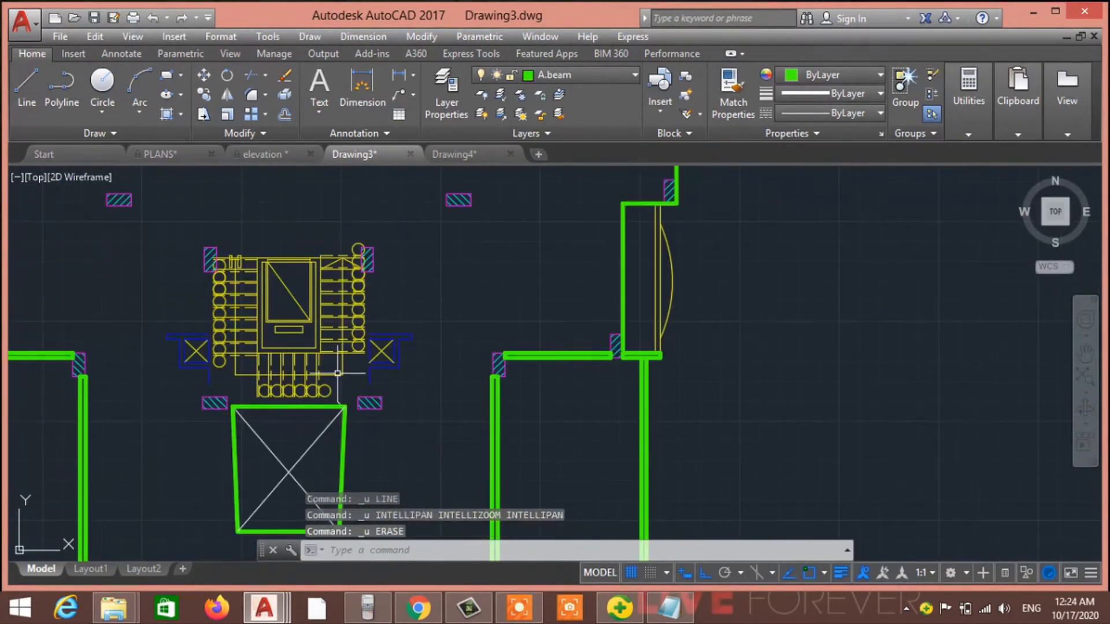
key(ctrl+z)
key(ctrl+z)
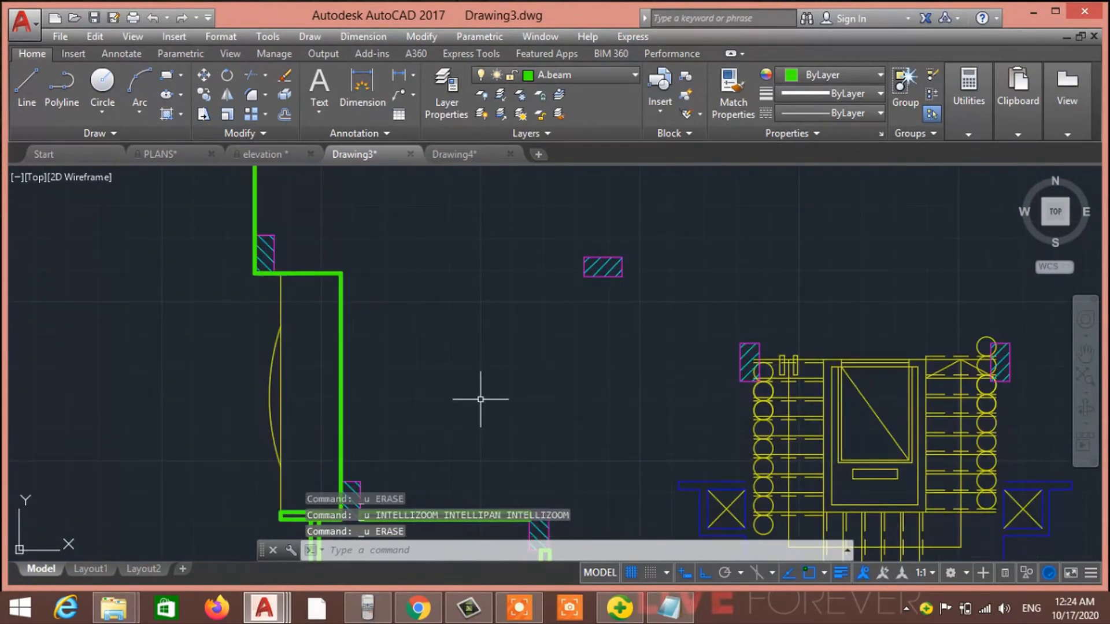
Step: Start copying the right-hand plan's beam lines around both window recesses, using the upper left corner of the right recess column as base point
scroll(480, 399, down, 7)
scroll(525, 370, up, 6)
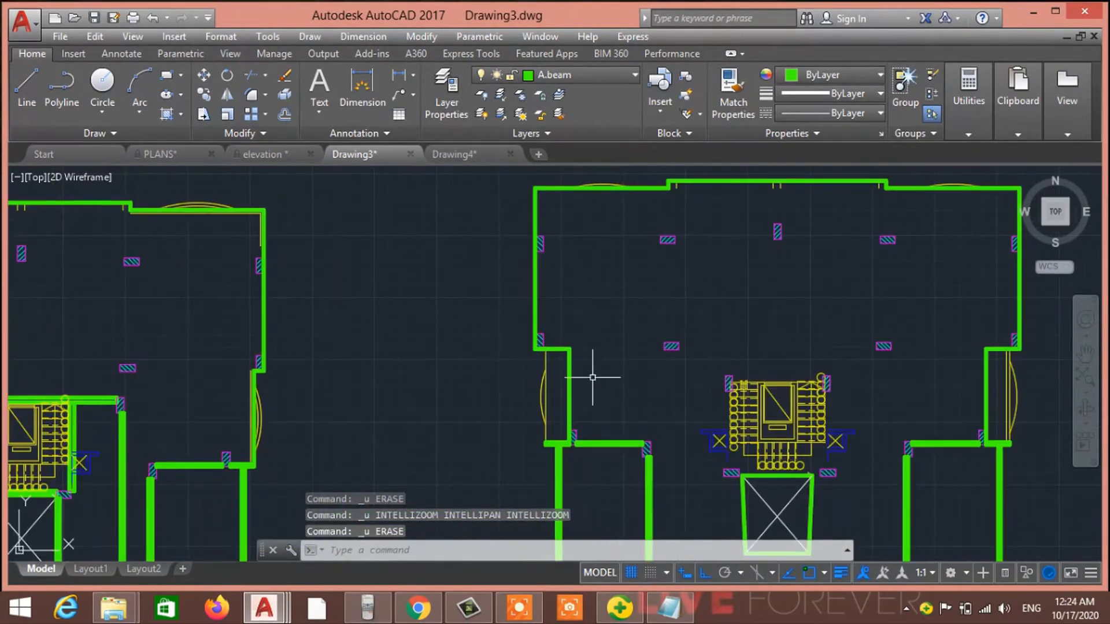
click(591, 386)
click(558, 340)
middle_drag(646, 389, 370, 310)
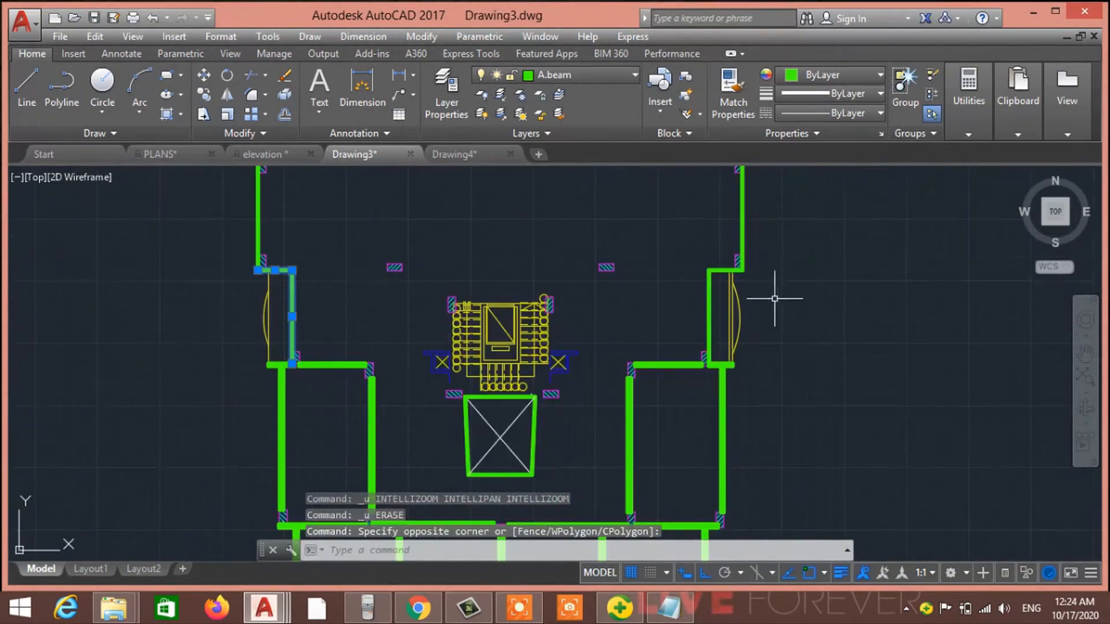
scroll(774, 298, up, 4)
click(655, 306)
click(583, 200)
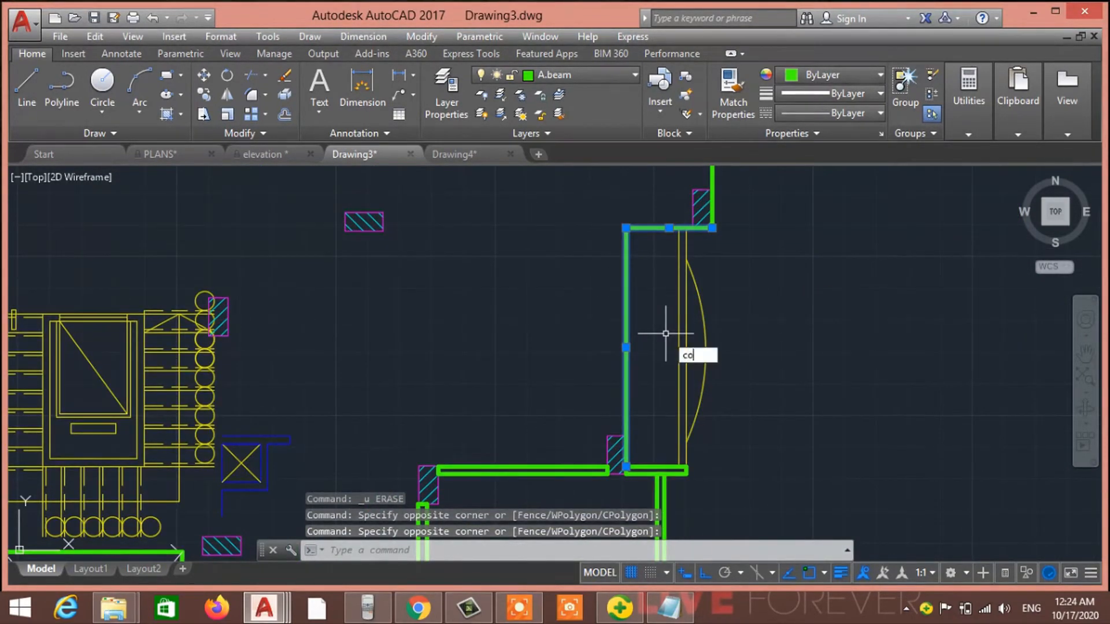
key(Return)
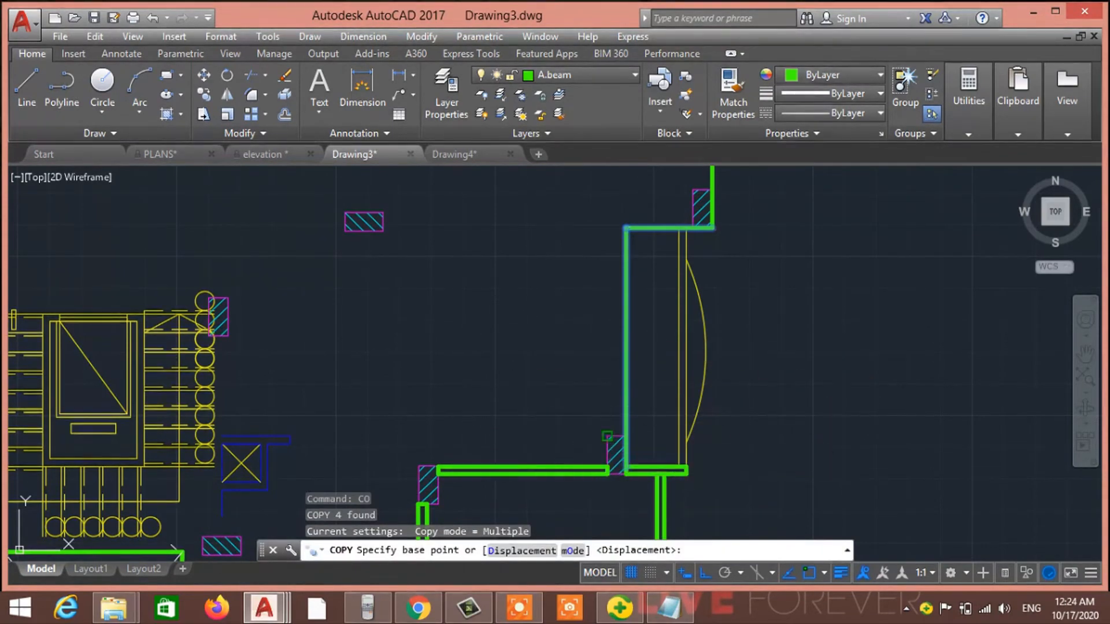
click(607, 436)
Step: Place the copied recess beam lines on the left-hand plan at the matching upper left corner of its right recess column
scroll(434, 417, down, 3)
middle_drag(421, 416, 735, 359)
scroll(734, 359, down, 1)
middle_drag(459, 313, 668, 339)
scroll(678, 398, up, 3)
middle_drag(676, 401, 427, 319)
scroll(438, 342, up, 5)
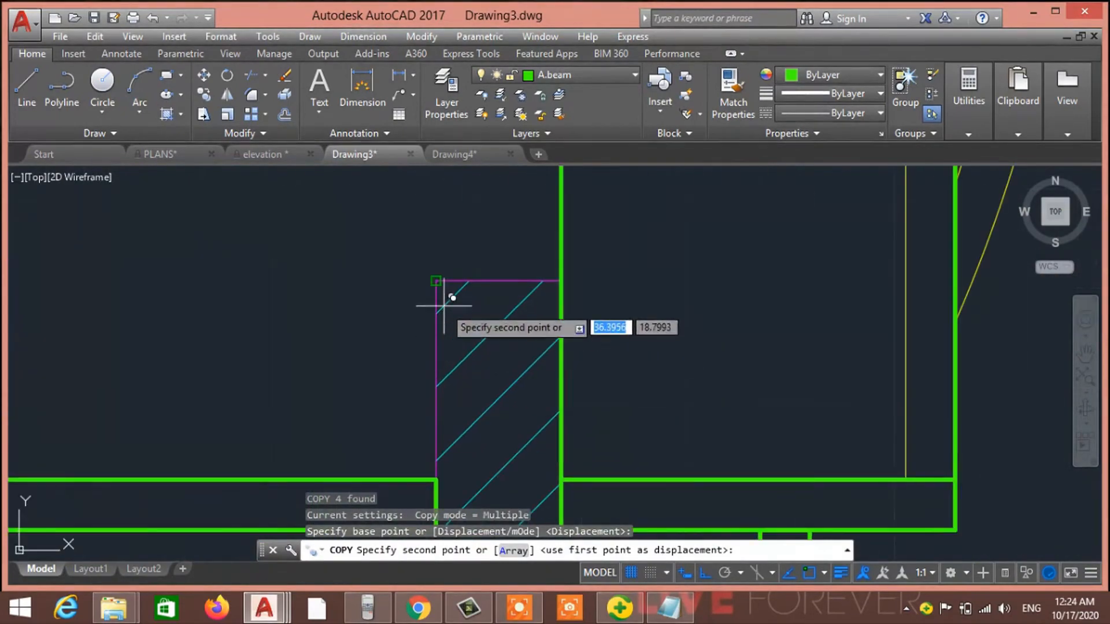
click(436, 281)
scroll(522, 297, down, 5)
middle_drag(570, 312, 720, 355)
key(Escape)
key(Escape)
key(Escape)
scroll(604, 347, down, 1)
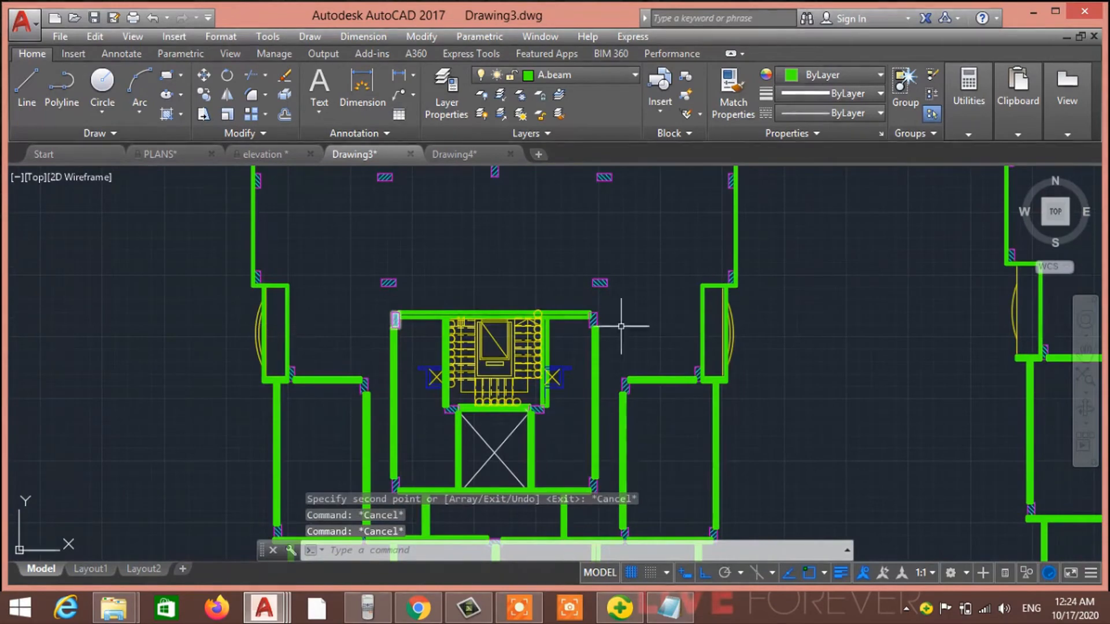
scroll(659, 334, down, 2)
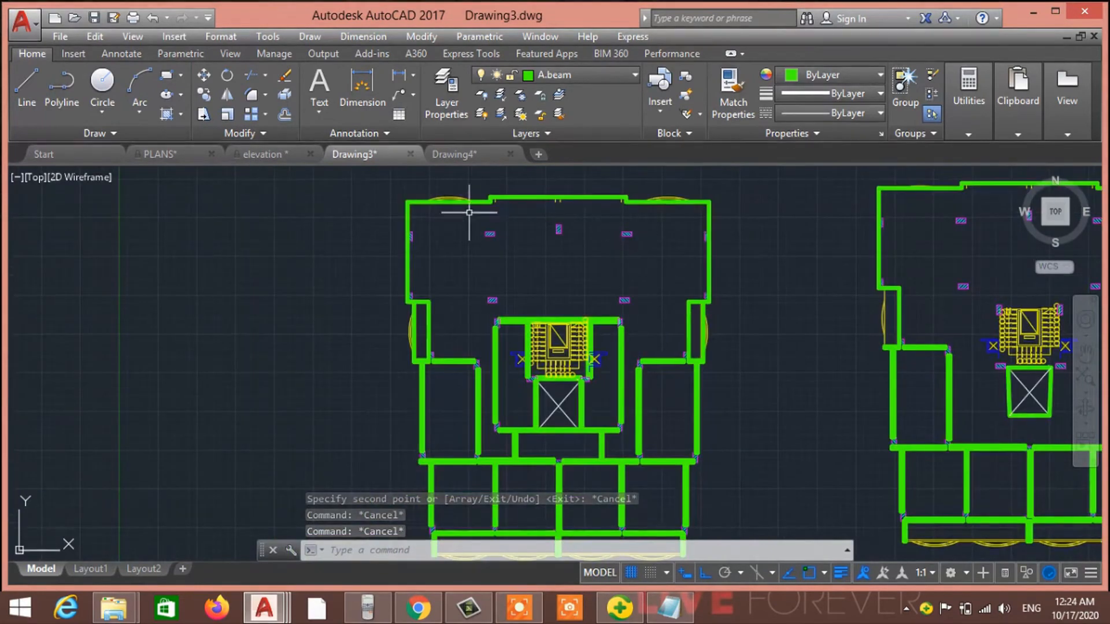
scroll(426, 322, up, 6)
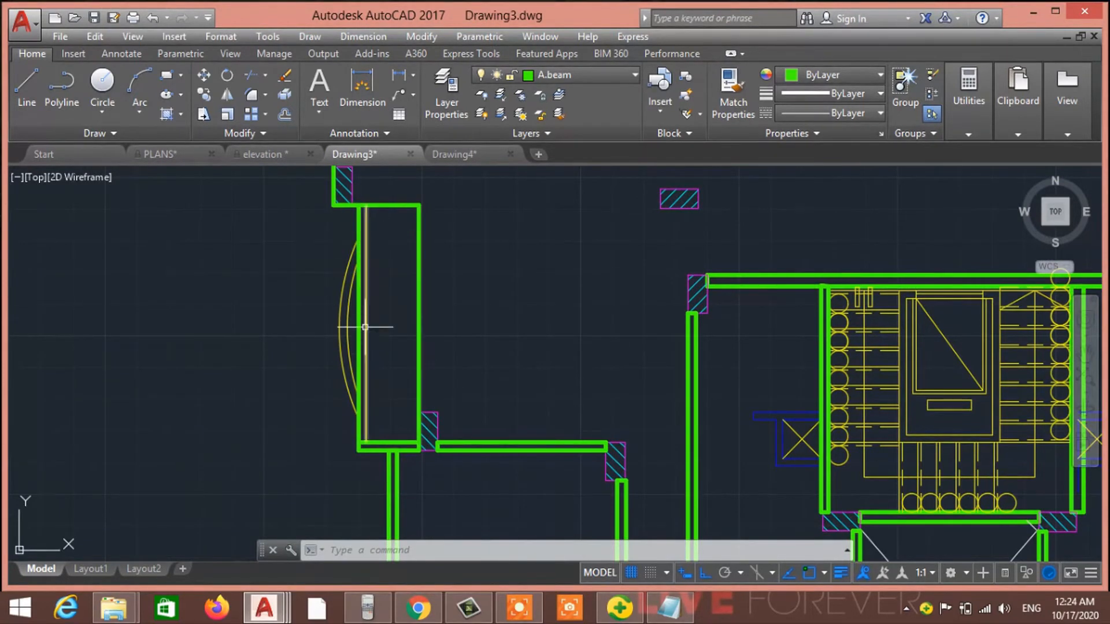
scroll(552, 396, down, 5)
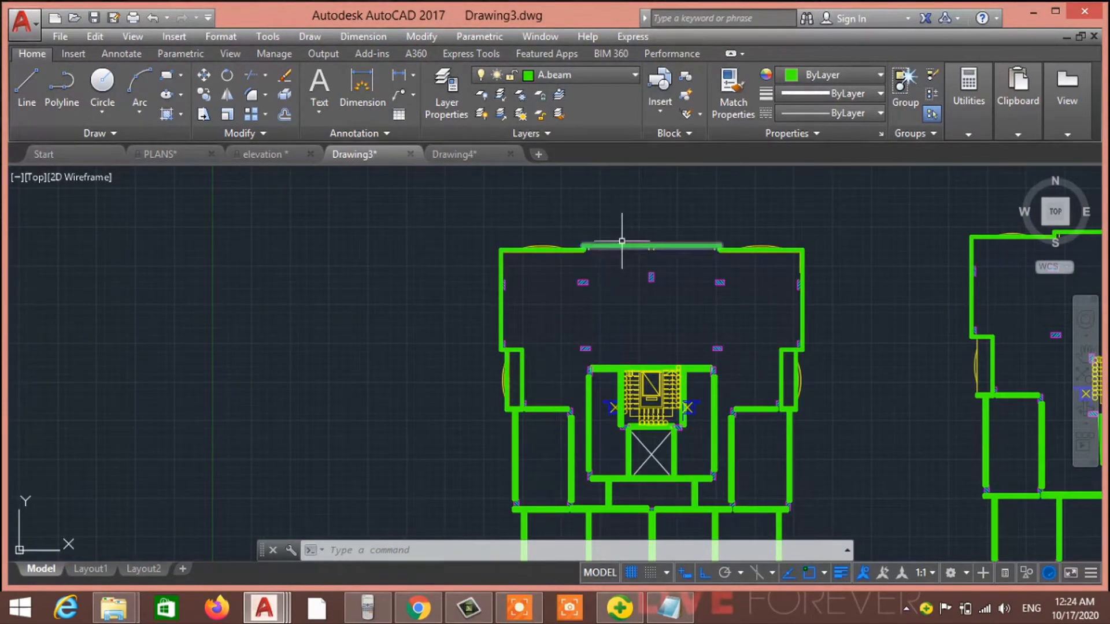
Step: Delete the two short vertical yellow lines below the middle of the left-hand plan's top perimeter beam
scroll(631, 244, up, 8)
click(883, 316)
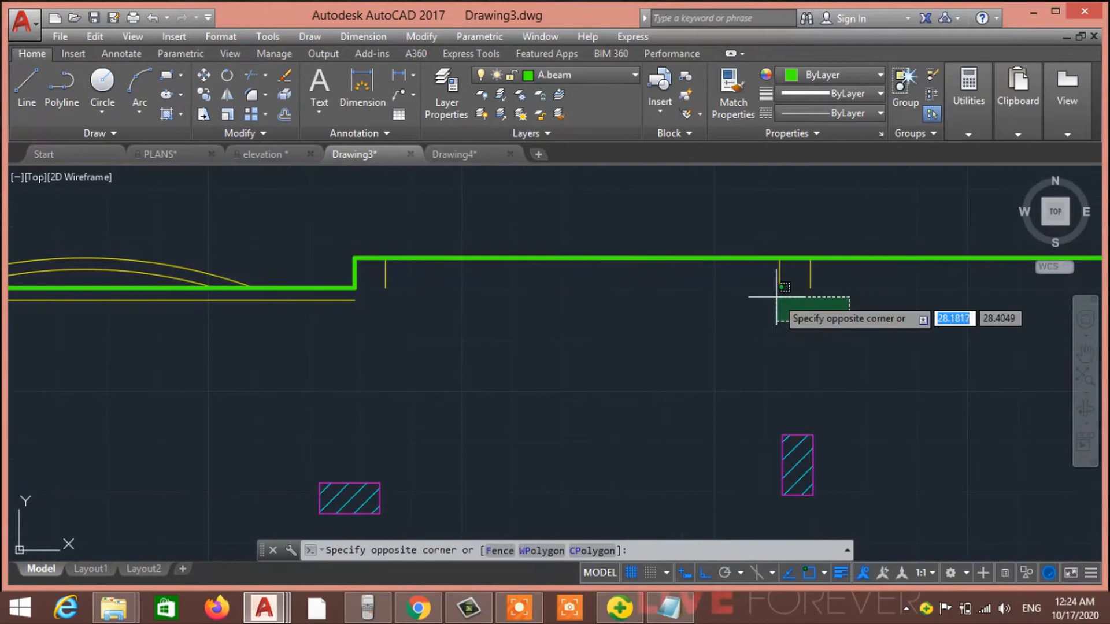
click(741, 287)
key(Delete)
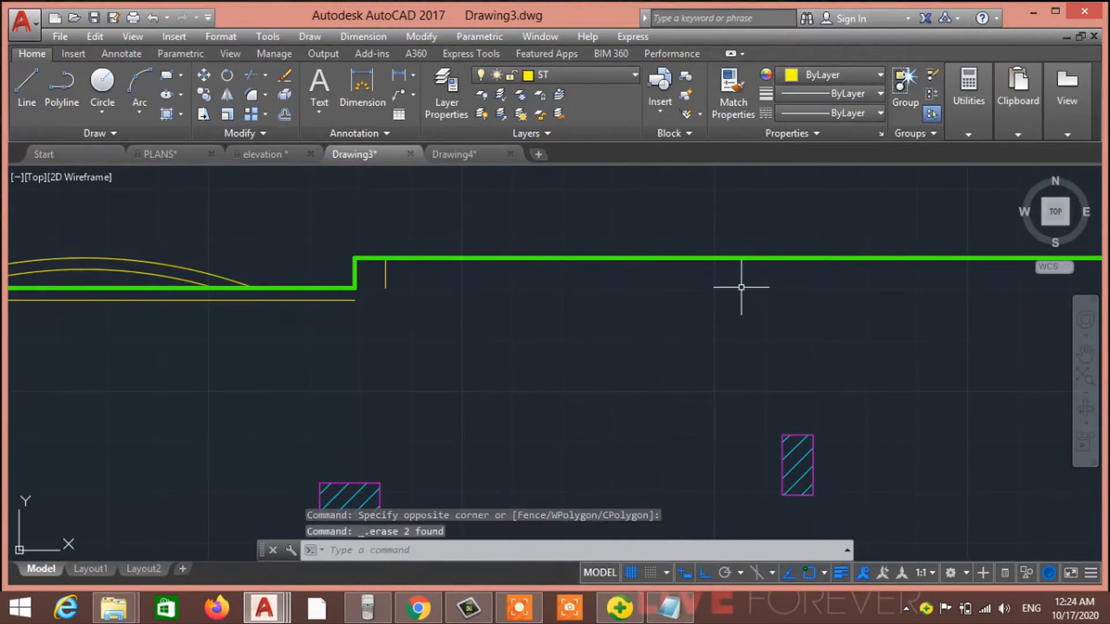
Step: Compare the two floor plans' beam layouts around the stair cores, lift shafts, side rooms and window recesses
scroll(326, 329, down, 8)
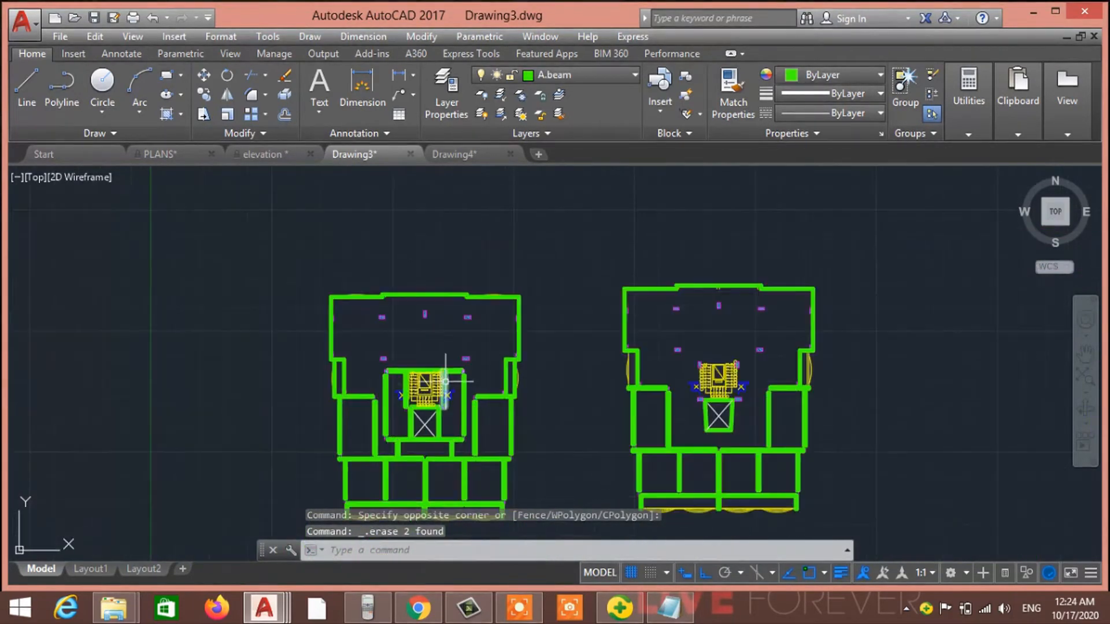
scroll(507, 384, up, 6)
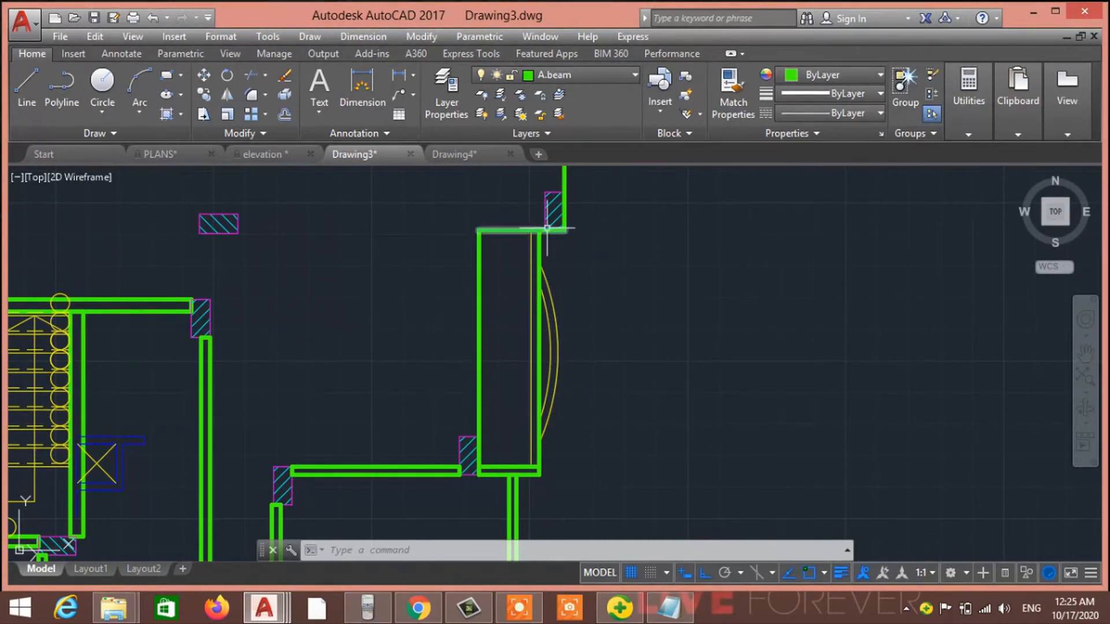
scroll(529, 483, down, 6)
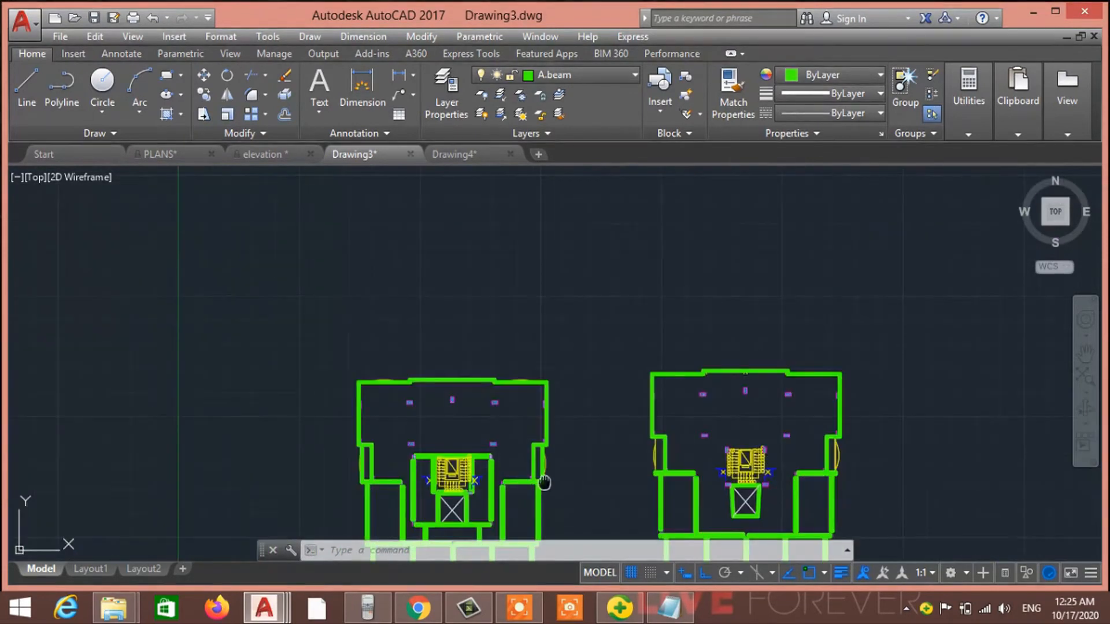
mouse_move(545, 484)
middle_down()
mouse_move(422, 269)
mouse_move(477, 339)
middle_up()
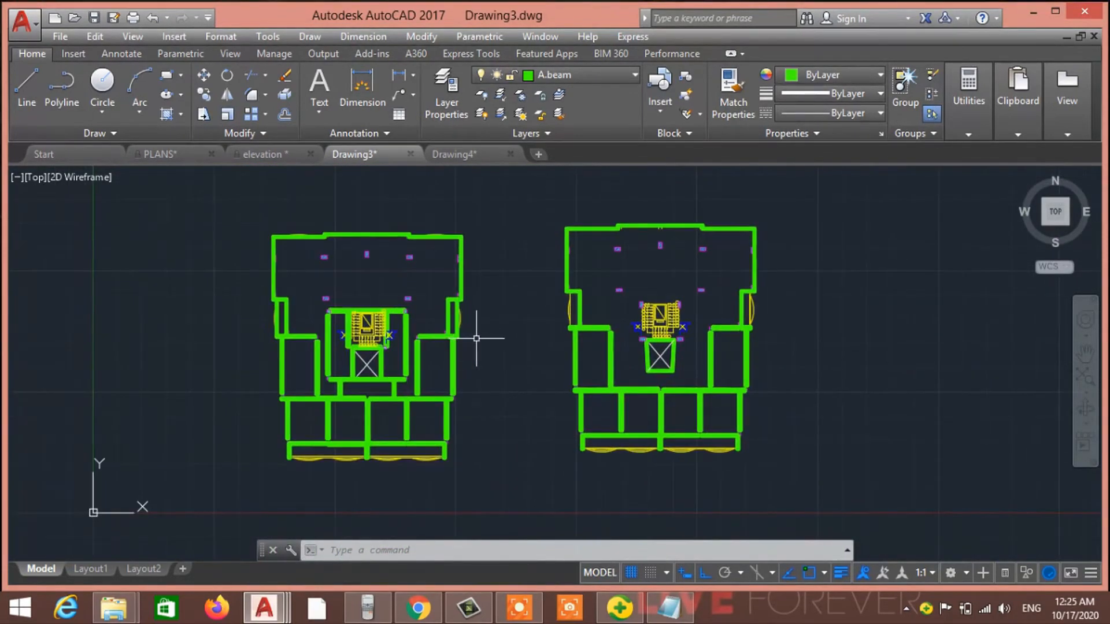
scroll(341, 349, up, 7)
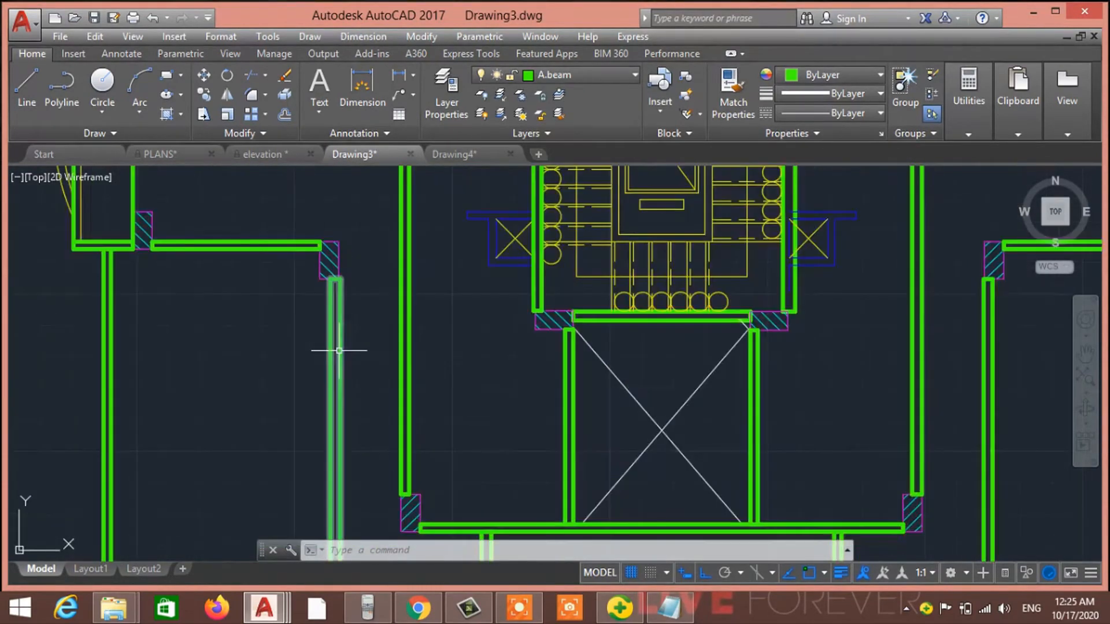
scroll(340, 348, down, 3)
middle_drag(363, 246, 260, 277)
scroll(297, 280, down, 4)
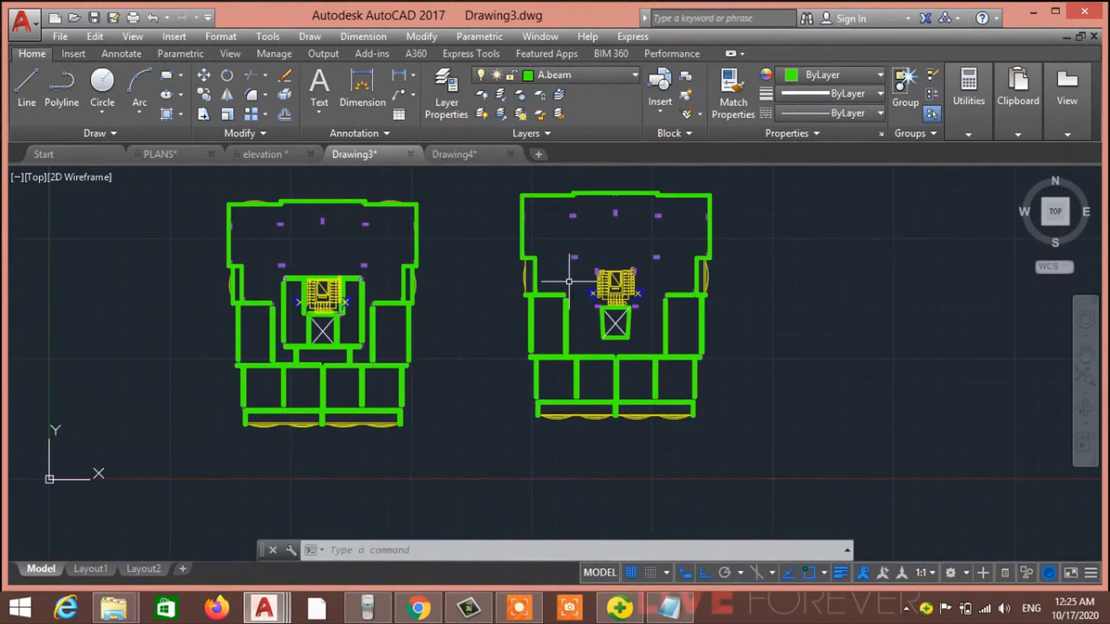
scroll(625, 315, up, 4)
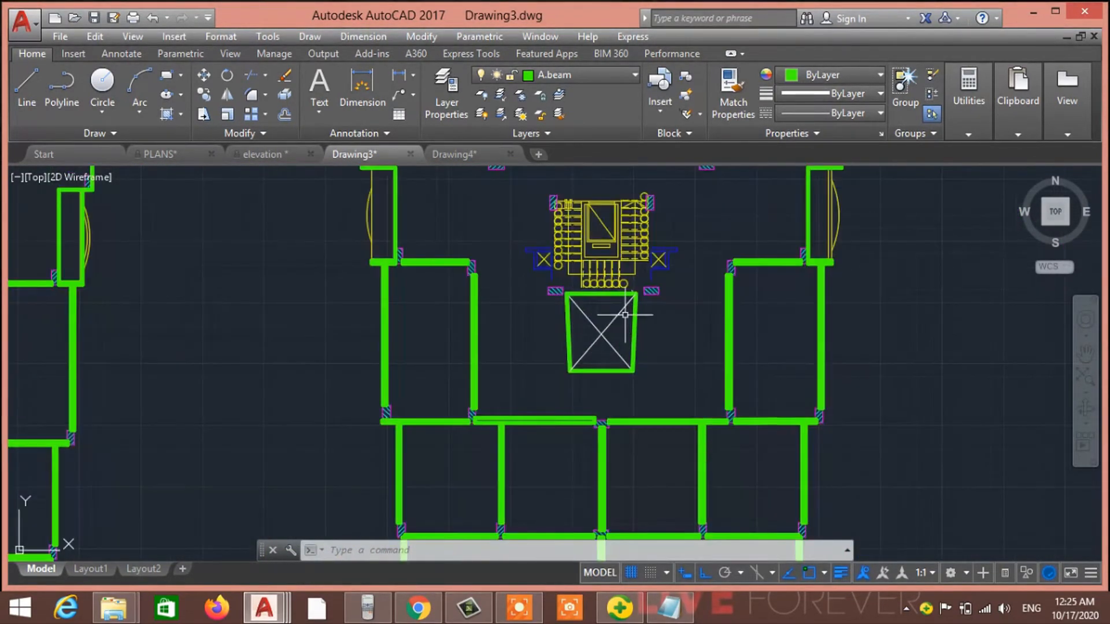
scroll(584, 364, down, 2)
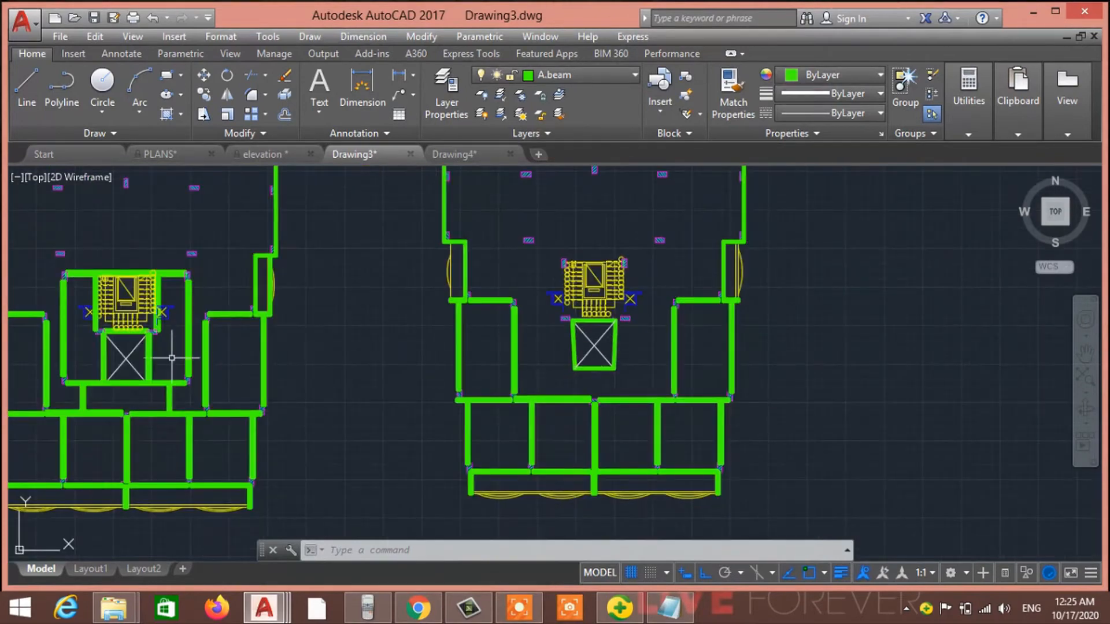
middle_drag(197, 342, 411, 336)
middle_drag(367, 259, 293, 288)
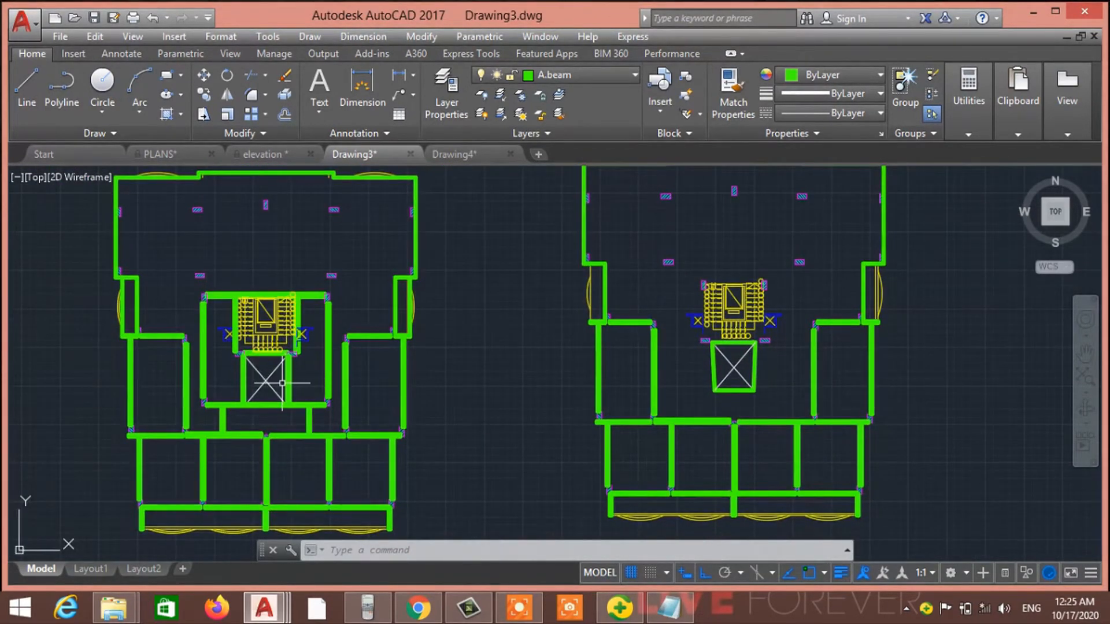
middle_drag(299, 388, 296, 428)
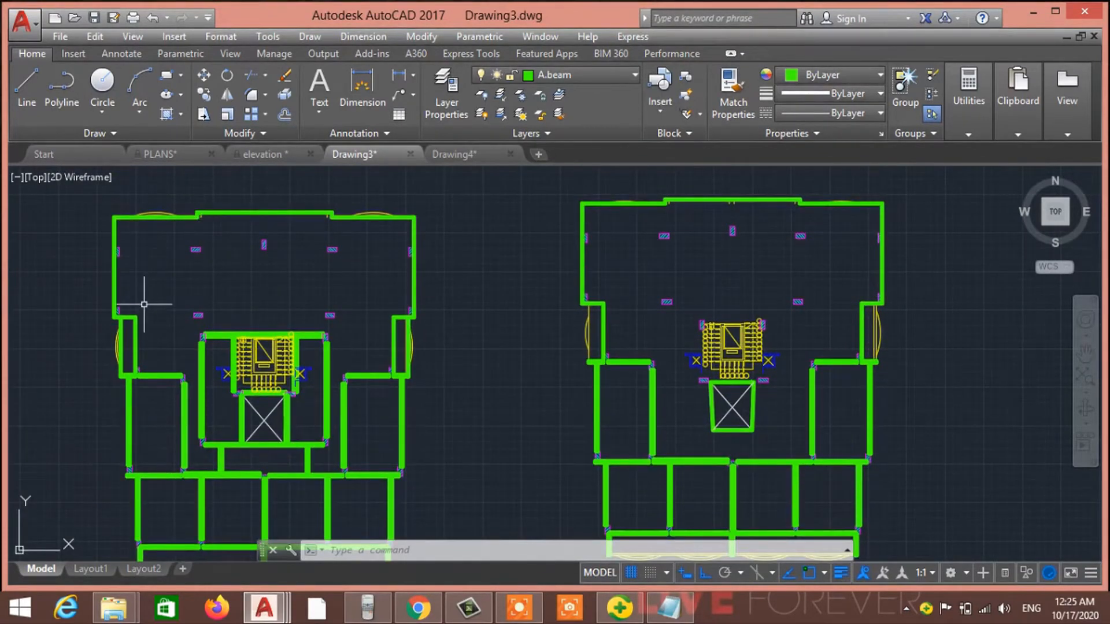
middle_drag(409, 318, 381, 290)
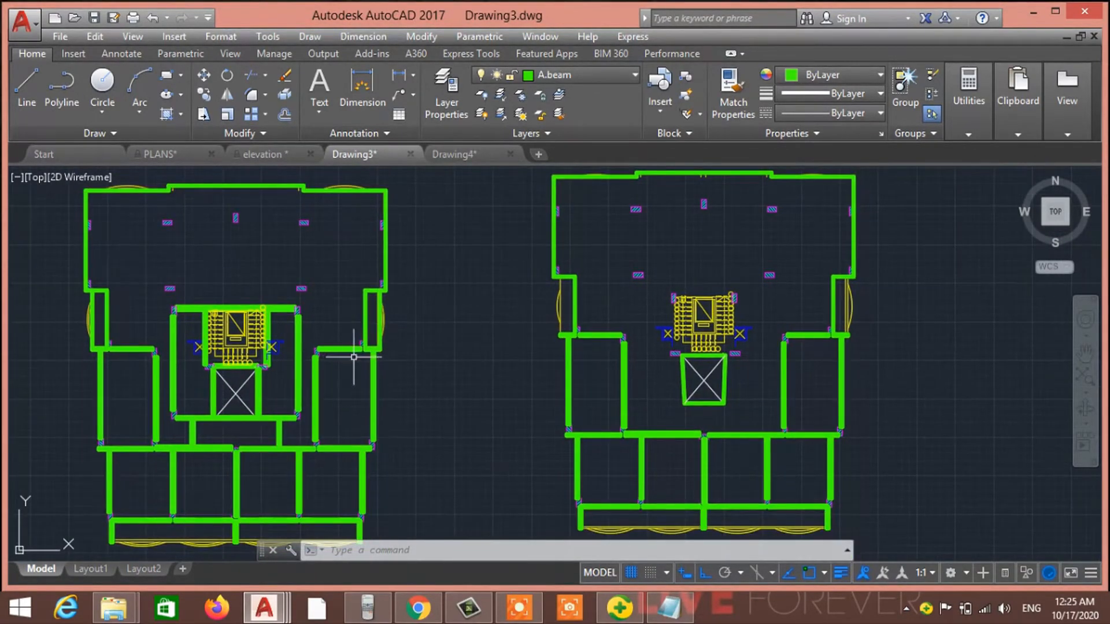
scroll(480, 397, down, 3)
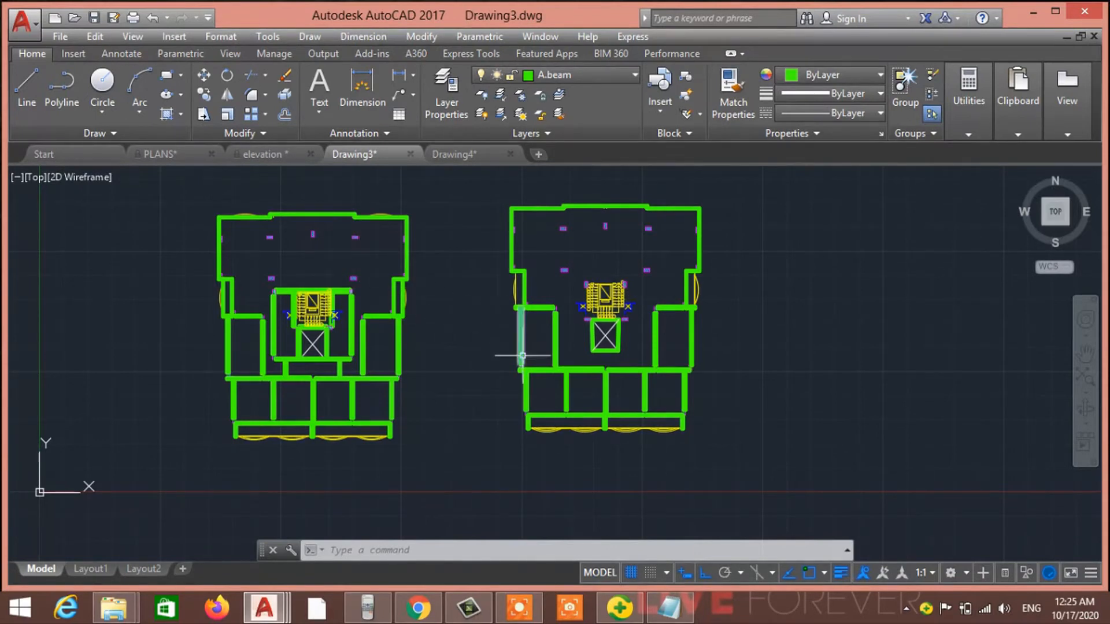
scroll(331, 390, up, 2)
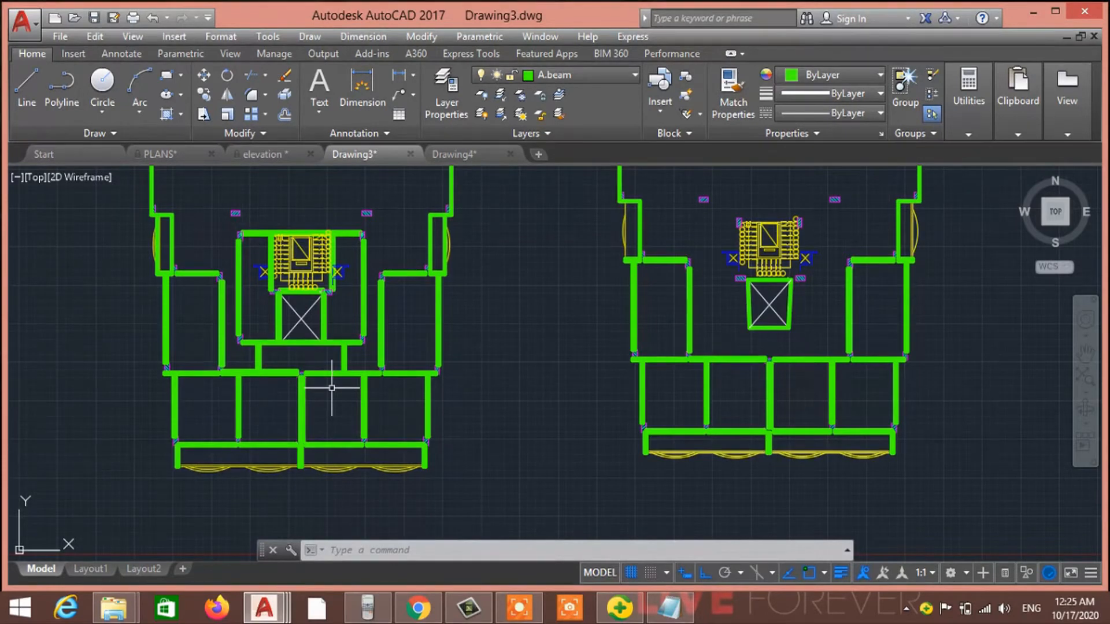
scroll(443, 465, down, 5)
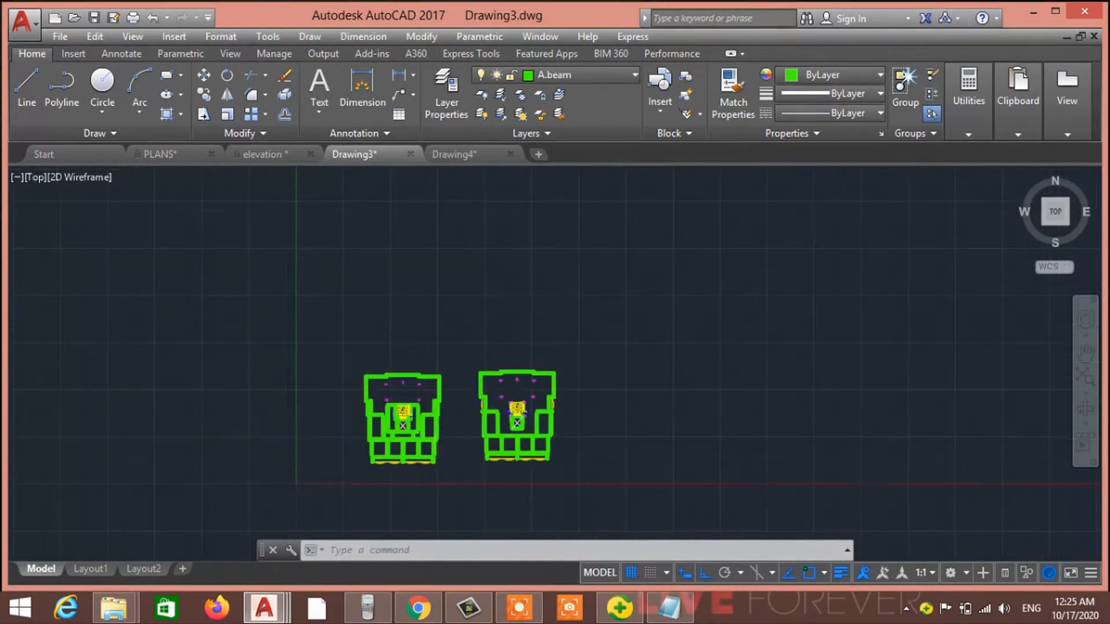
scroll(434, 460, up, 3)
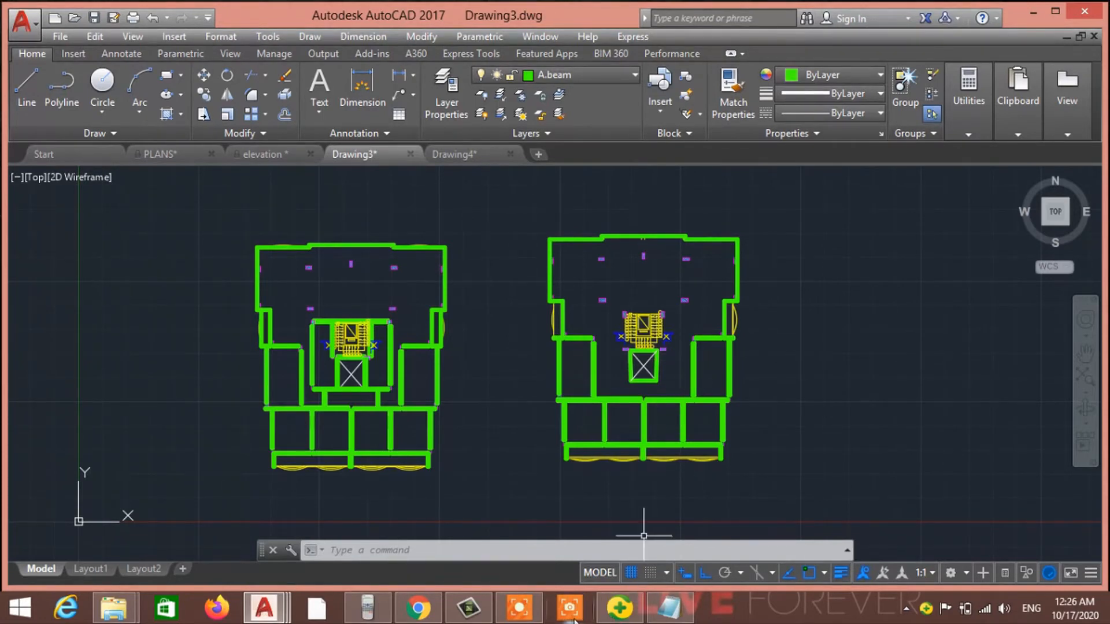
click(519, 616)
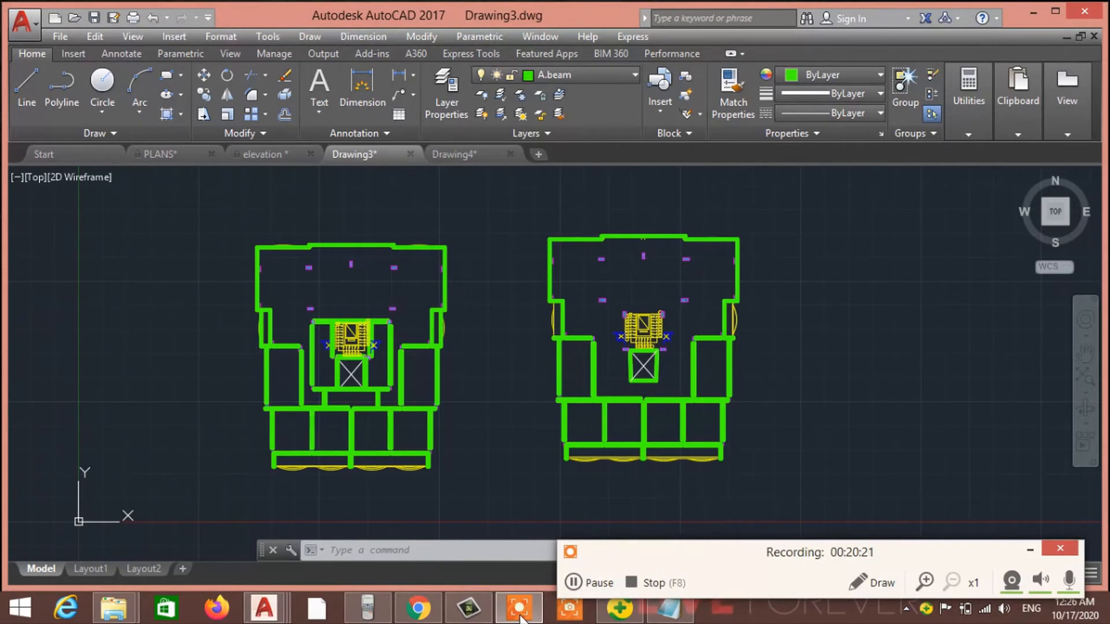
click(1027, 549)
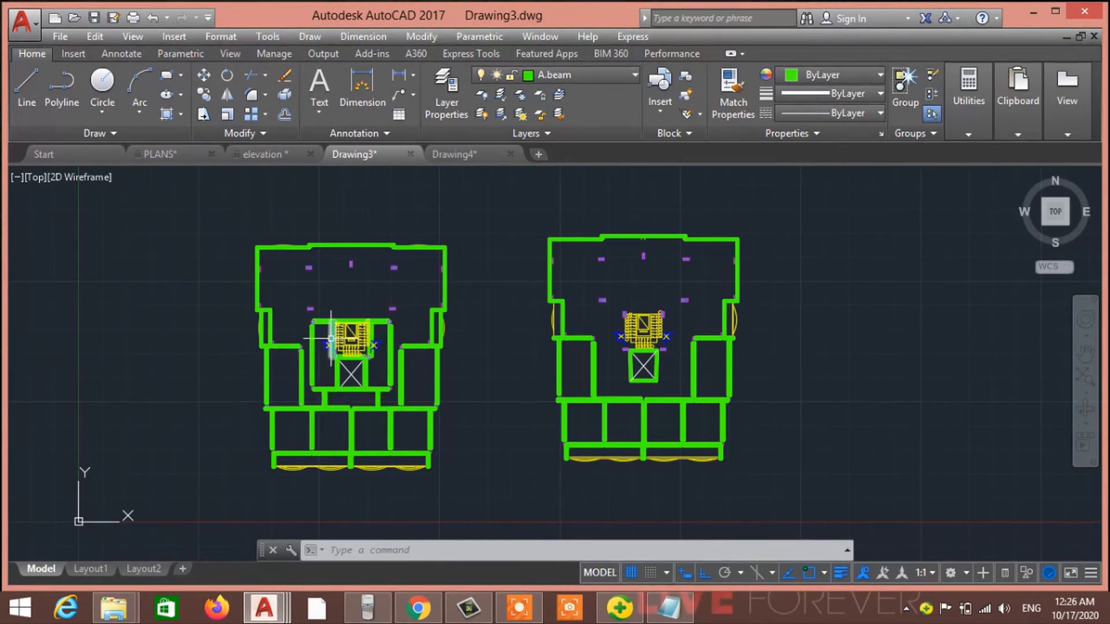
Step: Measure the diagonal distance, with ortho off, from the left-hand plan's right room's lower left column centre to the stair core's lower right column
scroll(327, 410, up, 2)
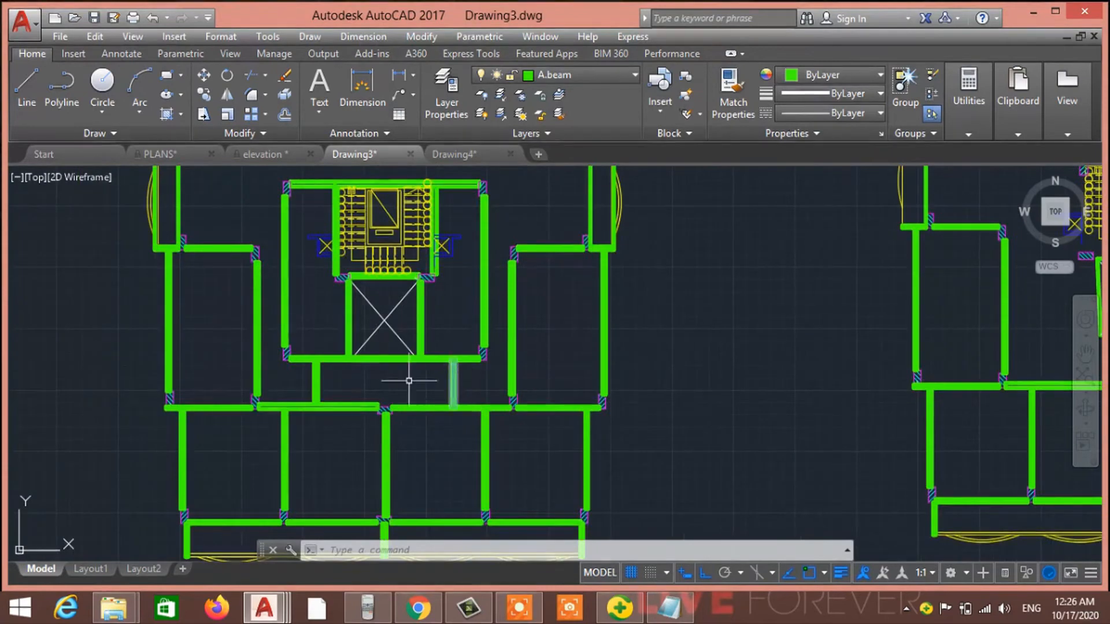
middle_drag(347, 390, 253, 356)
scroll(344, 345, up, 2)
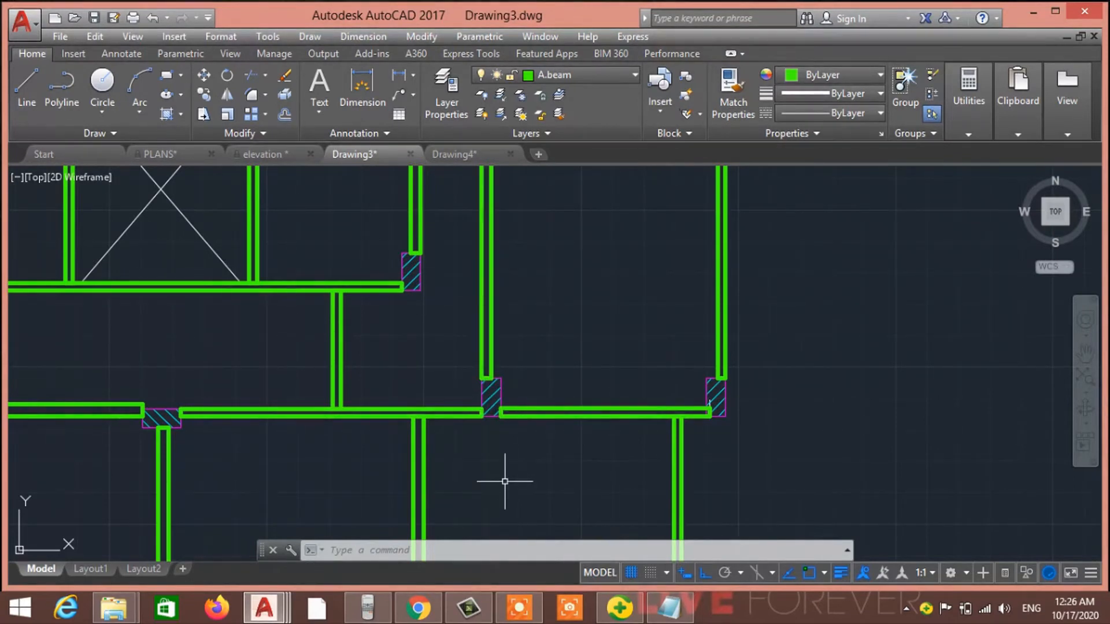
text(di)
key(Return)
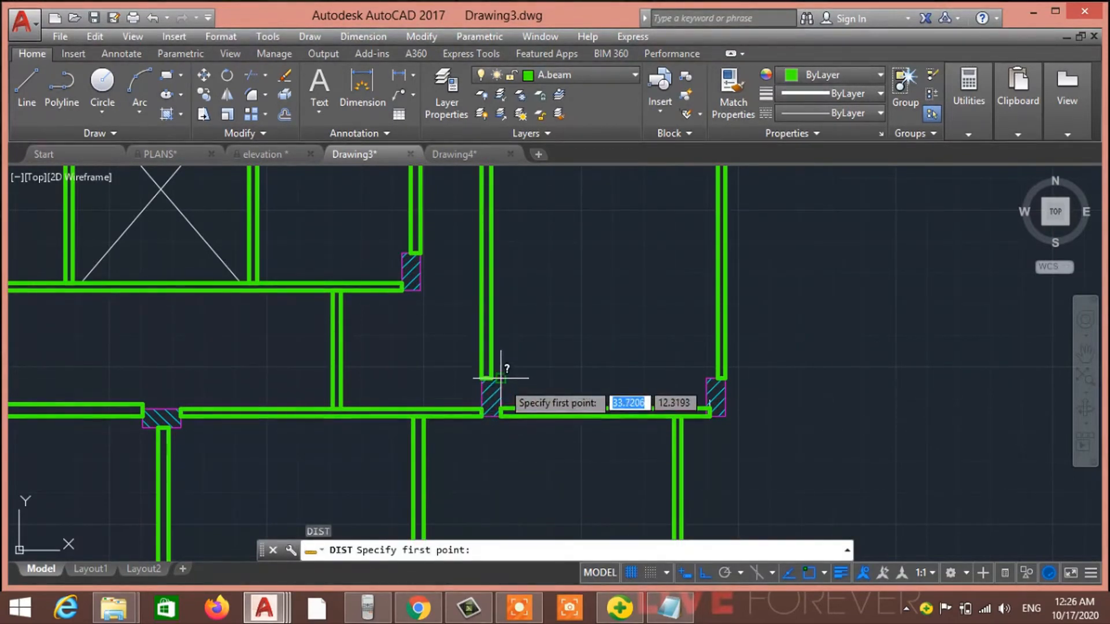
click(491, 396)
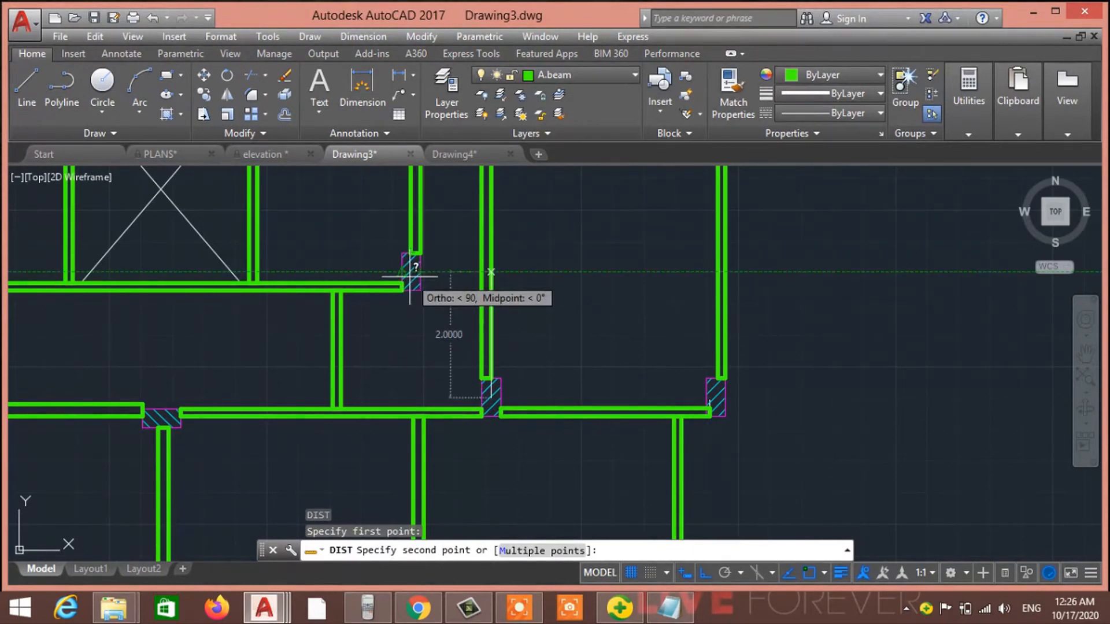
scroll(412, 274, up, 4)
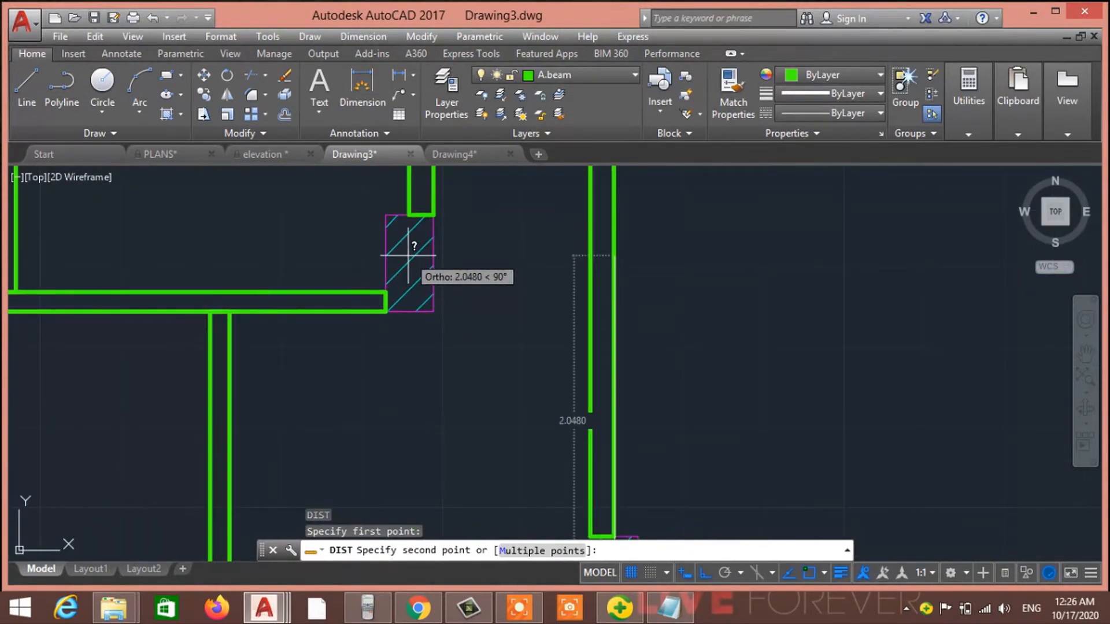
click(703, 574)
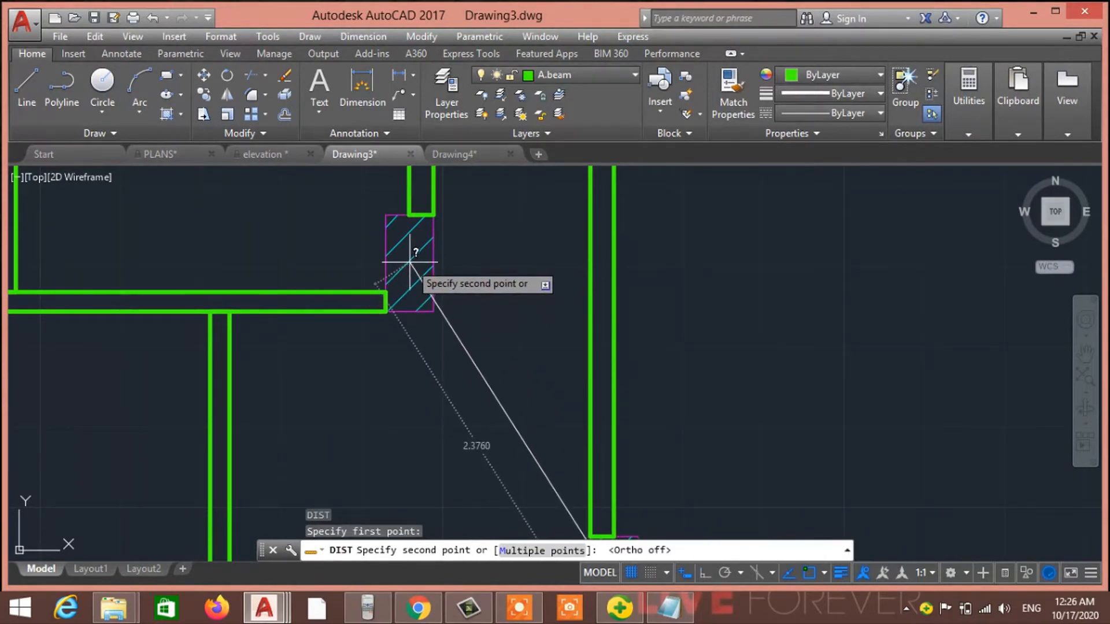
scroll(512, 307, down, 4)
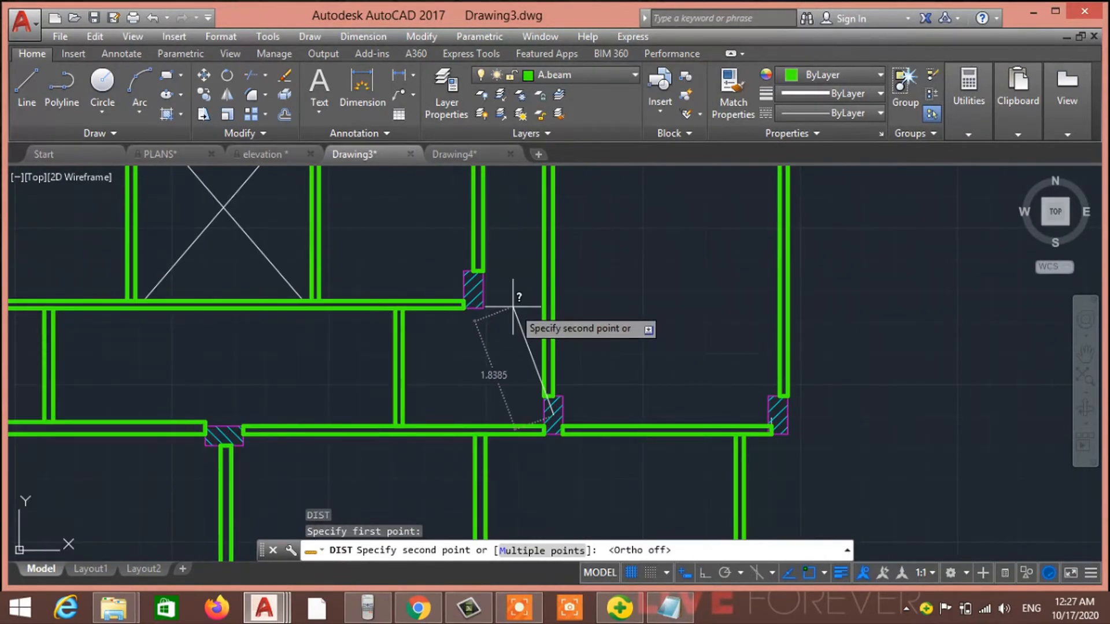
key(Escape)
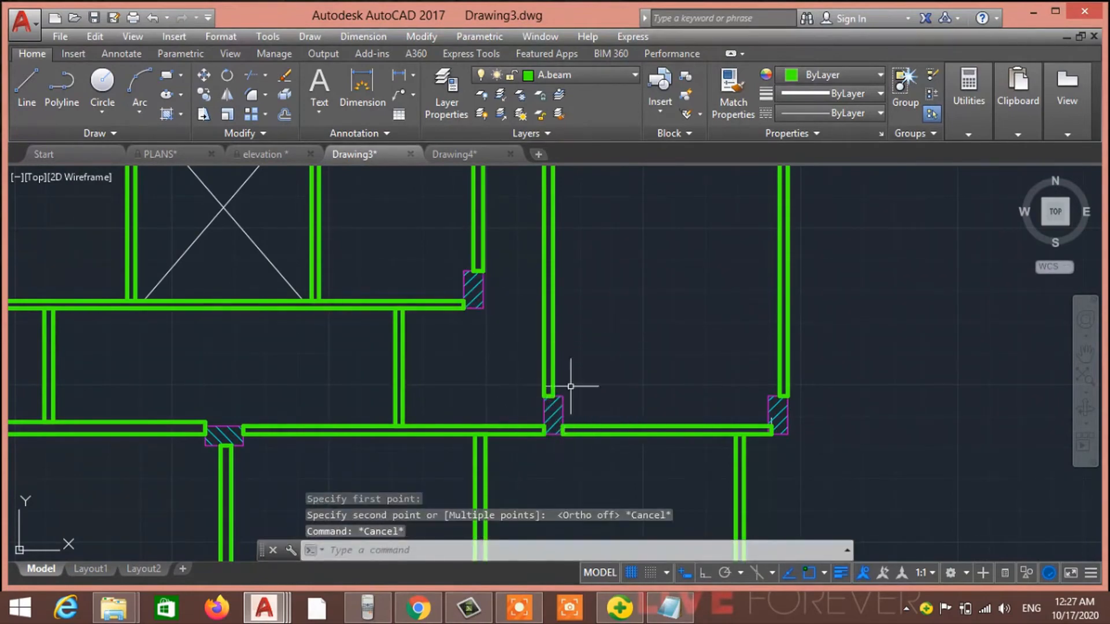
Step: Examine the left-hand plan's beams and columns around the stair core, the lift shaft and the corridor below it
scroll(514, 398, down, 5)
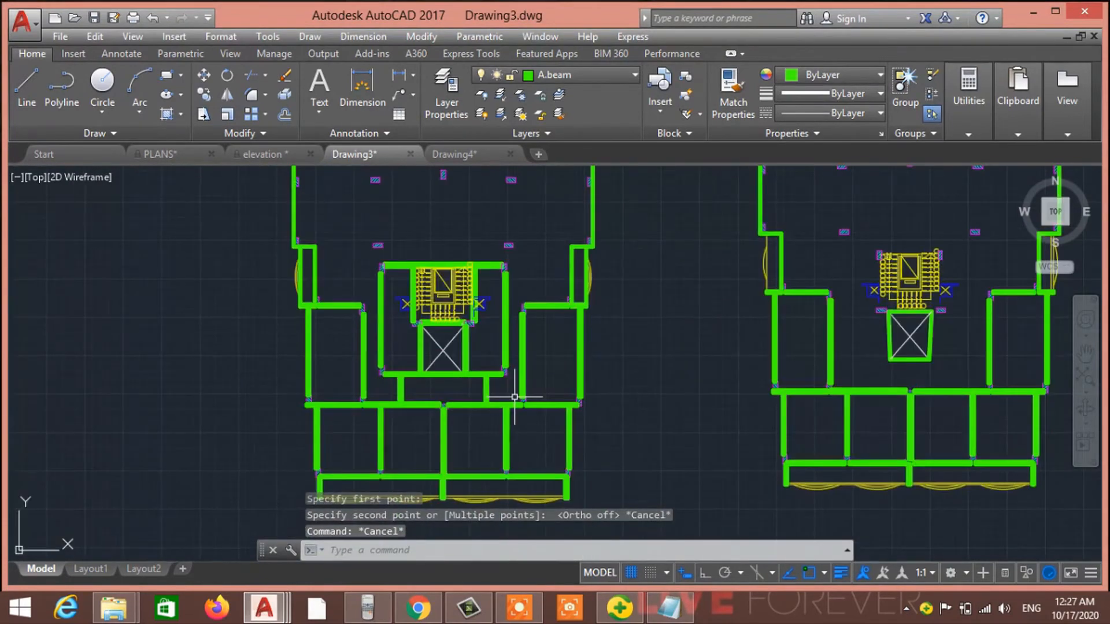
scroll(514, 397, up, 4)
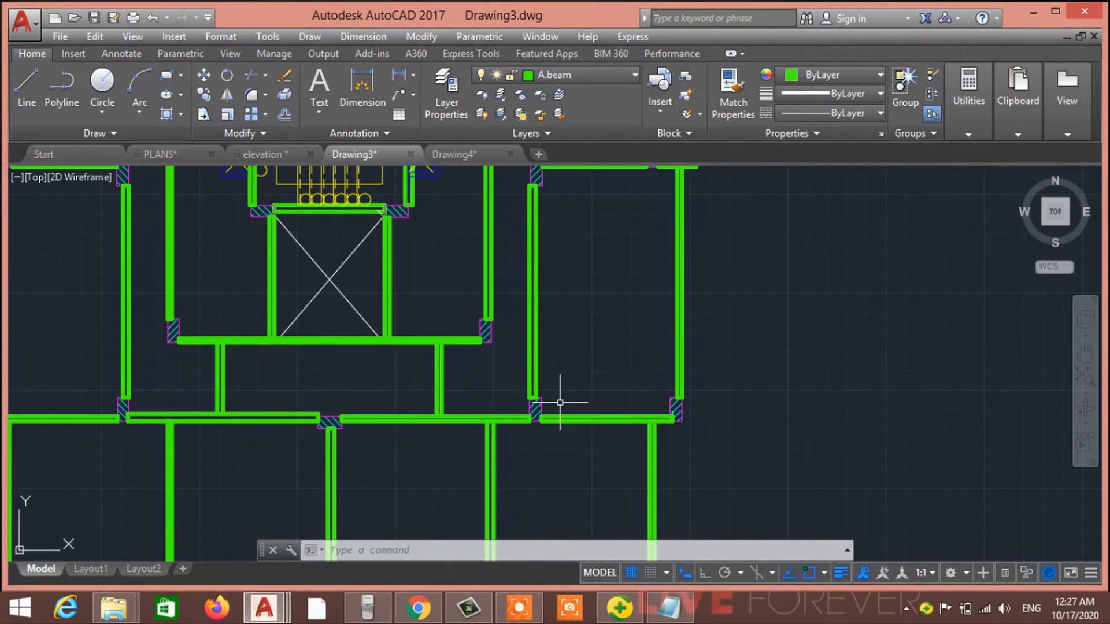
scroll(453, 401, down, 2)
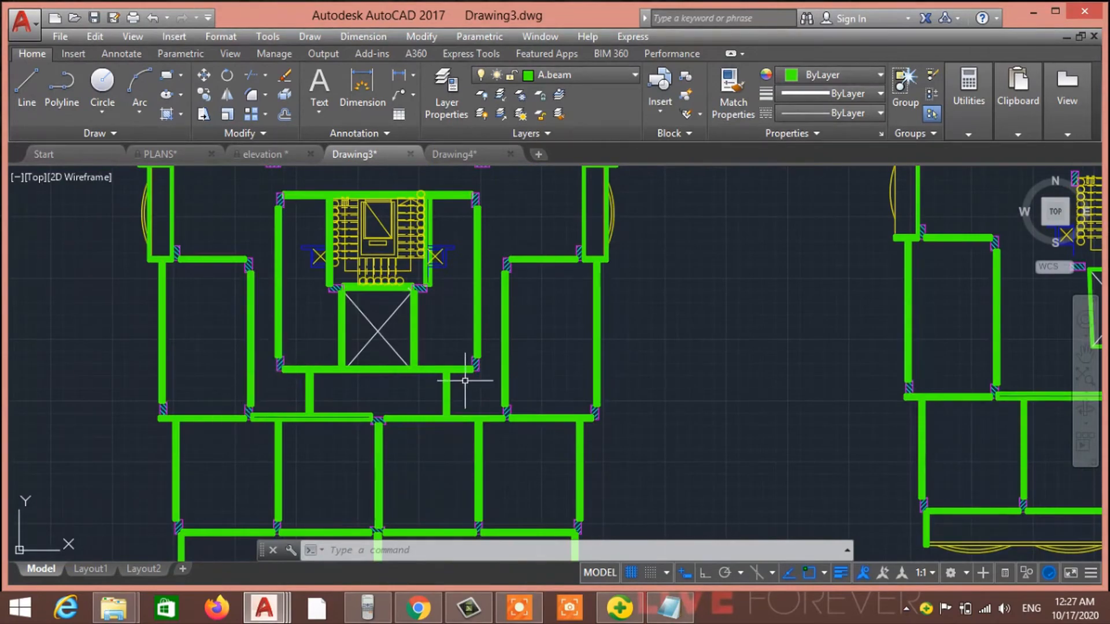
scroll(292, 389, down, 4)
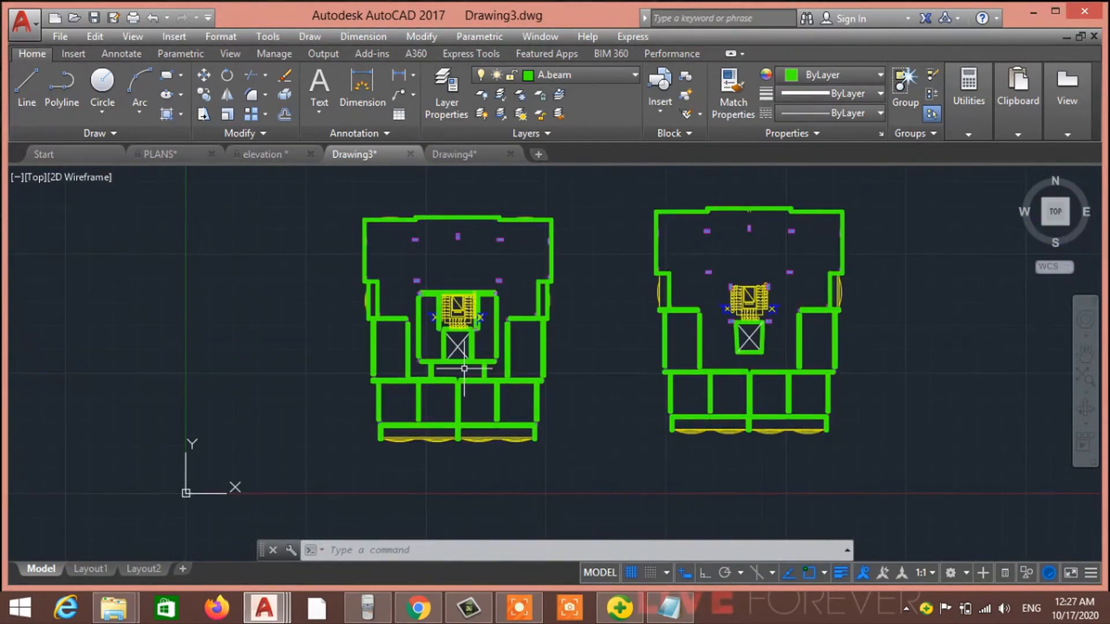
scroll(391, 341, up, 2)
scroll(468, 383, up, 4)
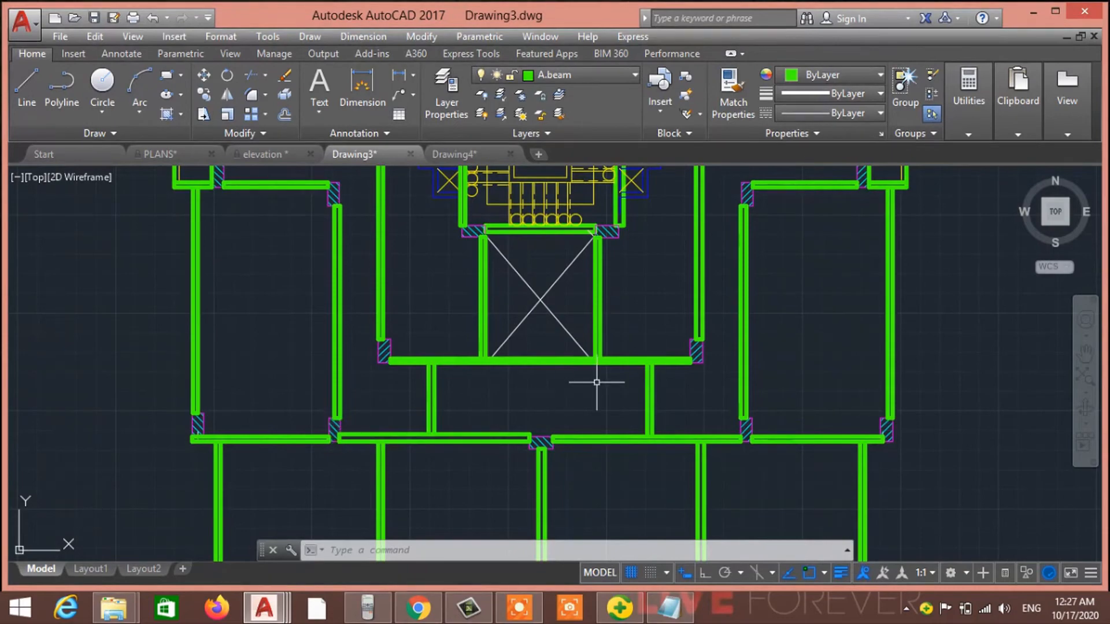
scroll(596, 382, down, 3)
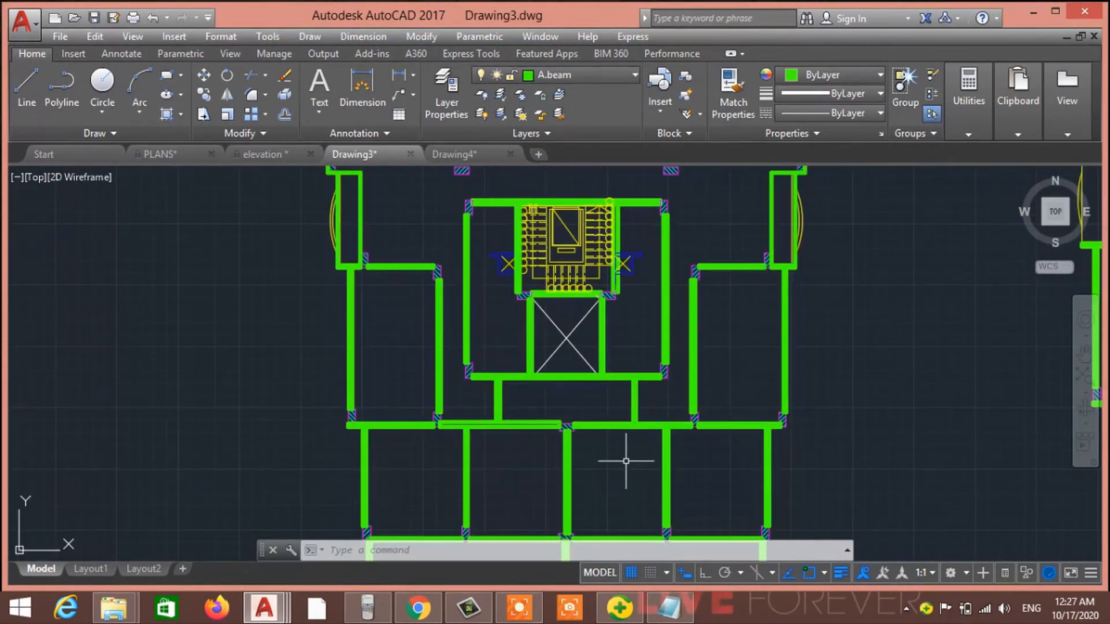
scroll(632, 458, down, 3)
middle_drag(599, 436, 472, 364)
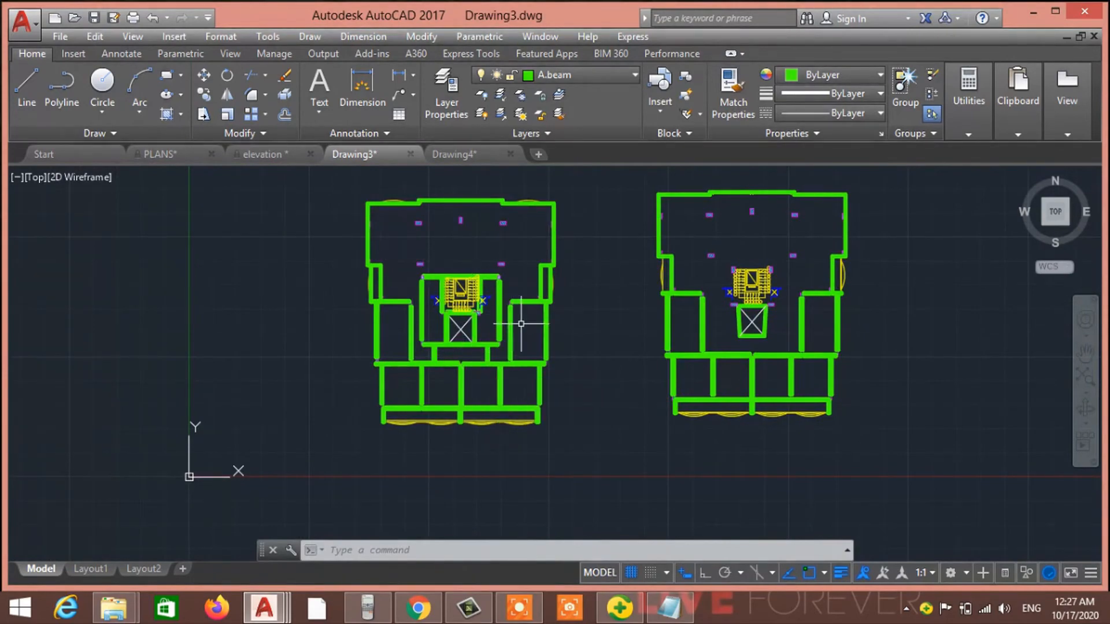
scroll(511, 279, up, 3)
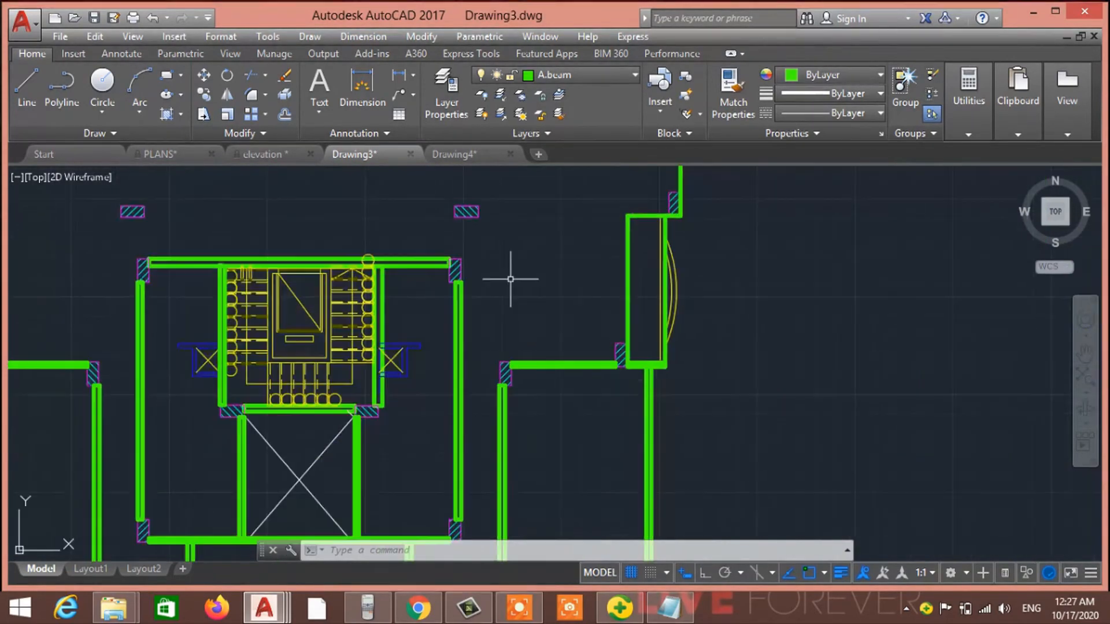
Step: Compare the beams and columns around the stair cores, lift shafts and adjoining rooms of both floor plans
scroll(513, 315, down, 2)
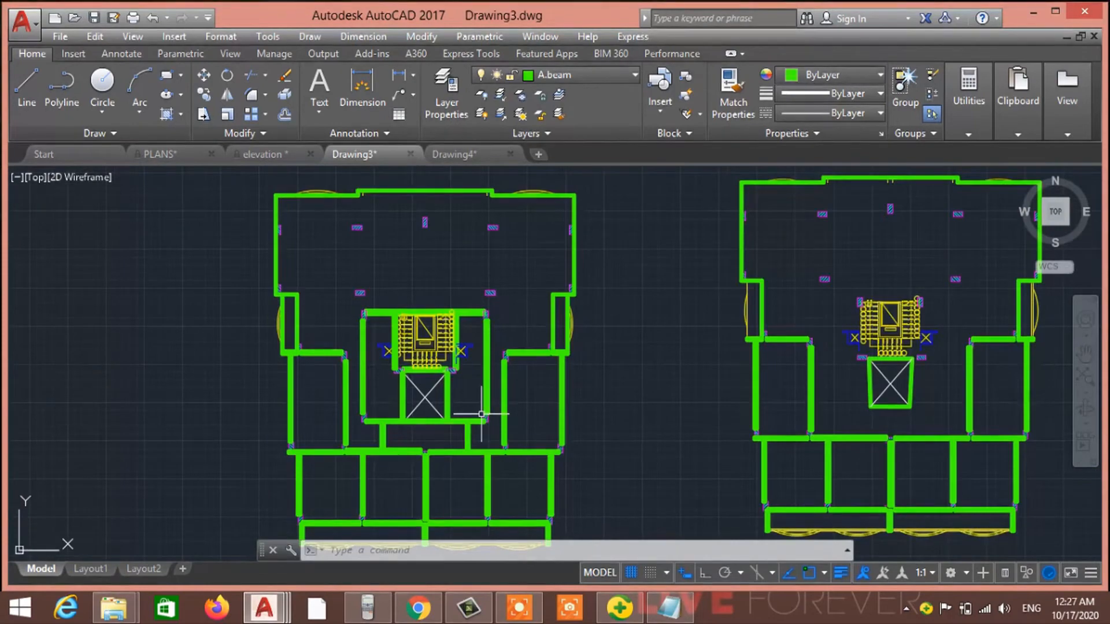
scroll(503, 410, up, 4)
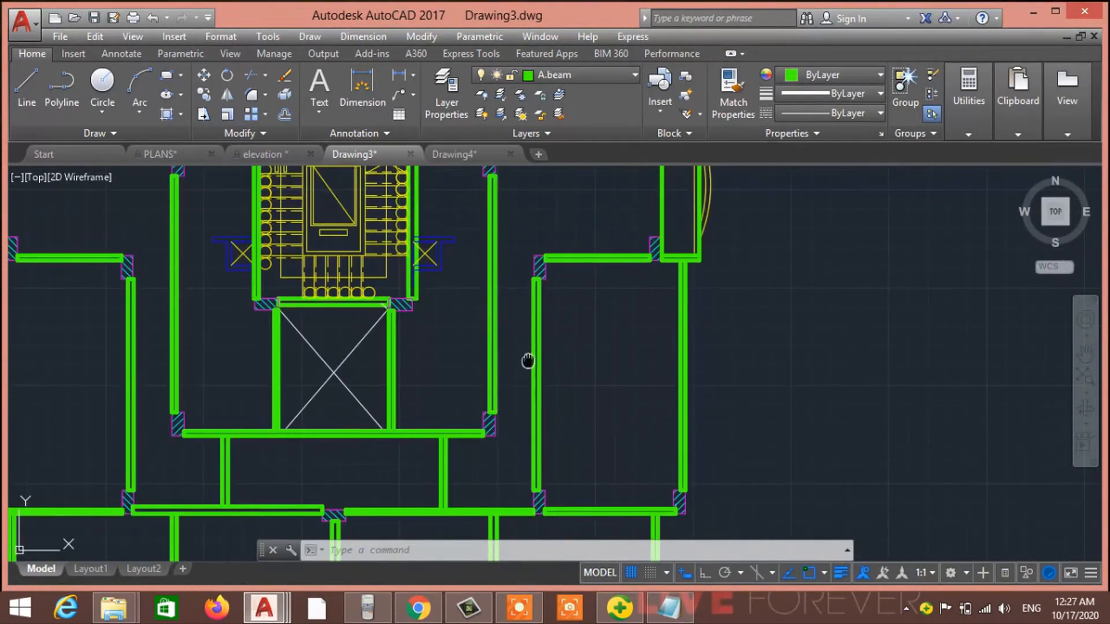
middle_drag(528, 361, 492, 560)
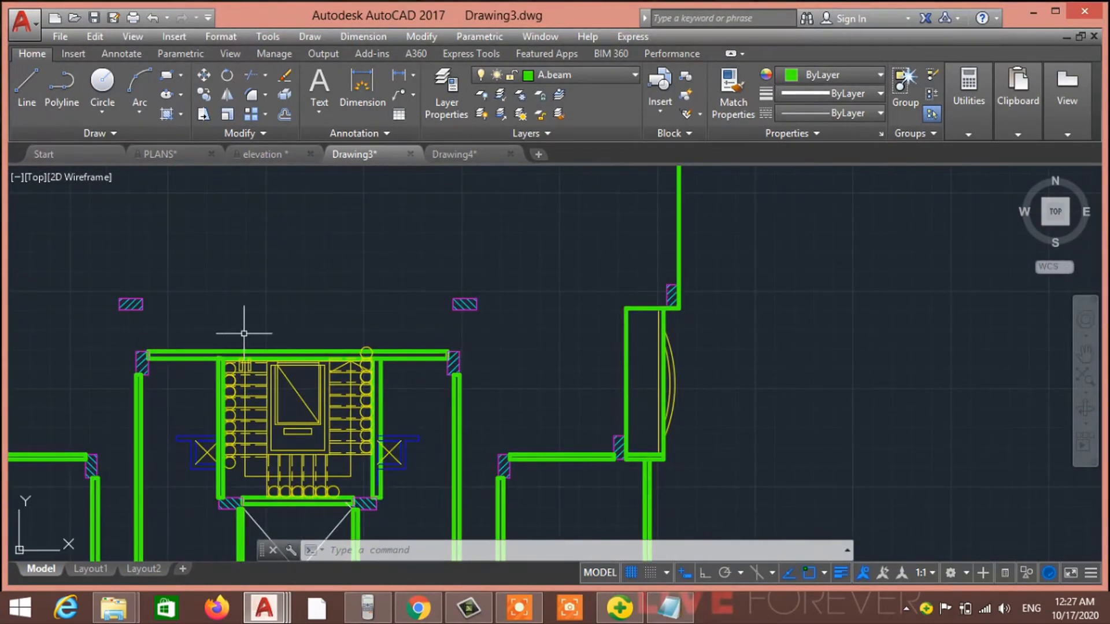
scroll(176, 352, down, 2)
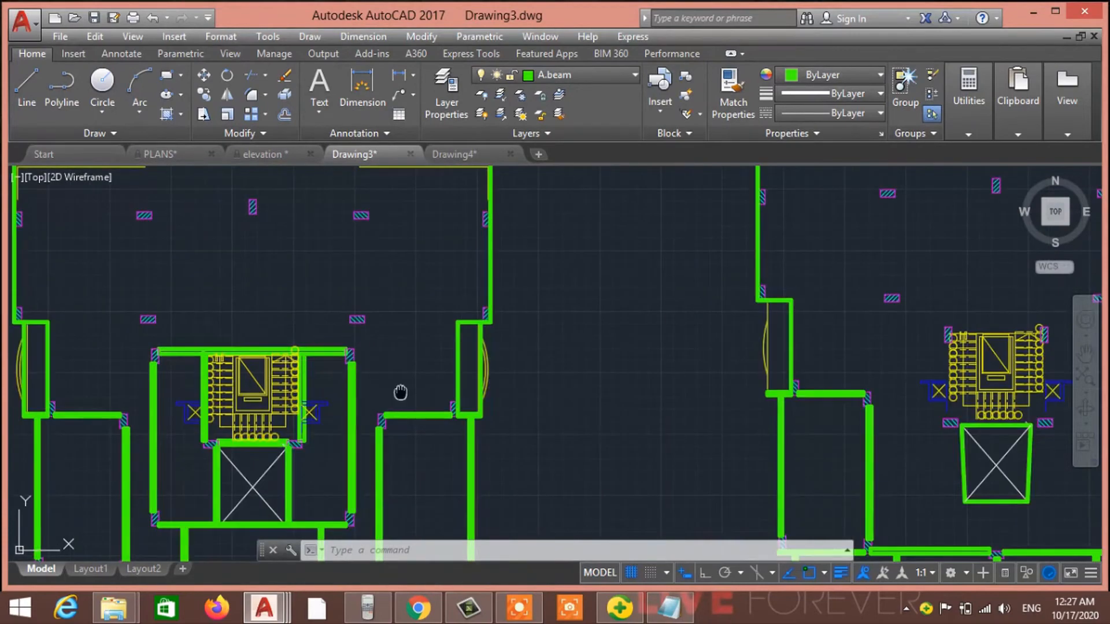
middle_drag(400, 393, 453, 412)
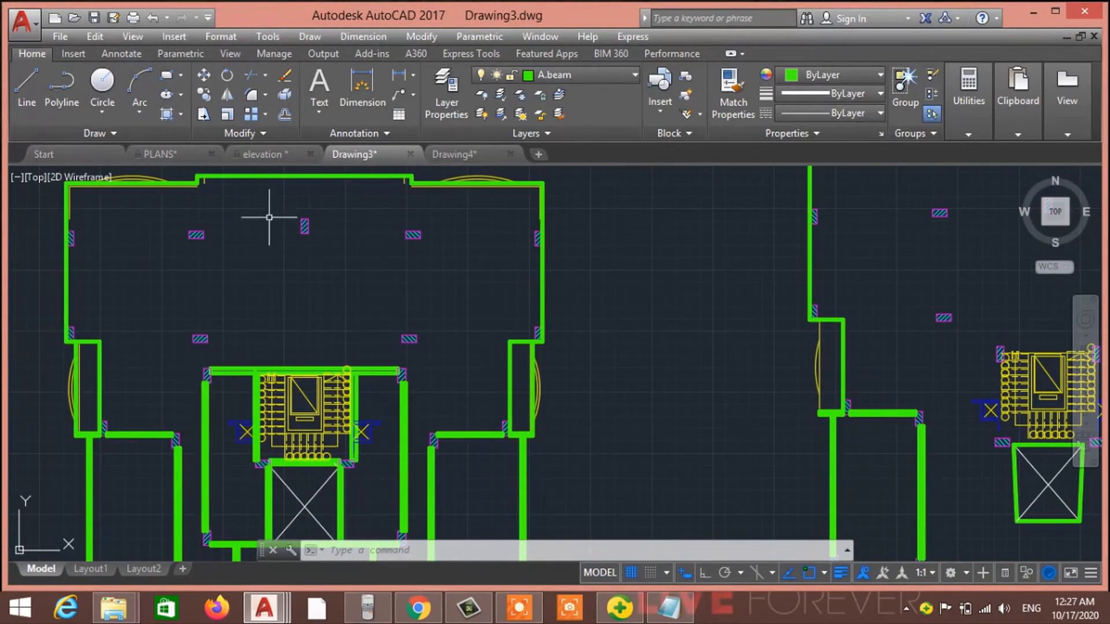
scroll(438, 397, down, 3)
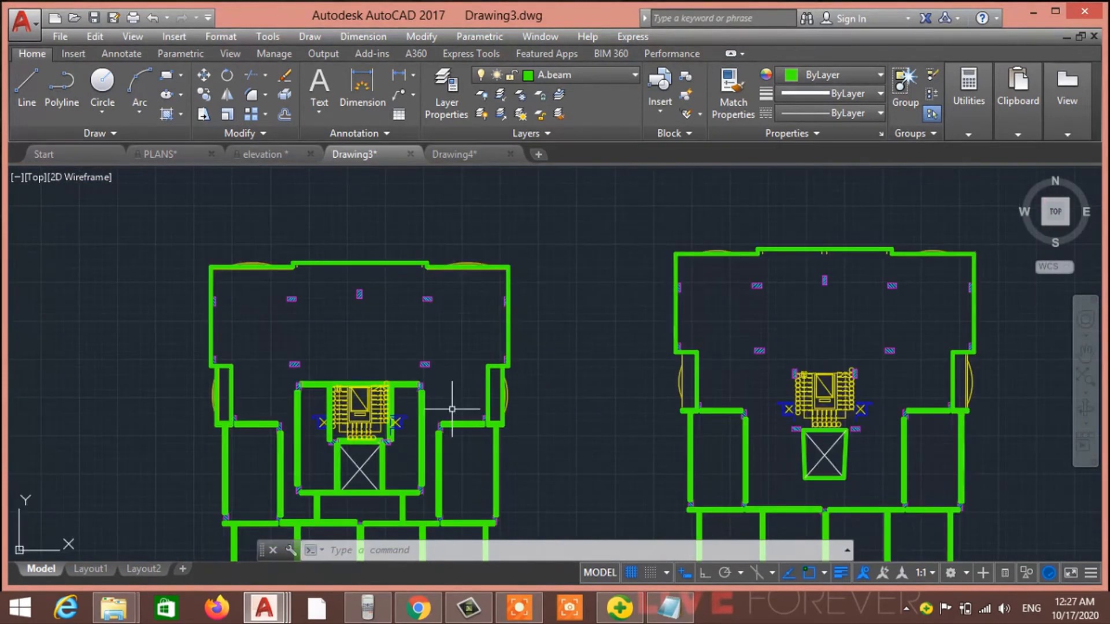
scroll(433, 377, down, 2)
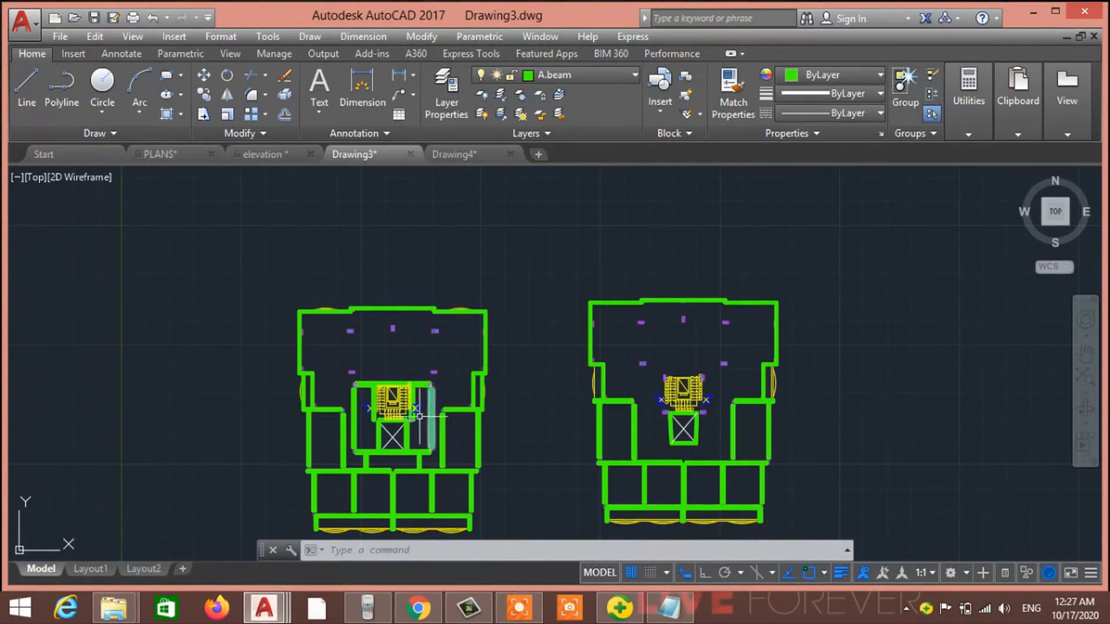
scroll(415, 457, down, 3)
scroll(440, 463, up, 10)
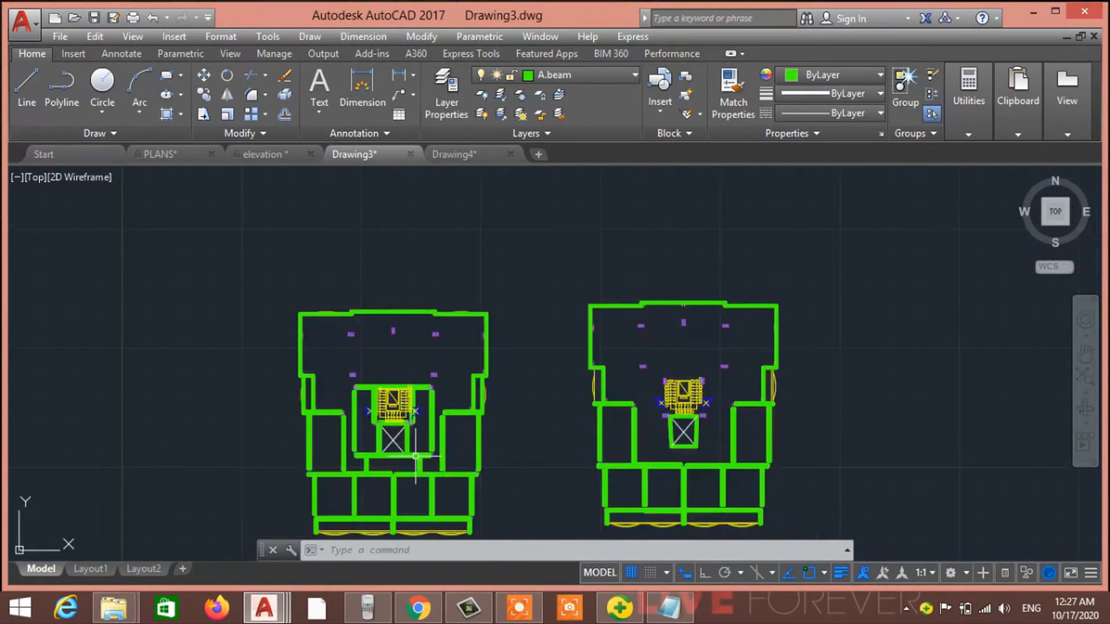
middle_drag(428, 448, 397, 181)
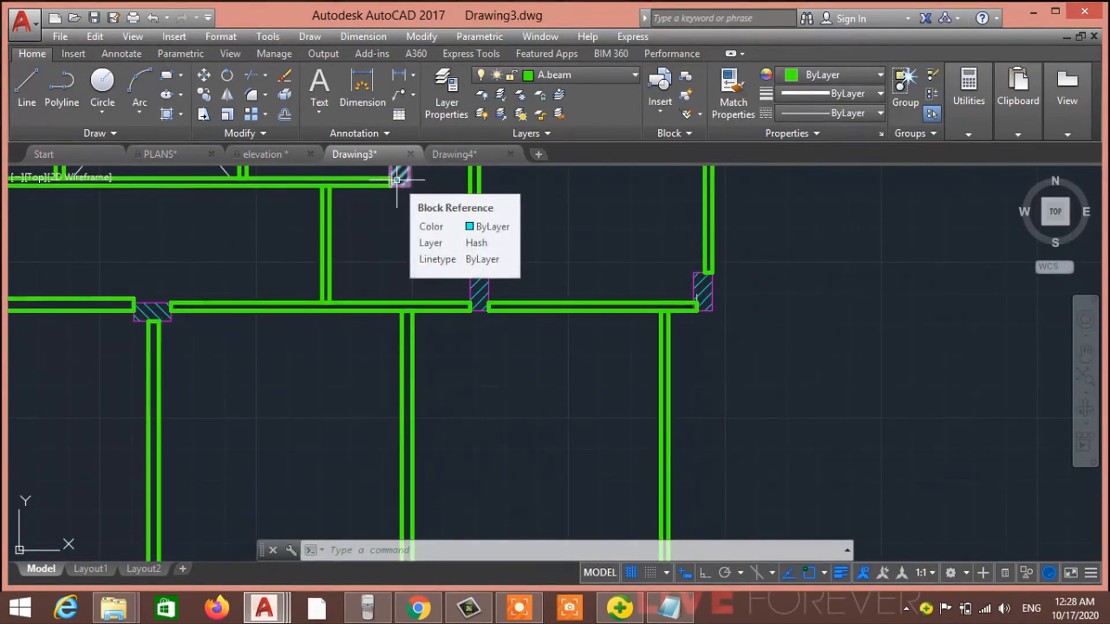
scroll(397, 180, down, 6)
mouse_move(587, 240)
middle_down()
mouse_move(493, 342)
mouse_move(461, 461)
middle_up()
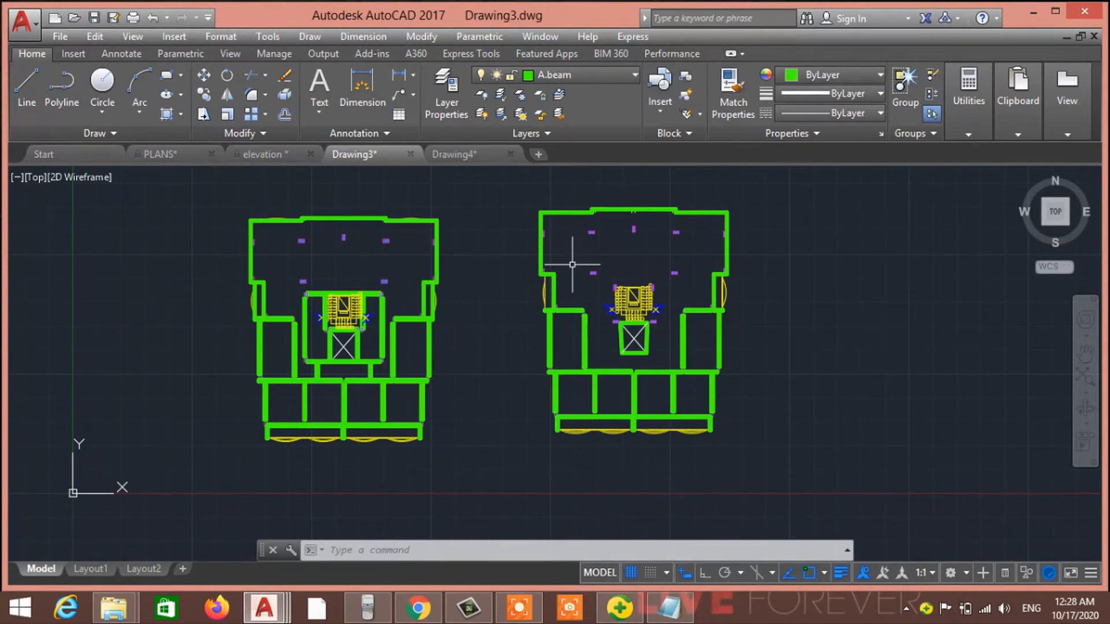
middle_drag(690, 472, 508, 471)
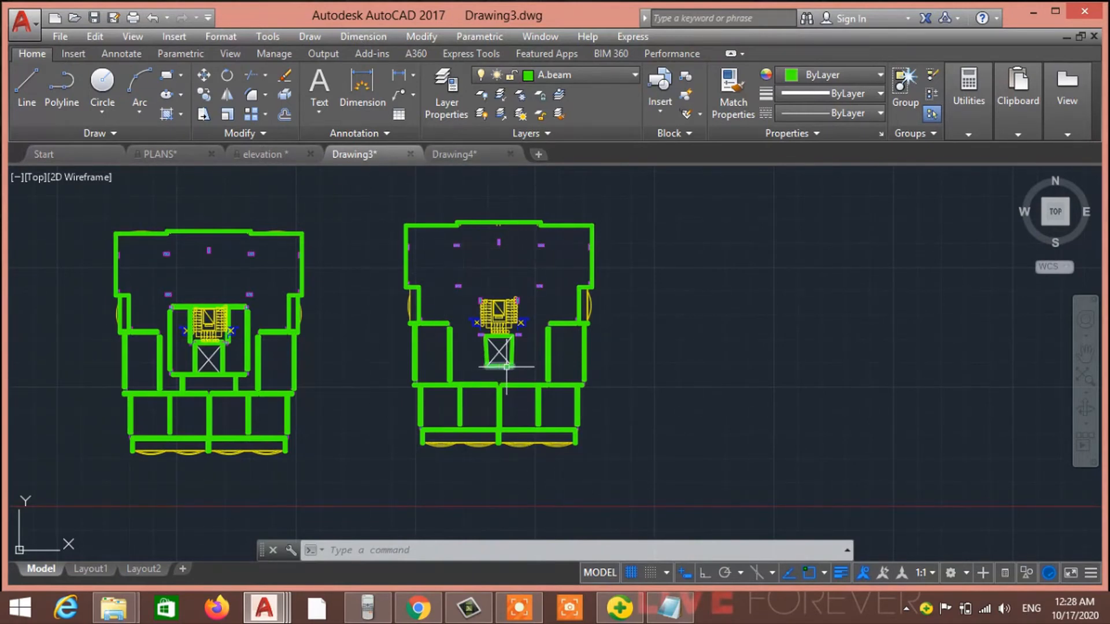
scroll(531, 376, up, 4)
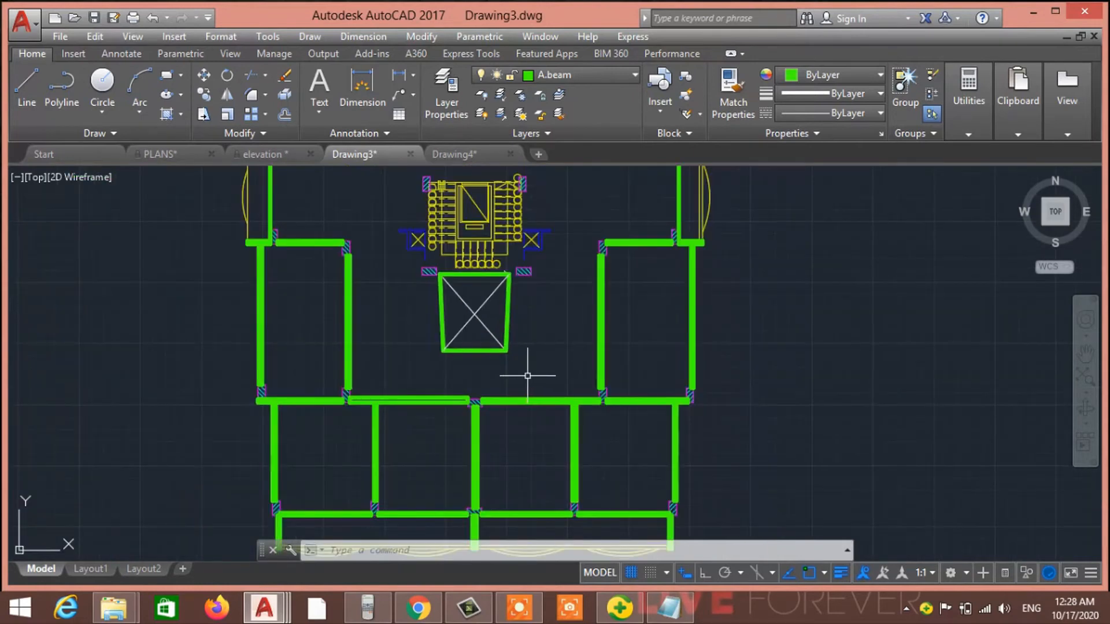
middle_drag(496, 299, 513, 344)
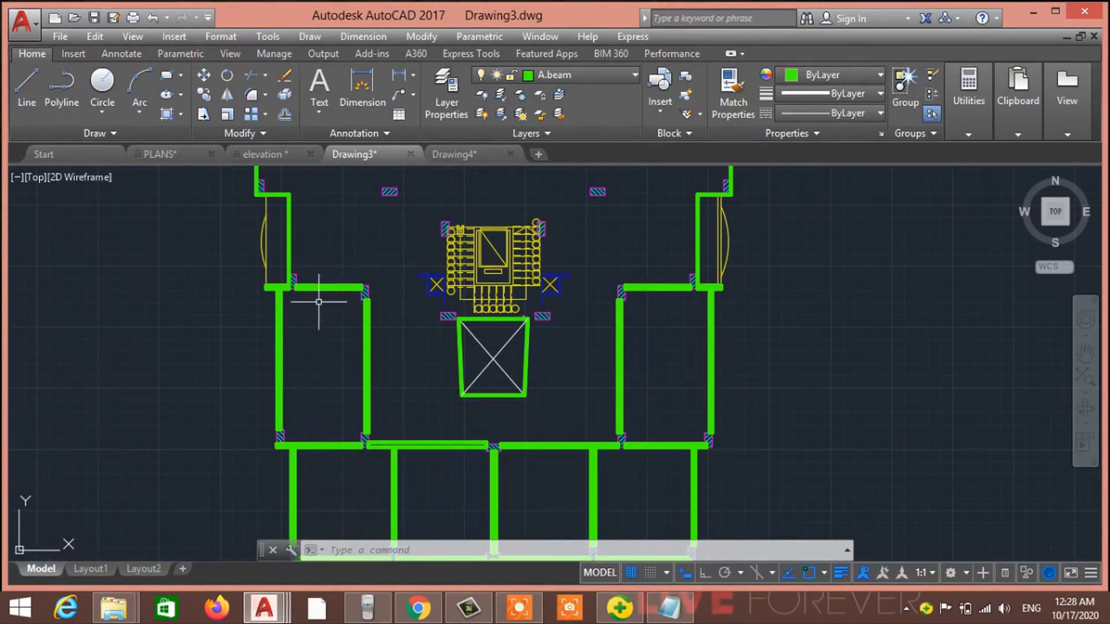
middle_drag(318, 302, 624, 324)
middle_drag(317, 335, 417, 343)
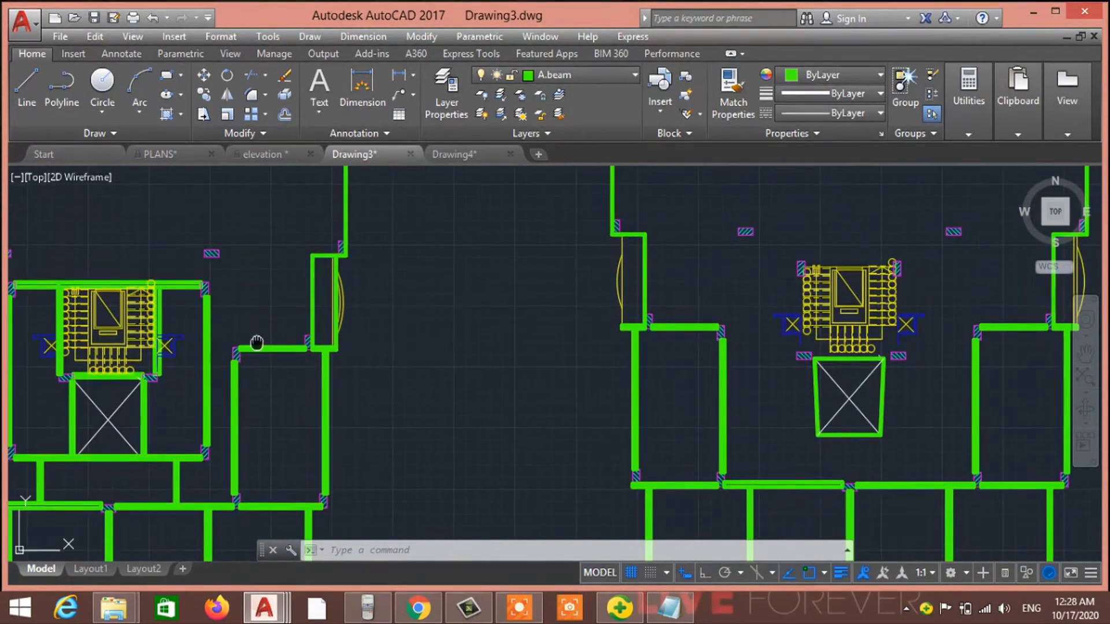
middle_drag(257, 343, 428, 341)
Step: Try to copy the left-hand plan's four stair core beams to the right-hand plan, matching the outer upper right column's corner to the right-hand core's upper right column
scroll(338, 312, up, 5)
click(329, 282)
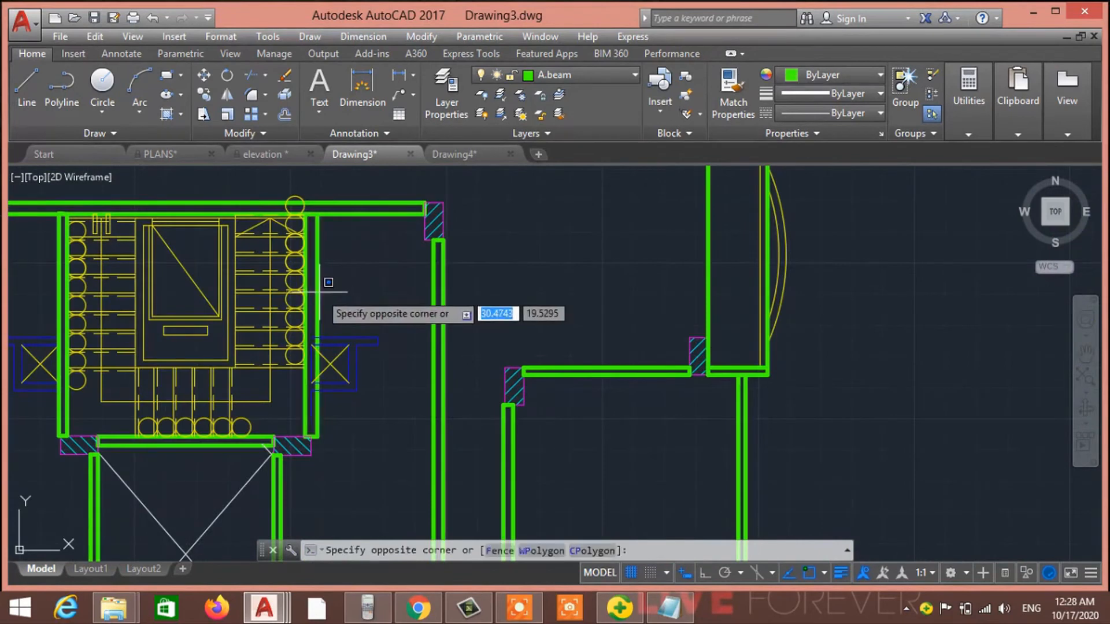
click(319, 289)
click(210, 214)
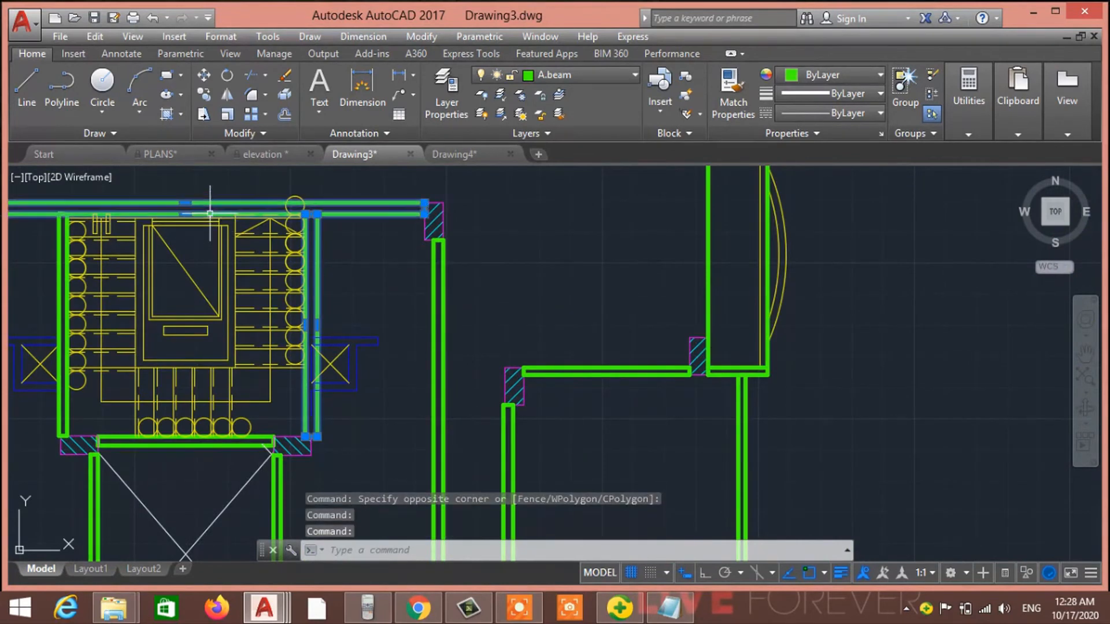
click(239, 446)
click(63, 315)
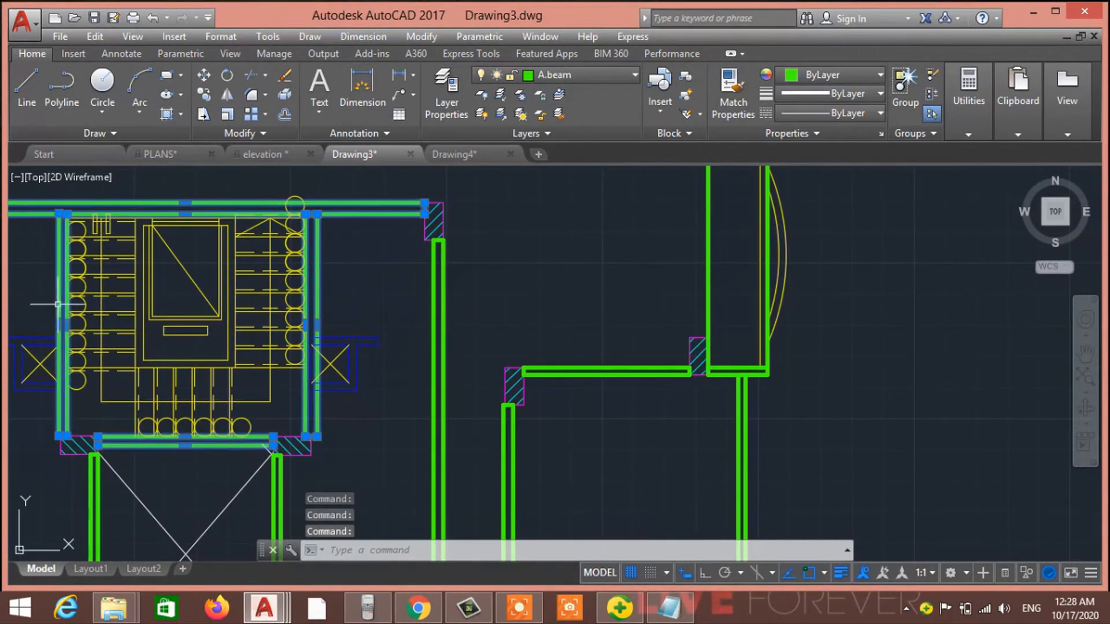
text(co)
key(Return)
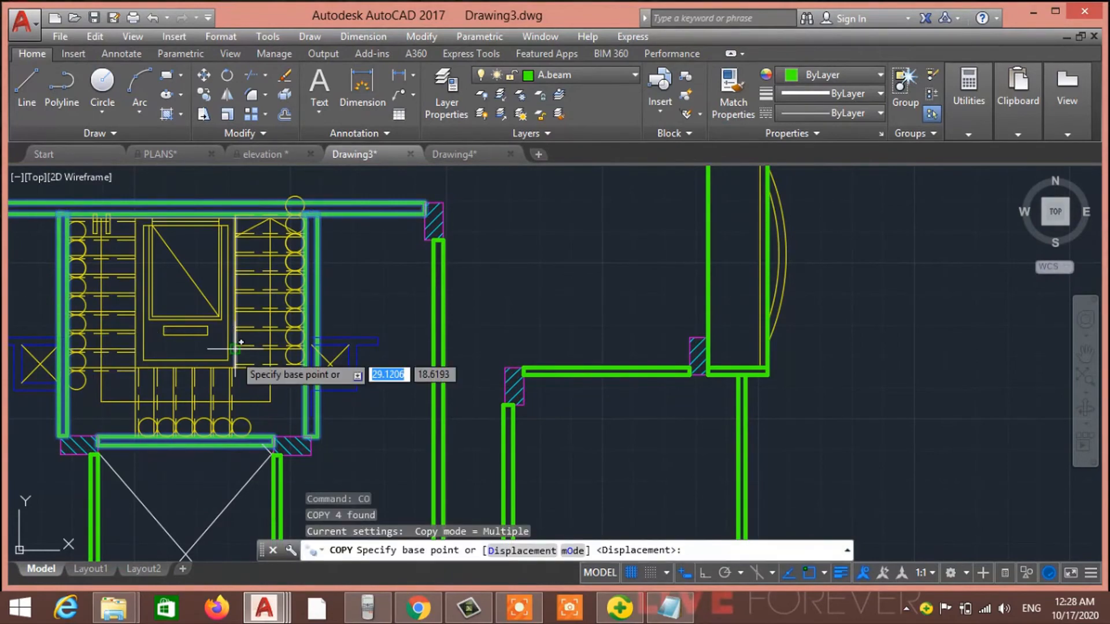
scroll(443, 203, up, 6)
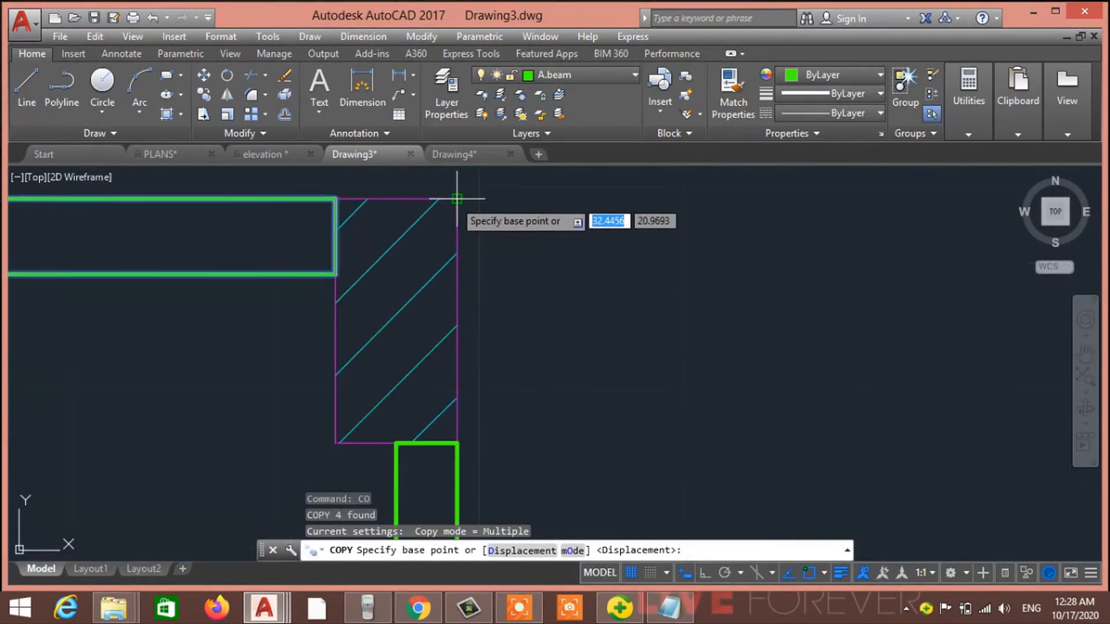
click(453, 197)
scroll(454, 197, down, 7)
scroll(570, 314, down, 5)
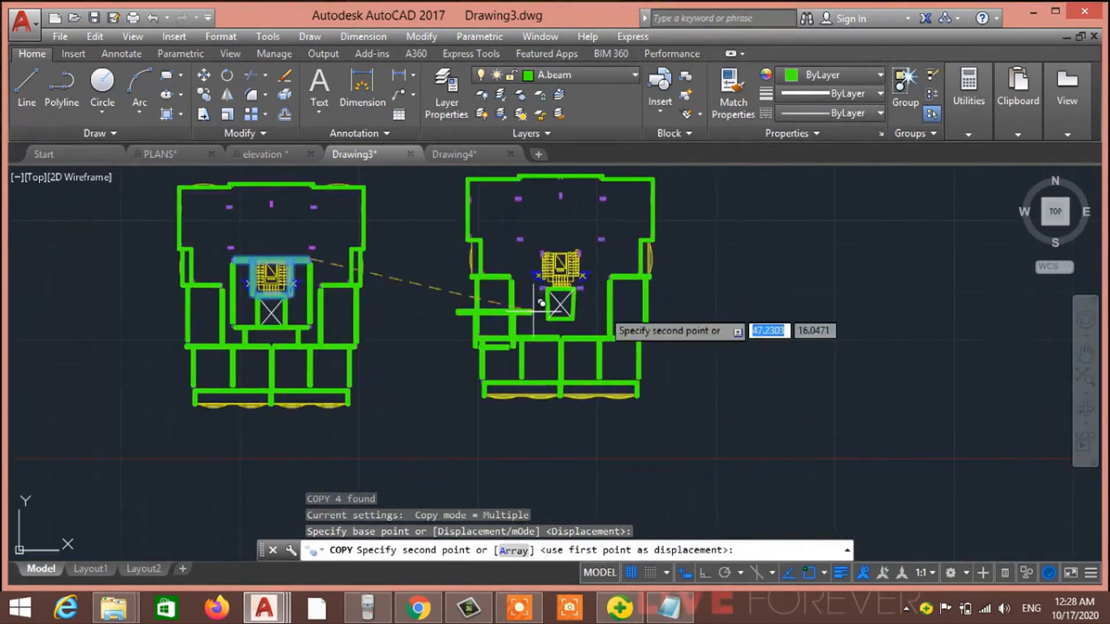
scroll(589, 251, up, 5)
middle_drag(590, 252, 458, 238)
scroll(471, 243, up, 8)
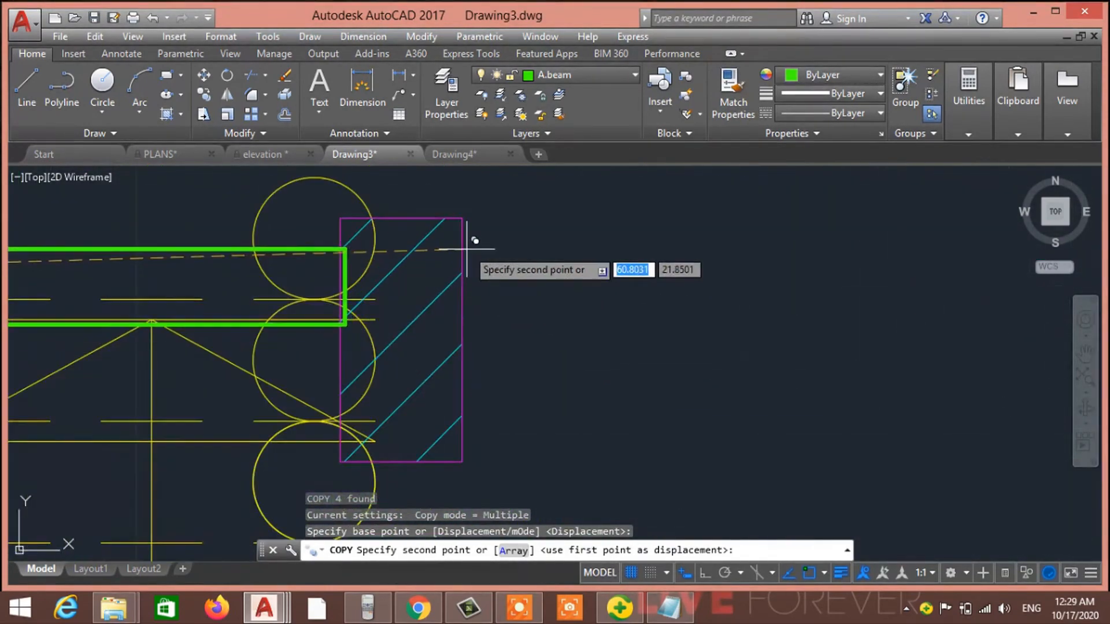
click(462, 218)
scroll(461, 218, down, 8)
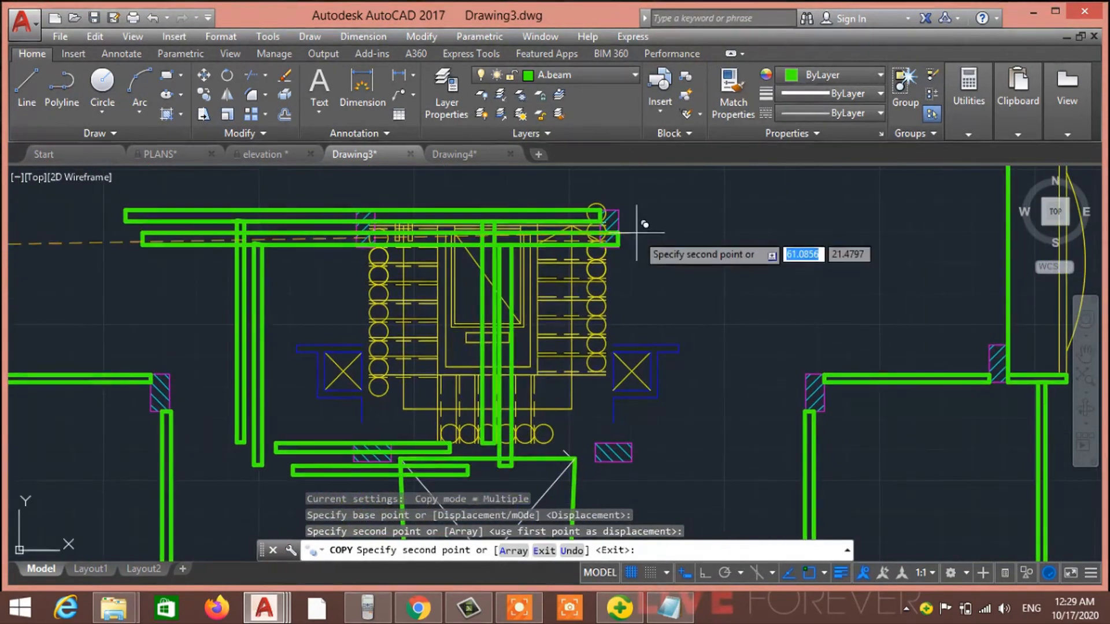
key(Escape)
key(Escape)
key(Escape)
Step: Undo the copy of the stair core beams in the right-hand plan
middle_drag(582, 368, 582, 200)
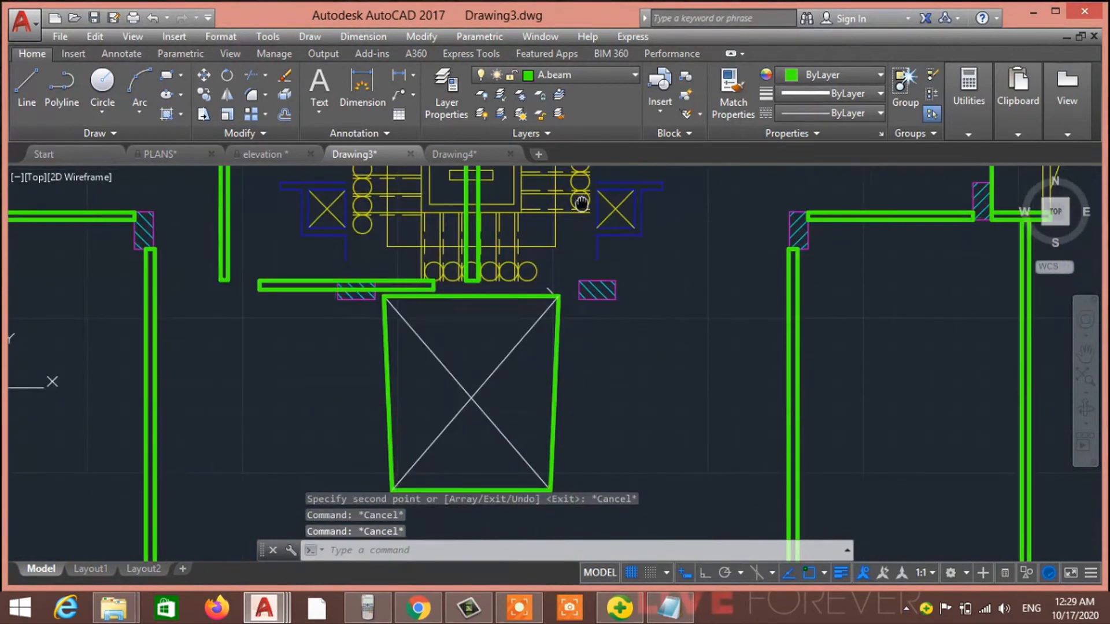
key(ctrl+z)
key(ctrl+z)
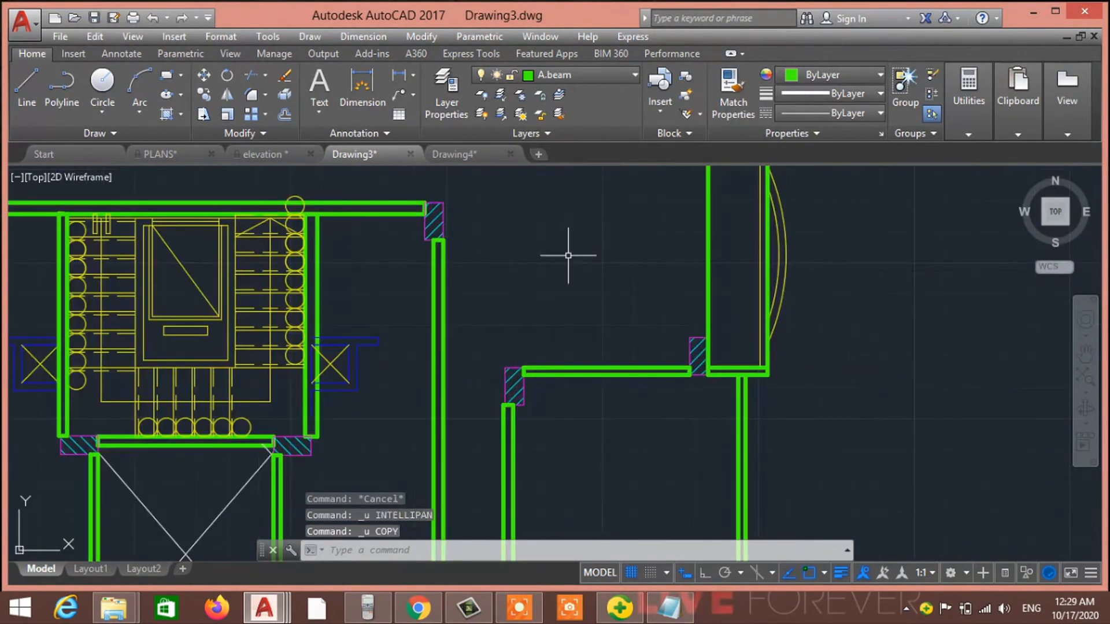
key(ctrl+z)
key(ctrl+z)
scroll(417, 356, down, 8)
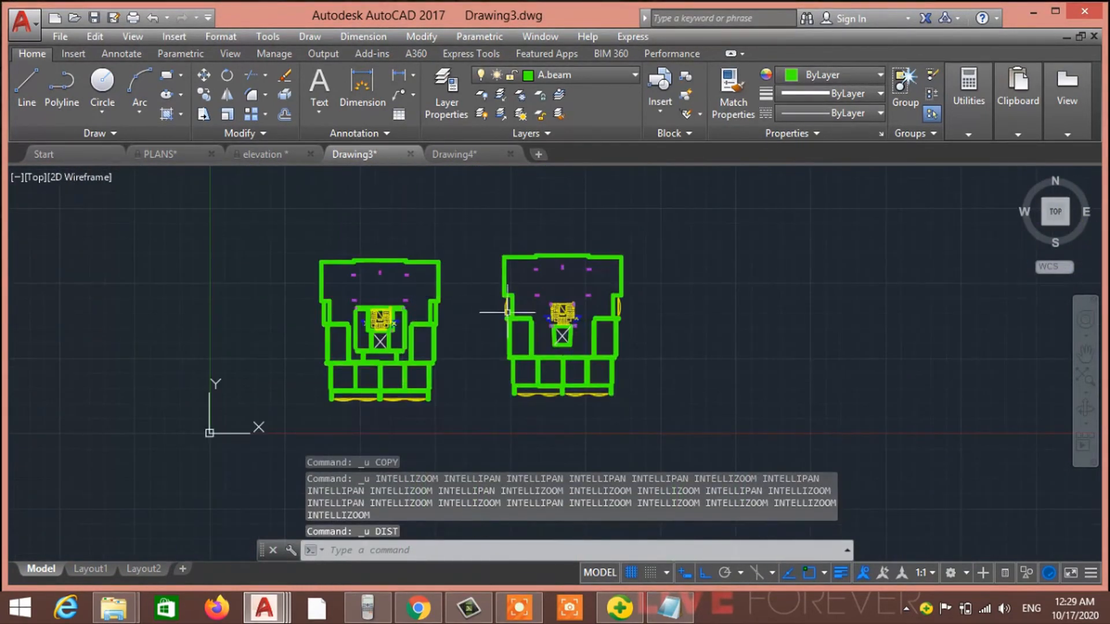
scroll(507, 312, up, 8)
click(353, 295)
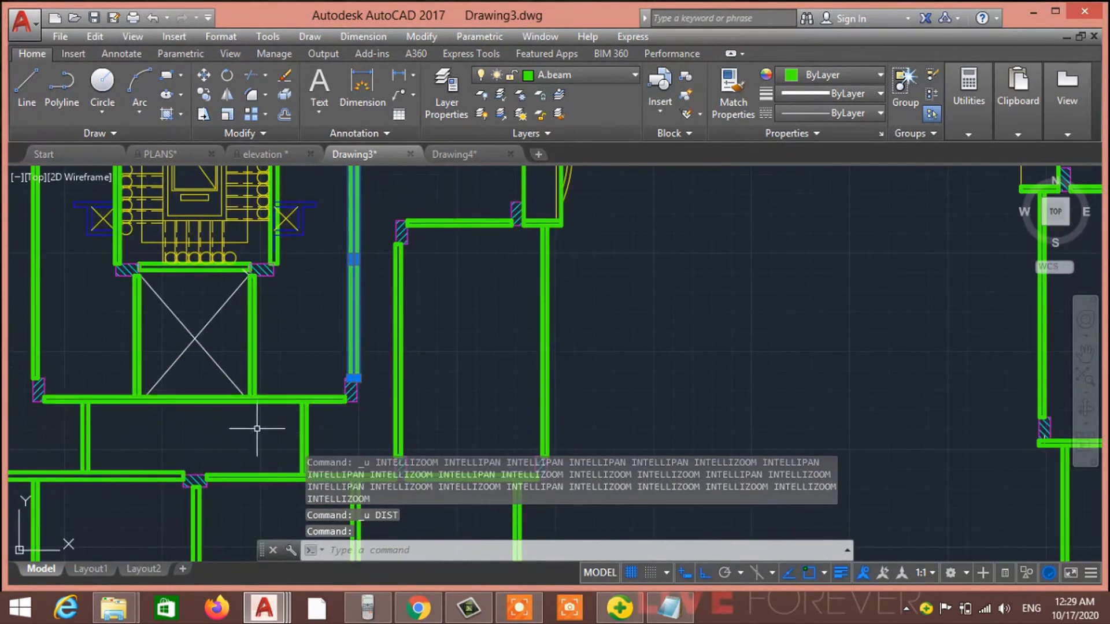
click(259, 400)
middle_drag(270, 369, 477, 456)
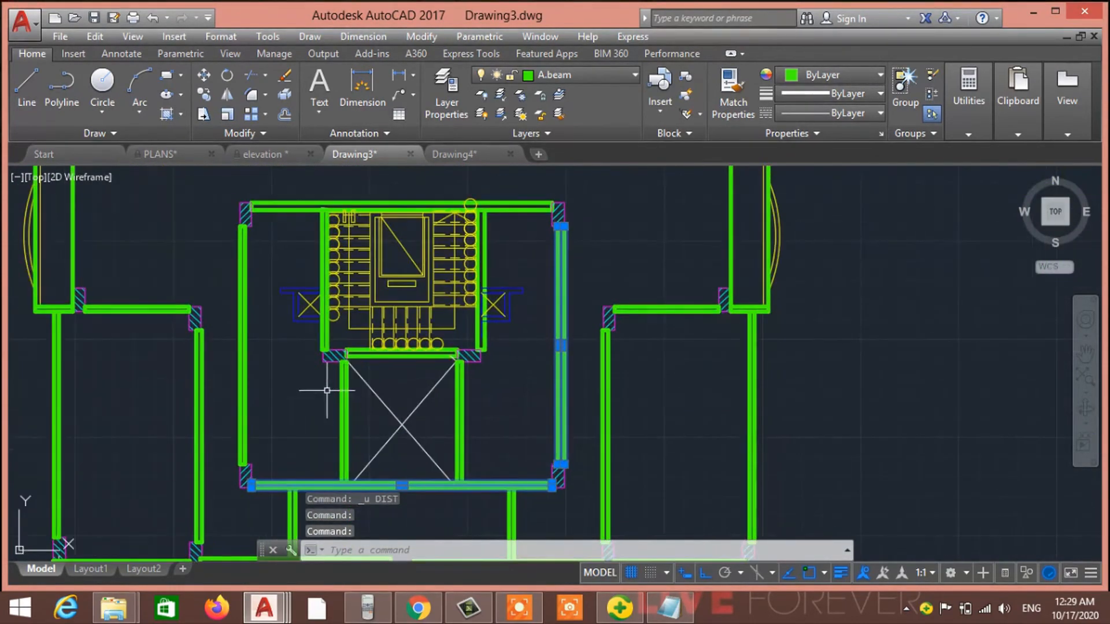
key(Escape)
key(Escape)
Step: Copy the left-hand plan's four stair core beams to the right-hand plan, matching the upper left corner of the core's lower right column
click(346, 354)
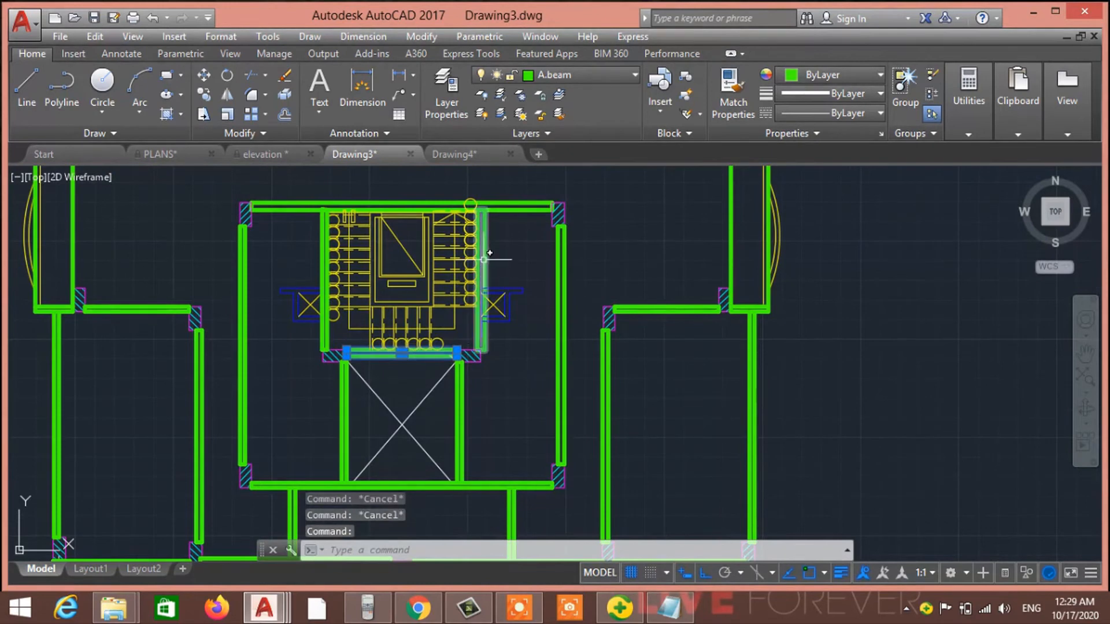
click(326, 246)
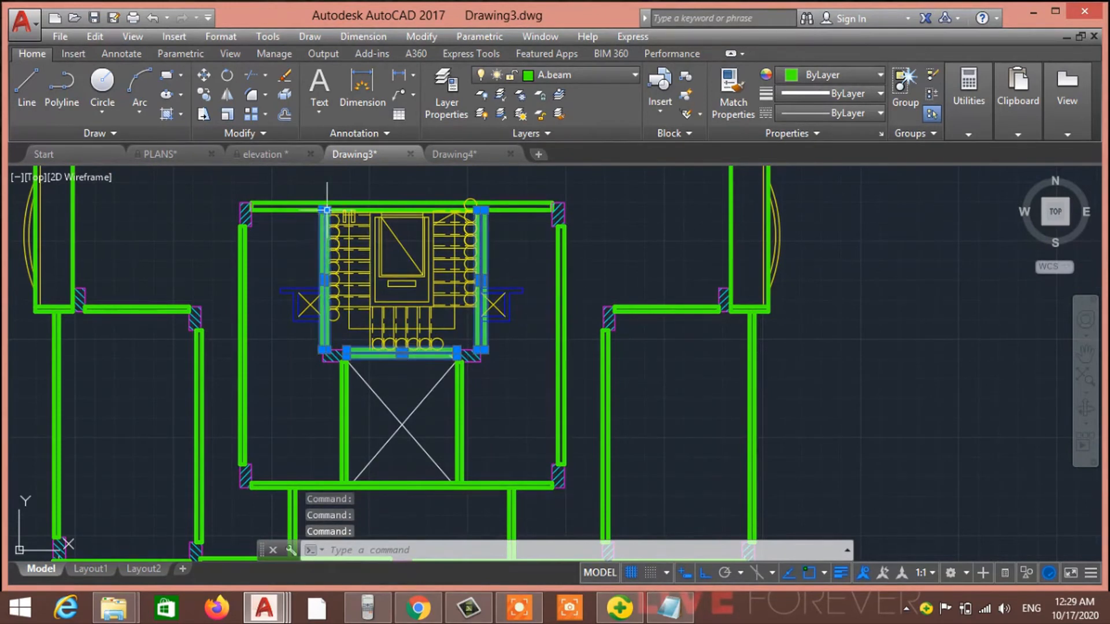
click(336, 205)
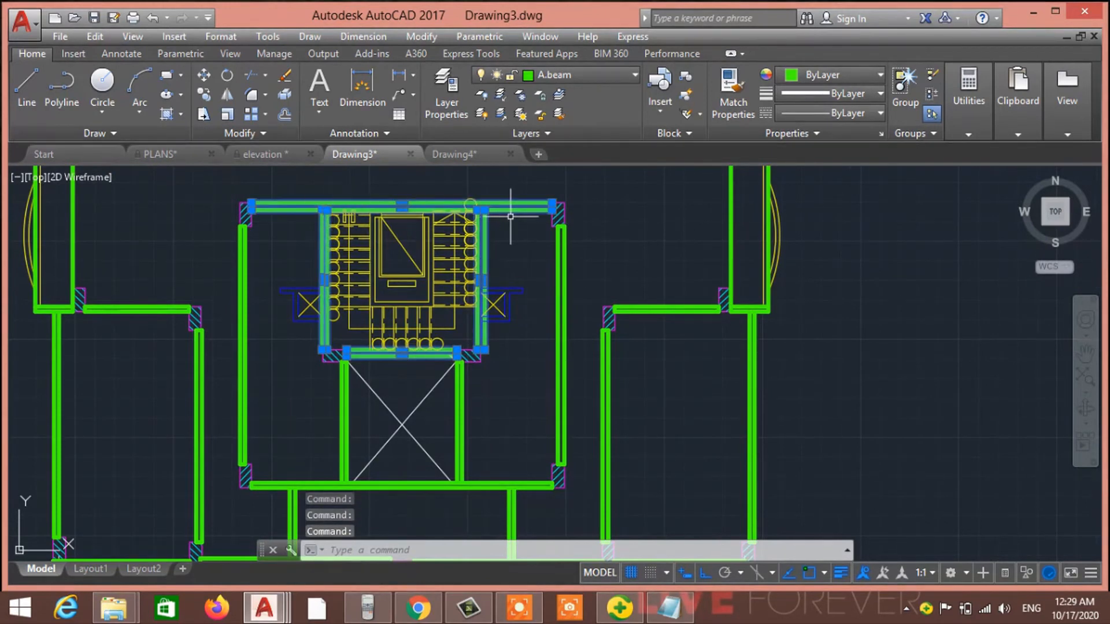
key(Return)
scroll(575, 213, up, 4)
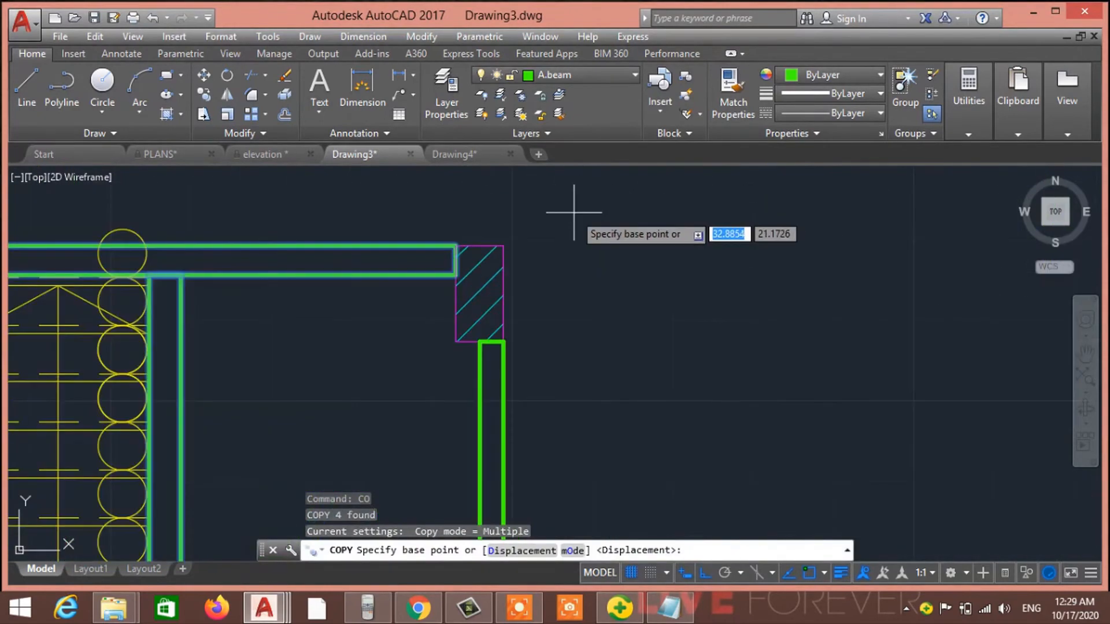
scroll(514, 260, down, 2)
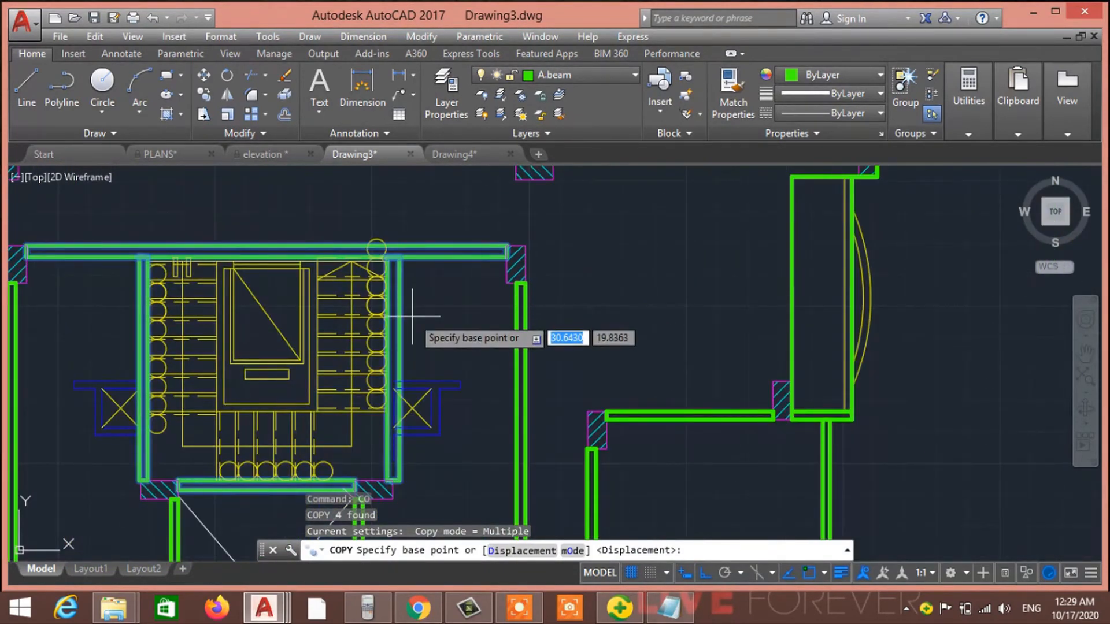
middle_drag(427, 333, 506, 253)
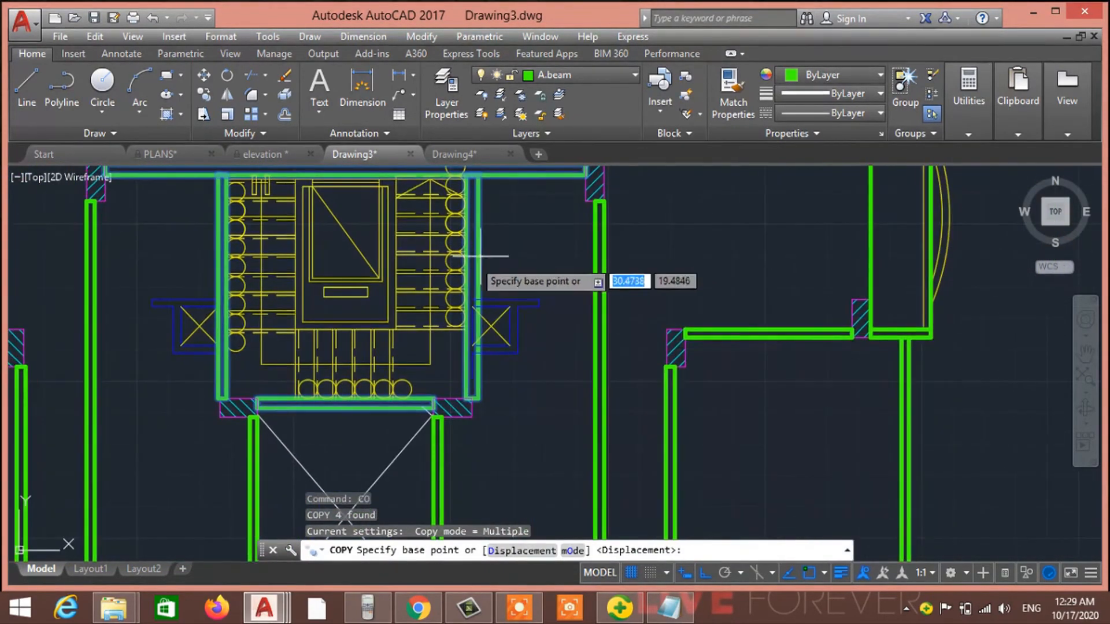
scroll(376, 347, up, 2)
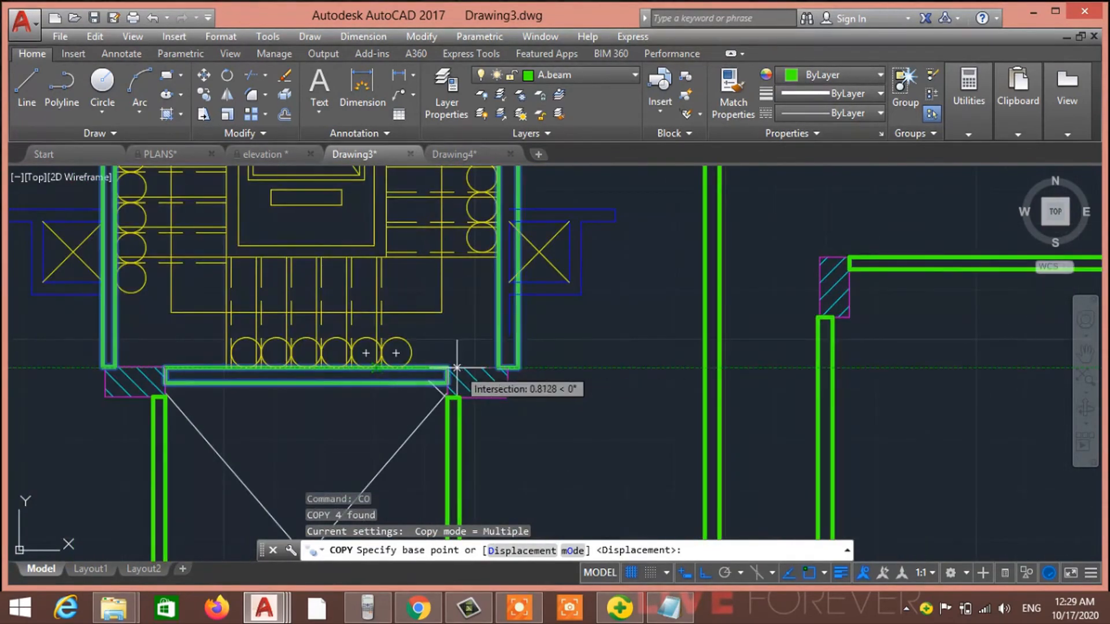
scroll(439, 381, up, 5)
click(389, 380)
scroll(478, 329, down, 3)
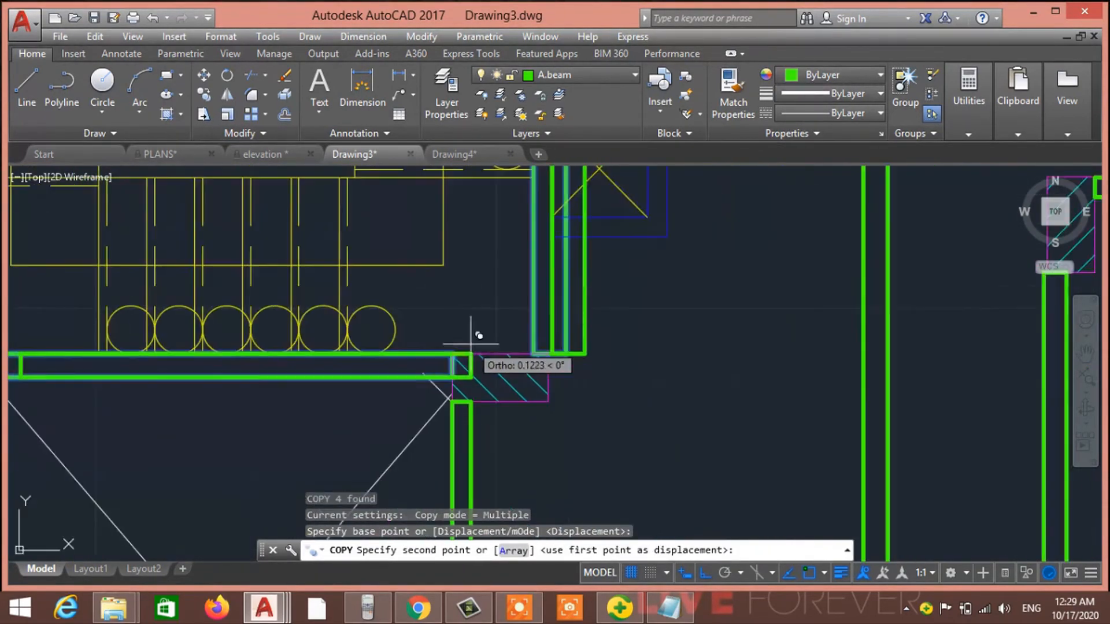
scroll(484, 172, up, 2)
scroll(521, 242, down, 6)
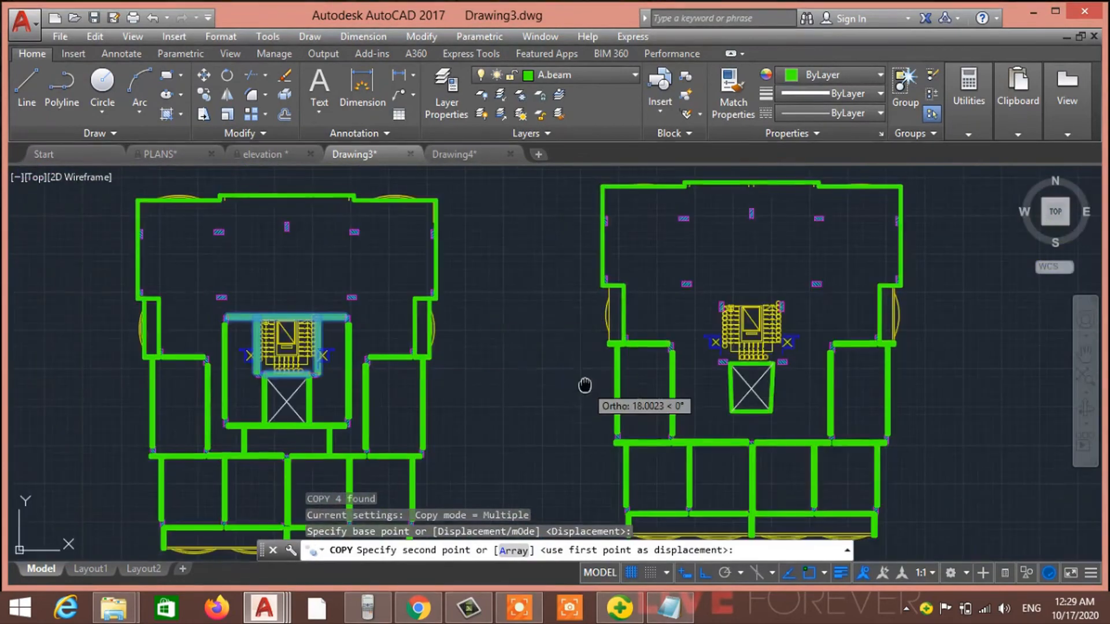
scroll(544, 370, up, 2)
scroll(543, 370, up, 6)
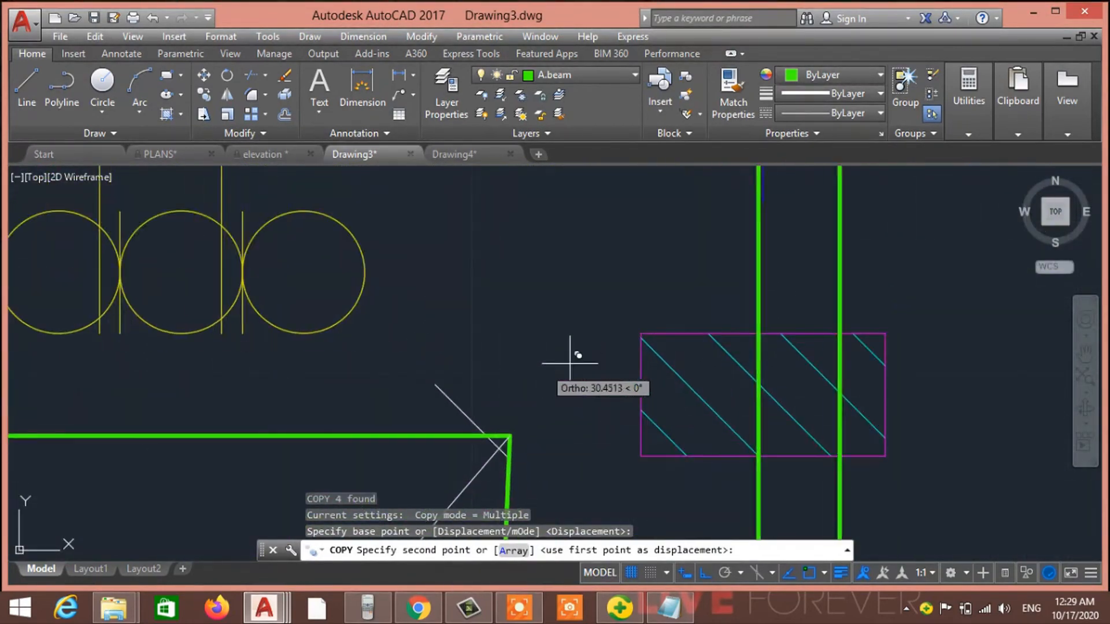
click(640, 333)
scroll(641, 347, down, 5)
scroll(723, 271, up, 2)
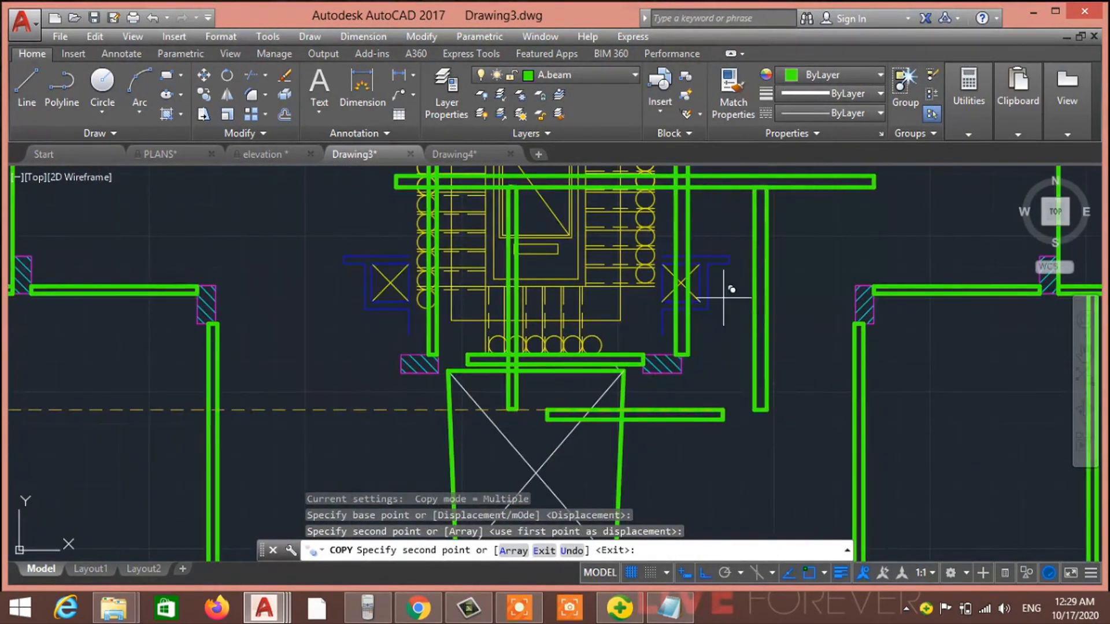
middle_drag(714, 203, 725, 211)
key(Escape)
Step: Stretch the right end of the copied upper stair core beam back to the inner face of the upper right column
scroll(697, 412, down, 4)
middle_drag(676, 402, 618, 315)
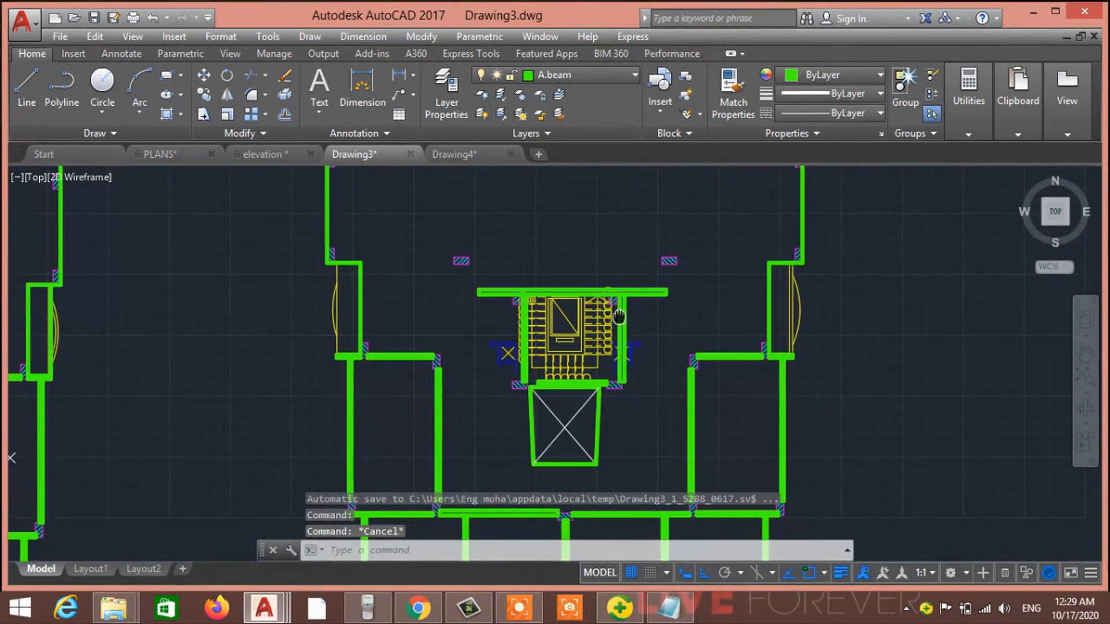
scroll(619, 314, up, 4)
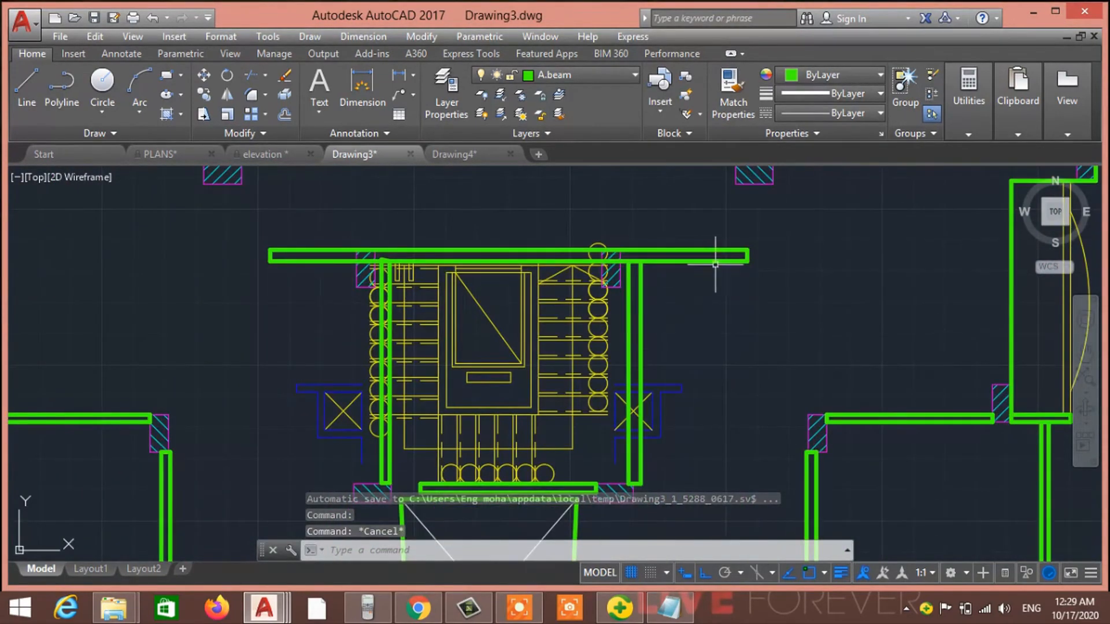
click(733, 248)
scroll(747, 260, up, 5)
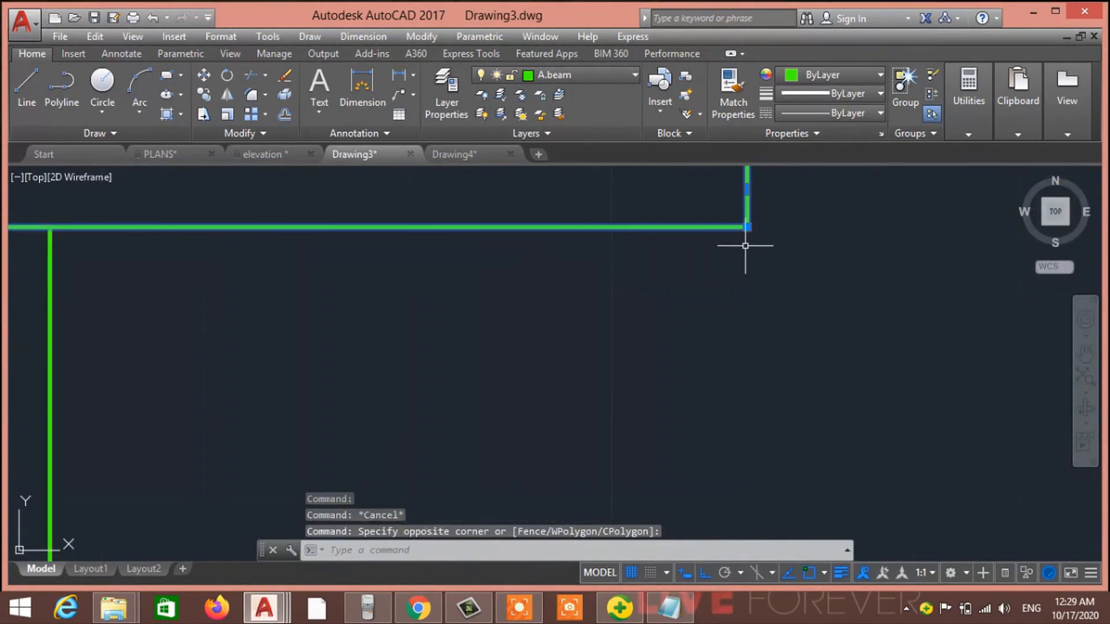
scroll(627, 240, down, 3)
middle_drag(627, 241, 878, 349)
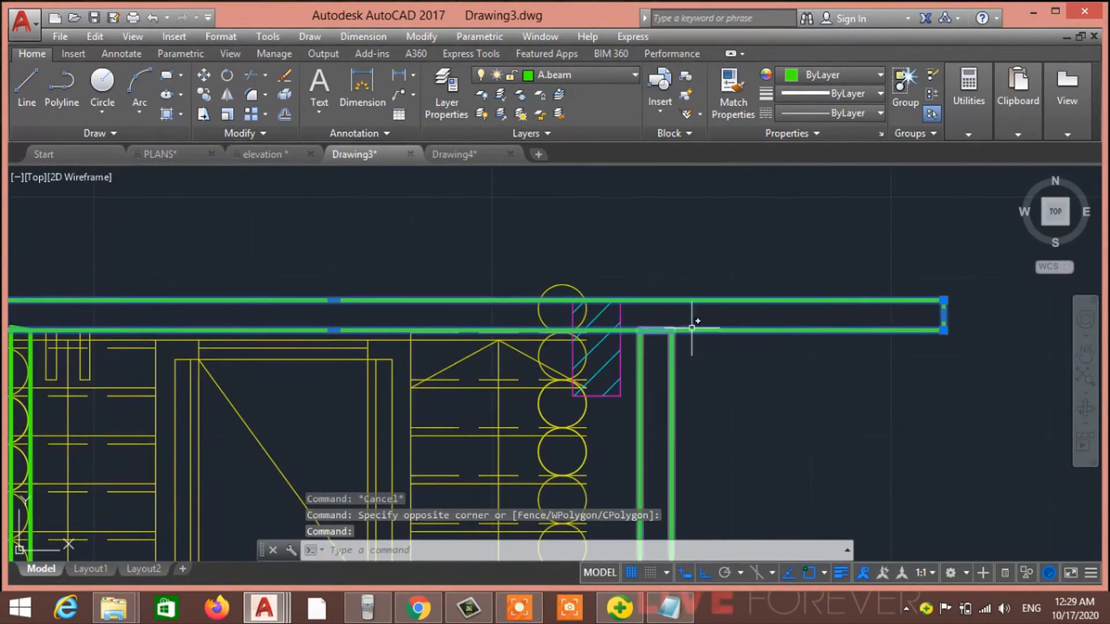
click(944, 314)
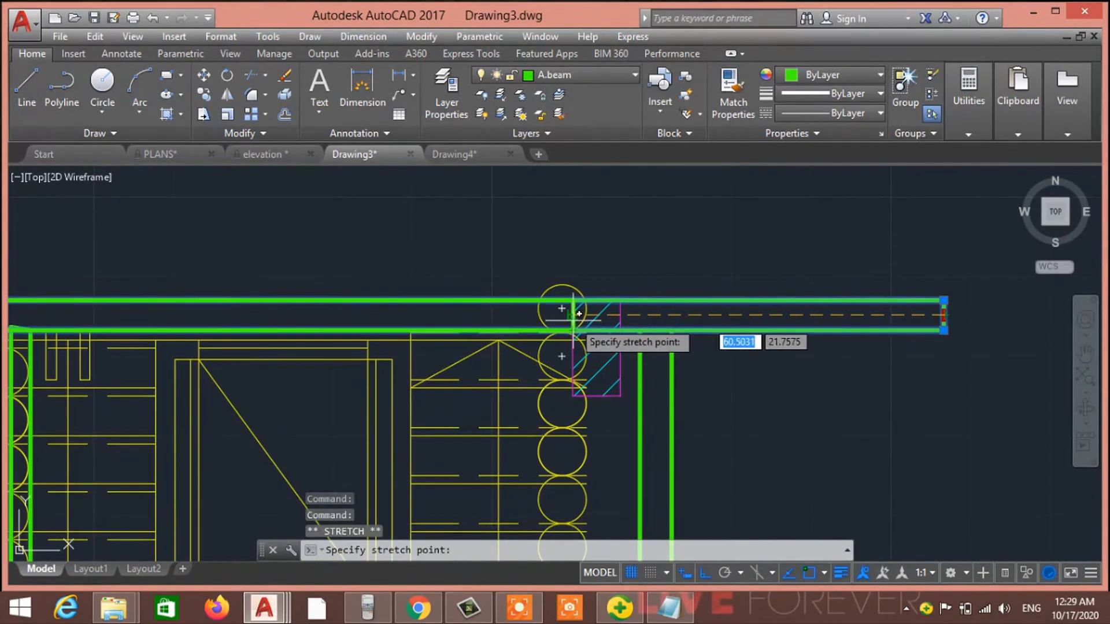
Step: Stretch the left end of the copied upper stair core beam back to the inner face of the upper left column
scroll(266, 322, down, 5)
middle_drag(265, 322, 441, 310)
scroll(454, 293, up, 3)
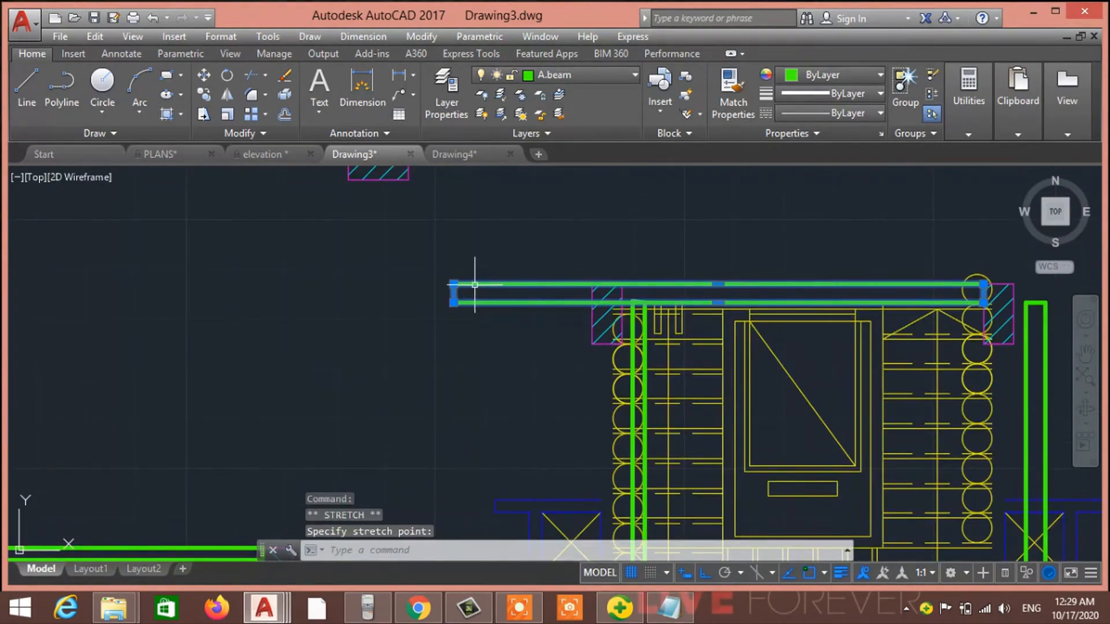
scroll(615, 289, up, 8)
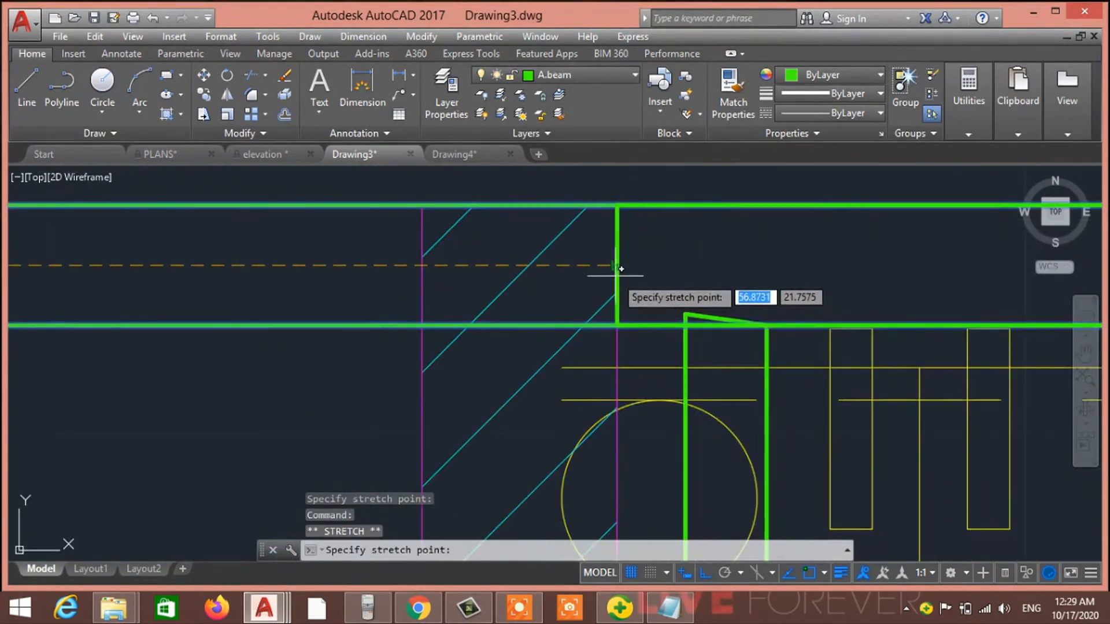
click(627, 288)
scroll(437, 231, down, 6)
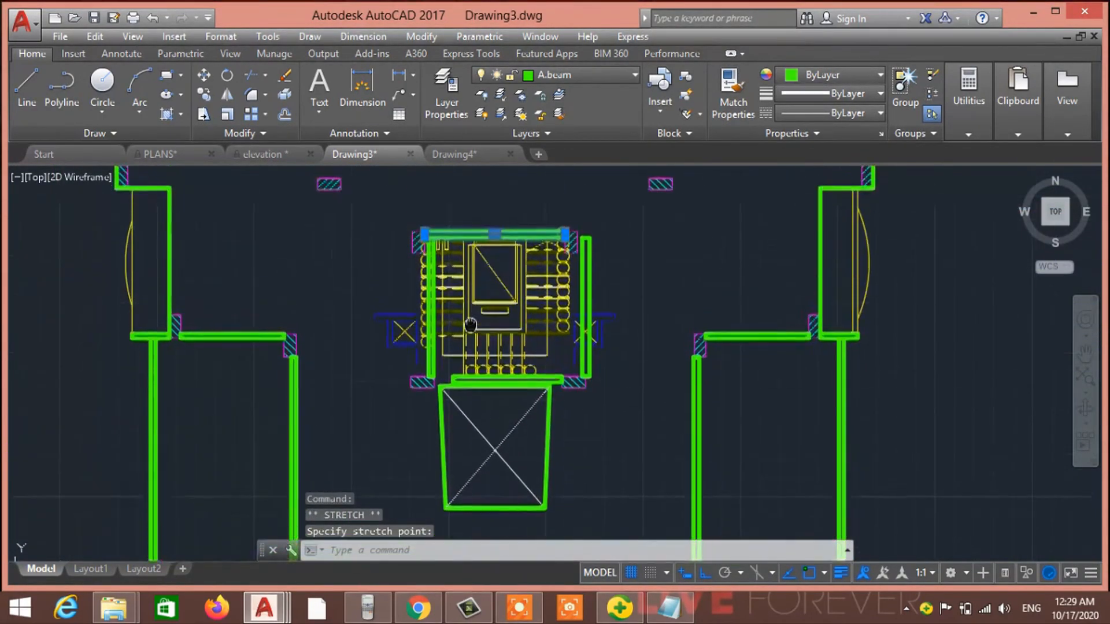
scroll(425, 313, up, 4)
scroll(425, 312, down, 4)
scroll(427, 301, up, 4)
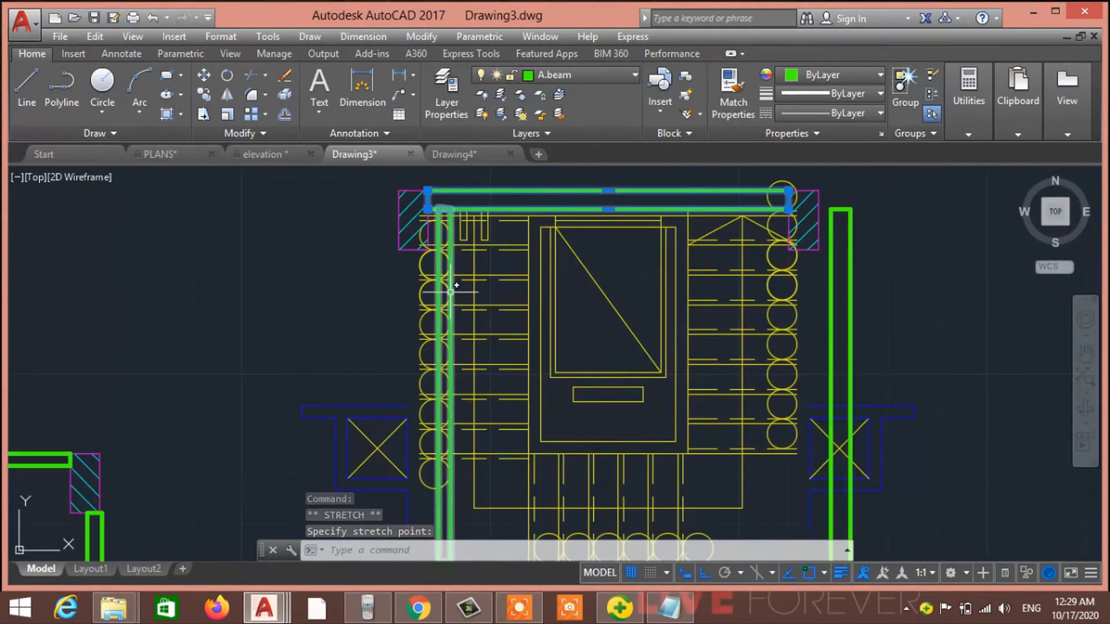
click(441, 247)
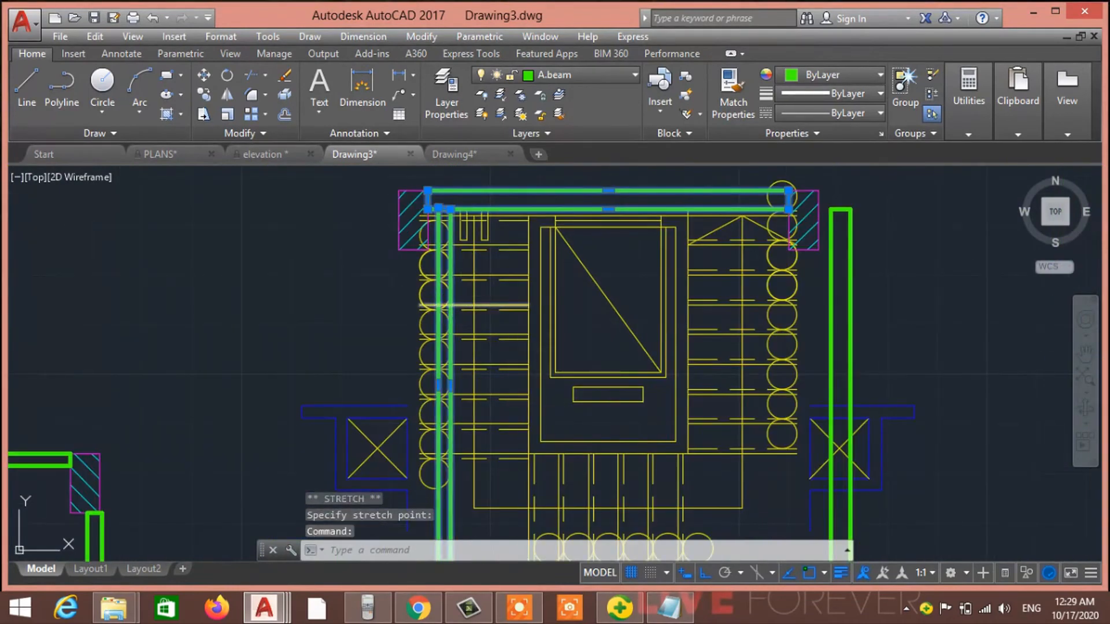
text(,)
key(Return)
scroll(463, 245, up, 4)
middle_drag(431, 266, 463, 354)
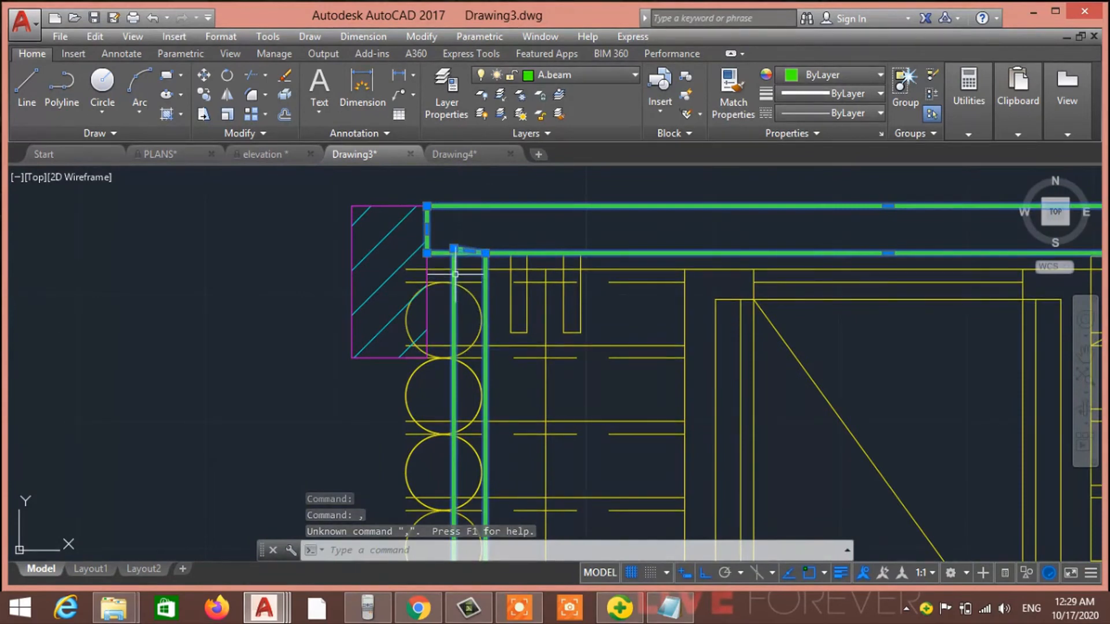
click(453, 248)
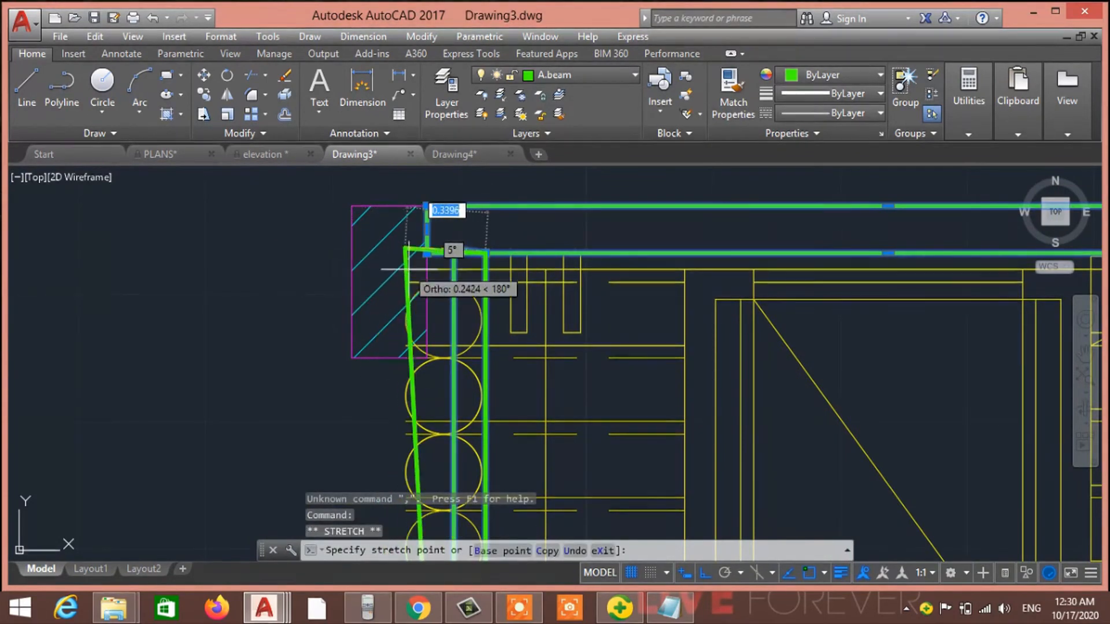
key(Escape)
key(Escape)
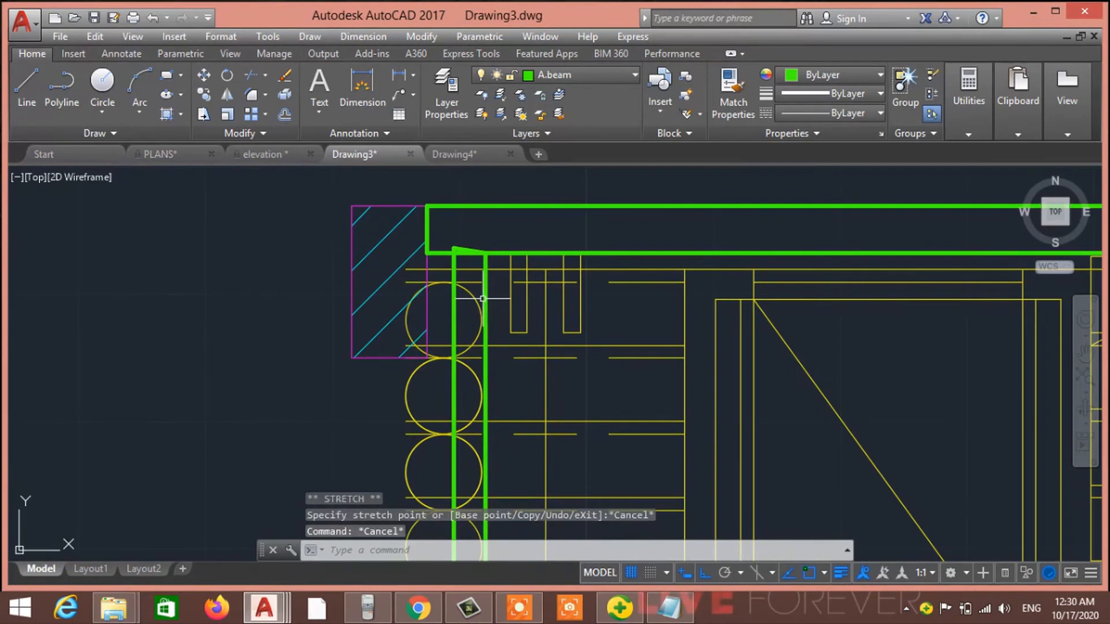
Step: Delete the two copied vertical side beams of the right-hand plan's stair core
click(482, 298)
key(Delete)
scroll(417, 330, down, 4)
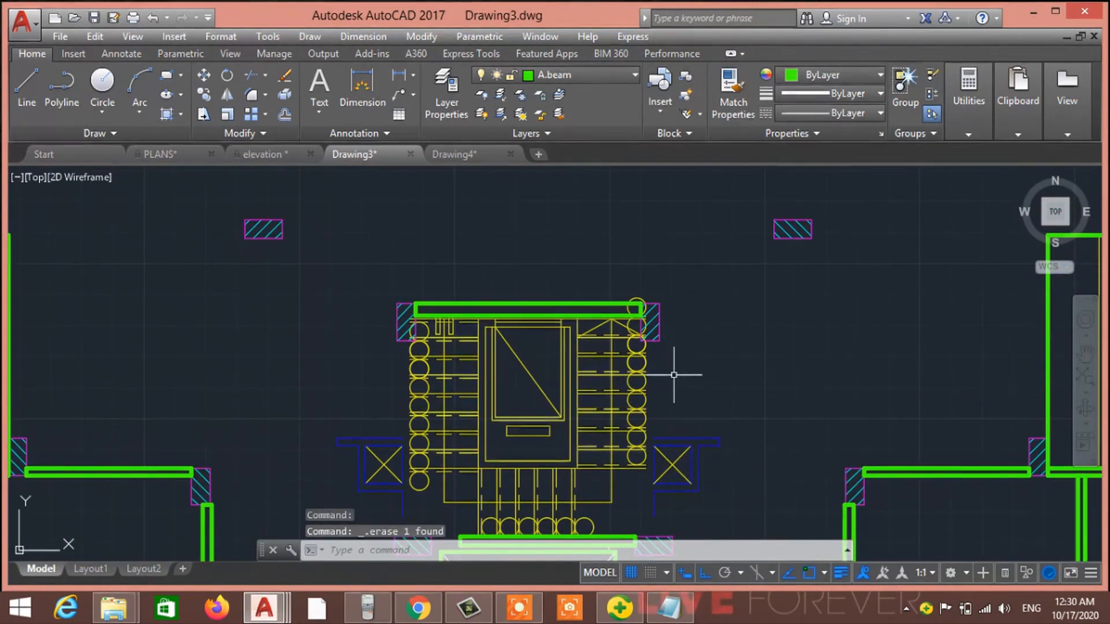
text(rec)
key(Return)
scroll(704, 324, up, 5)
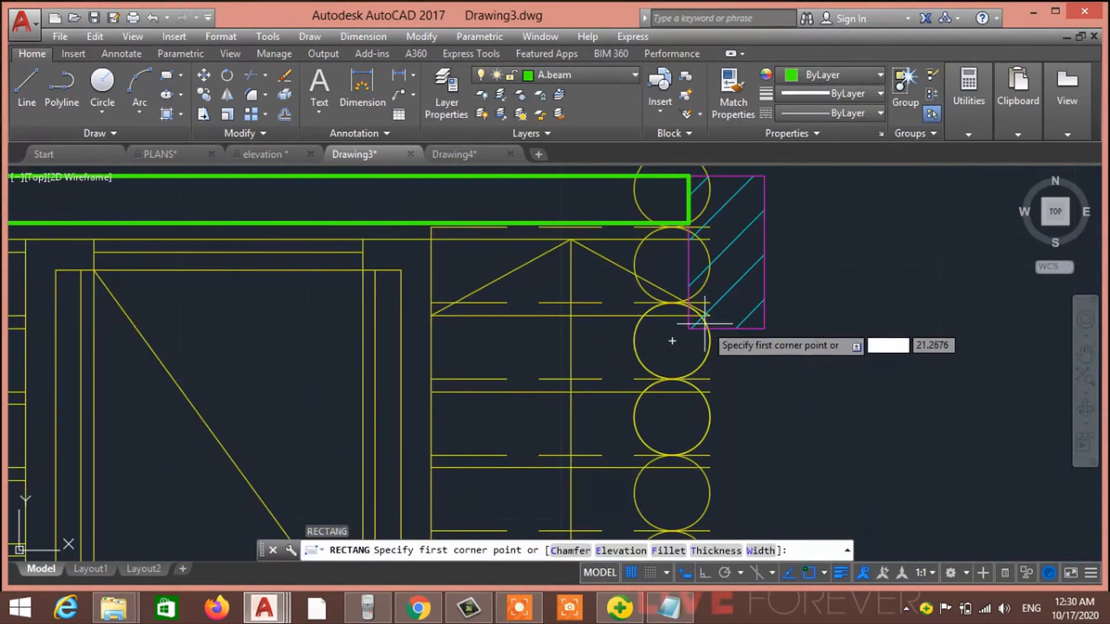
scroll(727, 329, down, 5)
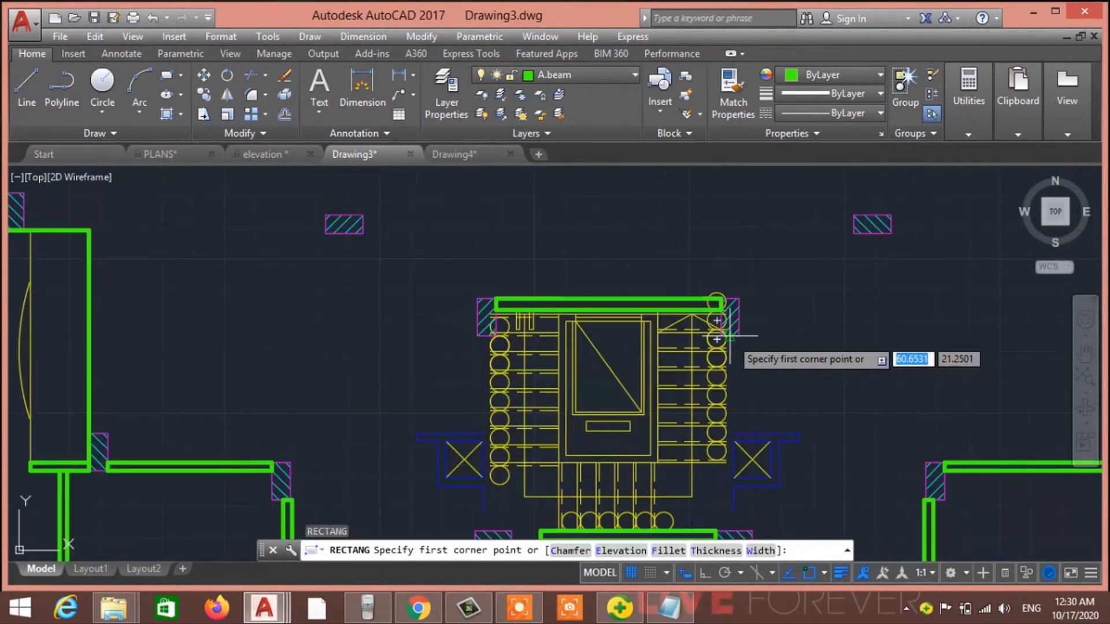
scroll(731, 341, down, 2)
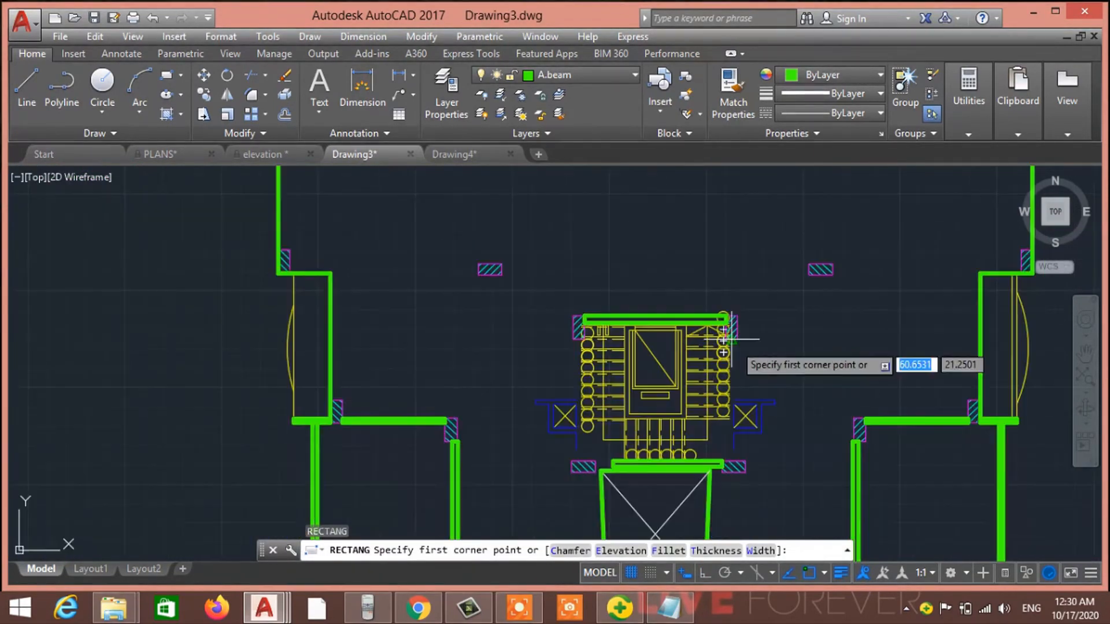
mouse_move(769, 375)
middle_down()
mouse_move(755, 345)
mouse_move(764, 362)
mouse_move(649, 262)
mouse_move(687, 414)
middle_up()
scroll(737, 332, up, 6)
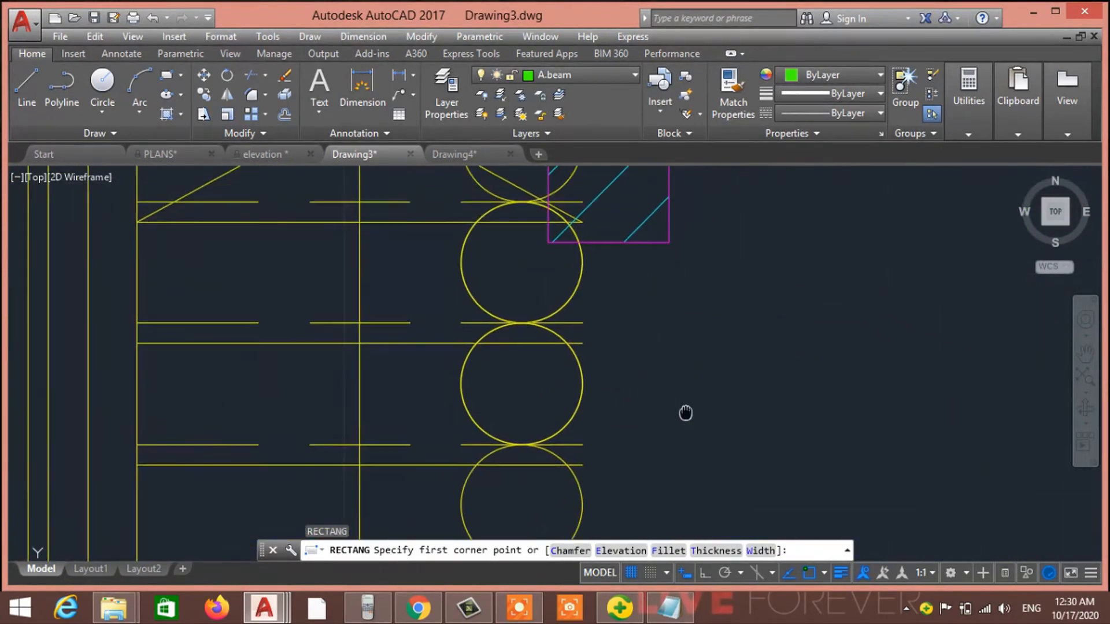
click(548, 245)
scroll(628, 330, down, 5)
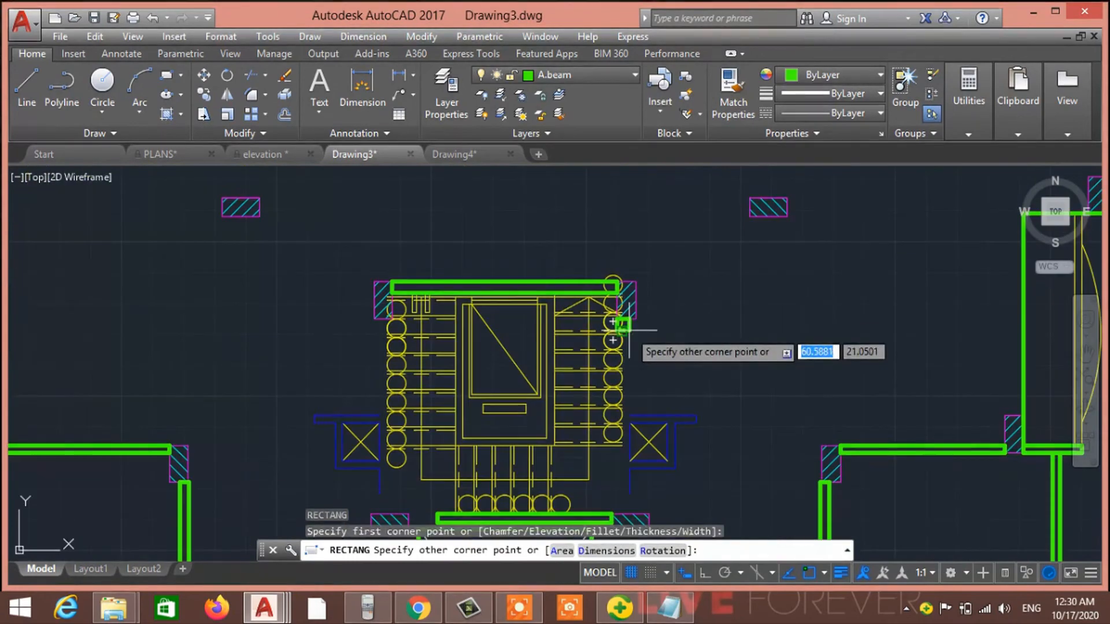
key(Escape)
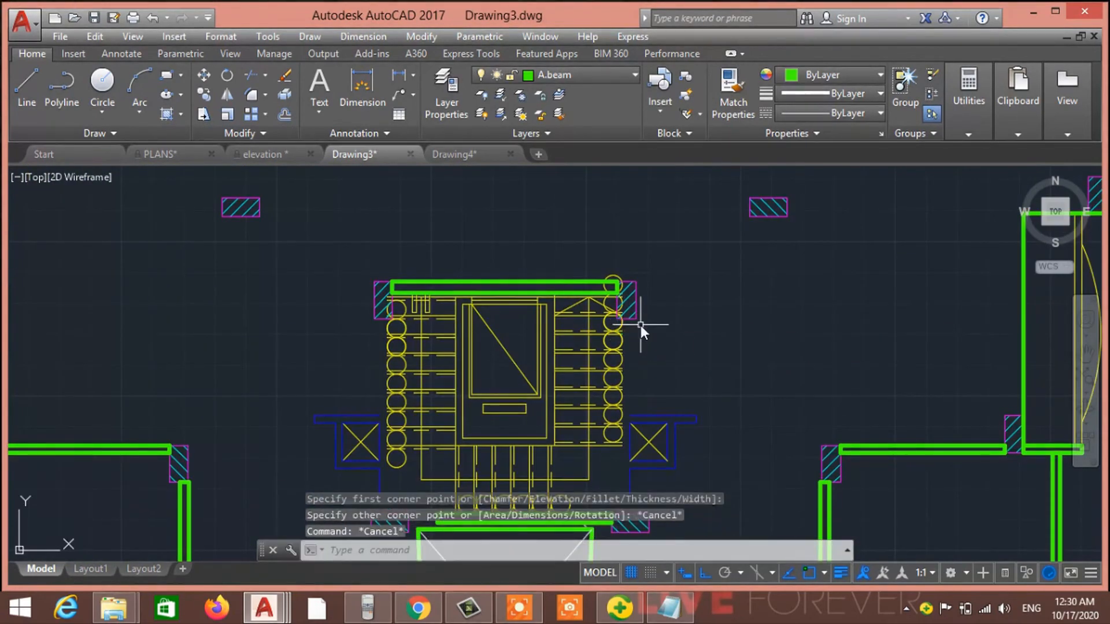
Step: Draw a narrow rectangular beam from the upper right stair core column's lower outer corner down to the lower right column's upper edge
text(rec)
key(Return)
click(636, 318)
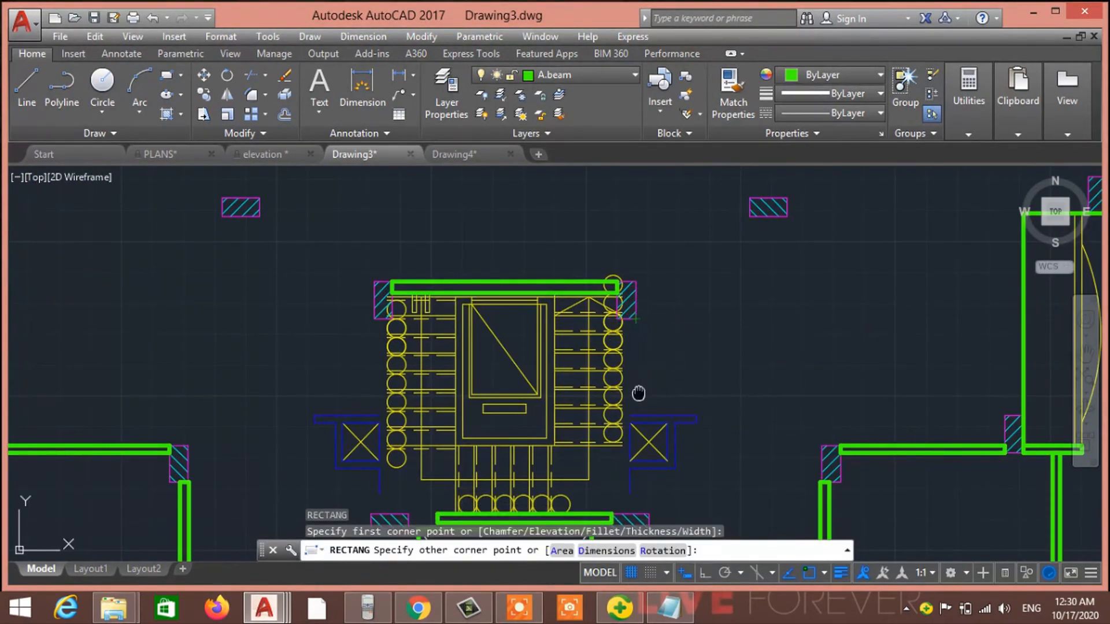
mouse_move(636, 487)
middle_down()
mouse_move(627, 403)
mouse_move(676, 406)
middle_up()
scroll(631, 409, up, 4)
click(606, 459)
scroll(565, 398, down, 4)
Step: Draw a rectangular beam from the upper left stair core column's lower outer corner down to the lower left column's upper edge
text(rec)
key(Return)
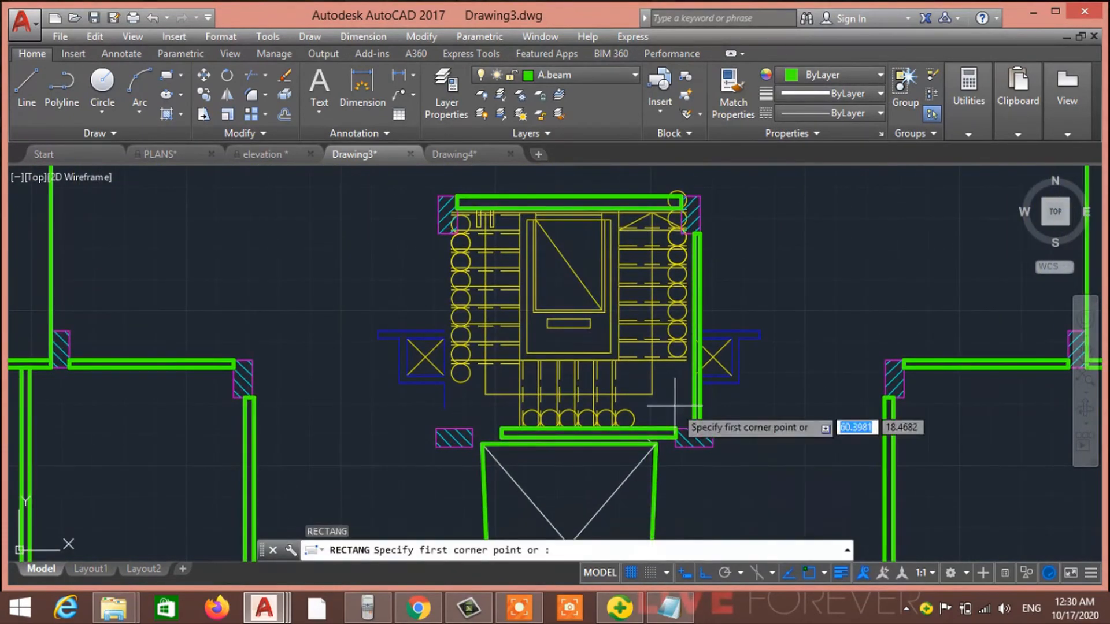
scroll(468, 249, up, 5)
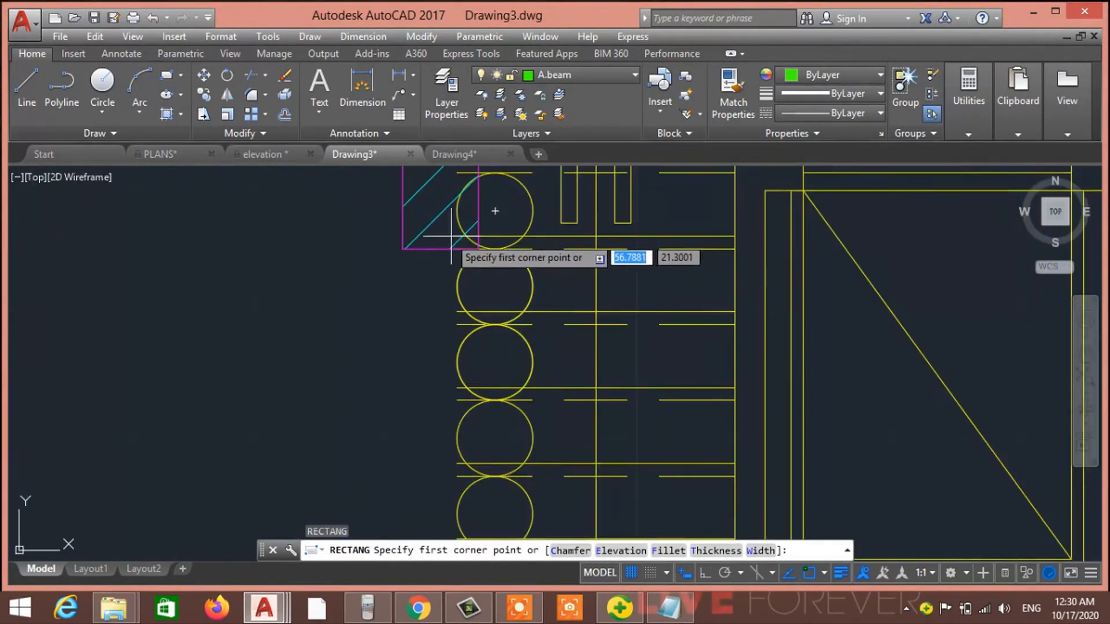
click(403, 249)
scroll(446, 342, down, 2)
middle_drag(446, 342, 433, 209)
middle_drag(428, 393, 416, 113)
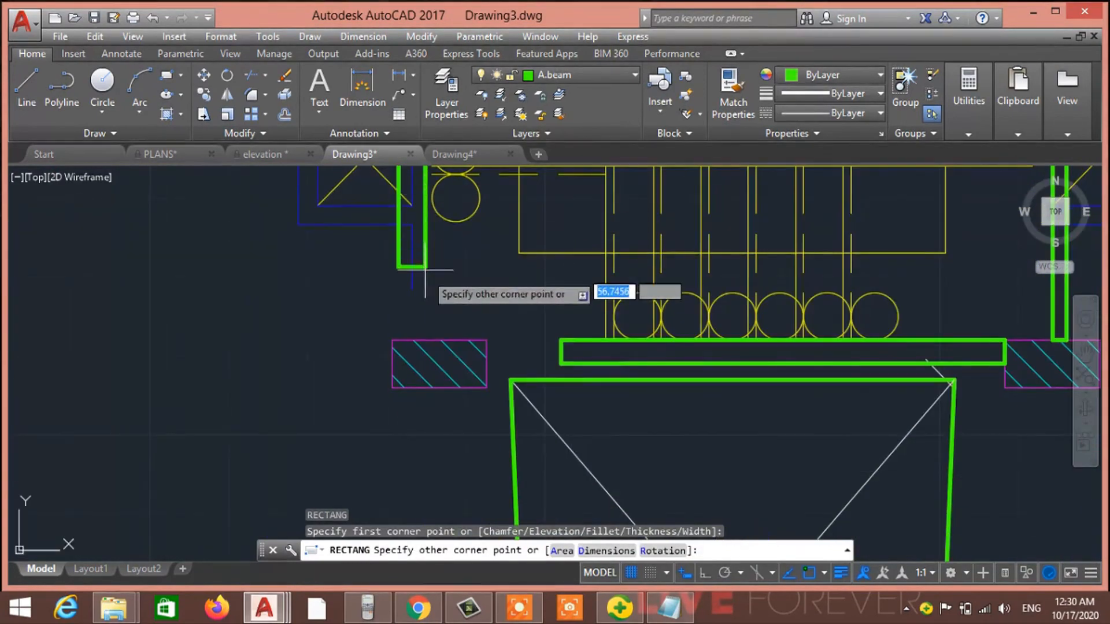
click(440, 340)
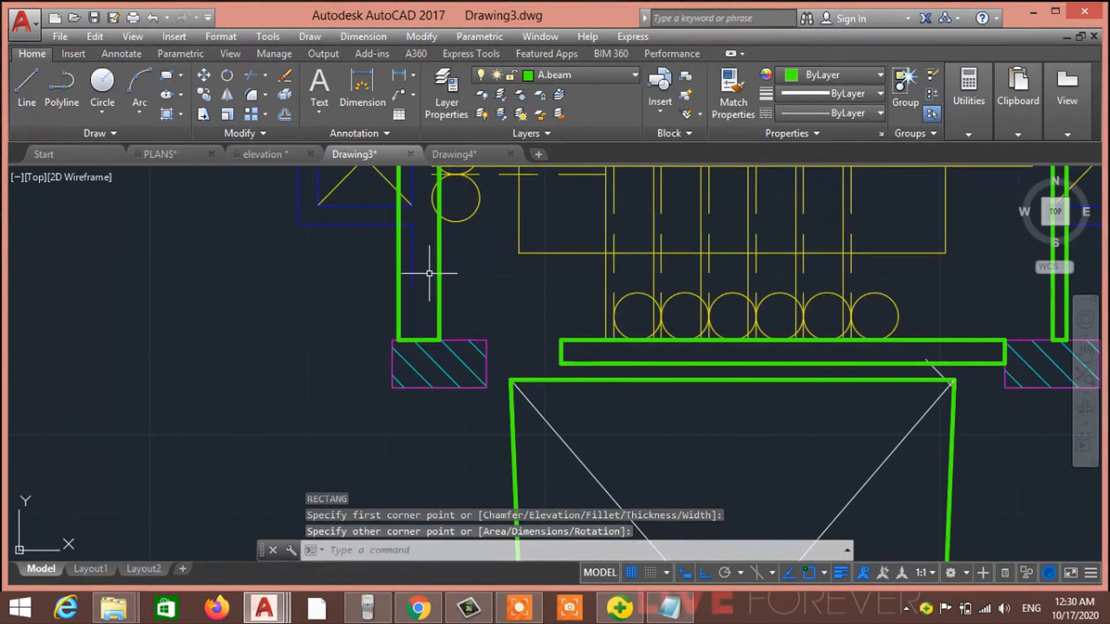
key(Escape)
key(Escape)
scroll(431, 278, down, 5)
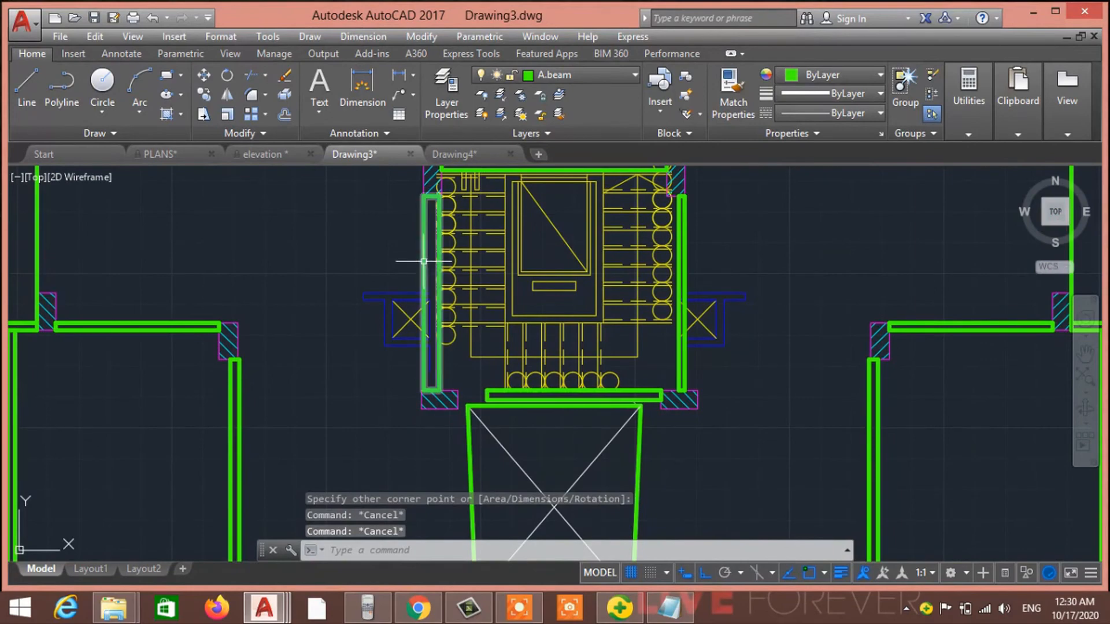
Step: Move the left vertical stair core beam inward so its outer edge aligns with the inner side of the adjacent crossed shaft
text(m)
key(Return)
scroll(429, 272, up, 8)
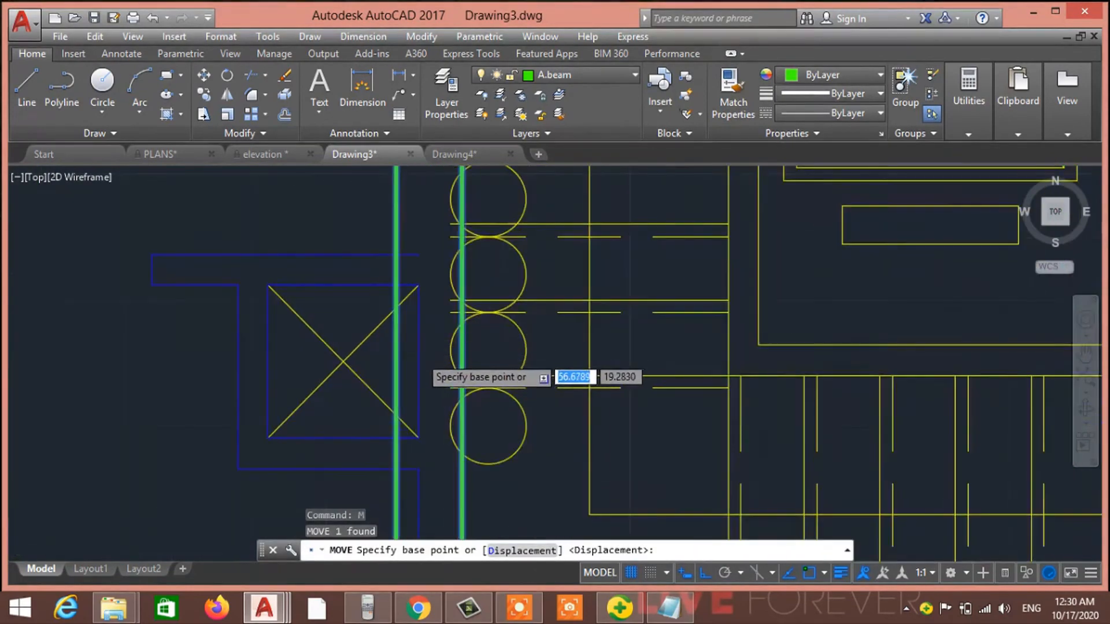
click(380, 361)
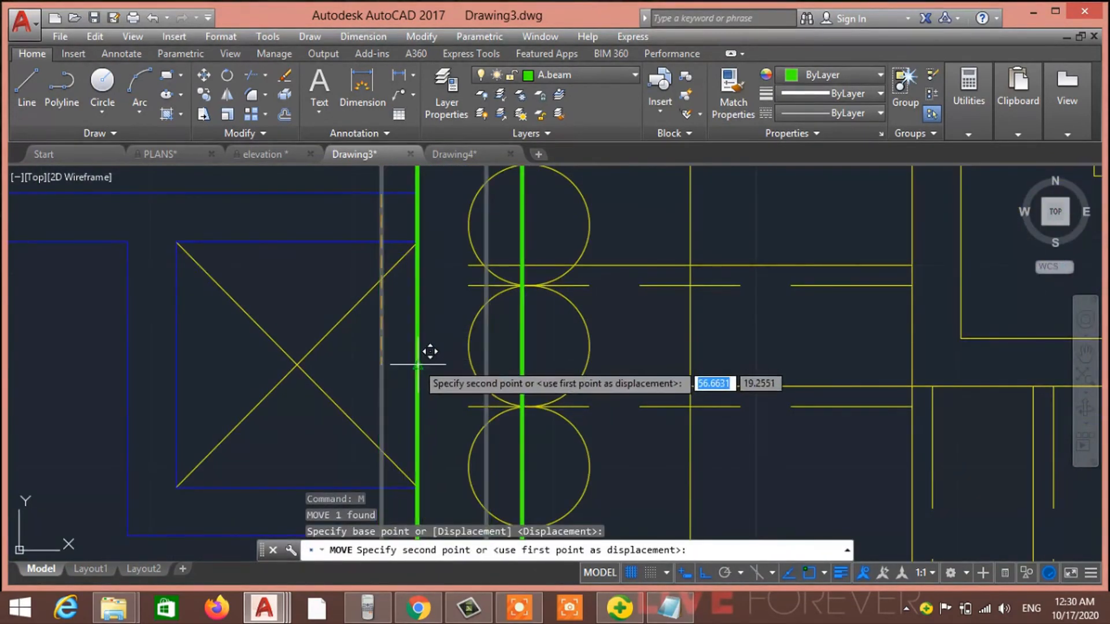
click(426, 361)
scroll(449, 363, down, 4)
key(Escape)
key(Escape)
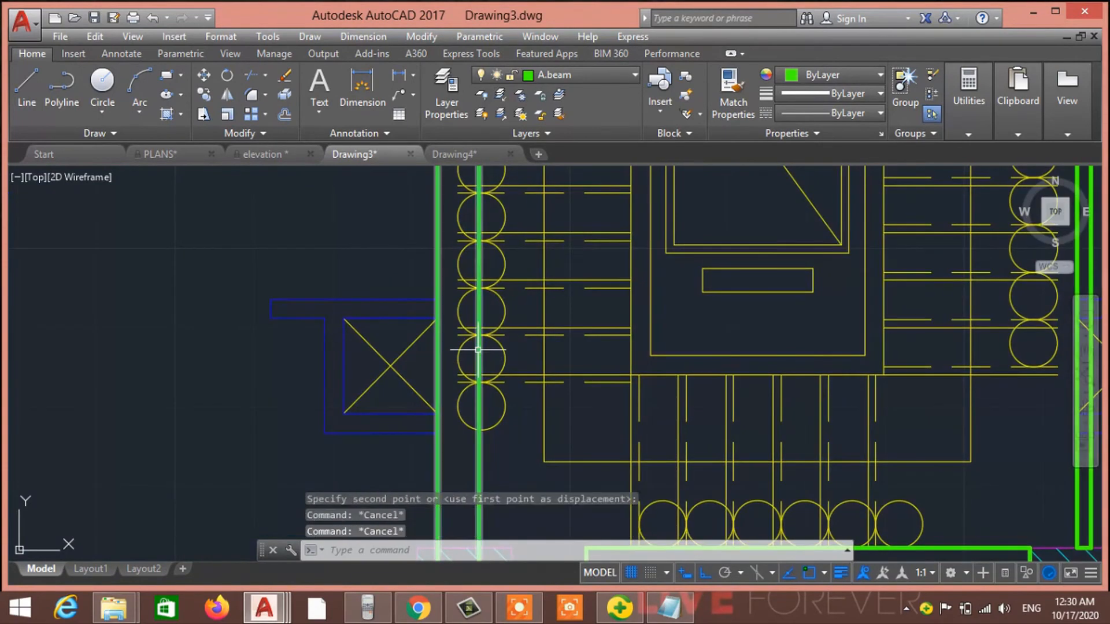
Step: Stretch the left vertical beam's inner edge back to the outer side of the stair's column of circles
click(479, 350)
click(479, 363)
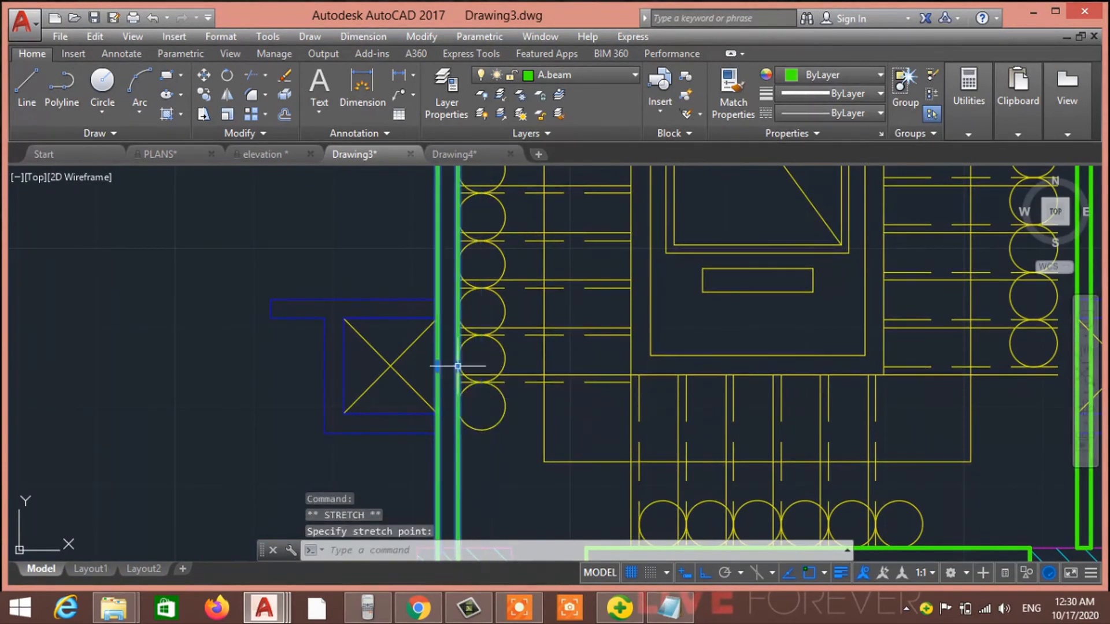
scroll(478, 363, down, 5)
key(Escape)
key(Escape)
scroll(447, 364, up, 4)
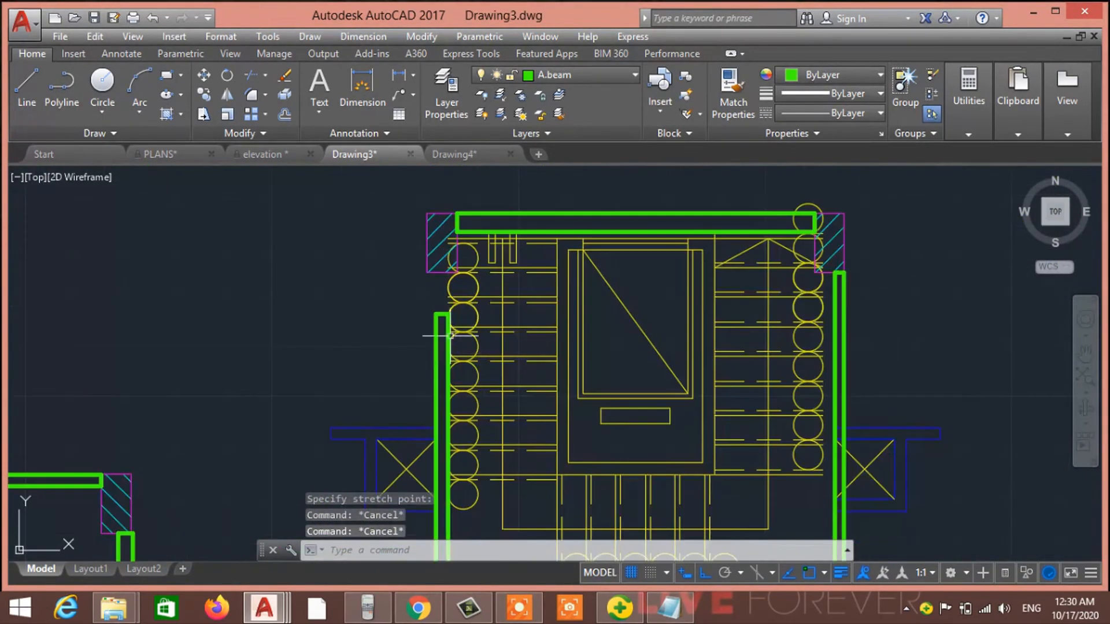
Step: Move the left vertical beam straight up until its upper end meets the upper left column's lower edge
click(438, 316)
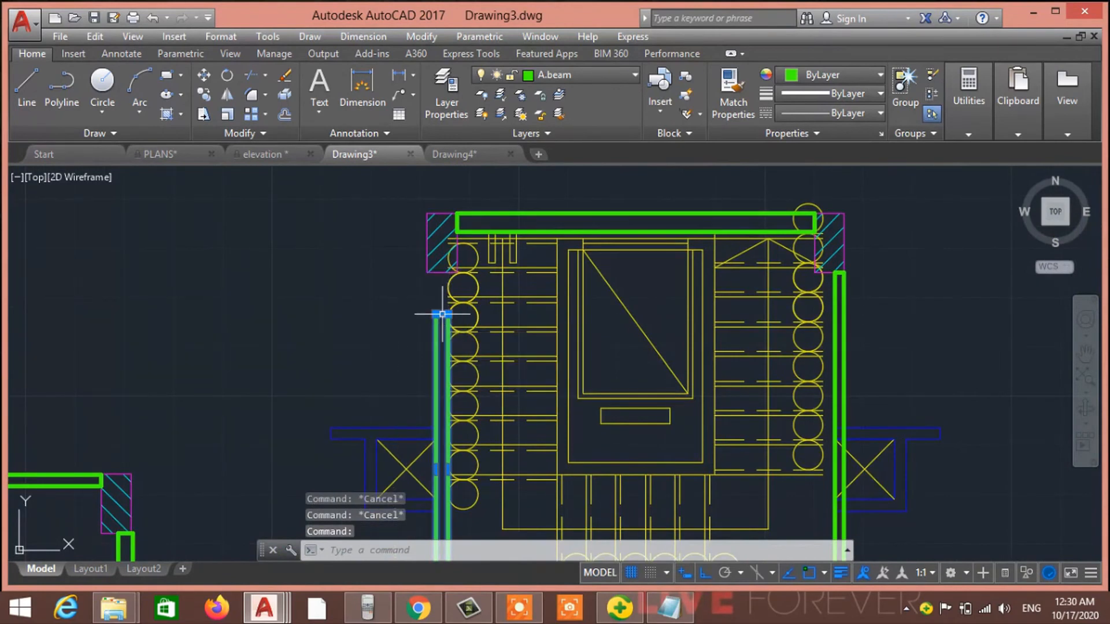
mouse_move(443, 314)
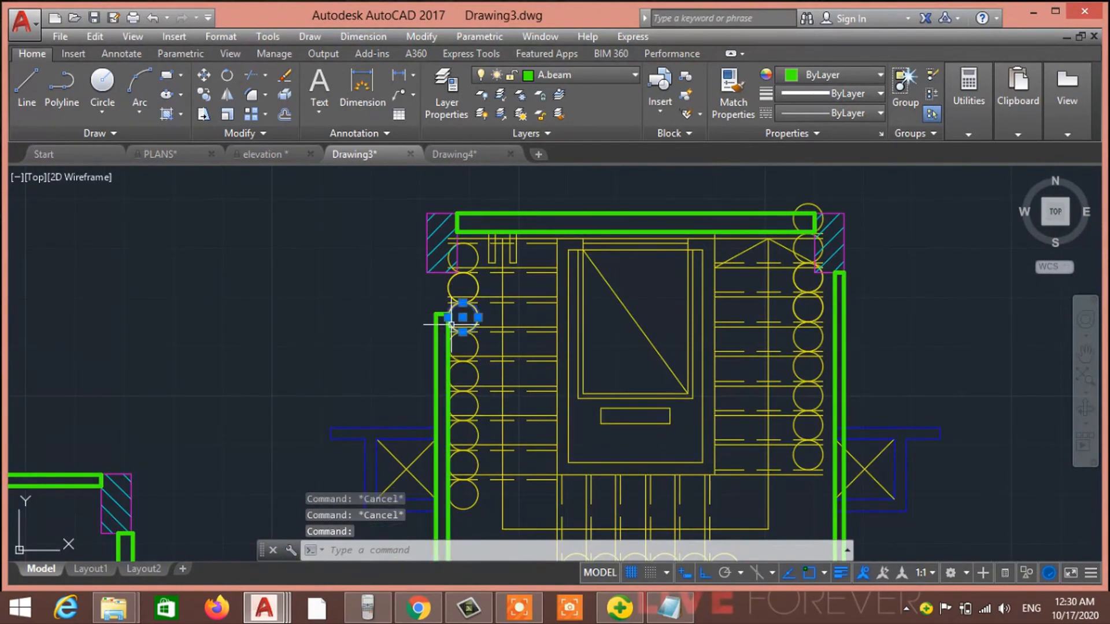
key(Escape)
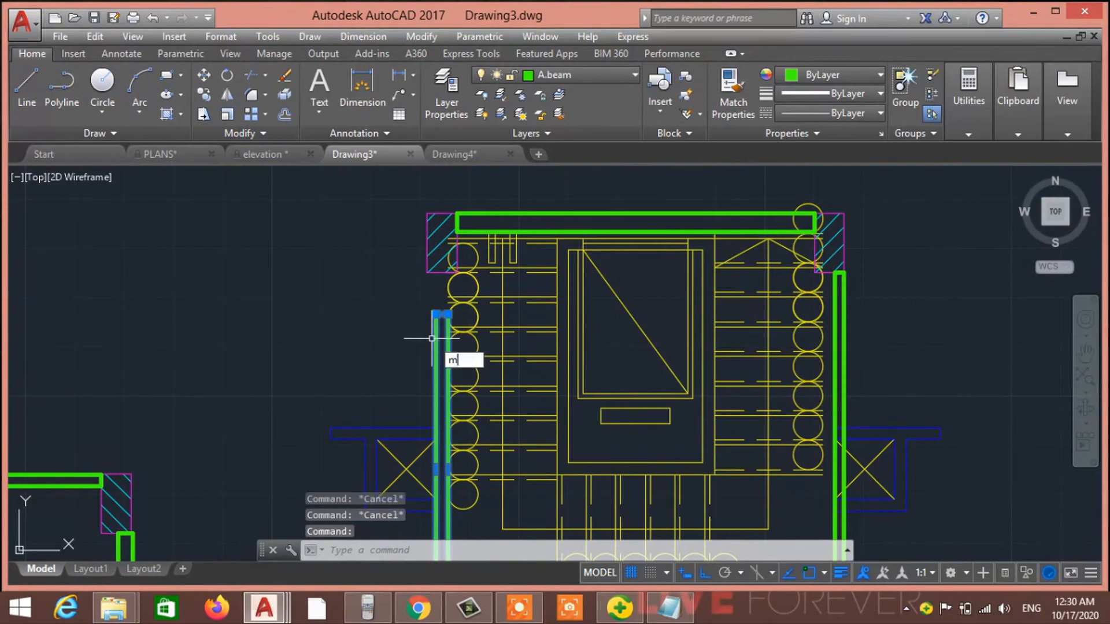
key(Return)
scroll(442, 319, up, 4)
click(440, 281)
scroll(441, 283, down, 3)
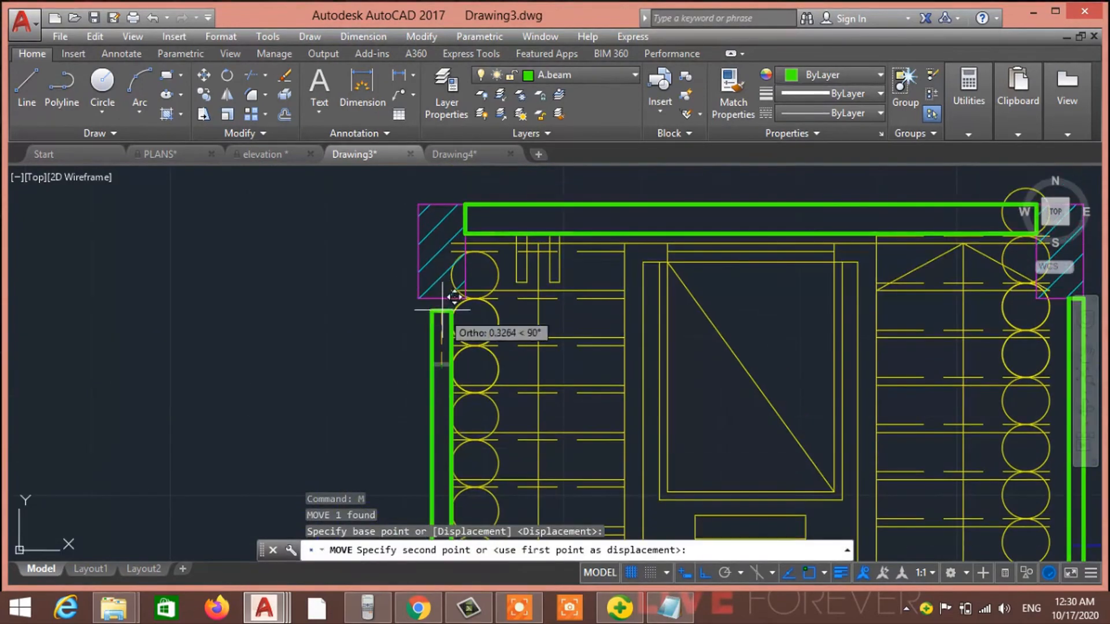
key(Escape)
scroll(446, 313, down, 4)
scroll(489, 372, up, 1)
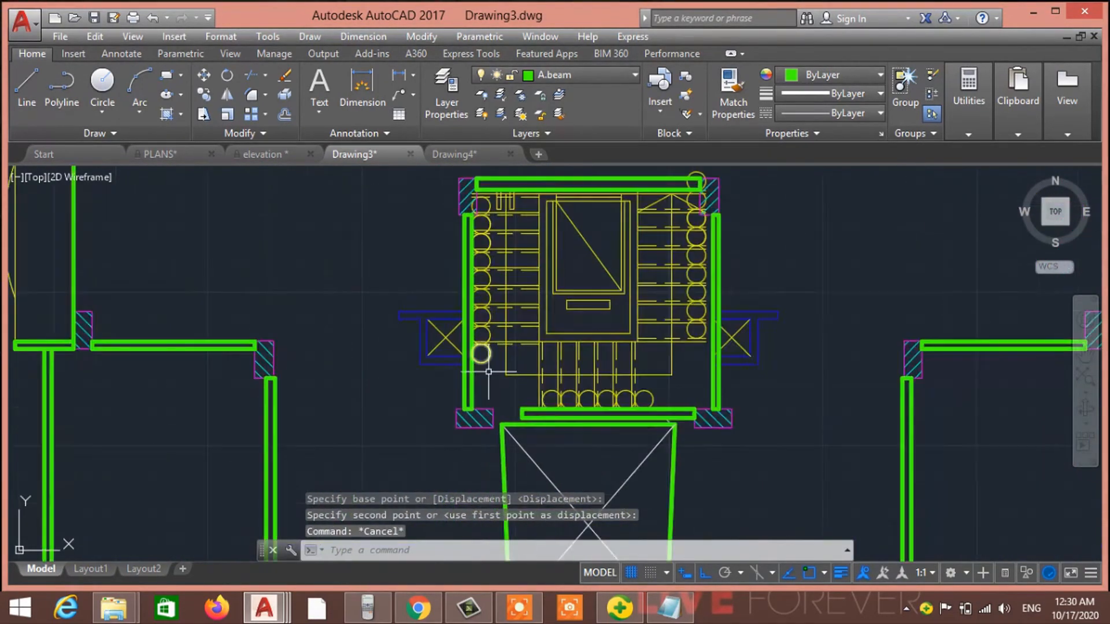
Step: Stretch the left end of the lower horizontal stair core beam to the inner face of the lower left column
scroll(492, 399, up, 8)
click(679, 436)
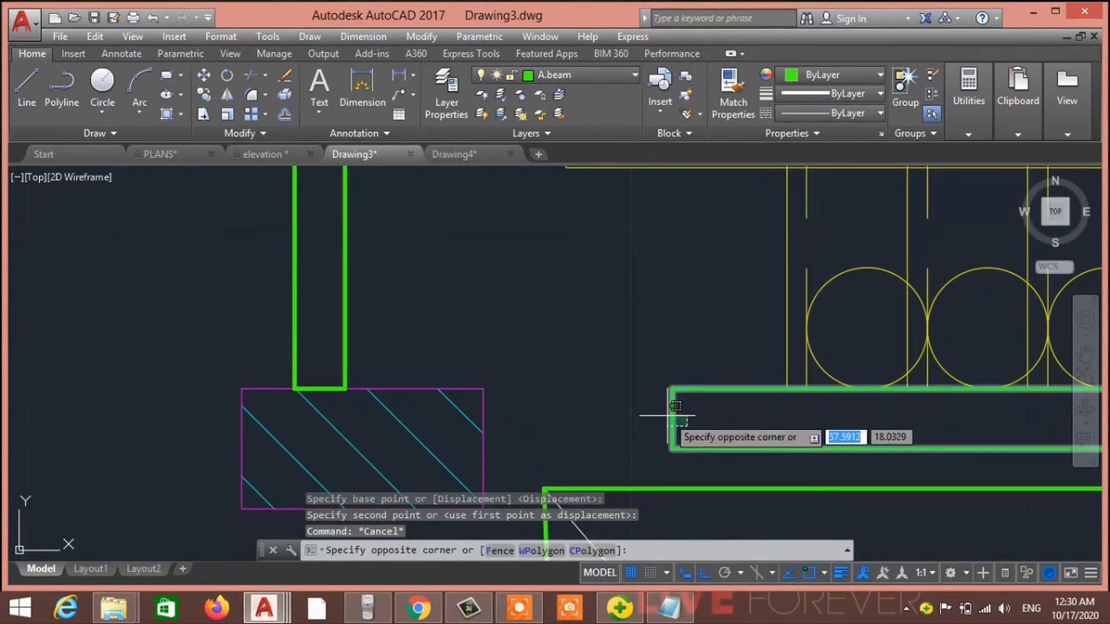
click(666, 415)
click(672, 419)
scroll(483, 414, down, 5)
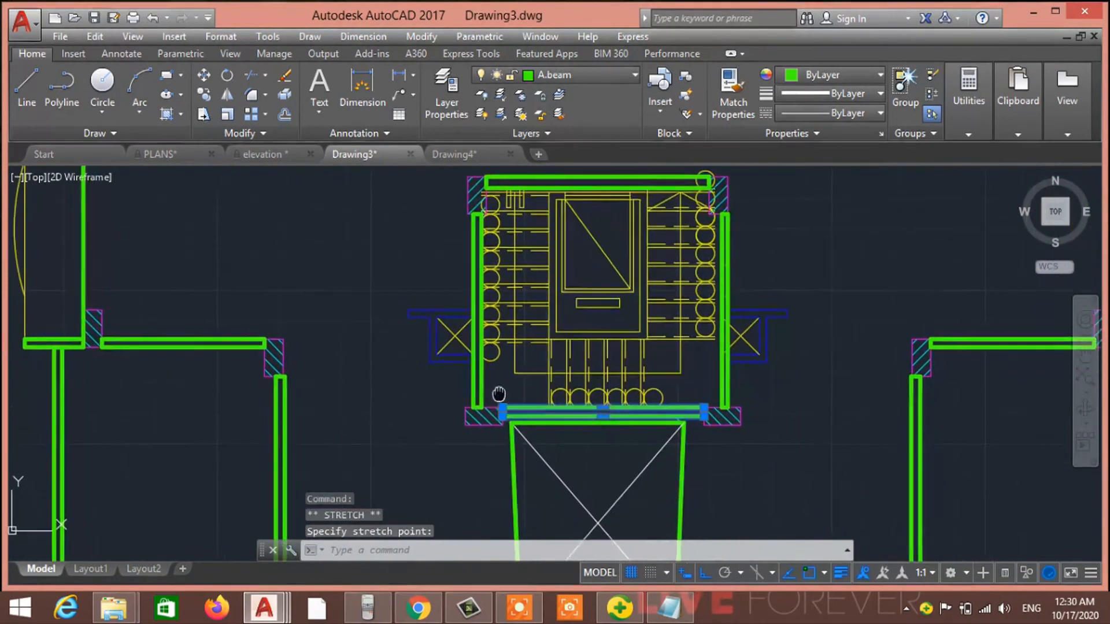
scroll(488, 305, up, 3)
scroll(549, 361, down, 7)
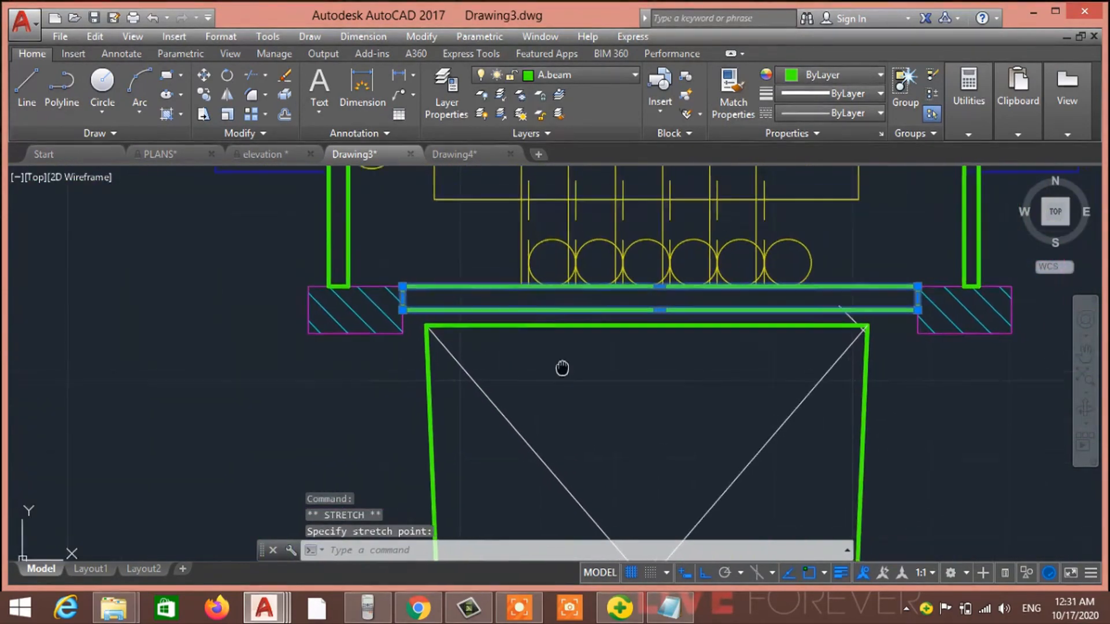
scroll(572, 399, up, 3)
scroll(572, 399, up, 3)
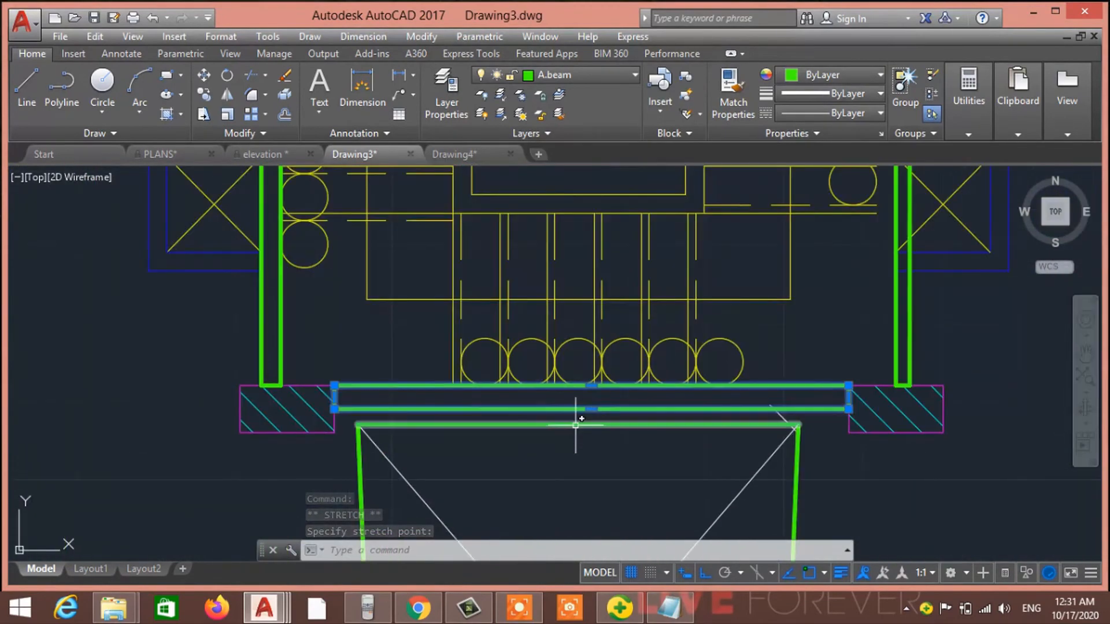
click(577, 420)
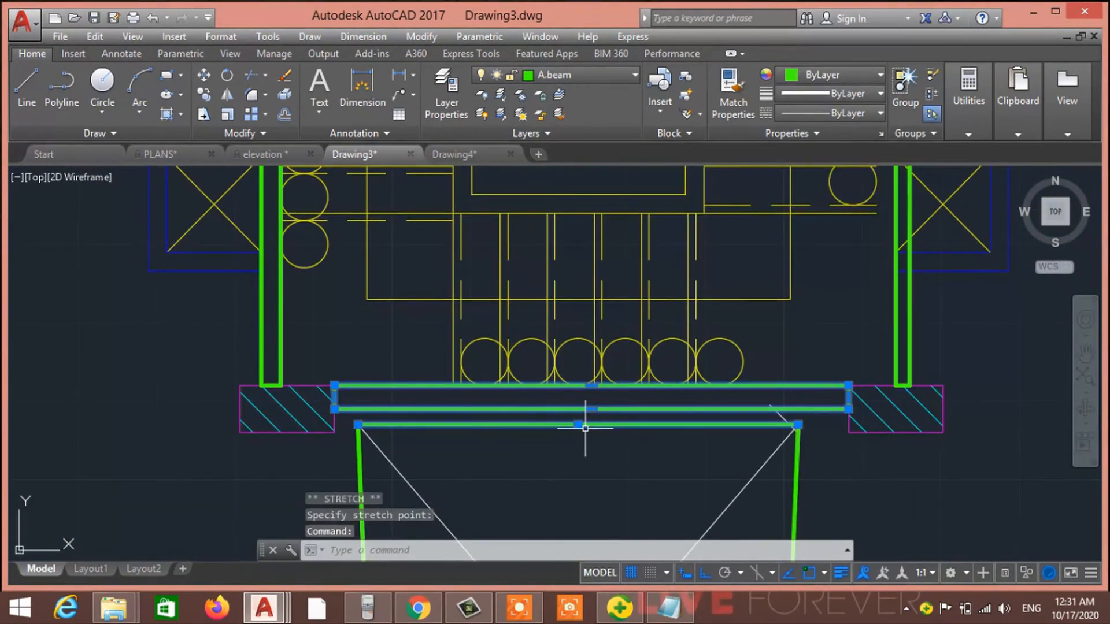
text(m)
key(Return)
scroll(575, 413, up, 6)
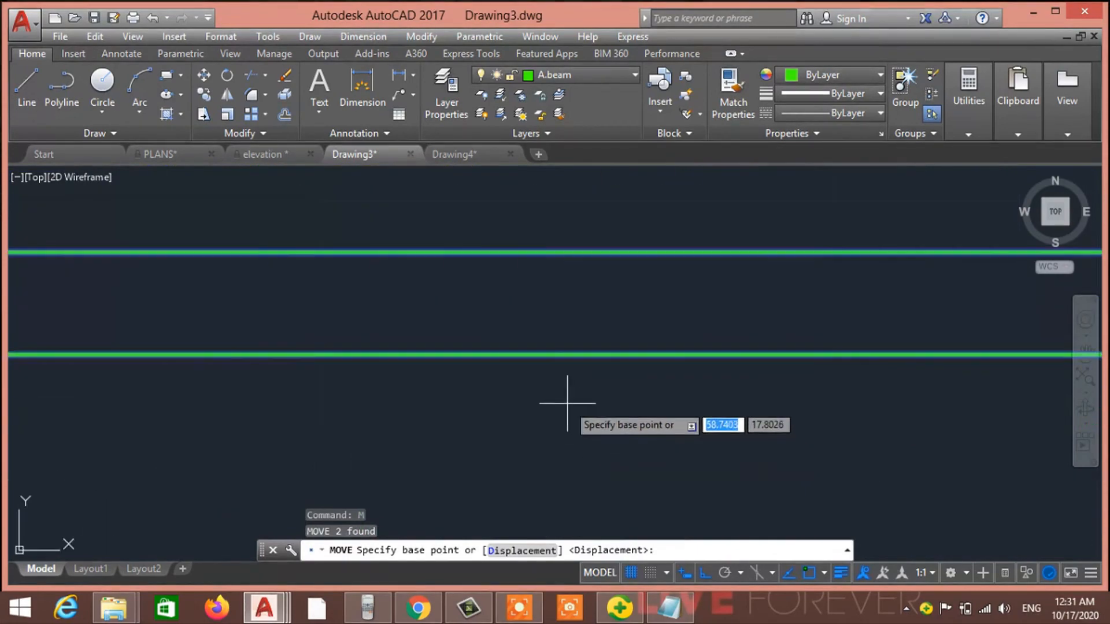
scroll(569, 399, down, 4)
key(Escape)
key(Escape)
key(Escape)
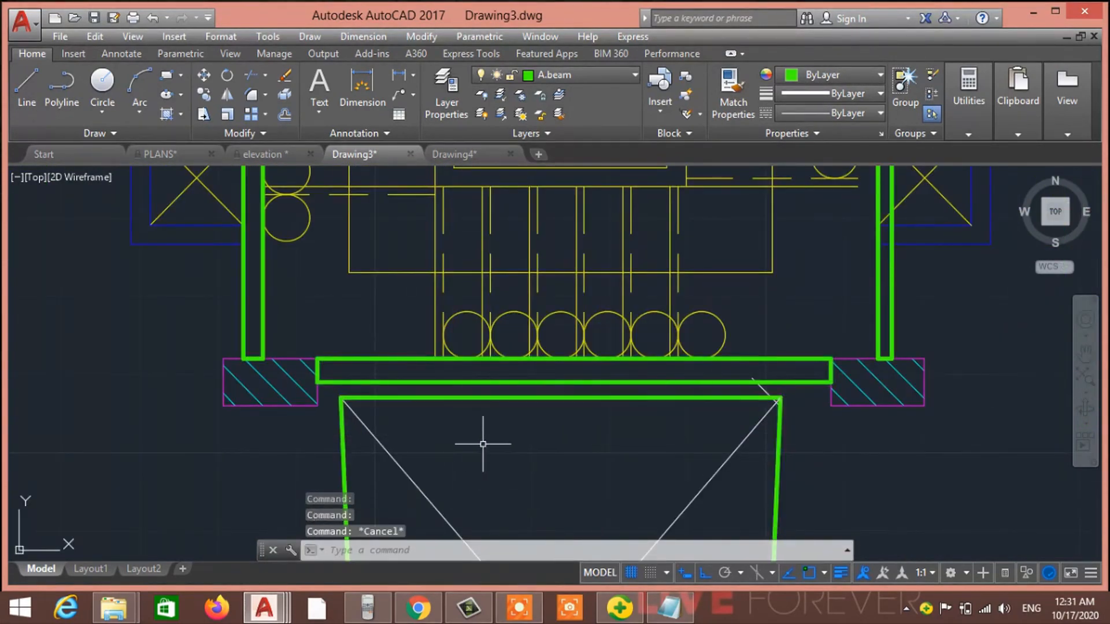
key(Escape)
Step: Examine the beams around the right-hand plan's stair core and compare the layouts of both floor plans
scroll(558, 444, down, 8)
middle_drag(615, 418, 564, 290)
middle_drag(548, 205, 540, 287)
scroll(540, 287, up, 6)
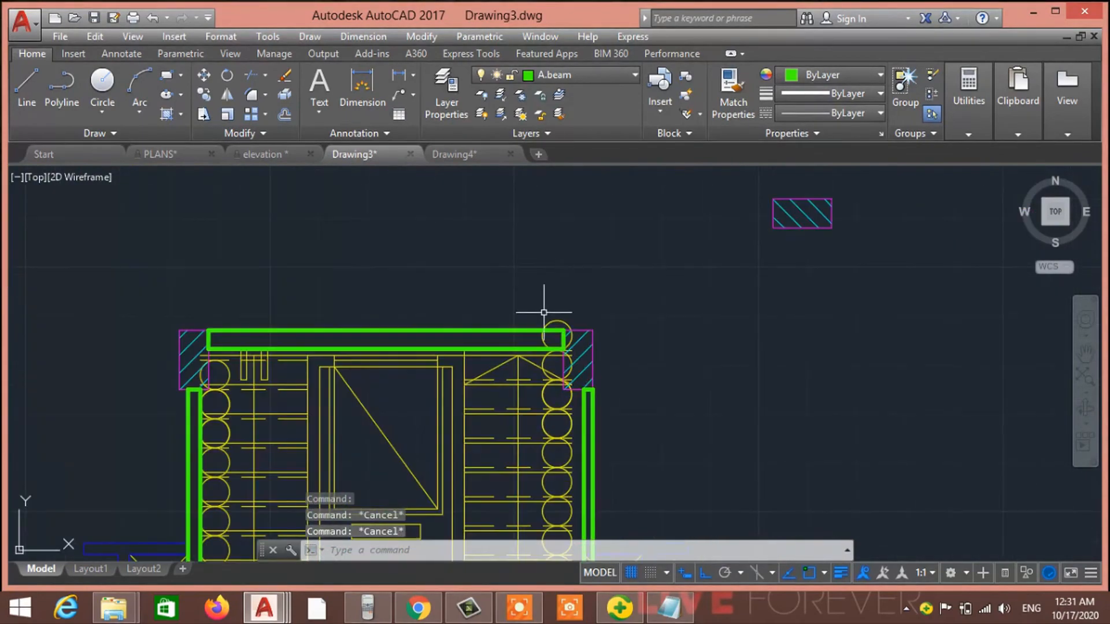
scroll(581, 357, down, 4)
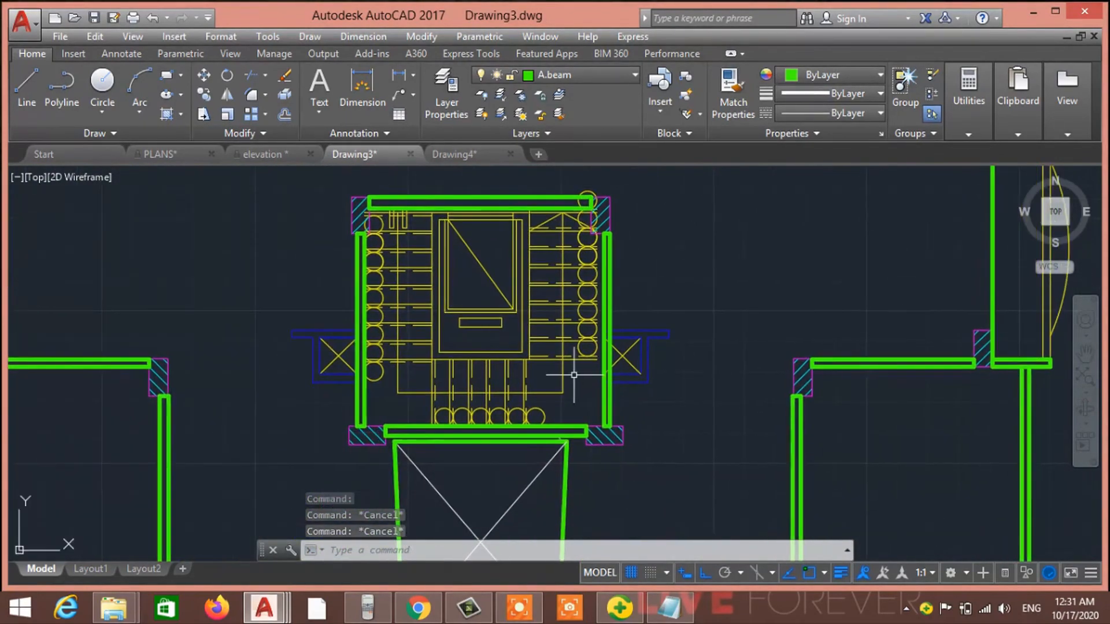
scroll(630, 319, down, 8)
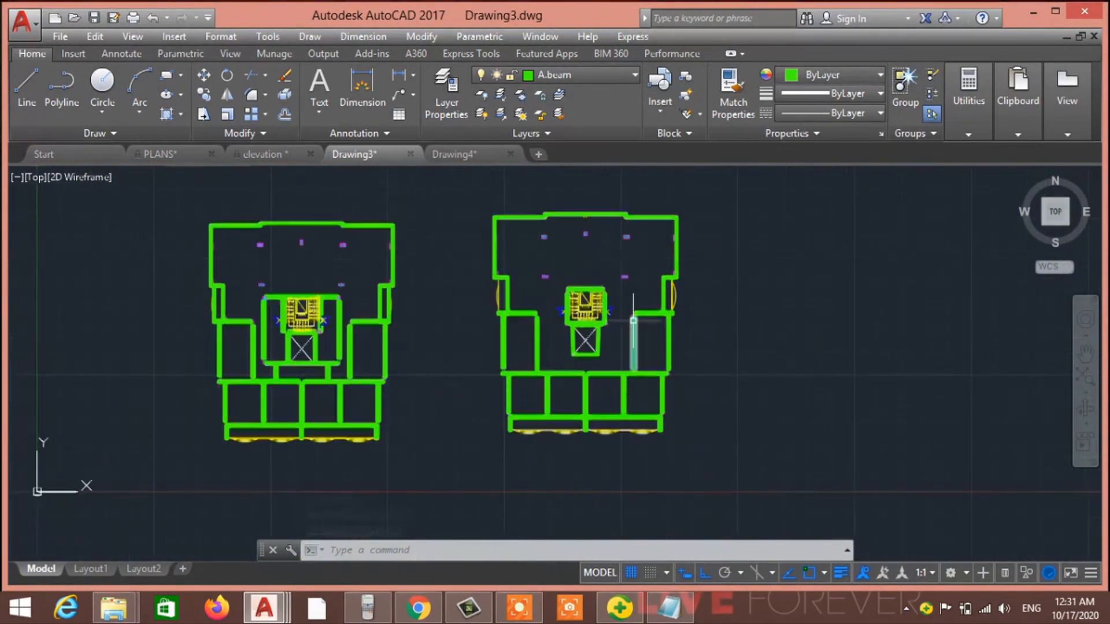
scroll(630, 317, up, 6)
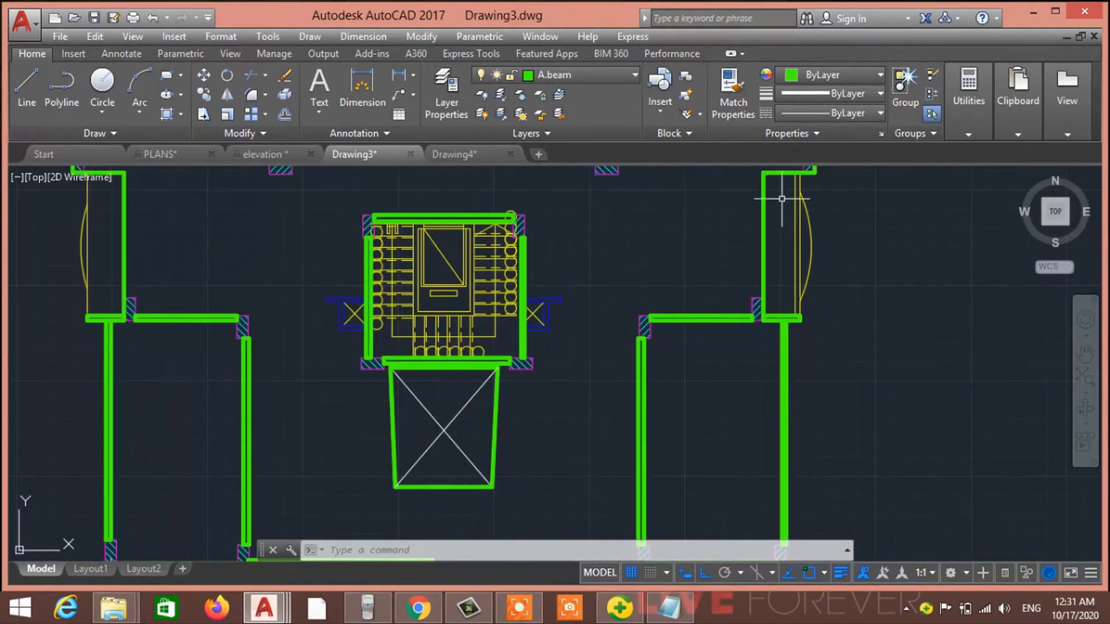
middle_drag(684, 266, 566, 335)
scroll(712, 378, up, 7)
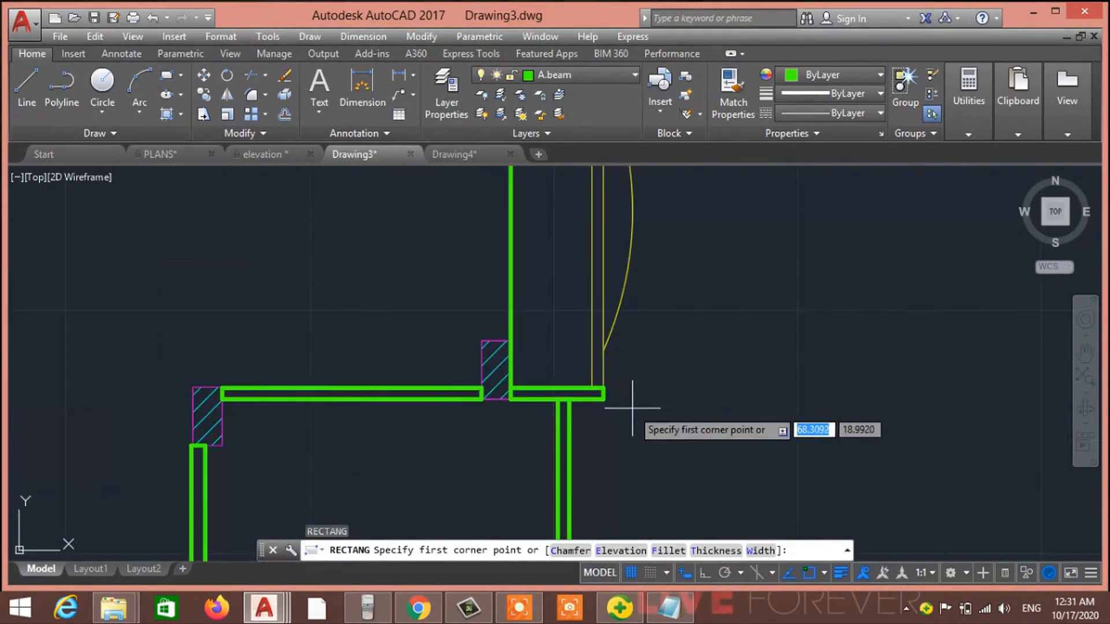
click(596, 379)
middle_drag(596, 379, 636, 529)
key(Escape)
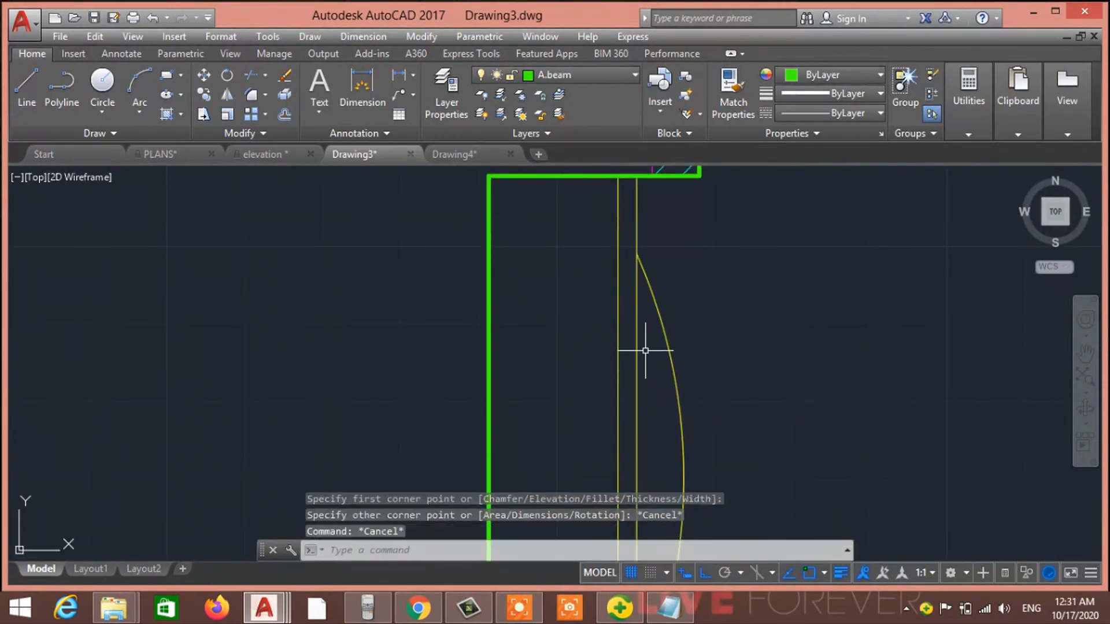
Step: Draw a beam line along the straight outer edge of the right-hand plan's right bow window, between its lower and upper beams
key(Return)
middle_drag(592, 420, 597, 258)
middle_drag(655, 405, 627, 285)
click(614, 484)
middle_drag(614, 366, 650, 540)
scroll(616, 500, down, 2)
click(652, 386)
key(Escape)
key(Escape)
scroll(614, 483, down, 5)
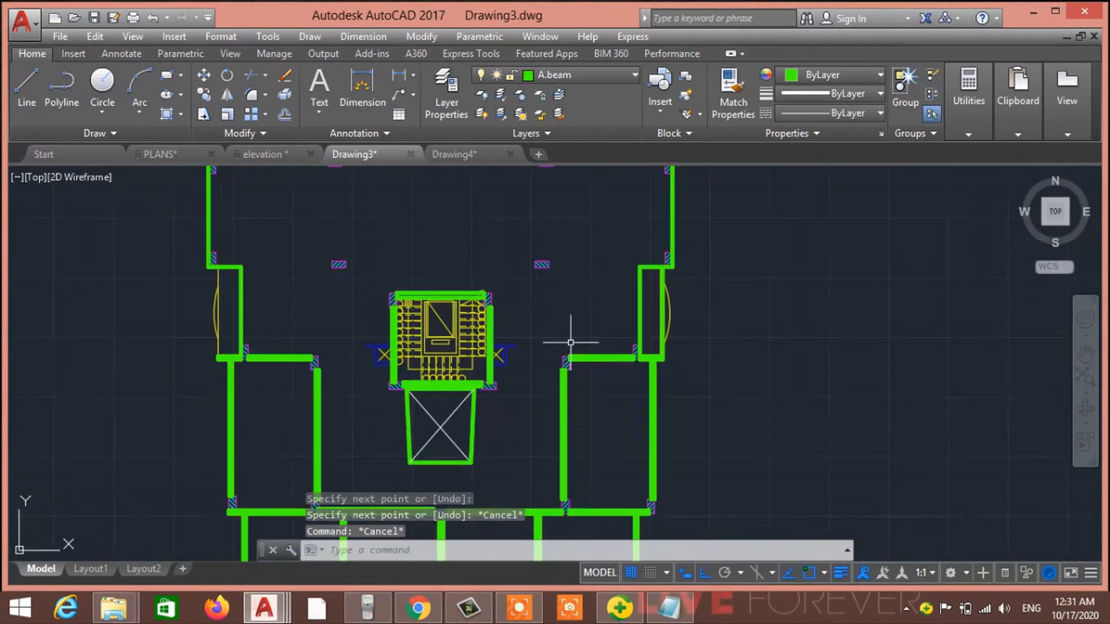
Step: Draw a matching beam line along the left bow window's straight outer edge, from the lower beam's end up to the upper beam
middle_drag(573, 329, 642, 321)
key(Return)
middle_drag(480, 353, 562, 318)
scroll(367, 321, up, 1)
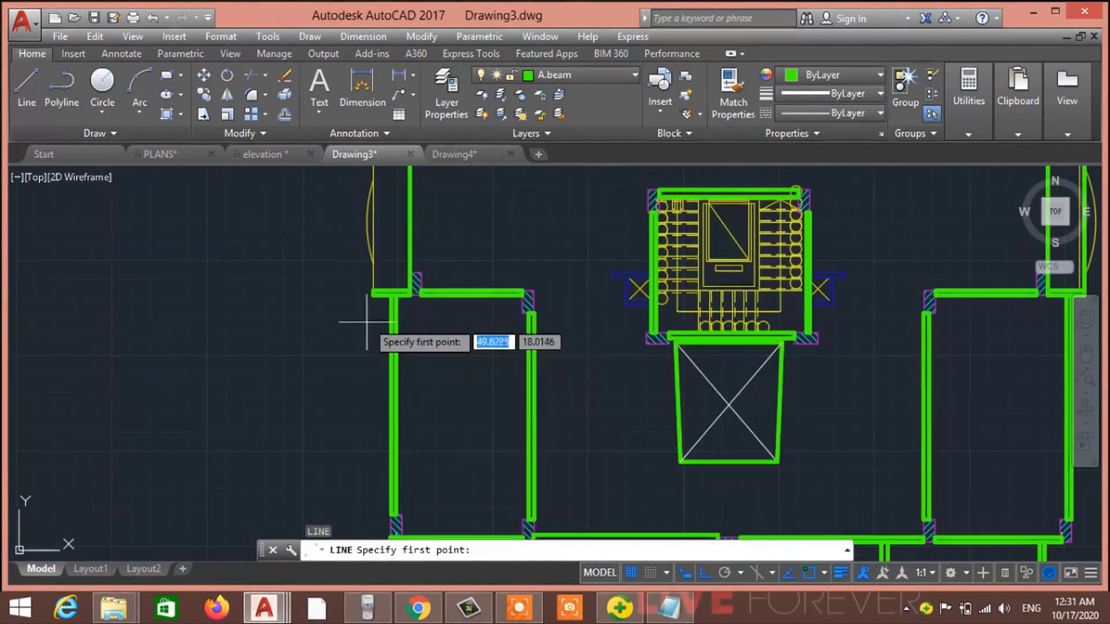
middle_drag(375, 293, 420, 404)
scroll(420, 403, up, 3)
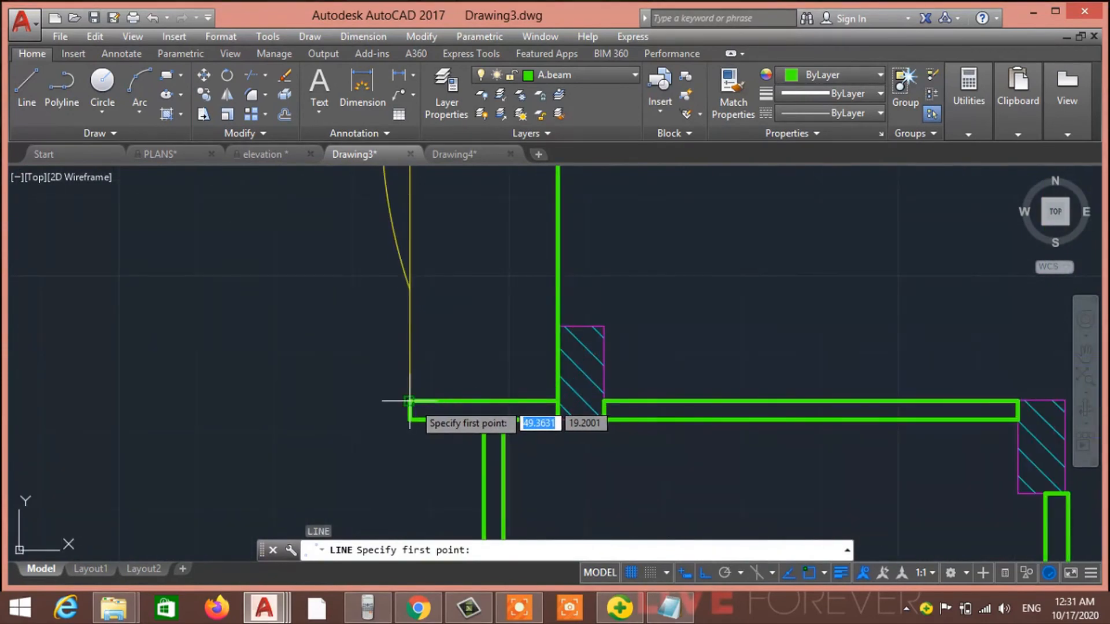
click(409, 401)
middle_drag(454, 229, 471, 519)
middle_drag(425, 249, 437, 552)
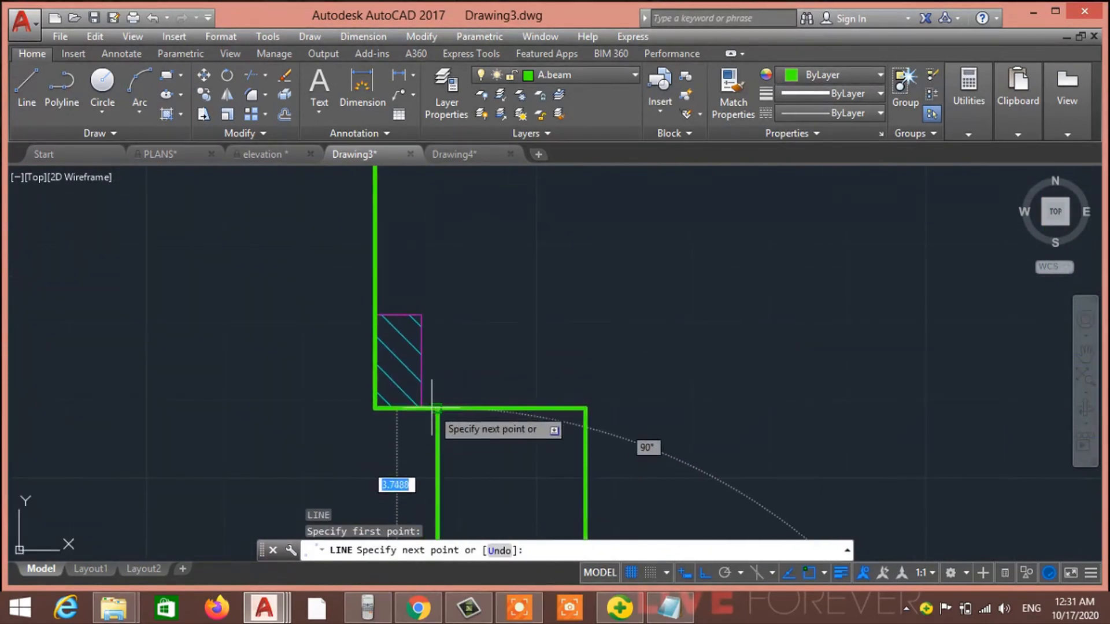
click(438, 409)
scroll(452, 469, down, 3)
middle_drag(452, 468, 433, 411)
key(Escape)
key(Escape)
Step: Examine the beams and columns of the lower rooms and front balcony strip on the right-hand plan
scroll(508, 397, down, 3)
scroll(509, 342, up, 2)
scroll(509, 371, down, 2)
middle_drag(509, 372, 488, 174)
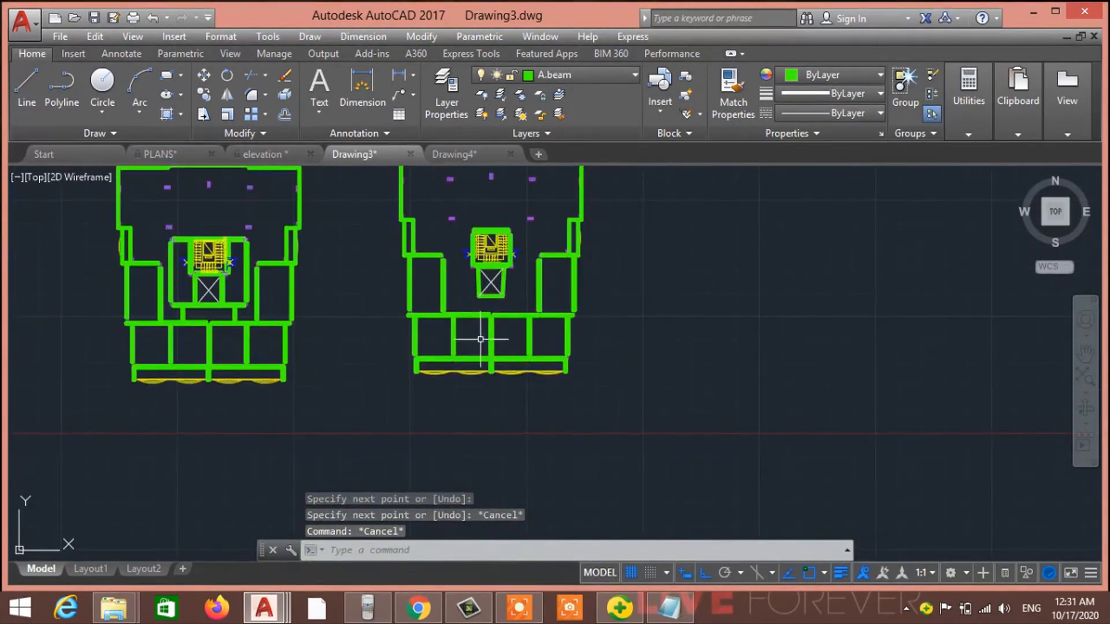
middle_drag(470, 354, 461, 318)
scroll(462, 317, up, 6)
scroll(396, 292, down, 4)
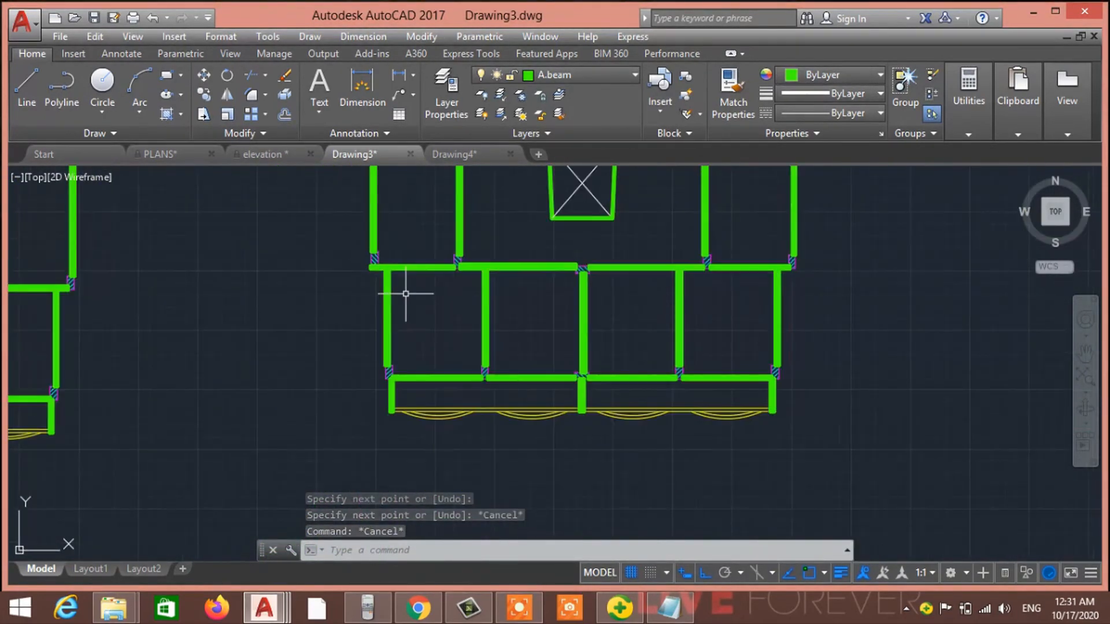
scroll(454, 334, up, 2)
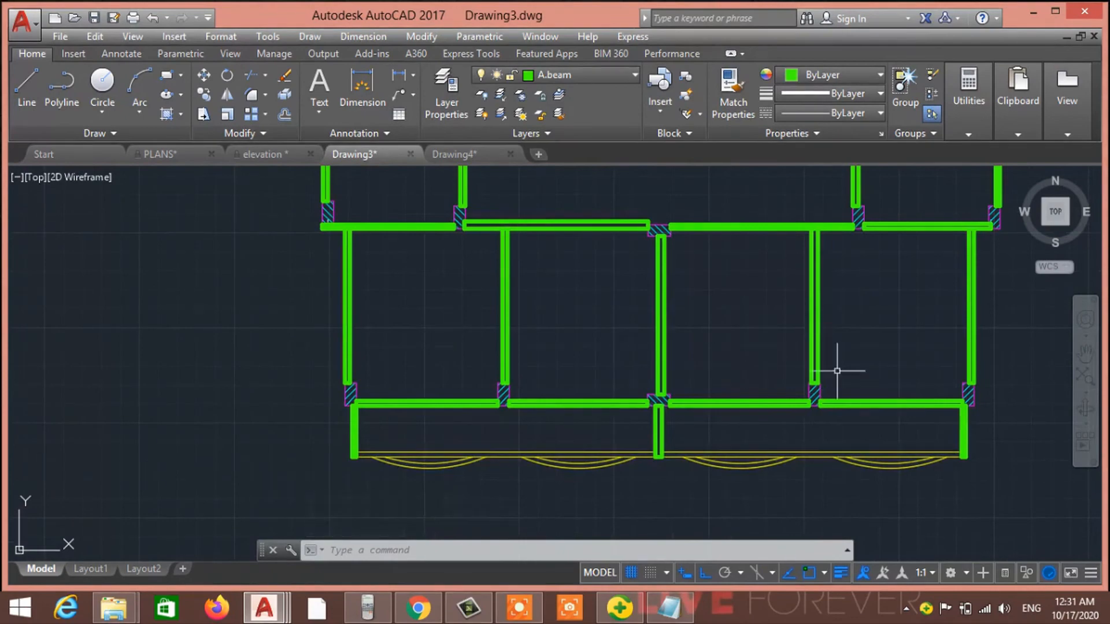
Step: Examine the right-hand plan's beams from the lower rooms up to the upper hall and compare both floor plans
scroll(732, 394, down, 2)
middle_drag(748, 434, 654, 537)
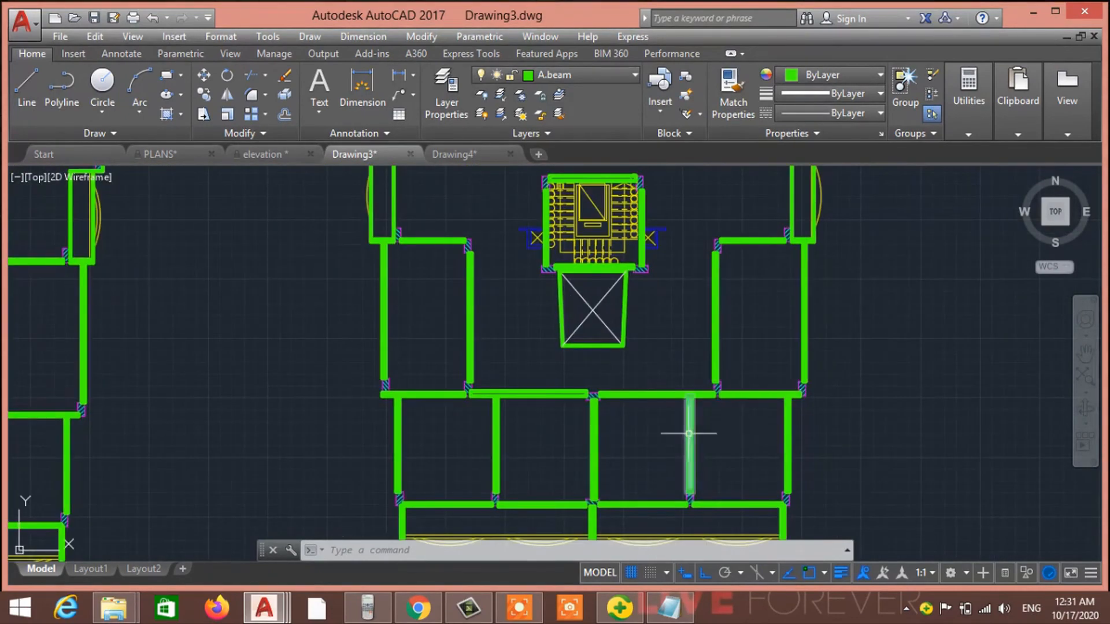
middle_drag(688, 433, 679, 345)
middle_drag(724, 298, 666, 421)
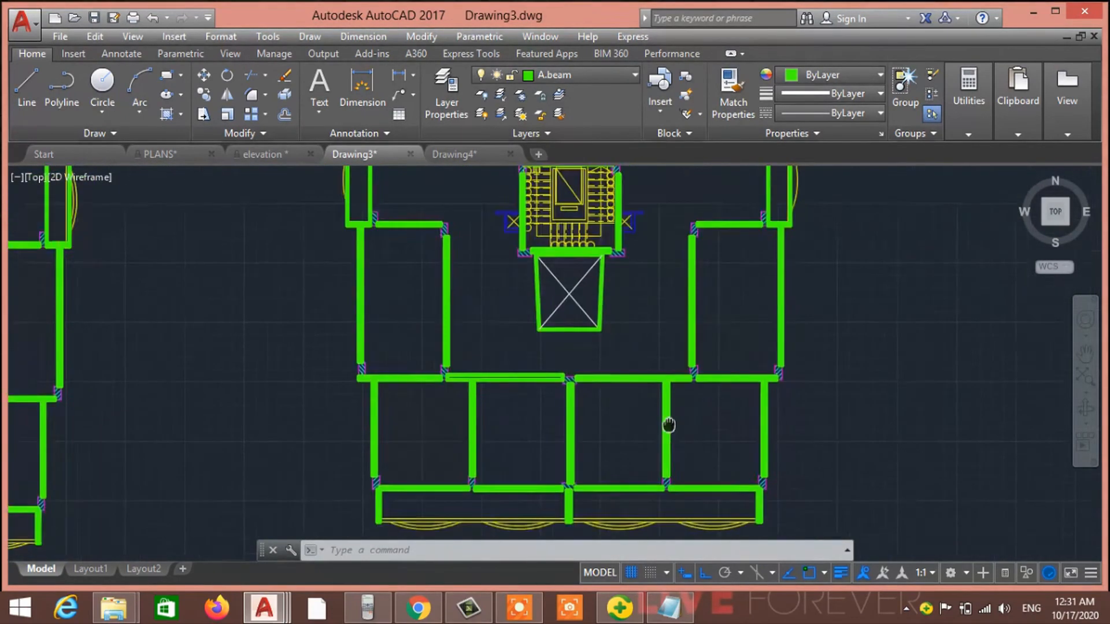
middle_drag(720, 222, 708, 449)
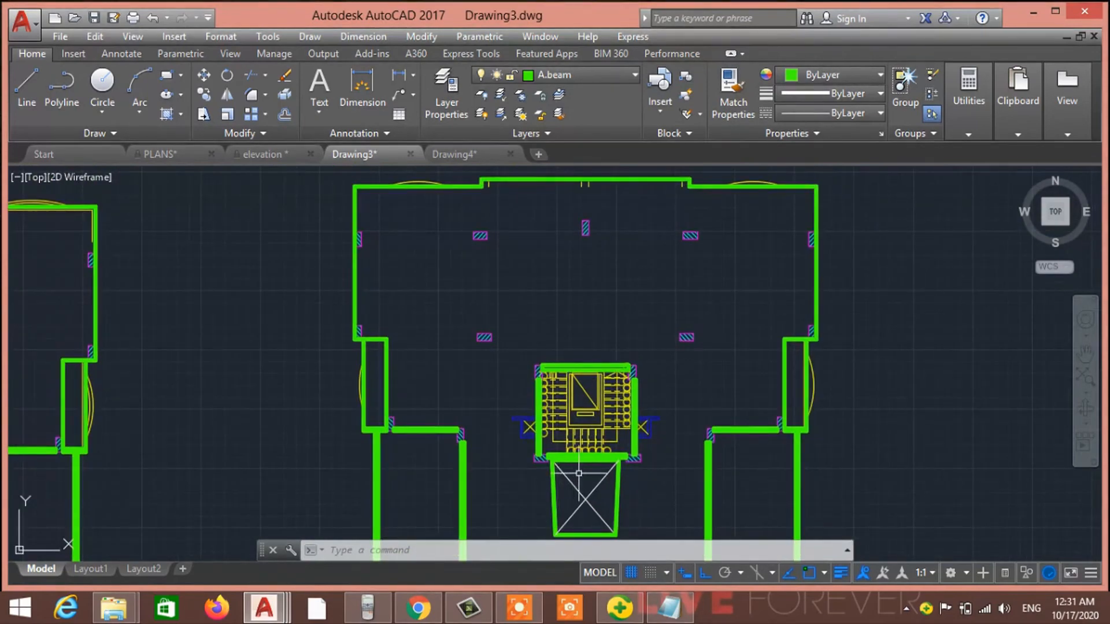
middle_drag(561, 487, 531, 398)
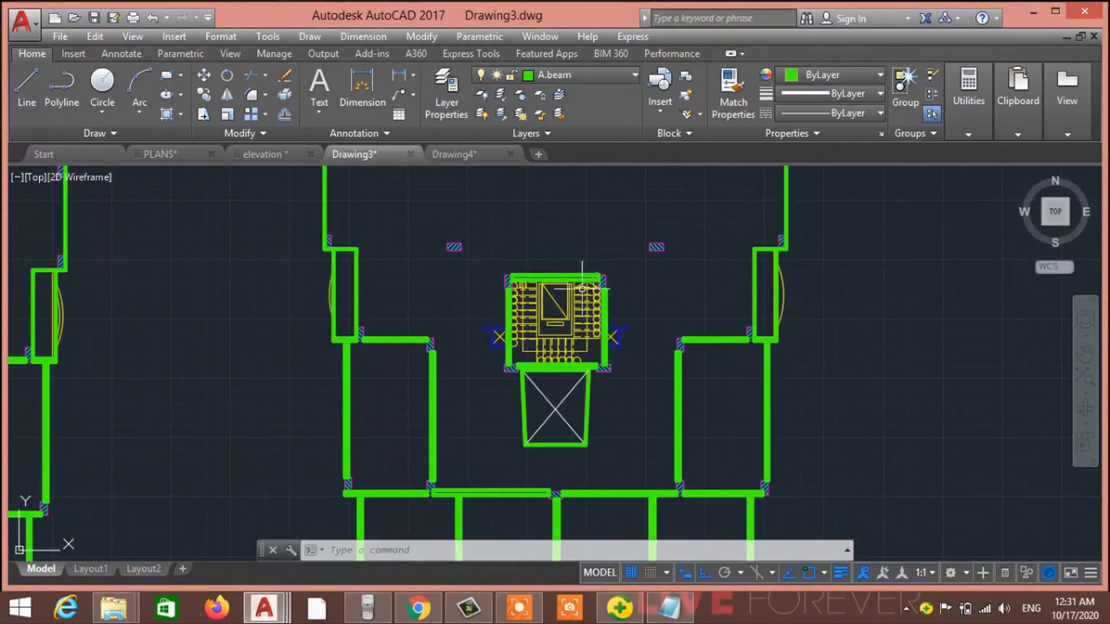
middle_drag(582, 287, 593, 463)
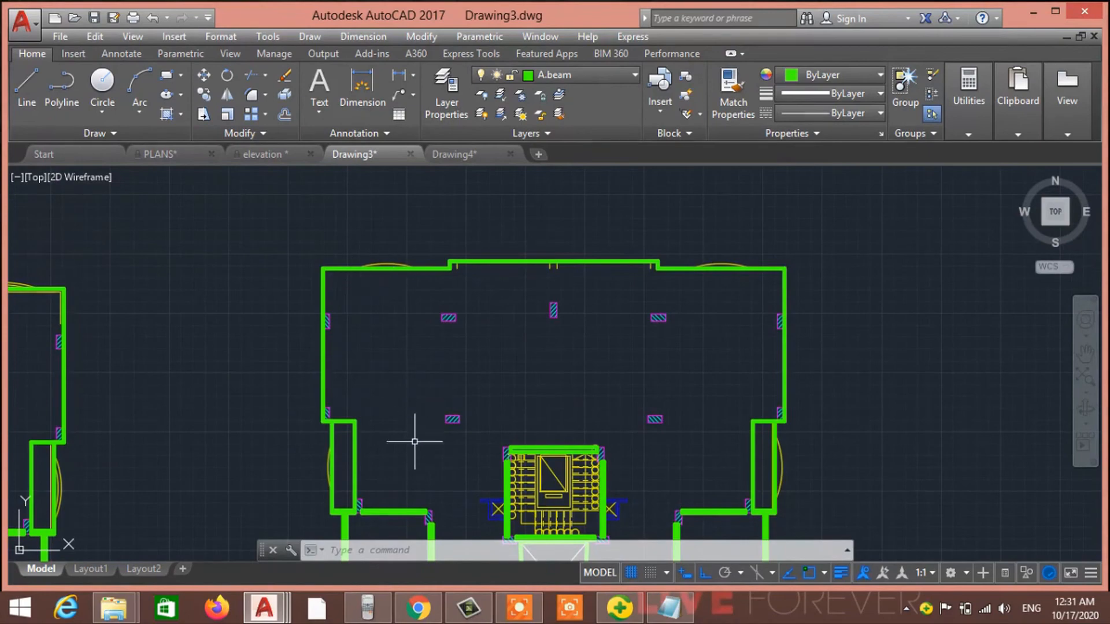
middle_drag(415, 441, 326, 370)
middle_drag(635, 476, 649, 322)
scroll(568, 425, down, 3)
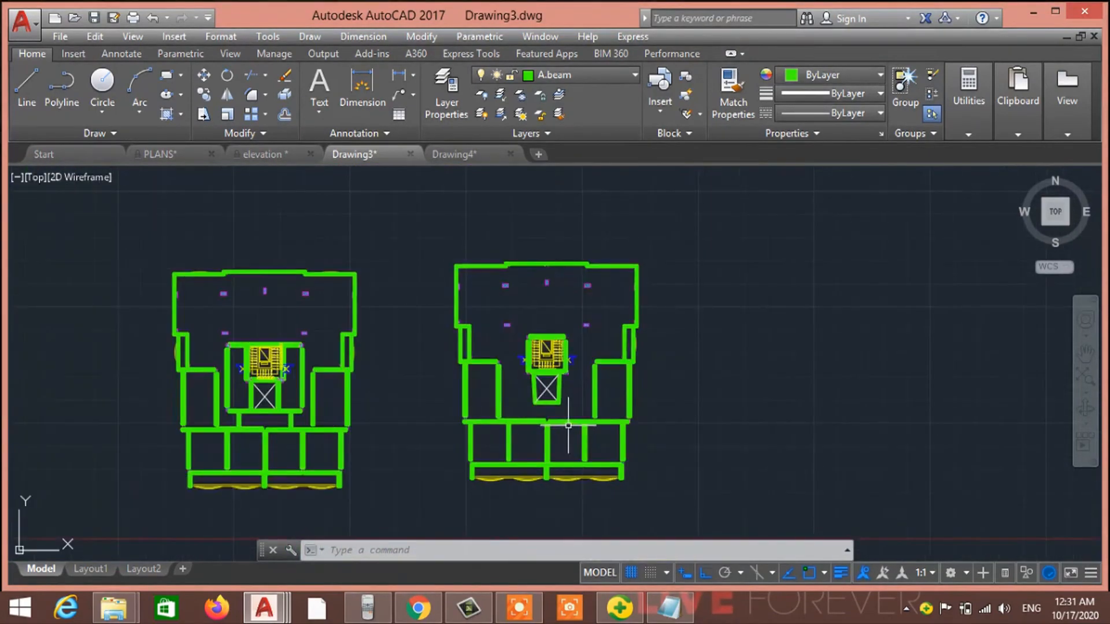
middle_drag(504, 397, 512, 382)
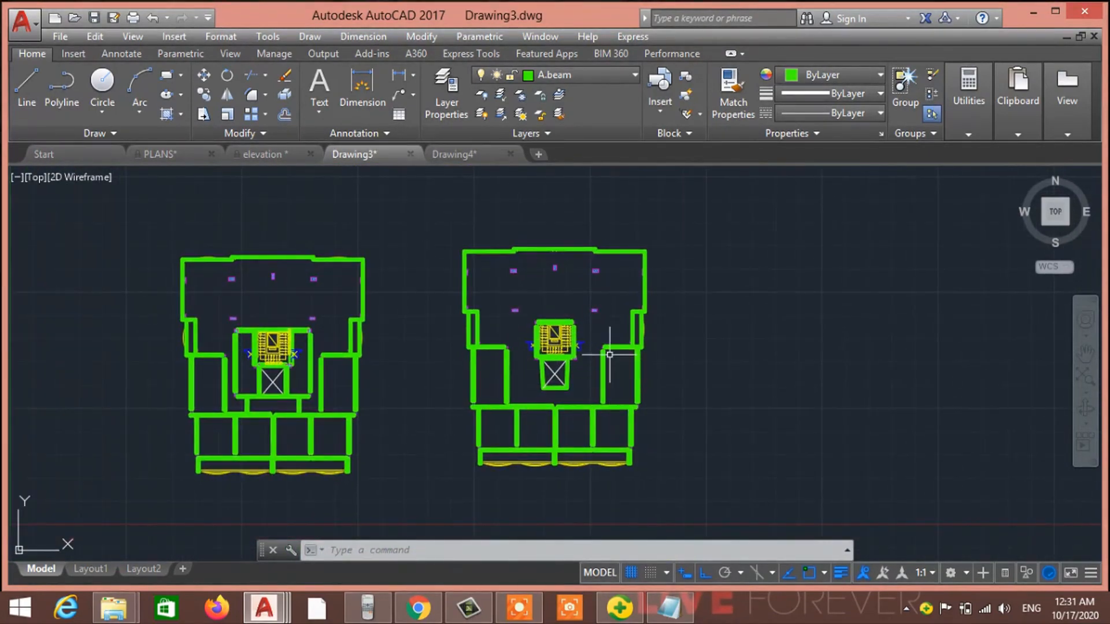
click(430, 233)
click(733, 513)
key(Escape)
key(Escape)
key(Escape)
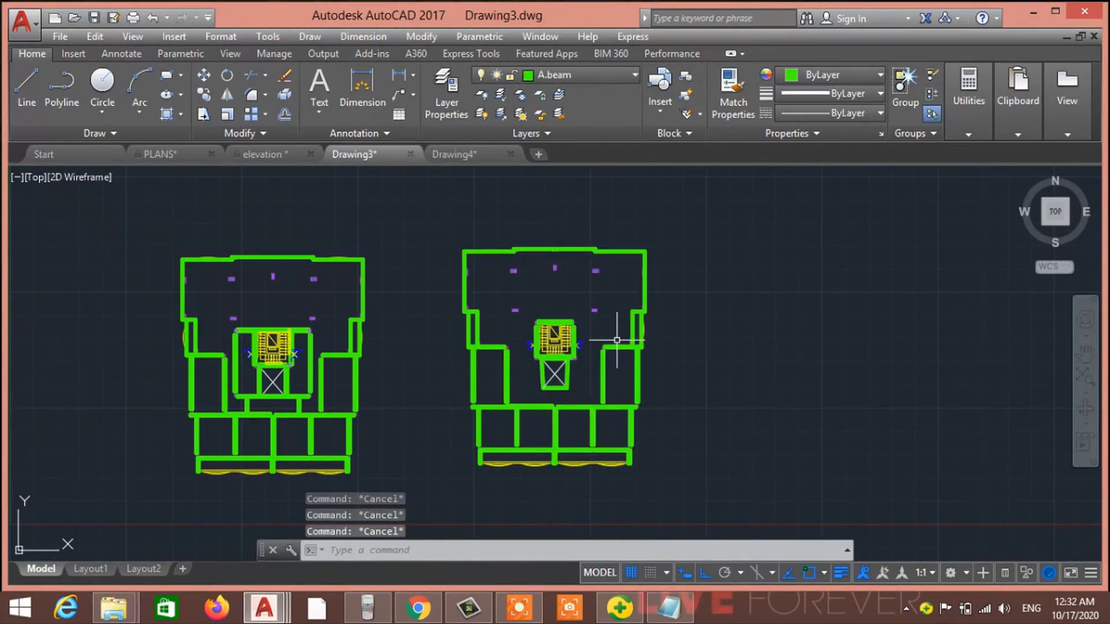
Step: Stretch the vertical beam on the right side of the left-hand plan's stair core up to the underside of the column above it
scroll(293, 350, up, 3)
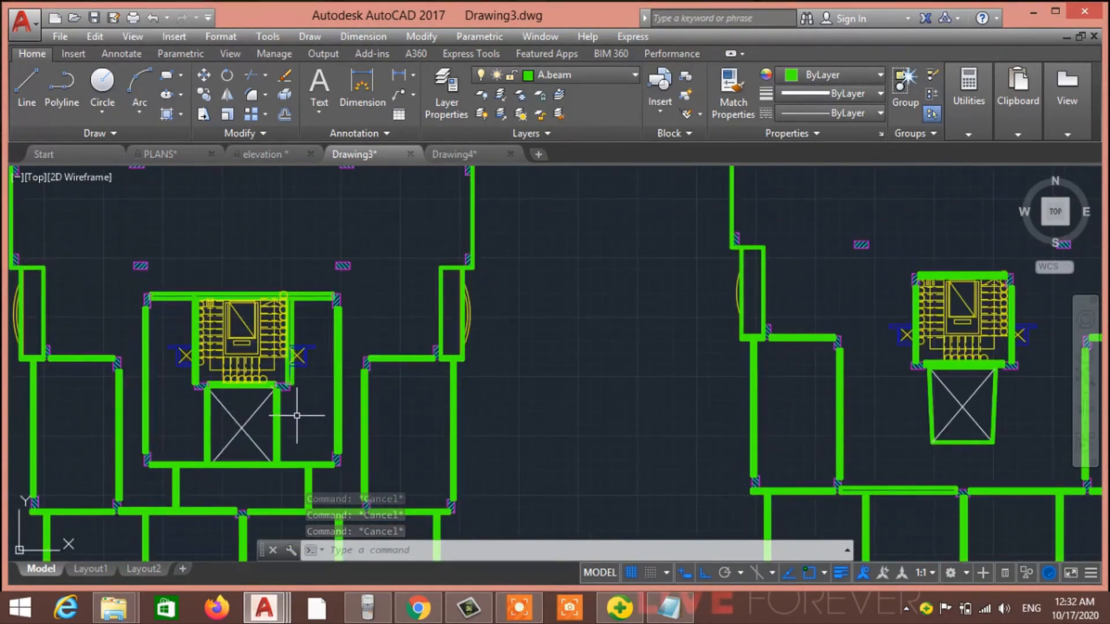
middle_drag(296, 415, 302, 415)
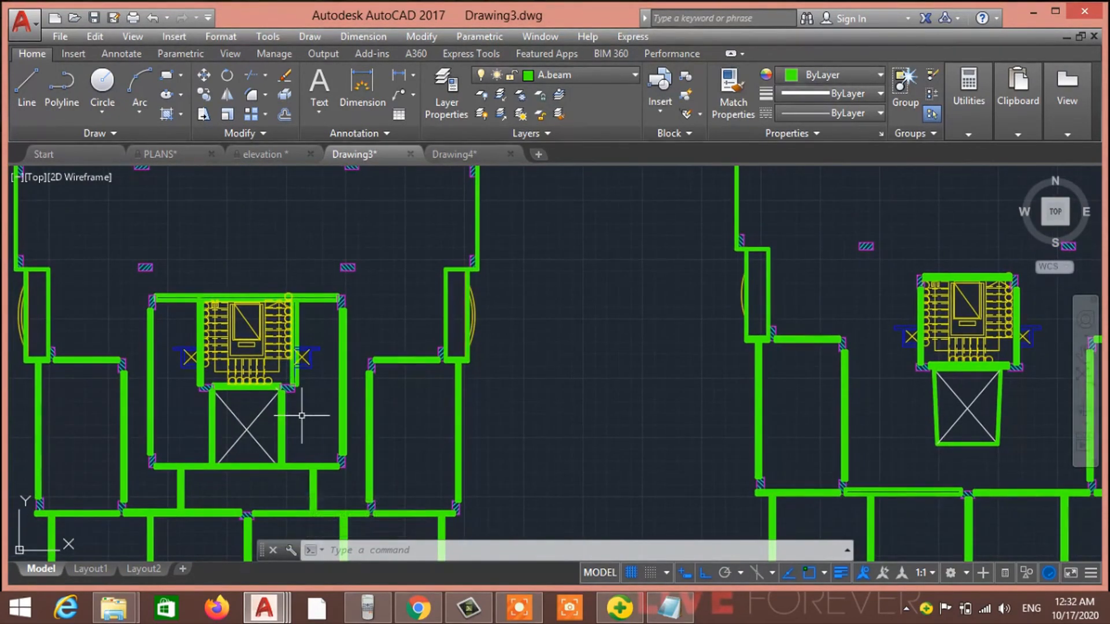
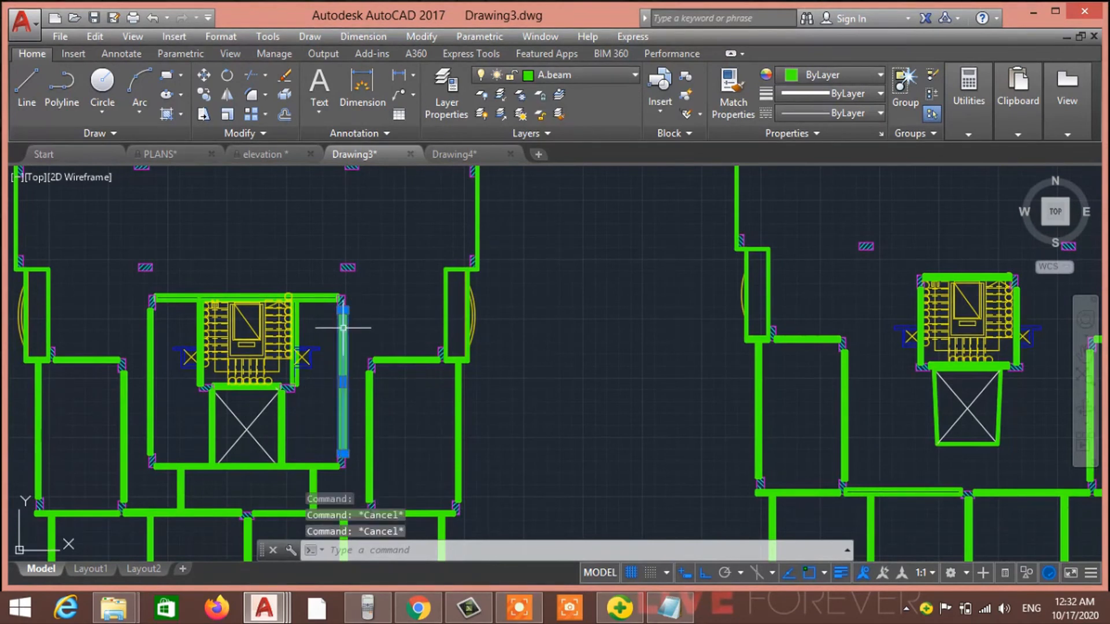
mouse_move(344, 311)
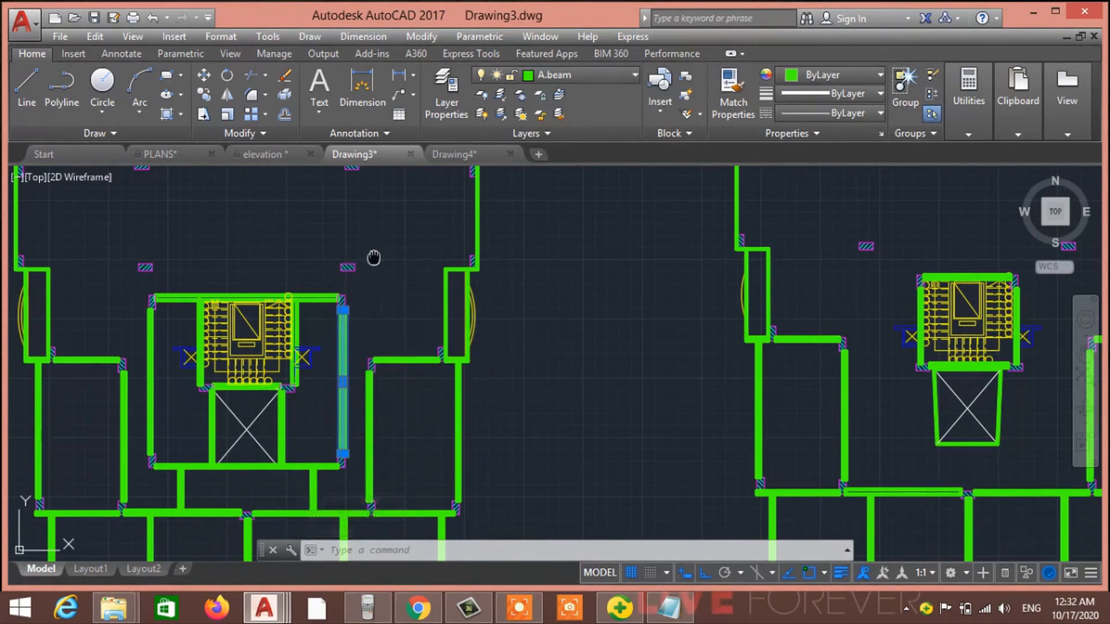
middle_drag(373, 258, 405, 336)
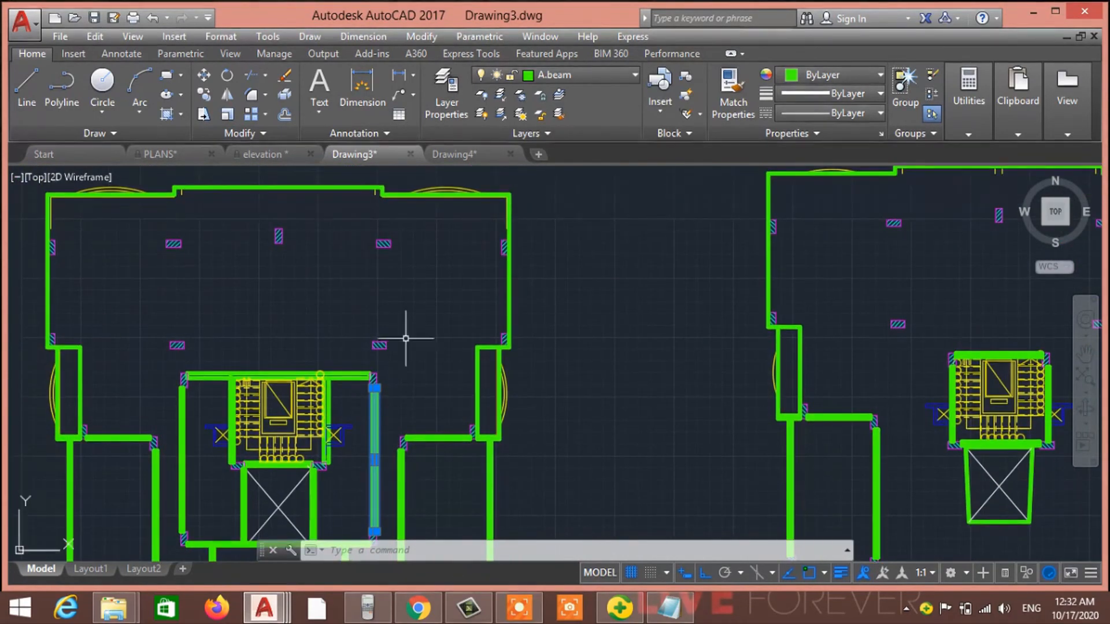
key(Escape)
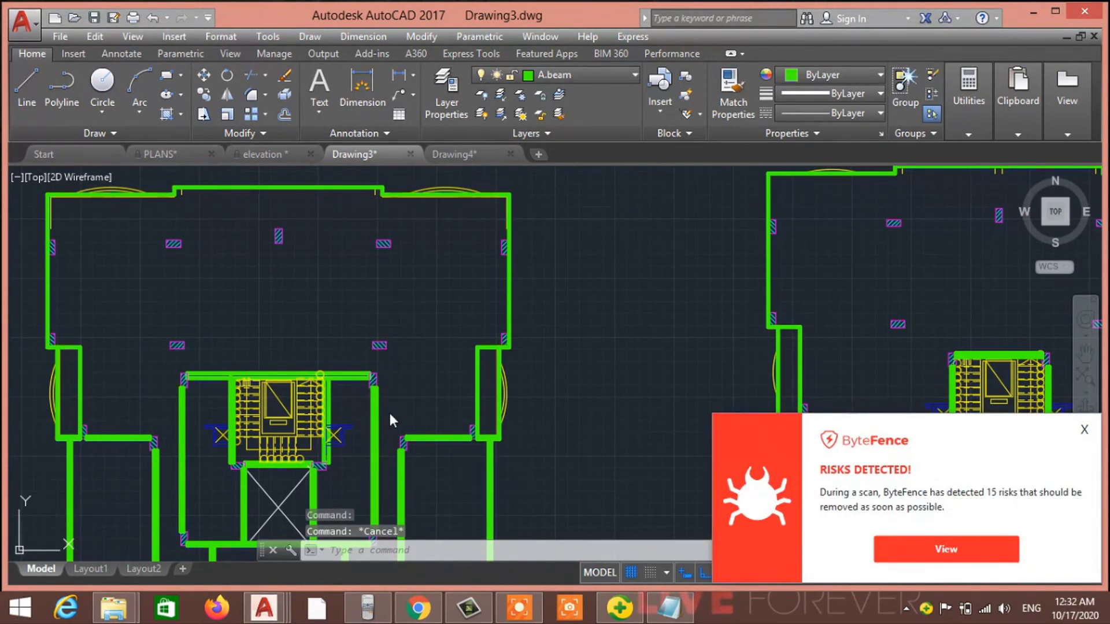
click(372, 400)
scroll(374, 392, up, 6)
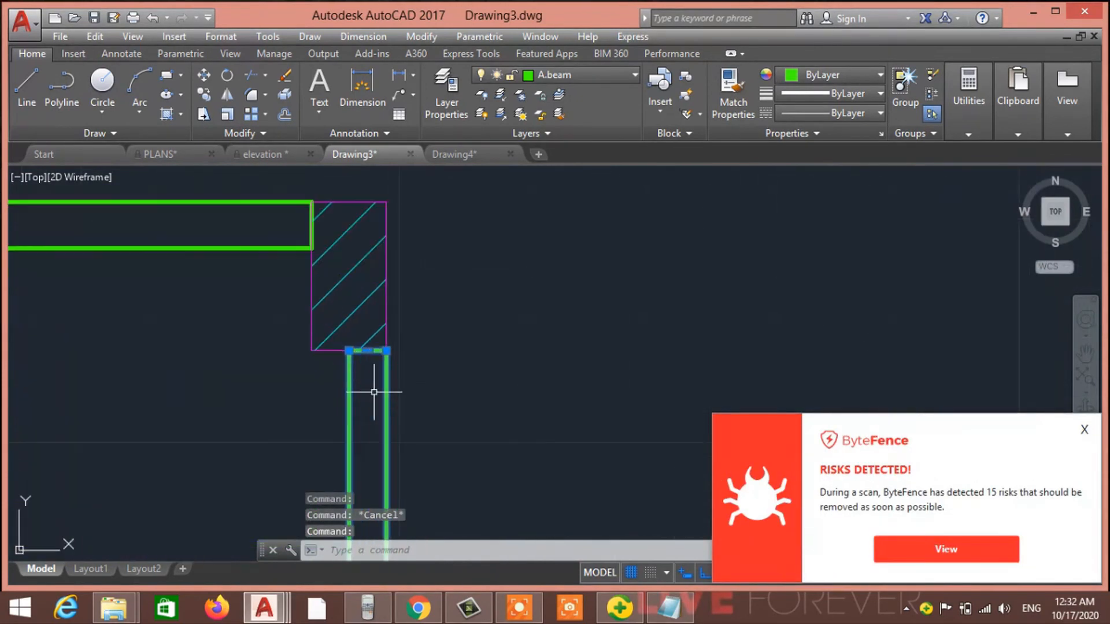
click(367, 350)
scroll(379, 322, down, 5)
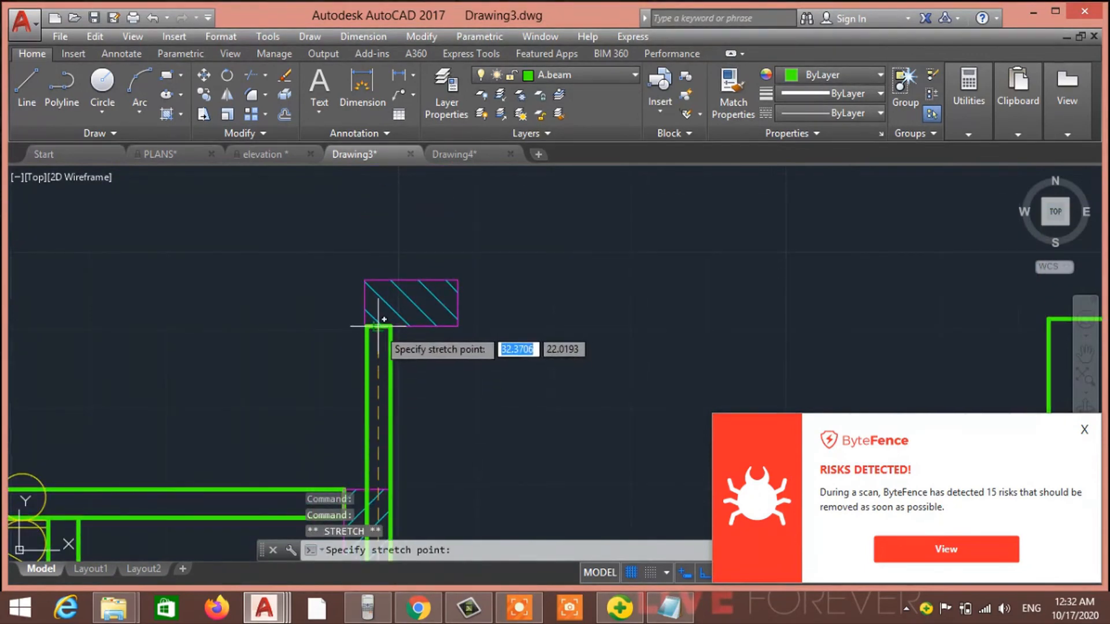
key(Escape)
key(Escape)
scroll(412, 402, down, 2)
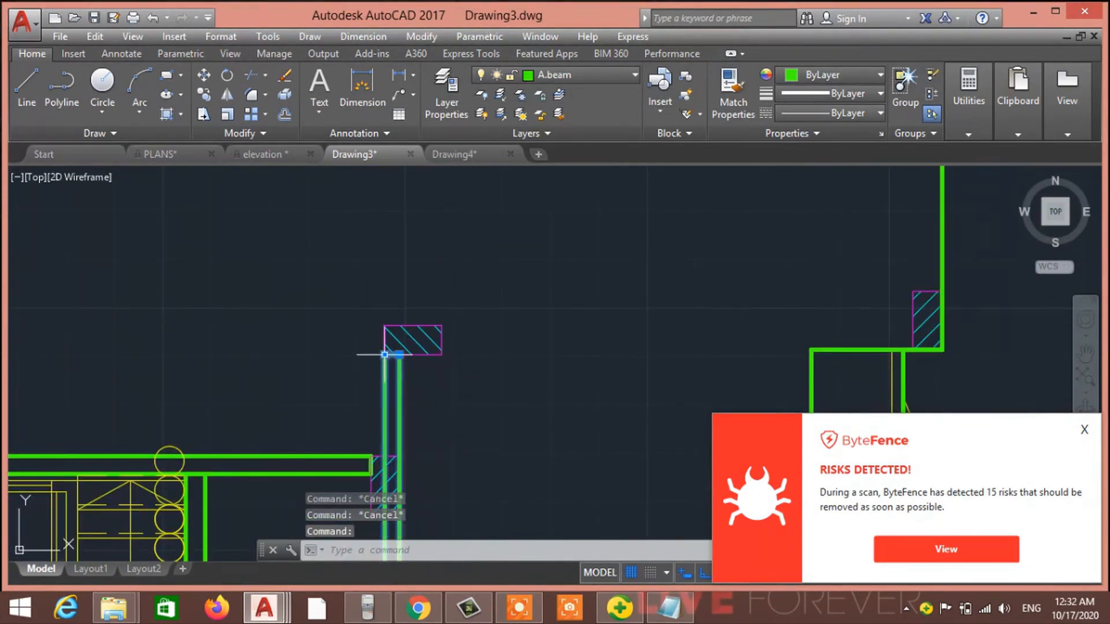
click(384, 355)
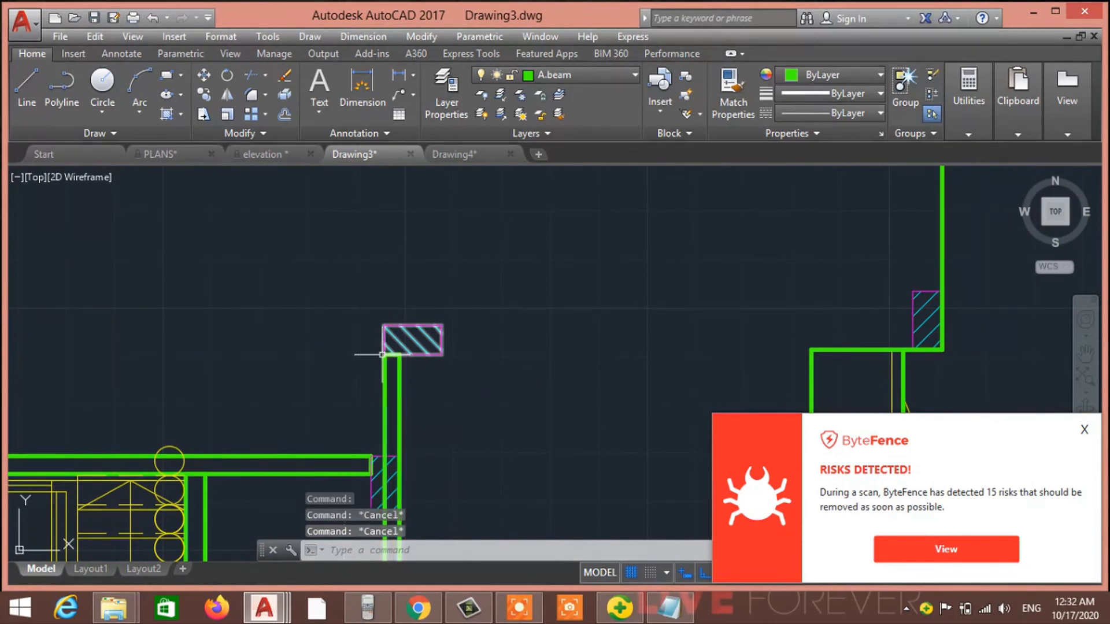
Step: Delete the column at the stair core's upper-right corner that the stretched beam crosses
middle_drag(428, 460, 469, 315)
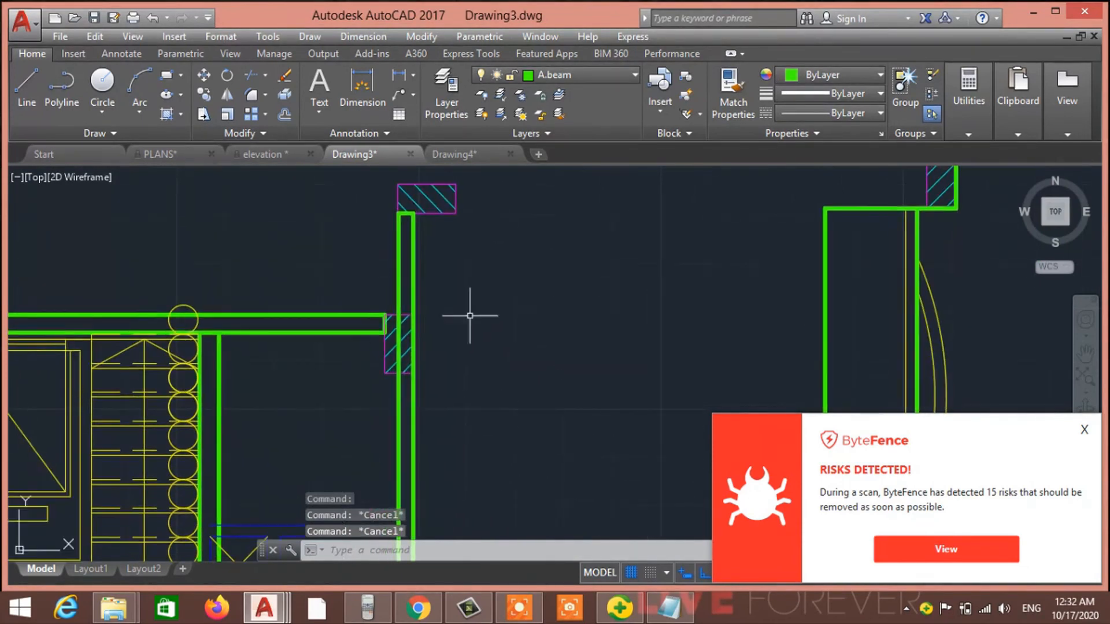
scroll(377, 360, up, 4)
click(380, 355)
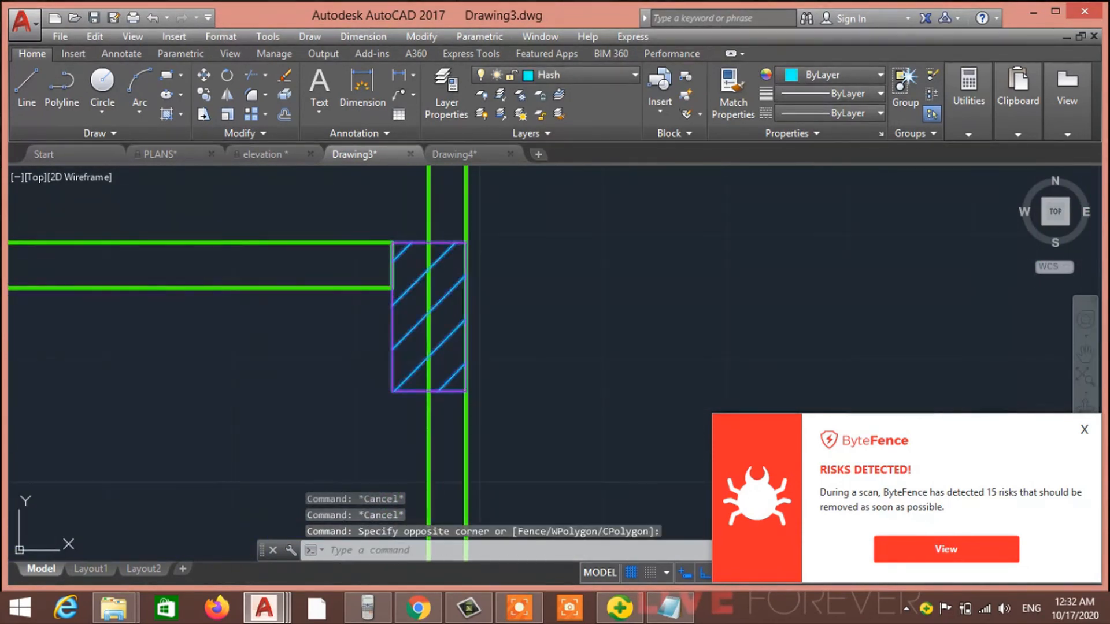
key(Delete)
Step: Stretch the vertical beam on the left side of the same stair core up to the underside of the column above it
scroll(668, 347, down, 3)
middle_drag(669, 346, 947, 339)
scroll(437, 308, down, 2)
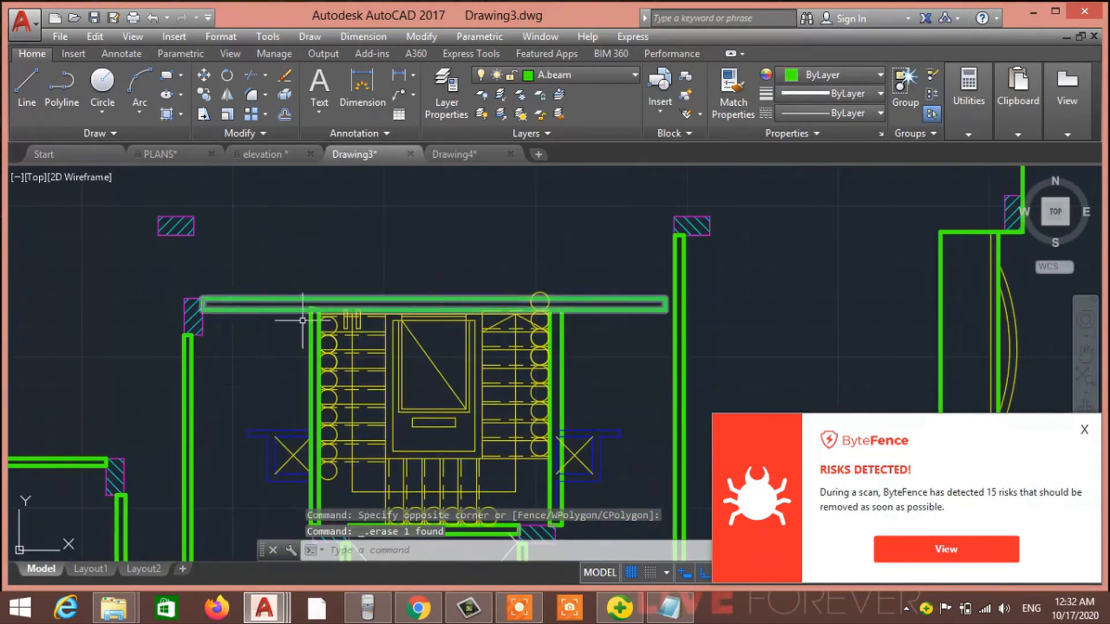
scroll(183, 324, up, 2)
click(204, 384)
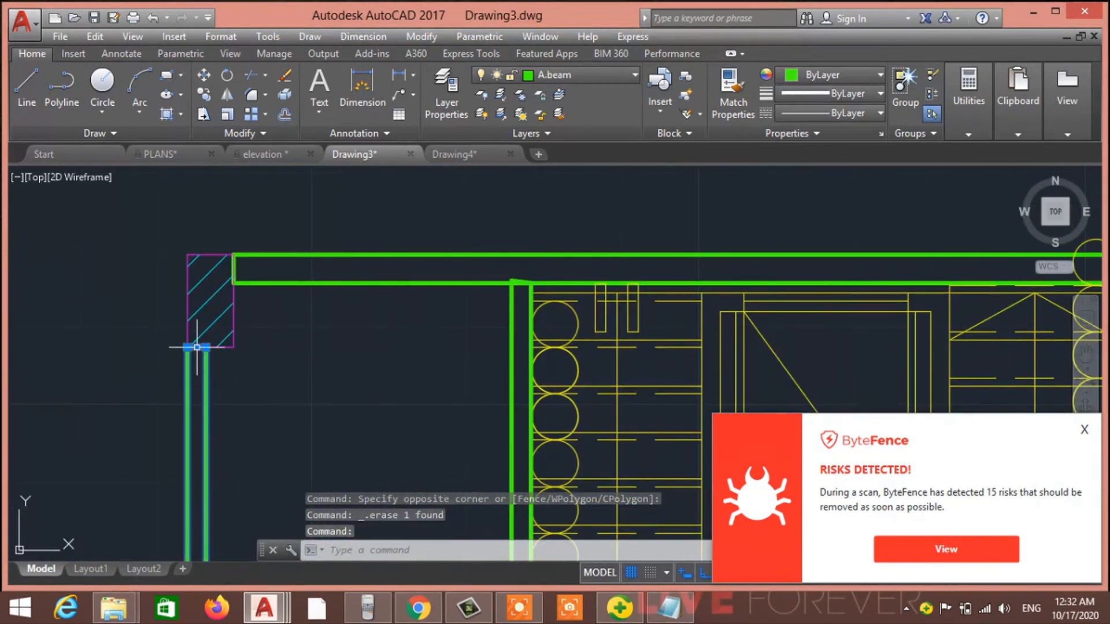
click(197, 346)
middle_drag(206, 317, 207, 581)
click(198, 356)
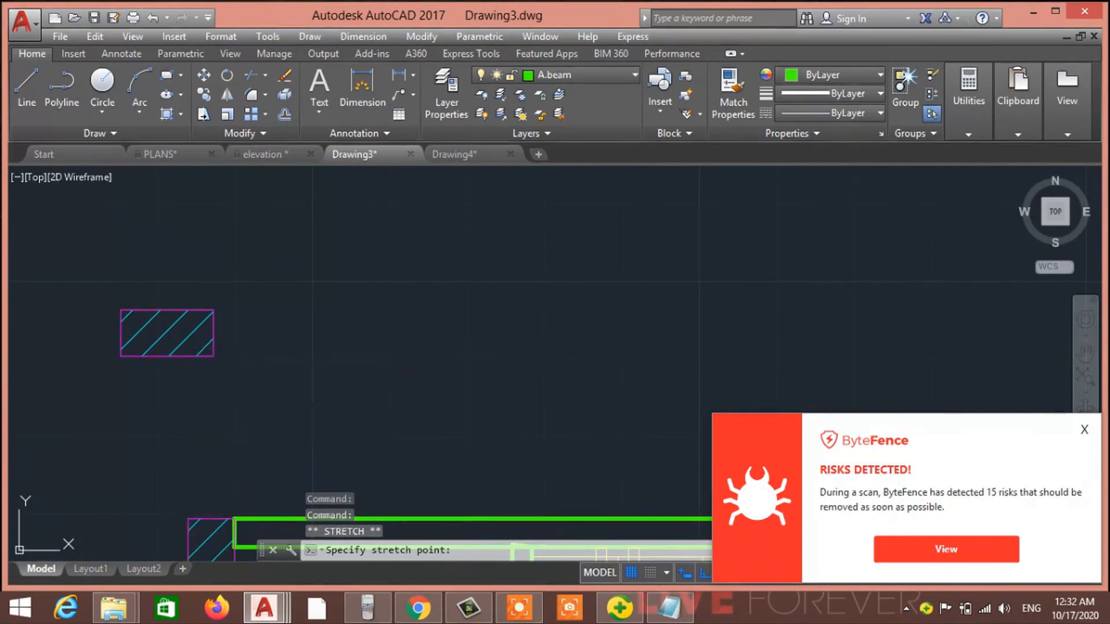
Step: Delete the column at the stair core's upper-left corner that the stretched beam crosses
middle_drag(326, 415, 299, 246)
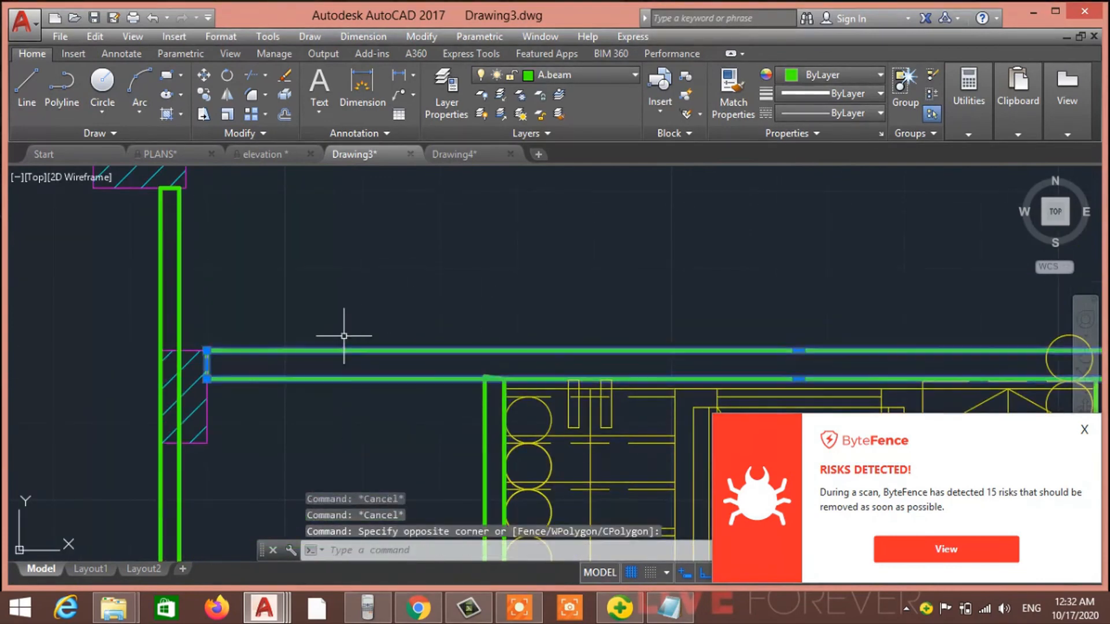
click(260, 478)
click(260, 478)
click(195, 415)
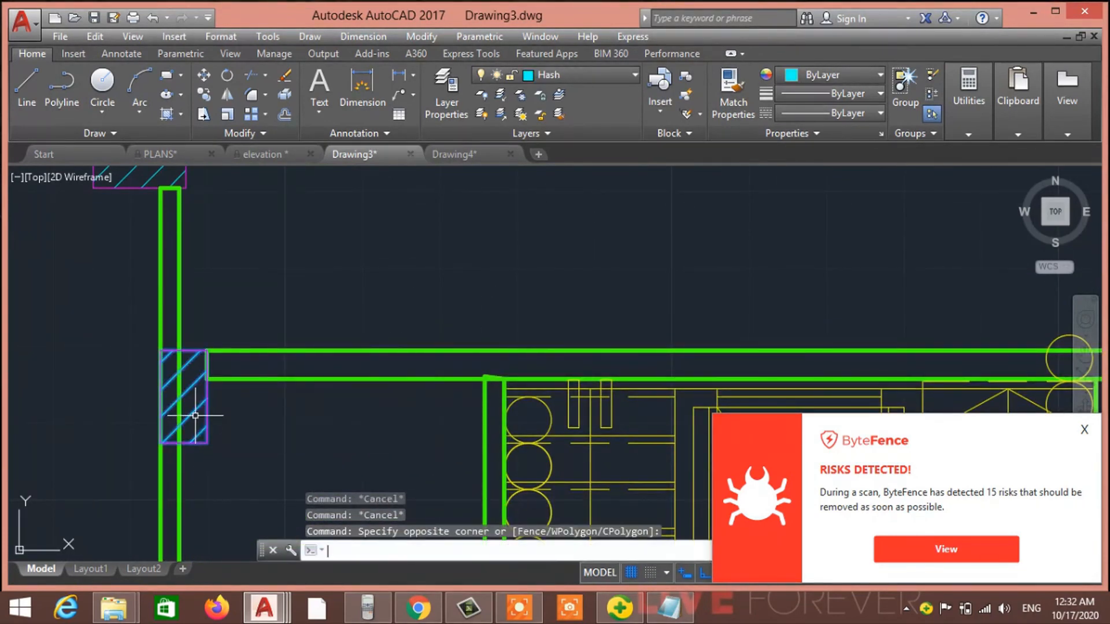
key(Delete)
Step: Erase the horizontal beam running directly above the stairs between the two removed columns
click(480, 434)
click(350, 308)
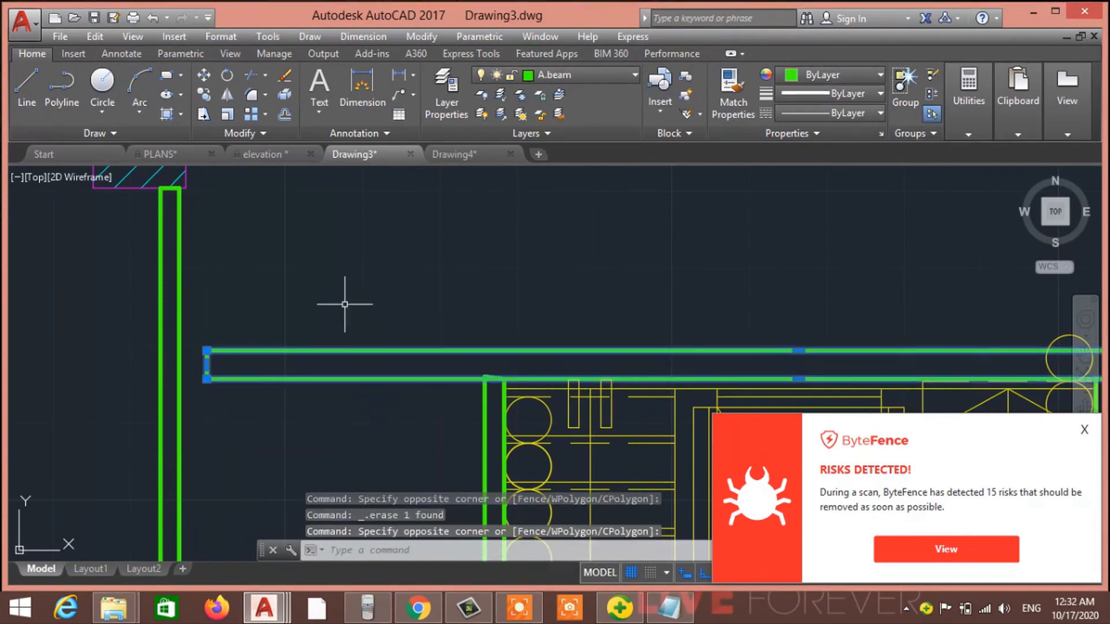
key(Delete)
Step: Draw a rectangular beam between the two upper columns, from the left column's upper-right corner to the right column's left edge
middle_drag(384, 315, 347, 483)
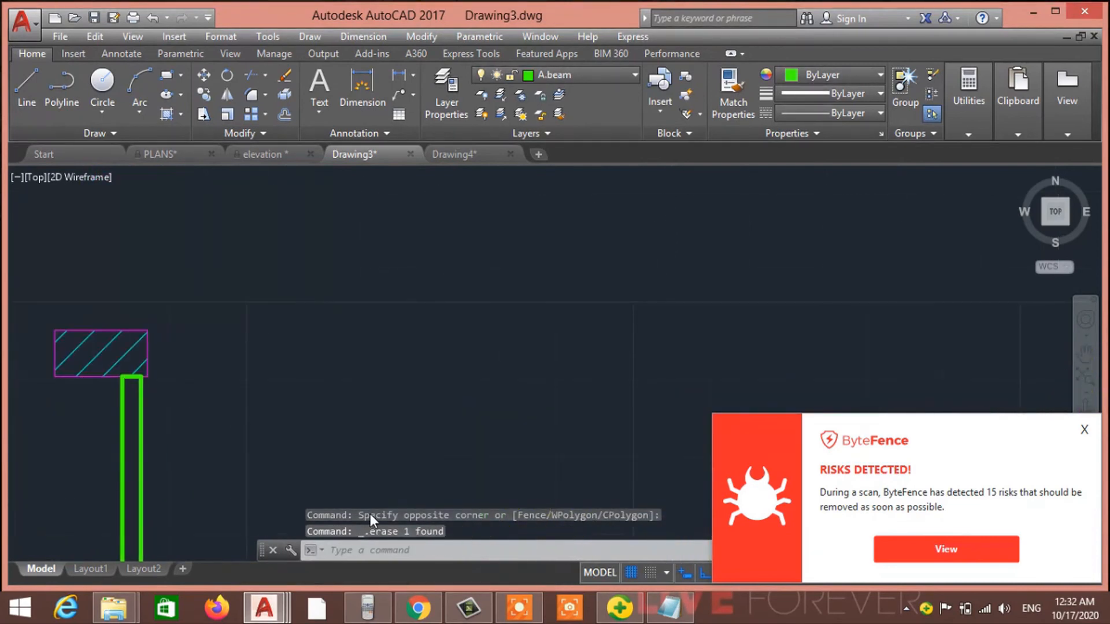
text(rec)
key(Return)
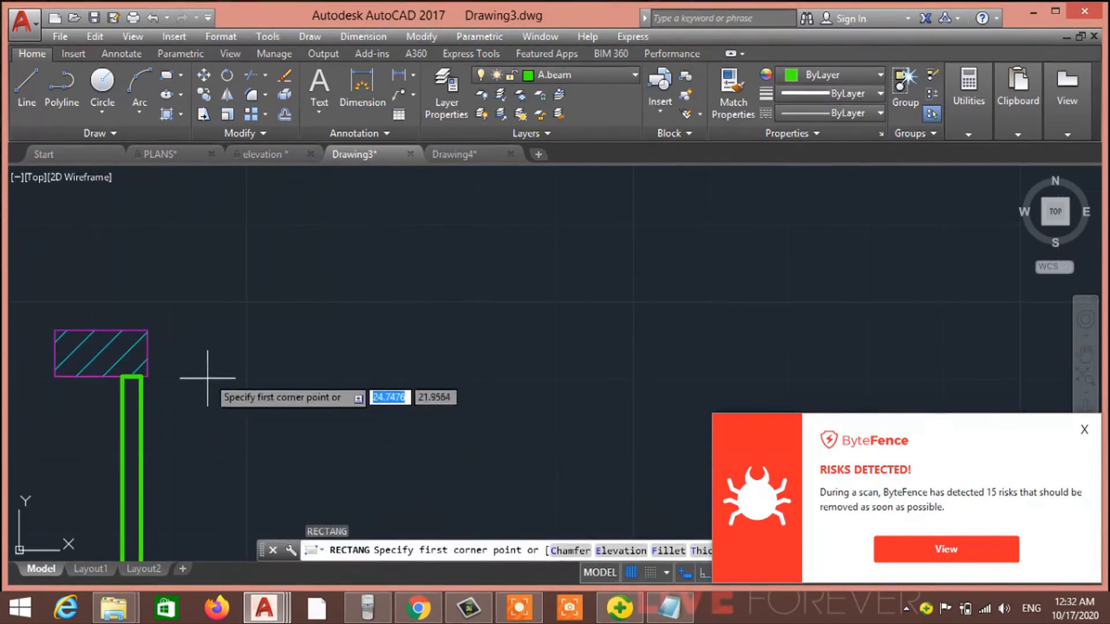
click(147, 331)
scroll(437, 376, down, 3)
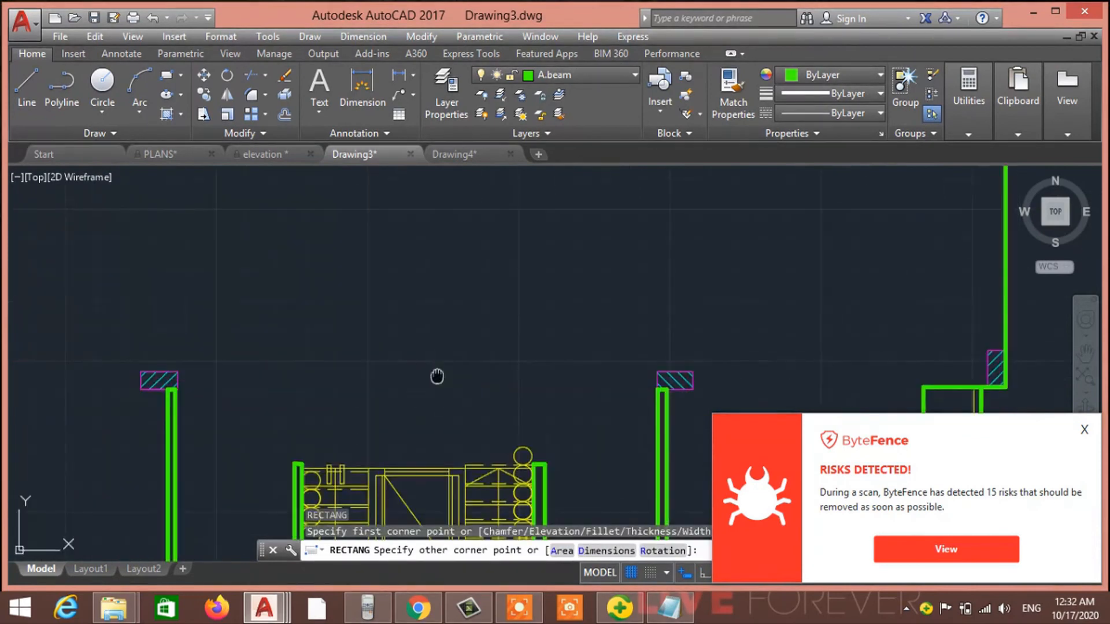
scroll(530, 379, up, 5)
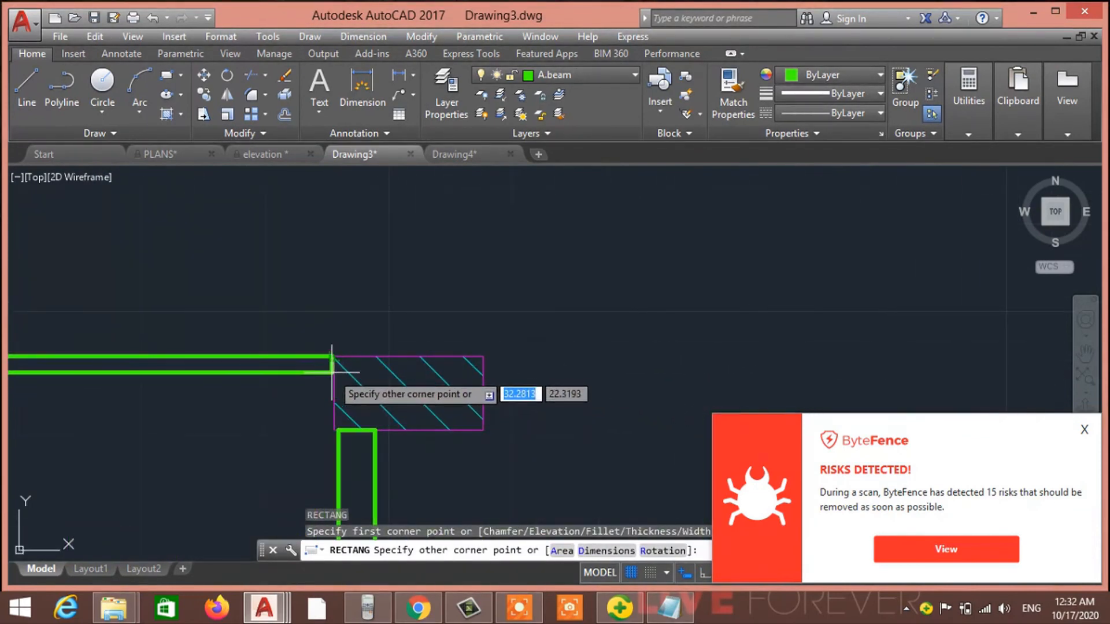
click(335, 375)
scroll(330, 383, up, 1)
mouse_move(409, 387)
middle_down()
mouse_move(478, 356)
mouse_move(569, 340)
mouse_move(599, 355)
mouse_move(466, 293)
middle_up()
scroll(632, 313, down, 3)
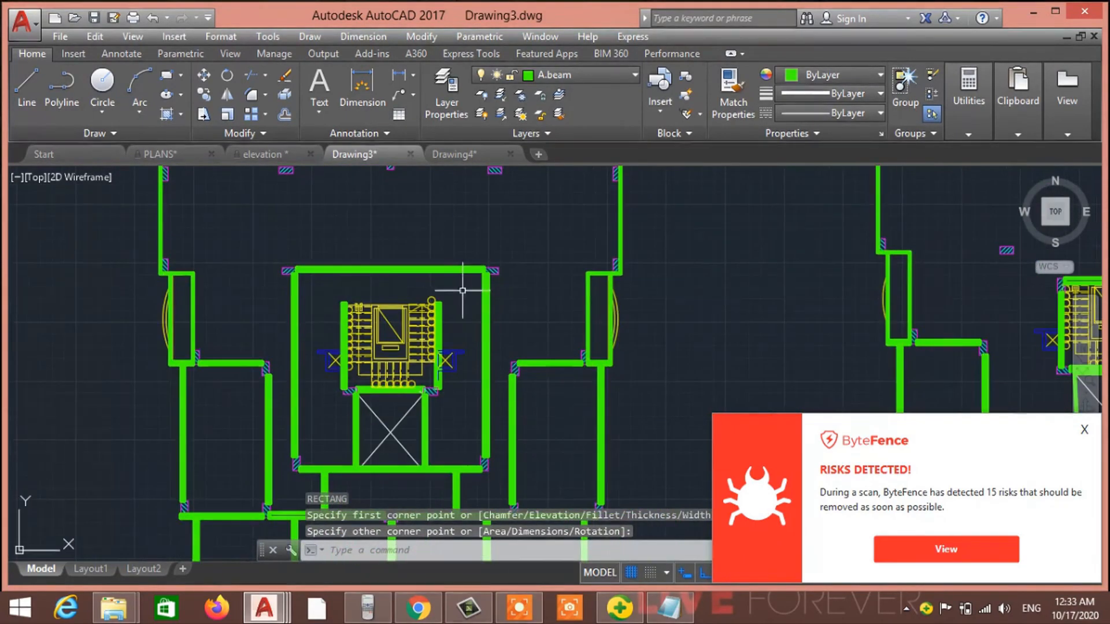
Step: Check how the new horizontal beam and the stretched vertical beam meet the upper-right column
scroll(478, 290, up, 4)
click(495, 286)
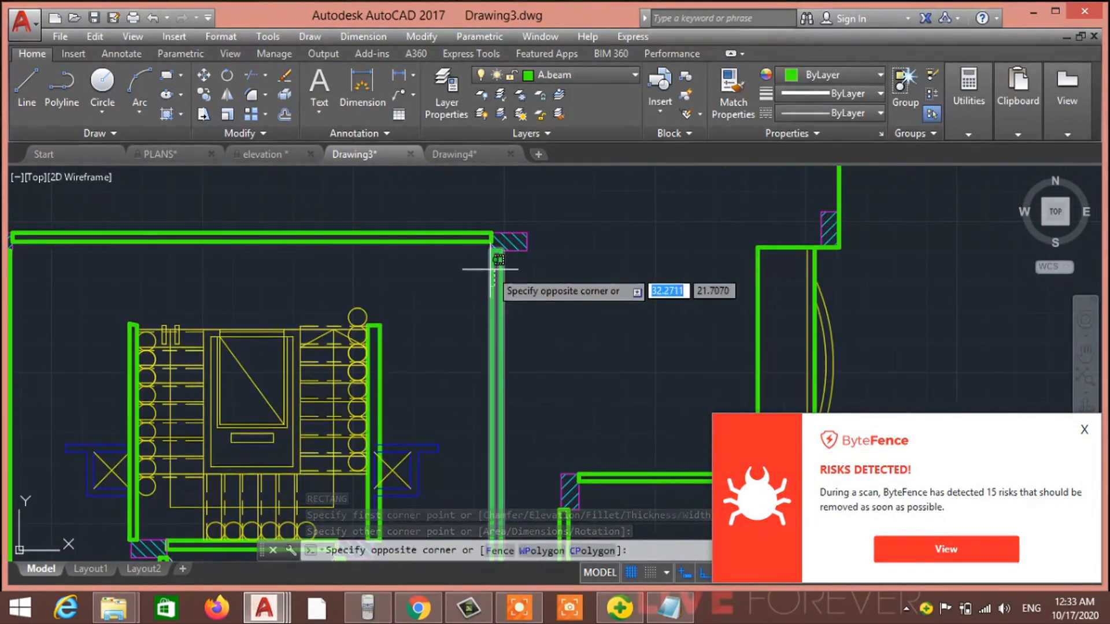
click(471, 274)
mouse_move(501, 252)
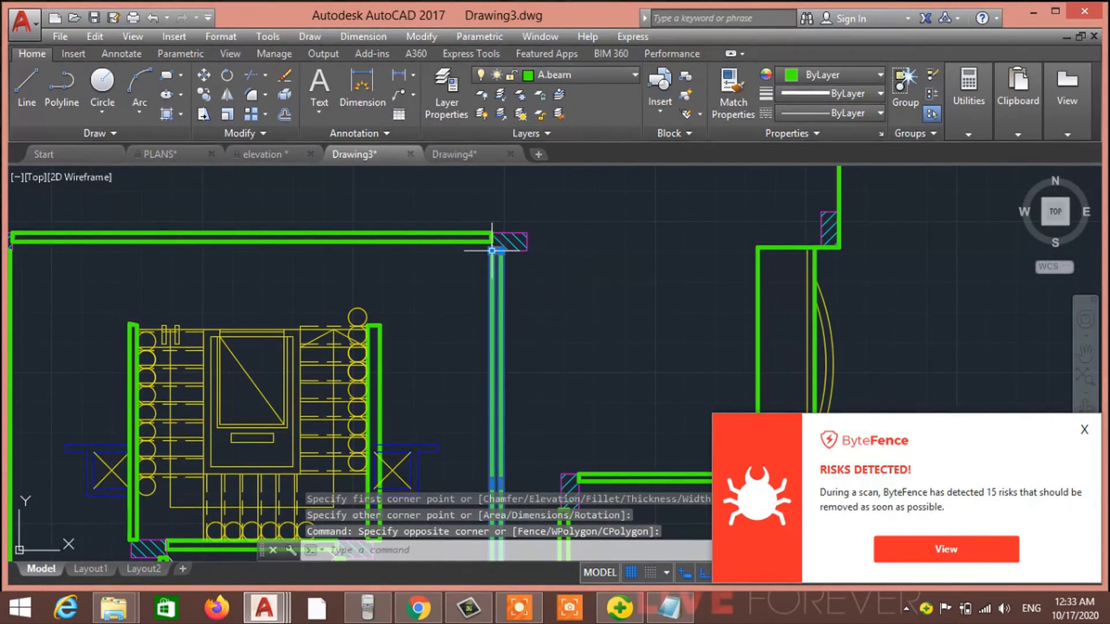
key(Escape)
click(402, 237)
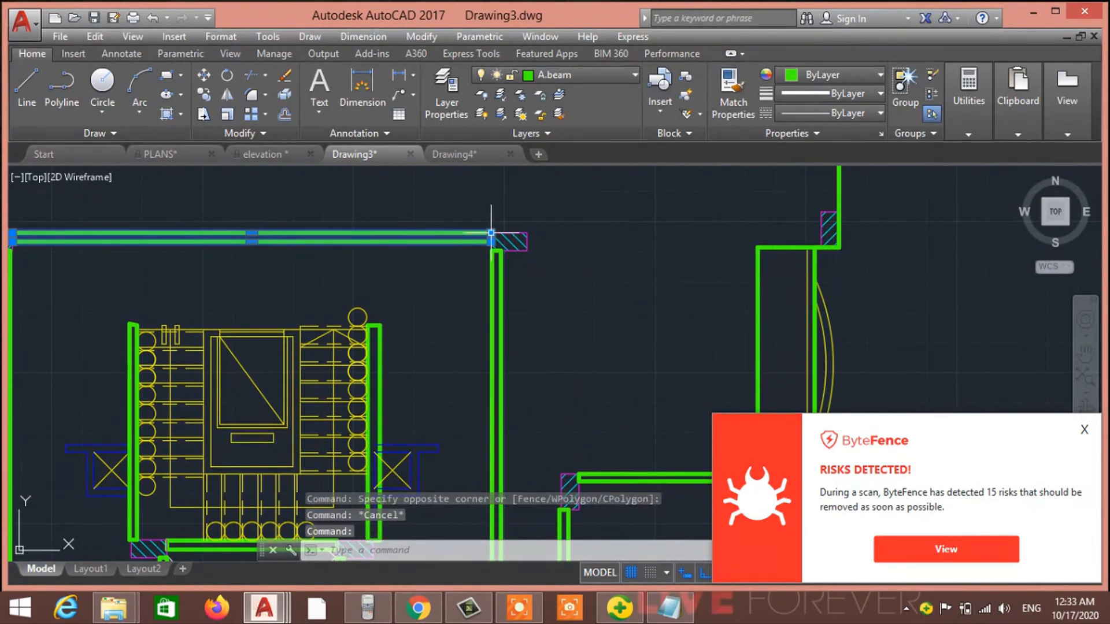
mouse_move(491, 236)
scroll(400, 292, down, 2)
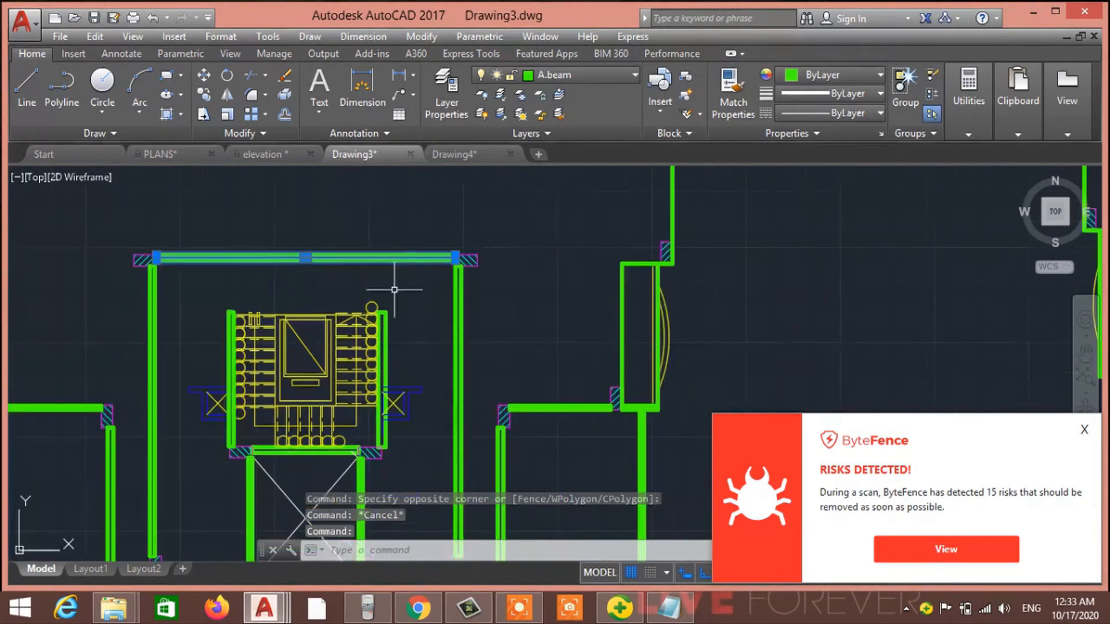
Step: Check how the stair core's left vertical beam meets the new horizontal beam at the upper-left column
middle_drag(245, 345, 343, 315)
key(Escape)
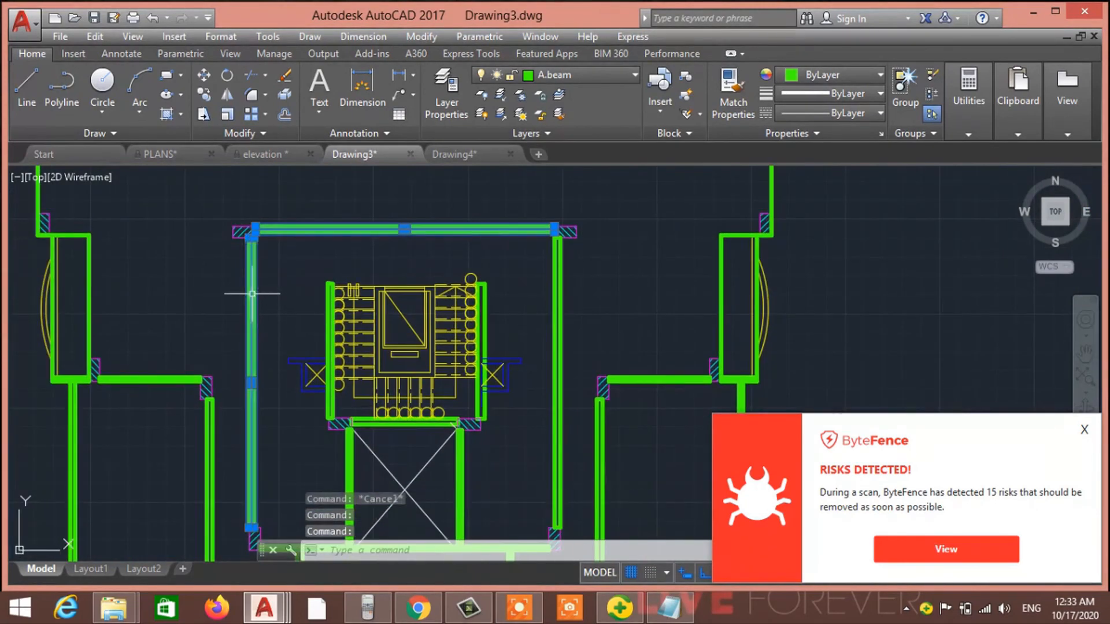
click(251, 292)
mouse_move(248, 239)
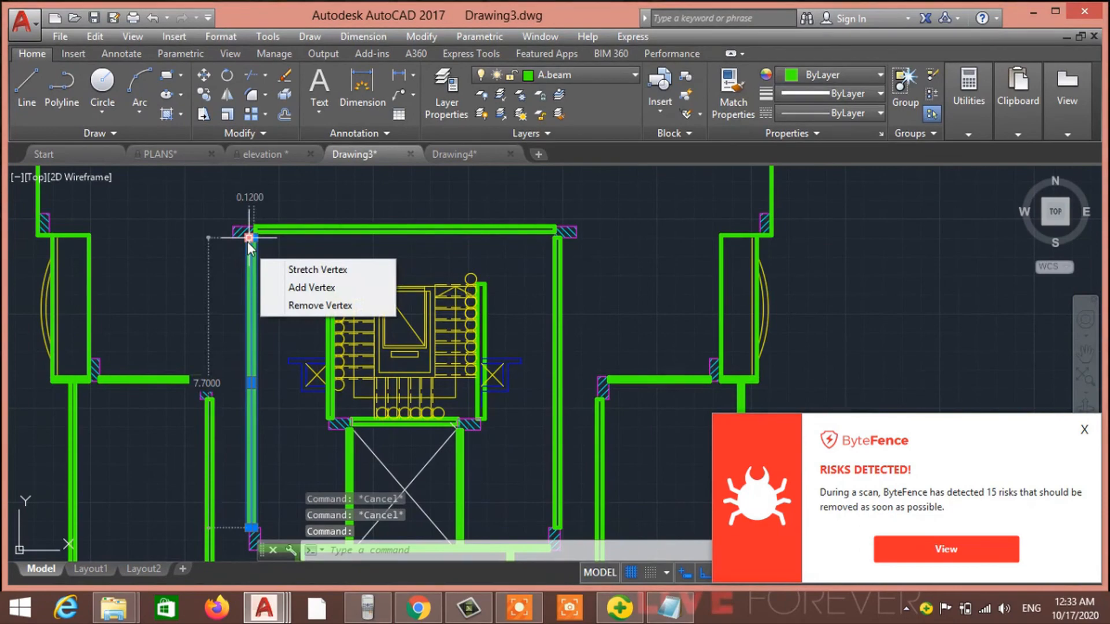
key(Escape)
Step: Examine the left plan's revised beams around the stair core, from the lower core columns to the upper columns
scroll(347, 289, down, 5)
scroll(376, 320, up, 2)
scroll(376, 320, up, 2)
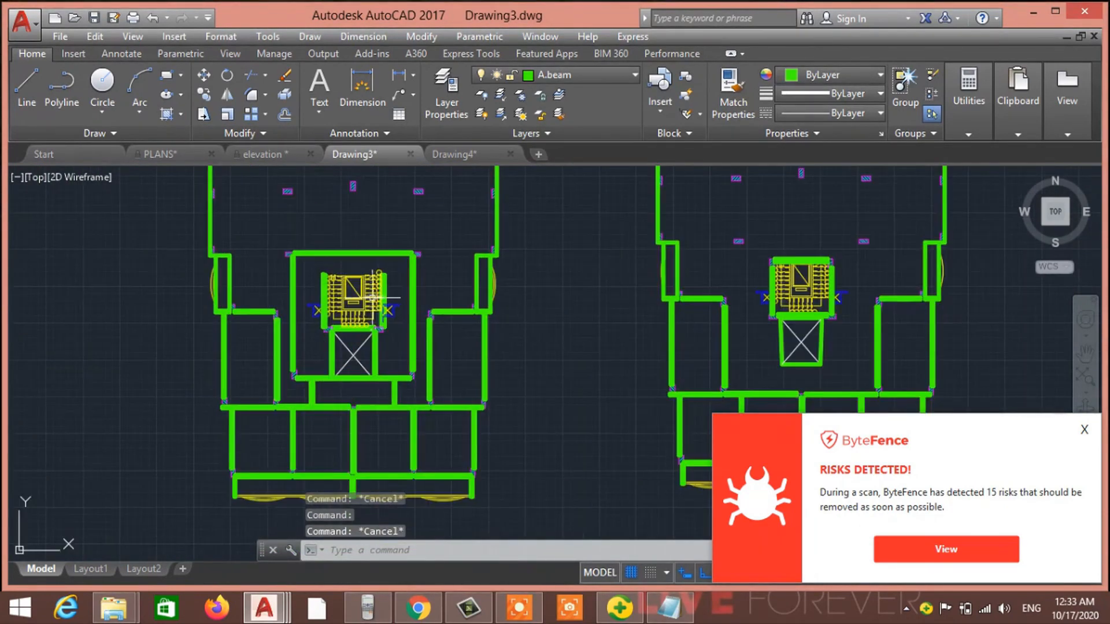
scroll(451, 404, up, 4)
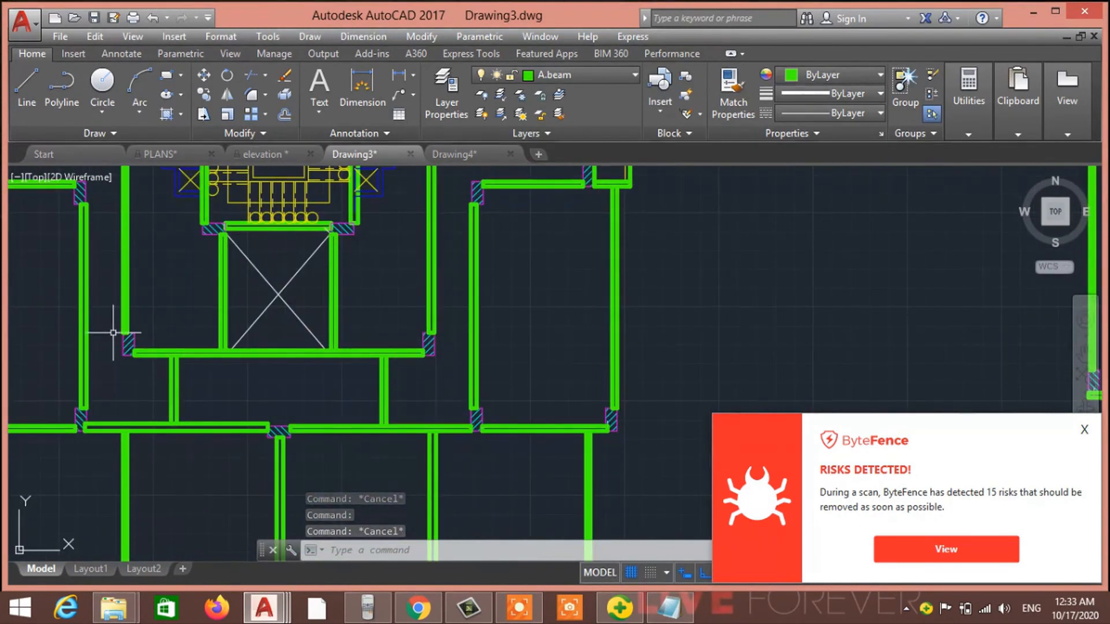
scroll(173, 300, down, 2)
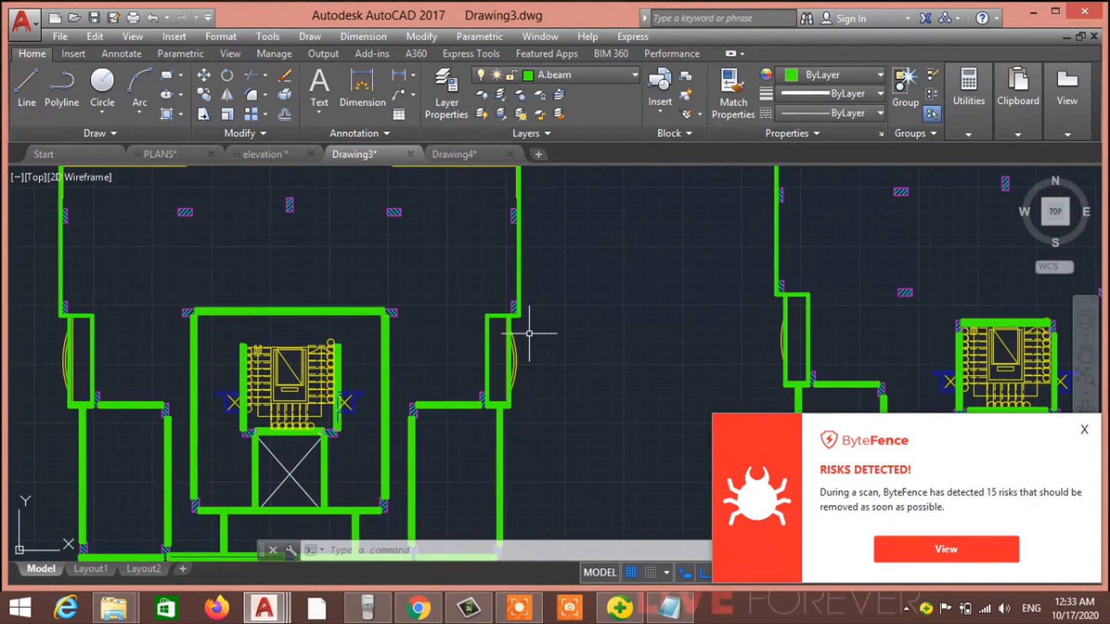
scroll(400, 410, down, 2)
scroll(399, 399, up, 5)
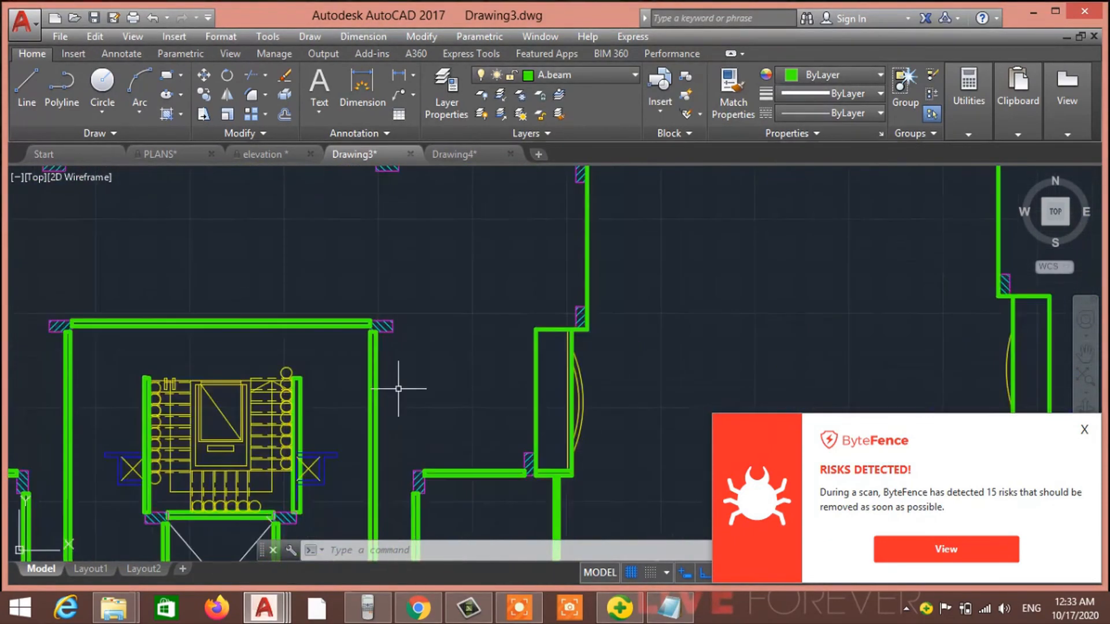
scroll(397, 384, down, 4)
scroll(324, 312, up, 1)
scroll(276, 412, down, 2)
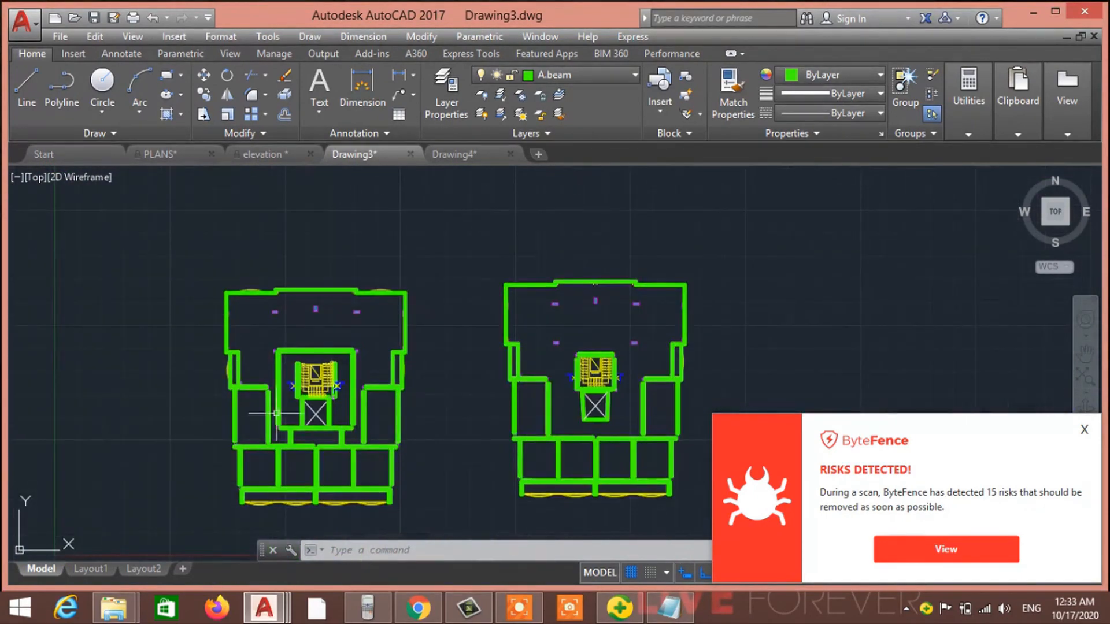
Step: Dismiss the ByteFence risk notification covering the drawing area
scroll(257, 325, up, 4)
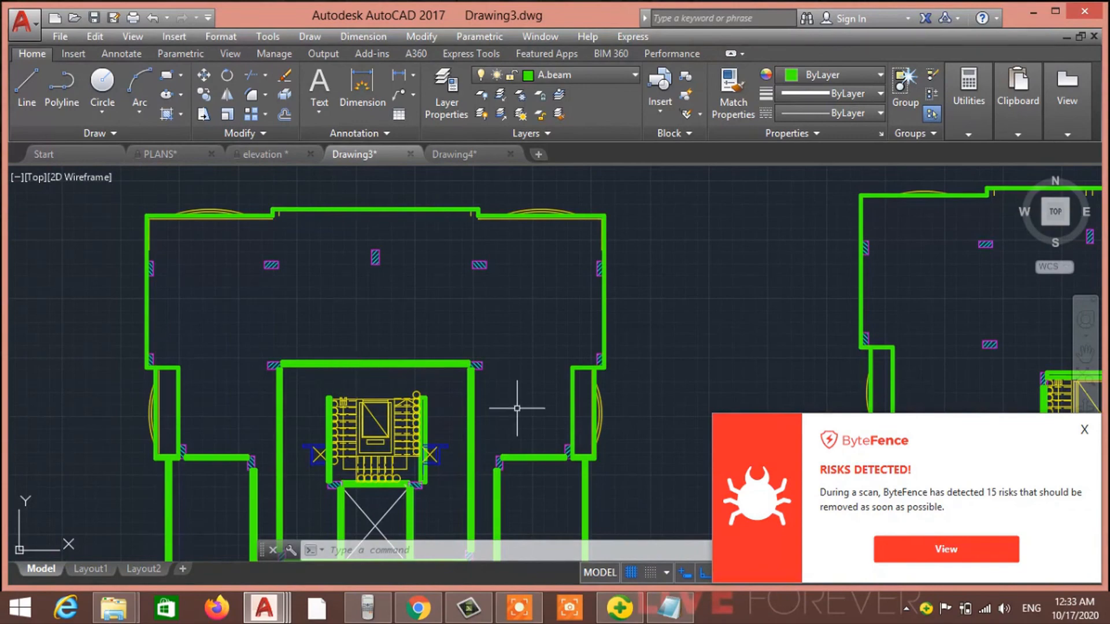
scroll(512, 380, down, 2)
click(1080, 430)
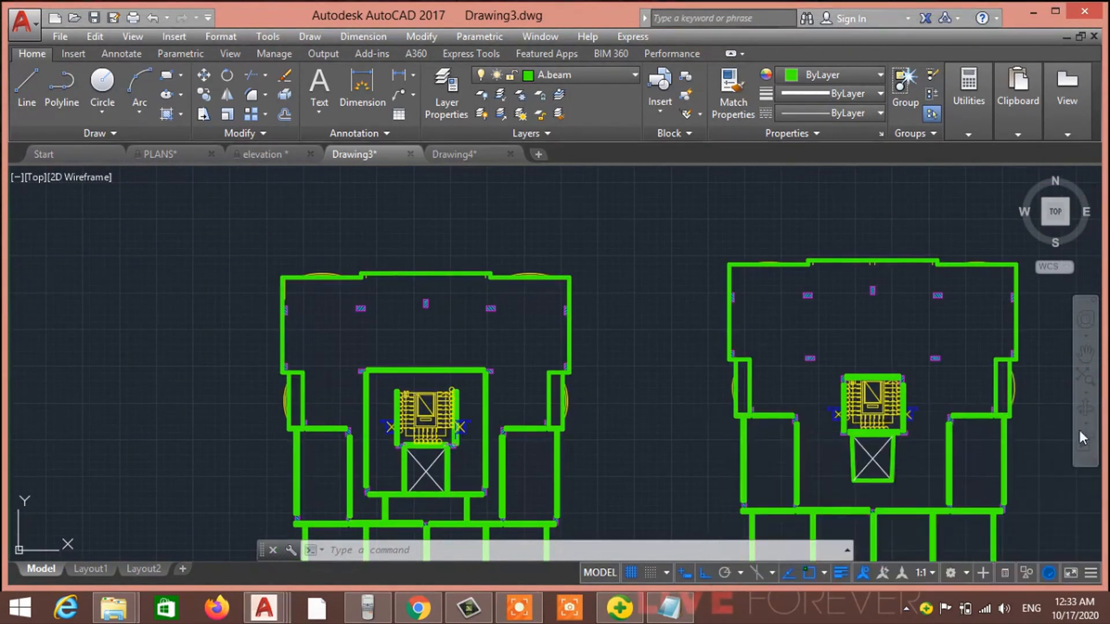
Step: Compare the stair core beam layouts of the left-hand and right-hand plans
middle_drag(600, 348, 519, 228)
scroll(482, 250, down, 2)
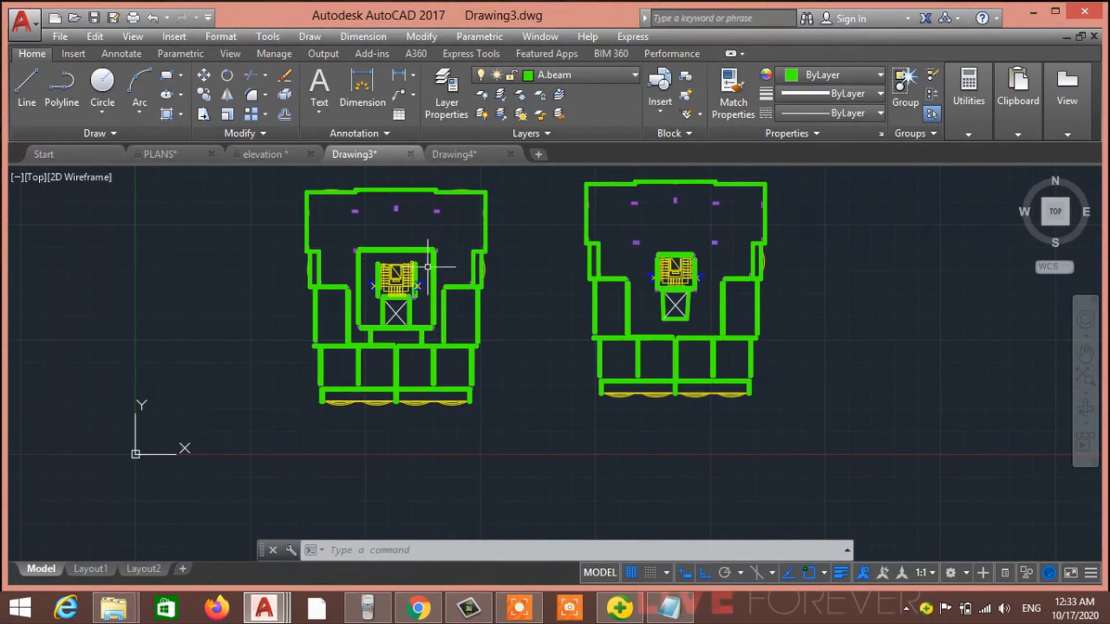
scroll(406, 328, up, 4)
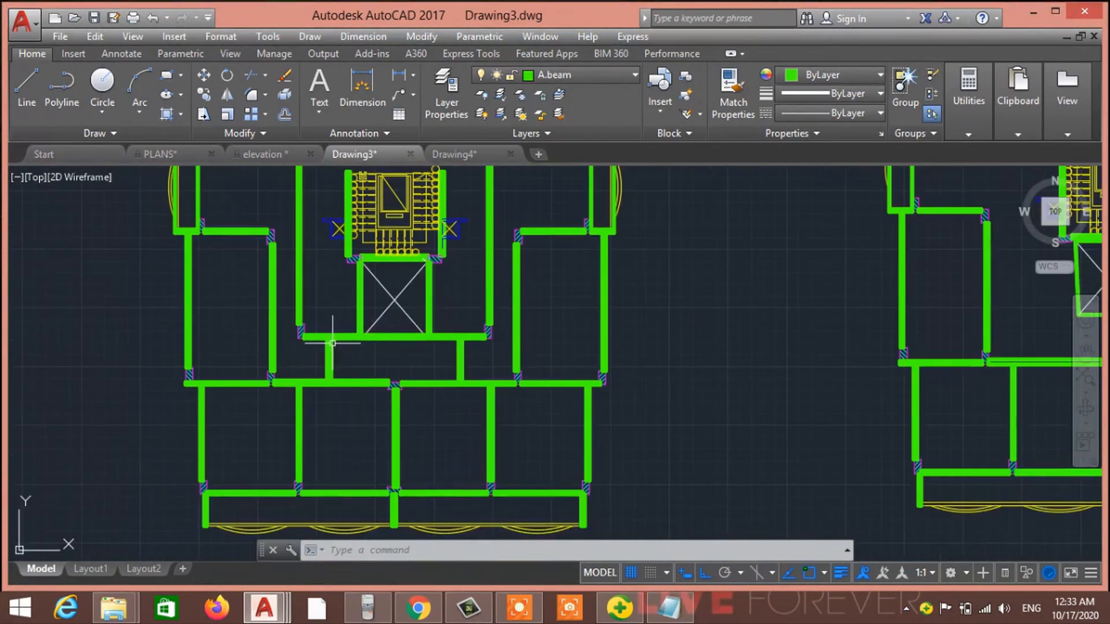
scroll(442, 346, down, 4)
middle_drag(419, 346, 327, 360)
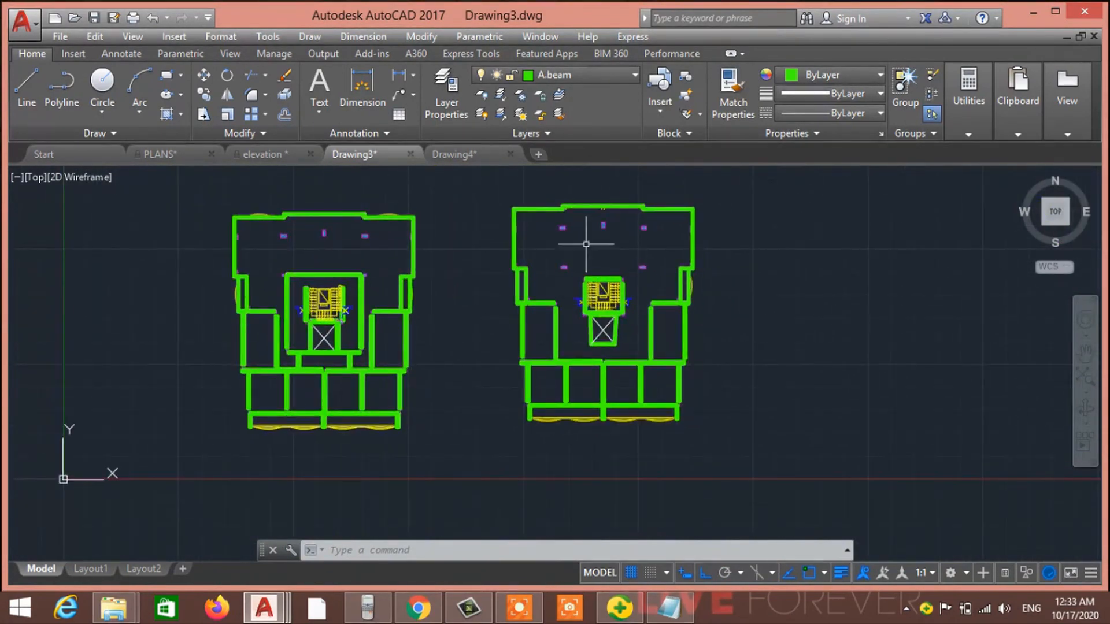
scroll(598, 302, up, 4)
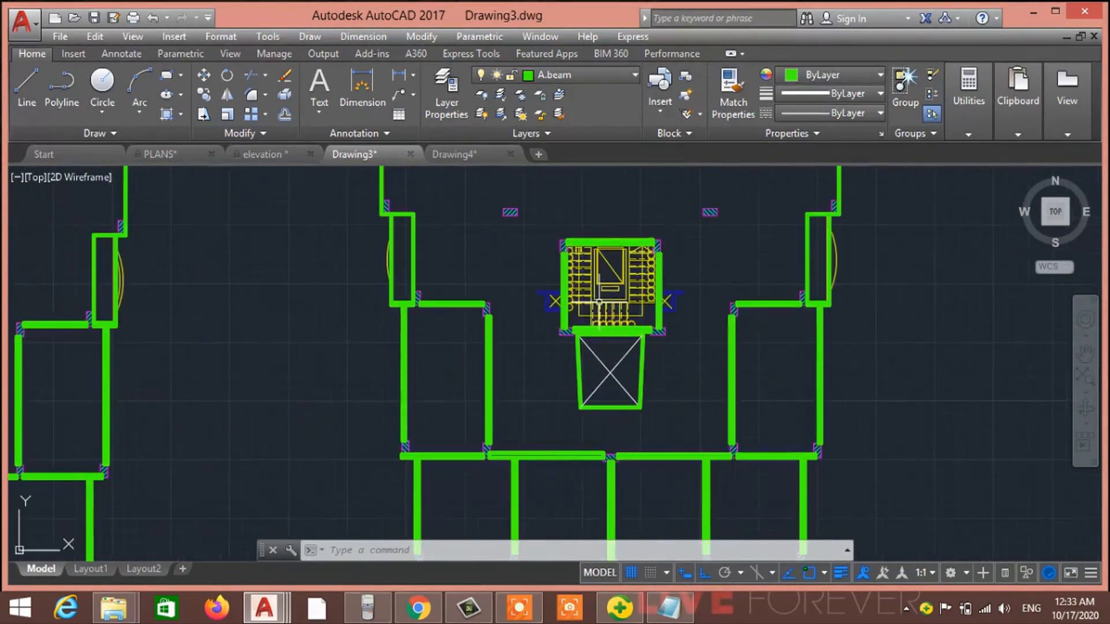
middle_drag(636, 260, 624, 306)
scroll(576, 334, down, 4)
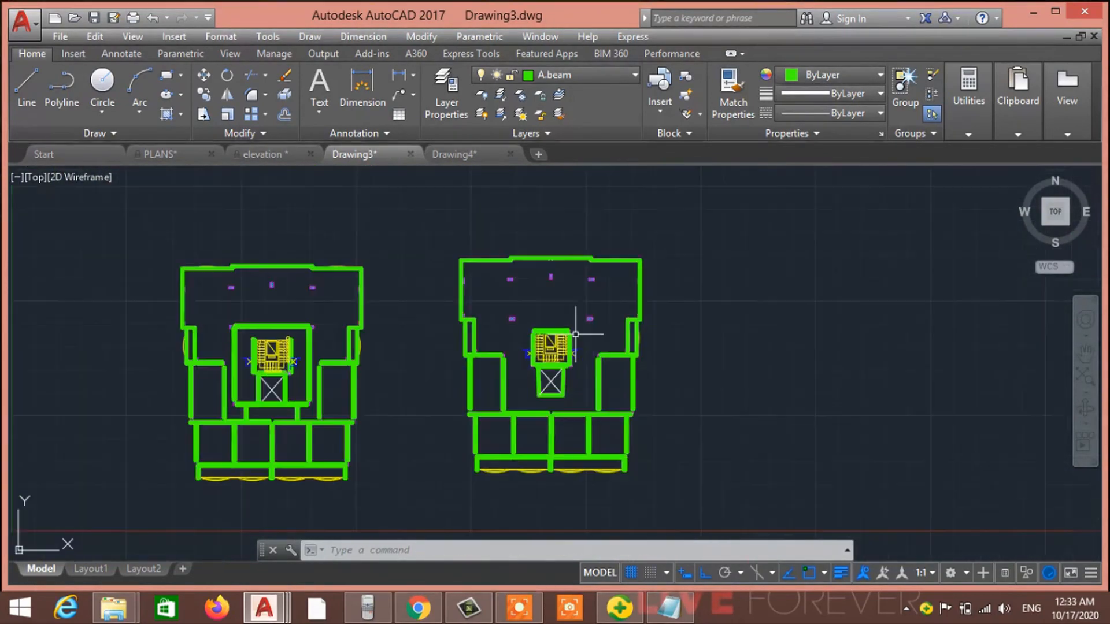
click(445, 240)
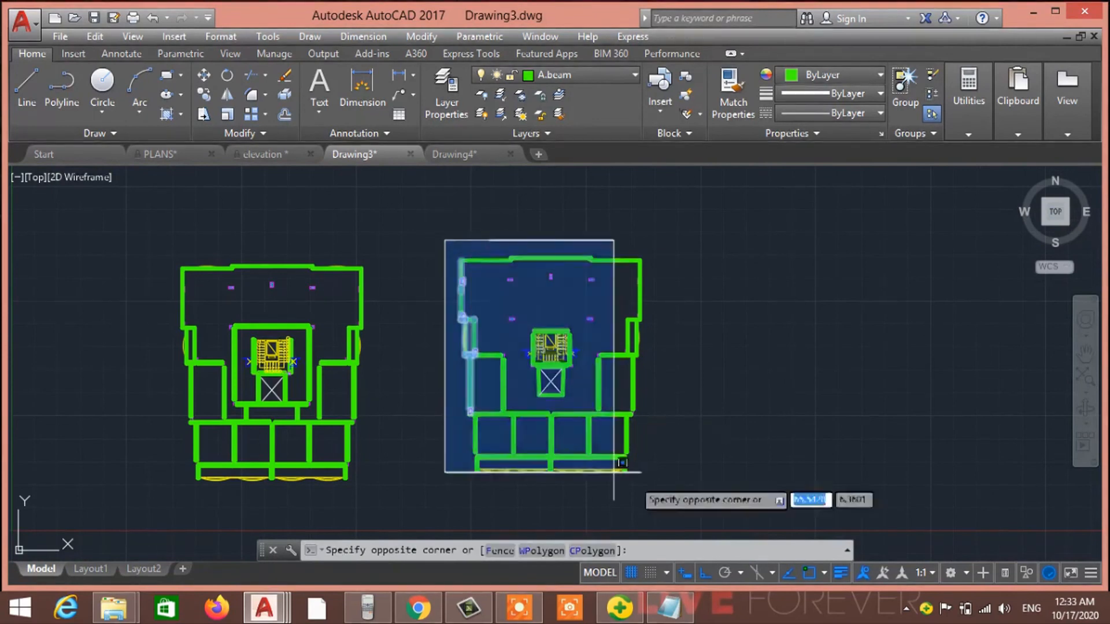
click(724, 514)
key(Escape)
key(Escape)
key(Escape)
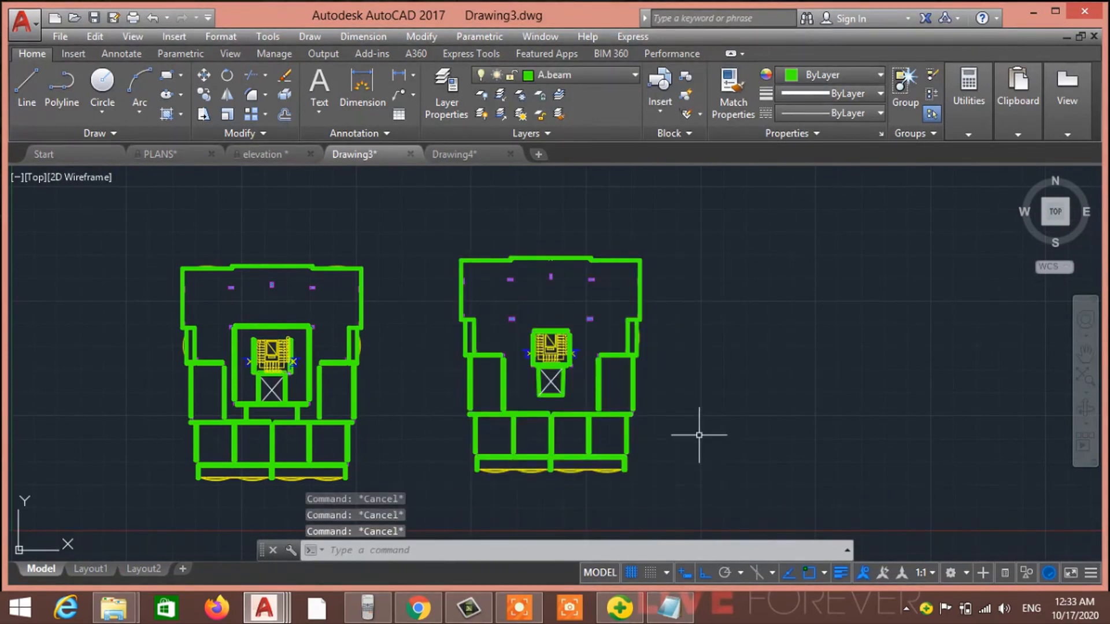
Step: Start saving the drawing under a new name and choose the "2- Statical Drawing" folder inside Project 2 on the Desktop
click(22, 22)
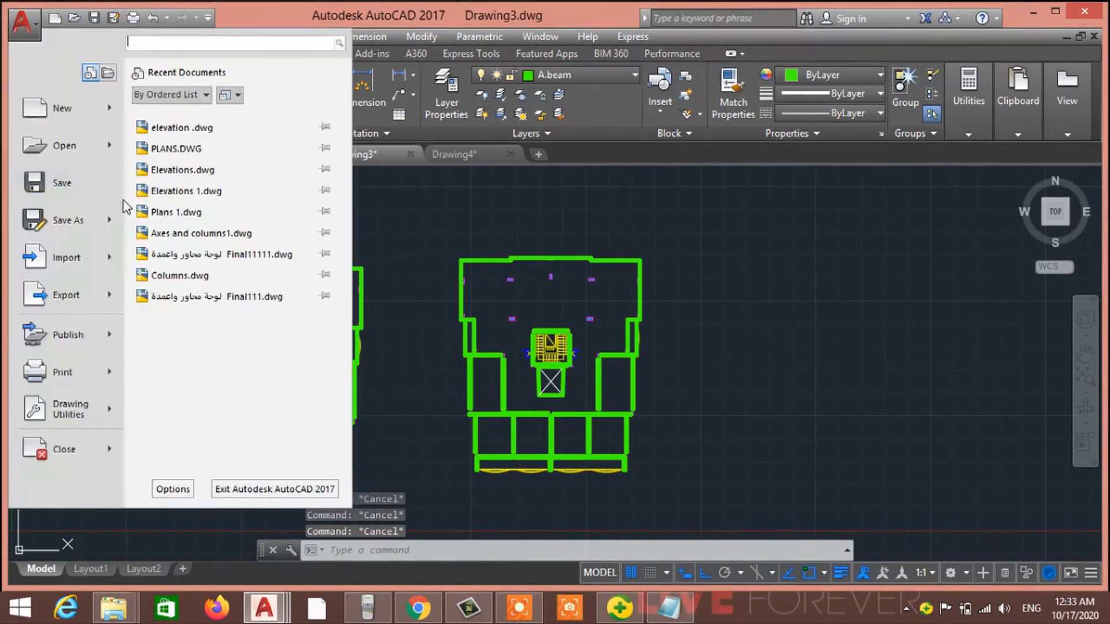
click(65, 220)
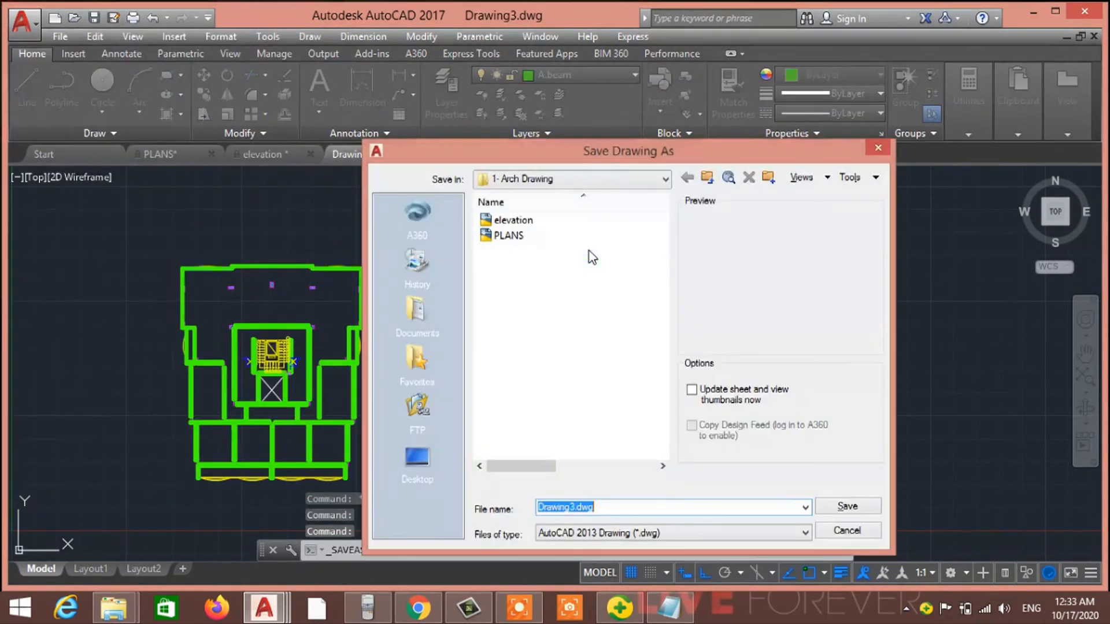
click(531, 184)
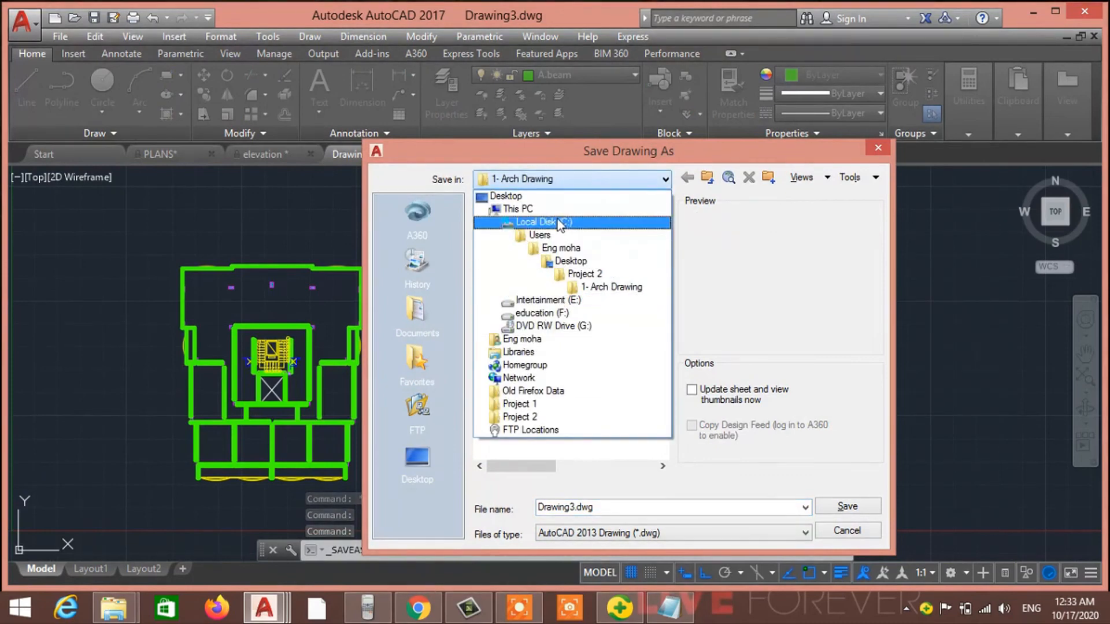
click(570, 260)
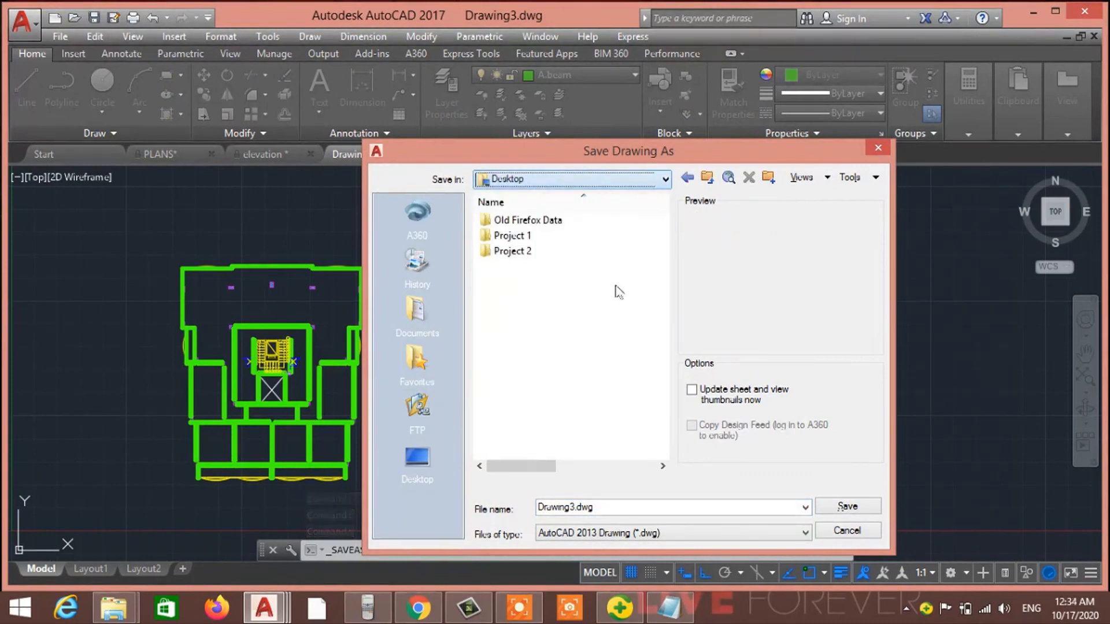
double_click(546, 251)
double_click(570, 236)
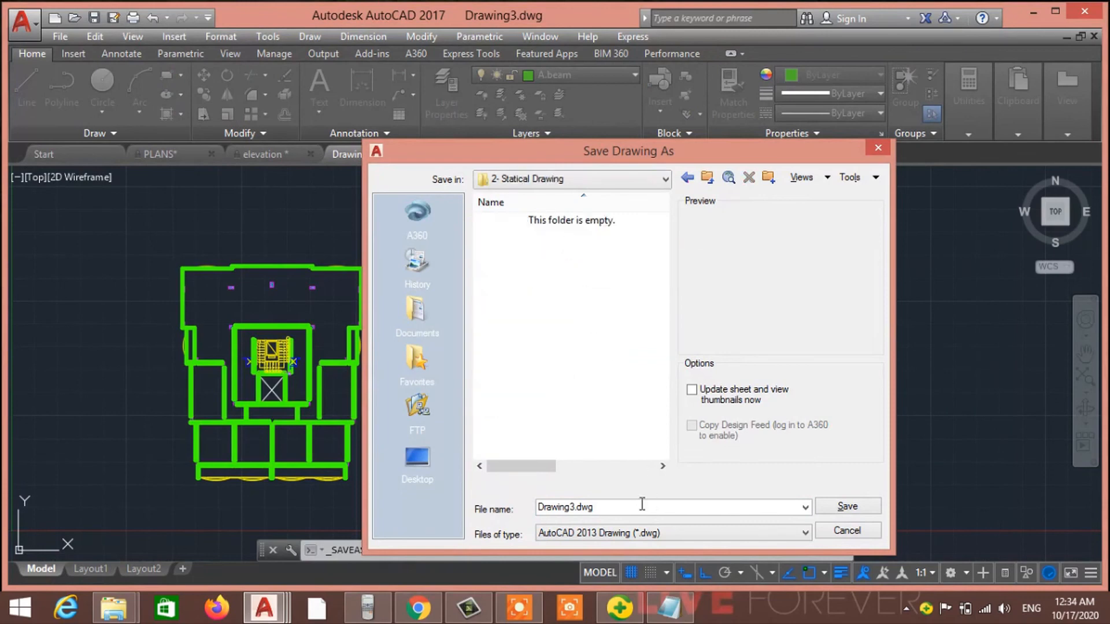
Step: Name the file "Statical -- TYP slab" and save it as an AutoCAD 2013 drawing
click(628, 503)
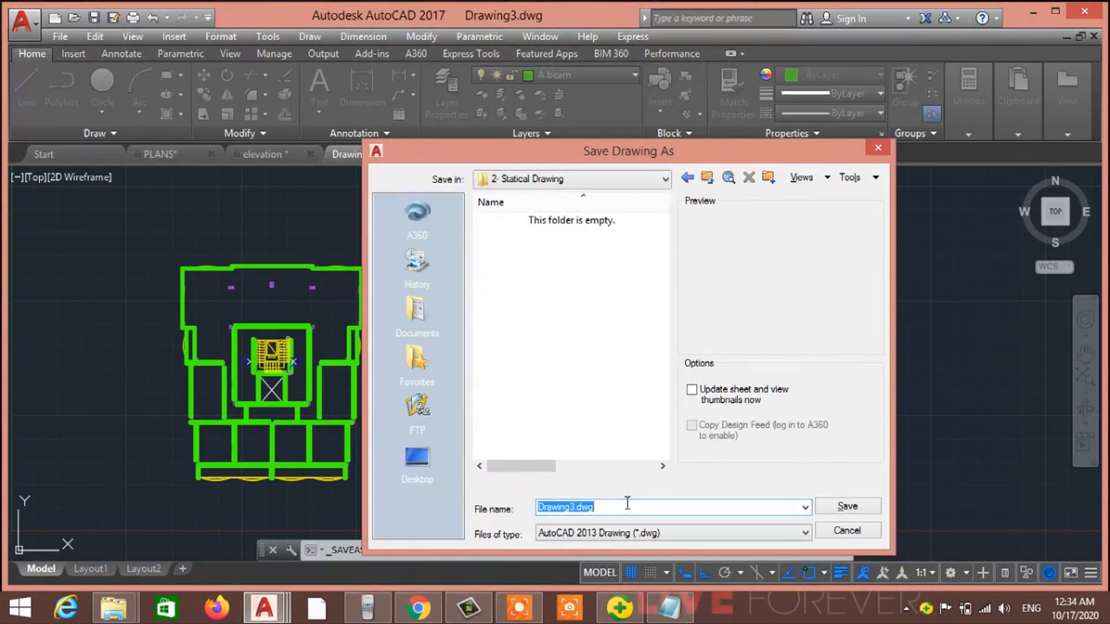
text(Statical)
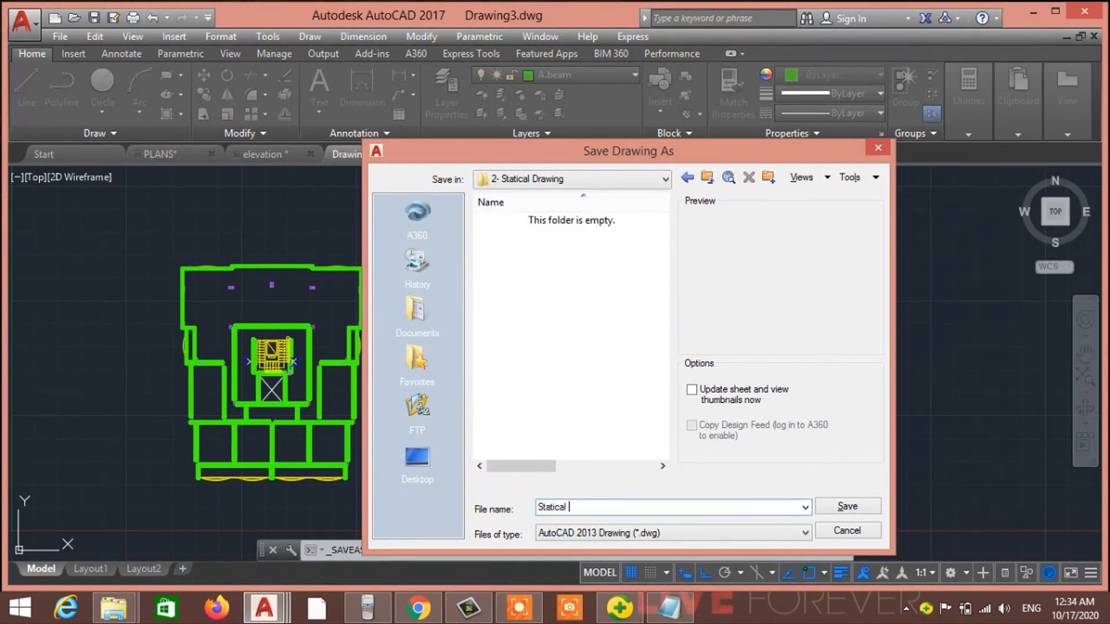
text( -- TY)
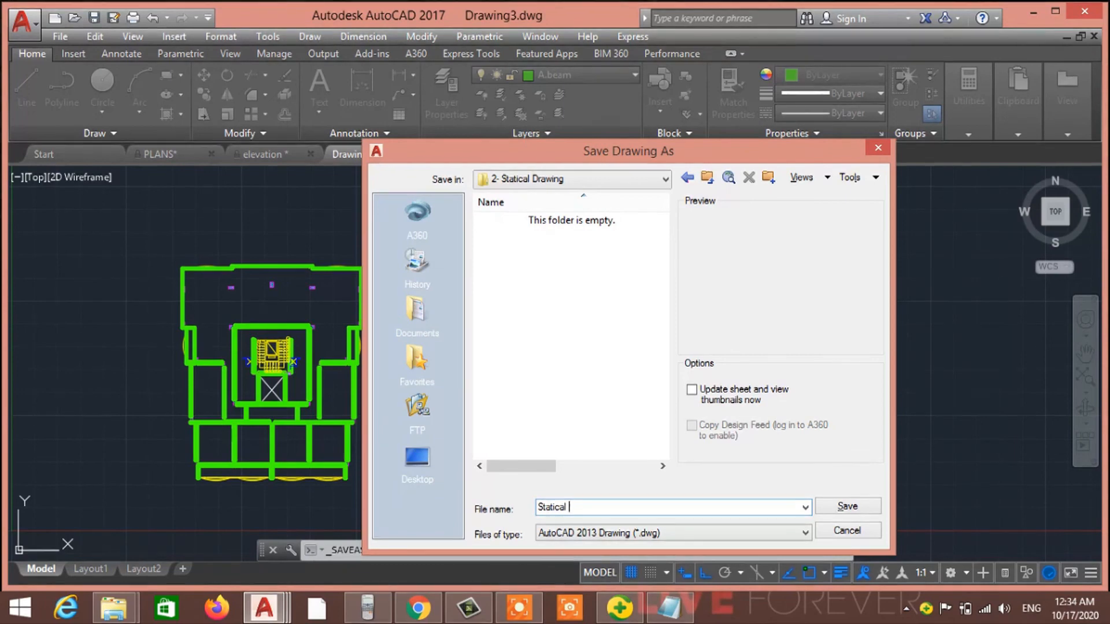
text(p)
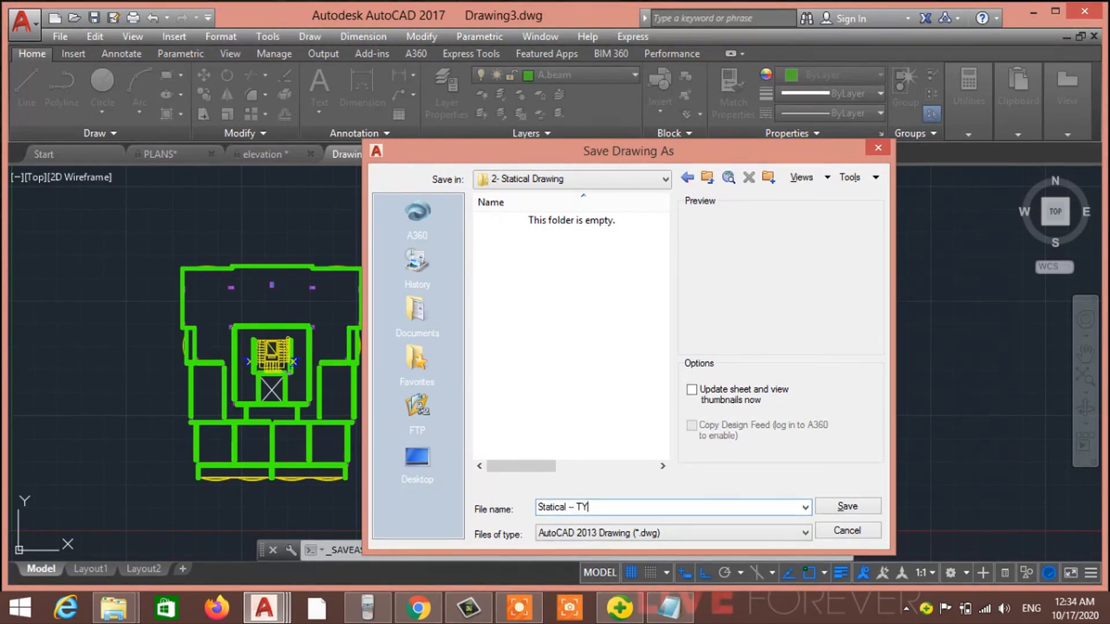
key(BackSpace)
key(BackSpace)
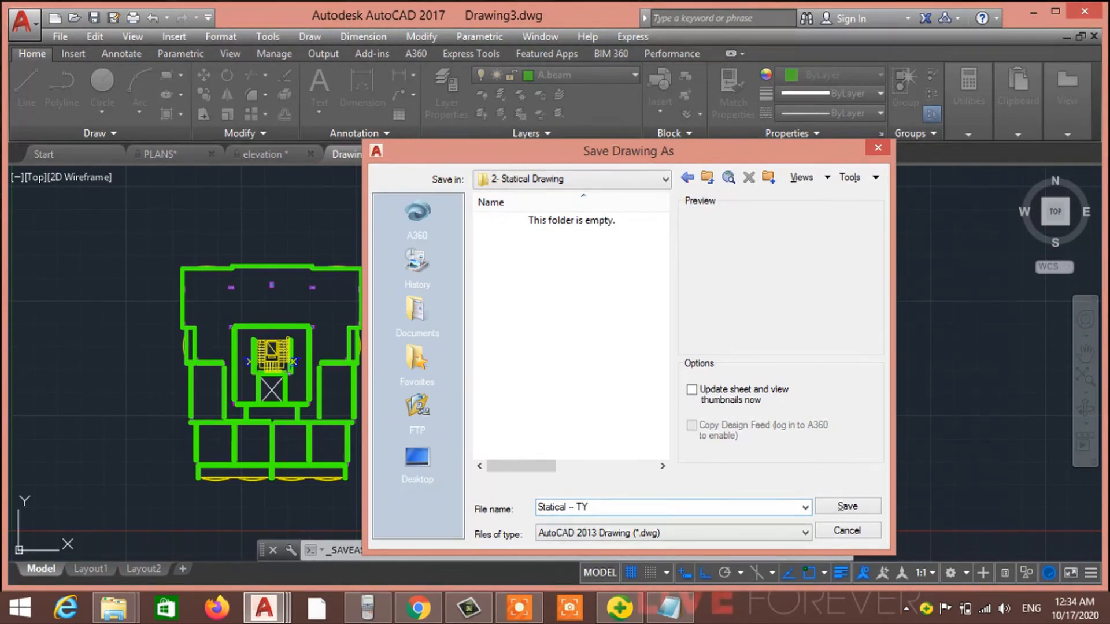
text(P slab)
click(841, 507)
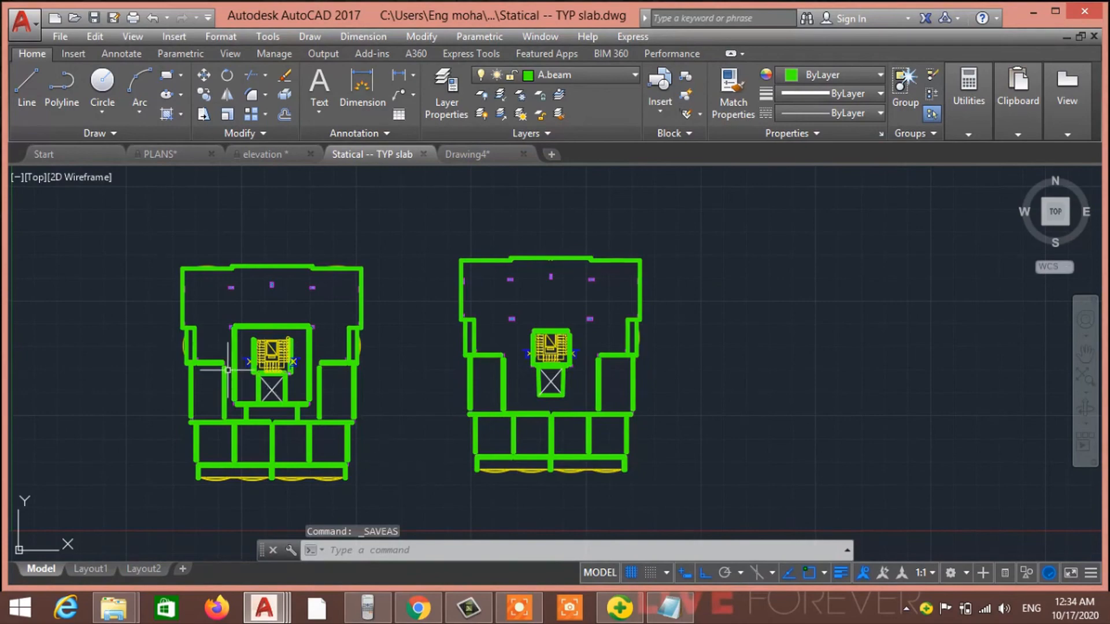
Step: Switch to the PLANS drawing and look over the architectural floor plans on its sheets
click(160, 154)
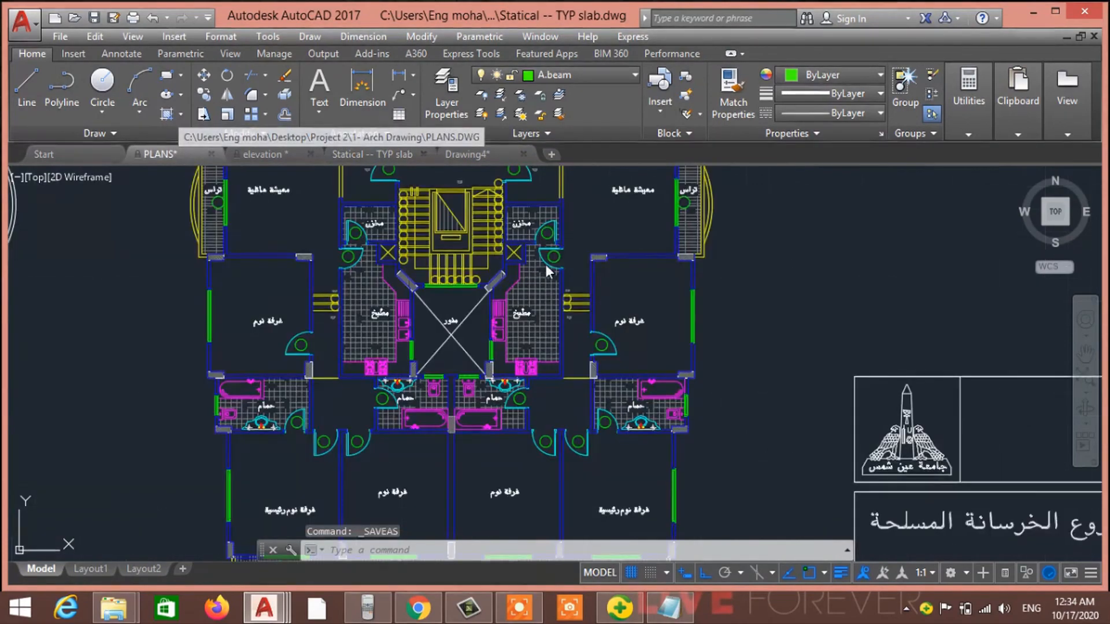
middle_drag(601, 360, 593, 355)
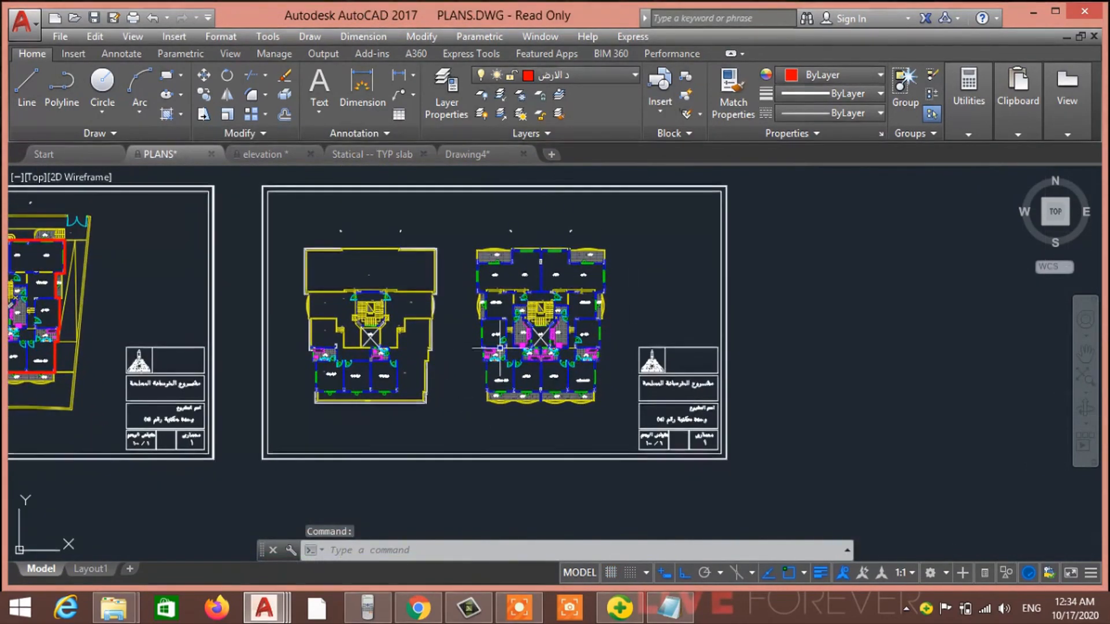
scroll(544, 424, down, 2)
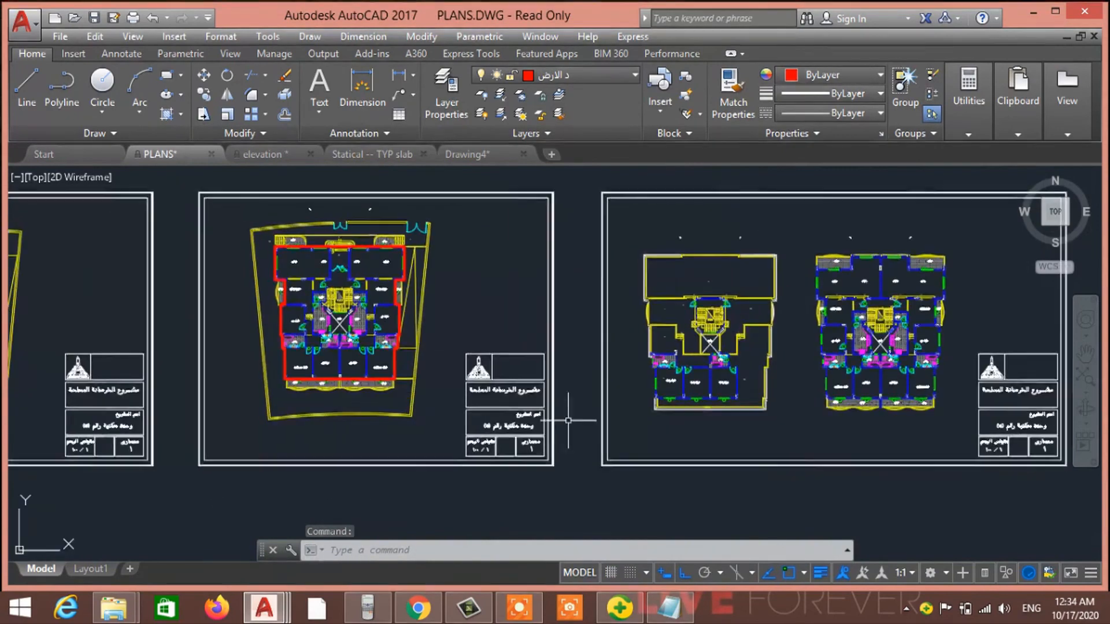
scroll(354, 346, up, 2)
middle_drag(425, 354, 598, 356)
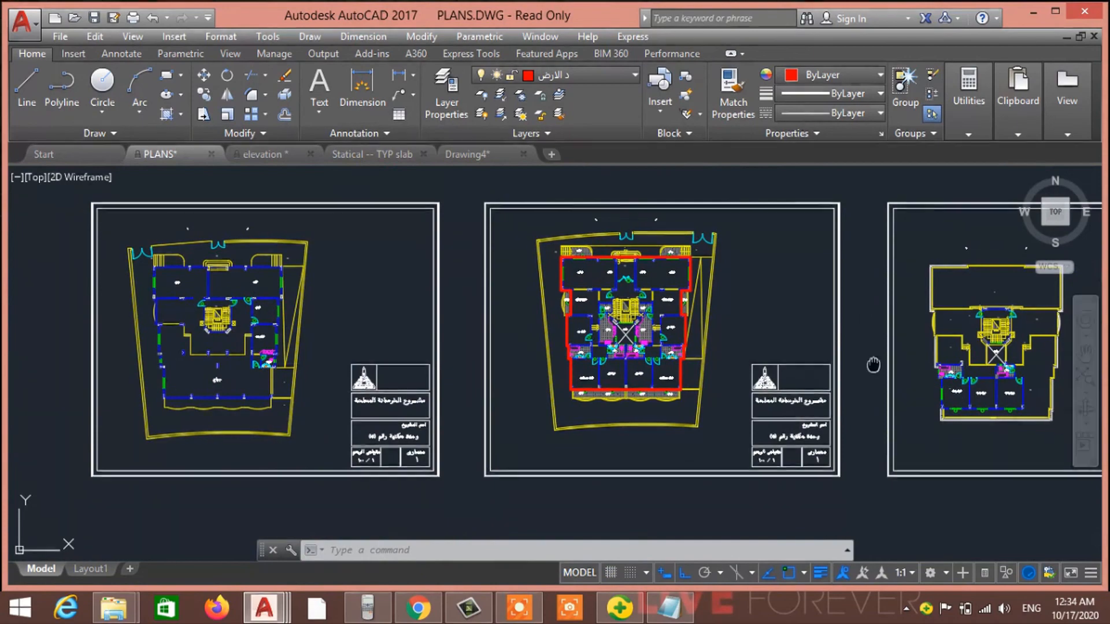
middle_drag(1002, 353, 706, 363)
mouse_move(220, 396)
middle_down()
mouse_move(278, 379)
mouse_move(602, 366)
middle_up()
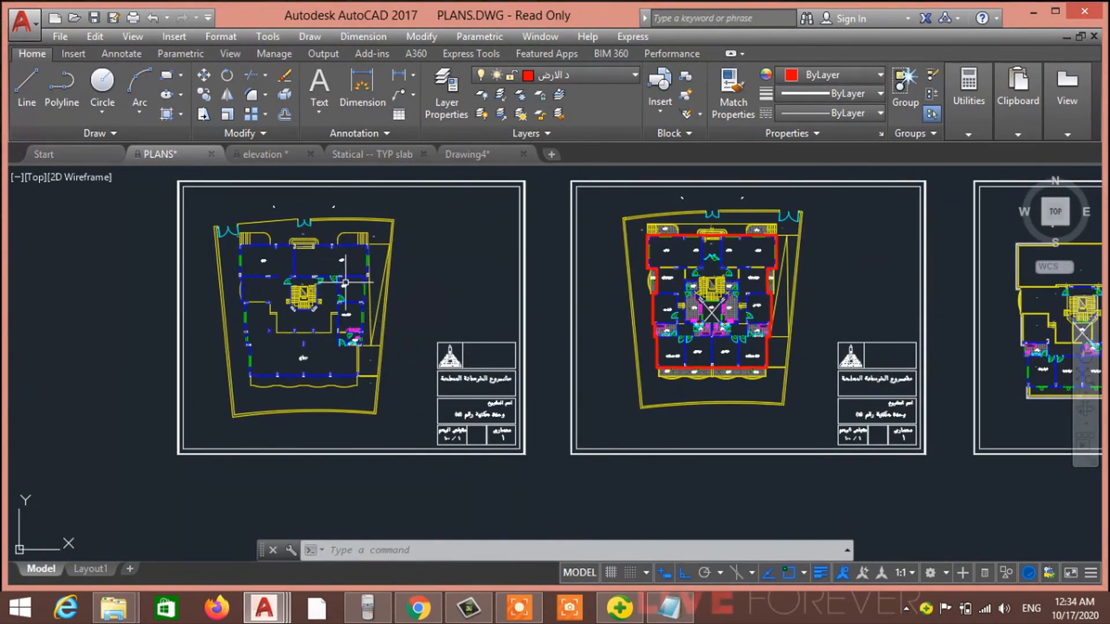
middle_drag(941, 369, 692, 297)
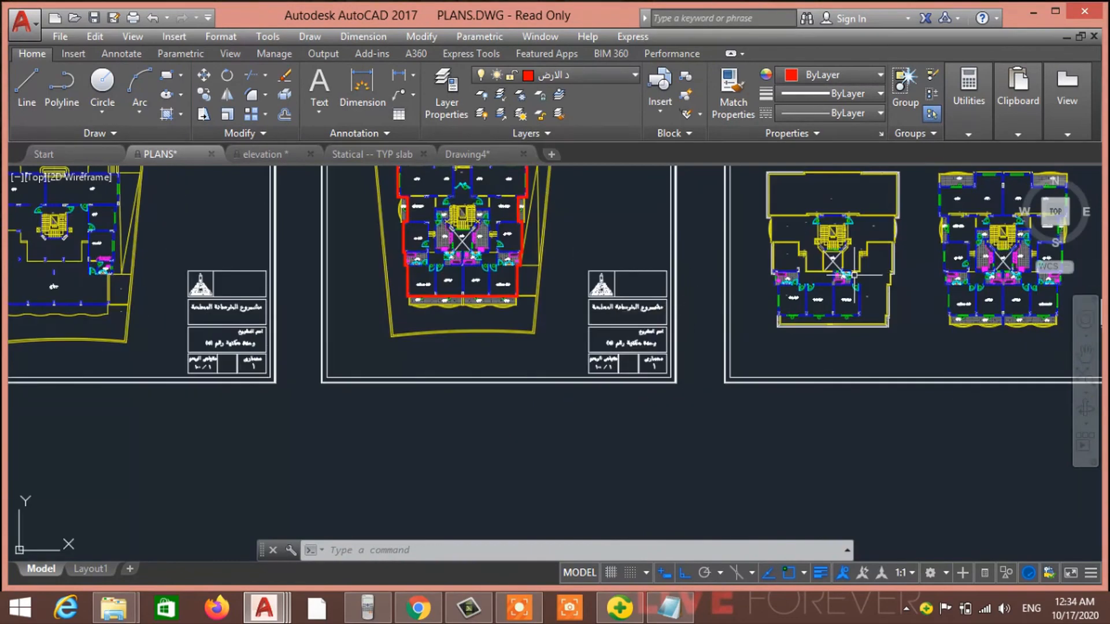